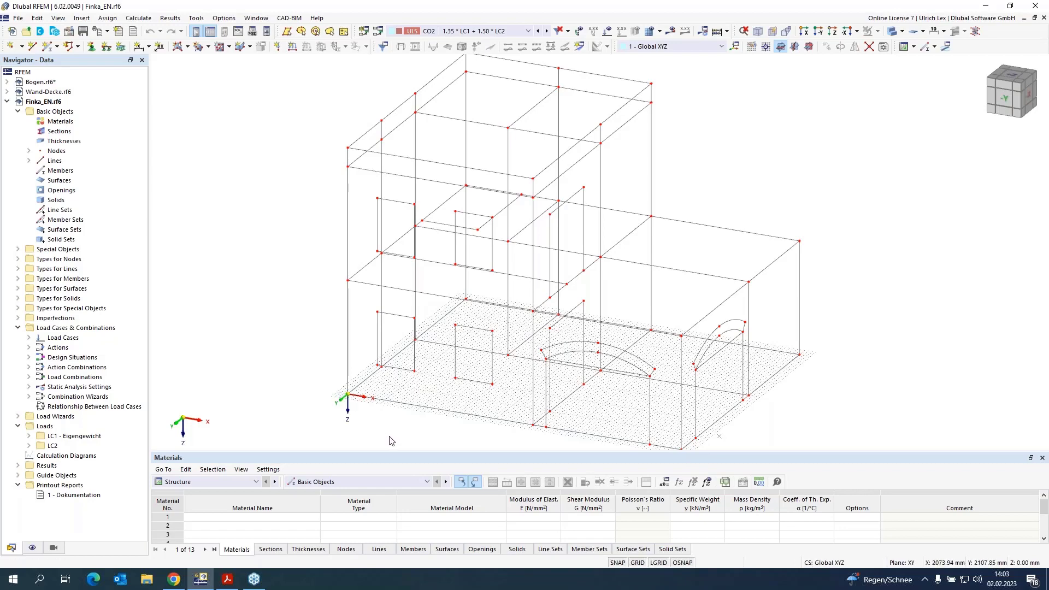
Step: Check in the Finka_EN model's base data that the Masonry Design add-on is activated
{"action": "middle_click_drag", "start_coordinate": [392, 441], "coordinate": [393, 424], "text": "ctrl"}
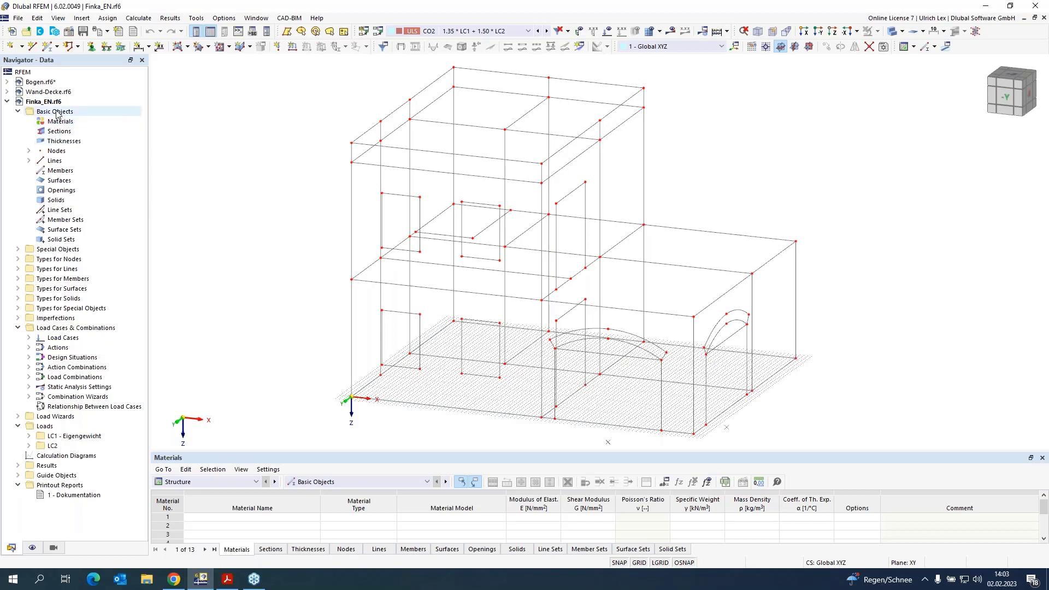
{"action": "right_click", "coordinate": [43, 101]}
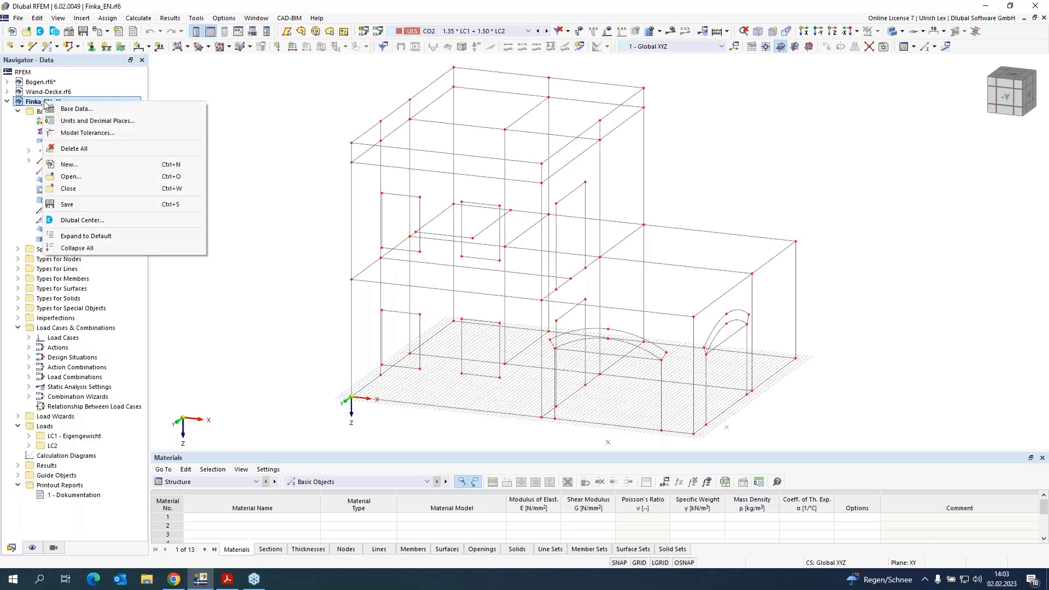
{"action": "left_click", "coordinate": [74, 108]}
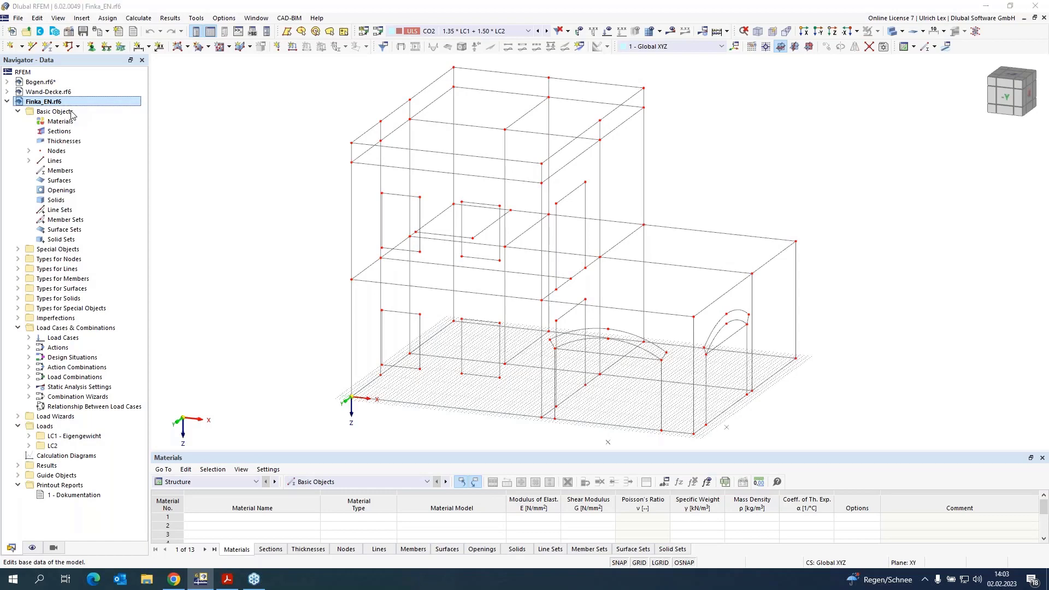
{"action": "left_click", "coordinate": [339, 80]}
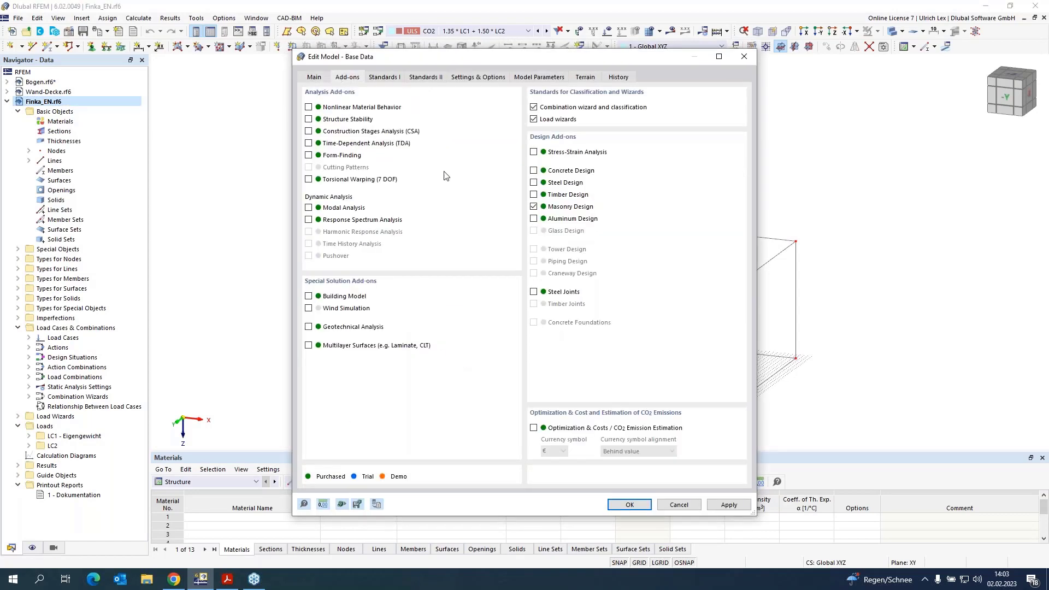
{"action": "left_click", "coordinate": [535, 206]}
{"action": "left_click_drag", "start_coordinate": [534, 54], "coordinate": [553, 43]}
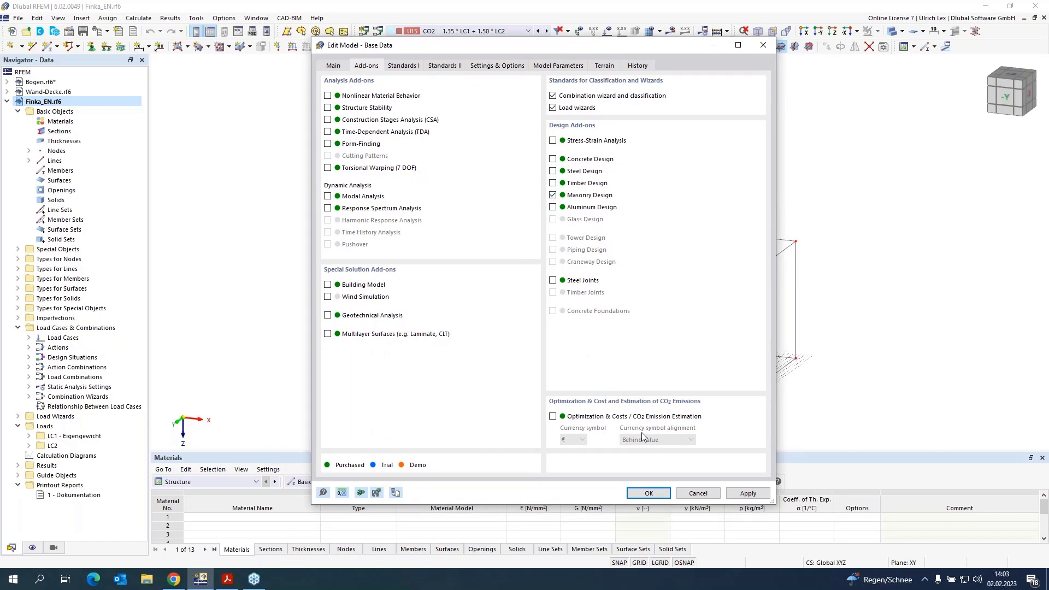
{"action": "left_click", "coordinate": [649, 494]}
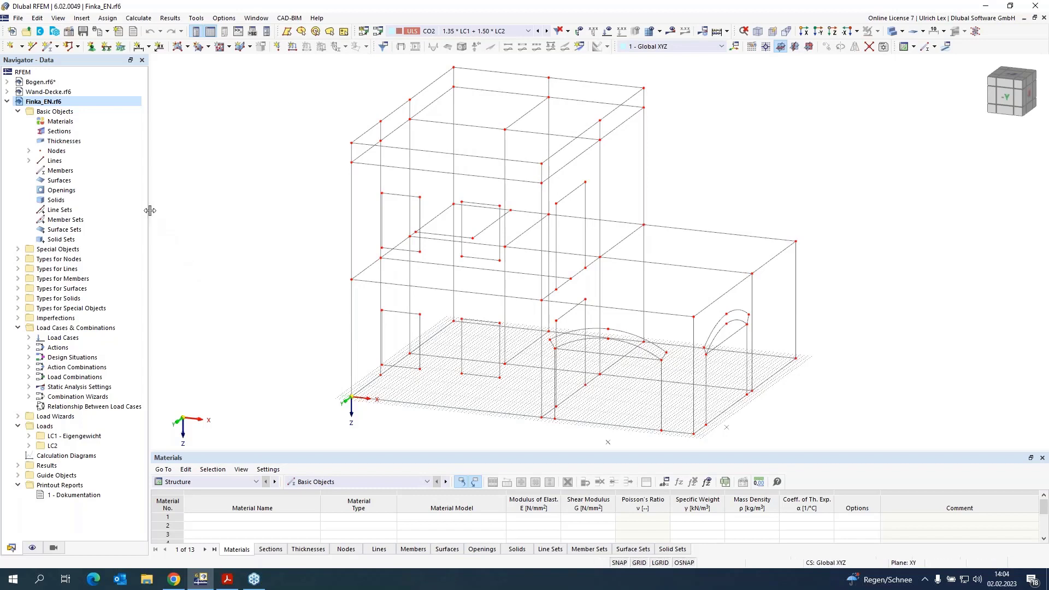
Step: Create a new material with type Masonry and material model Orthotropic | Masonry | Plastic (Surfaces)
{"action": "right_click", "coordinate": [70, 124]}
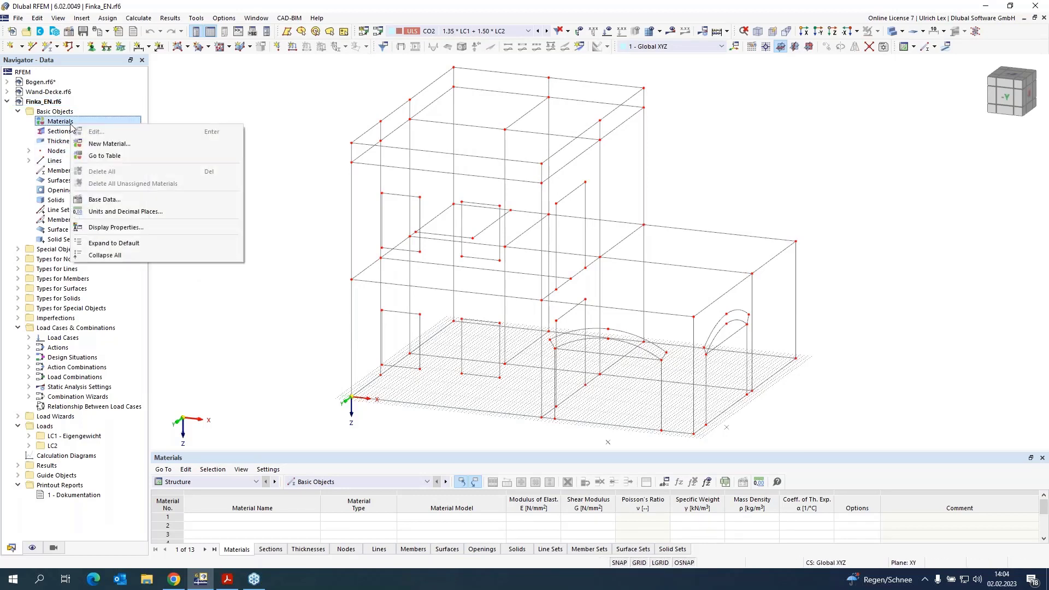
{"action": "left_click", "coordinate": [129, 145]}
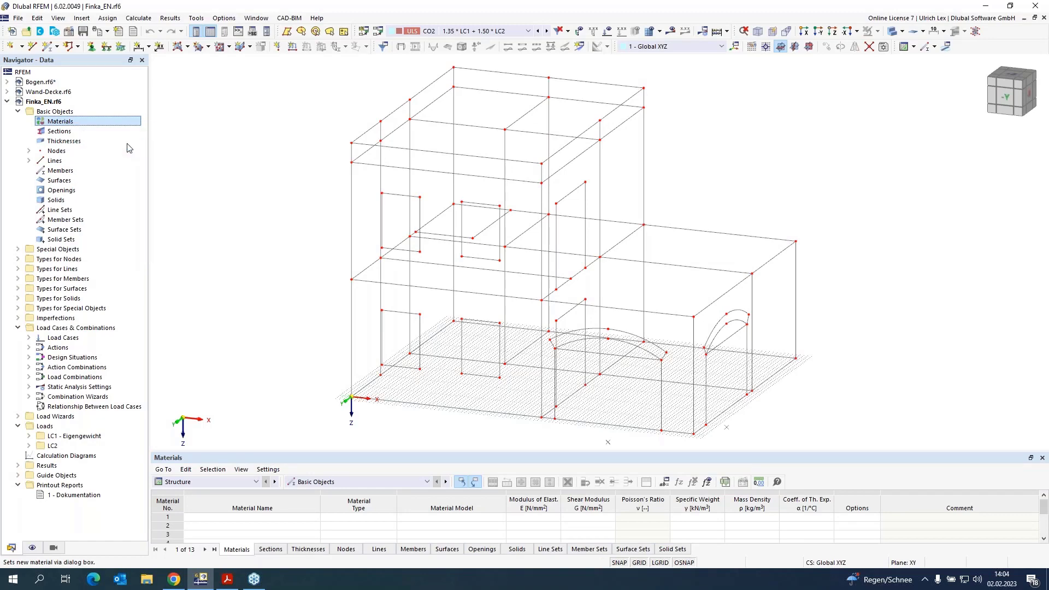
{"action": "left_click_drag", "start_coordinate": [434, 60], "coordinate": [323, 59]}
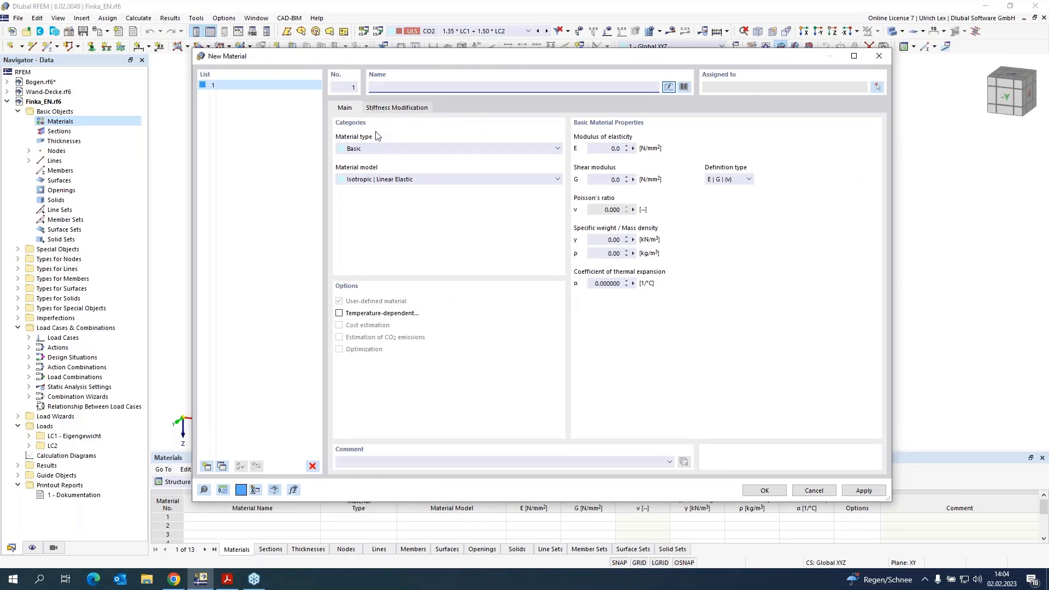
{"action": "left_click", "coordinate": [379, 150]}
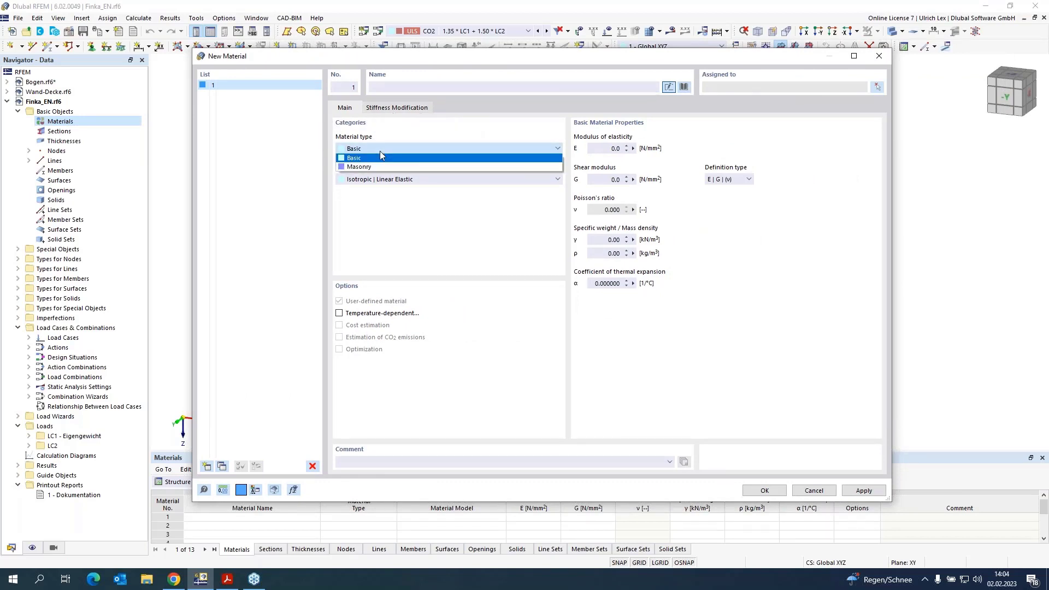
{"action": "left_click", "coordinate": [378, 165]}
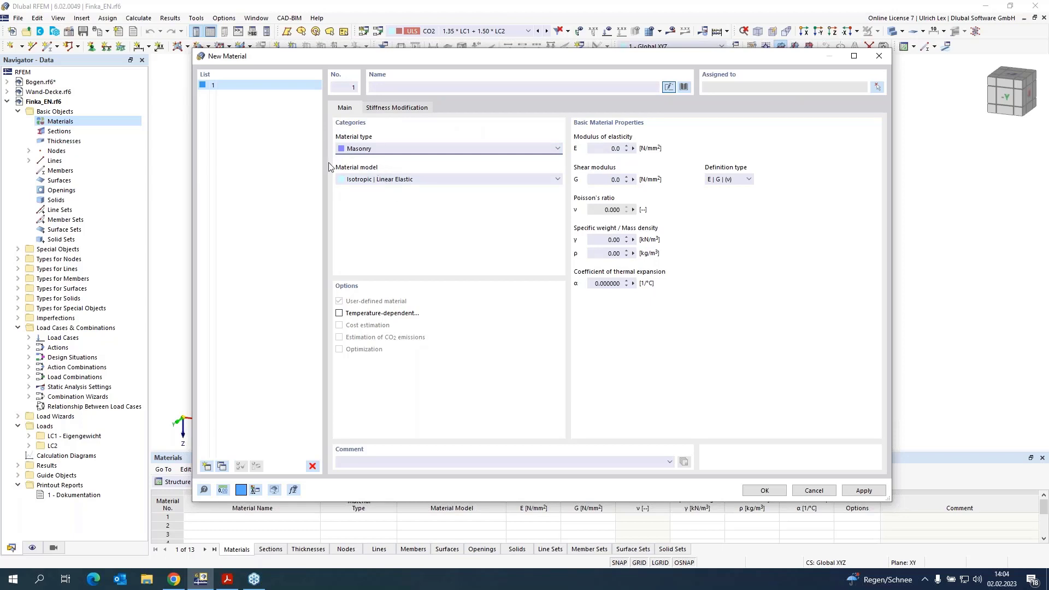
{"action": "left_click", "coordinate": [444, 180]}
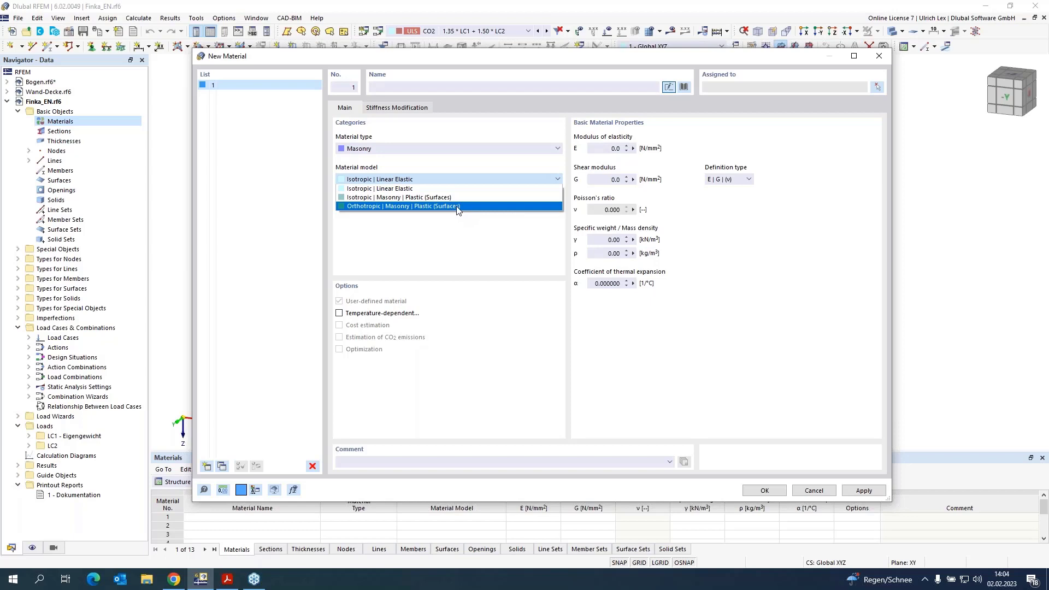
{"action": "left_click", "coordinate": [480, 208]}
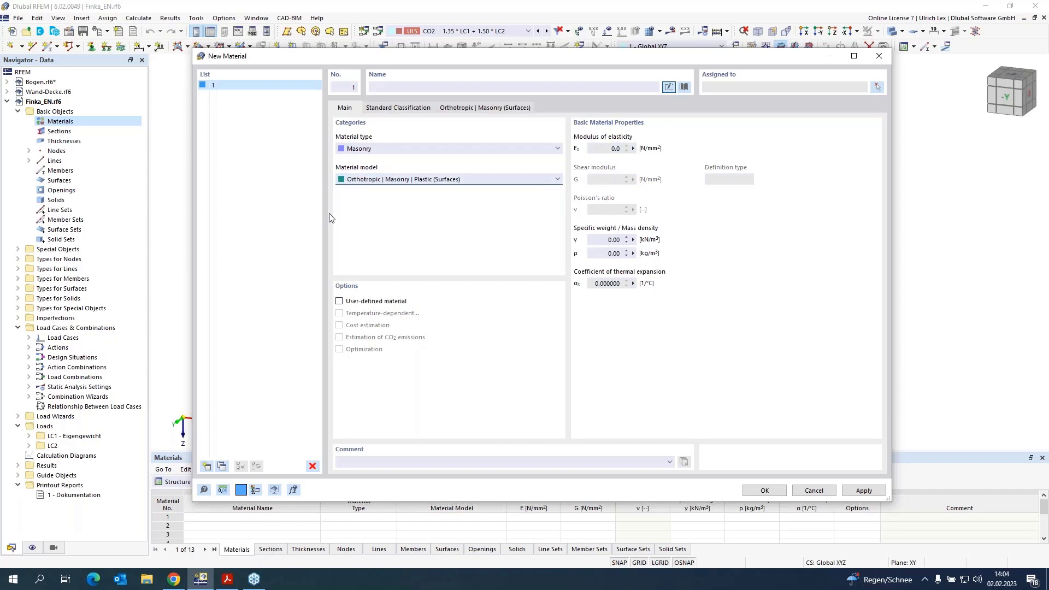
Step: Filter the material library by Masonry and assign Wienerberger's mortared masonry Porotherm 38 Plan, Thin Layer Mortar 1-3 mm to the new material
{"action": "left_click", "coordinate": [684, 87]}
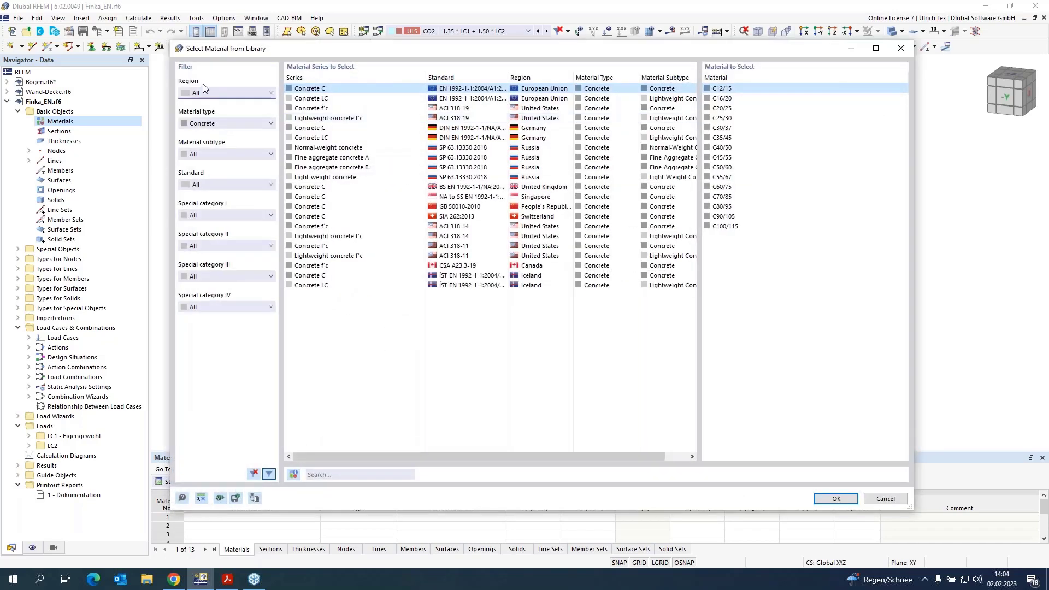
{"action": "left_click", "coordinate": [228, 127]}
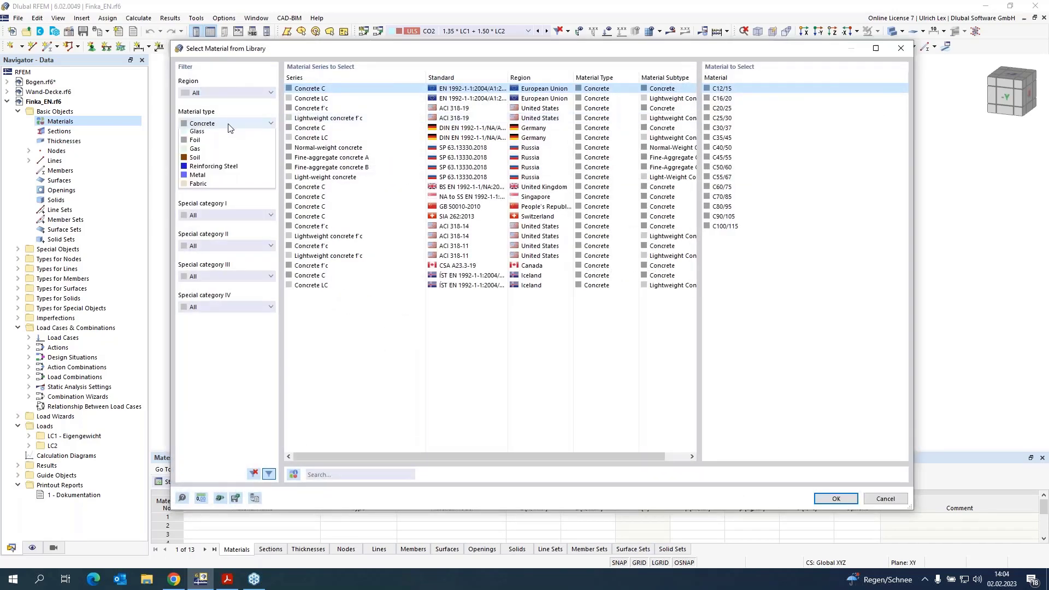
{"action": "left_click", "coordinate": [232, 180]}
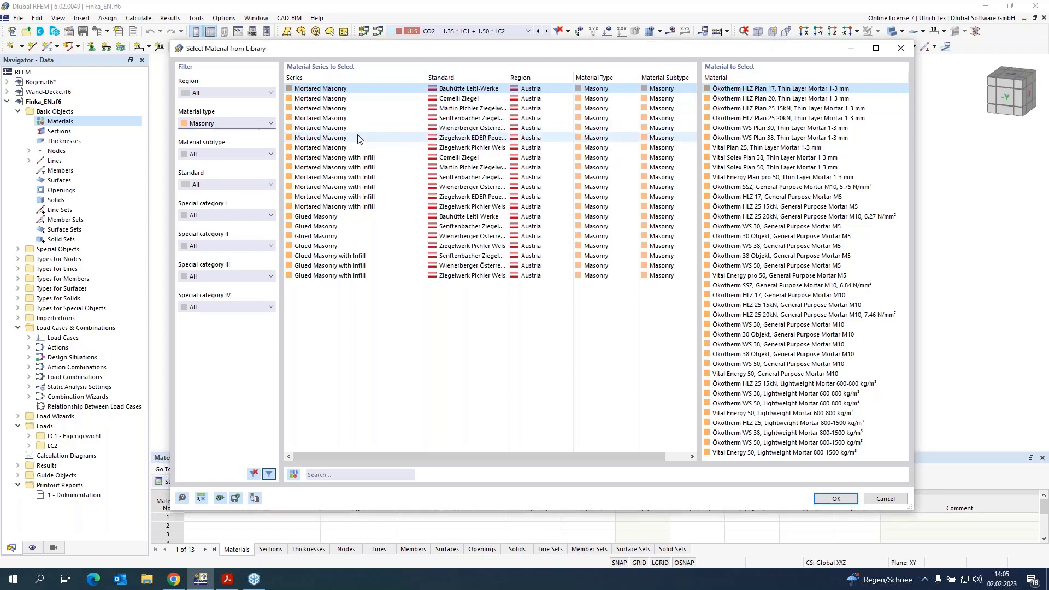
{"action": "left_click", "coordinate": [376, 129]}
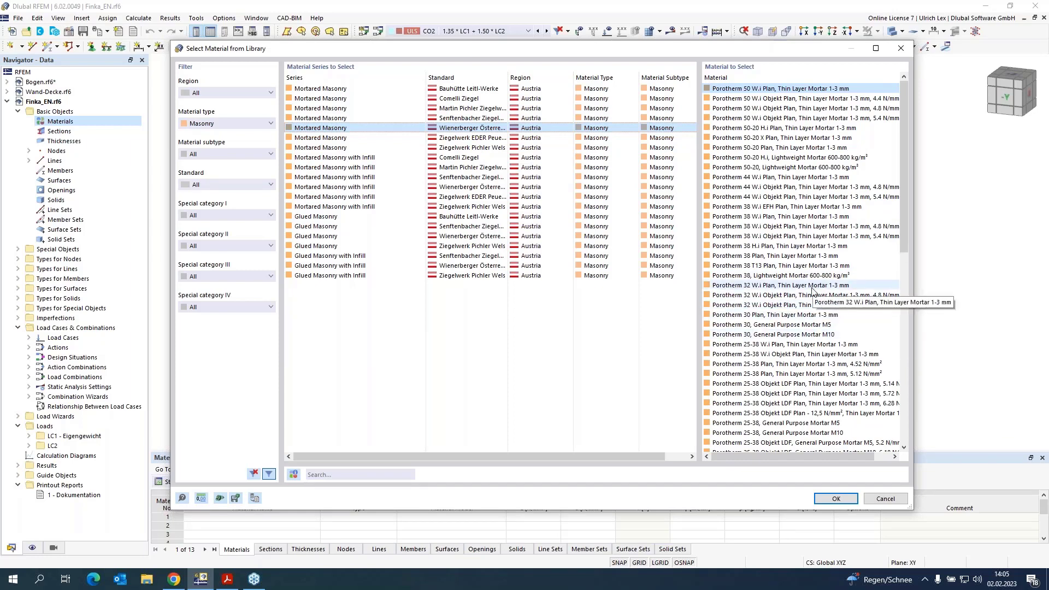
{"action": "left_click", "coordinate": [856, 257]}
{"action": "left_click", "coordinate": [836, 499]}
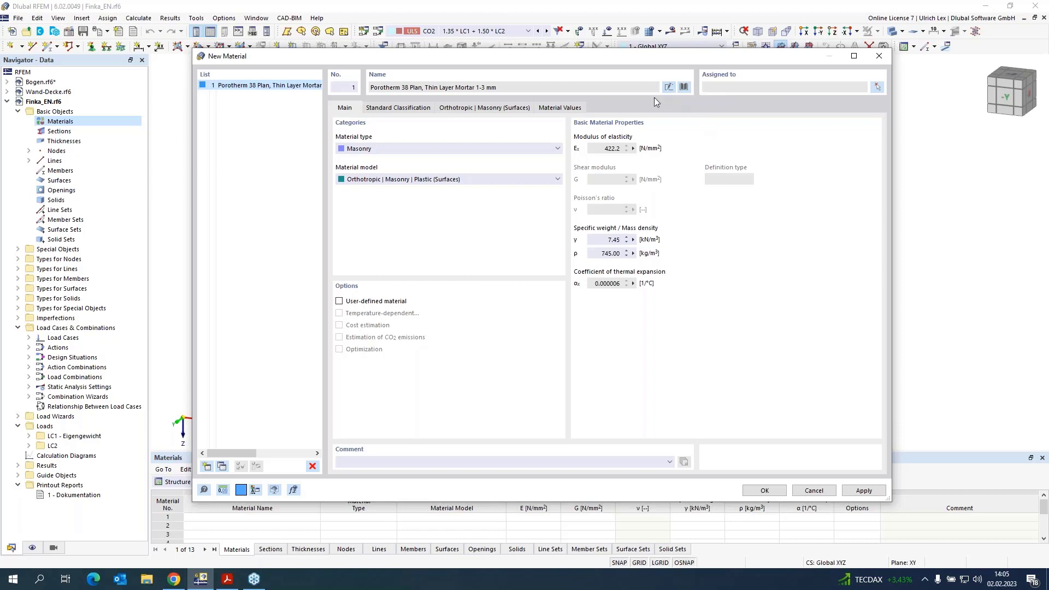
Step: Examine the material's standard classification parameters and the available brick grouping options, and apply the material to the model
{"action": "left_click", "coordinate": [668, 88]}
{"action": "left_click", "coordinate": [416, 107]}
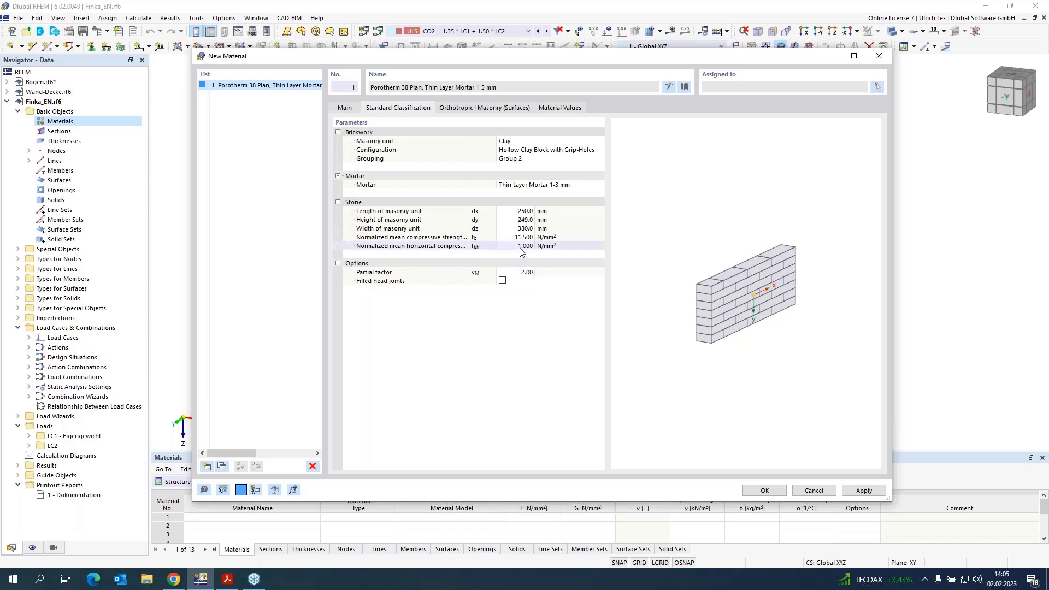
{"action": "left_click_drag", "start_coordinate": [469, 215], "coordinate": [485, 214]}
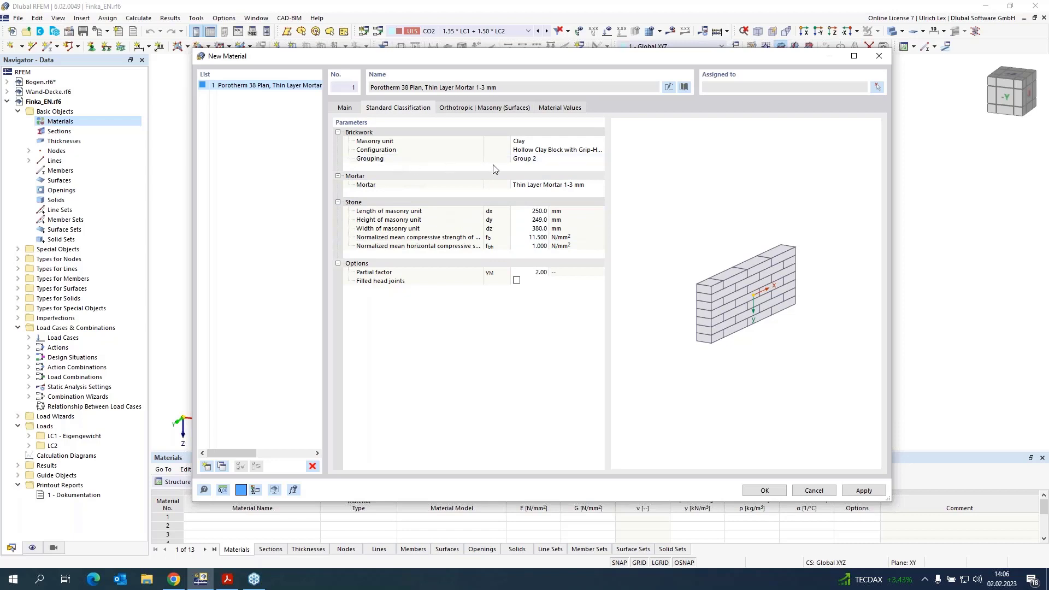
{"action": "left_click", "coordinate": [548, 161]}
{"action": "left_click", "coordinate": [600, 159]}
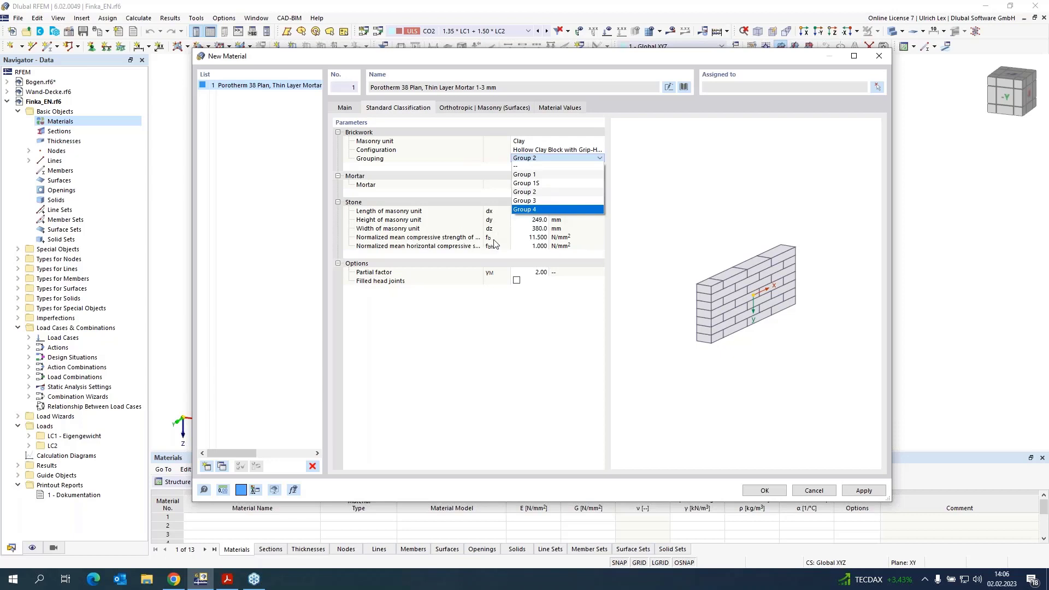
{"action": "left_click", "coordinate": [536, 324]}
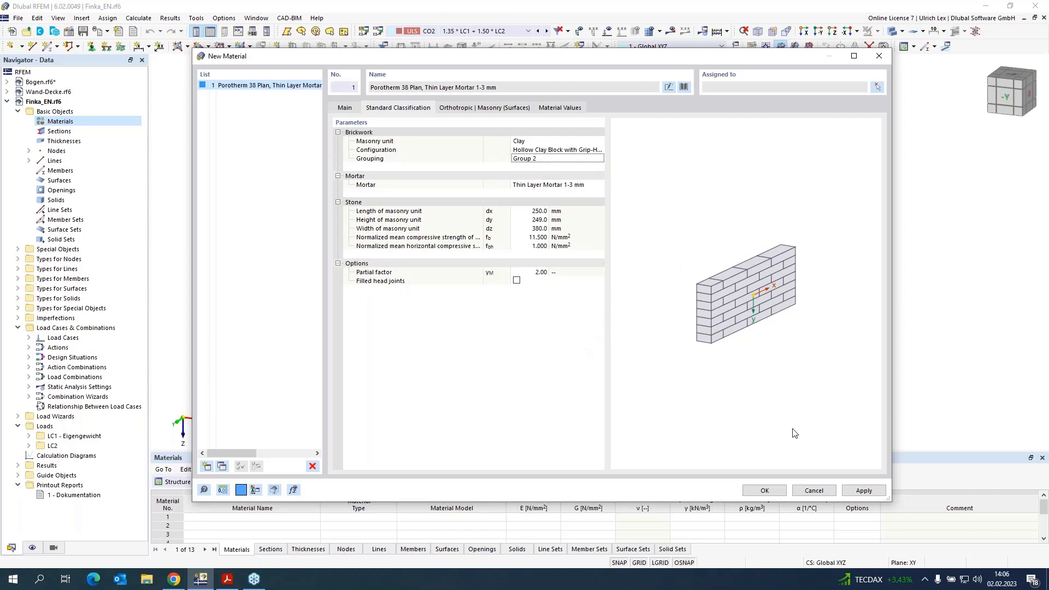
{"action": "left_click", "coordinate": [873, 494]}
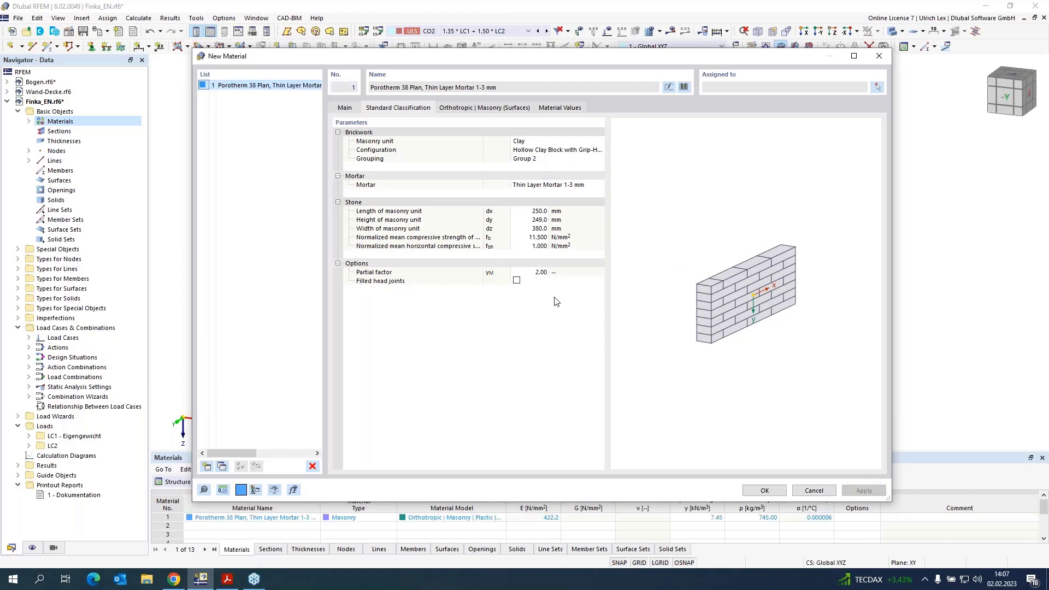
Step: Replace material 1 with Porotherm 17-50 Plan, Thin Layer Mortar 1-3 mm, 4.95 N/mm² from the library and apply it
{"action": "left_click", "coordinate": [684, 87]}
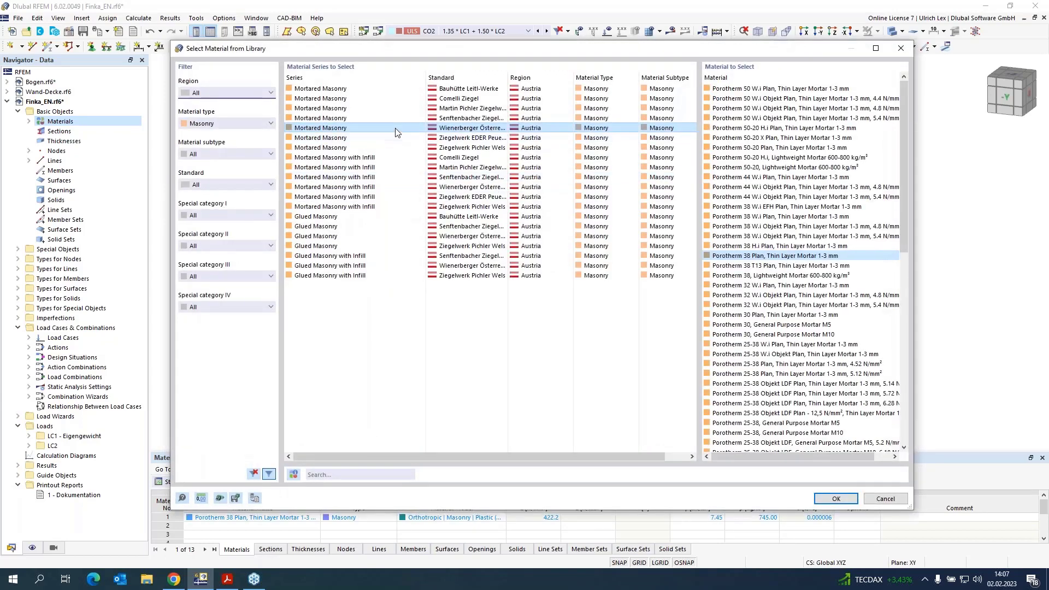
{"action": "scroll", "coordinate": [812, 273], "scroll_direction": "down", "scroll_amount": 10}
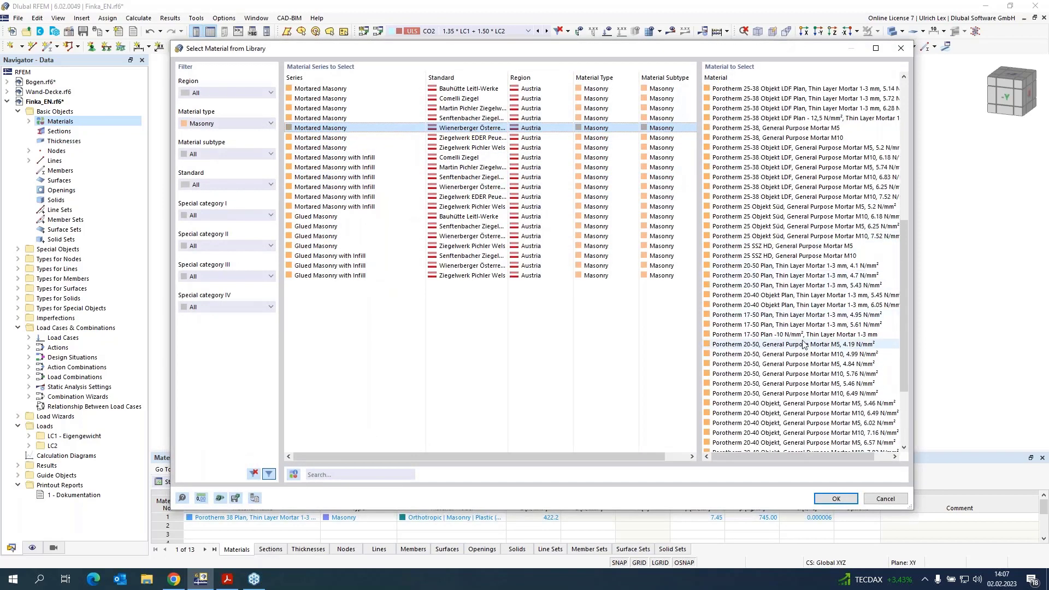
{"action": "left_click", "coordinate": [815, 315]}
{"action": "left_click", "coordinate": [836, 499]}
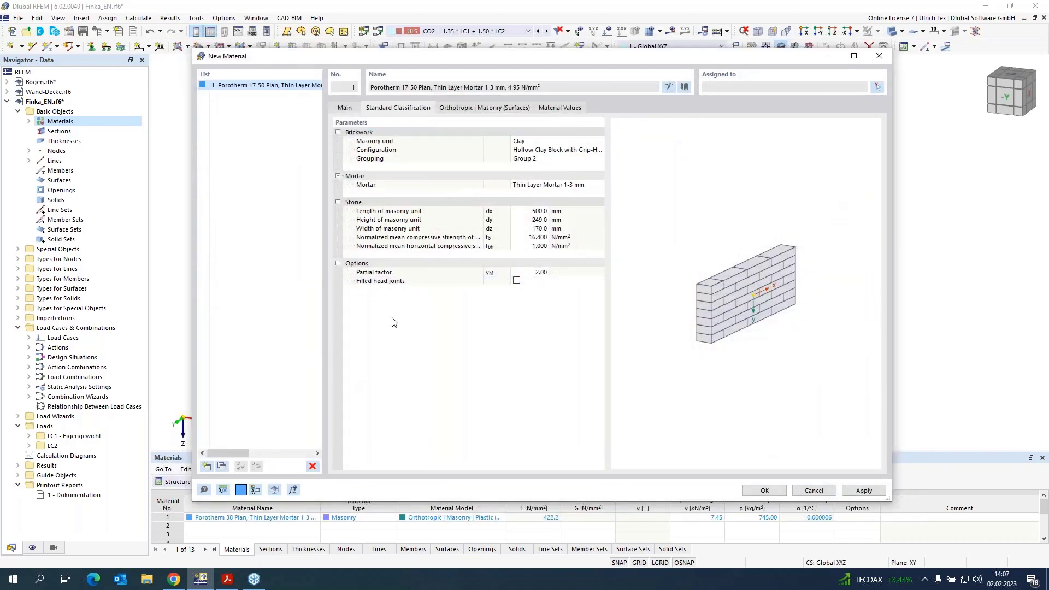
{"action": "left_click", "coordinate": [872, 492]}
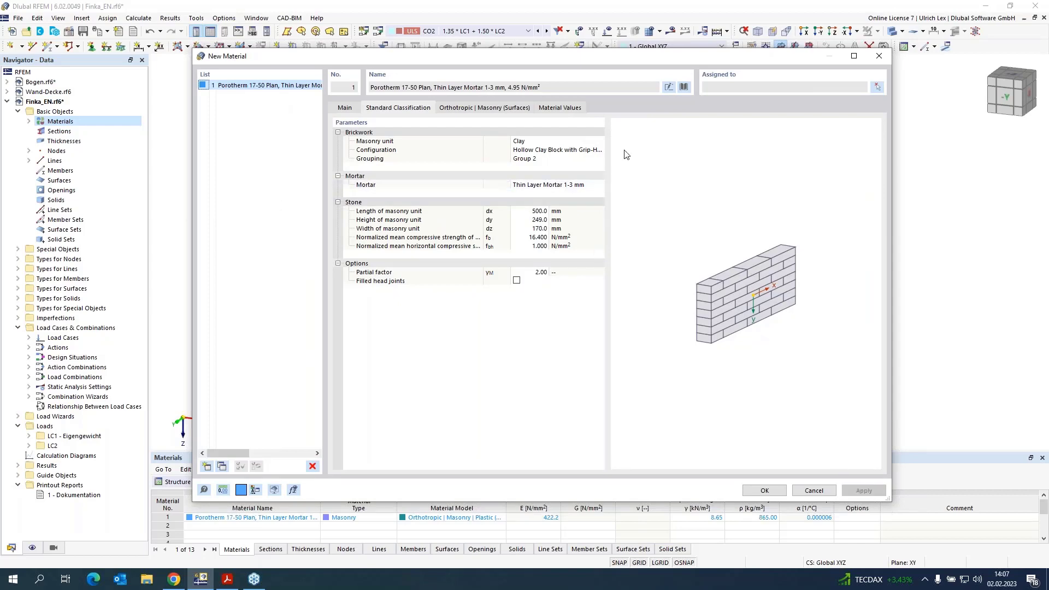
{"action": "left_click", "coordinate": [683, 87]}
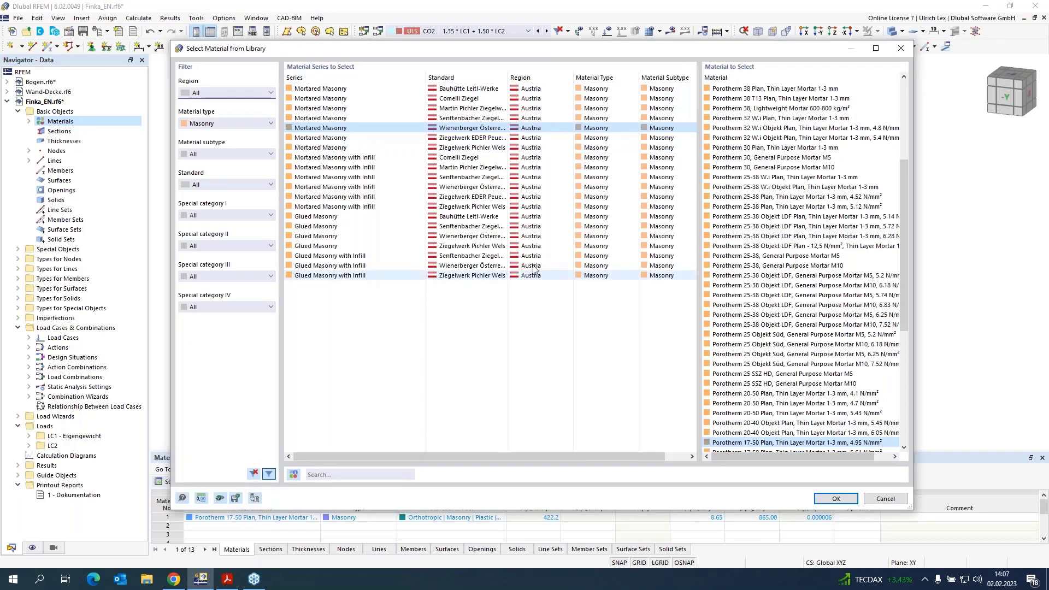
{"action": "left_click", "coordinate": [836, 499]}
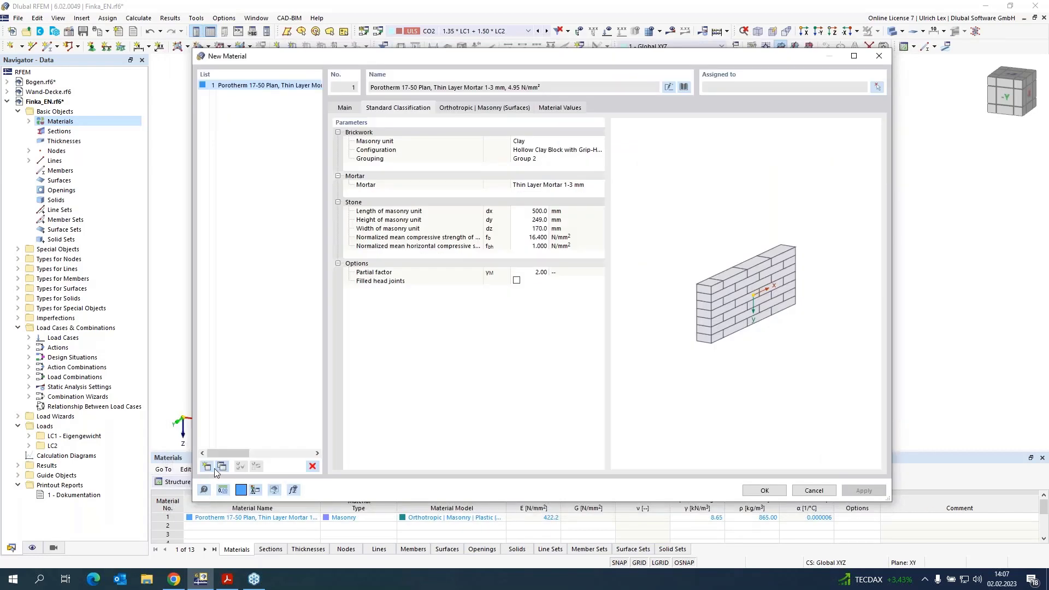
Step: Add a second material from the Wienerberger mortared masonry series: Porotherm 38 Plan, Thin Layer Mortar 1-3 mm
{"action": "left_click", "coordinate": [207, 467]}
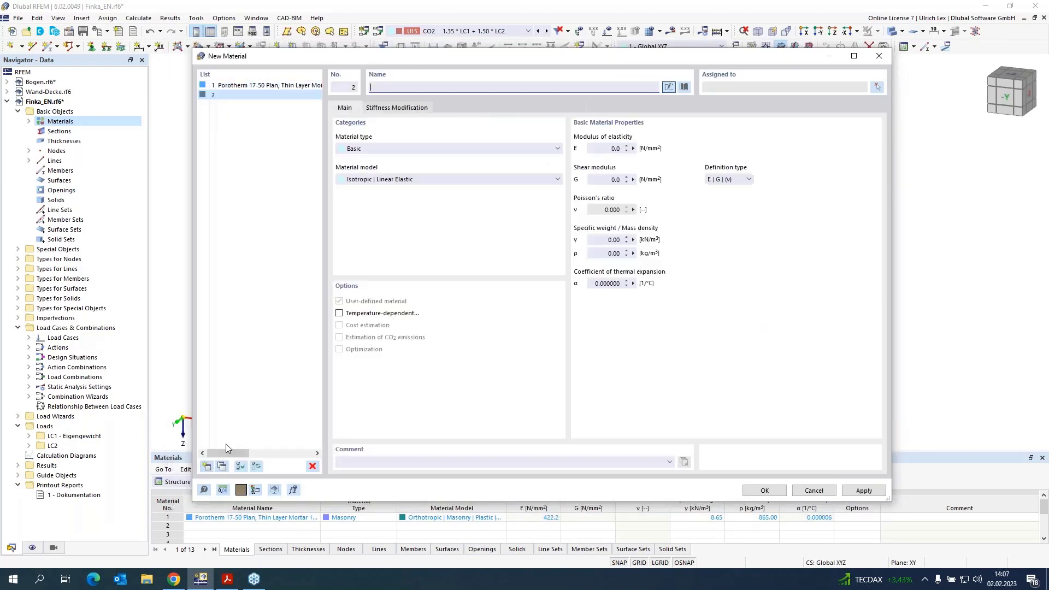
{"action": "left_click", "coordinate": [683, 88]}
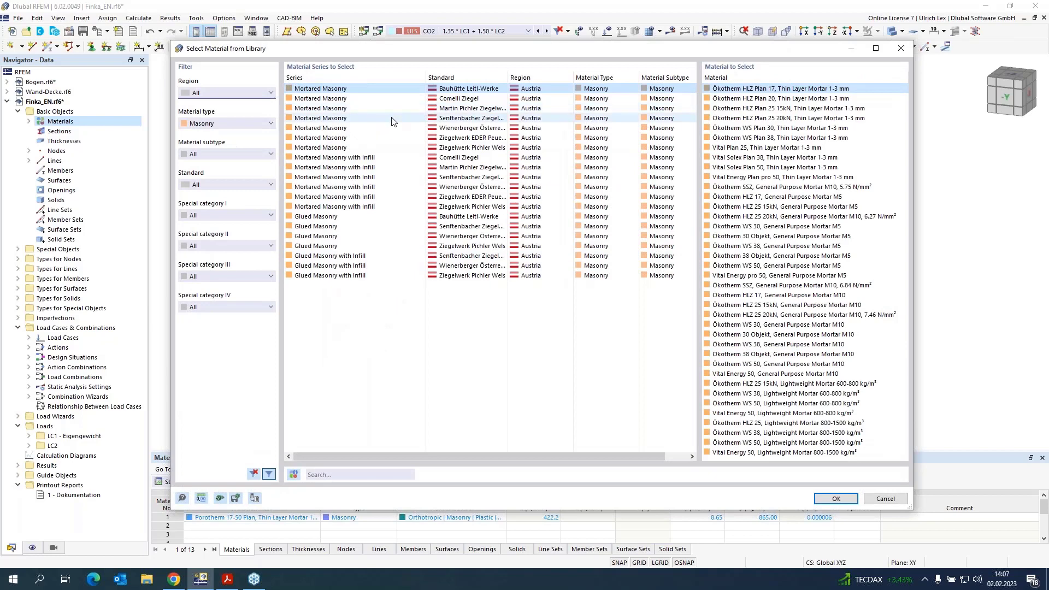
{"action": "left_click", "coordinate": [397, 128]}
{"action": "scroll", "coordinate": [772, 328], "scroll_direction": "down", "scroll_amount": 2}
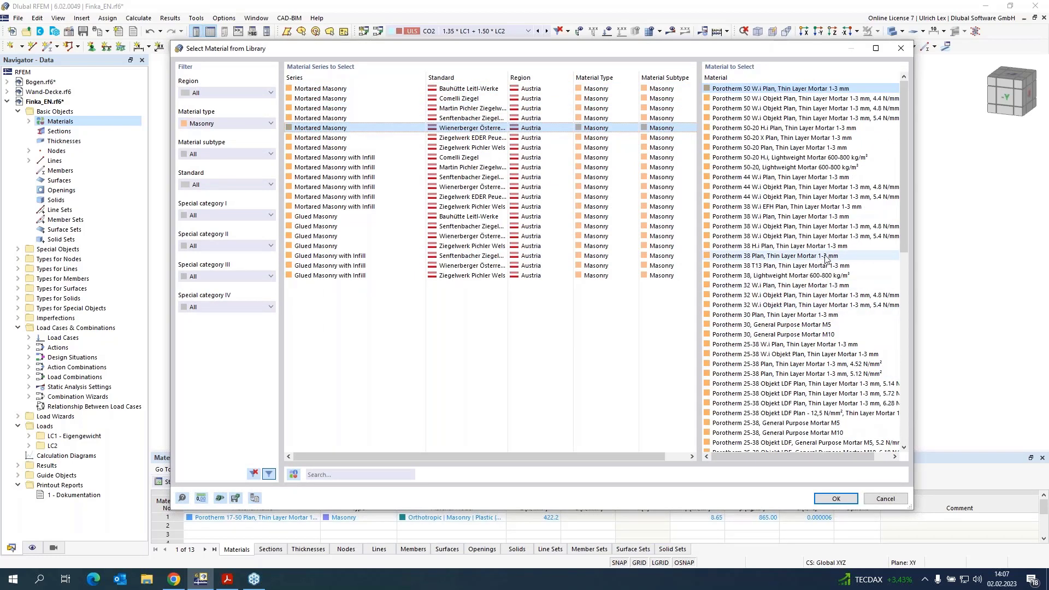
{"action": "left_click", "coordinate": [854, 255]}
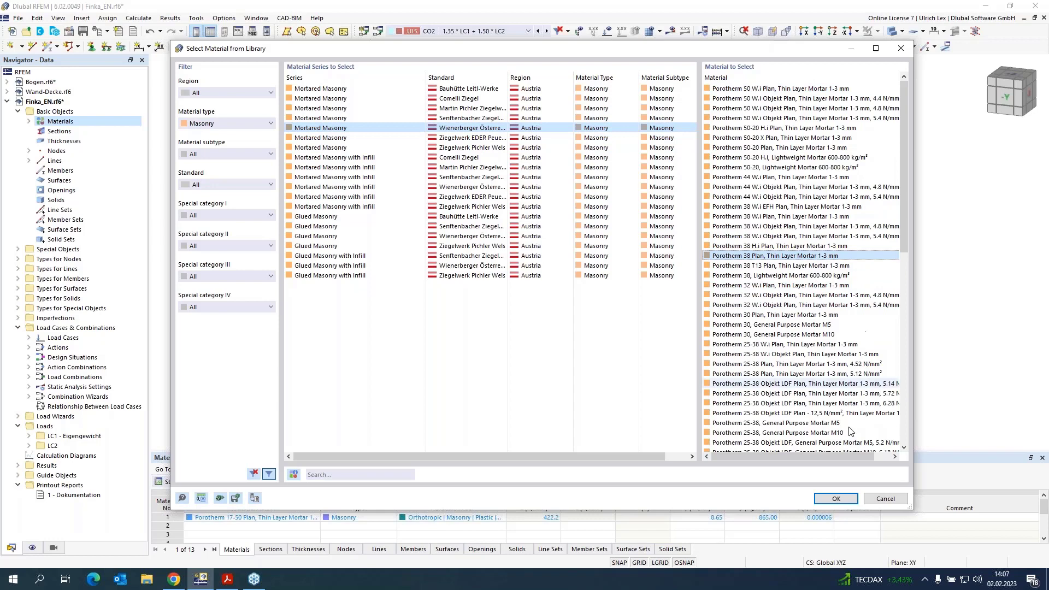
{"action": "left_click", "coordinate": [836, 499]}
Step: Add a third material from the Wienerberger mortared masonry series: Mauerziegel voll, General Purpose Mortar M10
{"action": "left_click", "coordinate": [207, 466]}
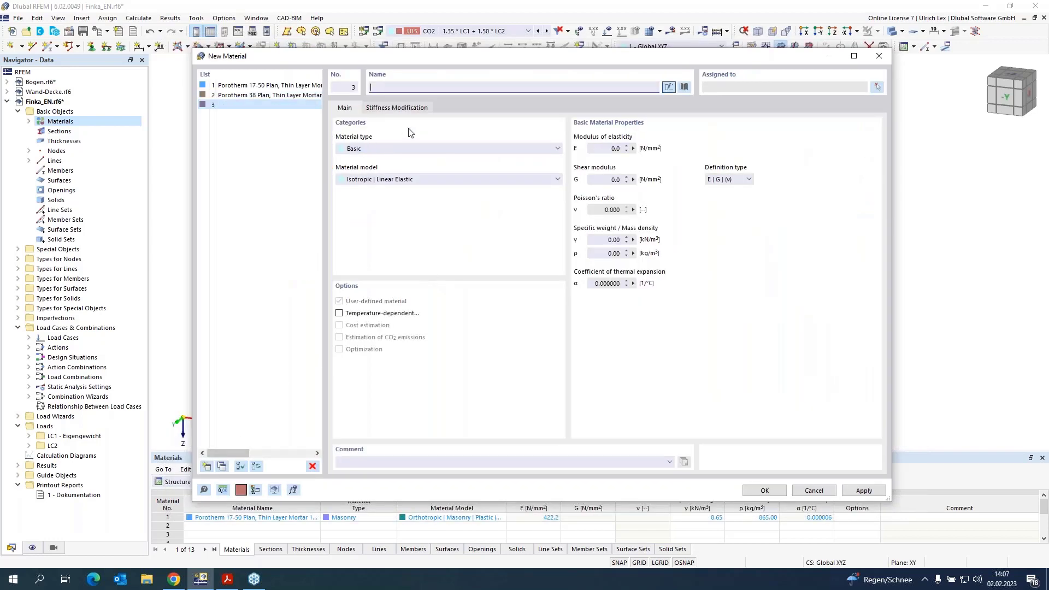
{"action": "left_click", "coordinate": [684, 87]}
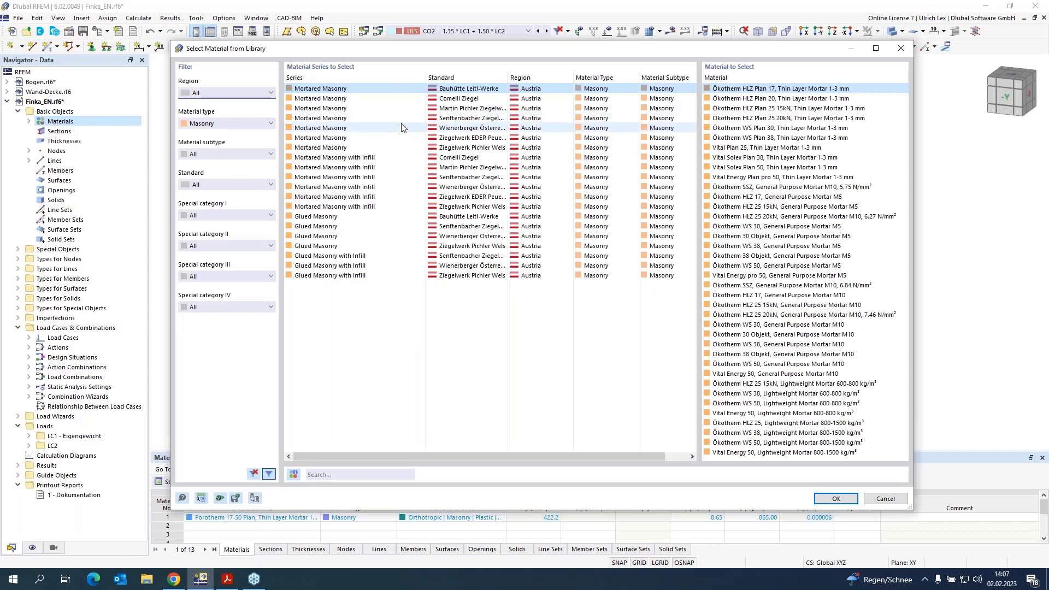
{"action": "left_click", "coordinate": [343, 127]}
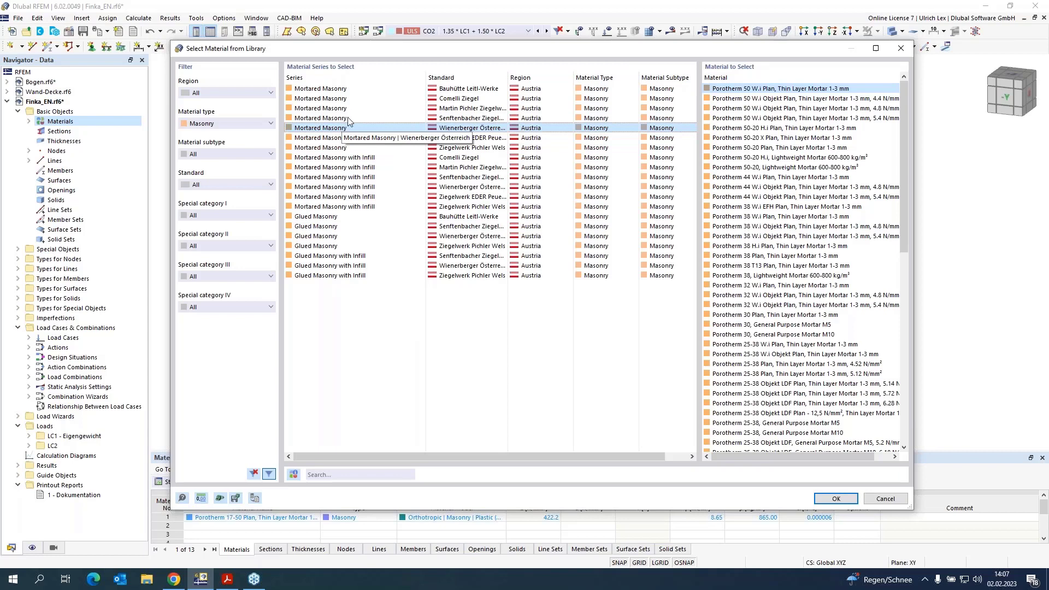
{"action": "scroll", "coordinate": [856, 340], "scroll_direction": "down", "scroll_amount": 13}
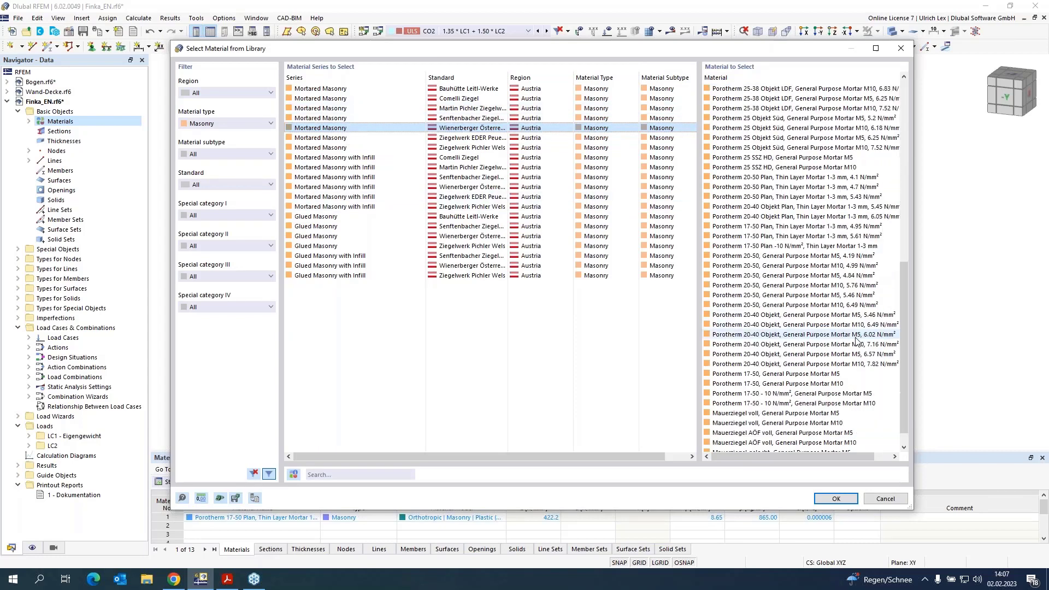
{"action": "scroll", "coordinate": [856, 340], "scroll_direction": "down", "scroll_amount": 2}
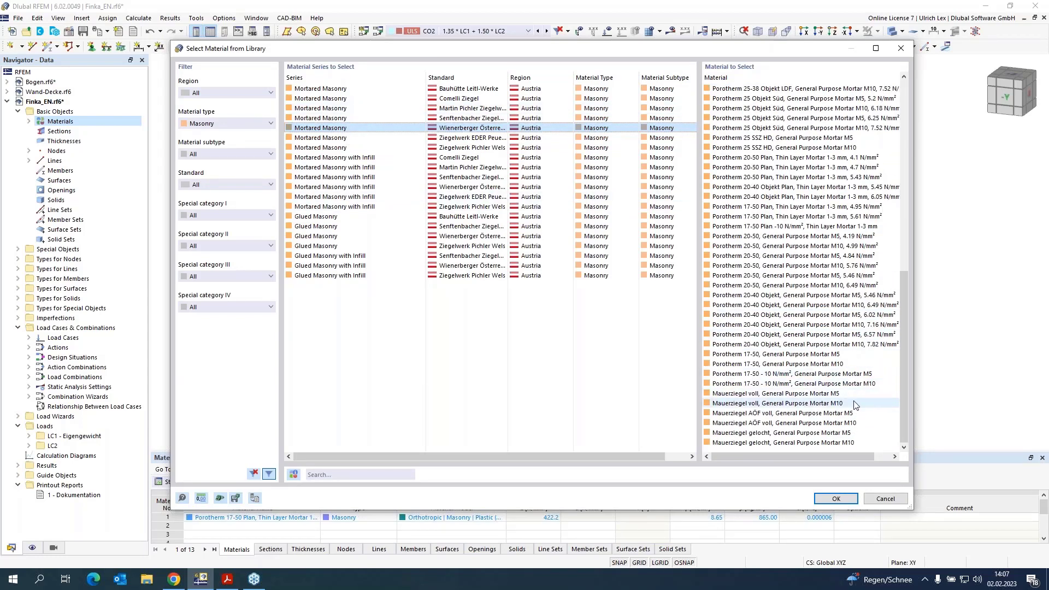
{"action": "left_click", "coordinate": [856, 405]}
{"action": "left_click", "coordinate": [836, 498]}
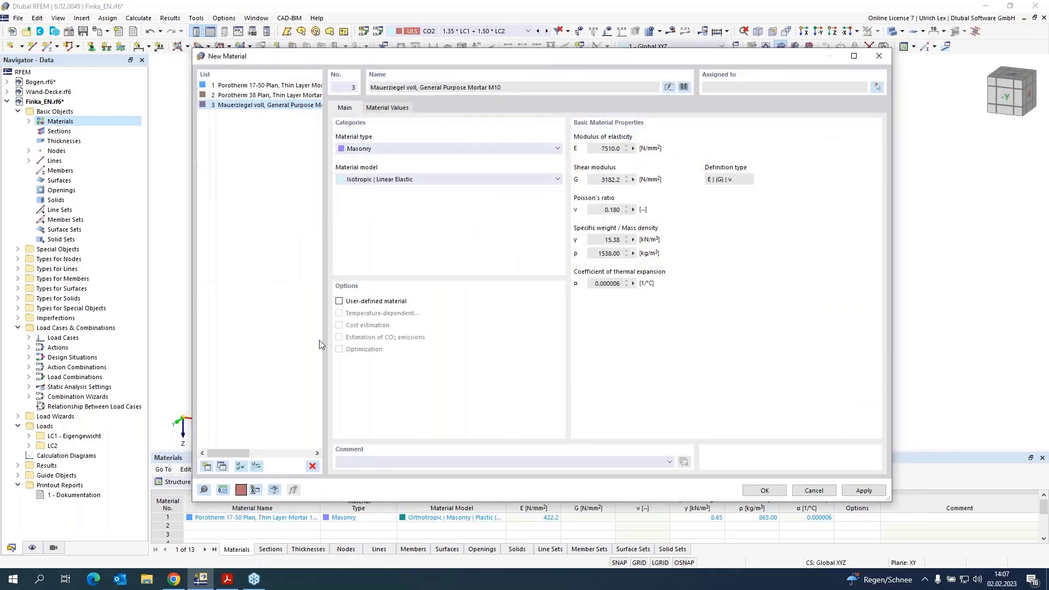
Step: Add a fourth material from the library, filtered by Concrete: C25/30 from the European EN 1992-1-1 Concrete C series
{"action": "left_click", "coordinate": [207, 467]}
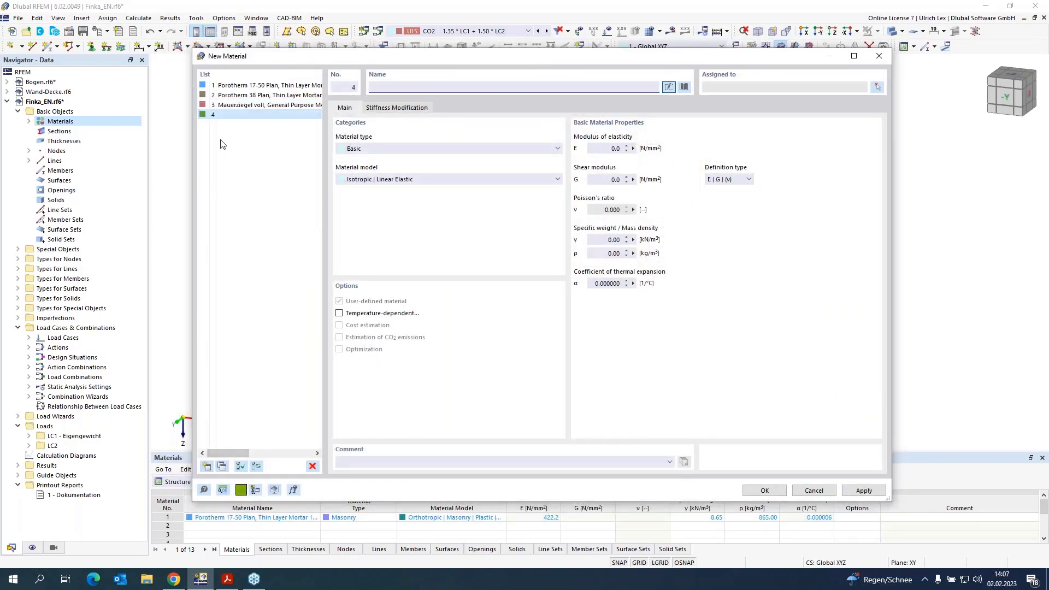
{"action": "left_click", "coordinate": [683, 88]}
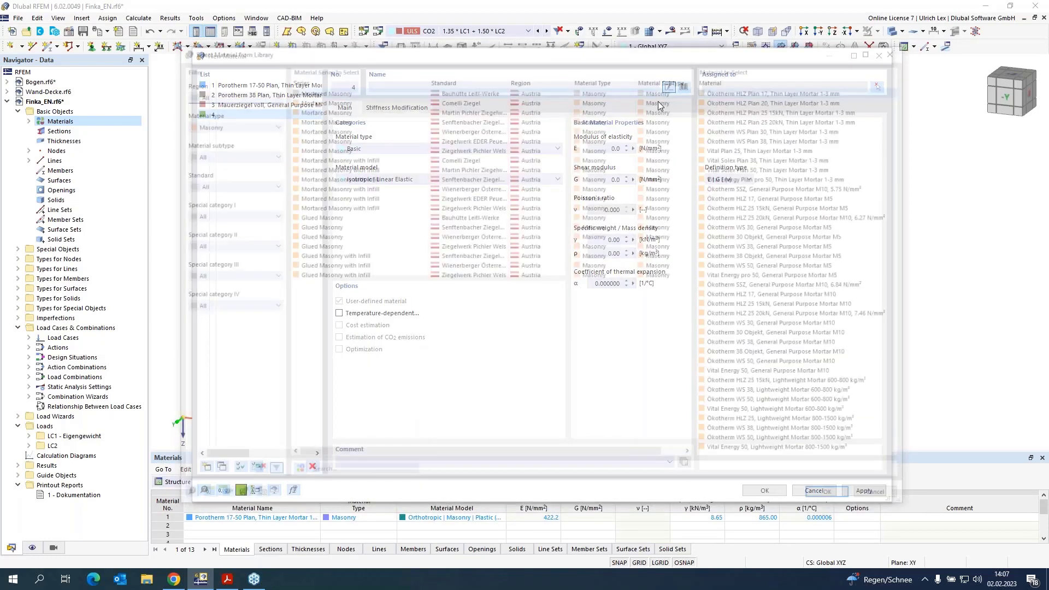
{"action": "left_click", "coordinate": [217, 123]}
{"action": "left_click", "coordinate": [202, 142]}
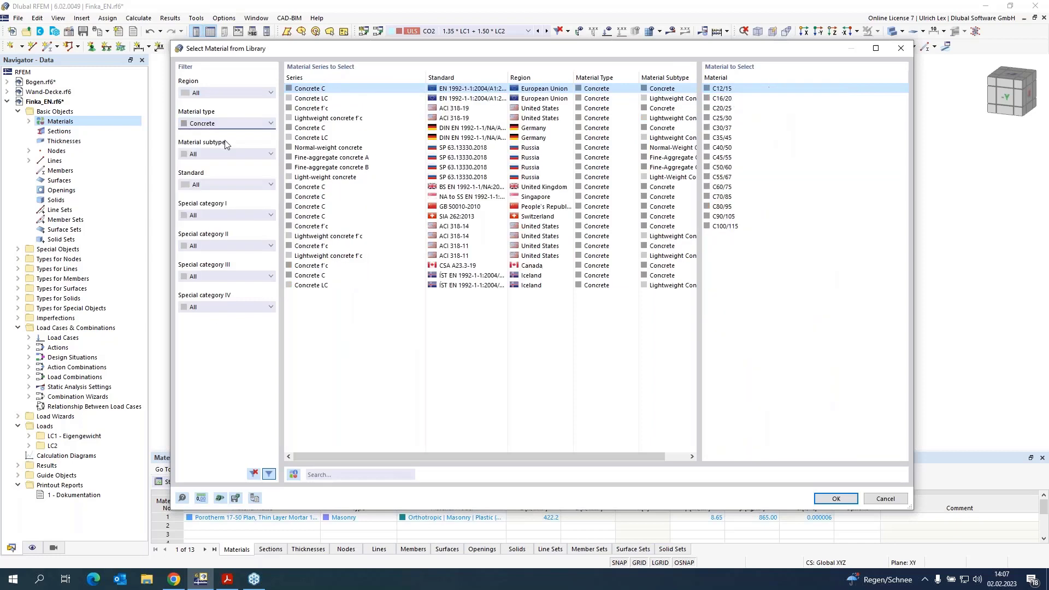
{"action": "left_click", "coordinate": [723, 118]}
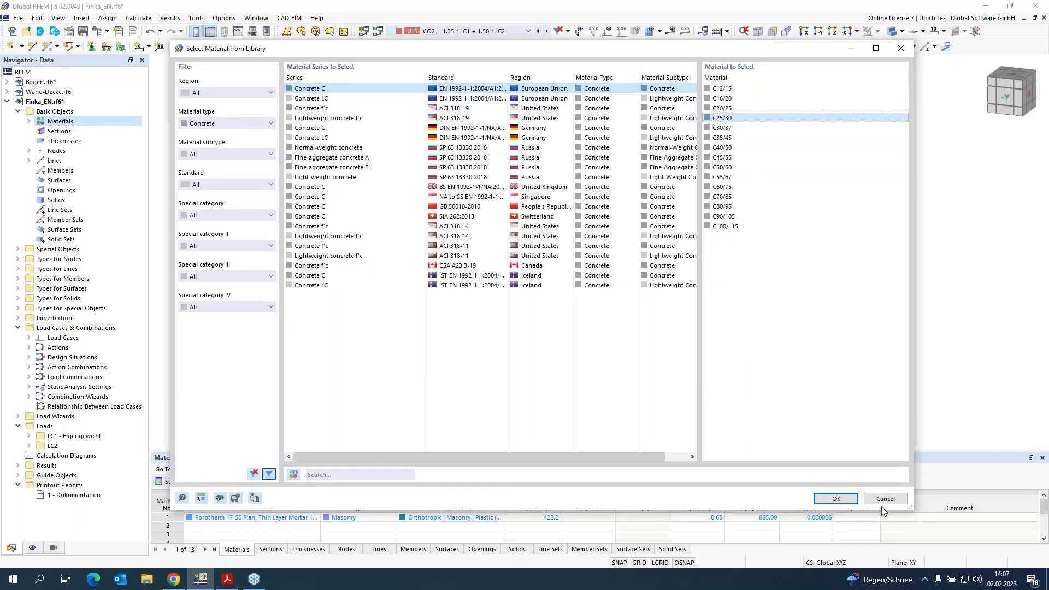
{"action": "left_click", "coordinate": [836, 499]}
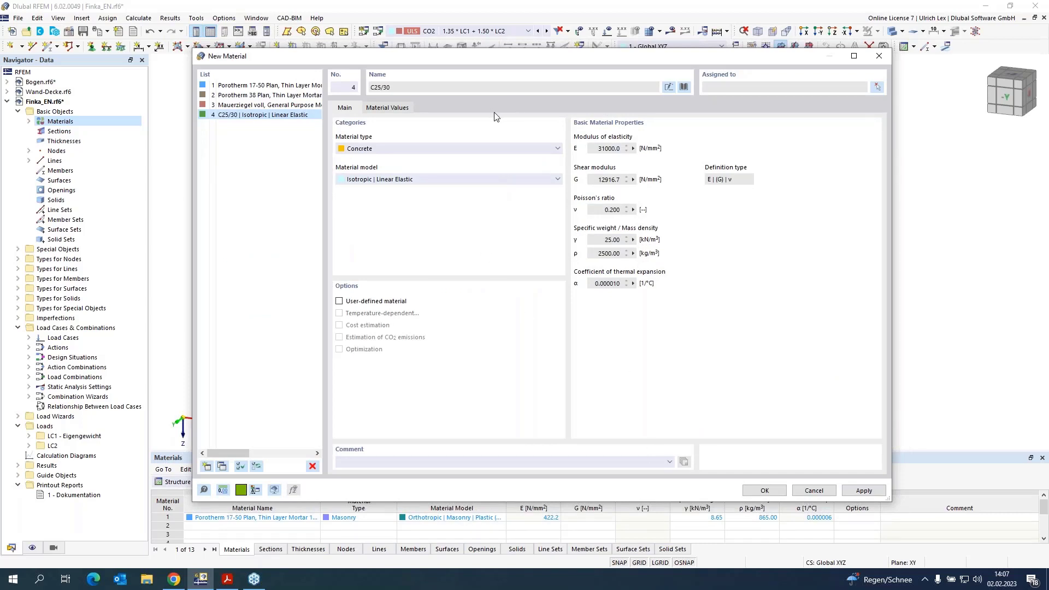
Step: Set the material model of masonry materials 1 to 3 together to Orthotropic | Masonry | Plastic (Surfaces) and accept the materials
{"action": "left_click", "coordinate": [301, 106]}
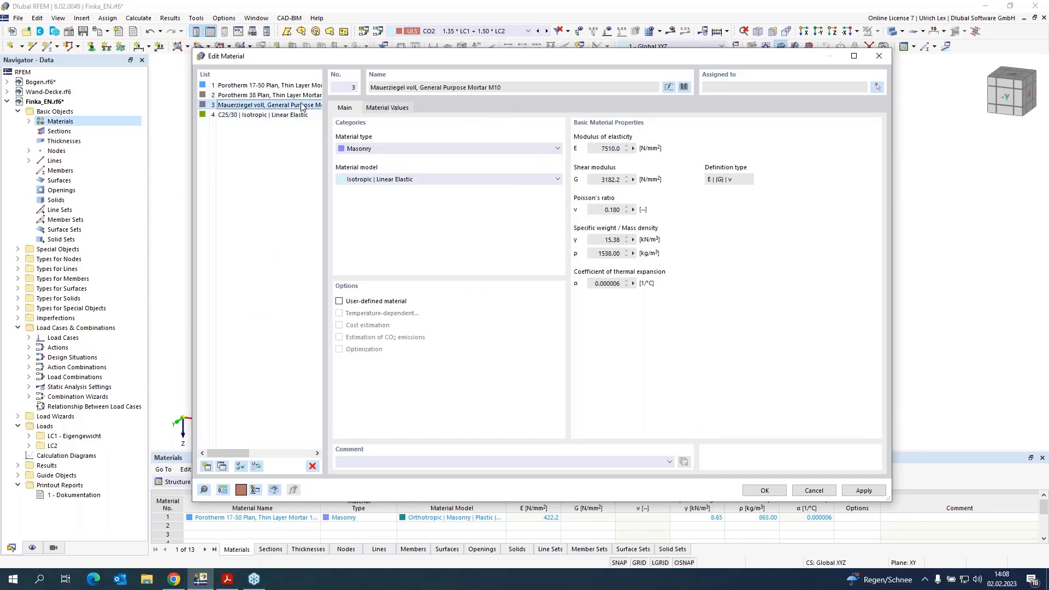
{"action": "left_click", "coordinate": [304, 86], "text": "shift"}
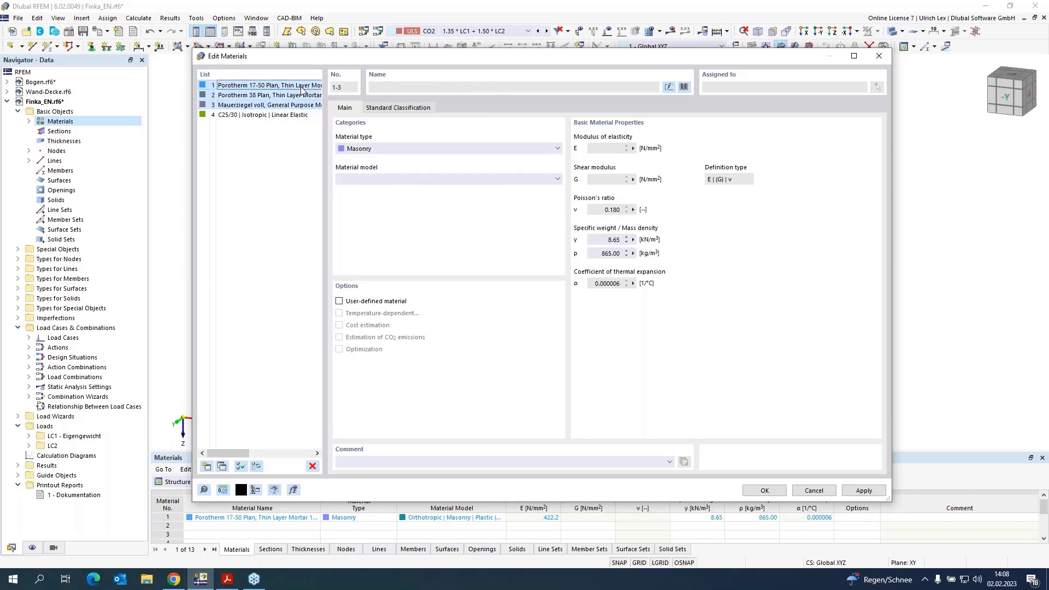
{"action": "left_click", "coordinate": [397, 180]}
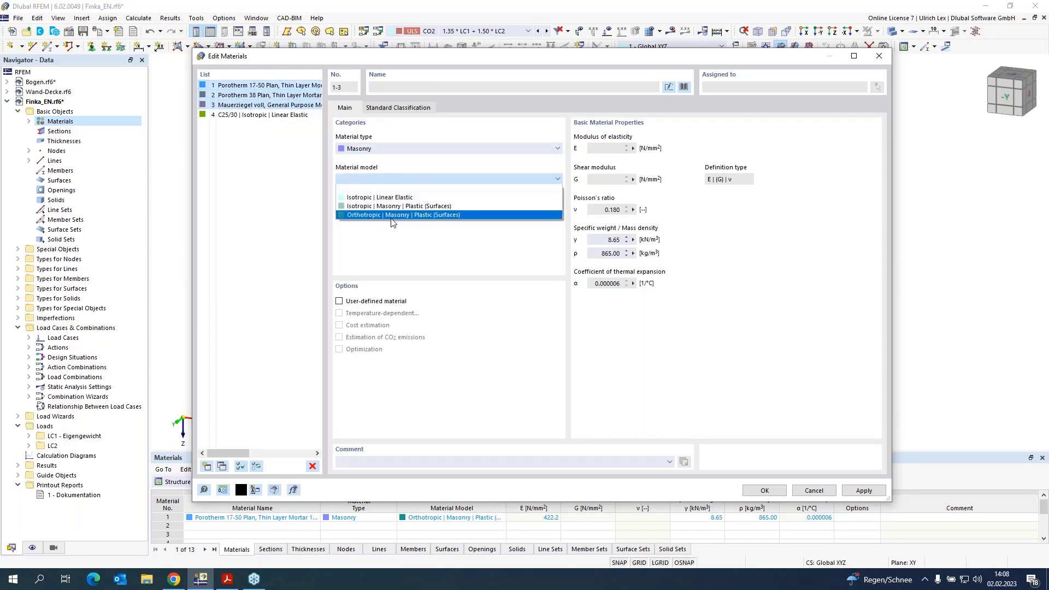
{"action": "left_click", "coordinate": [503, 216]}
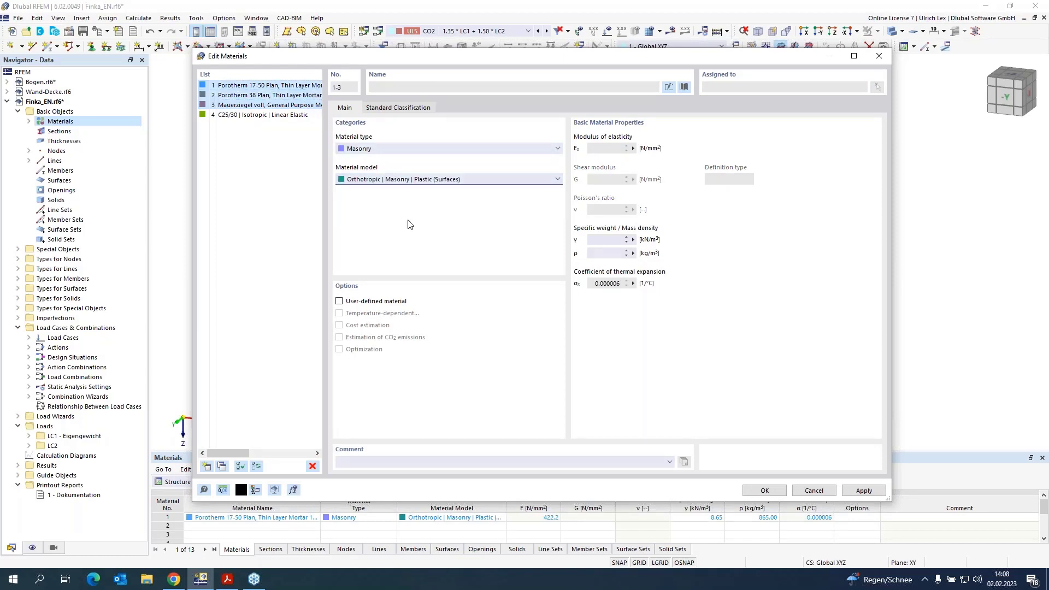
{"action": "left_click", "coordinate": [764, 495]}
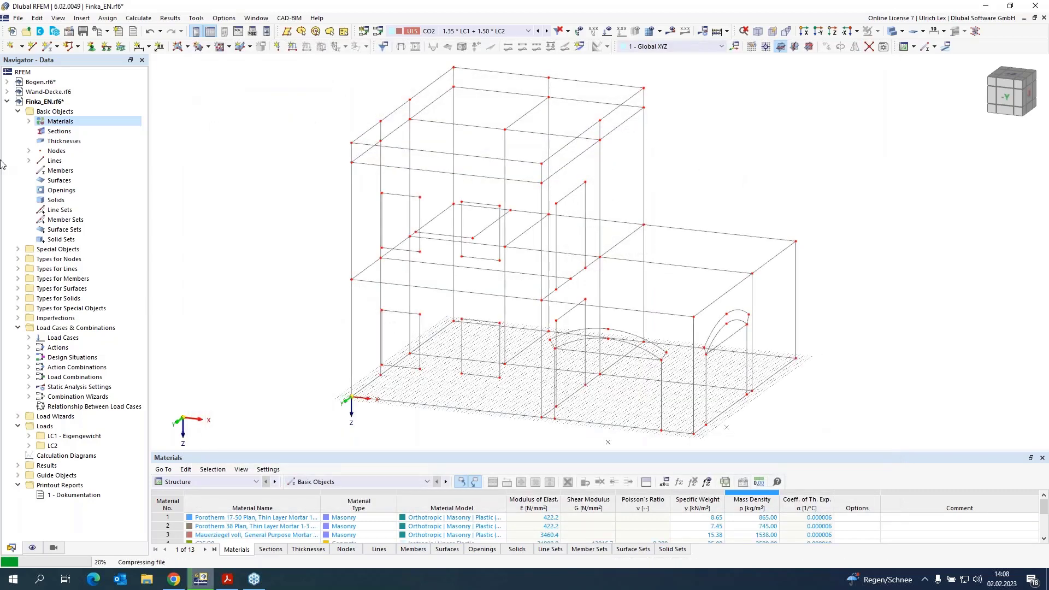
Step: Create a uniform thickness of 380 mm with the material Porotherm 38 Plan and apply it
{"action": "right_click", "coordinate": [73, 146]}
{"action": "left_click", "coordinate": [108, 158]}
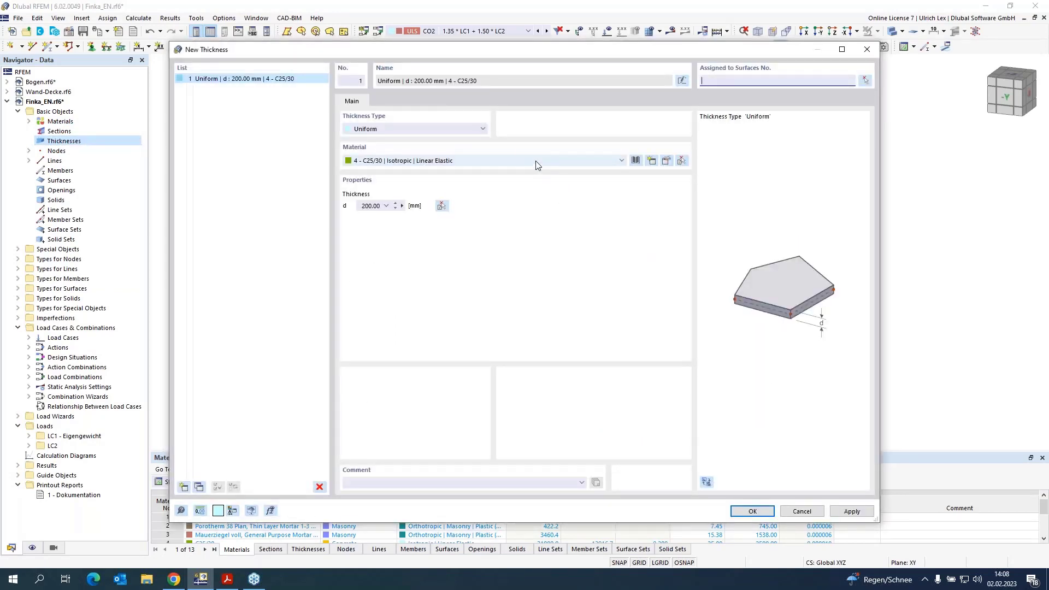
{"action": "left_click", "coordinate": [516, 160]}
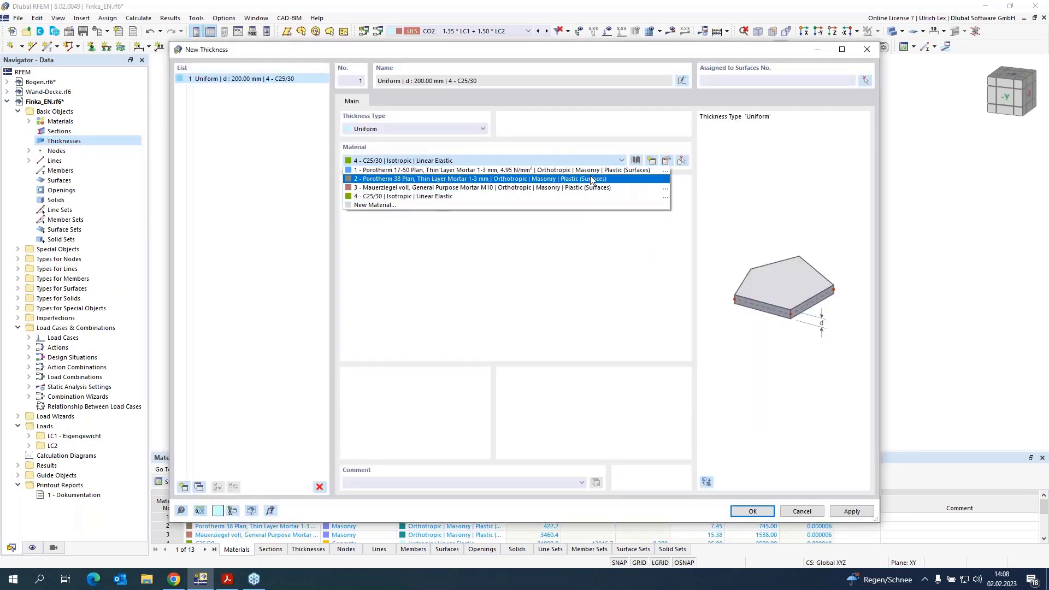
{"action": "left_click", "coordinate": [626, 182]}
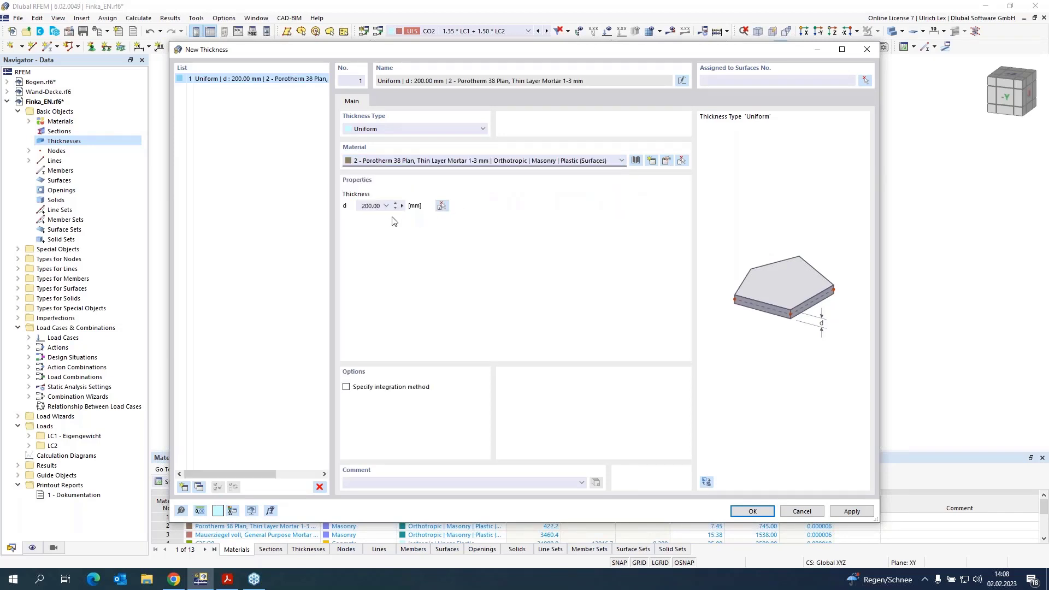
{"action": "double_click", "coordinate": [370, 208]}
{"action": "left_click", "coordinate": [849, 510]}
Step: Add a second uniform thickness of 170 mm with the material Porotherm 17-50 Plan
{"action": "left_click", "coordinate": [183, 486]}
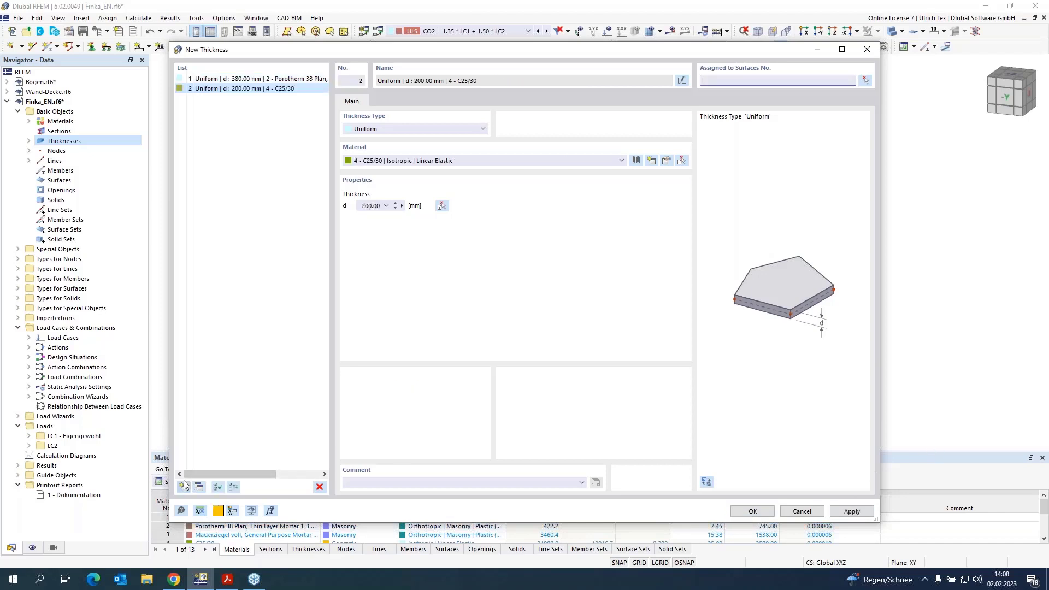
{"action": "left_click", "coordinate": [471, 161]}
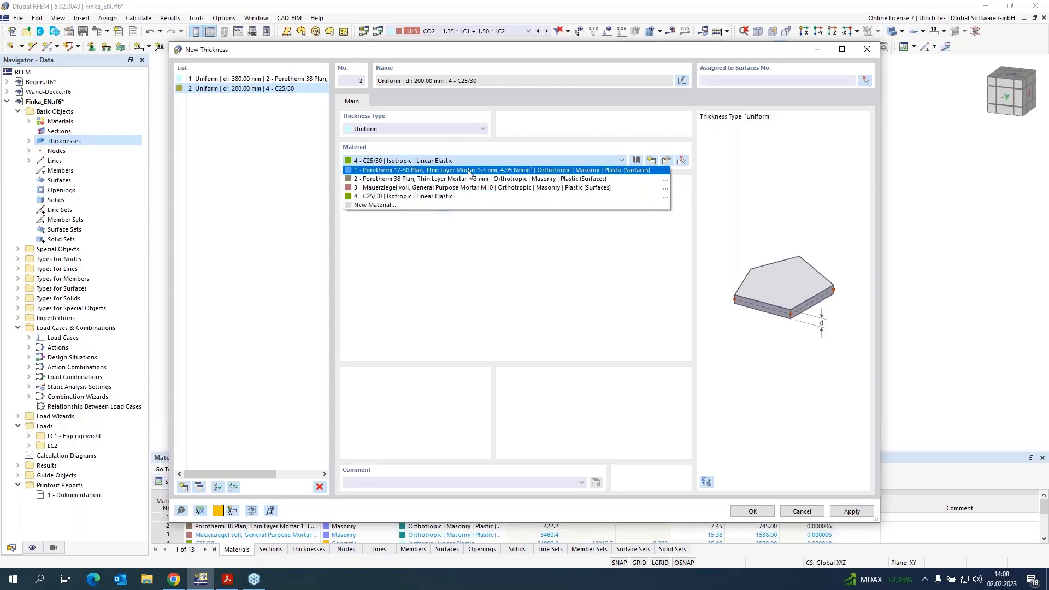
{"action": "left_click", "coordinate": [469, 170]}
{"action": "double_click", "coordinate": [368, 206]}
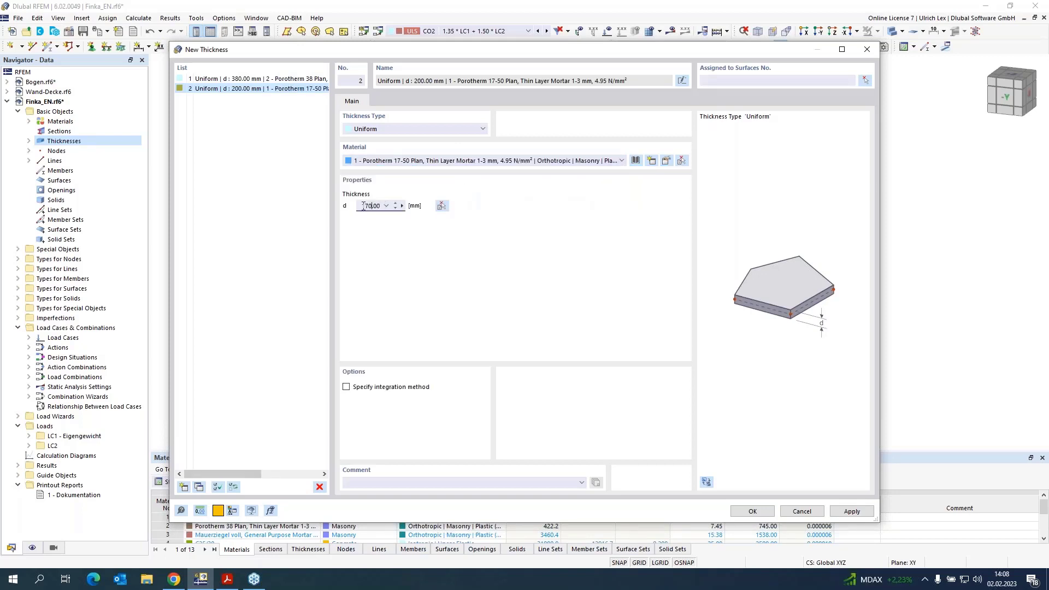
Step: Add a third uniform thickness of 250 mm with the material Mauerziegel voll, General Purpose Mortar M10
{"action": "left_click", "coordinate": [183, 488]}
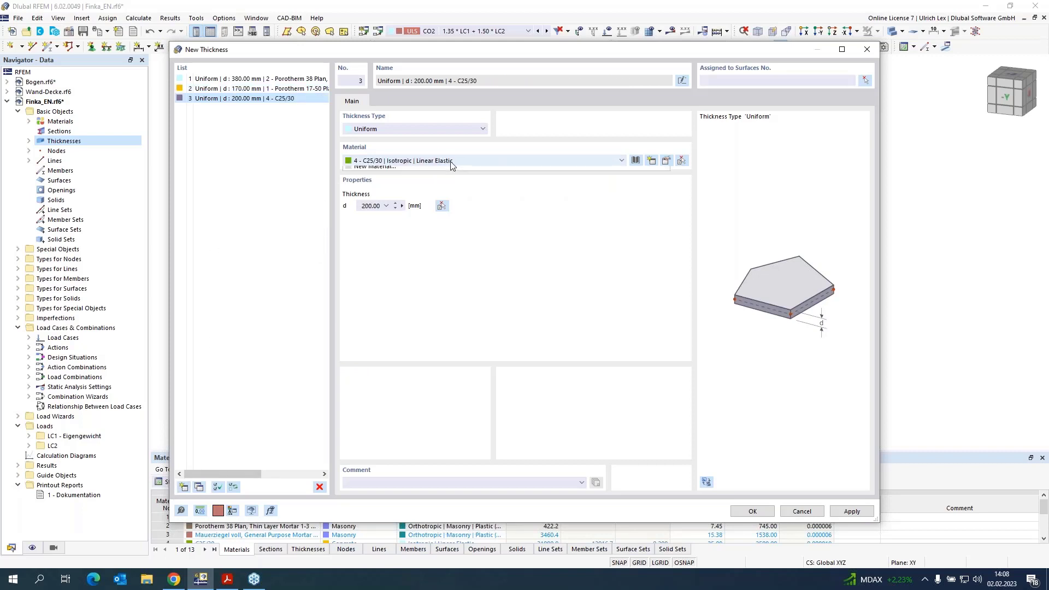
{"action": "left_click", "coordinate": [446, 162]}
{"action": "left_click", "coordinate": [446, 188]}
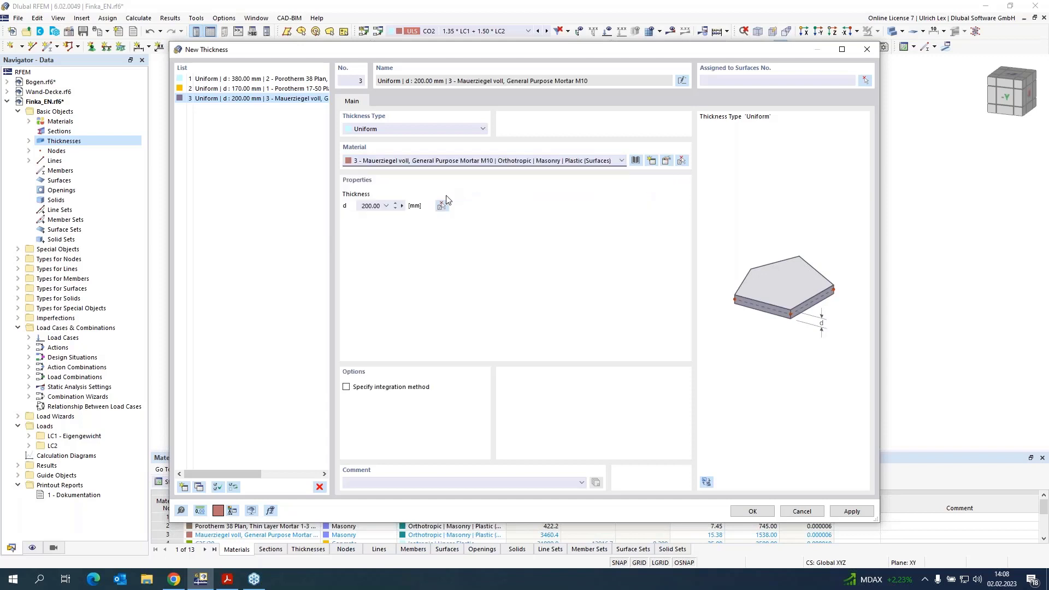
{"action": "double_click", "coordinate": [369, 206]}
Step: Add a fourth uniform thickness of 200 mm with C25/30, accept the thicknesses, and expand the model's material and thickness lists
{"action": "left_click", "coordinate": [183, 488]}
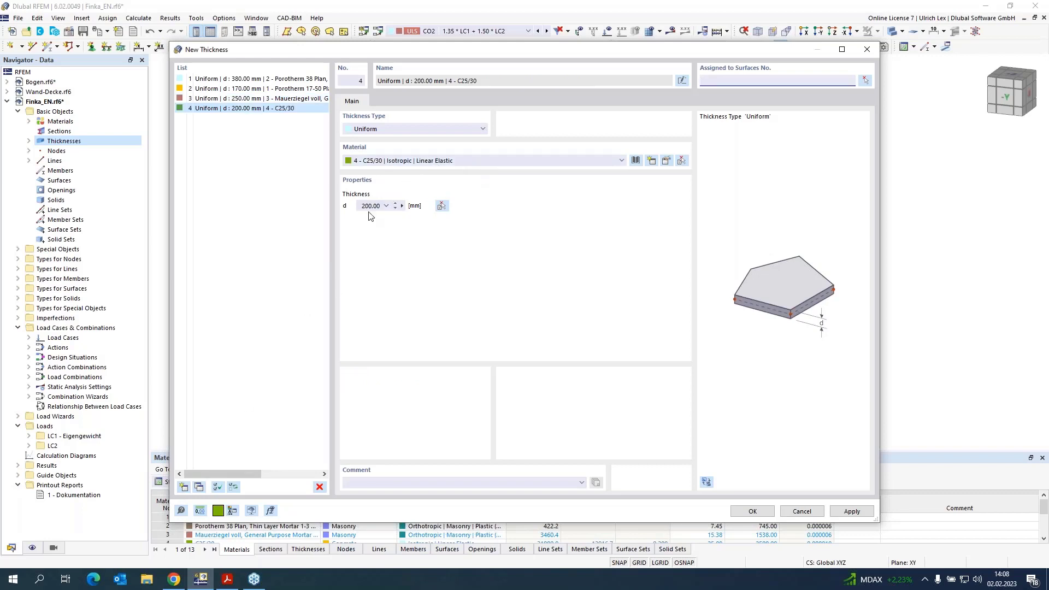
{"action": "left_click", "coordinate": [750, 512]}
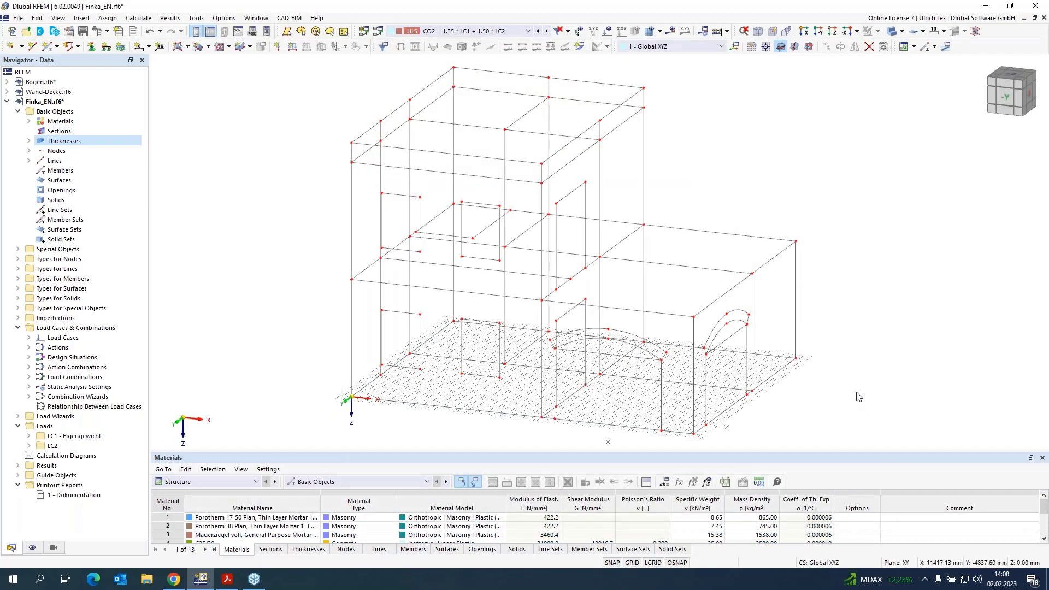
{"action": "left_click", "coordinate": [29, 122]}
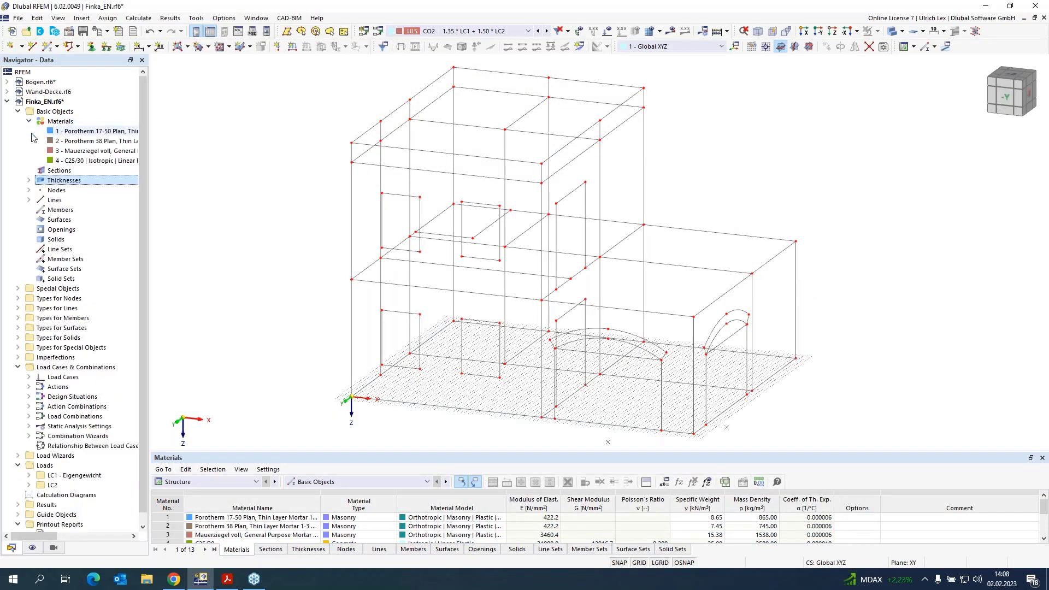
{"action": "left_click", "coordinate": [29, 180]}
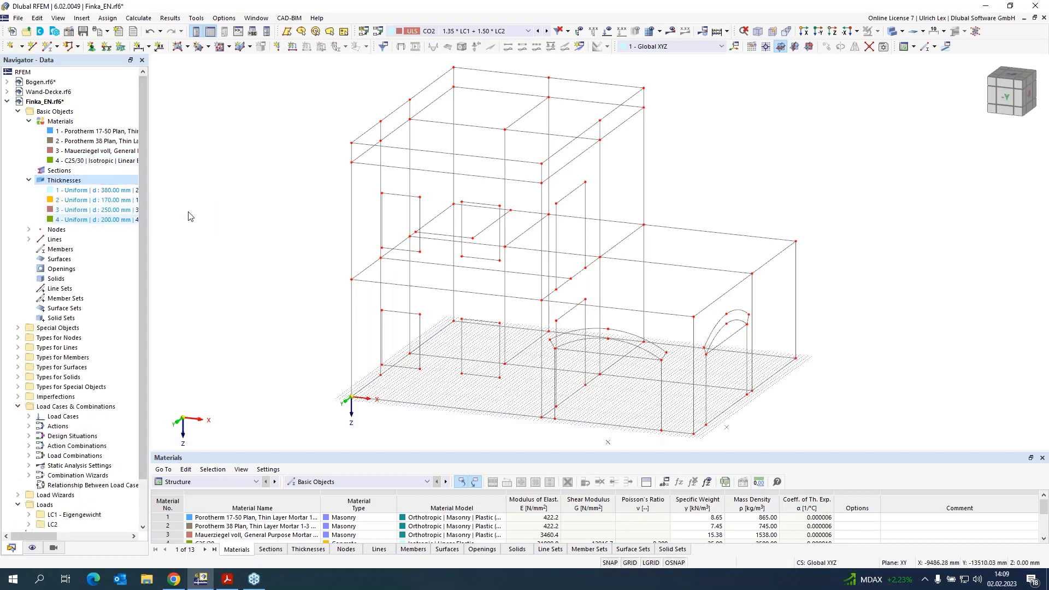
Step: Start creating standard surfaces by selecting boundary lines, using the 380 mm Porotherm 38 Plan thickness
{"action": "left_click", "coordinate": [187, 47]}
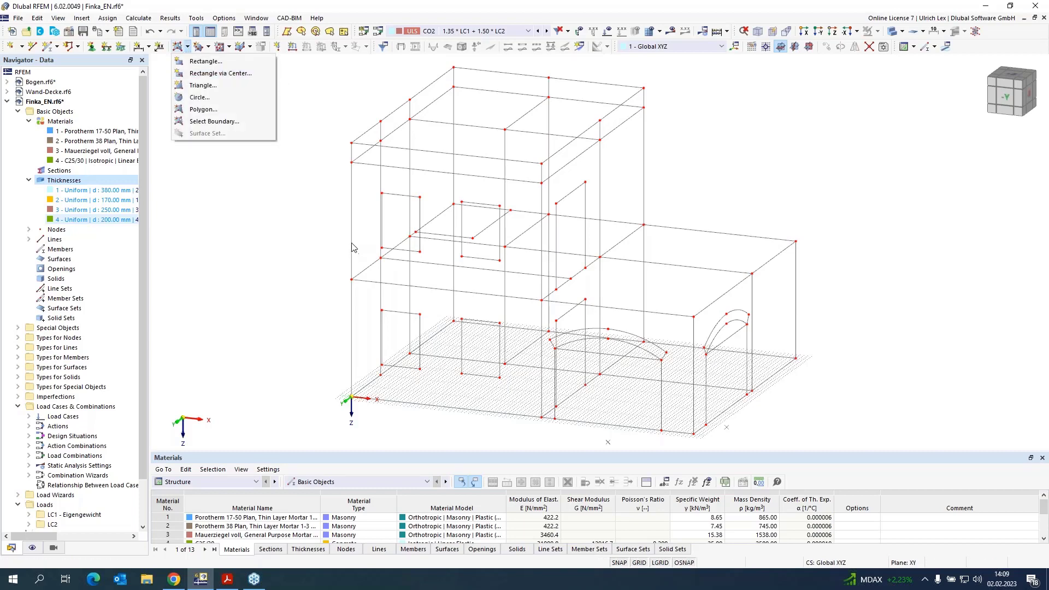
{"action": "left_click", "coordinate": [241, 121]}
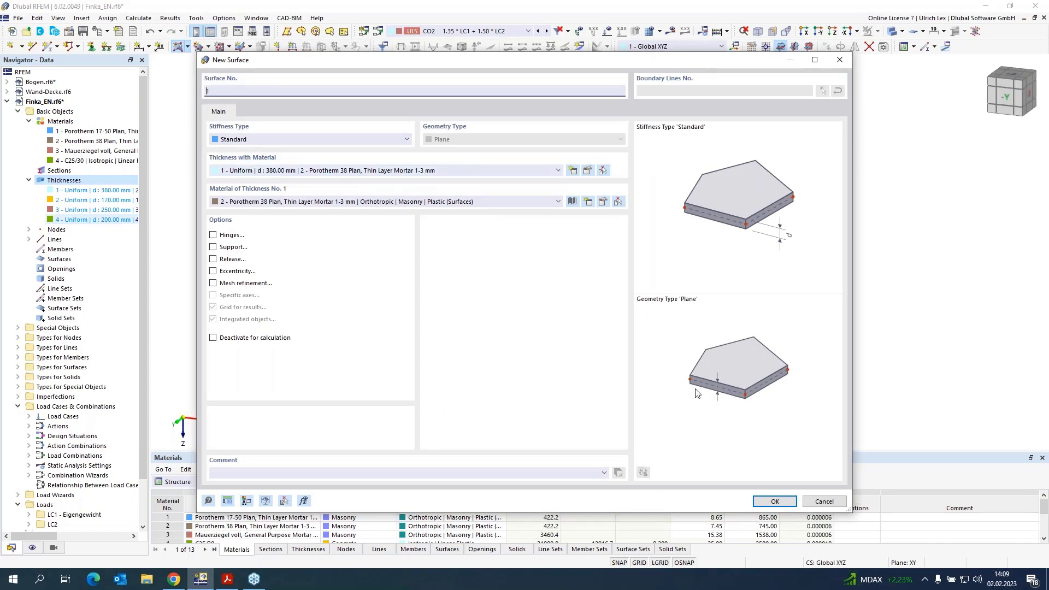
{"action": "left_click", "coordinate": [775, 502]}
Step: Create the ground-floor rear wall surface along the building's full length by selecting its boundary lines
{"action": "scroll", "coordinate": [810, 323], "scroll_direction": "up", "scroll_amount": 5}
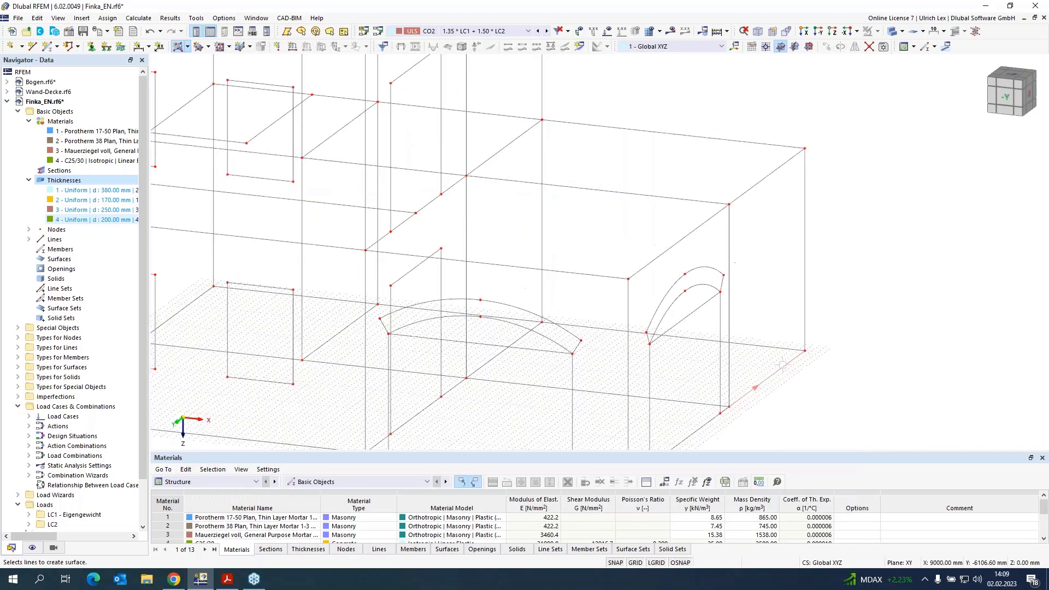
{"action": "left_click", "coordinate": [810, 323]}
{"action": "left_click", "coordinate": [759, 98]}
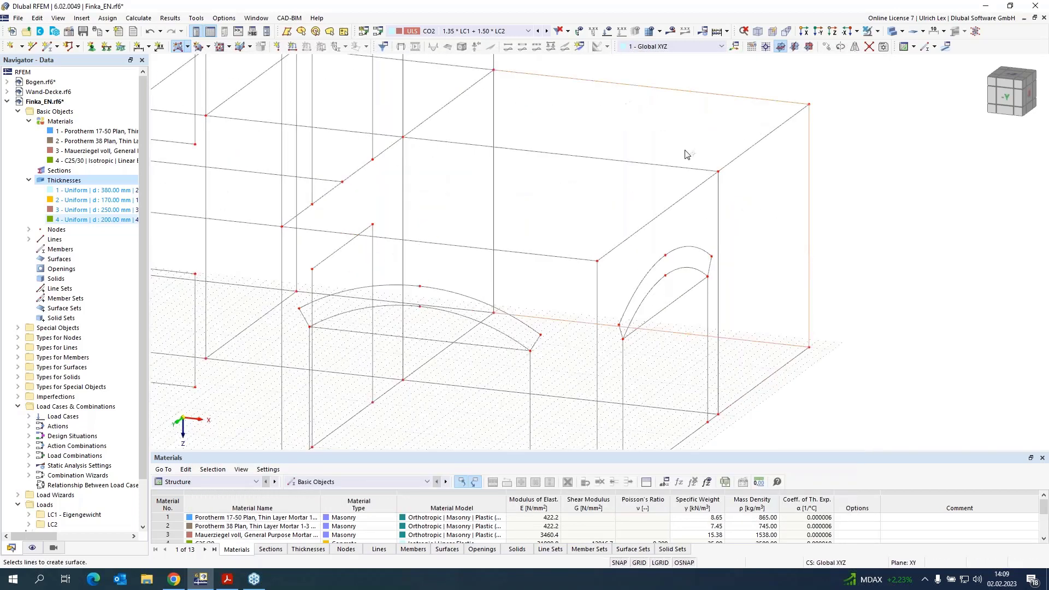
{"action": "scroll", "coordinate": [688, 151], "scroll_direction": "down", "scroll_amount": 5}
{"action": "scroll", "coordinate": [486, 94], "scroll_direction": "up", "scroll_amount": 3}
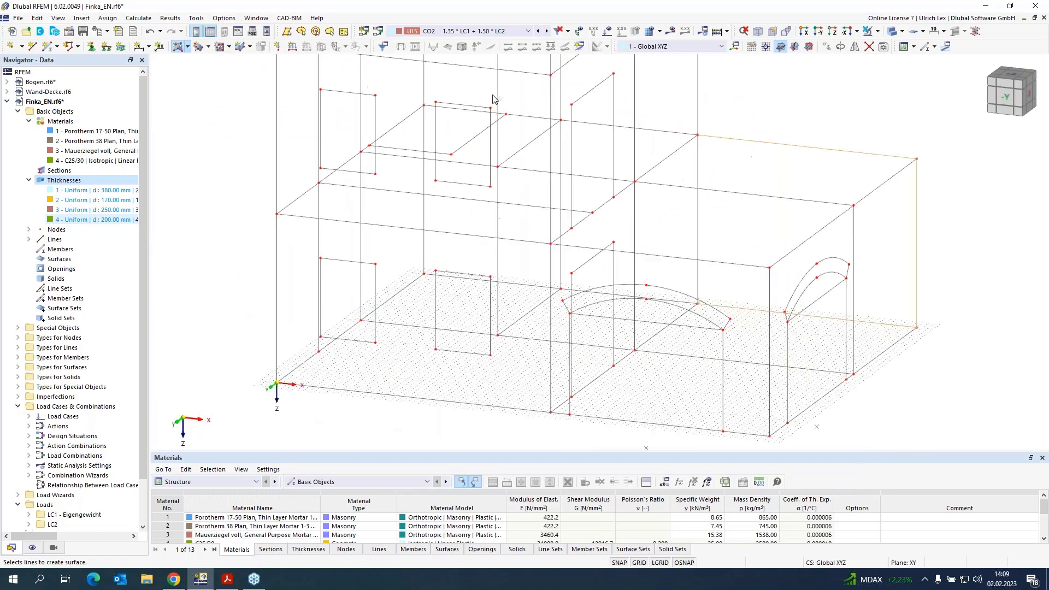
{"action": "left_click", "coordinate": [567, 118]}
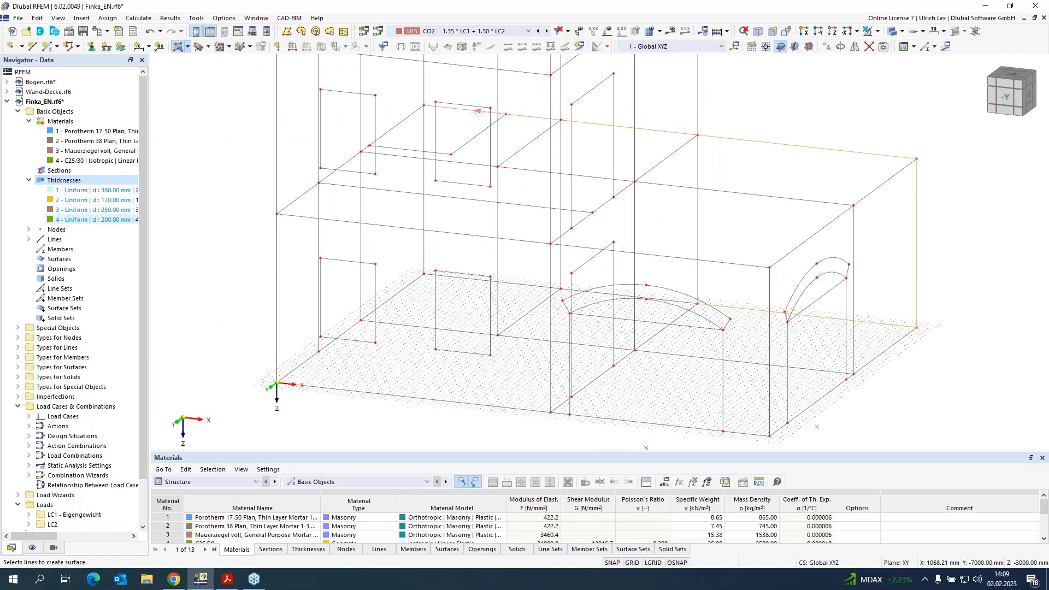
{"action": "left_click", "coordinate": [424, 213]}
{"action": "scroll", "coordinate": [536, 295], "scroll_direction": "up", "scroll_amount": 3}
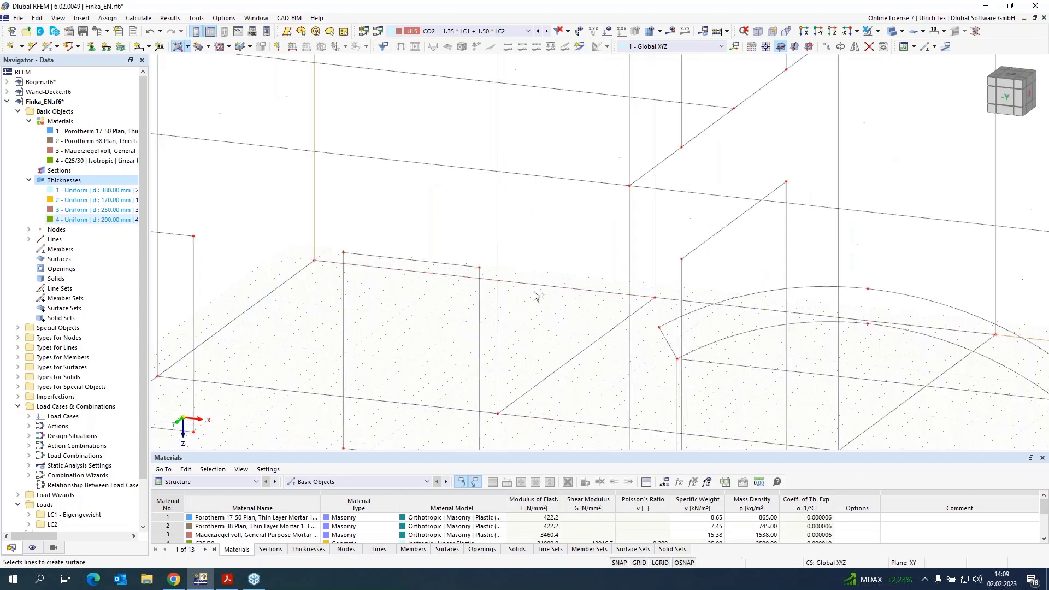
{"action": "left_click", "coordinate": [580, 296]}
{"action": "left_click", "coordinate": [650, 303]}
{"action": "scroll", "coordinate": [510, 258], "scroll_direction": "down", "scroll_amount": 1}
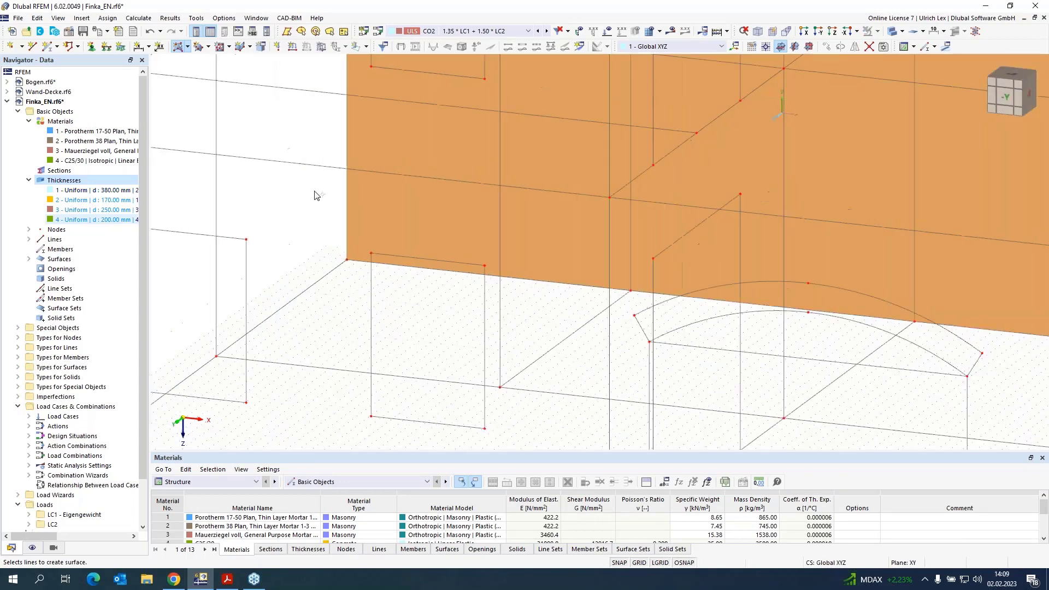
Step: Create the ground-floor side wall surface at X = 0 from its upper, lower and vertical edge lines
{"action": "scroll", "coordinate": [272, 189], "scroll_direction": "down", "scroll_amount": 5}
{"action": "scroll", "coordinate": [746, 278], "scroll_direction": "down", "scroll_amount": 2}
{"action": "scroll", "coordinate": [325, 180], "scroll_direction": "up", "scroll_amount": 3}
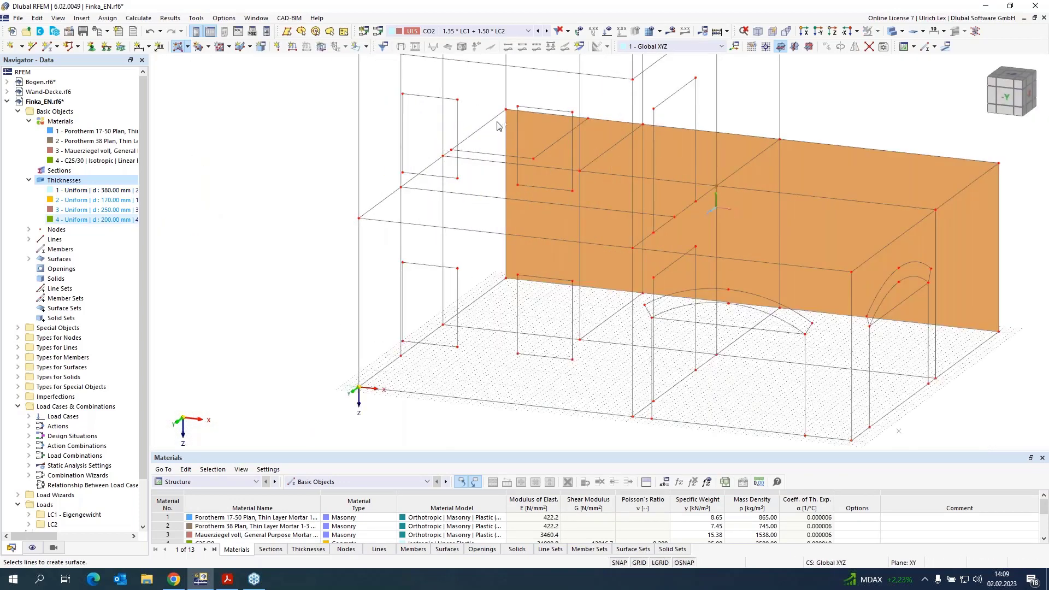
{"action": "scroll", "coordinate": [484, 127], "scroll_direction": "up", "scroll_amount": 5}
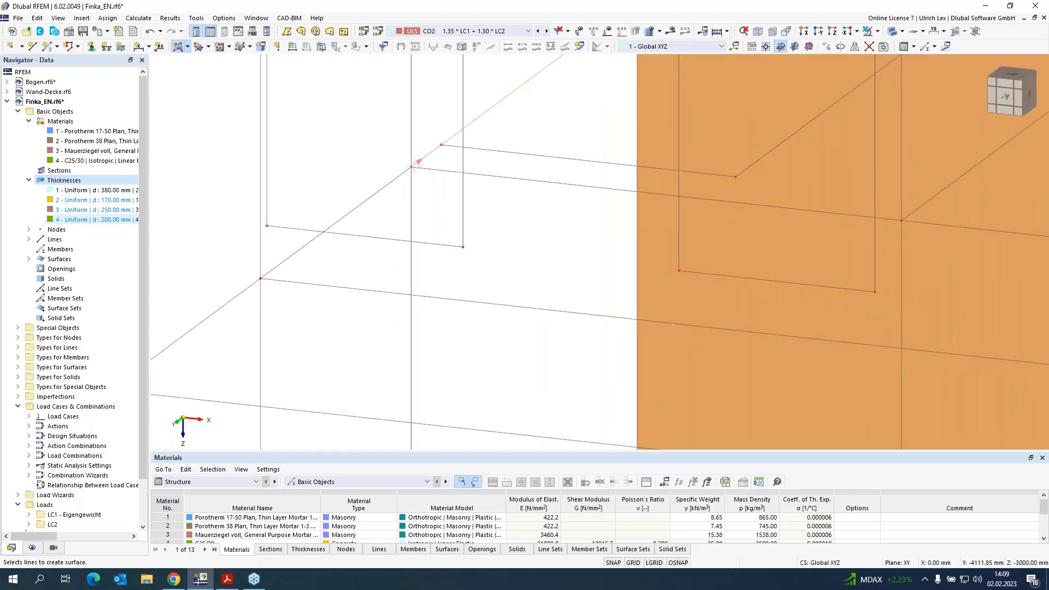
{"action": "scroll", "coordinate": [263, 274], "scroll_direction": "down", "scroll_amount": 2}
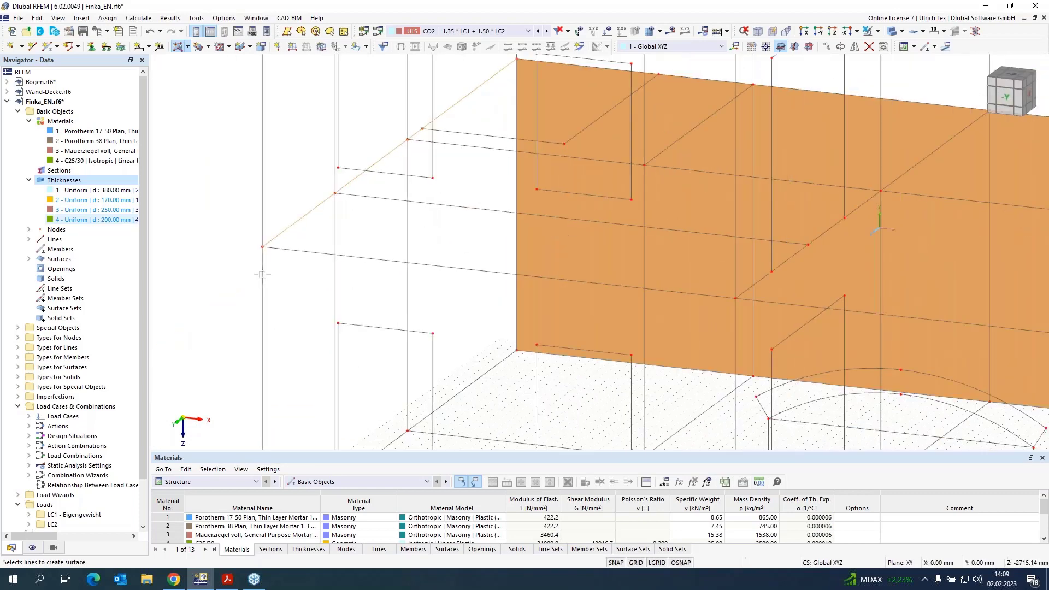
{"action": "scroll", "coordinate": [263, 273], "scroll_direction": "down", "scroll_amount": 3}
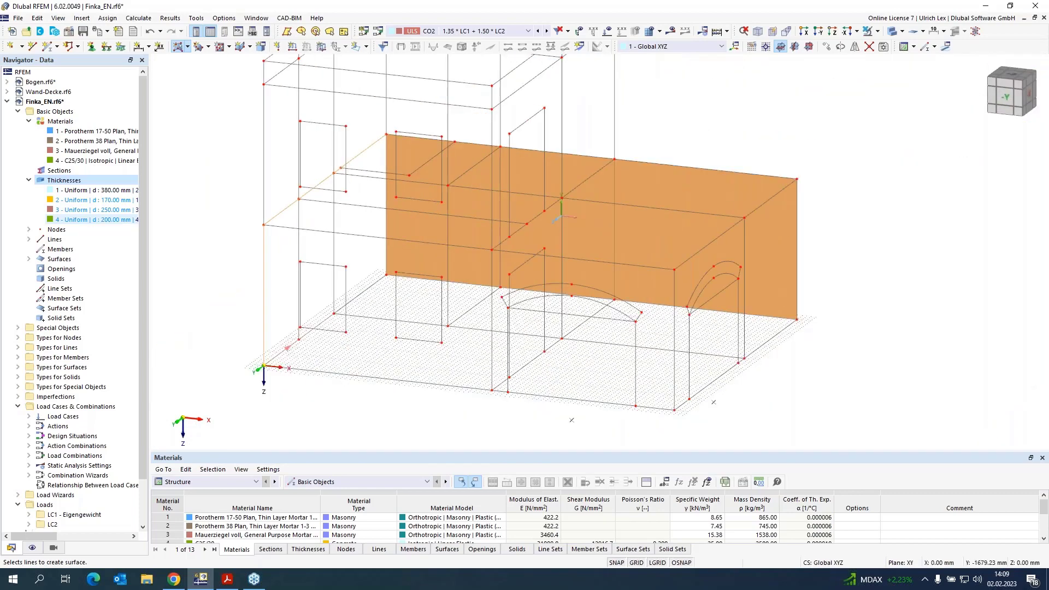
{"action": "scroll", "coordinate": [287, 348], "scroll_direction": "up", "scroll_amount": 3}
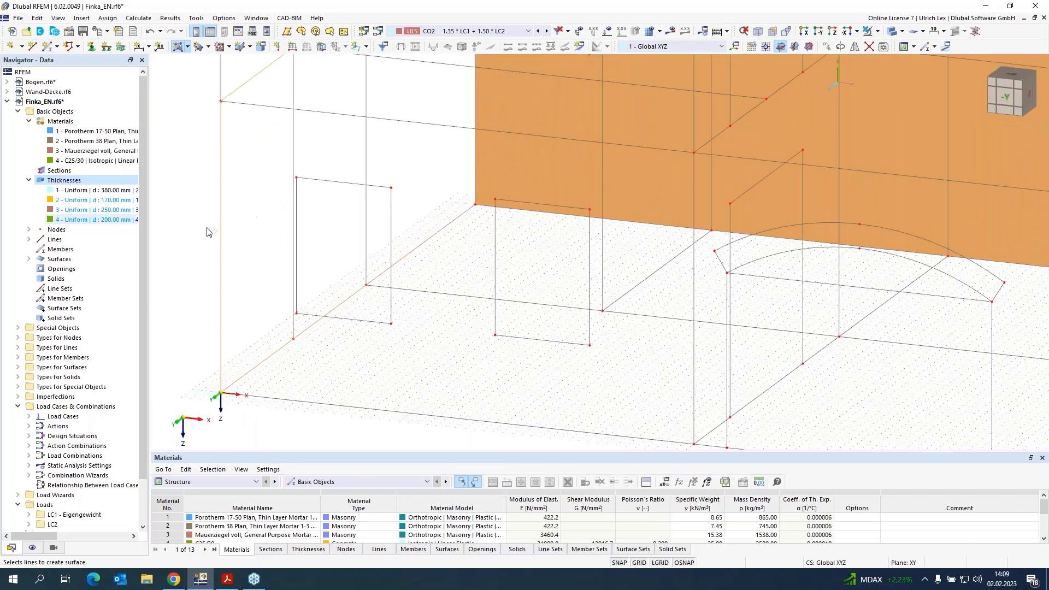
{"action": "scroll", "coordinate": [206, 231], "scroll_direction": "down", "scroll_amount": 2}
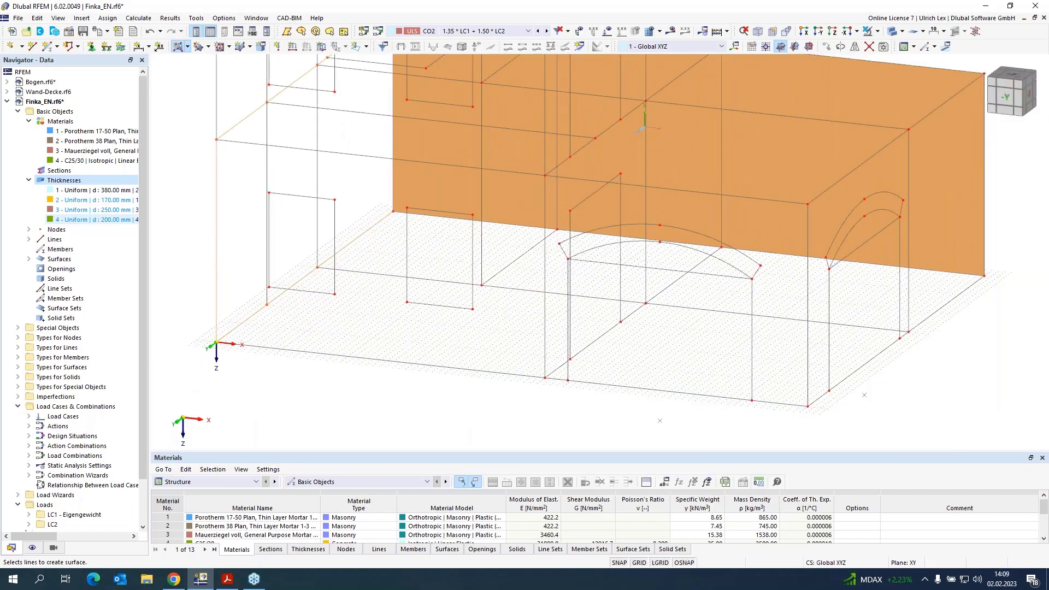
{"action": "left_click", "coordinate": [392, 134]}
{"action": "scroll", "coordinate": [316, 197], "scroll_direction": "down", "scroll_amount": 2}
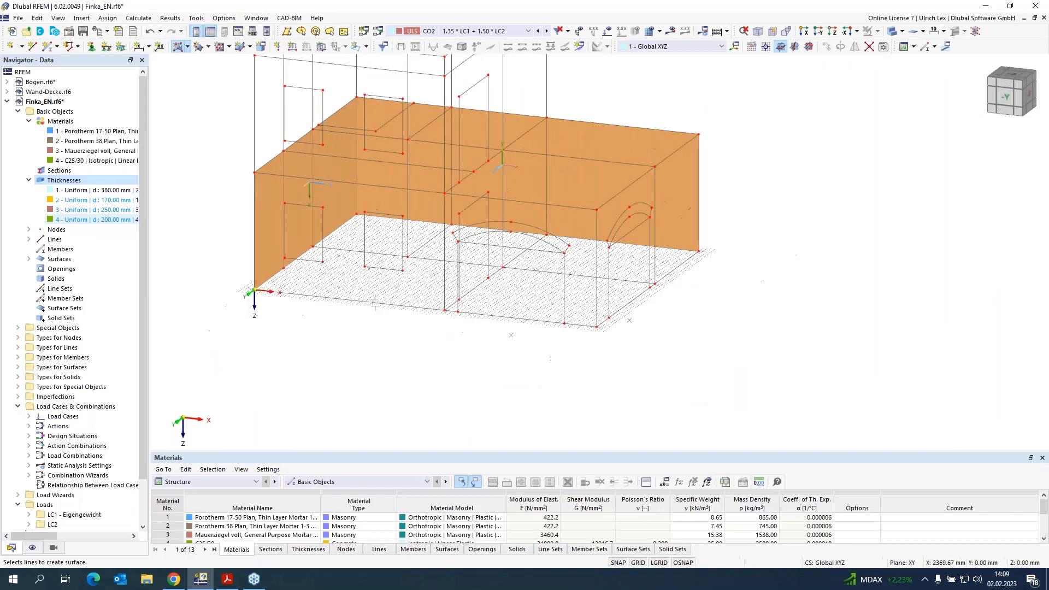
Step: Create the short ground-floor end wall behind the side arch and the adjoining longitudinal wall behind the arched bay
{"action": "scroll", "coordinate": [684, 286], "scroll_direction": "up", "scroll_amount": 2}
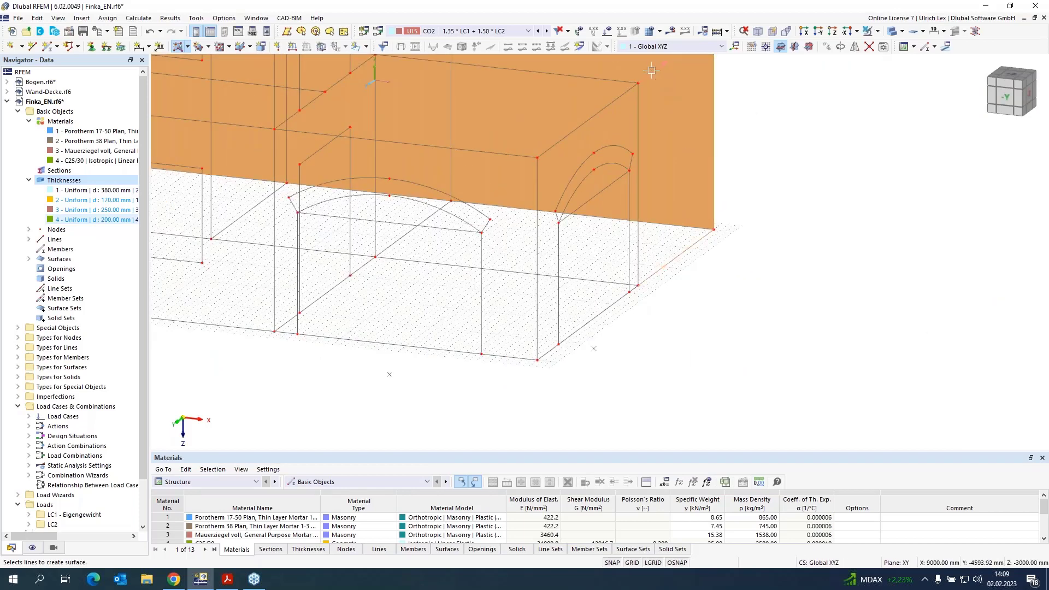
{"action": "left_click", "coordinate": [640, 107]}
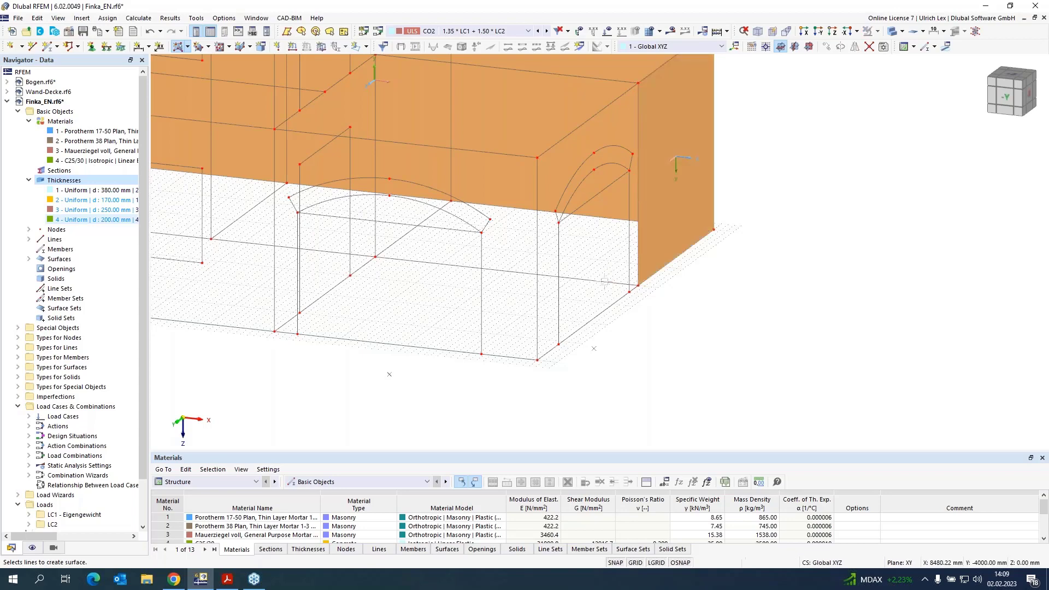
{"action": "left_click", "coordinate": [538, 275]}
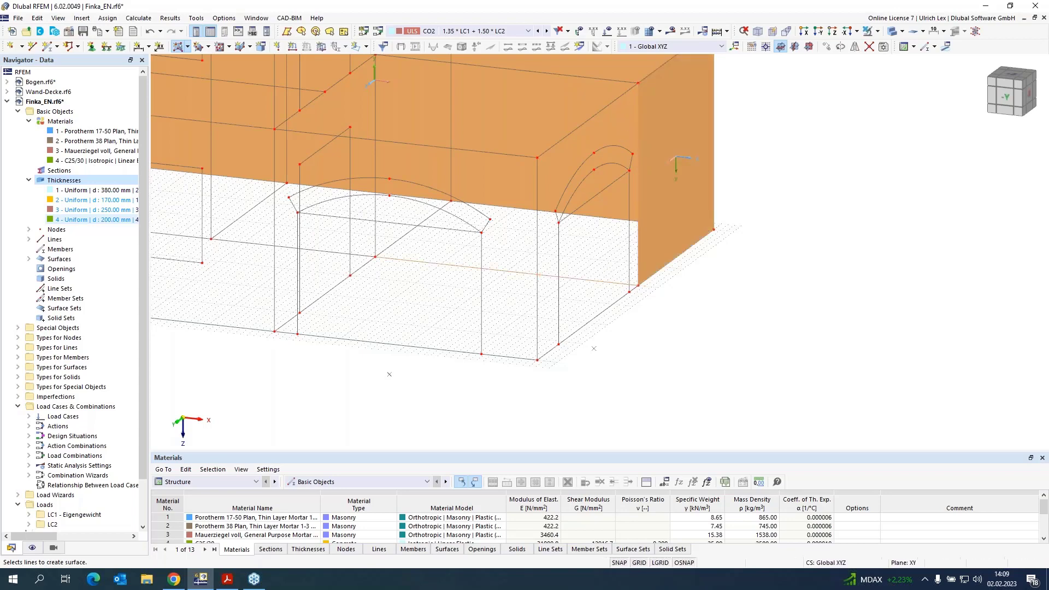
{"action": "scroll", "coordinate": [546, 98], "scroll_direction": "down", "scroll_amount": 4}
{"action": "scroll", "coordinate": [492, 115], "scroll_direction": "up", "scroll_amount": 6}
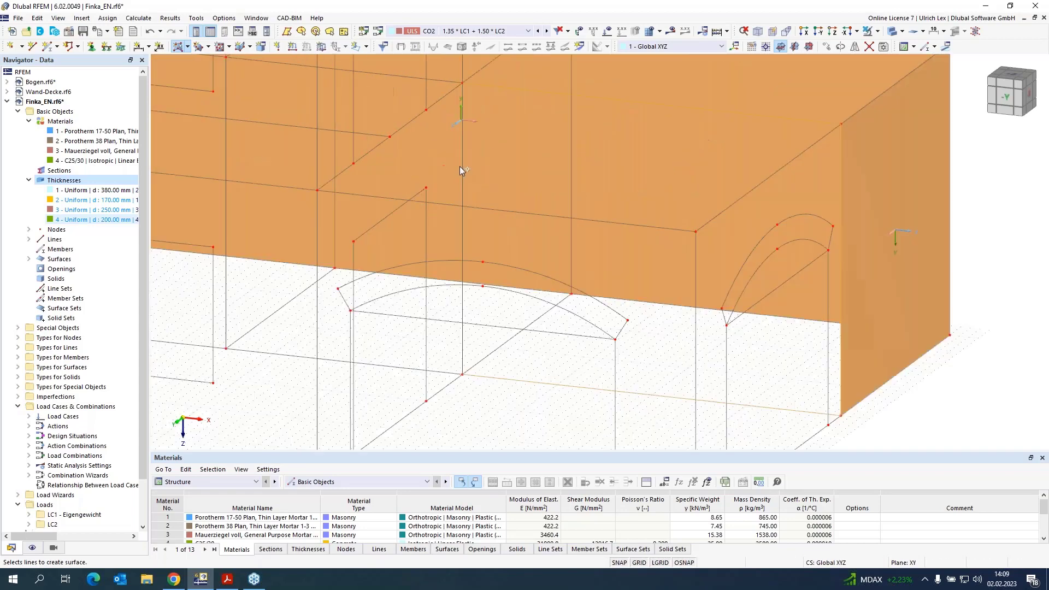
Step: Create the ground-floor cross wall surface between the two-storey part and the arched bay
{"action": "left_click", "coordinate": [447, 386]}
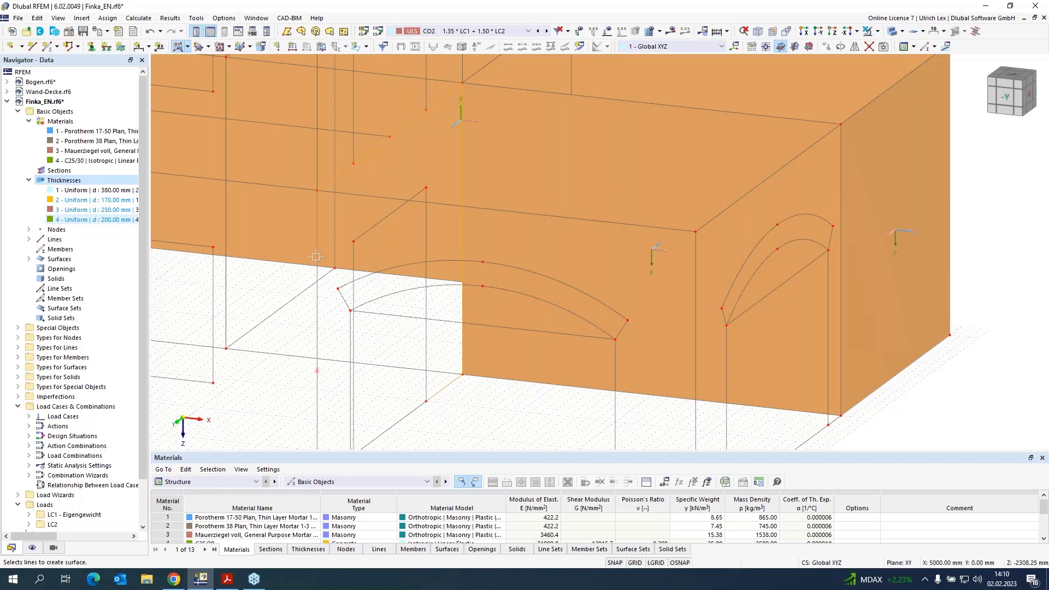
{"action": "scroll", "coordinate": [420, 209], "scroll_direction": "down", "scroll_amount": 3}
{"action": "scroll", "coordinate": [390, 329], "scroll_direction": "up", "scroll_amount": 3}
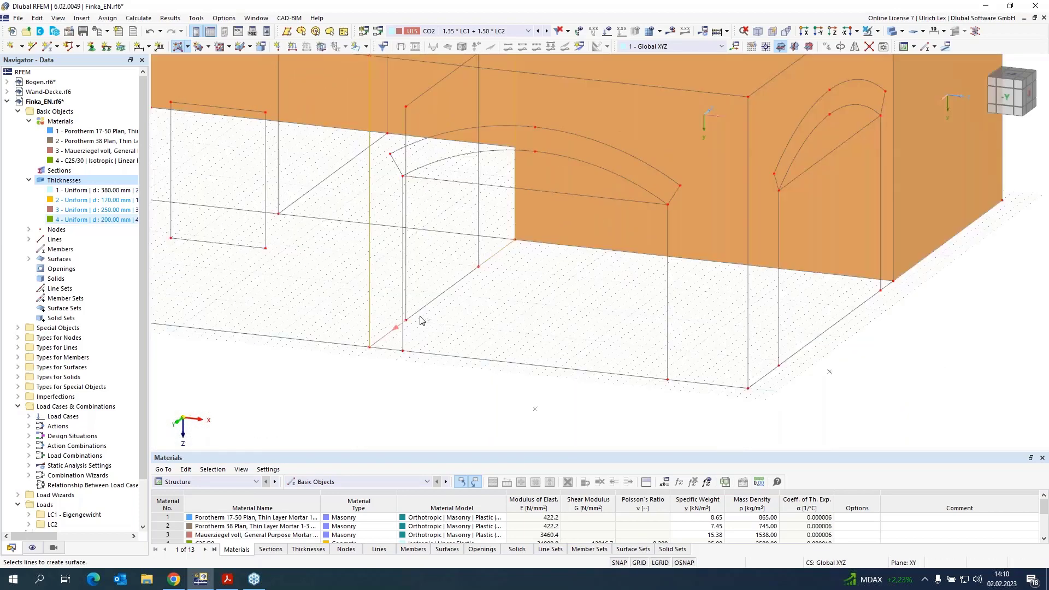
{"action": "scroll", "coordinate": [517, 304], "scroll_direction": "down", "scroll_amount": 4}
{"action": "scroll", "coordinate": [389, 316], "scroll_direction": "up", "scroll_amount": 3}
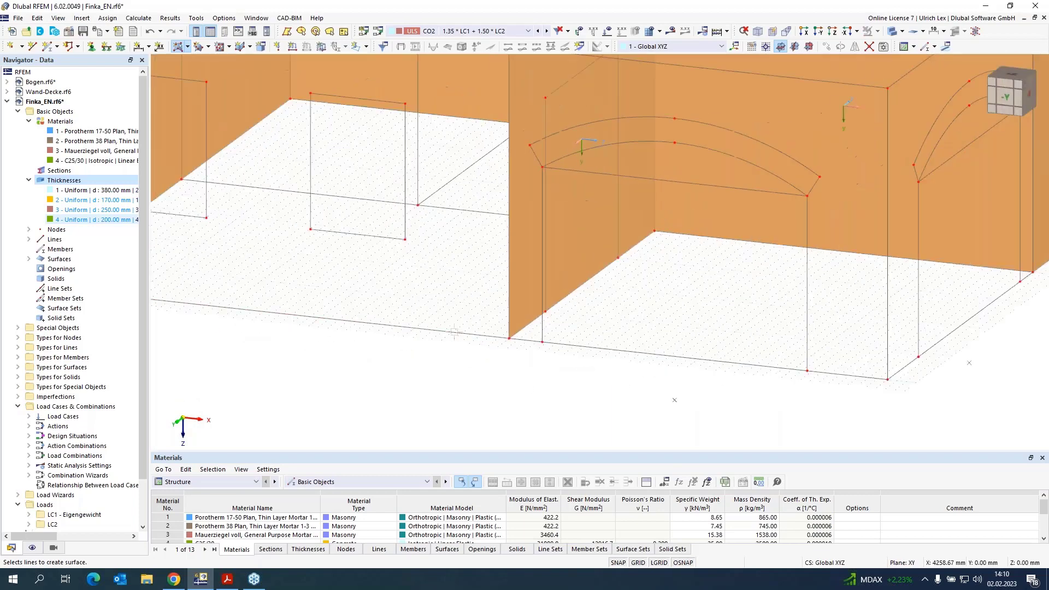
Step: Create the ground-floor front wall surface with the two window outlines below the upper storey
{"action": "scroll", "coordinate": [520, 328], "scroll_direction": "down", "scroll_amount": 3}
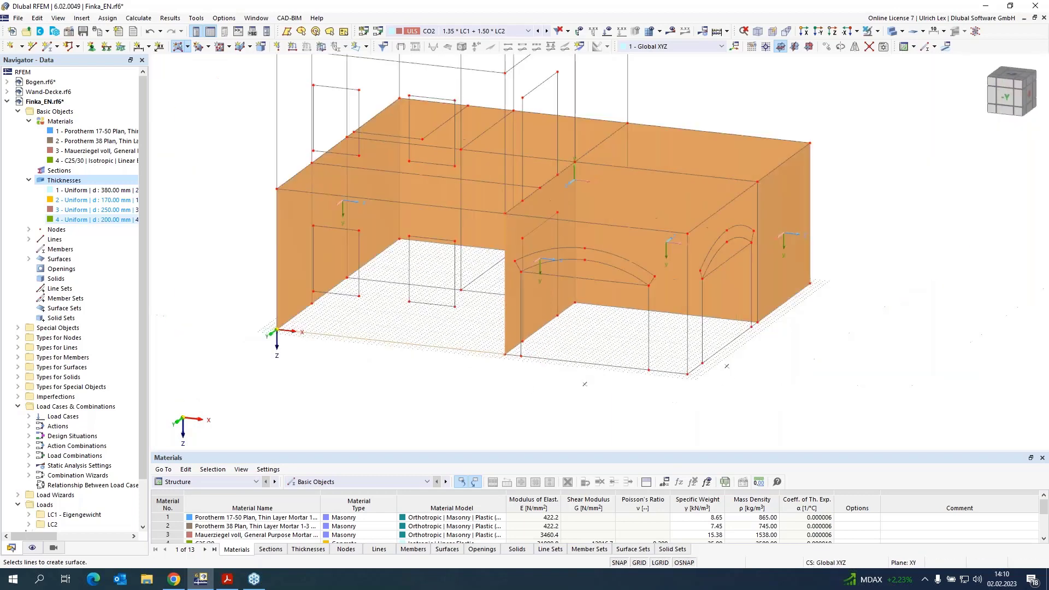
{"action": "scroll", "coordinate": [519, 191], "scroll_direction": "up", "scroll_amount": 3}
{"action": "scroll", "coordinate": [601, 255], "scroll_direction": "down", "scroll_amount": 3}
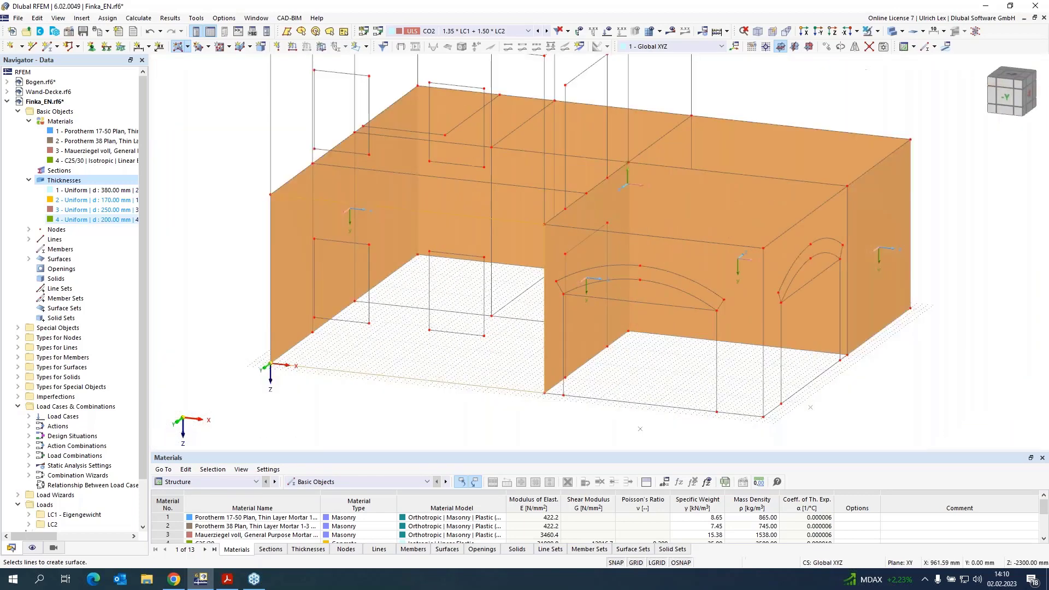
{"action": "left_click", "coordinate": [272, 247]}
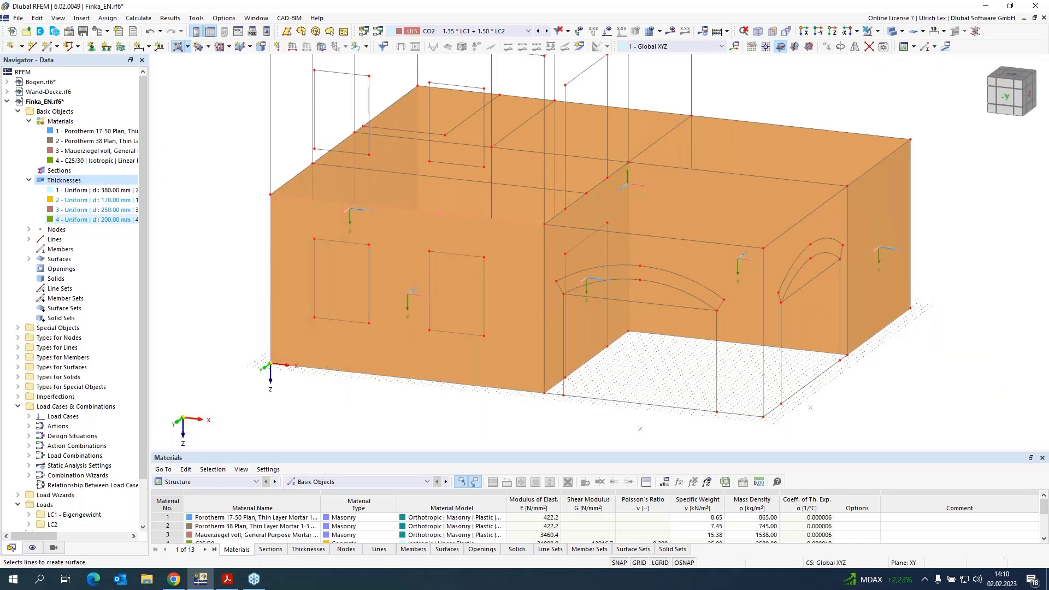
Step: Create the upper-storey front wall surface and the adjoining upper-storey side wall facing the lower building part
{"action": "middle_click_drag", "start_coordinate": [546, 203], "coordinate": [601, 241]}
{"action": "scroll", "coordinate": [268, 191], "scroll_direction": "up", "scroll_amount": 4}
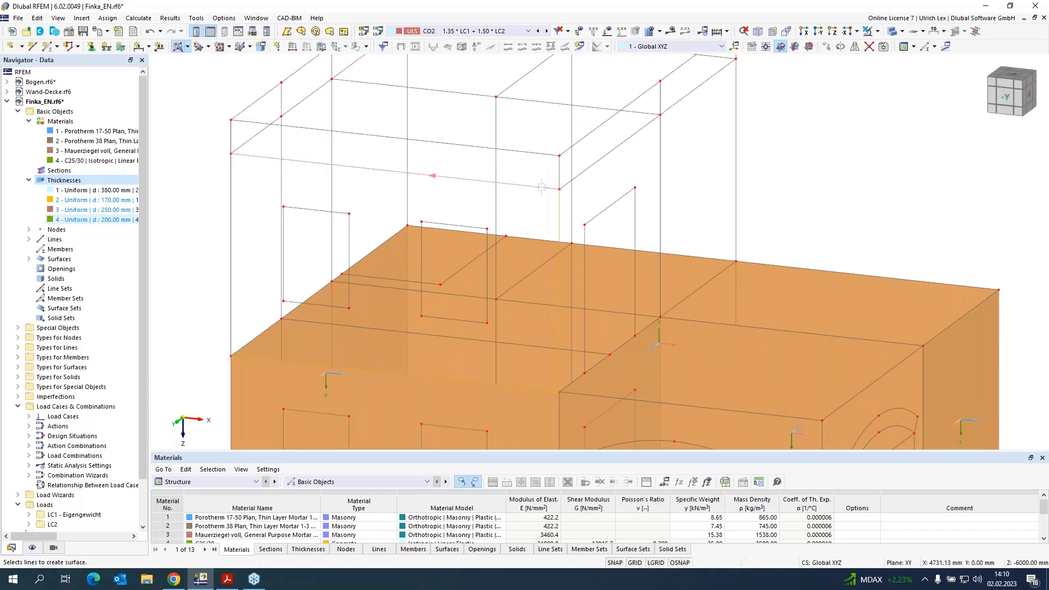
{"action": "left_click", "coordinate": [234, 205]}
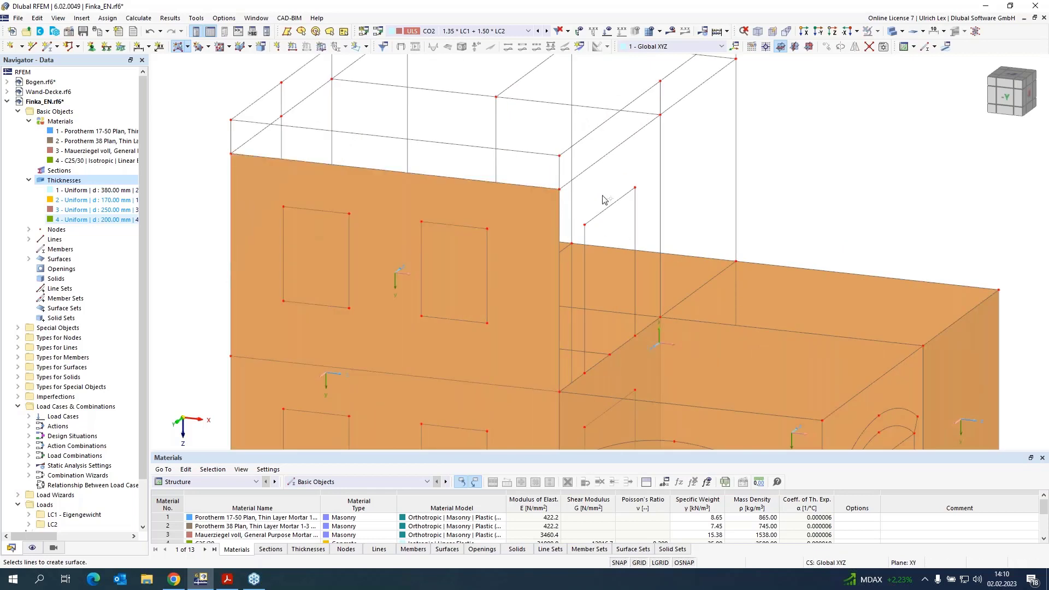
{"action": "left_click", "coordinate": [596, 163]}
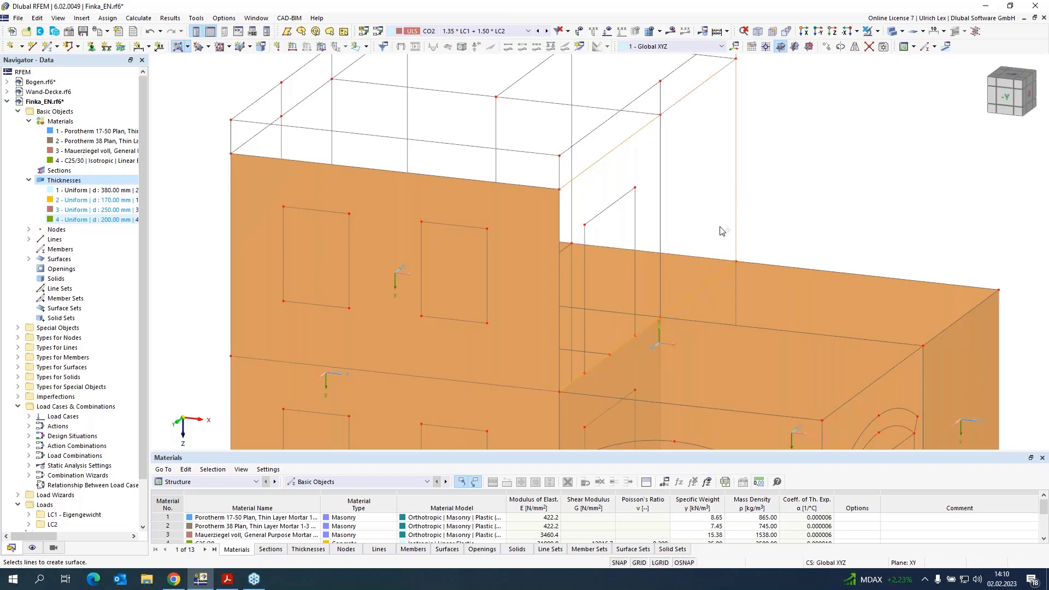
{"action": "left_click", "coordinate": [560, 288]}
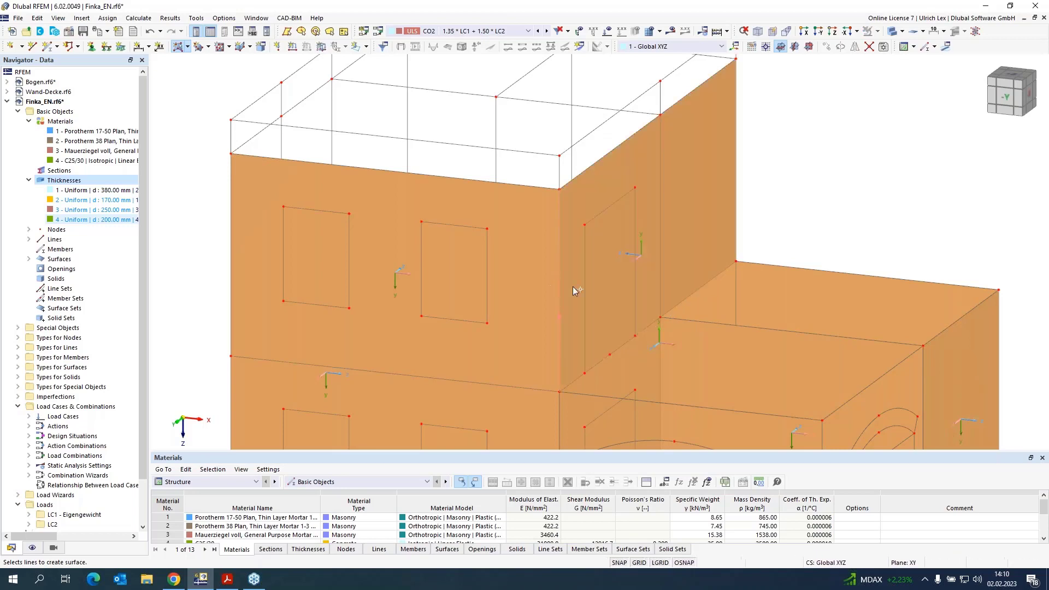
Step: Switch the surfaces to transparent display and create the upper-storey rear wall surface from its boundary lines
{"action": "left_click", "coordinate": [893, 32]}
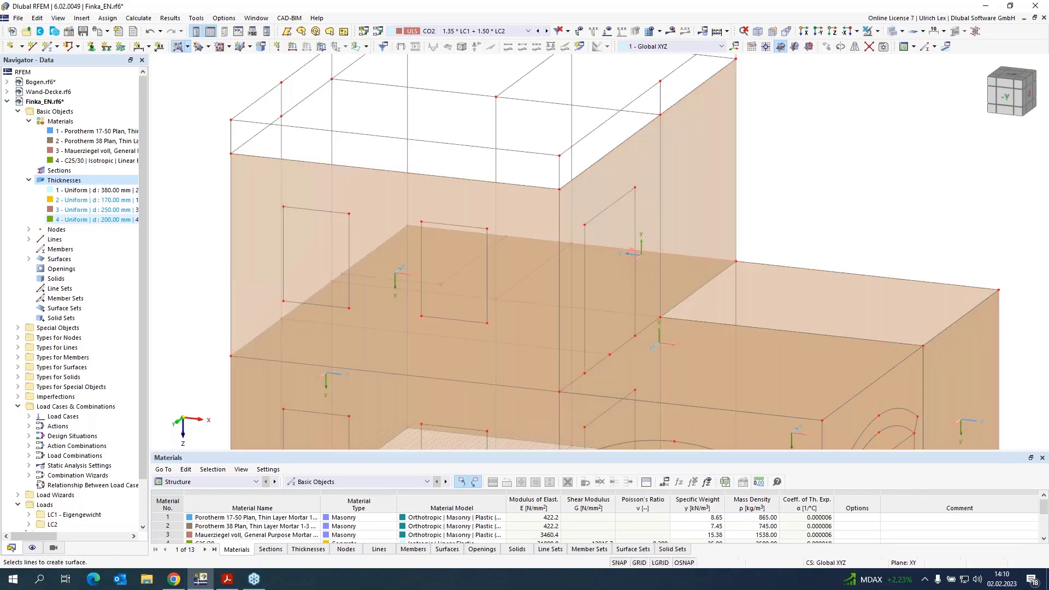
{"action": "scroll", "coordinate": [743, 252], "scroll_direction": "down", "scroll_amount": 3}
{"action": "scroll", "coordinate": [732, 141], "scroll_direction": "up", "scroll_amount": 6}
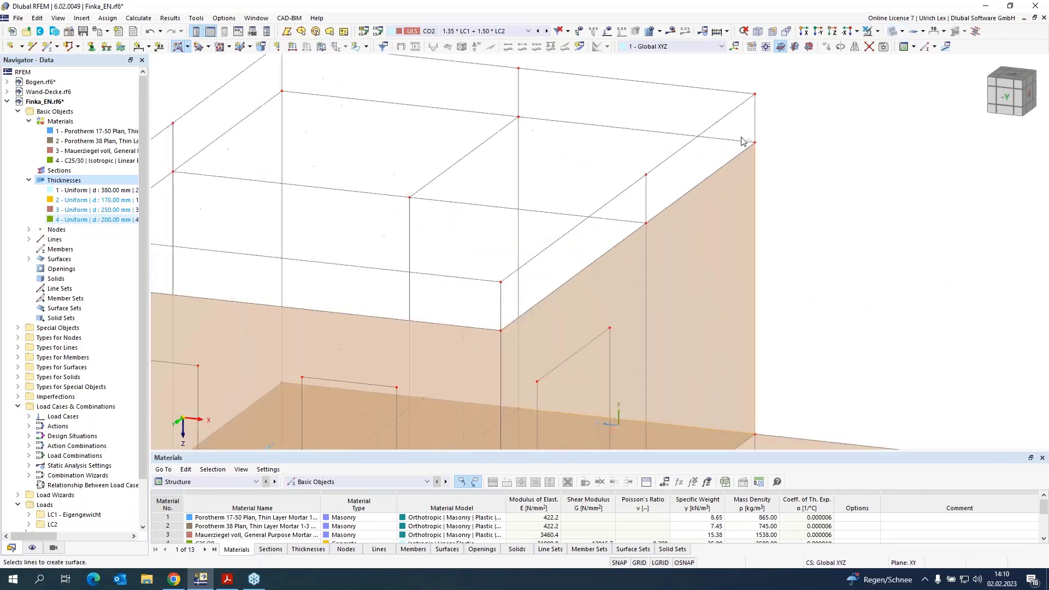
{"action": "left_click", "coordinate": [730, 140]}
{"action": "left_click", "coordinate": [506, 114]}
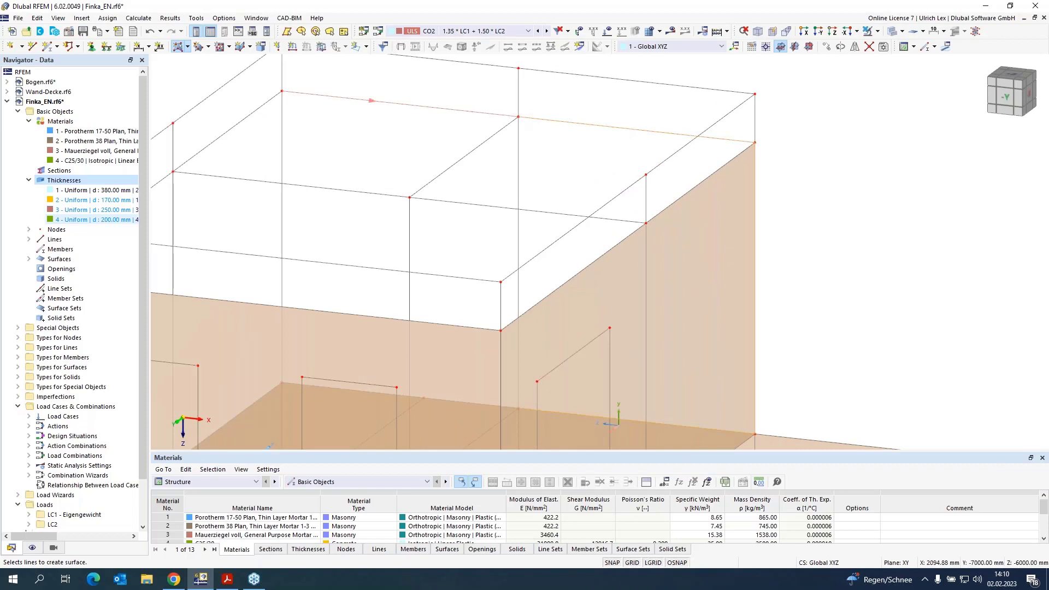
{"action": "left_click", "coordinate": [282, 146]}
{"action": "scroll", "coordinate": [361, 253], "scroll_direction": "down", "scroll_amount": 2}
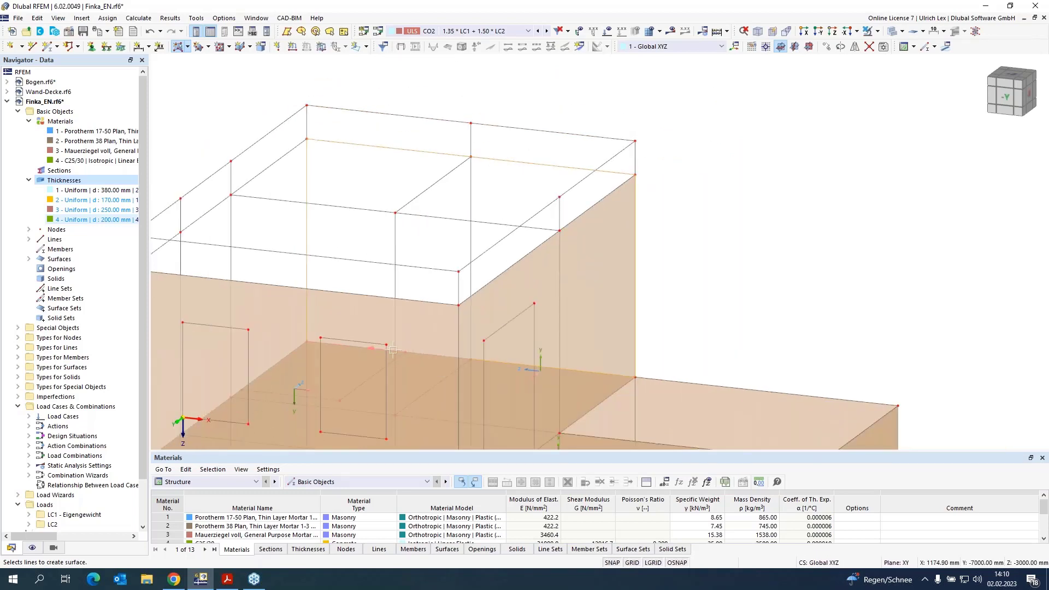
{"action": "left_click", "coordinate": [415, 353]}
Step: Create the upper-storey outer side wall surface on the side away from the lower building part from its boundary lines
{"action": "scroll", "coordinate": [609, 343], "scroll_direction": "down", "scroll_amount": 2}
{"action": "scroll", "coordinate": [369, 385], "scroll_direction": "up", "scroll_amount": 4}
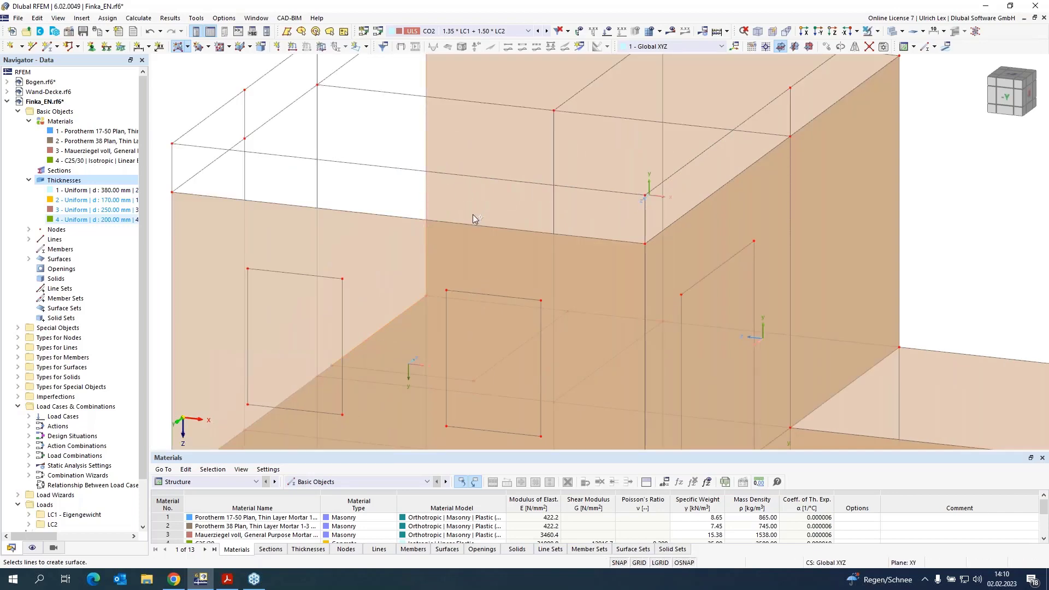
{"action": "scroll", "coordinate": [473, 219], "scroll_direction": "down", "scroll_amount": 2}
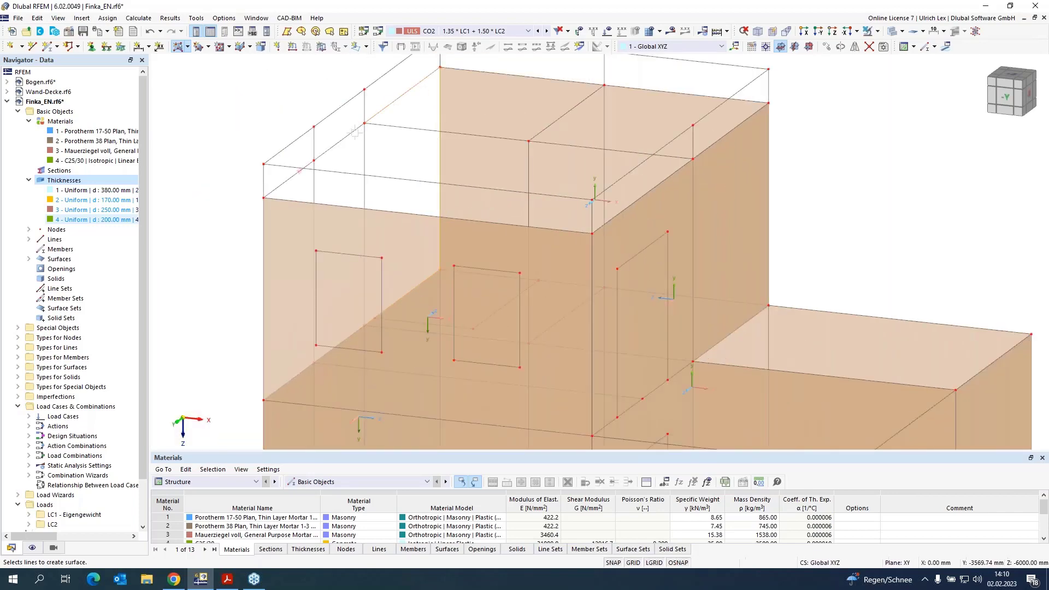
{"action": "left_click", "coordinate": [300, 170]}
{"action": "left_click", "coordinate": [264, 240]}
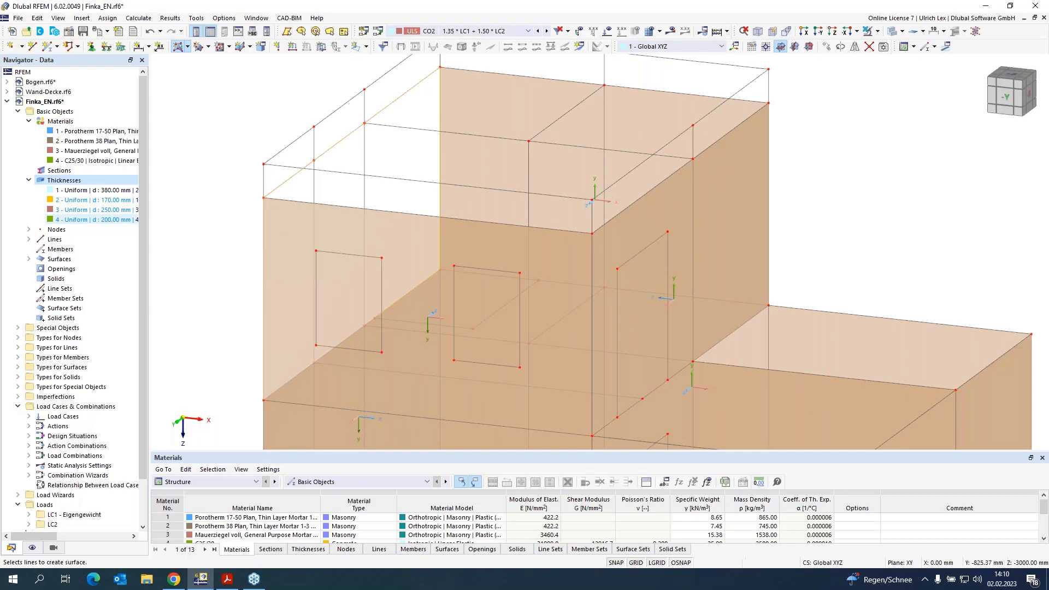
{"action": "left_click", "coordinate": [368, 321]}
{"action": "scroll", "coordinate": [264, 186], "scroll_direction": "down", "scroll_amount": 4}
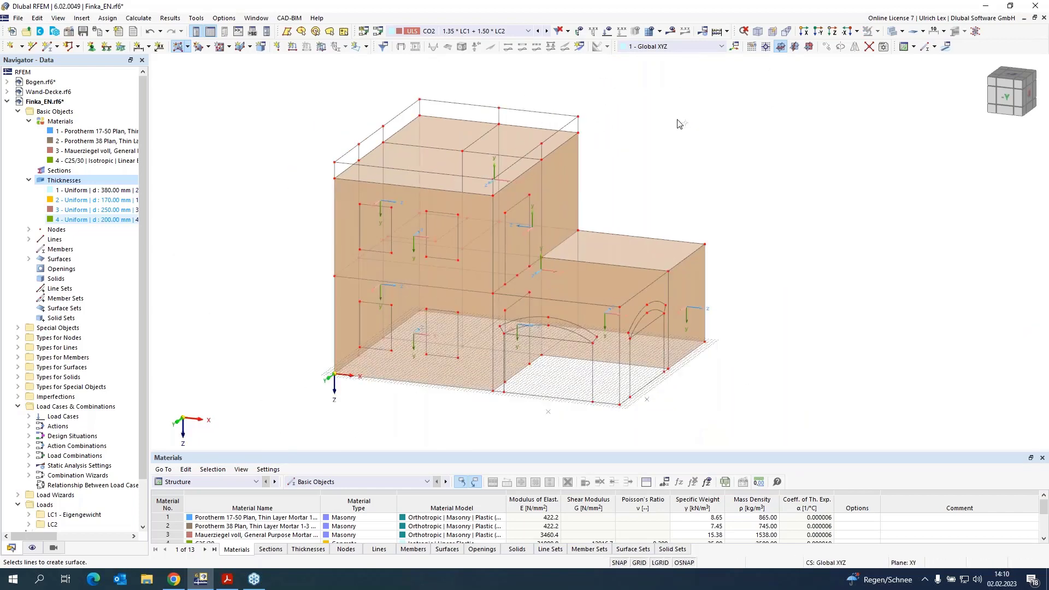
Step: Create the ground-floor interior wall surface in the rear of the two-storey part with thickness 2, 170 mm Porotherm 17-50 Plan
{"action": "left_click", "coordinate": [179, 47]}
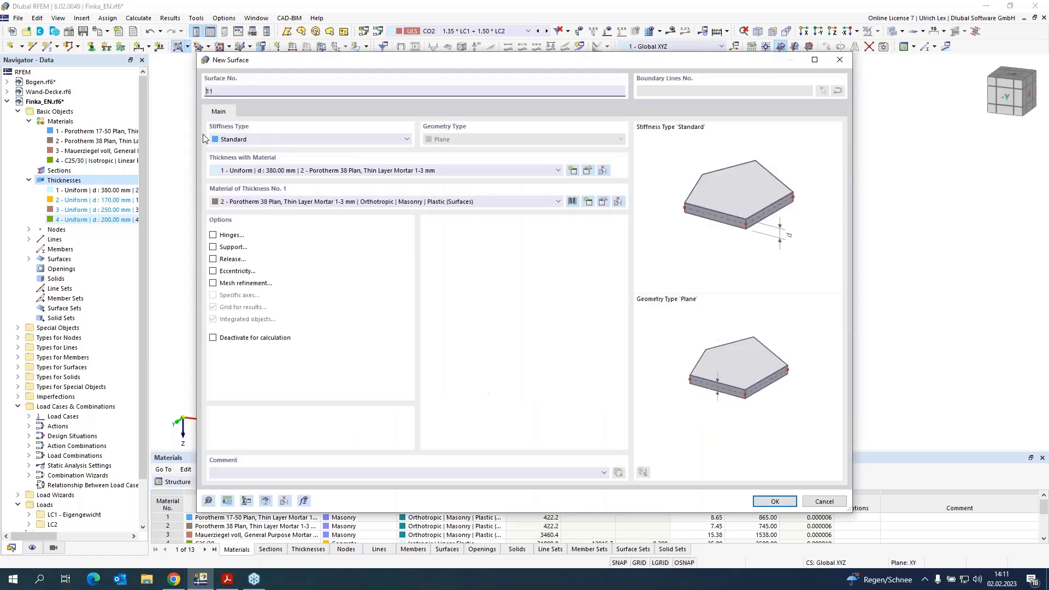
{"action": "left_click", "coordinate": [305, 172]}
{"action": "left_click", "coordinate": [288, 187]}
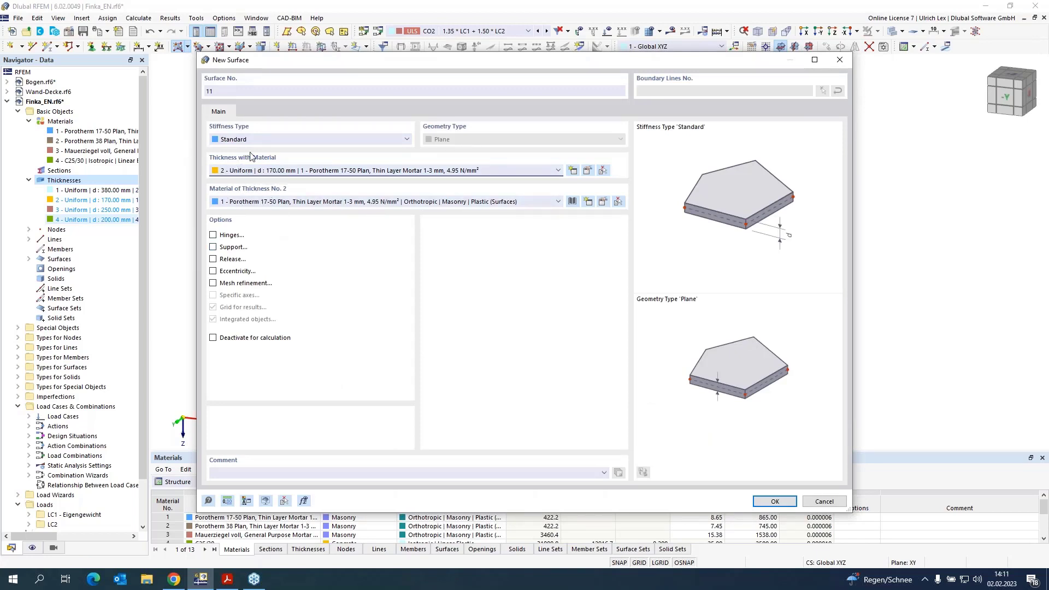
{"action": "left_click", "coordinate": [775, 502]}
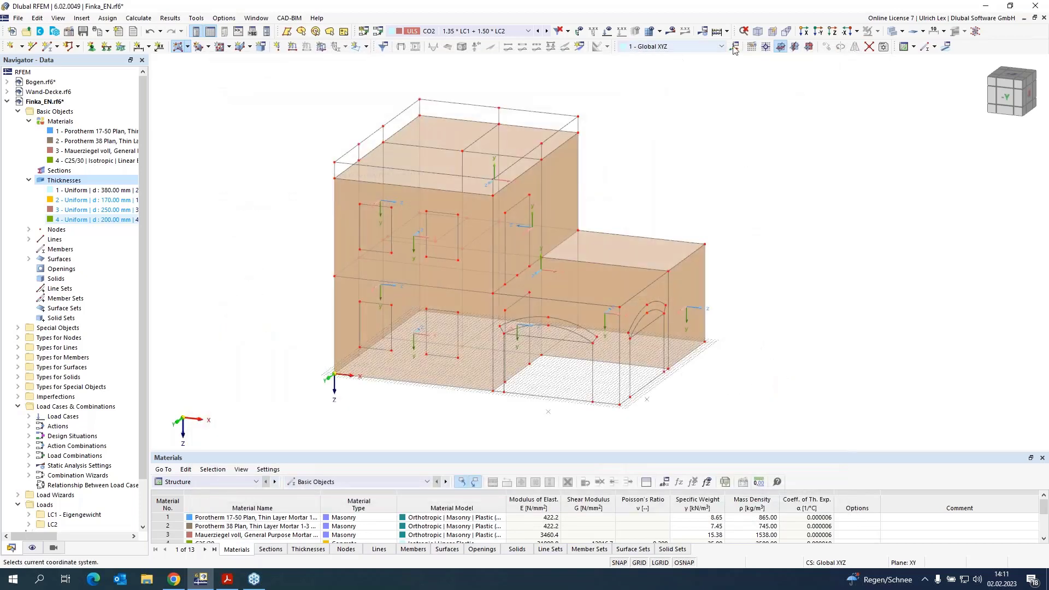
{"action": "scroll", "coordinate": [488, 312], "scroll_direction": "up", "scroll_amount": 5}
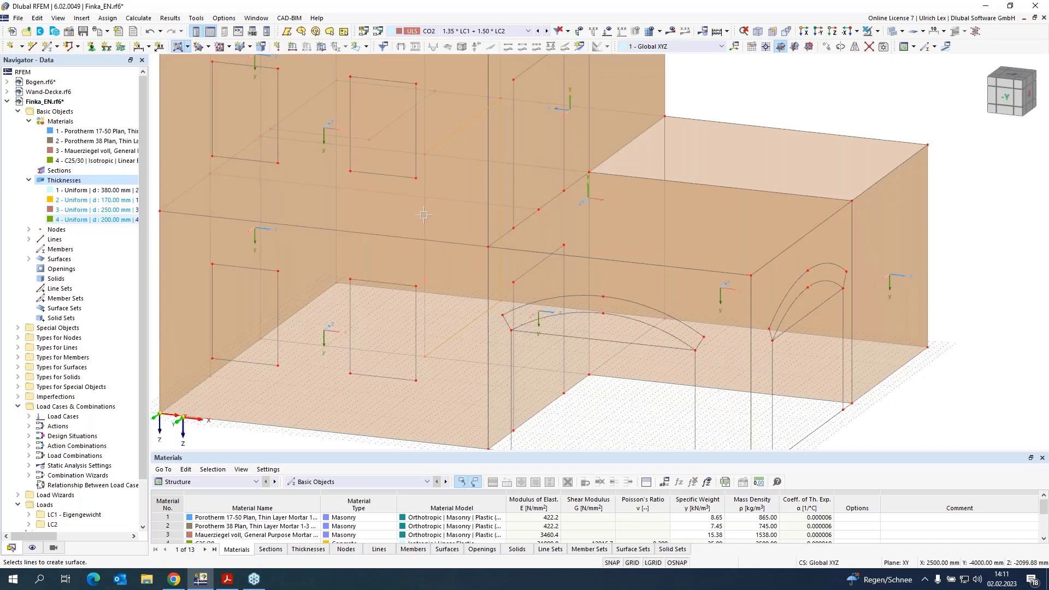
{"action": "scroll", "coordinate": [389, 241], "scroll_direction": "down", "scroll_amount": 5}
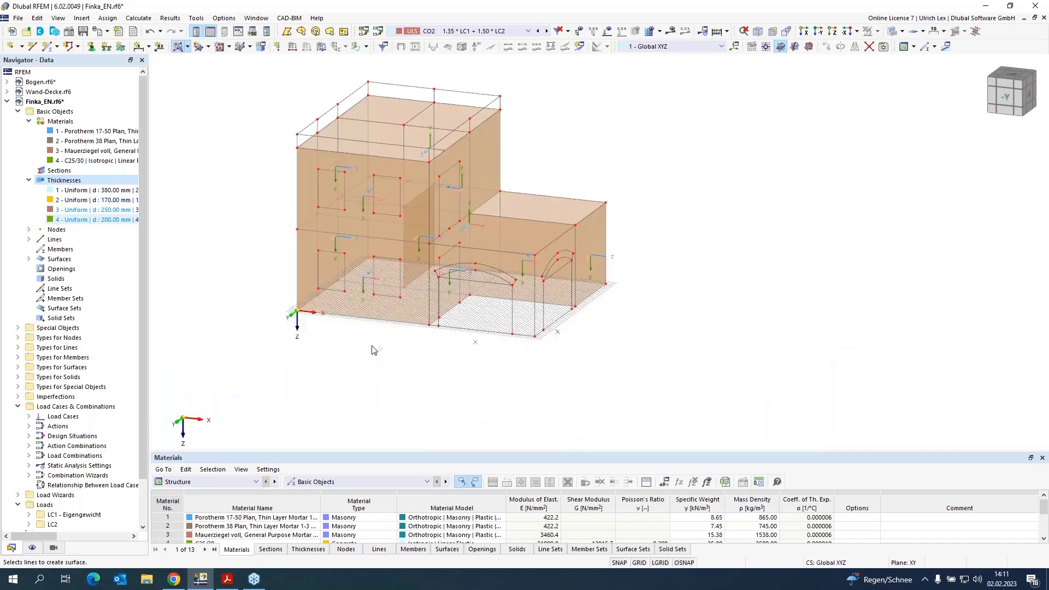
{"action": "left_click", "coordinate": [178, 46]}
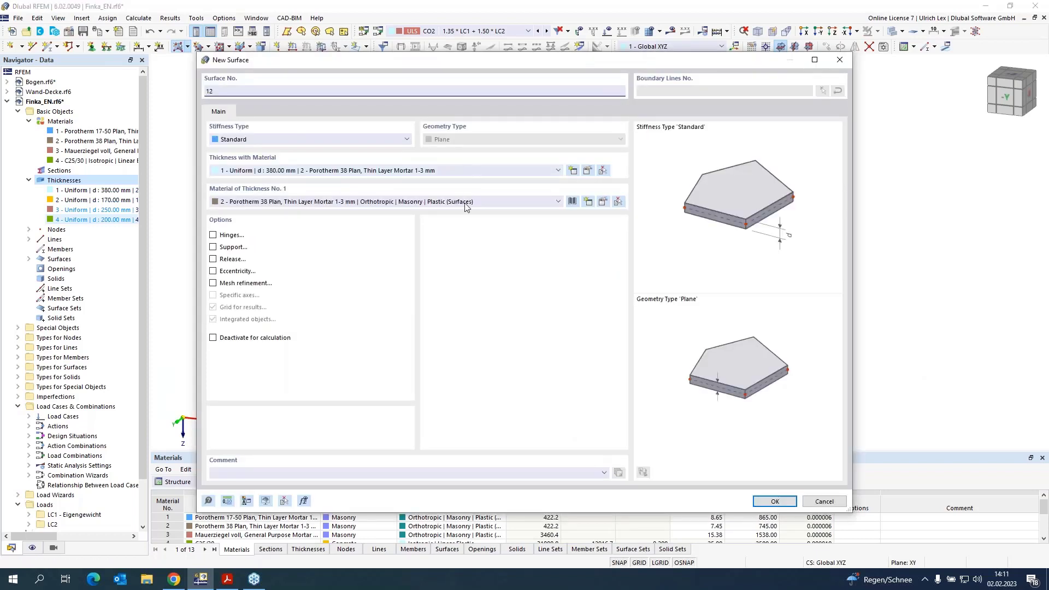
{"action": "left_click", "coordinate": [492, 203]}
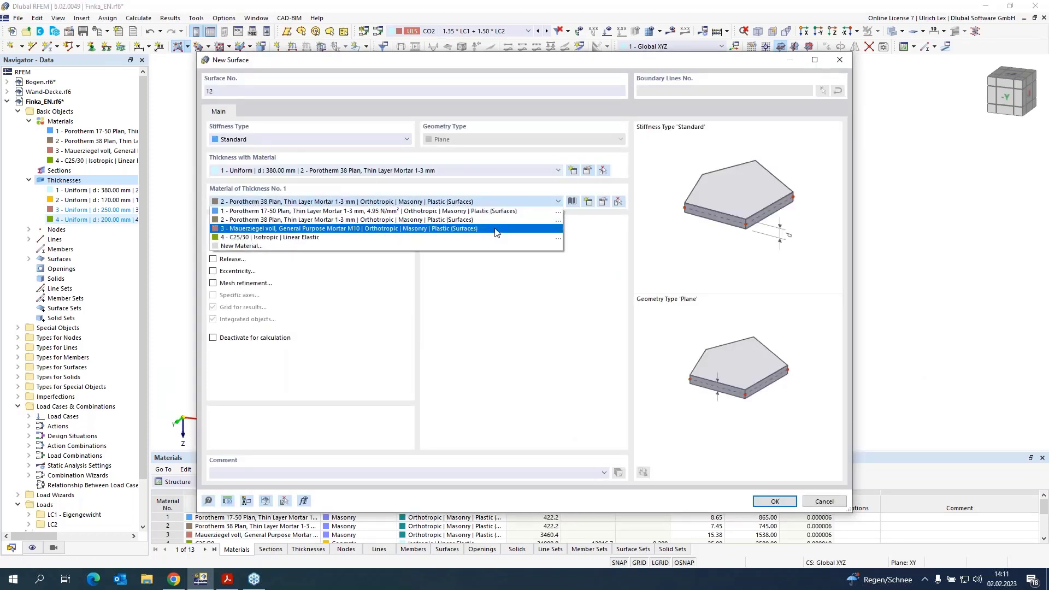
{"action": "left_click", "coordinate": [497, 229]}
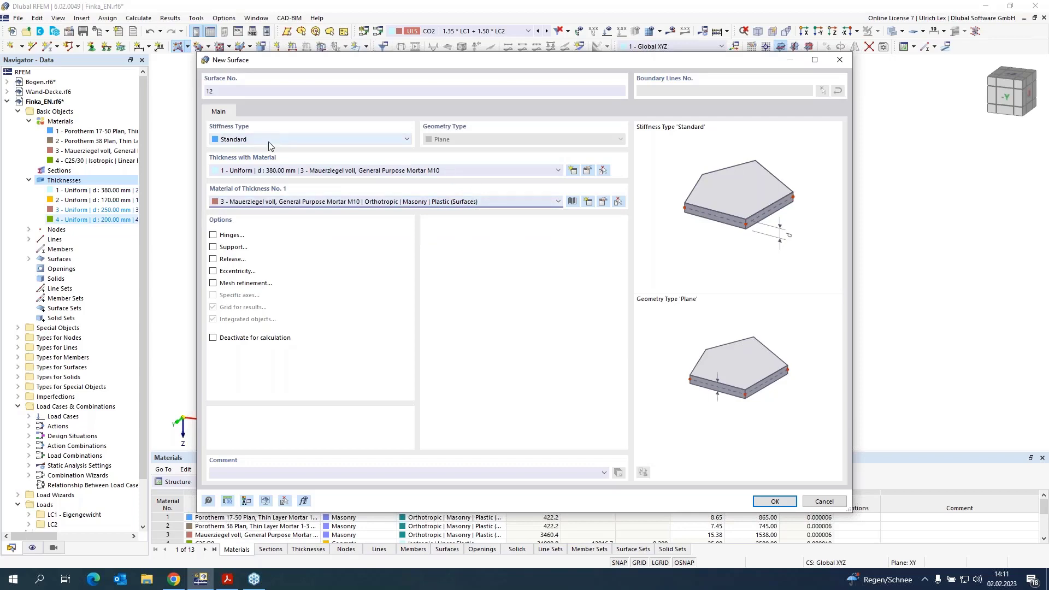
{"action": "left_click", "coordinate": [793, 502]}
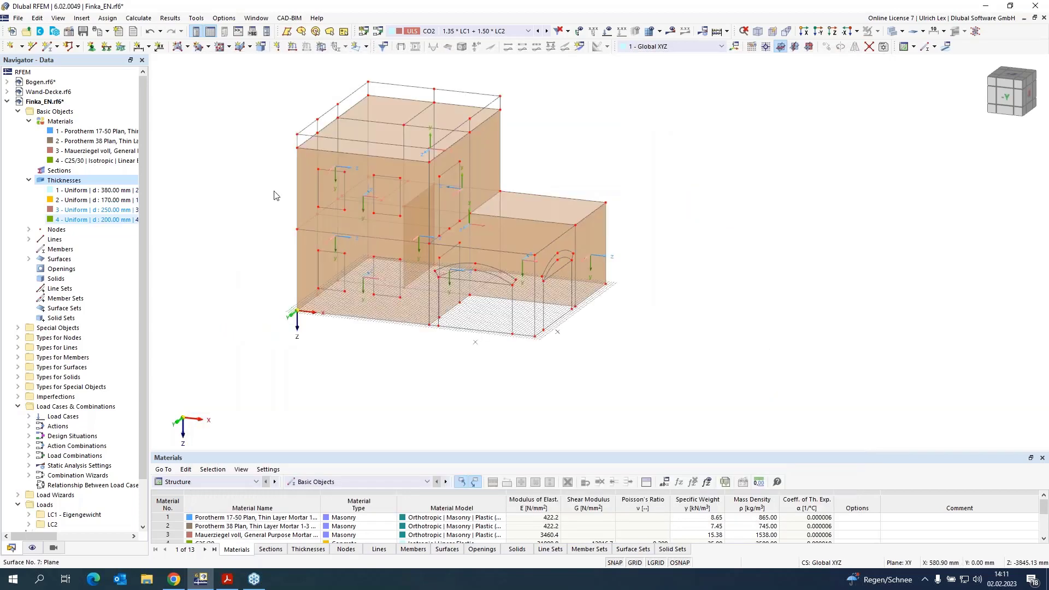
Step: Create the front wall surface of the lower building part around the wide arch with thickness 3, 250 mm Mauerziegel voll, General Purpose Mortar M10
{"action": "left_click", "coordinate": [178, 46]}
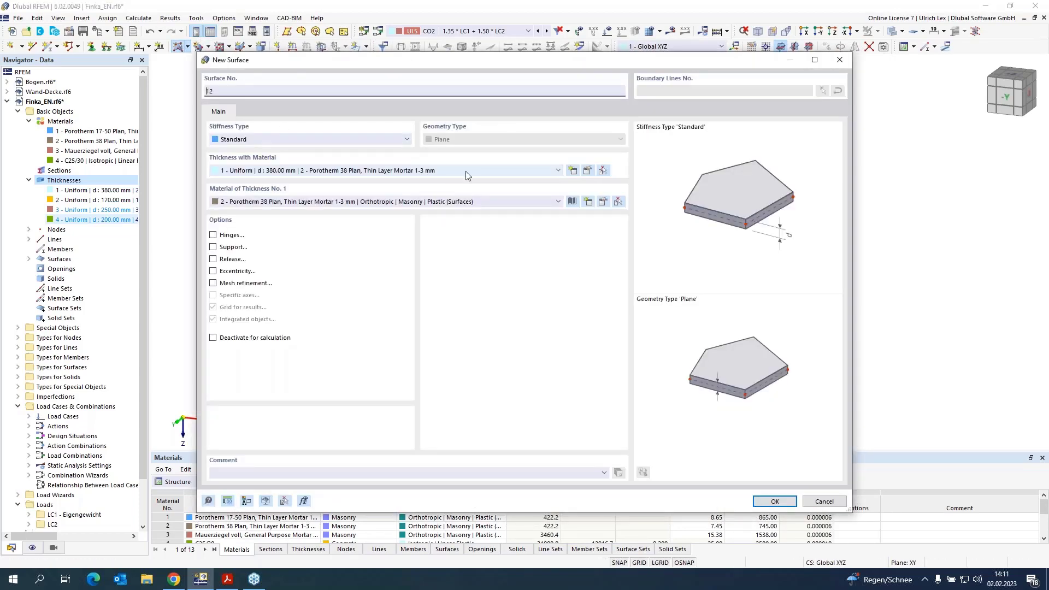
{"action": "left_click", "coordinate": [467, 176]}
{"action": "left_click", "coordinate": [469, 195]}
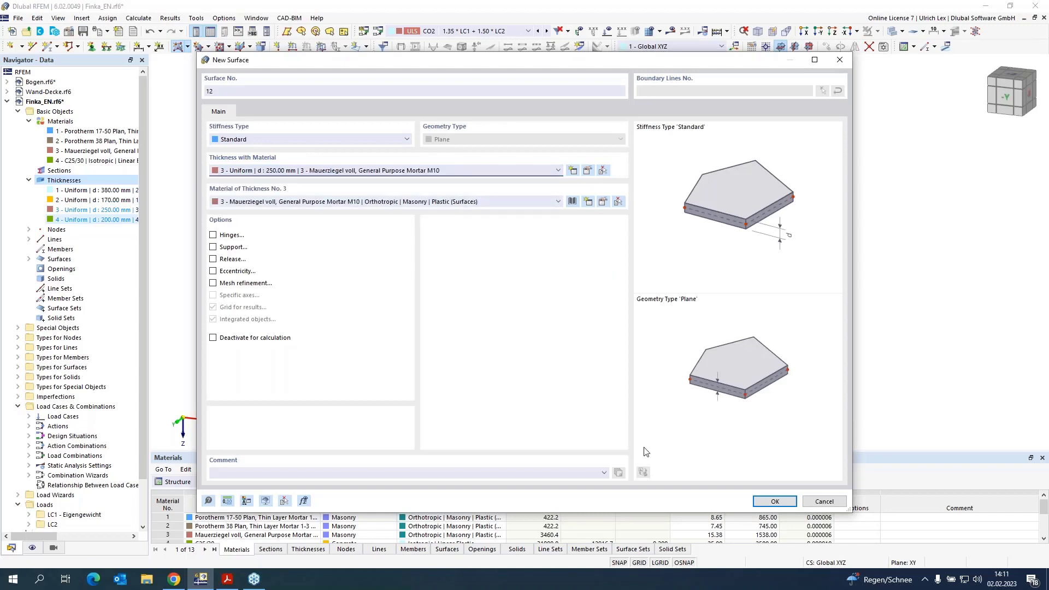
{"action": "left_click", "coordinate": [773, 502]}
{"action": "scroll", "coordinate": [467, 327], "scroll_direction": "up", "scroll_amount": 3}
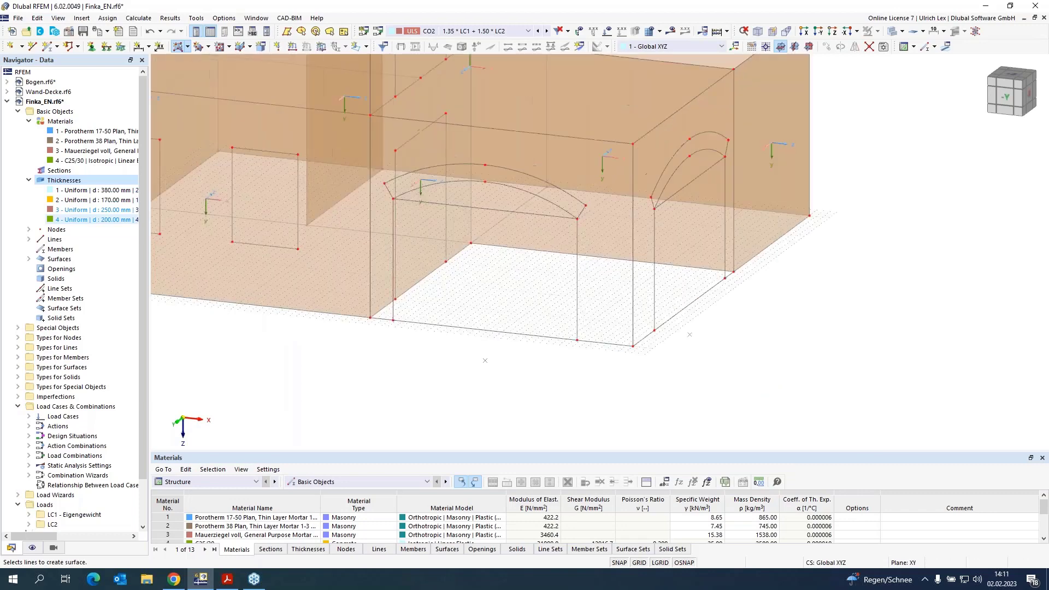
{"action": "left_click", "coordinate": [370, 282]}
{"action": "left_click", "coordinate": [492, 128]}
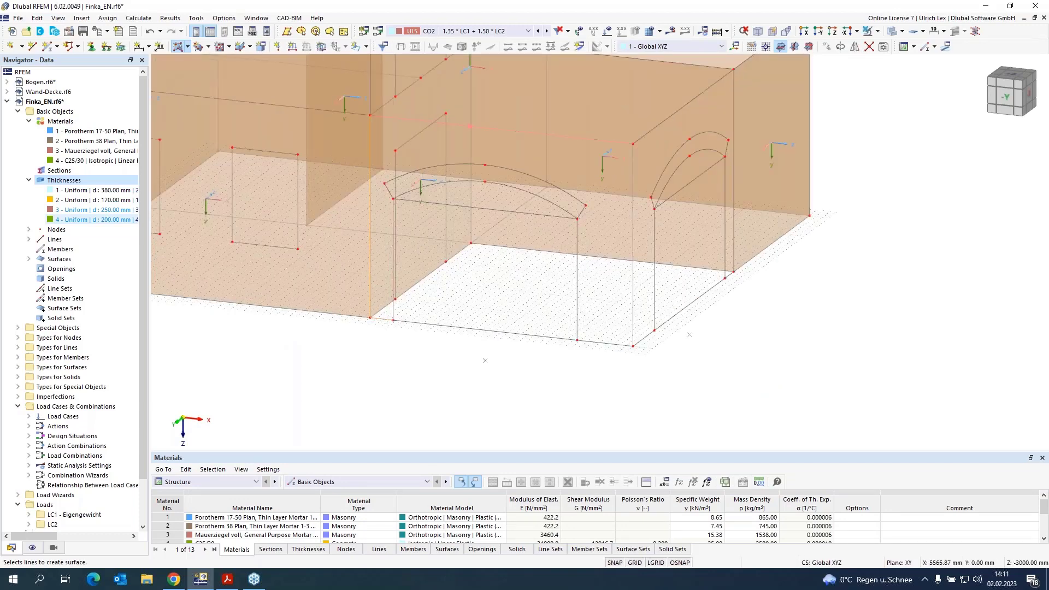
{"action": "left_click", "coordinate": [634, 186]}
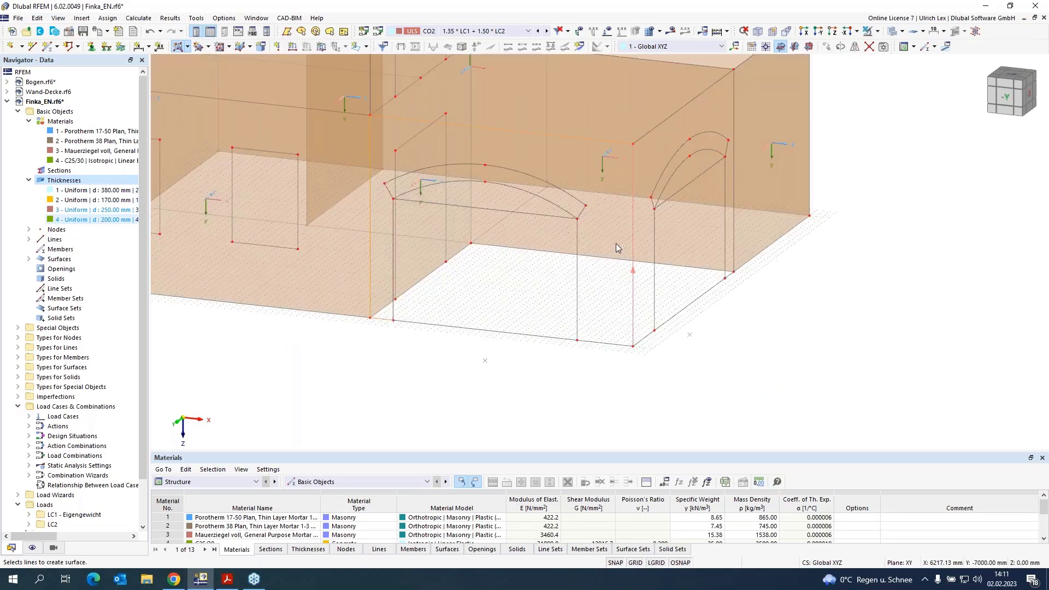
{"action": "left_click", "coordinate": [545, 336]}
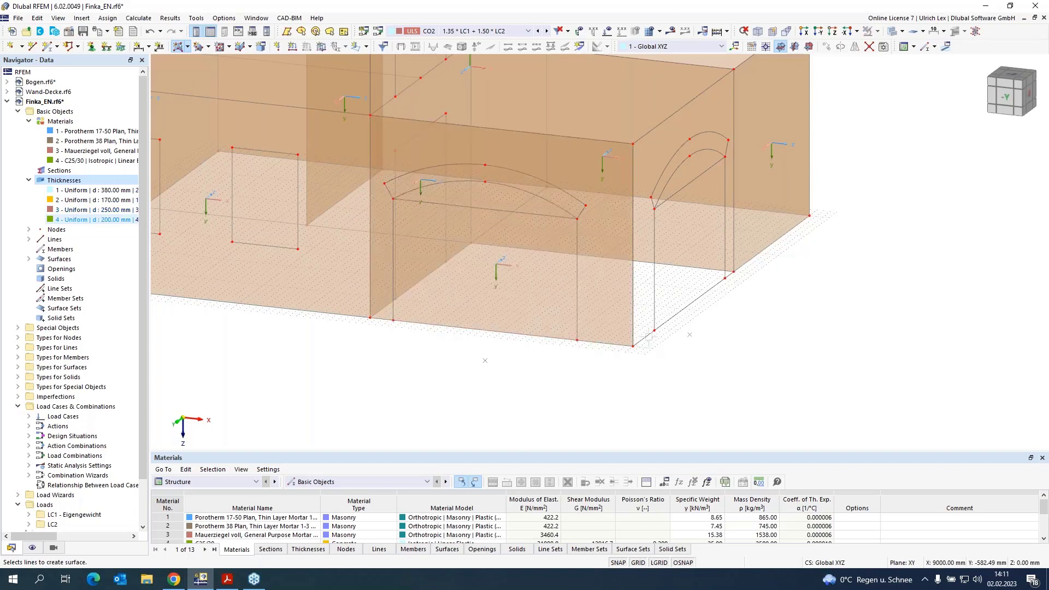
Step: Create the adjoining end wall surface of the lower building part around the smaller arch from its boundary lines
{"action": "left_click", "coordinate": [657, 129]}
{"action": "left_click", "coordinate": [733, 107]}
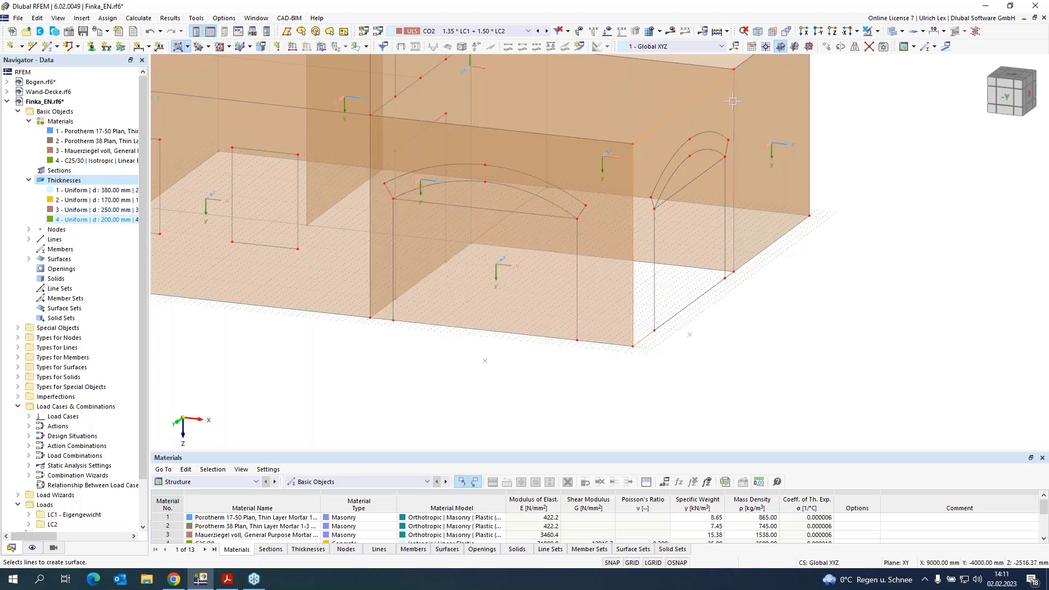
{"action": "left_click", "coordinate": [717, 284]}
{"action": "scroll", "coordinate": [601, 396], "scroll_direction": "down", "scroll_amount": 3}
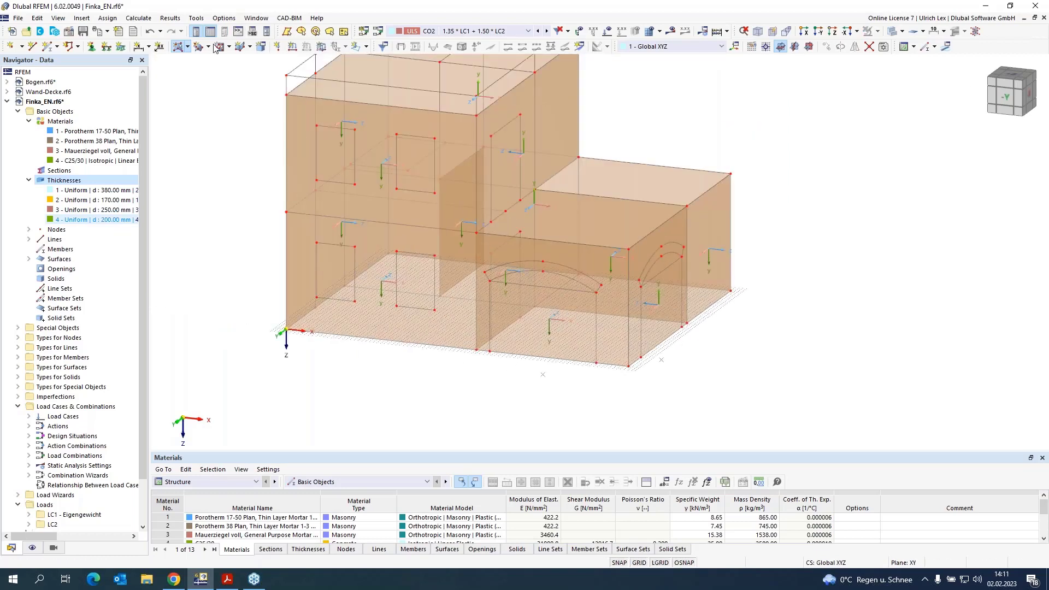
Step: Create the roof slab surface over the upper storey from its boundary lines with thickness 4, 200 mm C25/30
{"action": "left_click", "coordinate": [187, 47]}
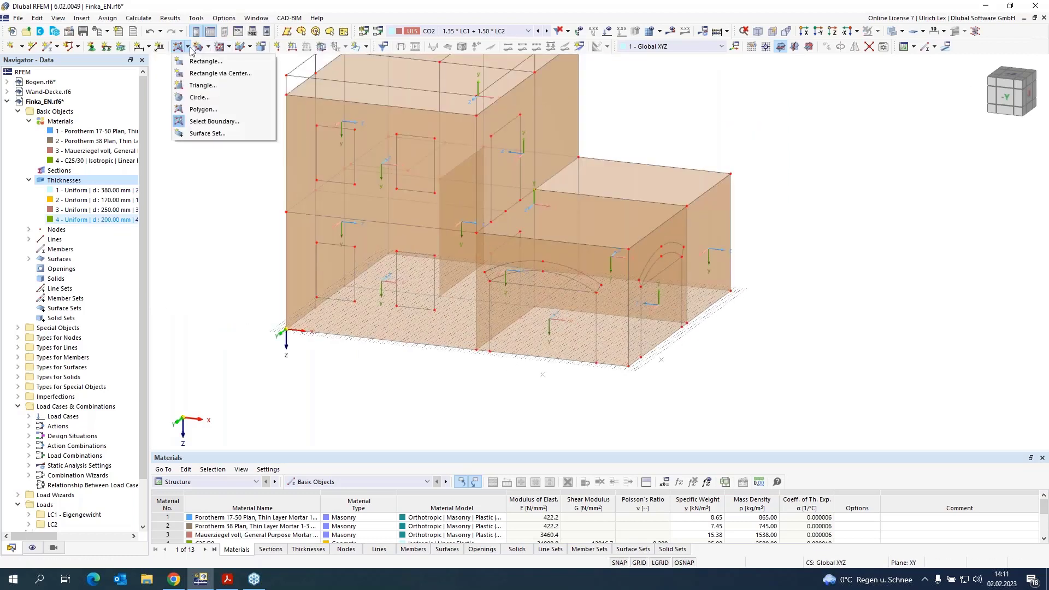
{"action": "left_click", "coordinate": [206, 125]}
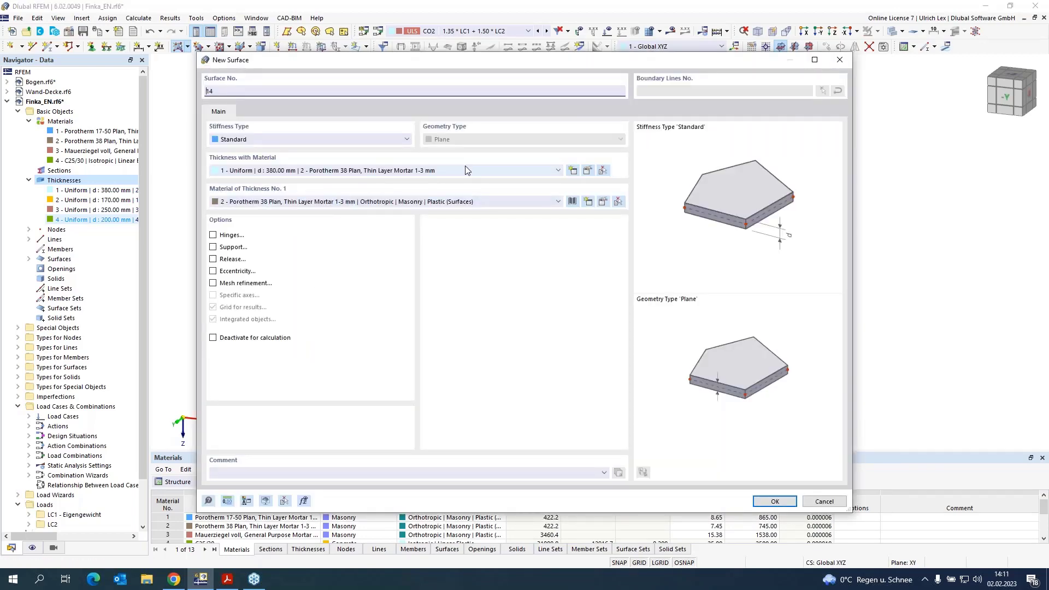
{"action": "left_click", "coordinate": [465, 170]}
{"action": "left_click", "coordinate": [427, 209]}
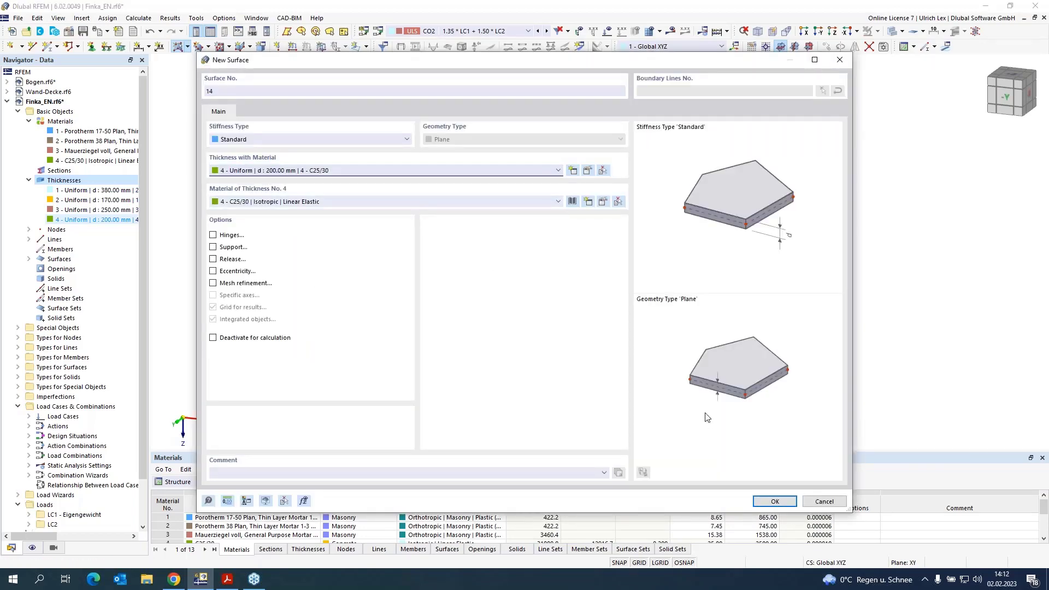
{"action": "left_click", "coordinate": [776, 502]}
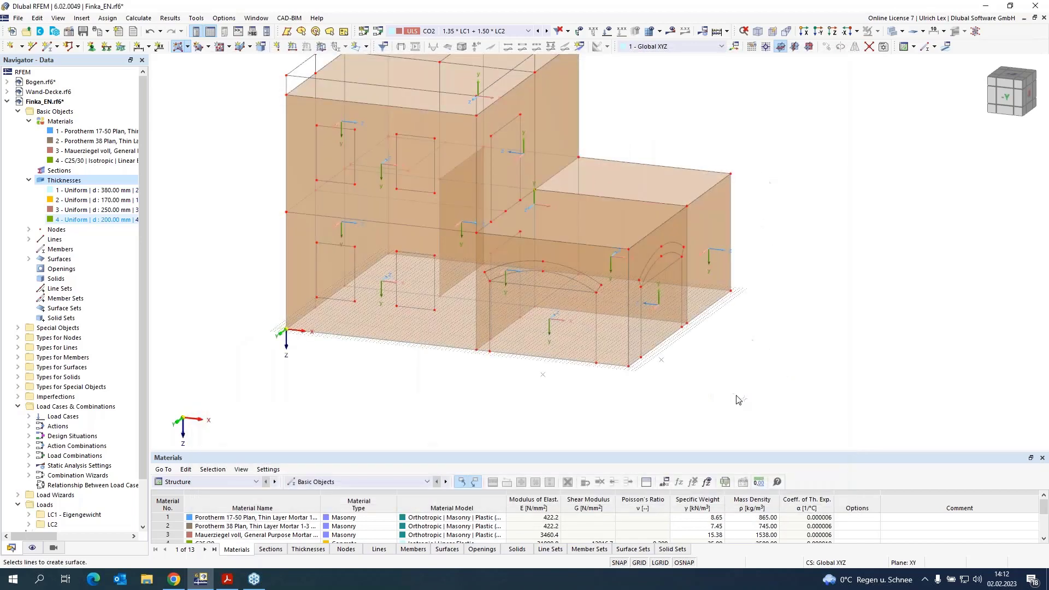
{"action": "scroll", "coordinate": [498, 140], "scroll_direction": "up", "scroll_amount": 3}
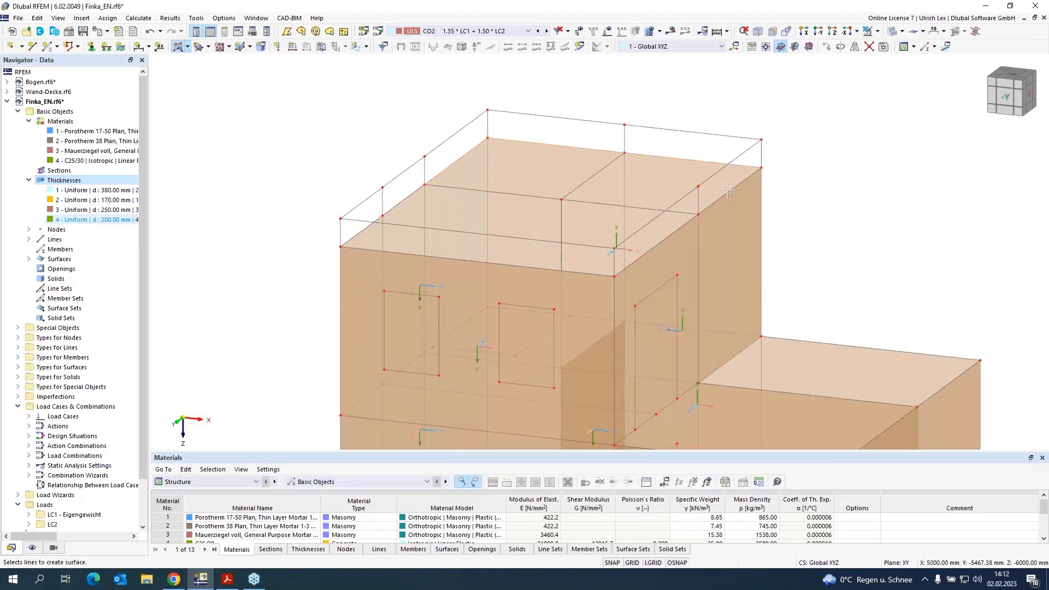
{"action": "left_click", "coordinate": [683, 227]}
{"action": "left_click", "coordinate": [575, 272]}
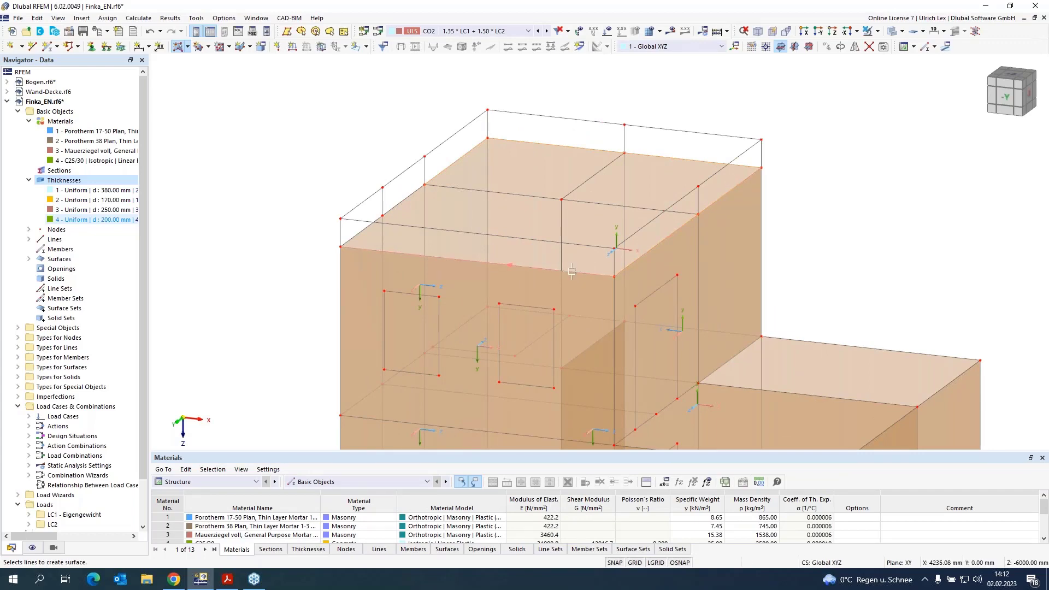
{"action": "left_click", "coordinate": [374, 232]}
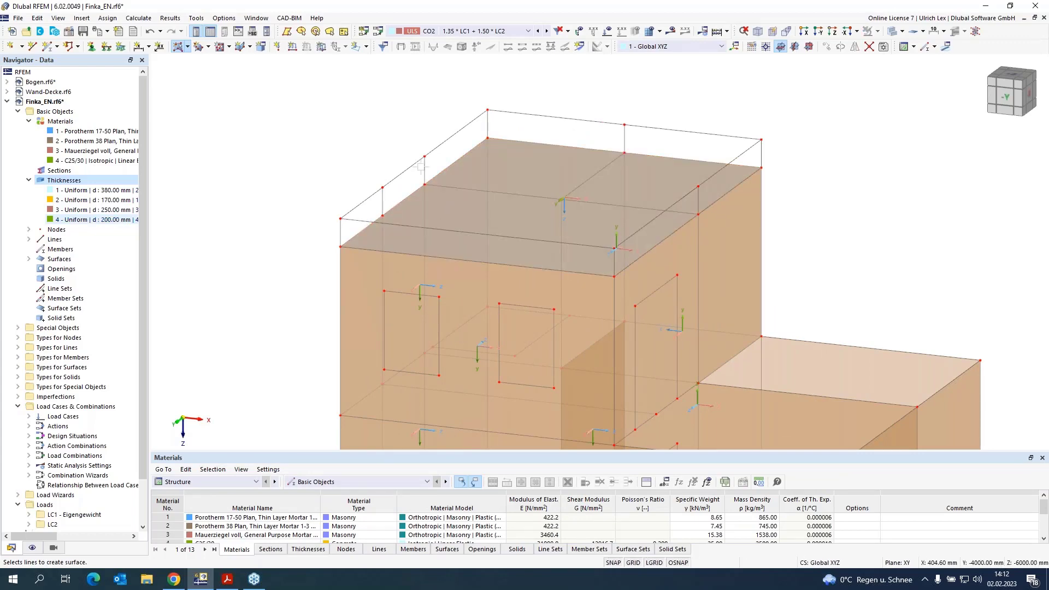
Step: Create the intermediate floor slab of the two-storey part and the adjoining roof slab over the lower arched bay from their boundary lines
{"action": "scroll", "coordinate": [355, 246], "scroll_direction": "down", "scroll_amount": 3}
{"action": "scroll", "coordinate": [330, 258], "scroll_direction": "up", "scroll_amount": 4}
{"action": "left_click", "coordinate": [335, 267]}
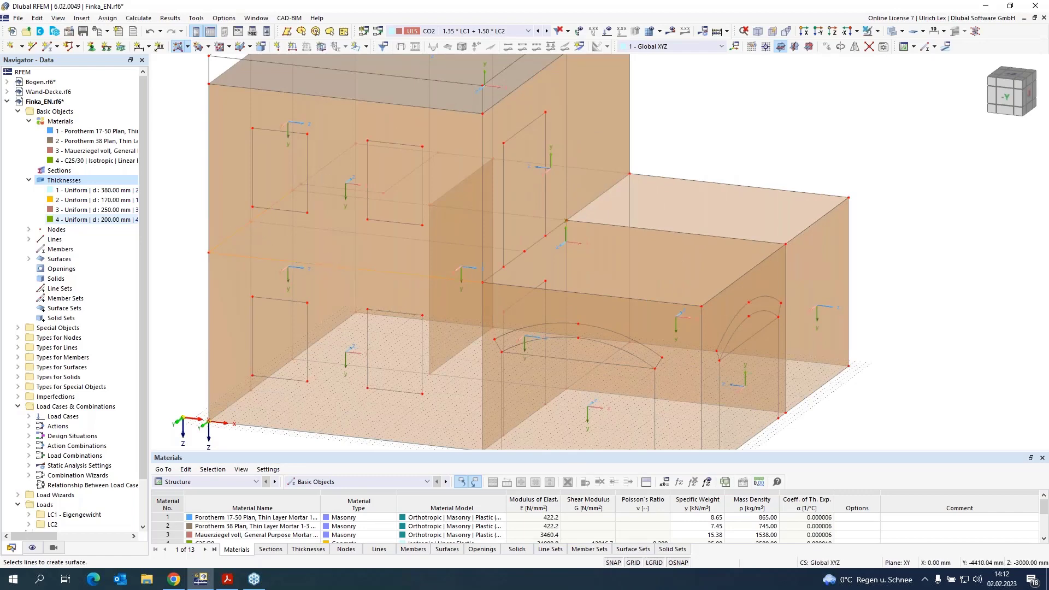
{"action": "scroll", "coordinate": [297, 190], "scroll_direction": "up", "scroll_amount": 5}
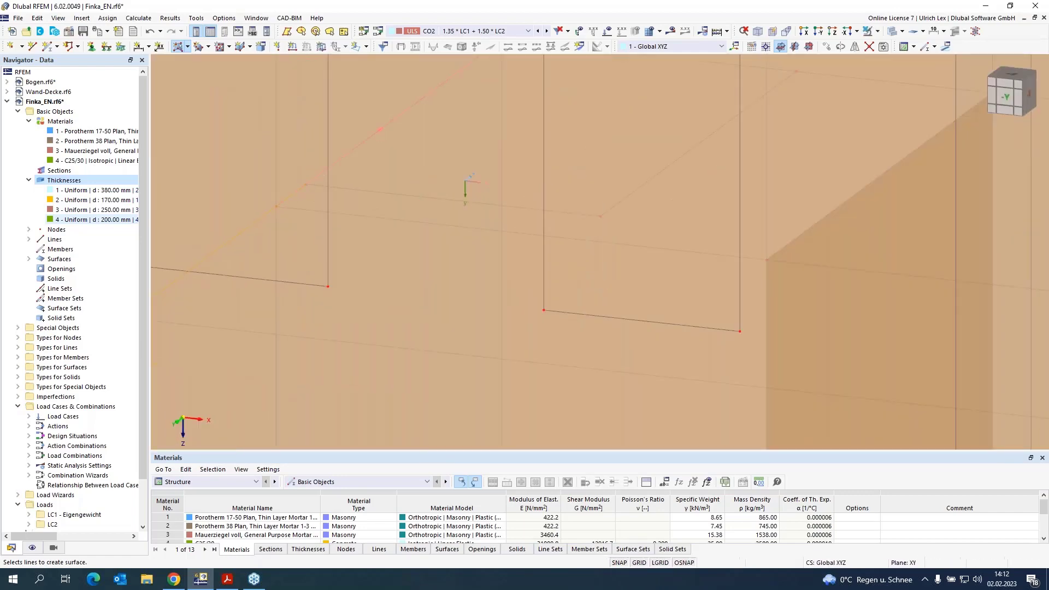
{"action": "scroll", "coordinate": [419, 169], "scroll_direction": "down", "scroll_amount": 3}
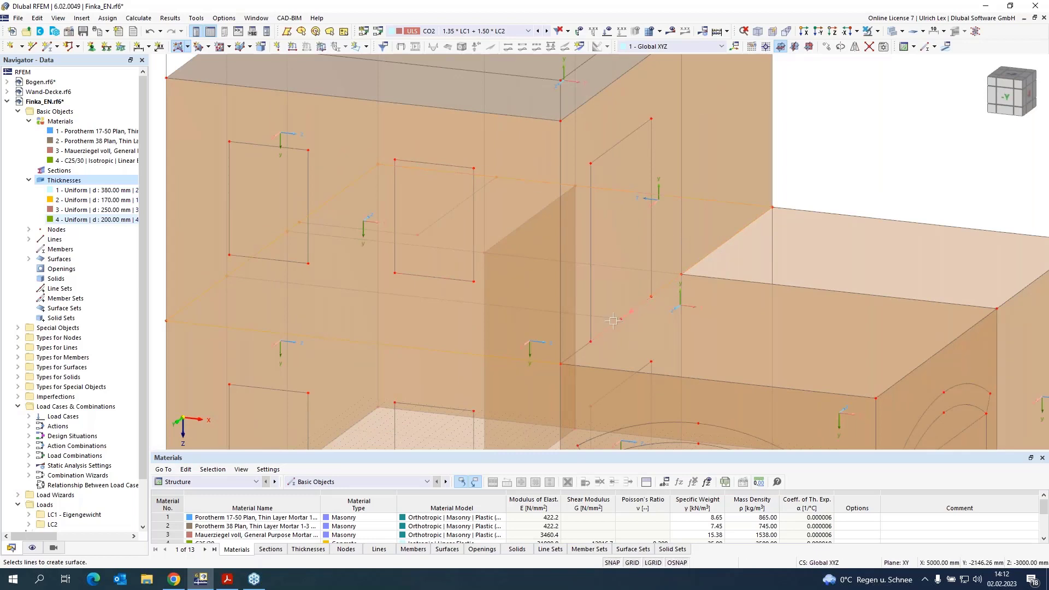
{"action": "left_click", "coordinate": [585, 350]}
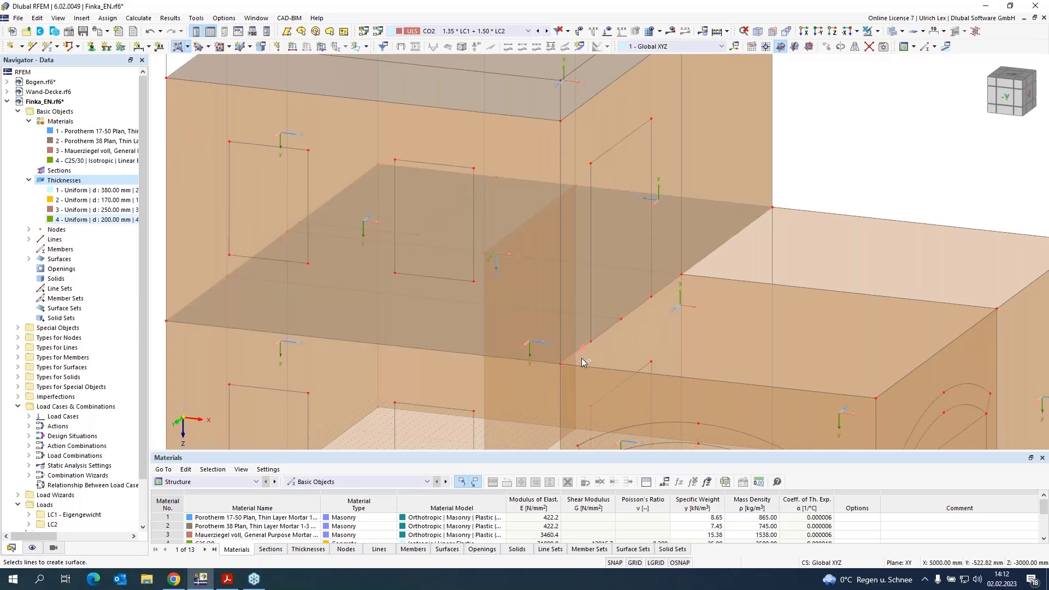
{"action": "left_click", "coordinate": [590, 366]}
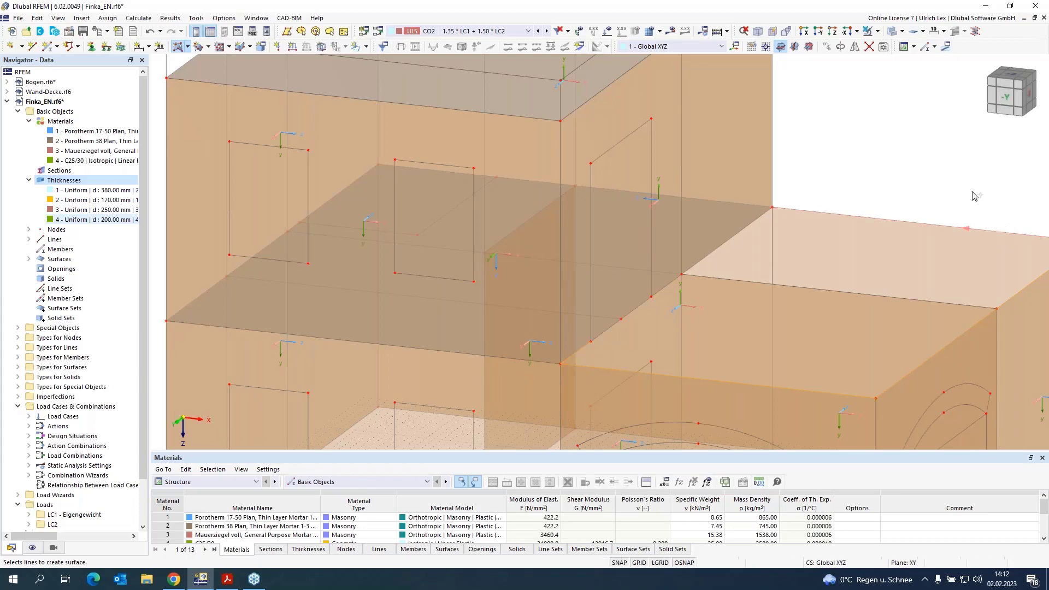
{"action": "scroll", "coordinate": [941, 151], "scroll_direction": "down", "scroll_amount": 2}
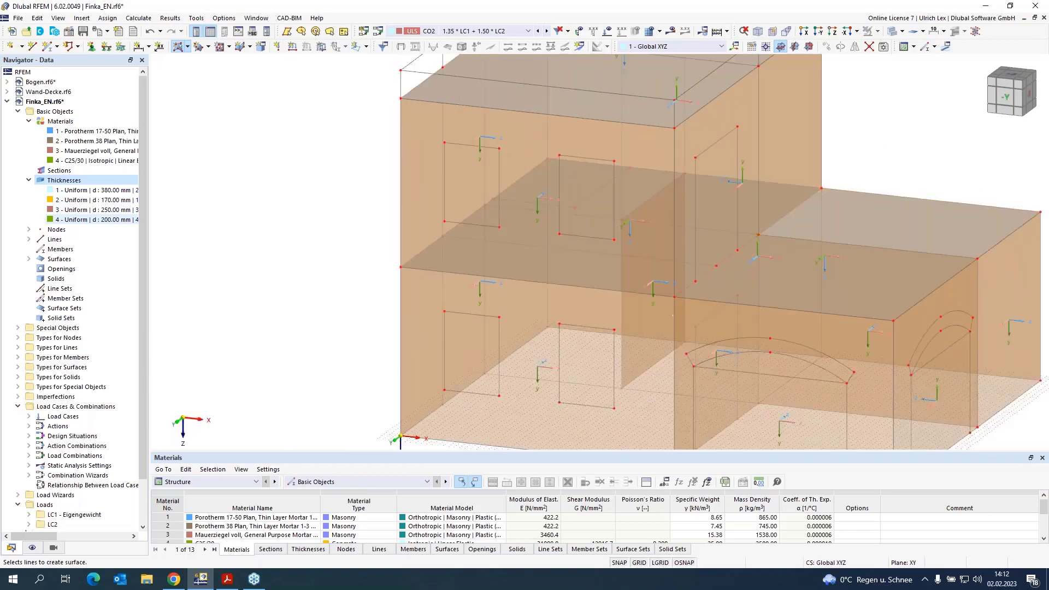
Step: Create the ground-level slab surface over the whole building footprint from its boundary lines and leave surface creation
{"action": "scroll", "coordinate": [683, 276], "scroll_direction": "down", "scroll_amount": 3}
{"action": "scroll", "coordinate": [609, 392], "scroll_direction": "up", "scroll_amount": 4}
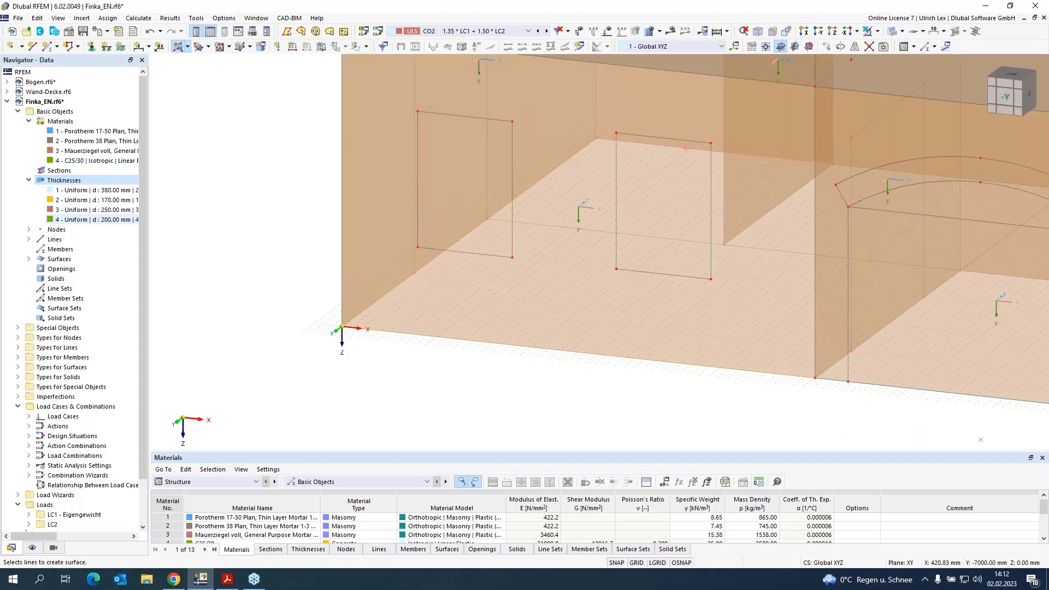
{"action": "scroll", "coordinate": [981, 440], "scroll_direction": "up", "scroll_amount": 2}
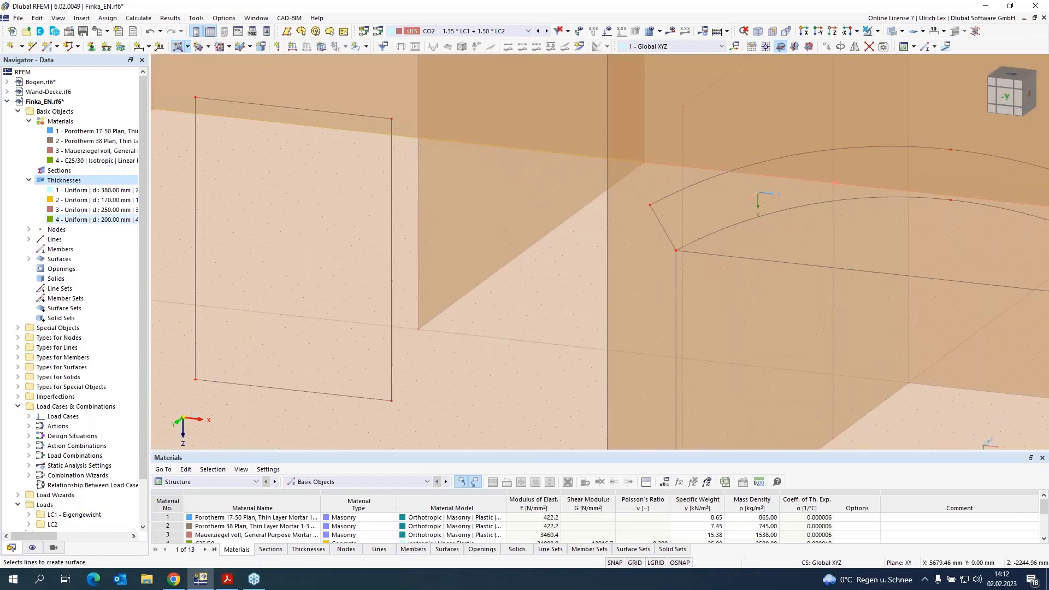
{"action": "scroll", "coordinate": [986, 442], "scroll_direction": "down", "scroll_amount": 2}
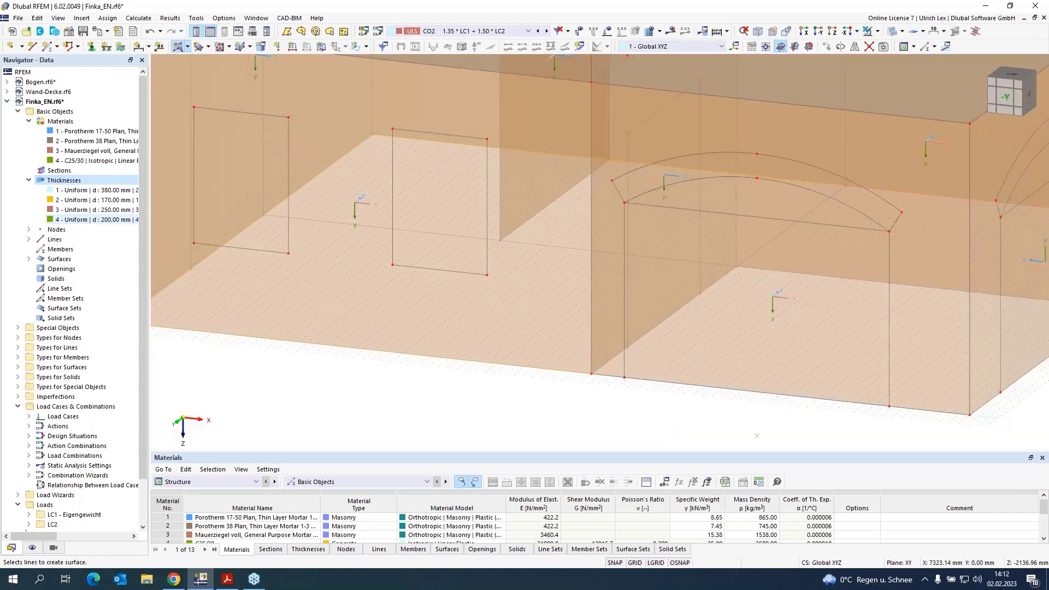
{"action": "scroll", "coordinate": [1020, 227], "scroll_direction": "down", "scroll_amount": 1}
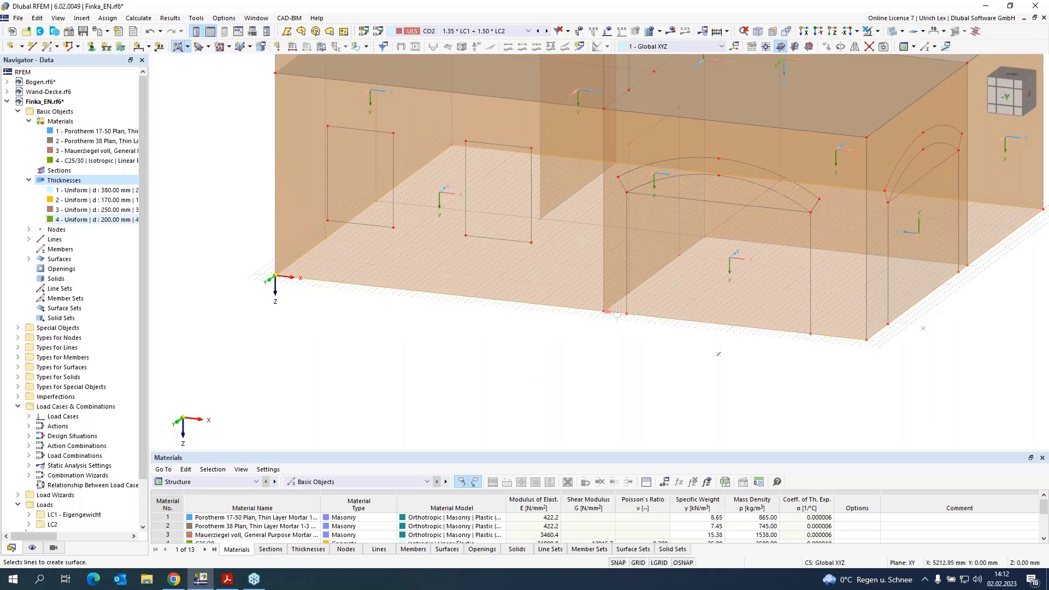
{"action": "scroll", "coordinate": [594, 360], "scroll_direction": "down", "scroll_amount": 3}
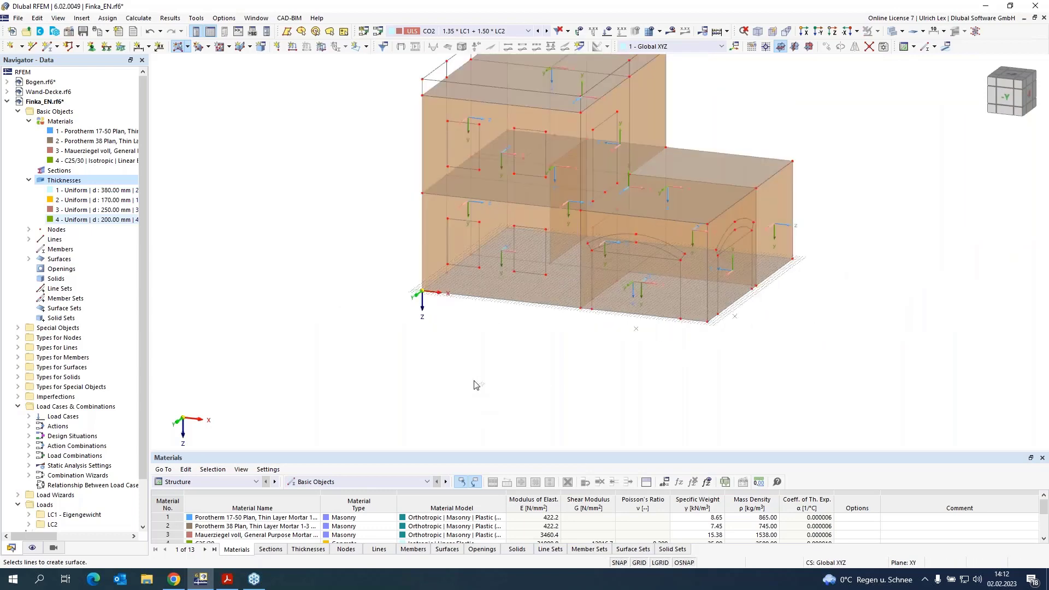
{"action": "key", "text": "Escape"}
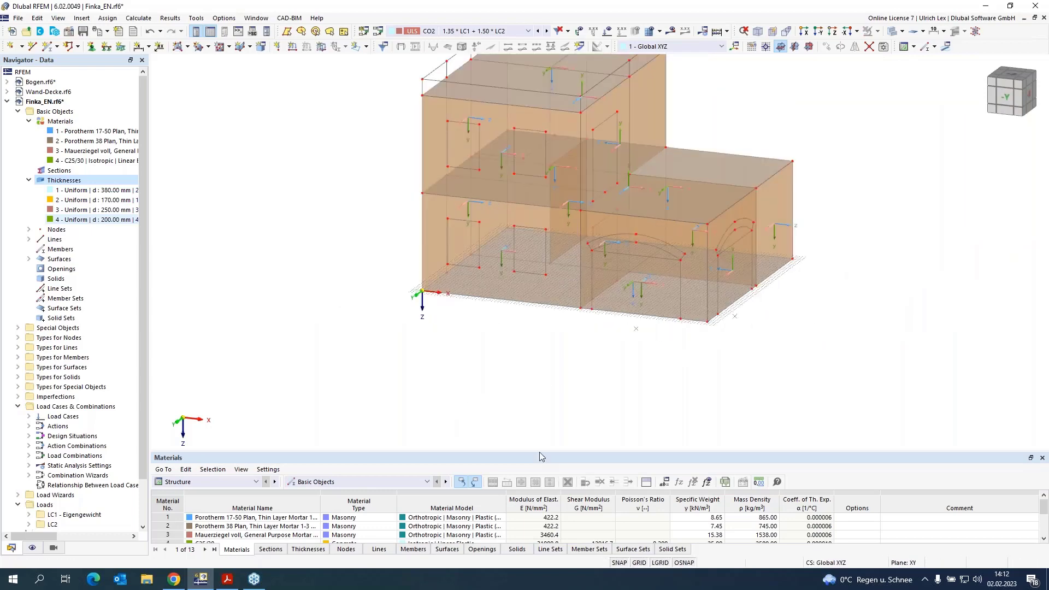
{"action": "scroll", "coordinate": [676, 388], "scroll_direction": "down", "scroll_amount": 2}
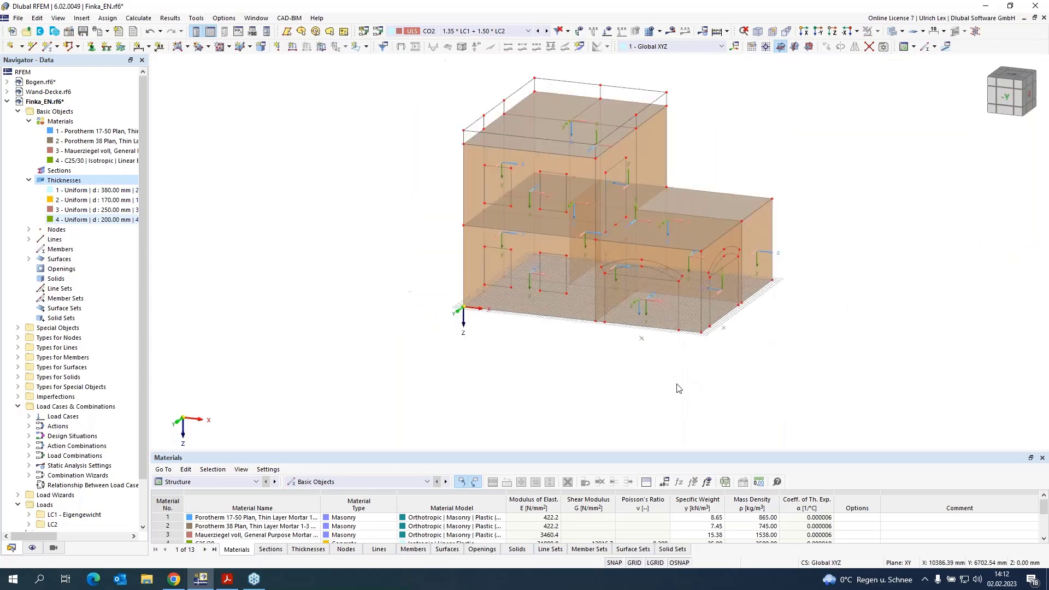
Step: Switch the model display to solid rendering with opaque wall and slab surfaces
{"action": "middle_click_drag", "start_coordinate": [873, 290], "coordinate": [818, 285], "text": "ctrl"}
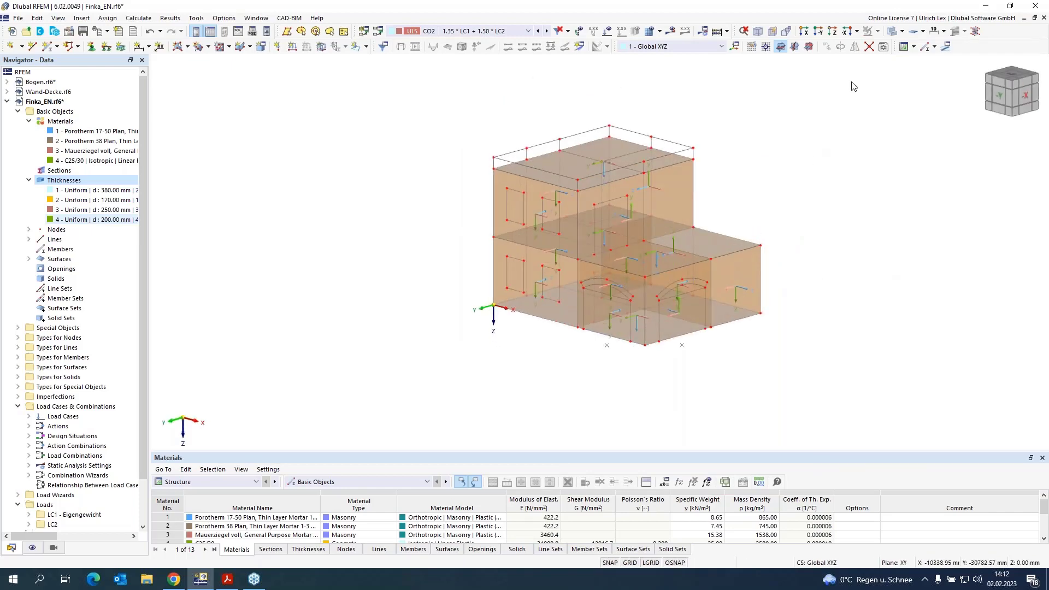
{"action": "left_click", "coordinate": [892, 31]}
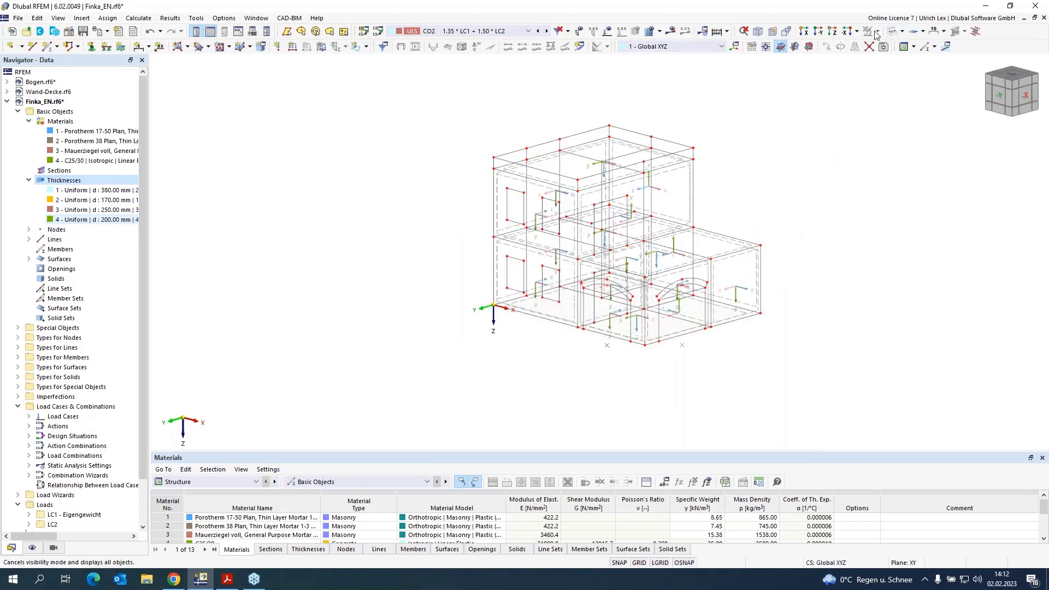
{"action": "left_click", "coordinate": [895, 31]}
{"action": "scroll", "coordinate": [694, 148], "scroll_direction": "up", "scroll_amount": 2}
{"action": "scroll", "coordinate": [694, 148], "scroll_direction": "down", "scroll_amount": 1}
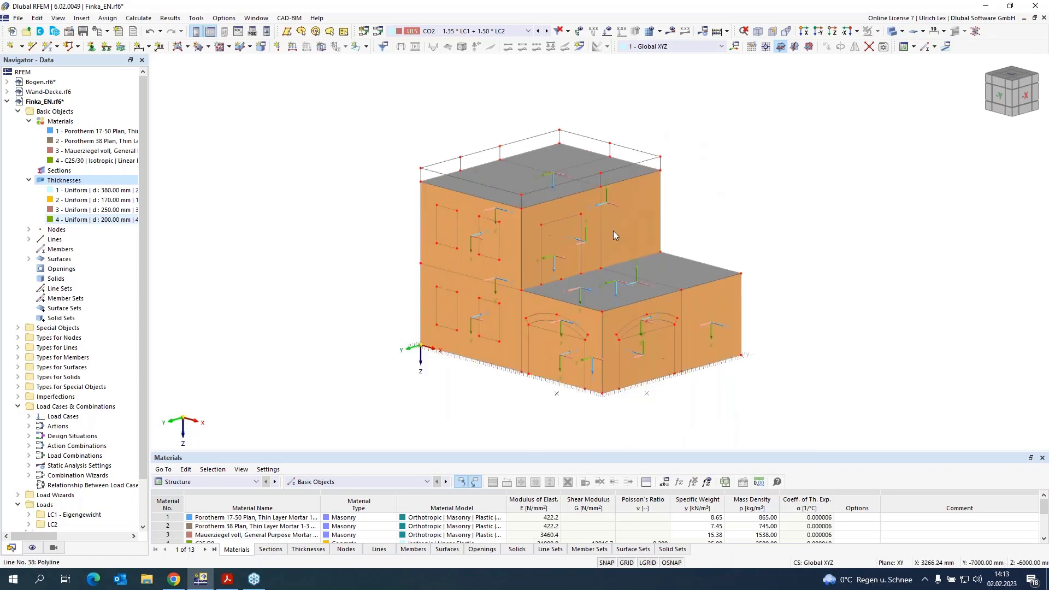
{"action": "scroll", "coordinate": [472, 412], "scroll_direction": "down", "scroll_amount": 1}
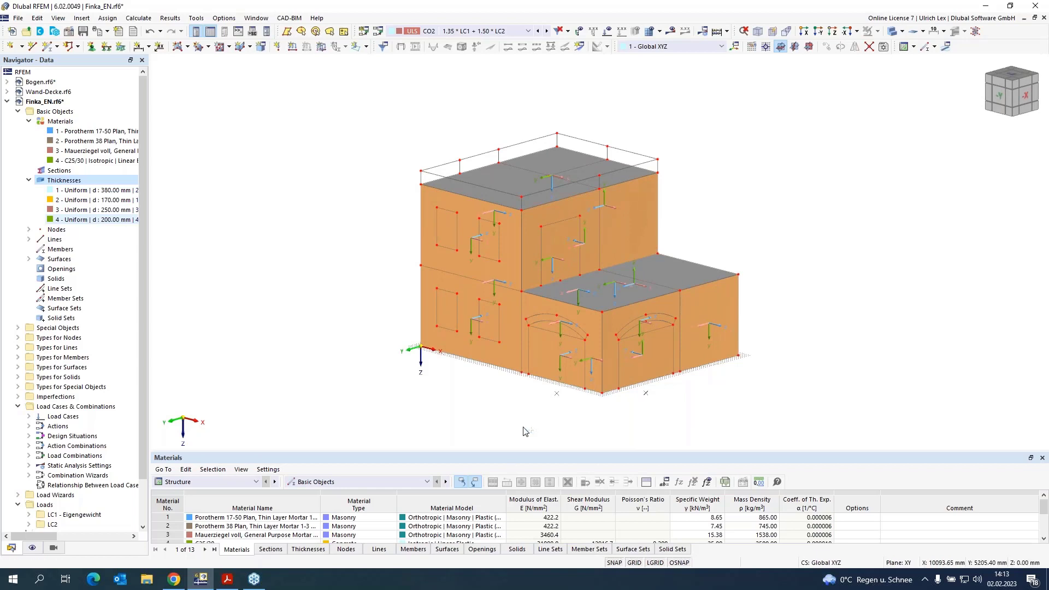
{"action": "middle_click_drag", "start_coordinate": [525, 429], "coordinate": [542, 428], "text": "ctrl"}
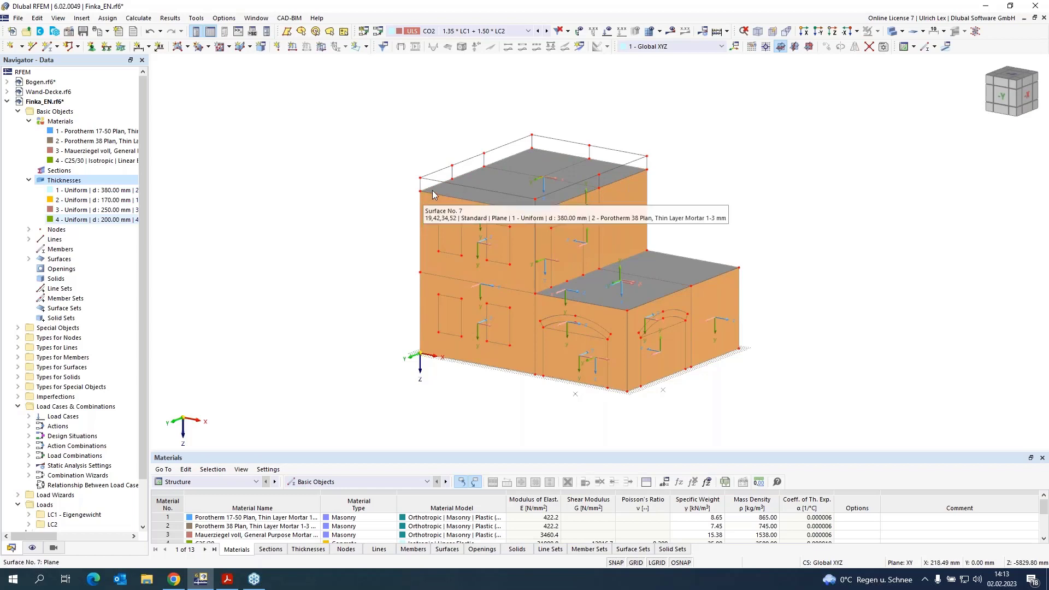
Step: Create the four parapet surfaces around the upper roof with thickness 4, 200 mm C25/30, from their boundary lines
{"action": "scroll", "coordinate": [493, 170], "scroll_direction": "up", "scroll_amount": 4}
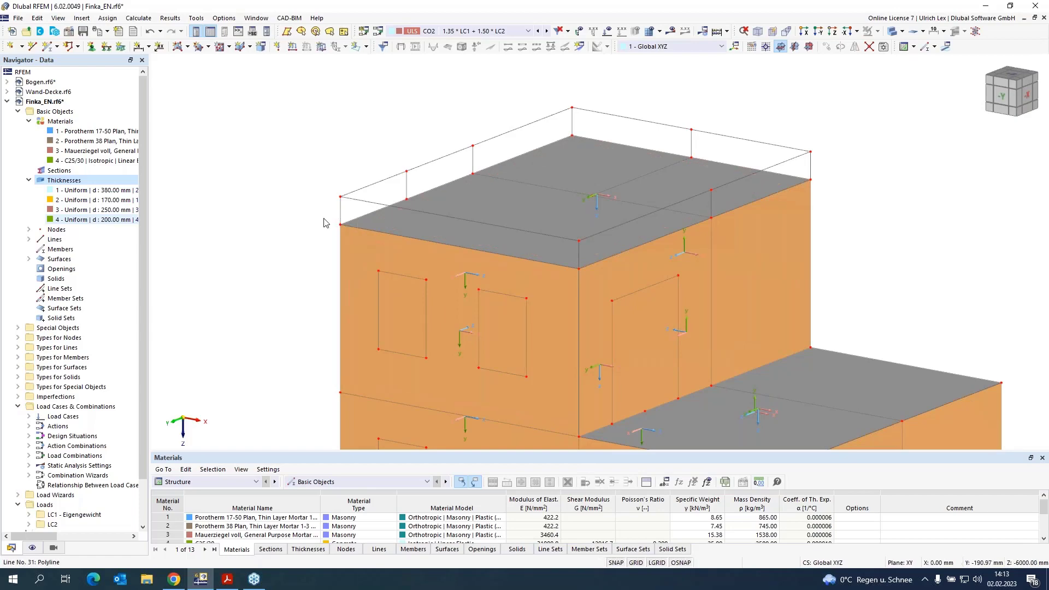
{"action": "left_click", "coordinate": [178, 47]}
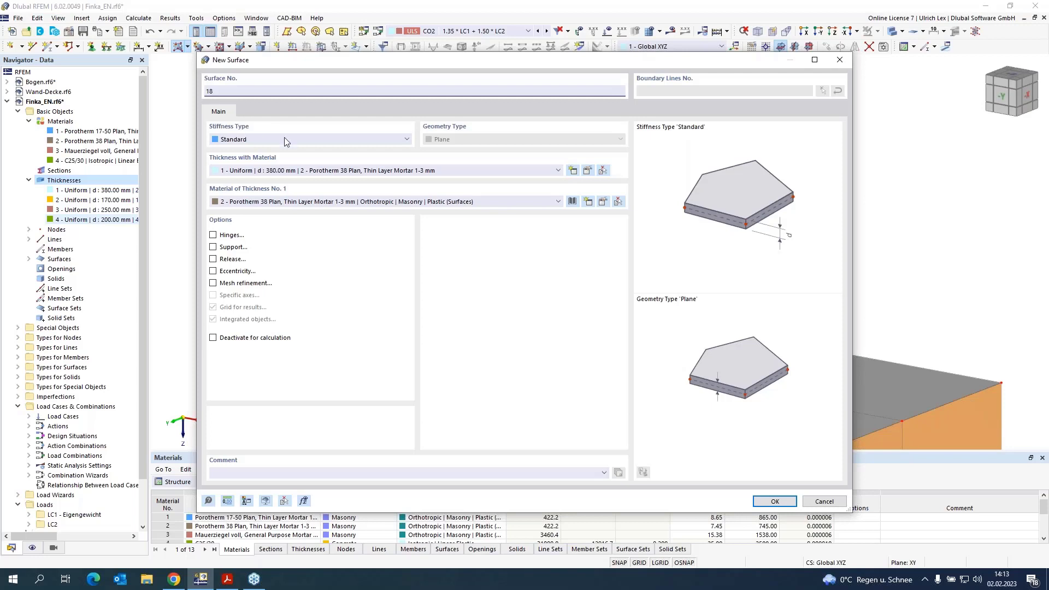
{"action": "left_click", "coordinate": [452, 175]}
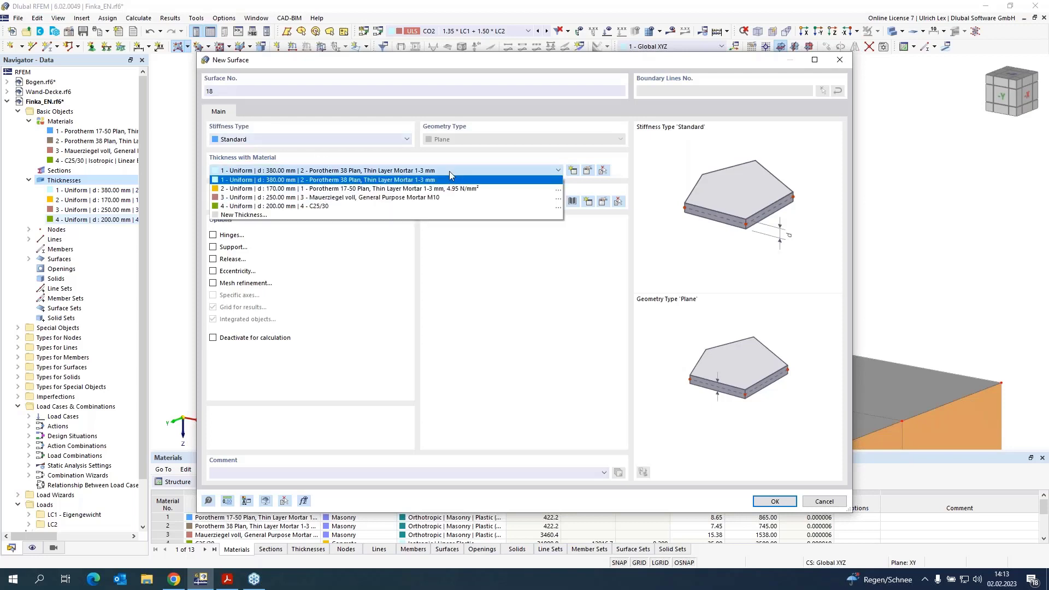
{"action": "left_click", "coordinate": [372, 206]}
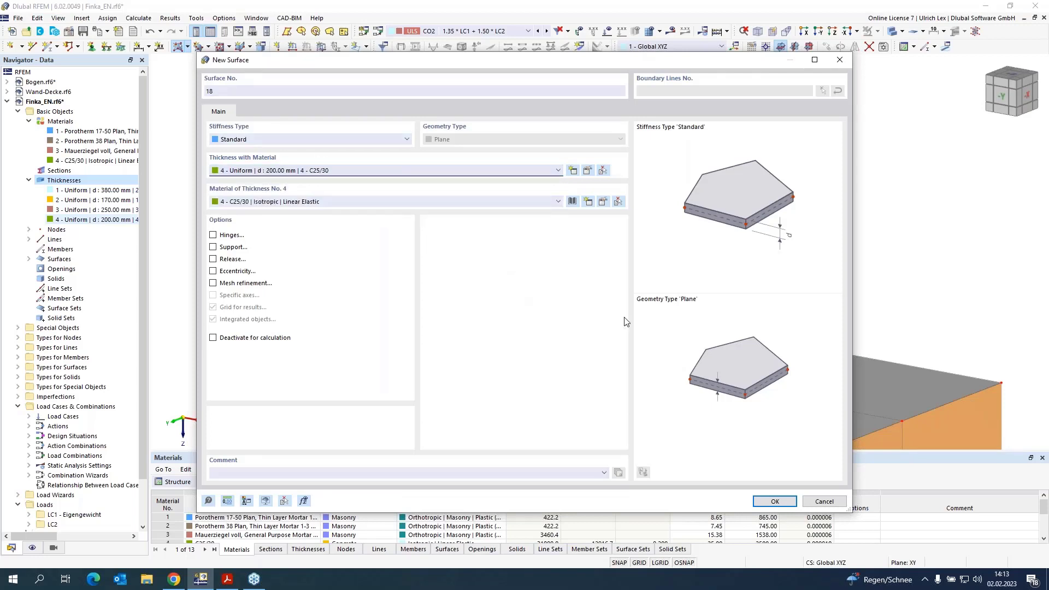
{"action": "left_click", "coordinate": [793, 504]}
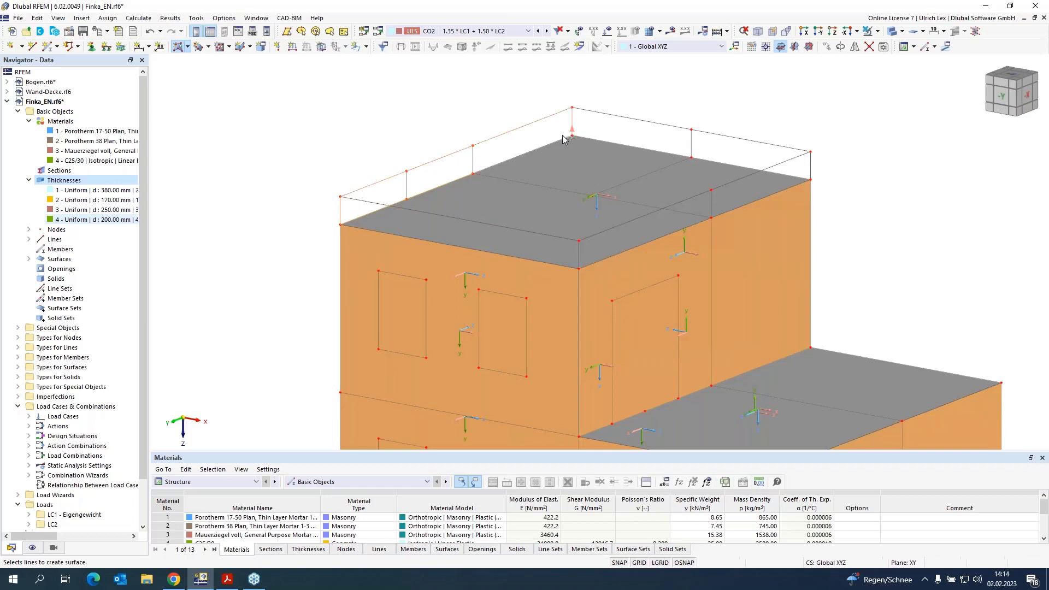
{"action": "left_click", "coordinate": [553, 141]}
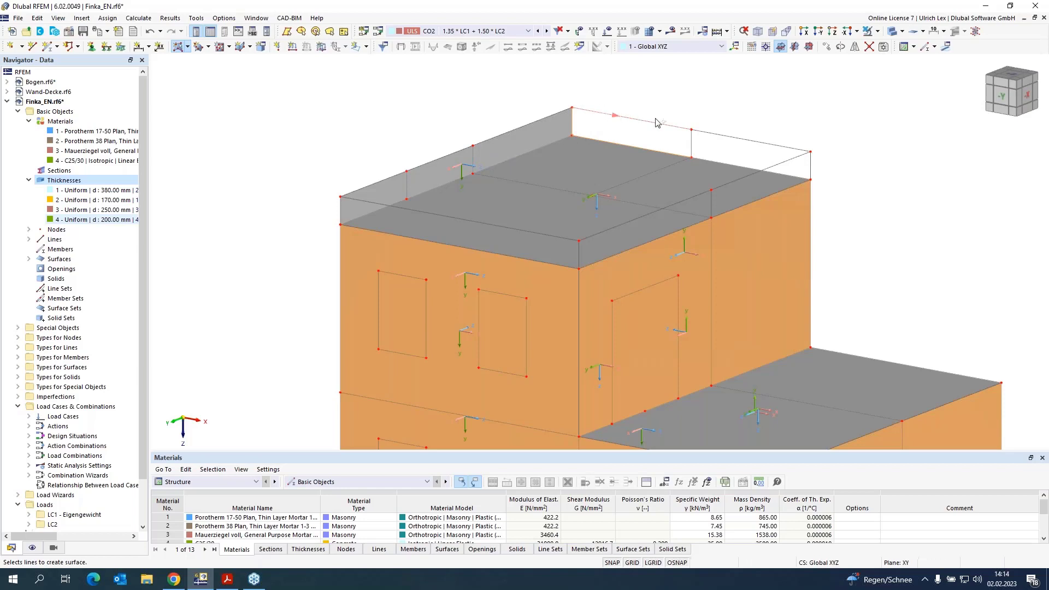
{"action": "left_click", "coordinate": [812, 177]}
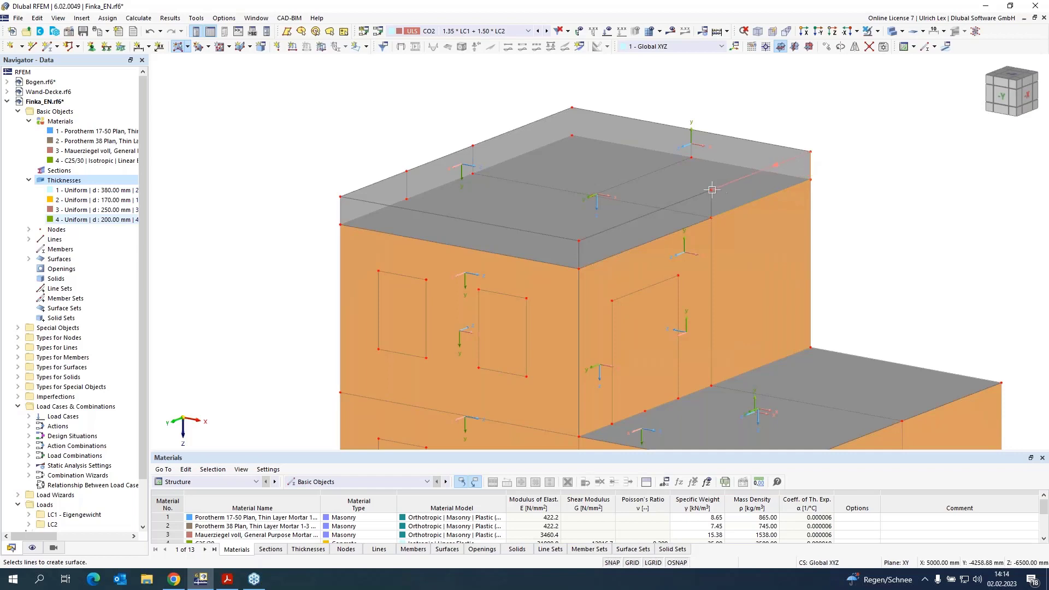
{"action": "left_click", "coordinate": [570, 261]}
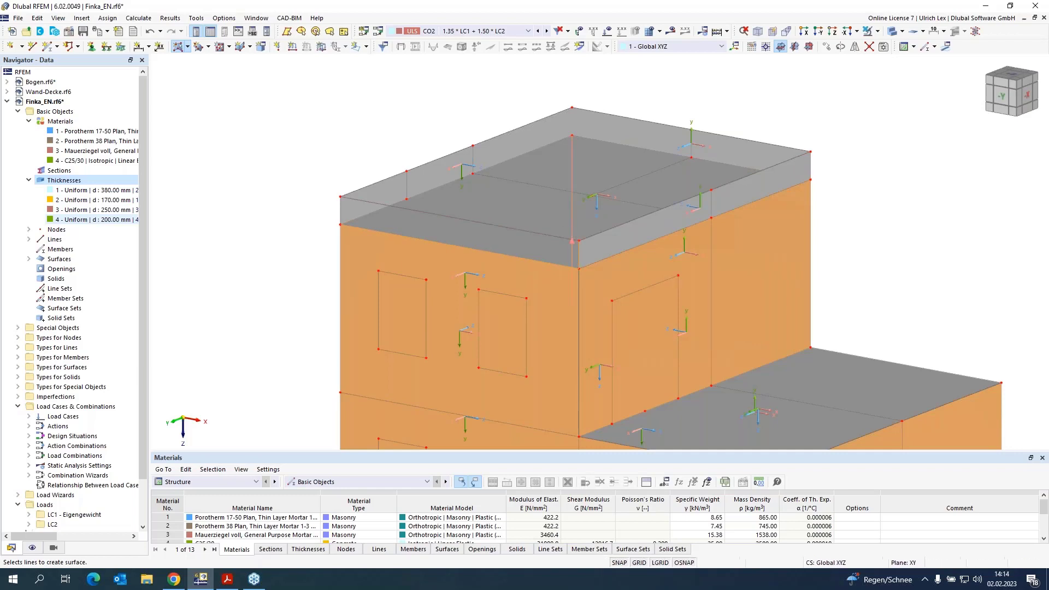
{"action": "left_click", "coordinate": [339, 208]}
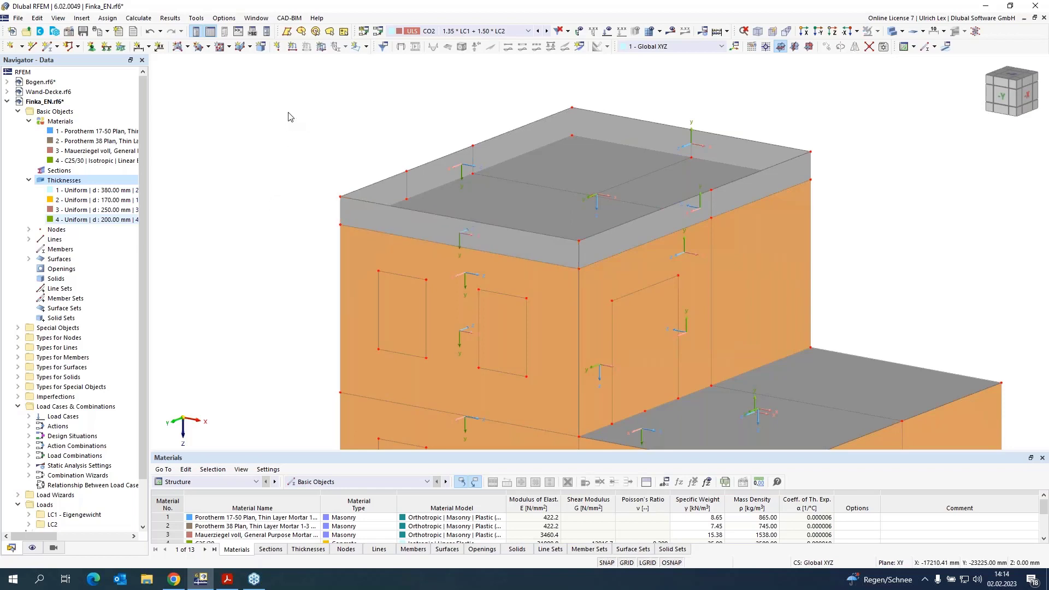
Step: Assign a uniform beam member to the two outer vertical corner lines of the lower building part, starting a new section
{"action": "scroll", "coordinate": [285, 119], "scroll_direction": "down", "scroll_amount": 3}
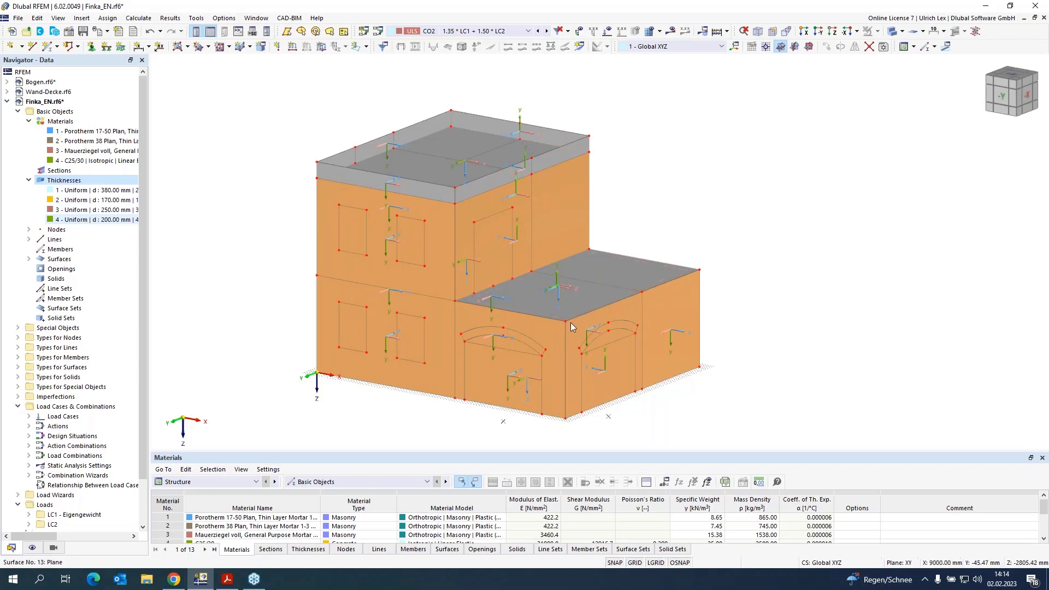
{"action": "scroll", "coordinate": [596, 446], "scroll_direction": "up", "scroll_amount": 1}
{"action": "scroll", "coordinate": [596, 445], "scroll_direction": "up", "scroll_amount": 1}
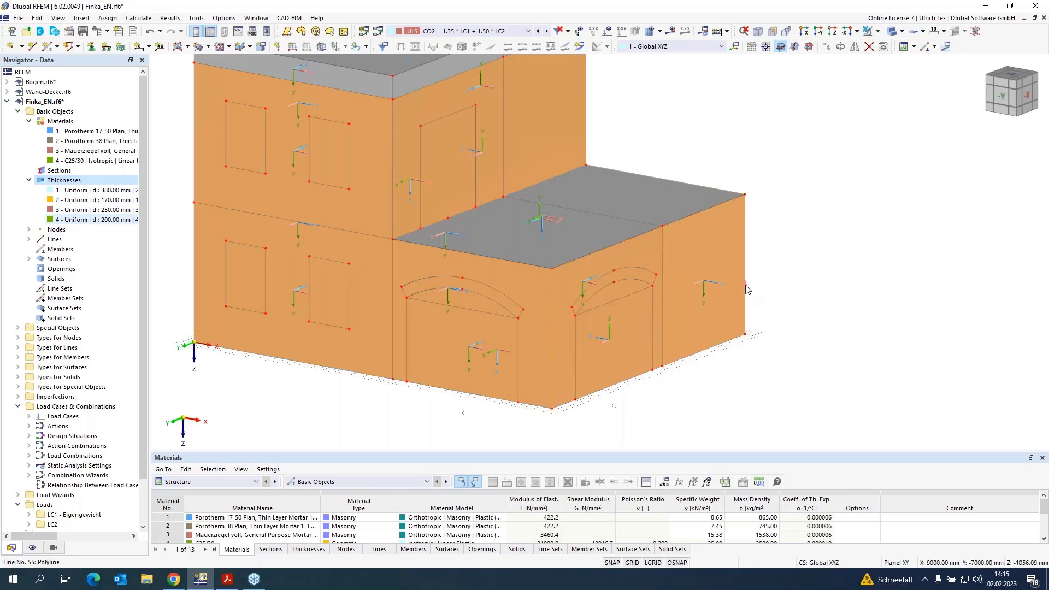
{"action": "double_click", "coordinate": [732, 332]}
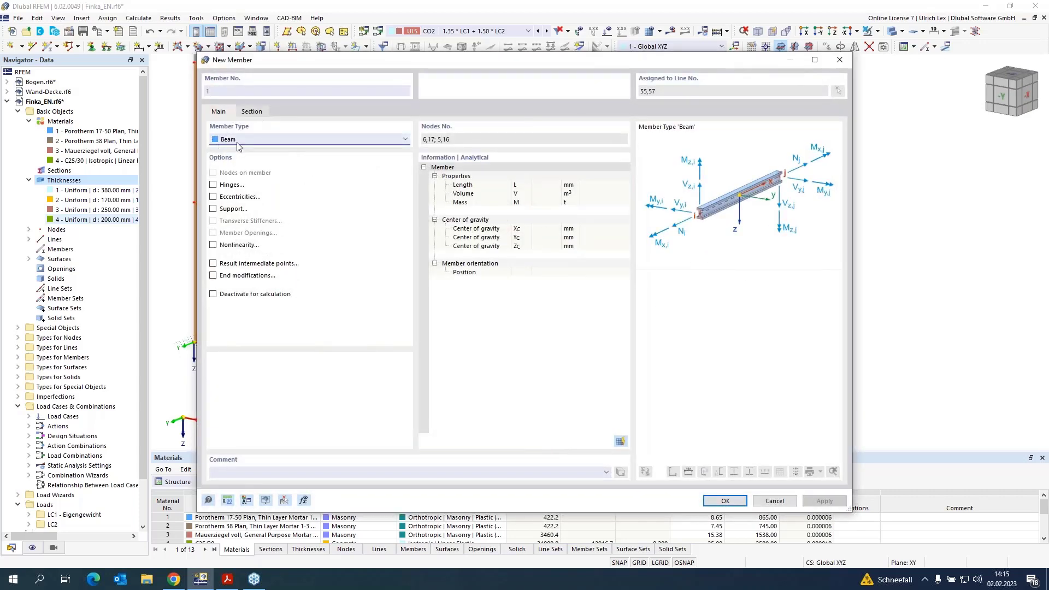
{"action": "left_click", "coordinate": [253, 113]}
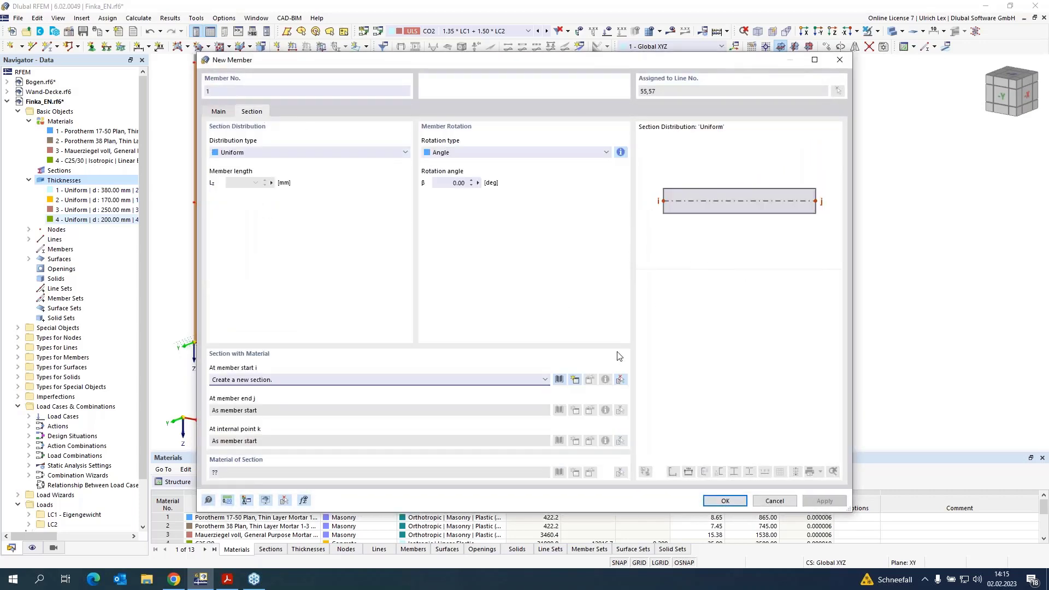
{"action": "left_click", "coordinate": [577, 381]}
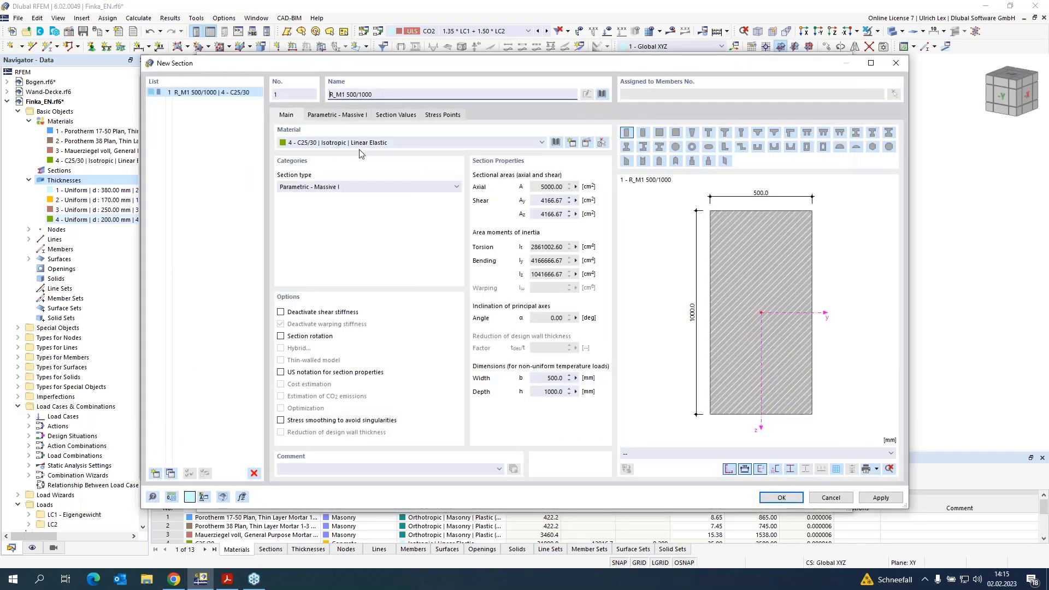
Step: Define the rectangular C25/30 section with width and height 250 mm and create both corner columns with it
{"action": "left_click", "coordinate": [352, 116]}
{"action": "left_click", "coordinate": [358, 148]}
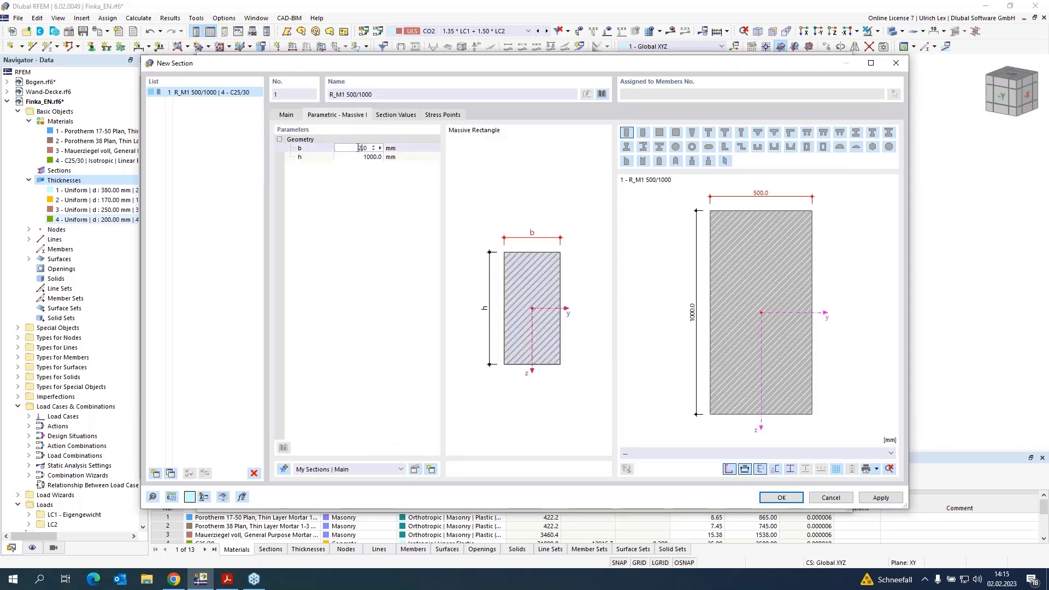
{"action": "type", "text": "250"}
{"action": "key", "text": "Tab"}
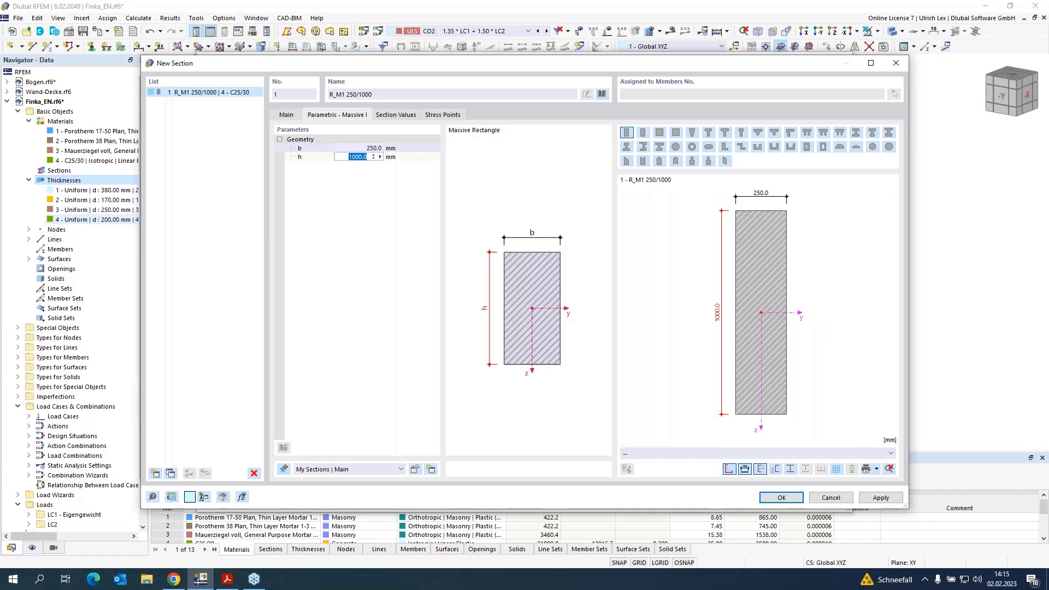
{"action": "type", "text": "250"}
{"action": "key", "text": "Return"}
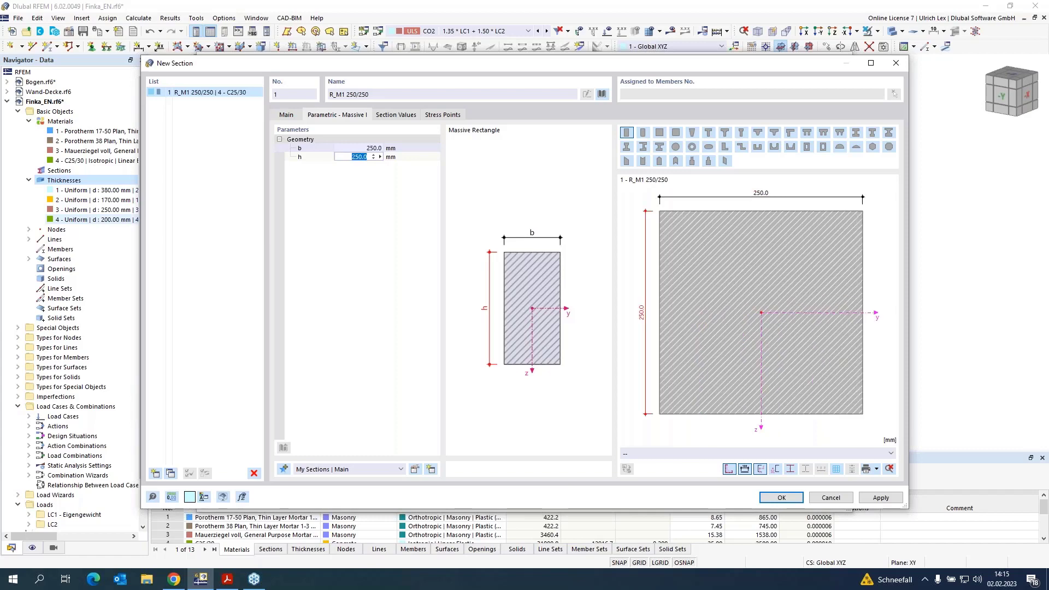
{"action": "left_click", "coordinate": [777, 498]}
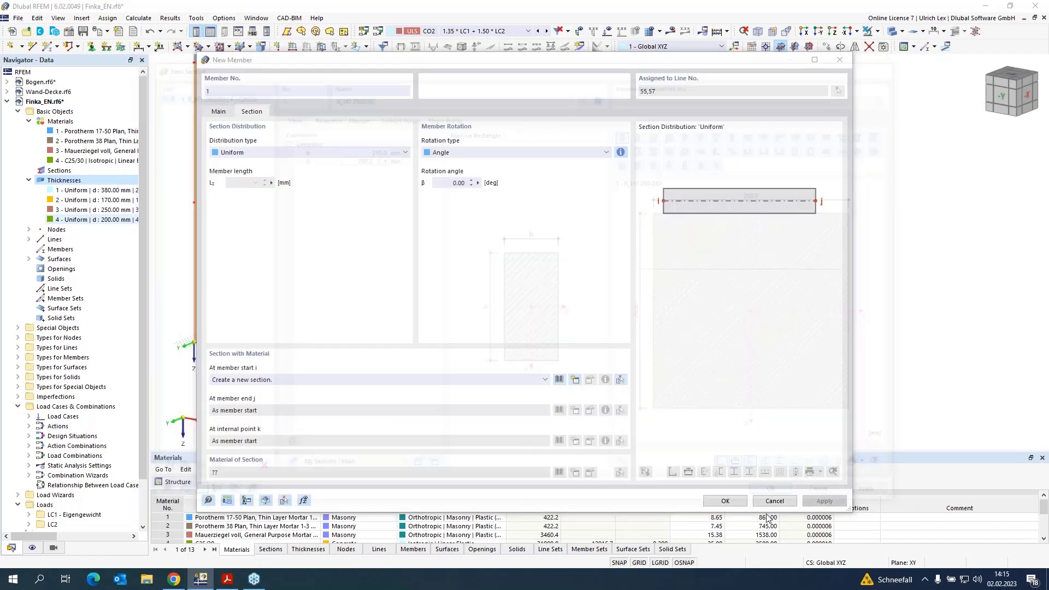
{"action": "left_click", "coordinate": [736, 502]}
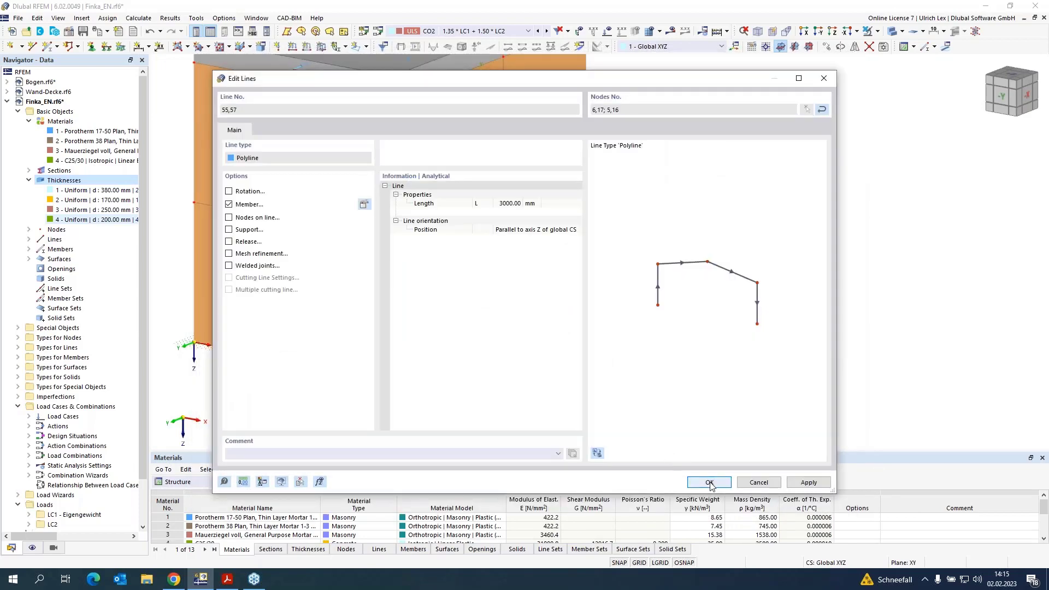
{"action": "left_click", "coordinate": [709, 484]}
{"action": "scroll", "coordinate": [732, 325], "scroll_direction": "down", "scroll_amount": 3}
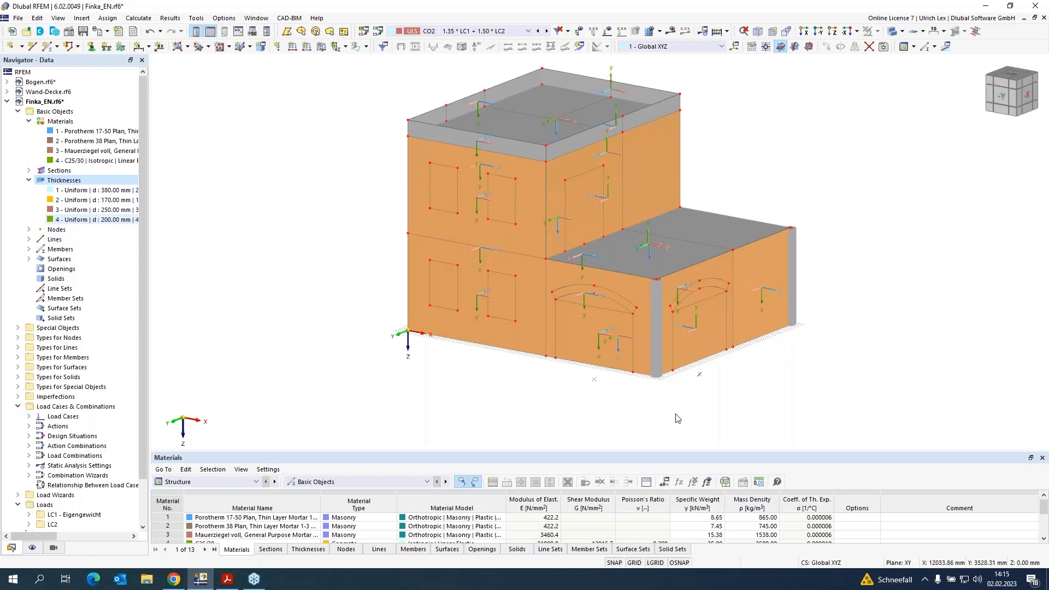
Step: Reverse the local axis system of the rear wall surface on the lower building part's outer side, beside the arched section
{"action": "mouse_move", "coordinate": [680, 414]}
{"action": "middle_mouse_down", "text": "ctrl"}
{"action": "mouse_move", "coordinate": [716, 403]}
{"action": "mouse_move", "coordinate": [712, 366]}
{"action": "mouse_move", "coordinate": [712, 394]}
{"action": "mouse_move", "coordinate": [691, 398]}
{"action": "middle_mouse_up", "text": "ctrl"}
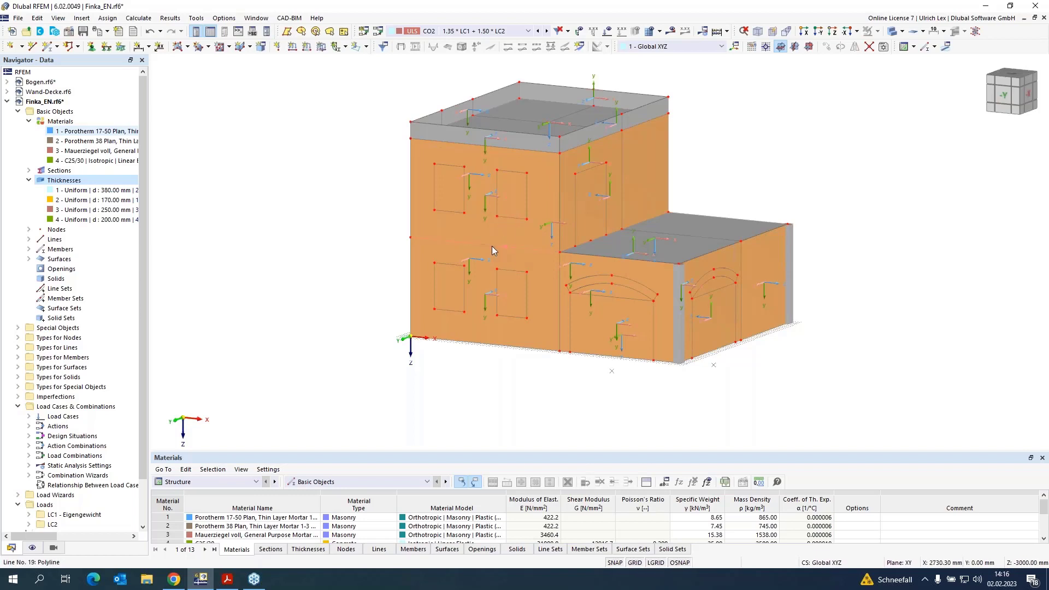
{"action": "mouse_move", "coordinate": [488, 209]}
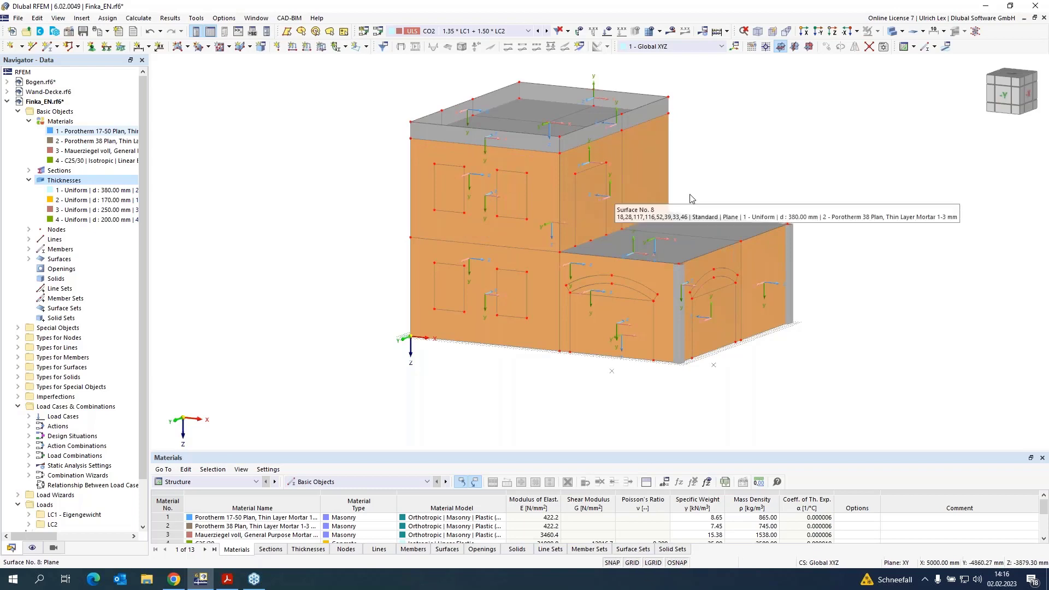
{"action": "middle_click_drag", "start_coordinate": [881, 237], "coordinate": [757, 300], "text": "ctrl"}
{"action": "right_click", "coordinate": [766, 288]}
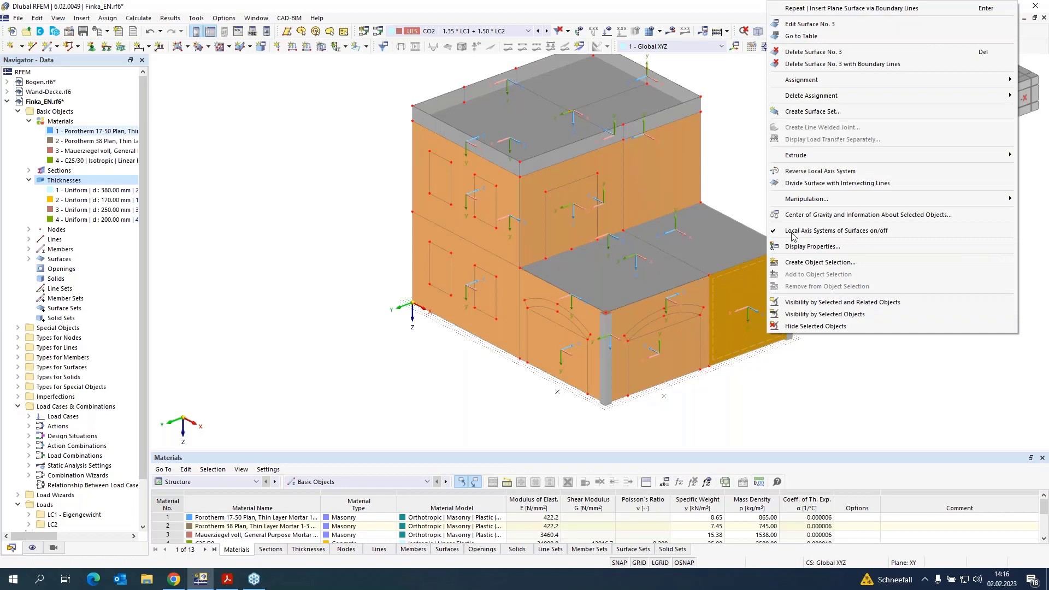
{"action": "left_click", "coordinate": [814, 171]}
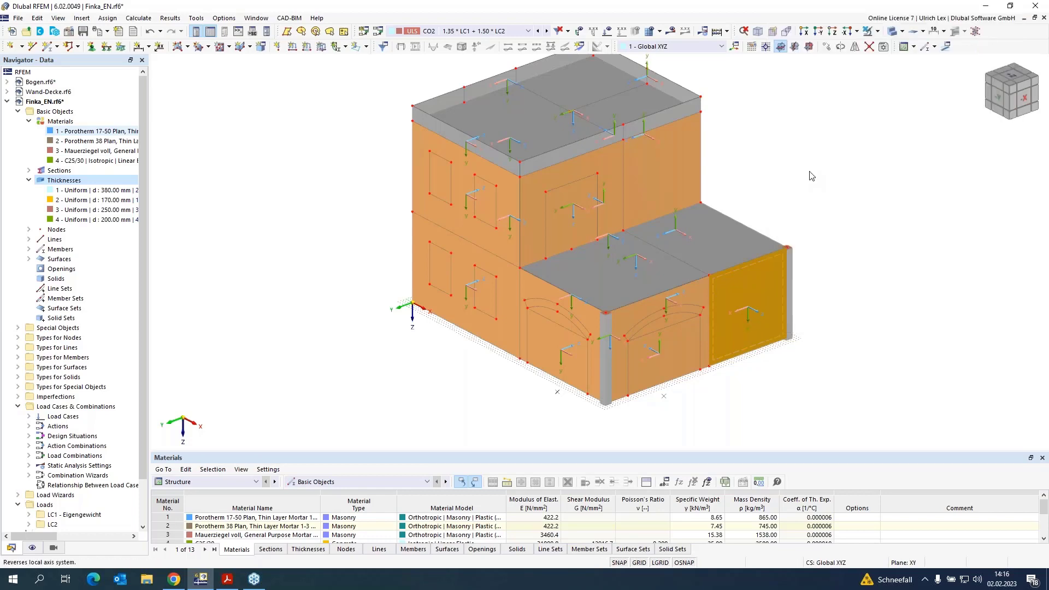
{"action": "left_click", "coordinate": [884, 296]}
Step: Reverse the local axis system of the interior ground-floor wall between the main building and the lower part, using the wireframe display
{"action": "middle_click_drag", "start_coordinate": [882, 291], "coordinate": [312, 266], "text": "ctrl"}
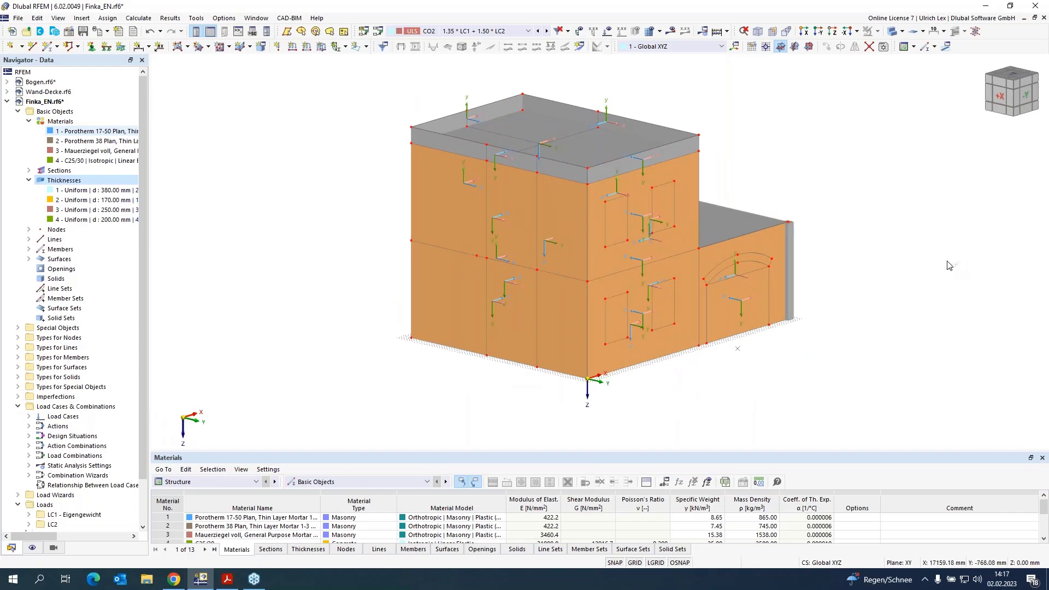
{"action": "middle_click_drag", "start_coordinate": [875, 266], "coordinate": [793, 276], "text": "ctrl"}
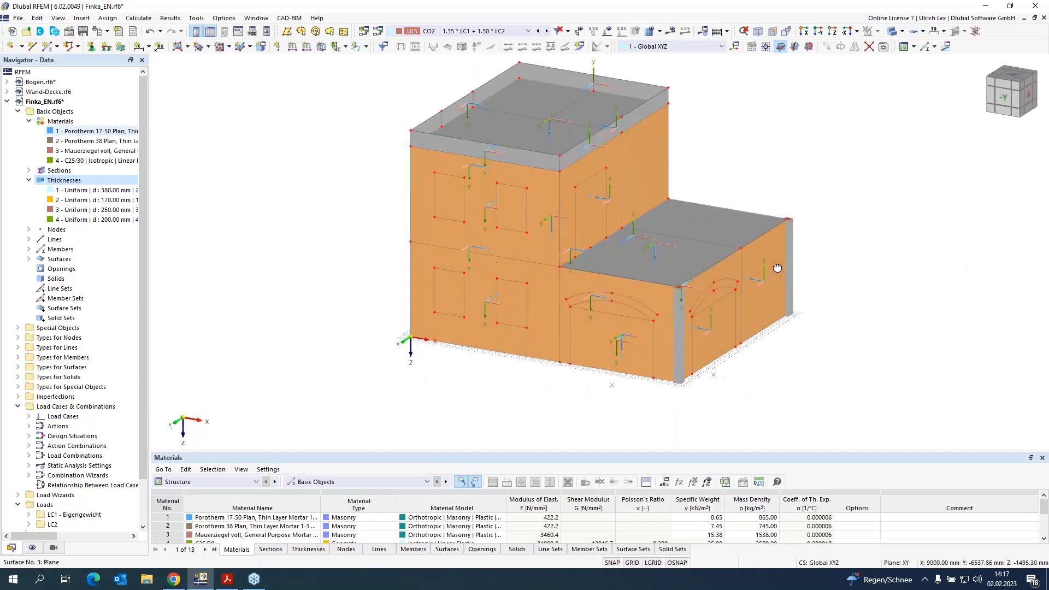
{"action": "left_click", "coordinate": [893, 32]}
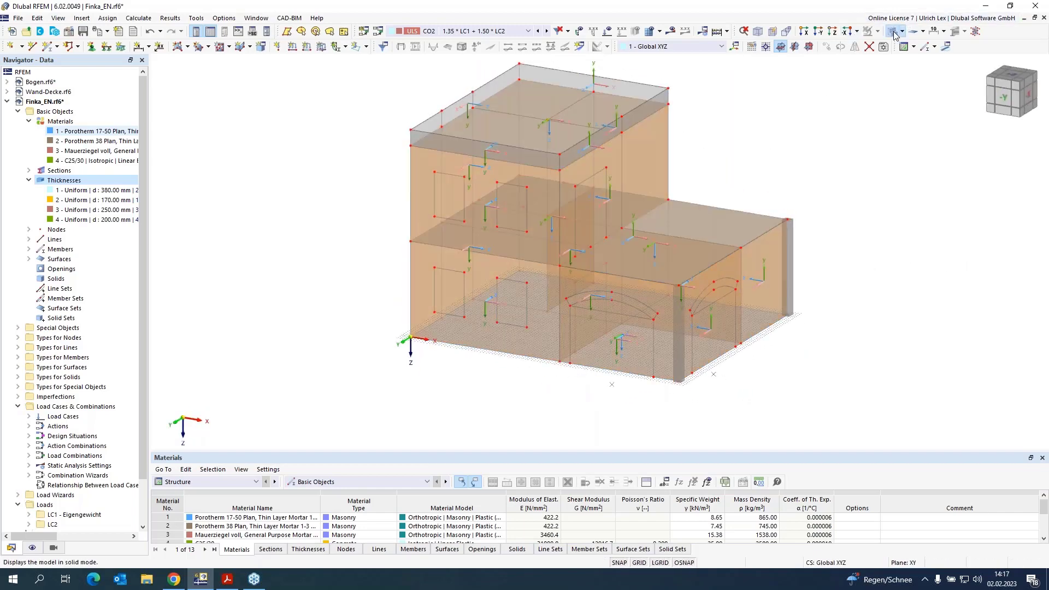
{"action": "left_click", "coordinate": [895, 35]}
{"action": "middle_click_drag", "start_coordinate": [752, 323], "coordinate": [611, 282], "text": "ctrl"}
{"action": "scroll", "coordinate": [610, 283], "scroll_direction": "up", "scroll_amount": 3}
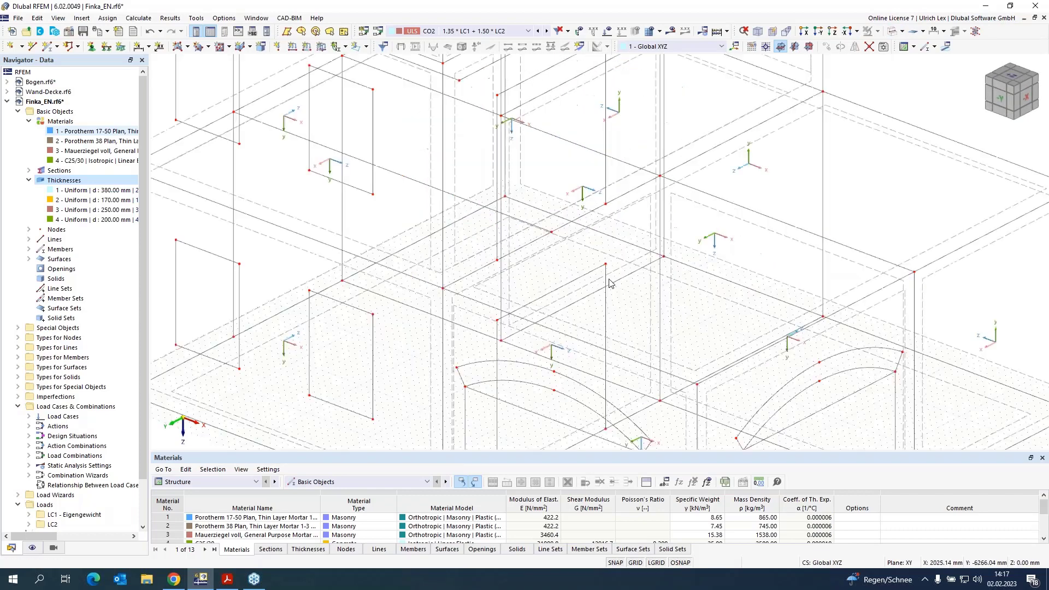
{"action": "scroll", "coordinate": [610, 283], "scroll_direction": "up", "scroll_amount": 2}
{"action": "right_click", "coordinate": [657, 303]}
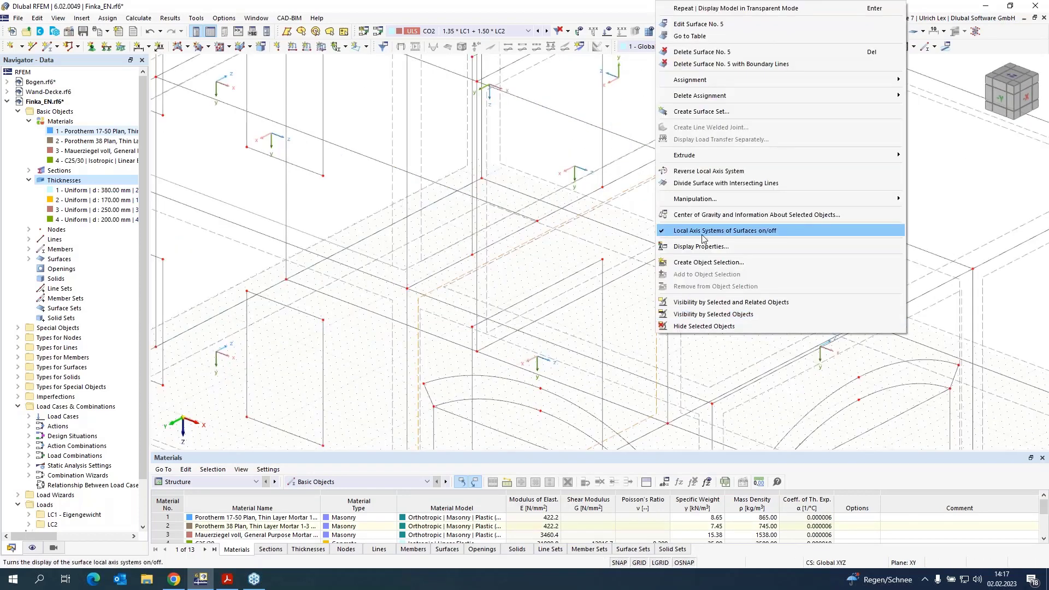
{"action": "left_click", "coordinate": [703, 172]}
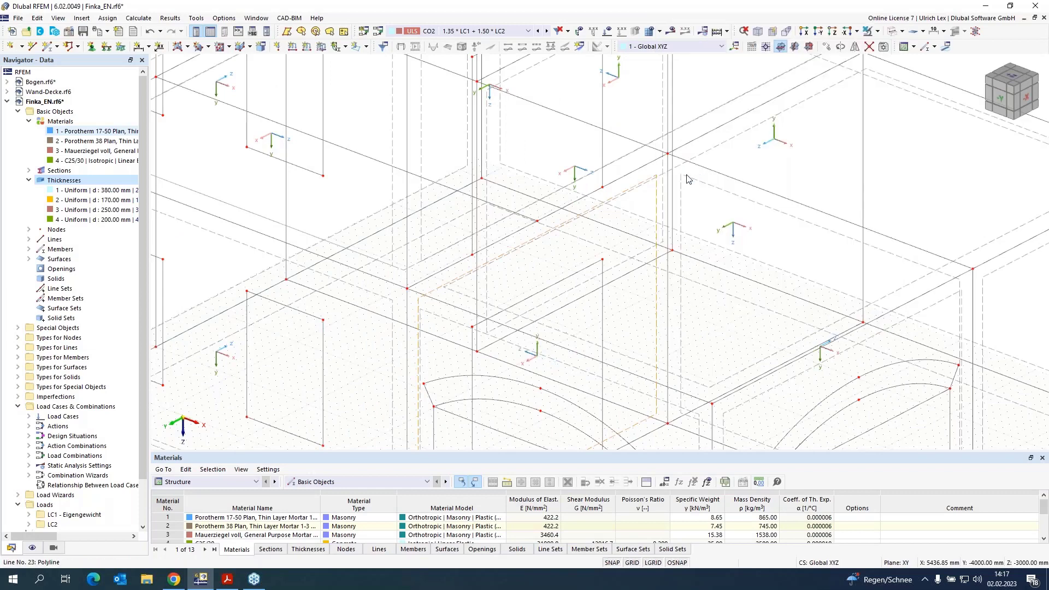
Step: Return the whole model to the opaque solid display
{"action": "scroll", "coordinate": [579, 234], "scroll_direction": "down", "scroll_amount": 5}
{"action": "scroll", "coordinate": [579, 235], "scroll_direction": "down", "scroll_amount": 1}
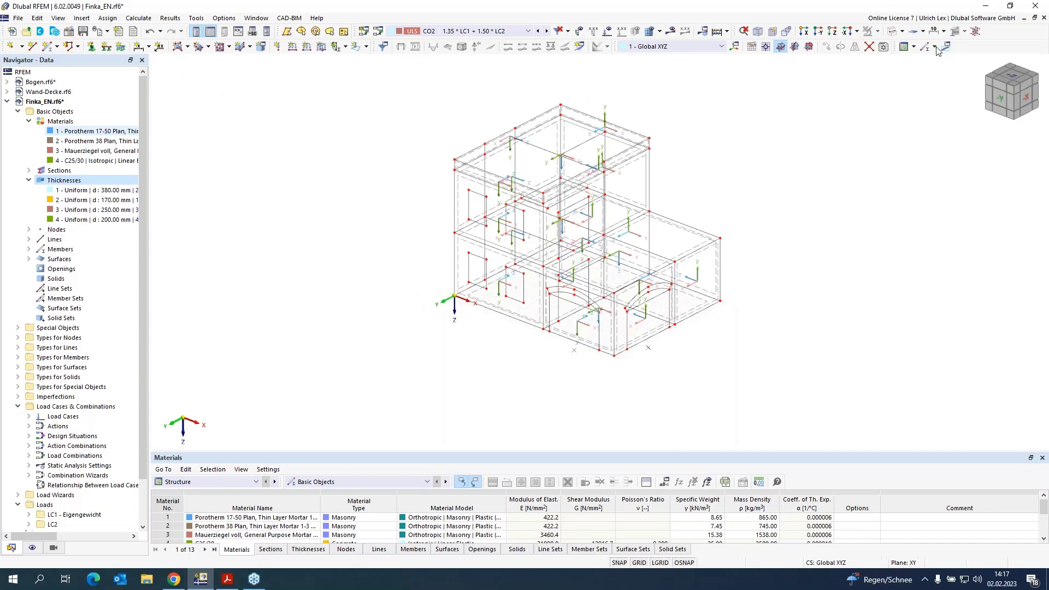
{"action": "left_click", "coordinate": [893, 31]}
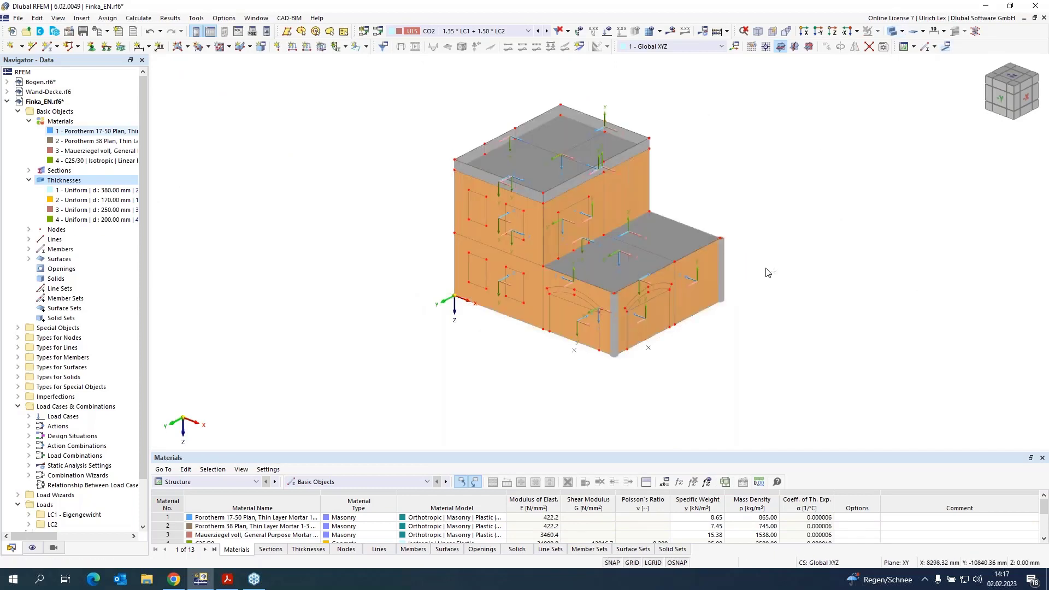
{"action": "mouse_move", "coordinate": [755, 276]}
{"action": "middle_mouse_down", "text": "ctrl"}
{"action": "mouse_move", "coordinate": [777, 271]}
{"action": "mouse_move", "coordinate": [765, 269]}
{"action": "middle_mouse_up", "text": "ctrl"}
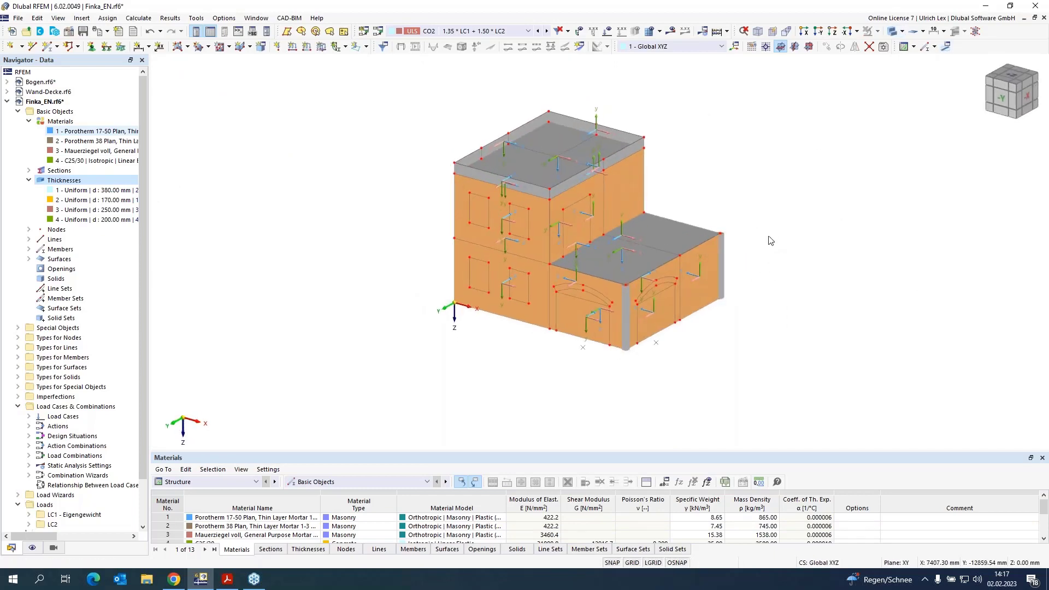
{"action": "scroll", "coordinate": [694, 182], "scroll_direction": "up", "scroll_amount": 2}
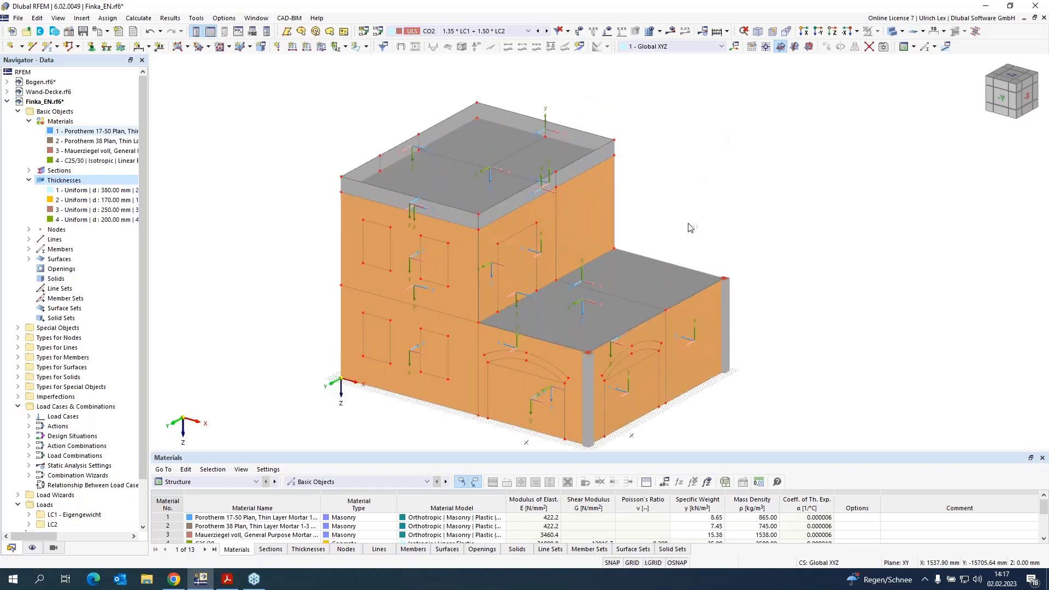
{"action": "middle_click_drag", "start_coordinate": [688, 228], "coordinate": [700, 214], "text": "ctrl"}
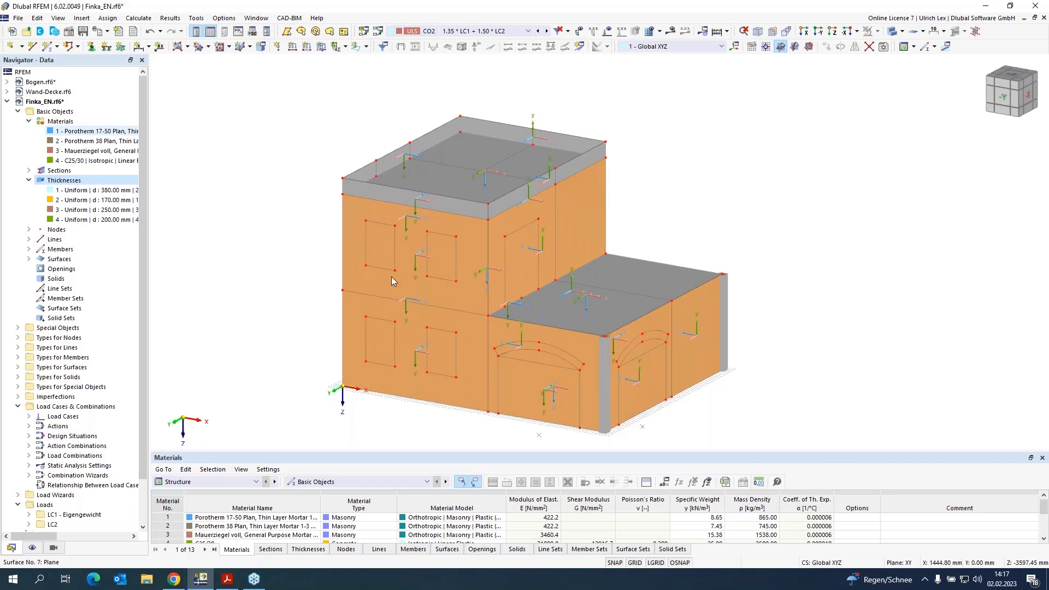
Step: Create openings graphically from the boundary lines of the four windows in the two-storey front wall
{"action": "left_click", "coordinate": [229, 47]}
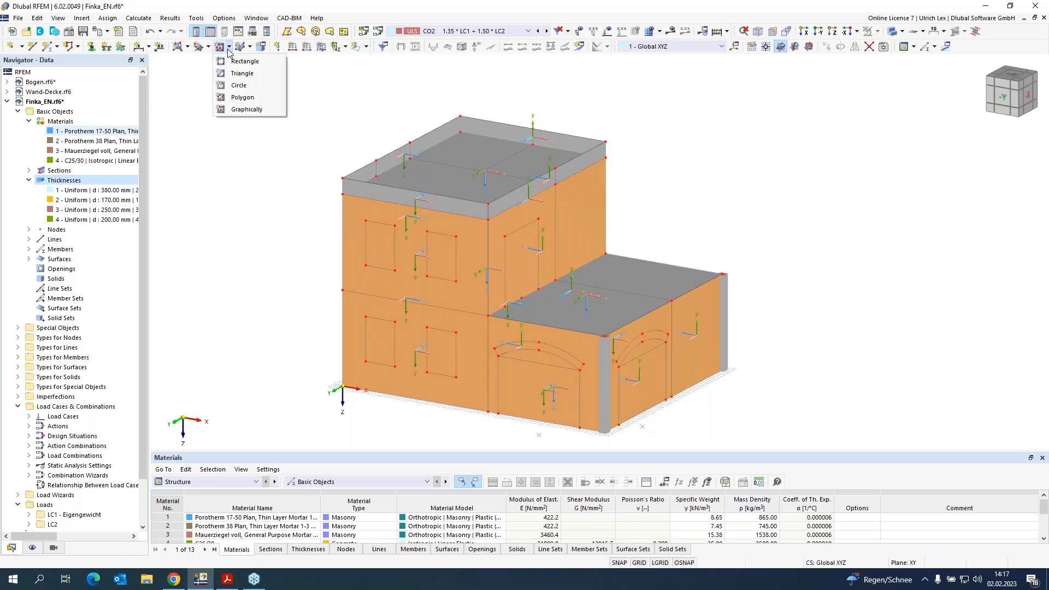
{"action": "left_click", "coordinate": [247, 110]}
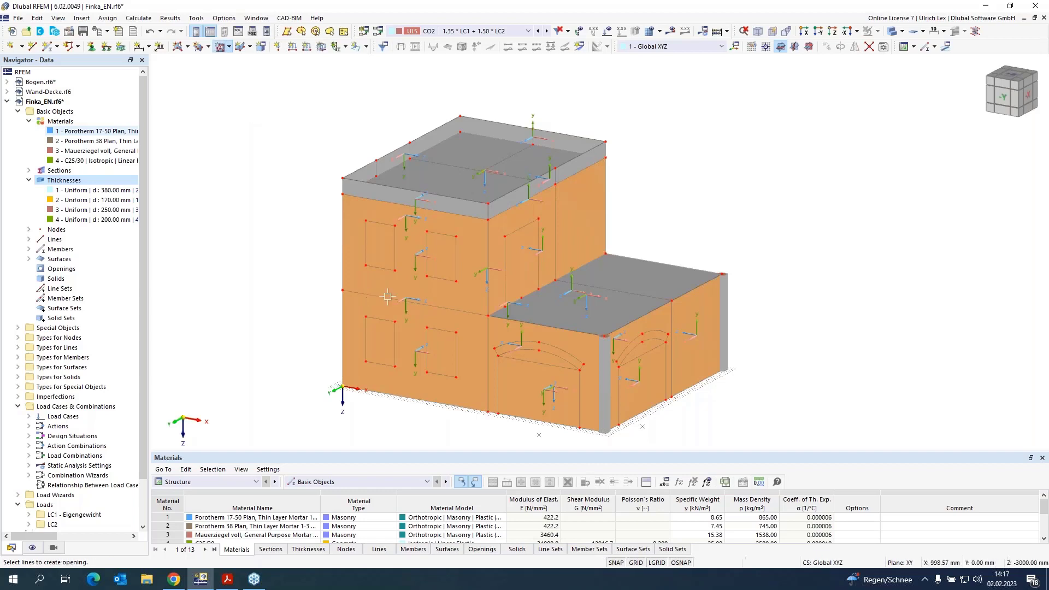
{"action": "scroll", "coordinate": [387, 275], "scroll_direction": "up", "scroll_amount": 3}
{"action": "left_click", "coordinate": [377, 249]}
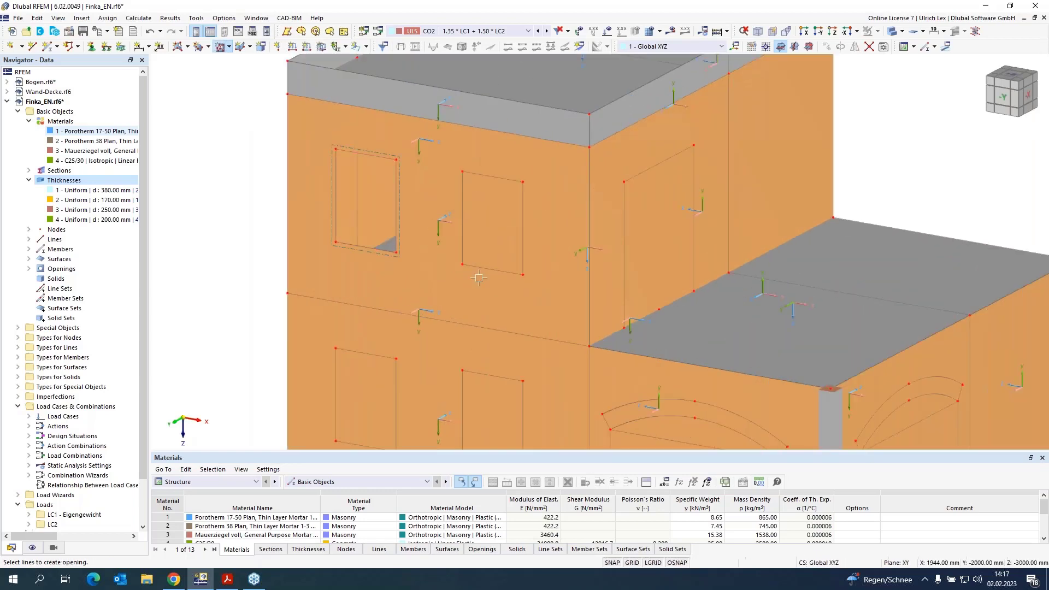
{"action": "left_click", "coordinate": [490, 269]}
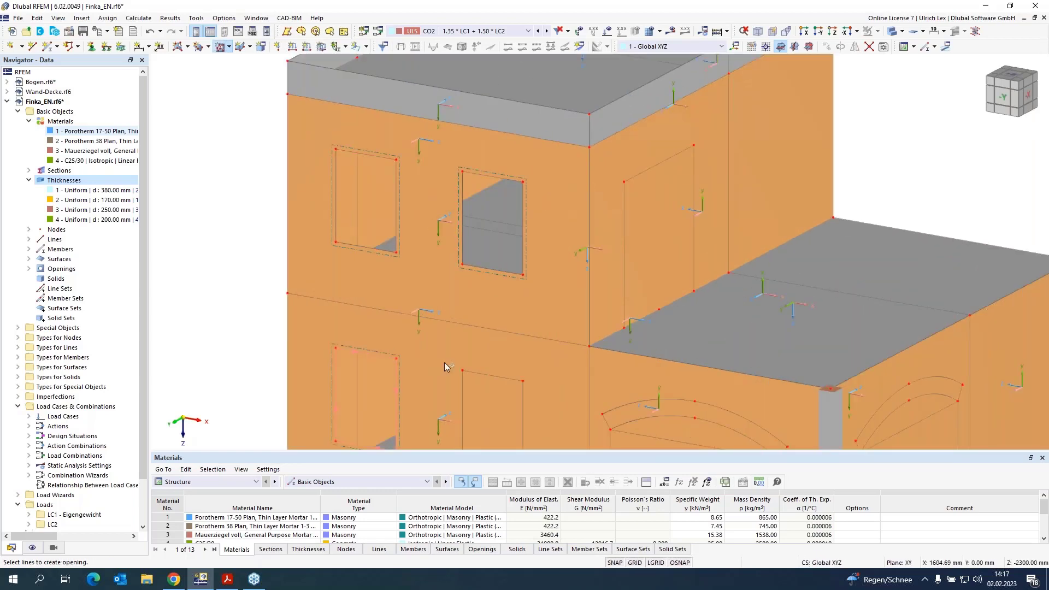
{"action": "left_click", "coordinate": [478, 372]}
{"action": "scroll", "coordinate": [536, 218], "scroll_direction": "down", "scroll_amount": 4}
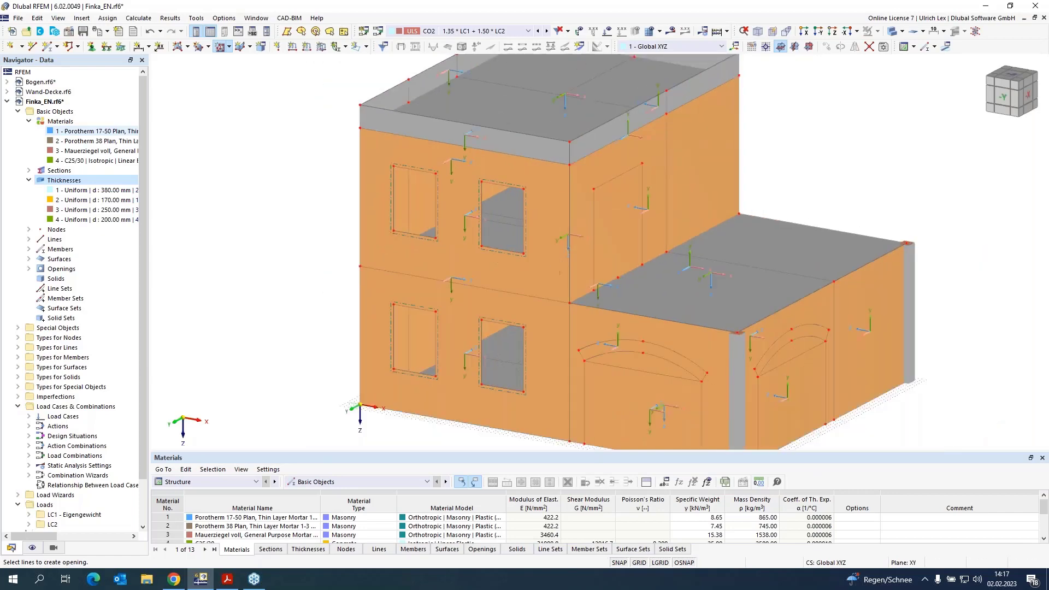
Step: Create the door opening in the upper-floor wall facing the lower roof from its boundary lines
{"action": "scroll", "coordinate": [625, 277], "scroll_direction": "up", "scroll_amount": 4}
{"action": "left_click", "coordinate": [574, 261]}
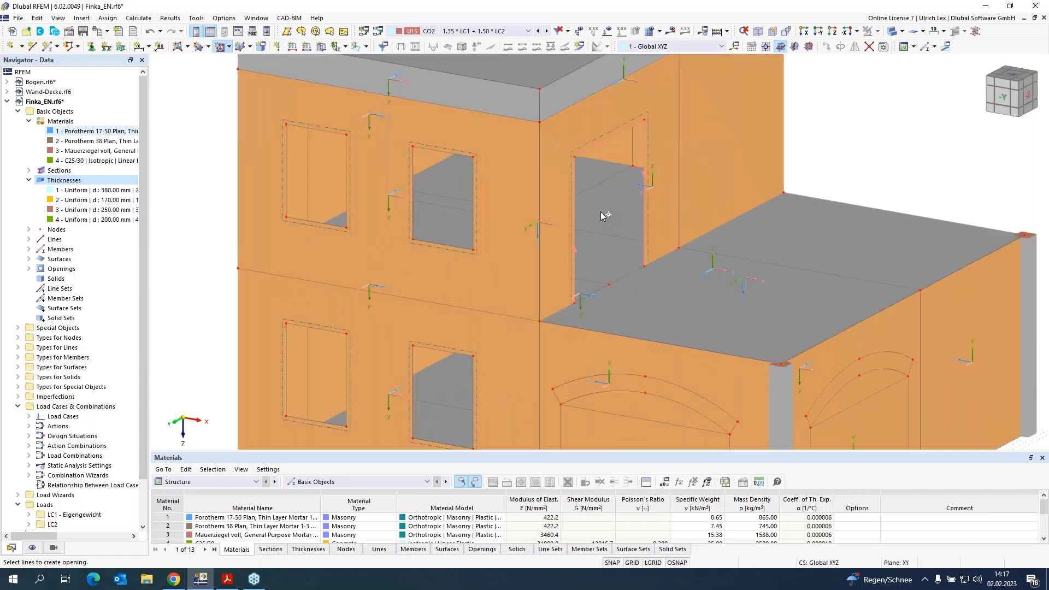
{"action": "scroll", "coordinate": [597, 119], "scroll_direction": "down", "scroll_amount": 2}
{"action": "scroll", "coordinate": [597, 117], "scroll_direction": "down", "scroll_amount": 1}
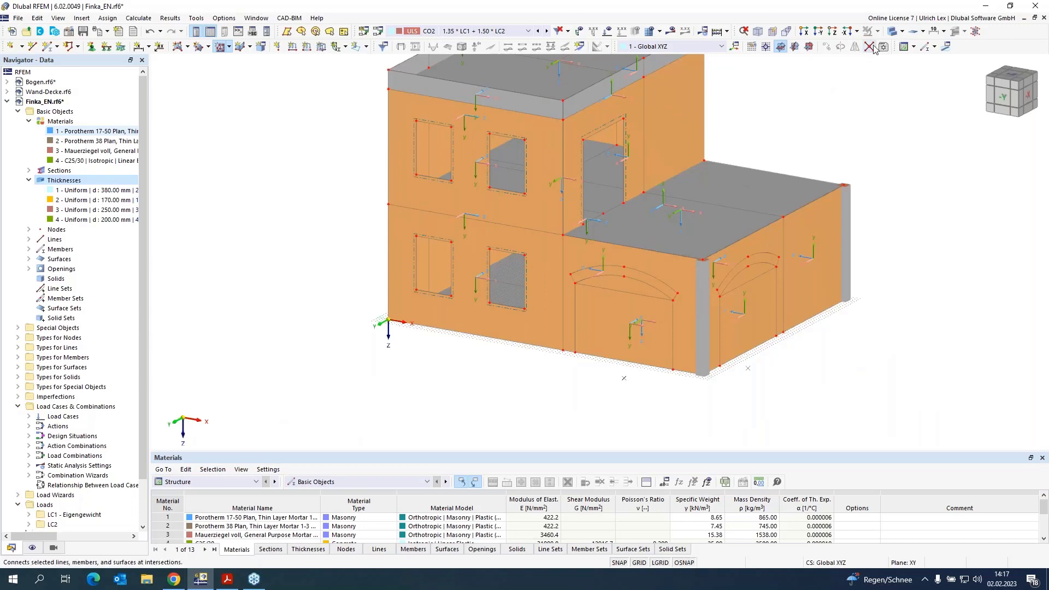
Step: Switch to transparent display and create the front arched opening of the lower part from its side, outer arch and base lines
{"action": "left_click", "coordinate": [892, 32]}
{"action": "scroll", "coordinate": [607, 328], "scroll_direction": "up", "scroll_amount": 2}
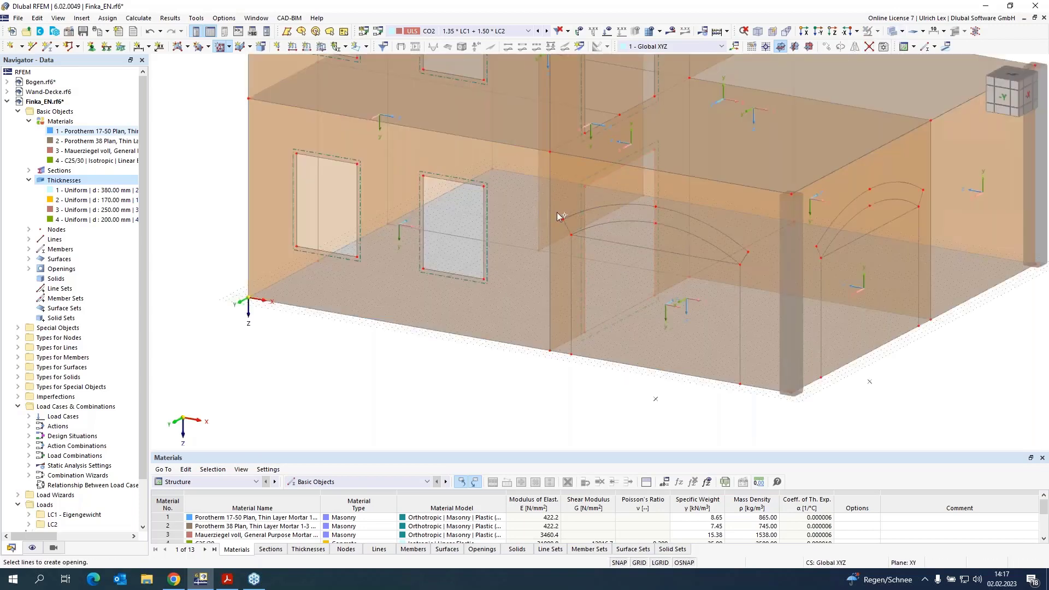
{"action": "scroll", "coordinate": [559, 216], "scroll_direction": "up", "scroll_amount": 3}
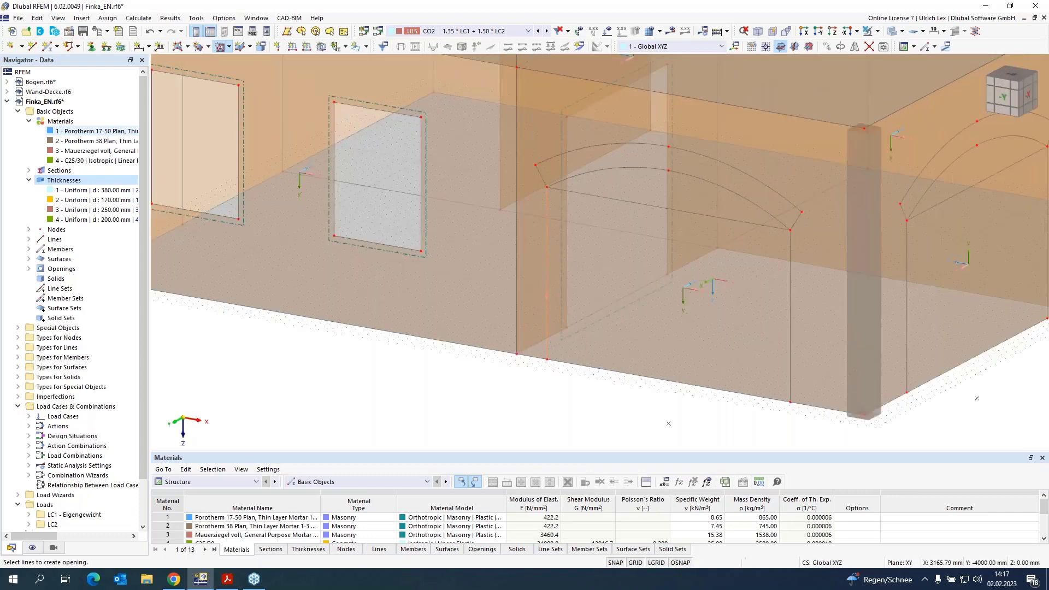
{"action": "left_click", "coordinate": [547, 218]}
{"action": "left_click", "coordinate": [541, 177]}
{"action": "left_click", "coordinate": [638, 144]}
{"action": "left_click", "coordinate": [796, 221]}
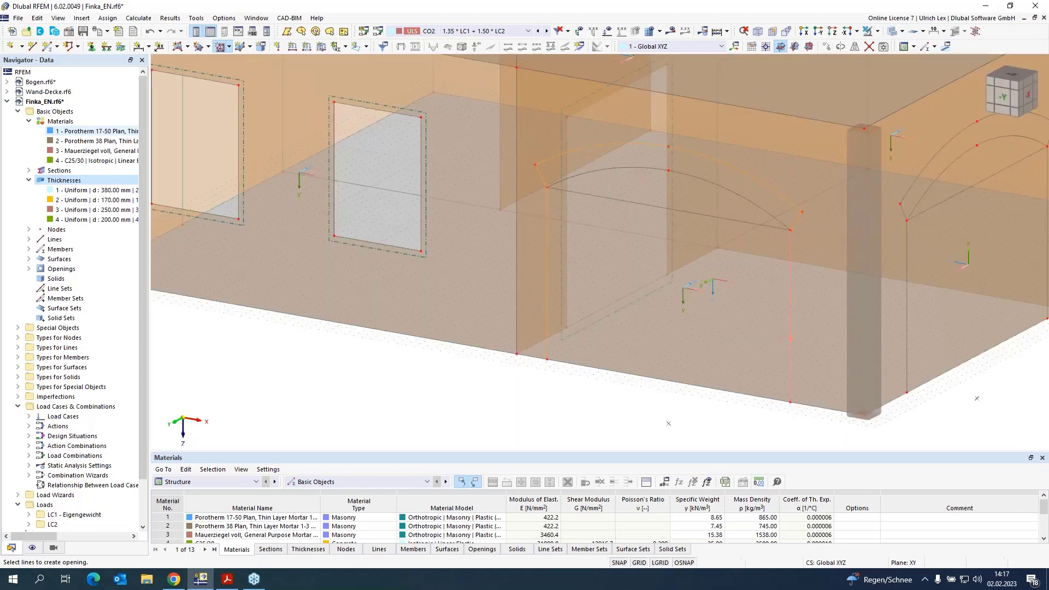
{"action": "left_click", "coordinate": [684, 381]}
{"action": "scroll", "coordinate": [700, 355], "scroll_direction": "down", "scroll_amount": 4}
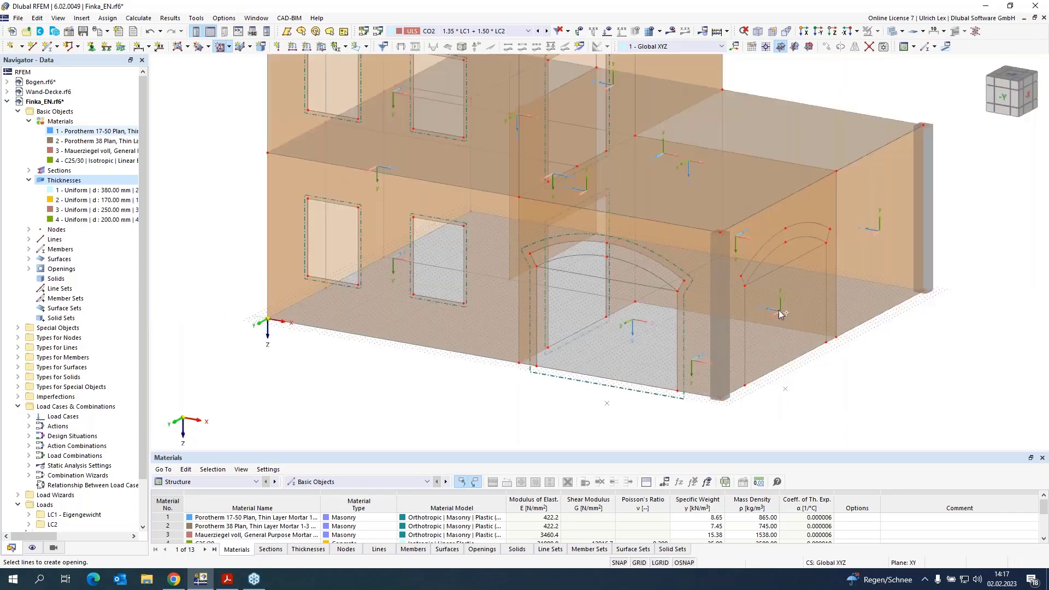
Step: Create the second arched opening in the lower part's side wall from its side, outer arch and base lines
{"action": "scroll", "coordinate": [720, 326], "scroll_direction": "up", "scroll_amount": 4}
{"action": "left_click", "coordinate": [720, 326]}
{"action": "left_click", "coordinate": [716, 260]}
{"action": "left_click", "coordinate": [766, 189]}
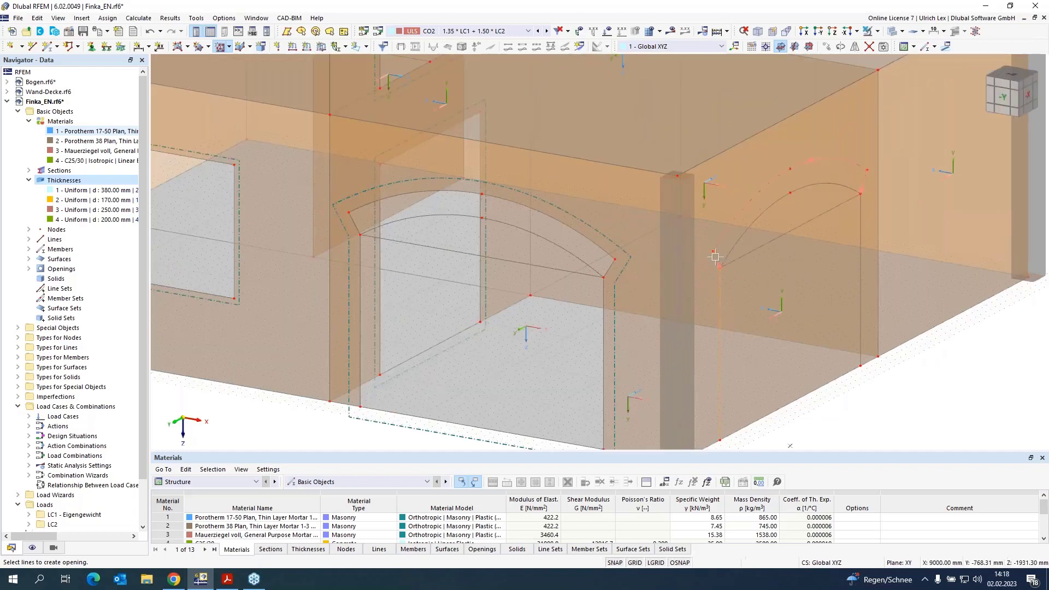
{"action": "left_click", "coordinate": [864, 183]}
{"action": "left_click", "coordinate": [862, 223]}
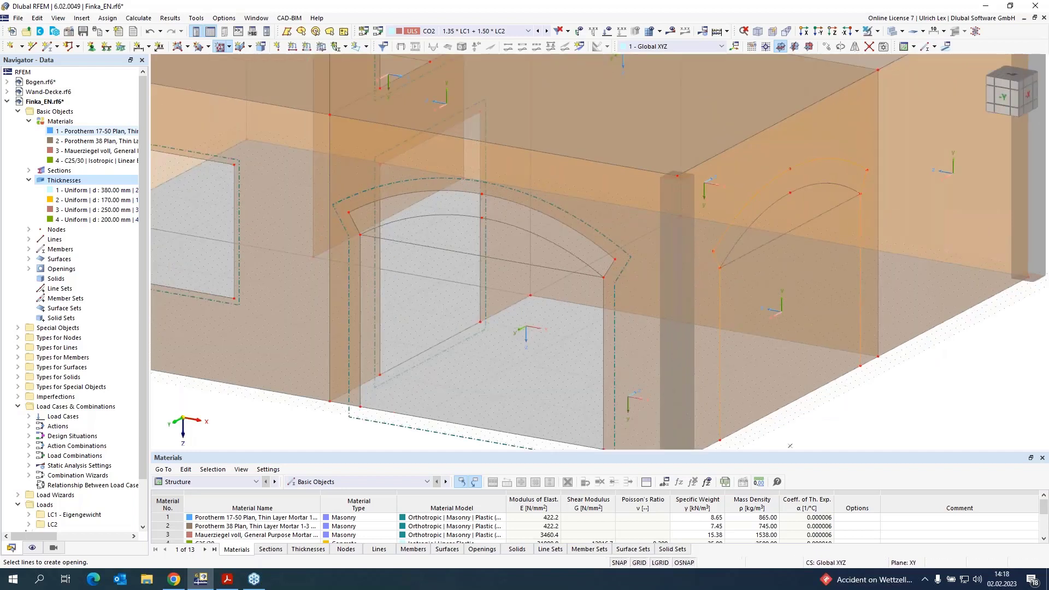
{"action": "left_click", "coordinate": [840, 375]}
{"action": "scroll", "coordinate": [839, 350], "scroll_direction": "down", "scroll_amount": 5}
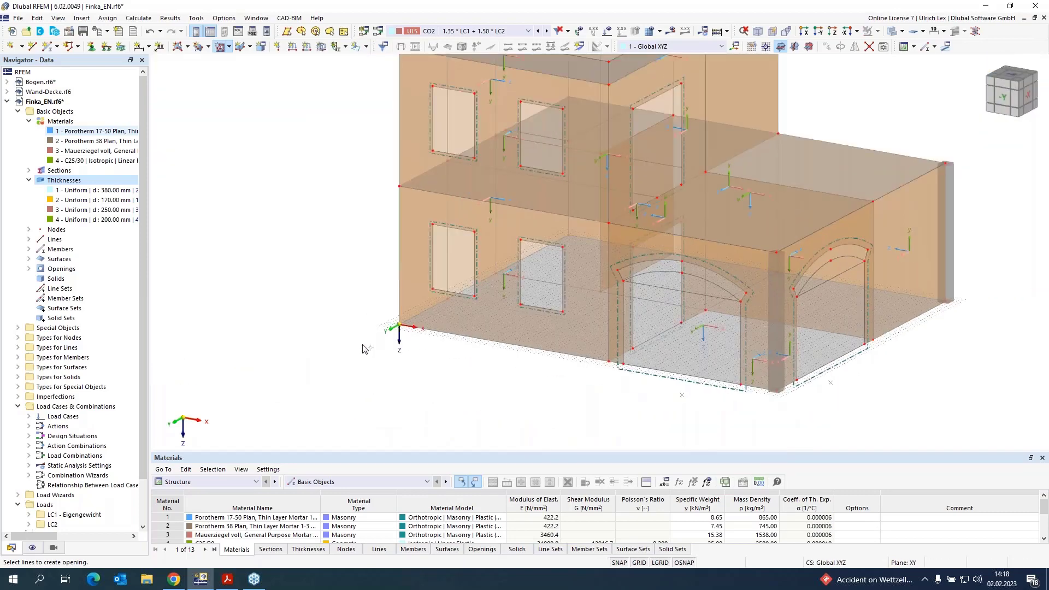
{"action": "key", "text": "Escape"}
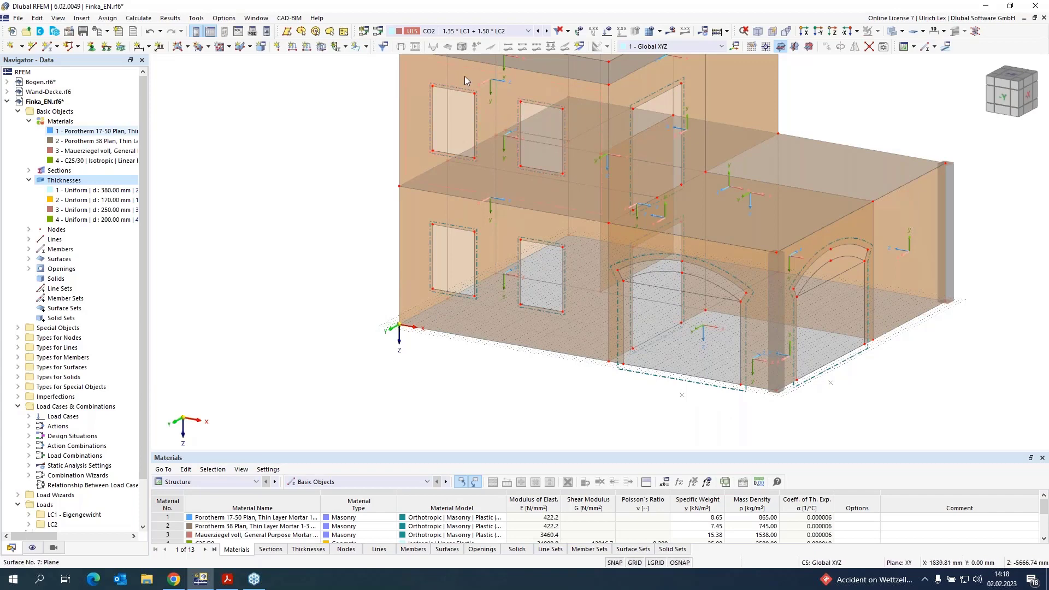
Step: Edit the head lines of the four front-wall windows together and start a new beam member on them
{"action": "scroll", "coordinate": [431, 205], "scroll_direction": "down", "scroll_amount": 1}
{"action": "scroll", "coordinate": [486, 87], "scroll_direction": "up", "scroll_amount": 2}
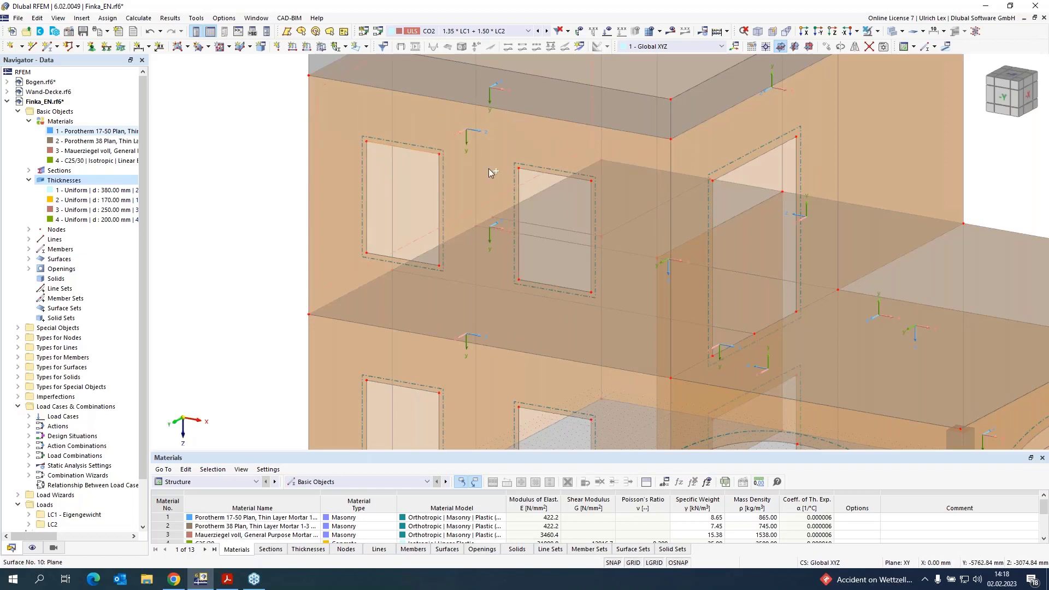
{"action": "double_click", "coordinate": [544, 411]}
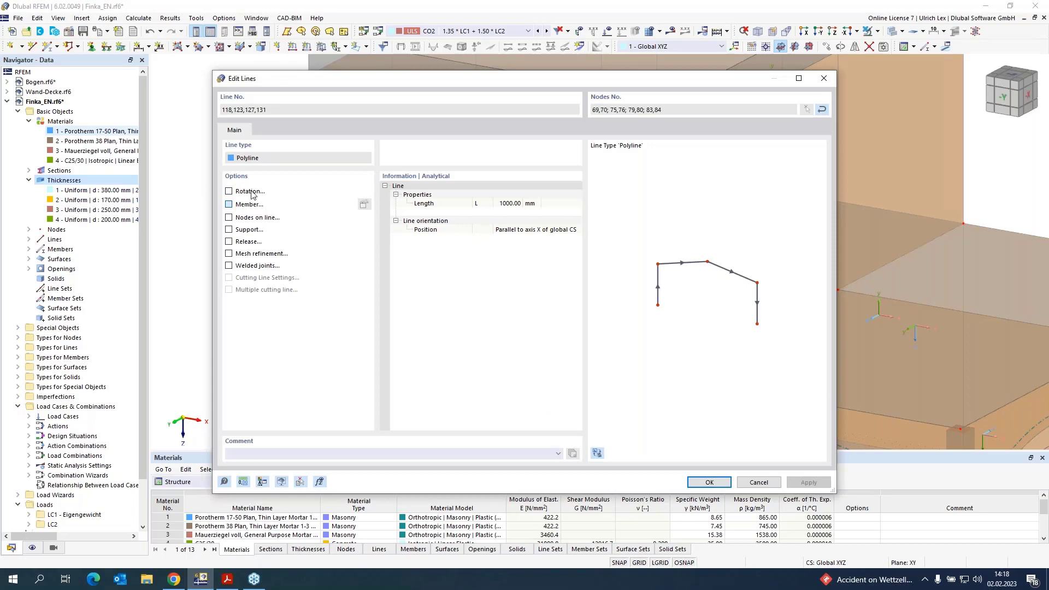
{"action": "left_click", "coordinate": [288, 206]}
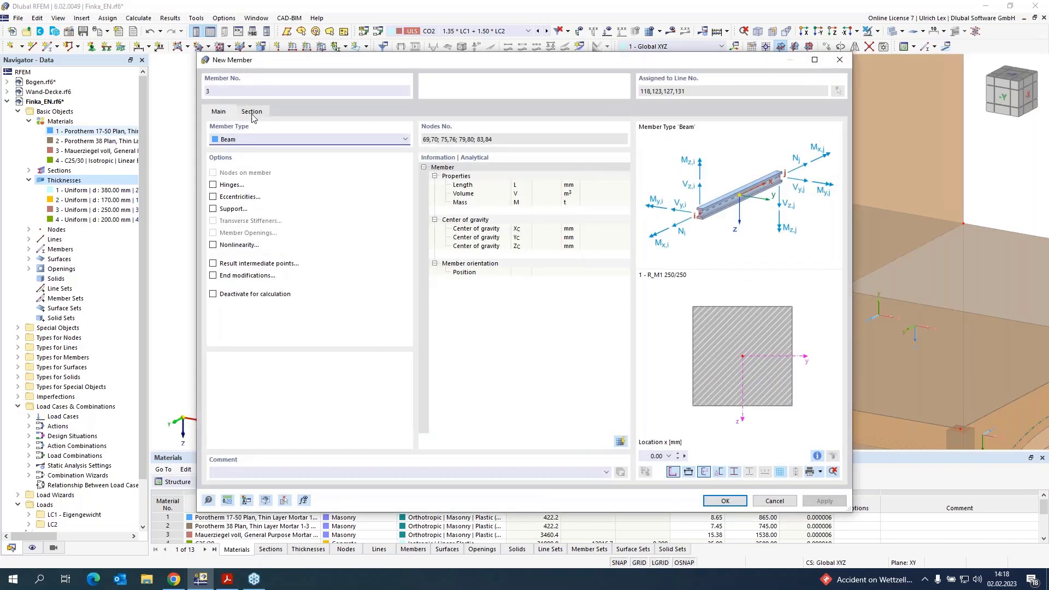
{"action": "left_click", "coordinate": [252, 111]}
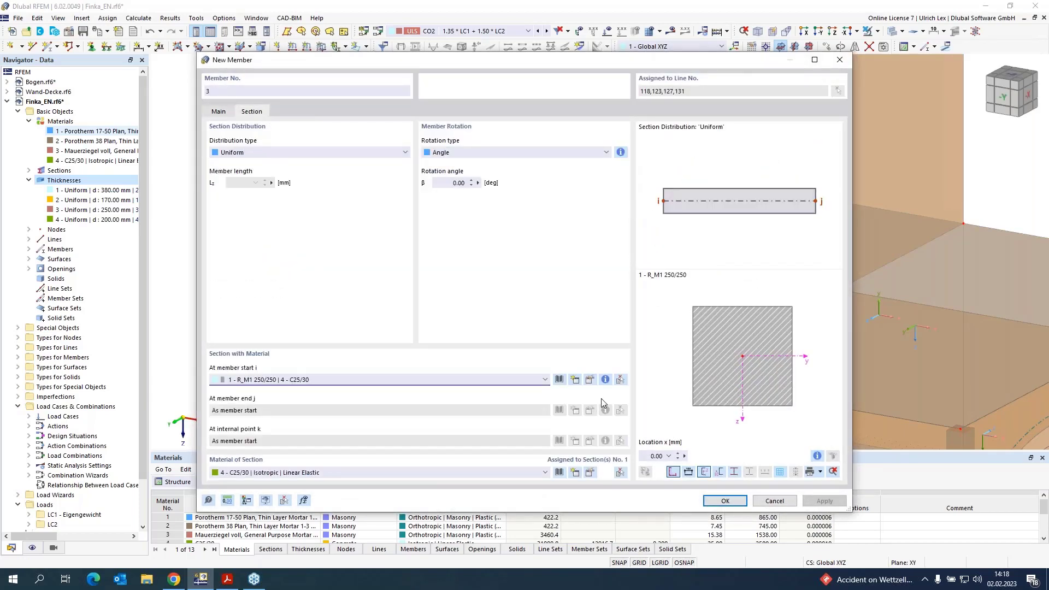
Step: Create a massive rectangular C25/30 section 300 mm wide and 50 mm high and assign it to the four window lintel beams
{"action": "left_click", "coordinate": [578, 380]}
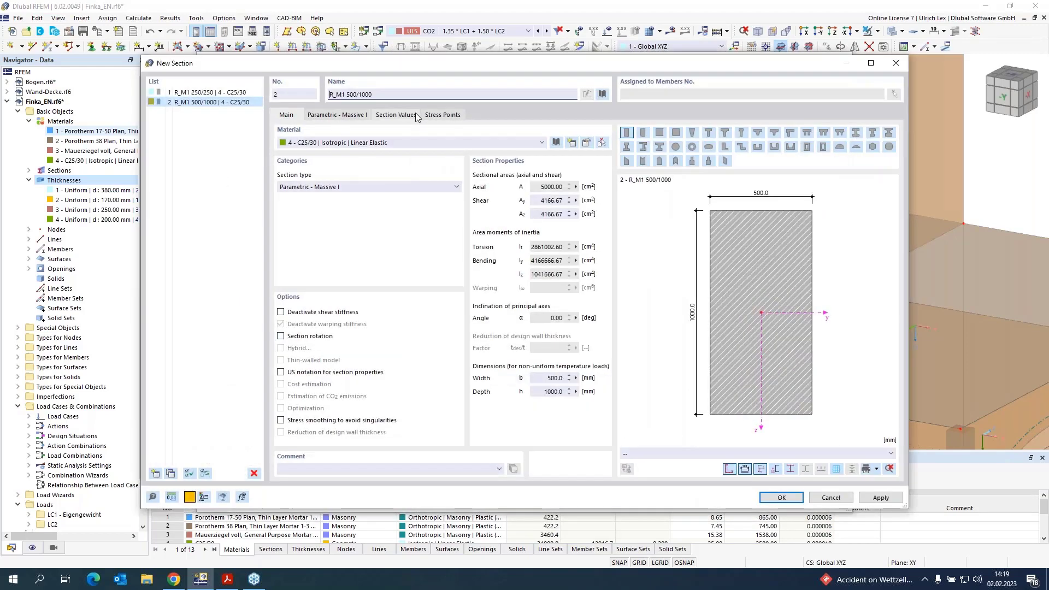
{"action": "left_click", "coordinate": [338, 115]}
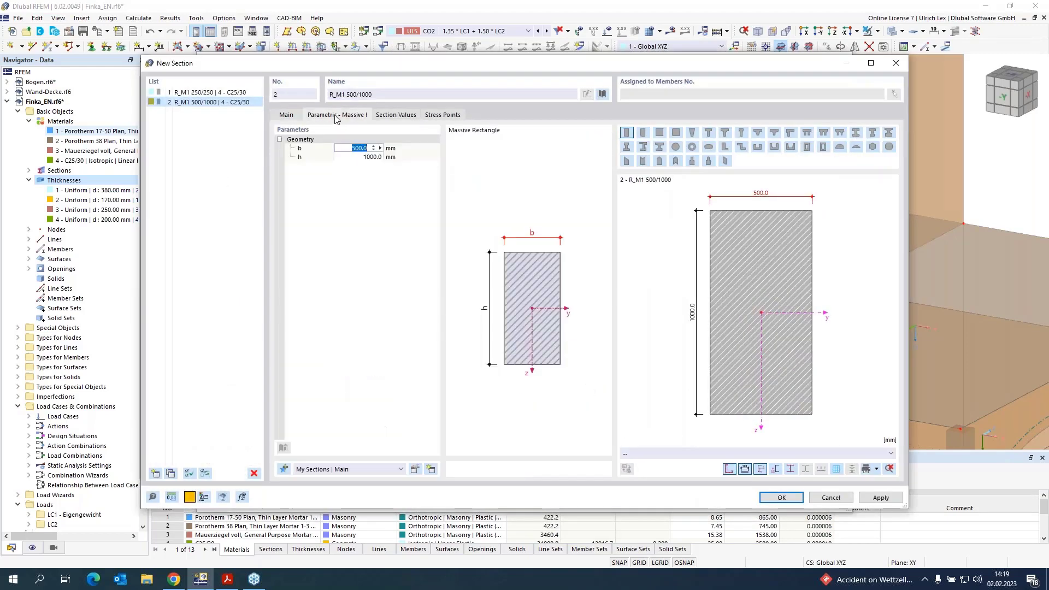
{"action": "double_click", "coordinate": [359, 148]}
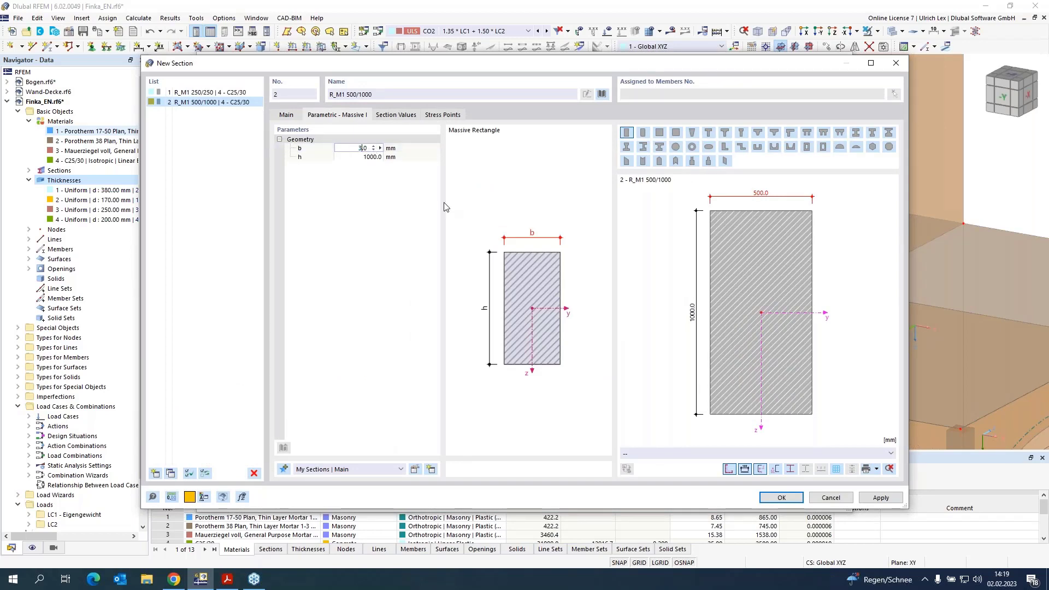
{"action": "type", "text": "300.0"}
{"action": "key", "text": "Tab"}
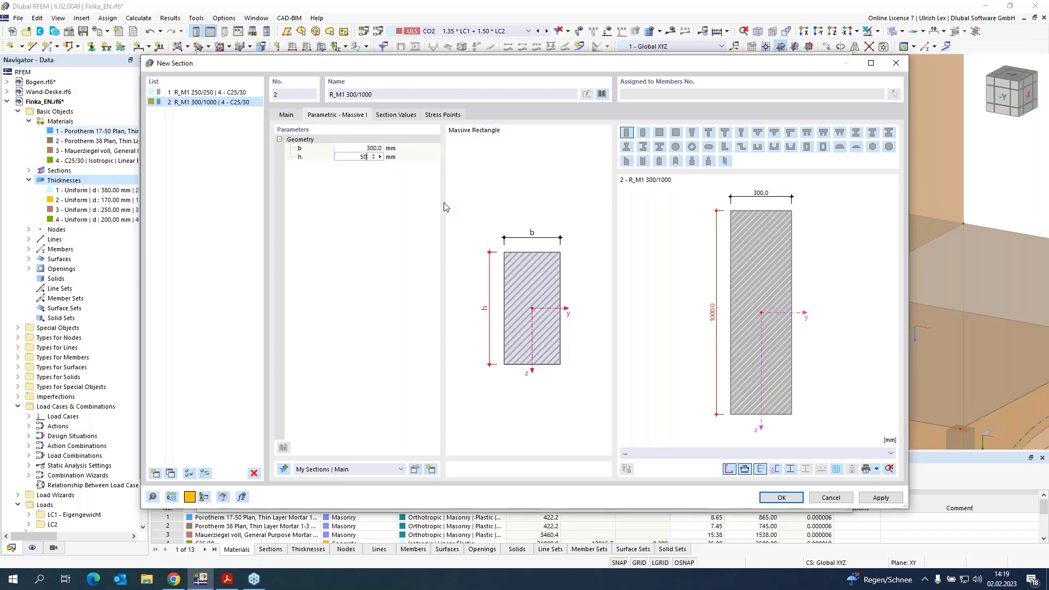
{"action": "key", "text": "Return"}
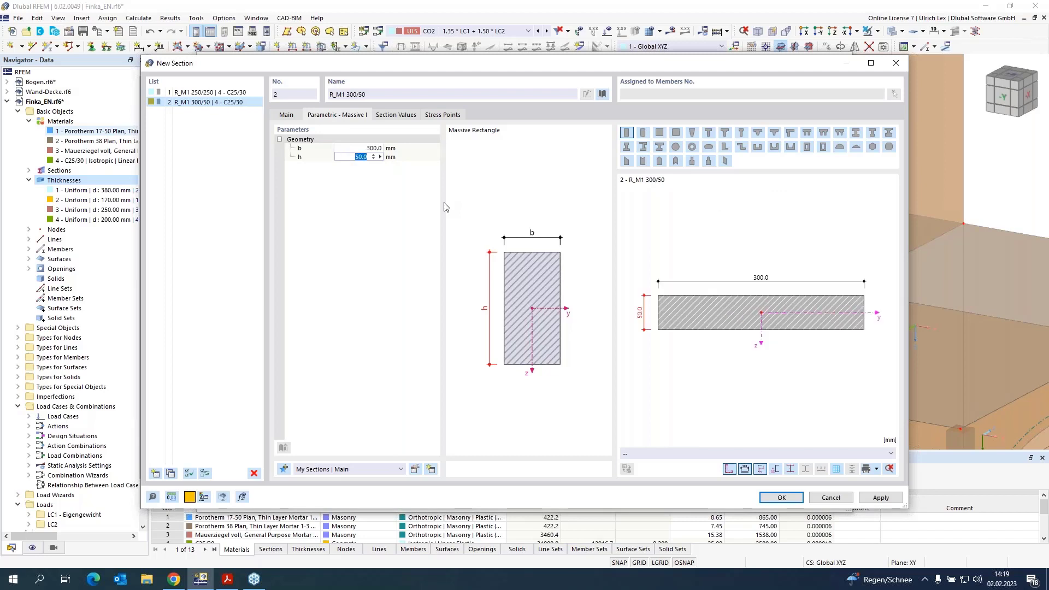
{"action": "left_click", "coordinate": [782, 499]}
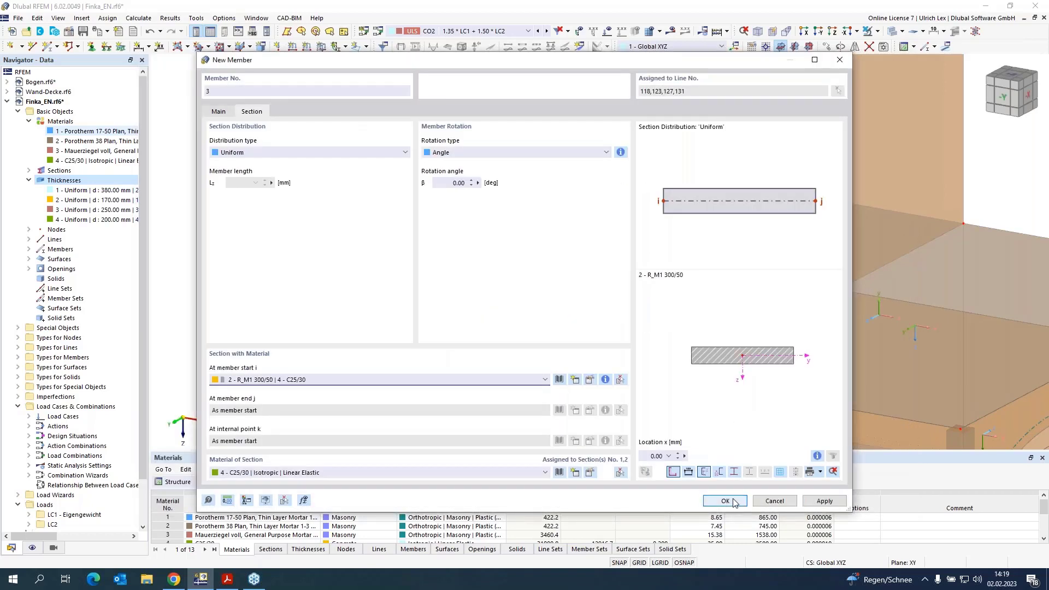
{"action": "left_click", "coordinate": [735, 501]}
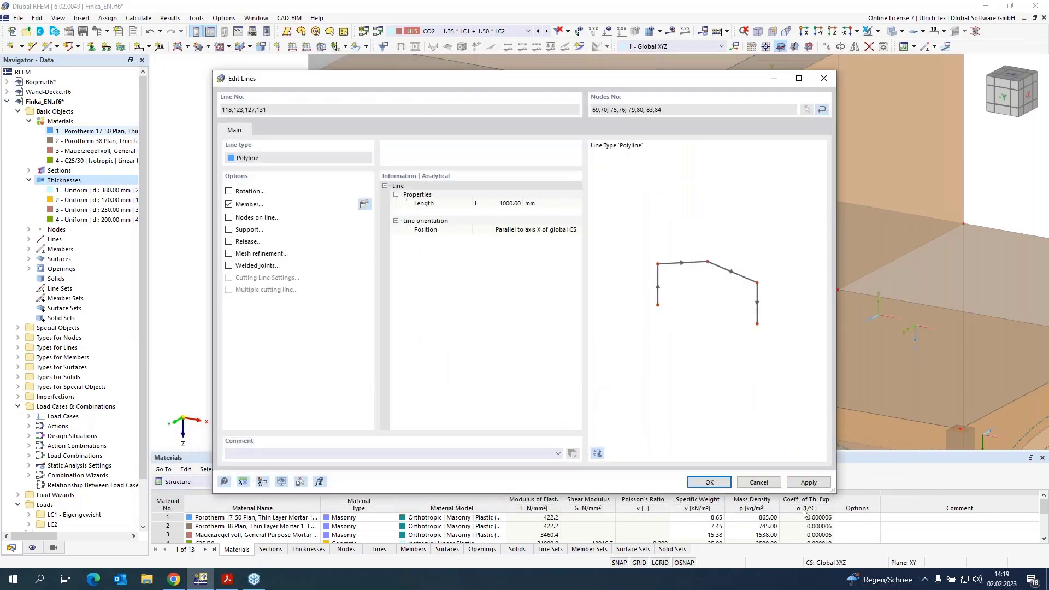
{"action": "left_click", "coordinate": [696, 484]}
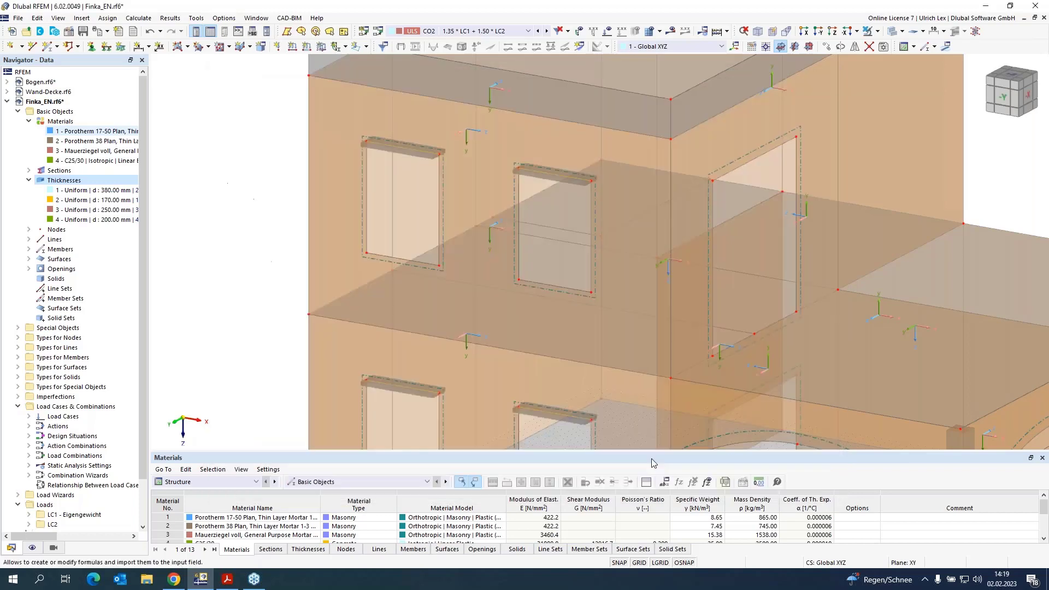
Step: Isolate the wall with the door openings between the two-storey and lower parts using visibility by selected and related objects
{"action": "scroll", "coordinate": [245, 206], "scroll_direction": "down", "scroll_amount": 3}
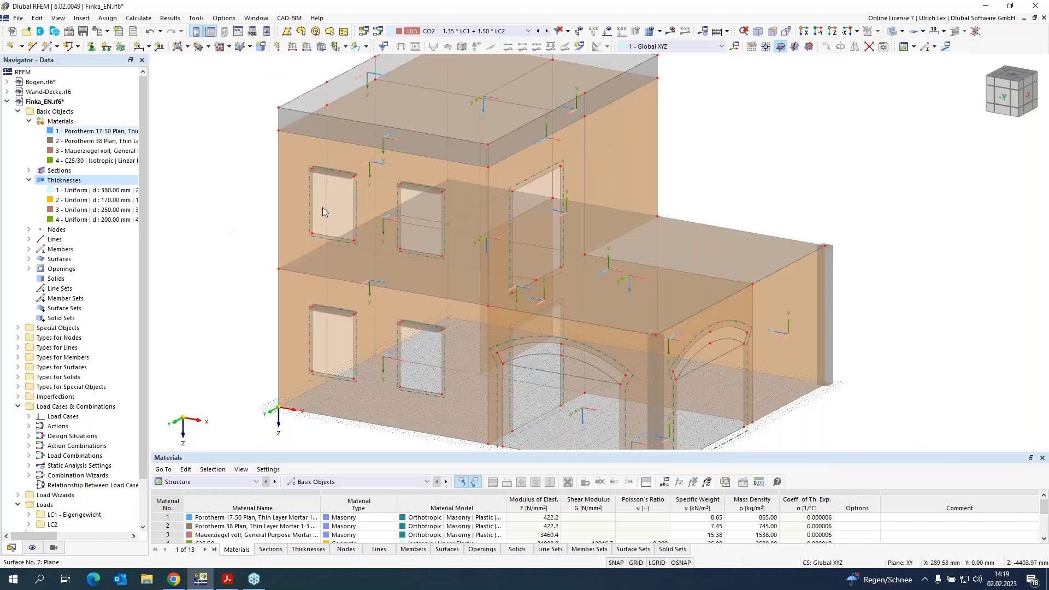
{"action": "middle_click_drag", "start_coordinate": [752, 189], "coordinate": [786, 143]}
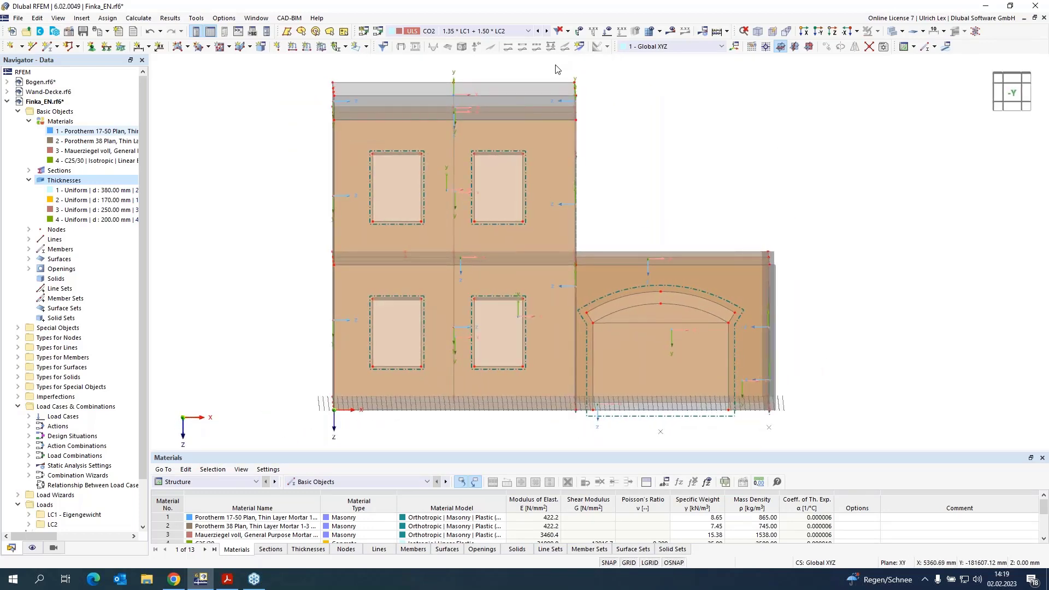
{"action": "left_click_drag", "start_coordinate": [561, 99], "coordinate": [582, 443]}
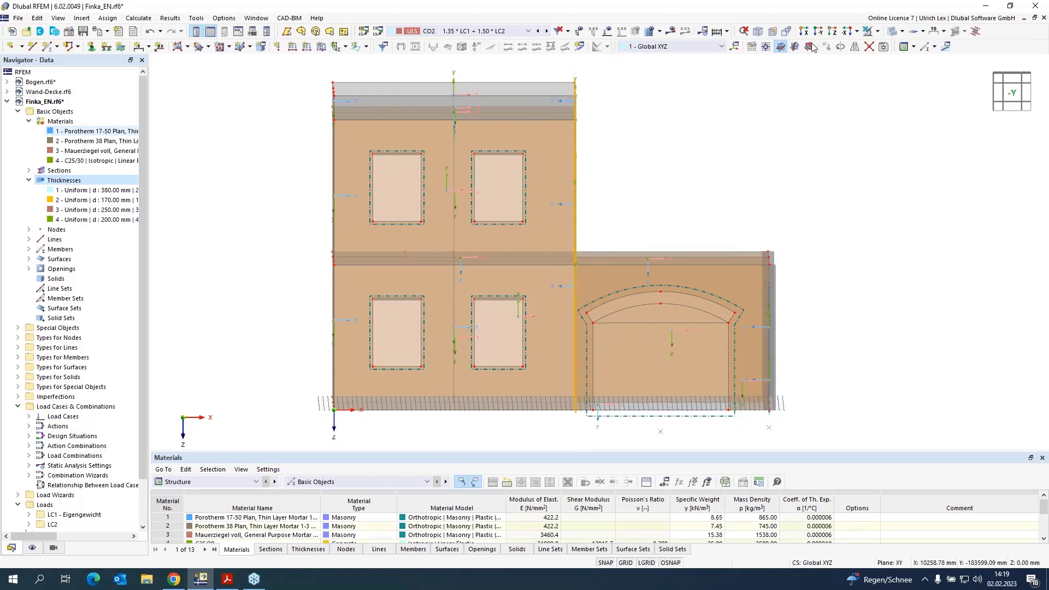
{"action": "left_click", "coordinate": [902, 31]}
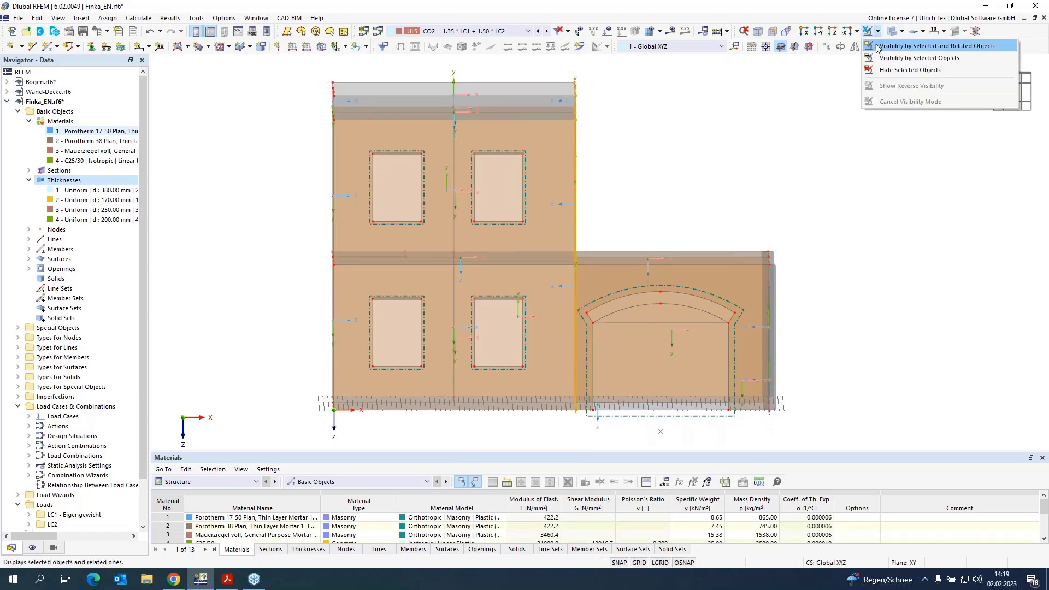
{"action": "left_click", "coordinate": [918, 42]}
{"action": "middle_click_drag", "start_coordinate": [839, 156], "coordinate": [690, 193], "text": "ctrl"}
{"action": "scroll", "coordinate": [468, 167], "scroll_direction": "up", "scroll_amount": 5}
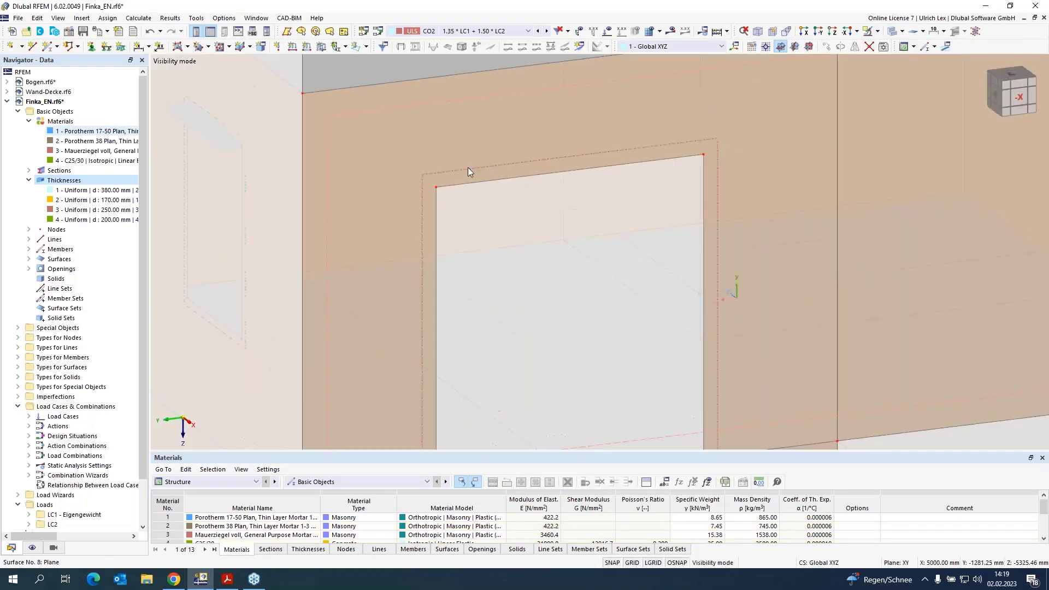
Step: Enable the parallel object snap and draw a 100 mm line extending the upper door's head line beyond its first upper corner
{"action": "right_click", "coordinate": [675, 563]}
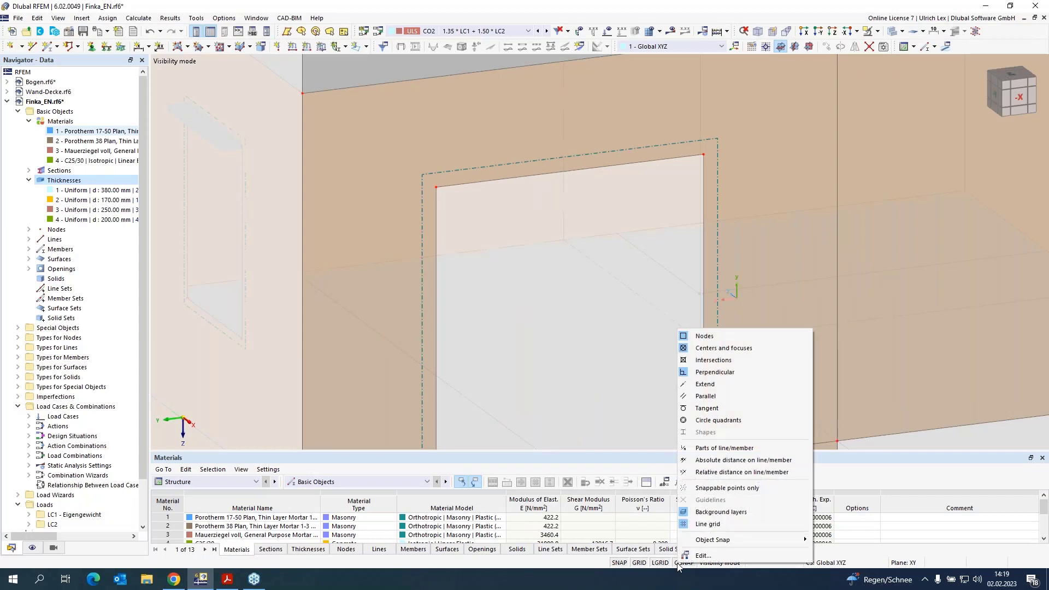
{"action": "left_click", "coordinate": [733, 397]}
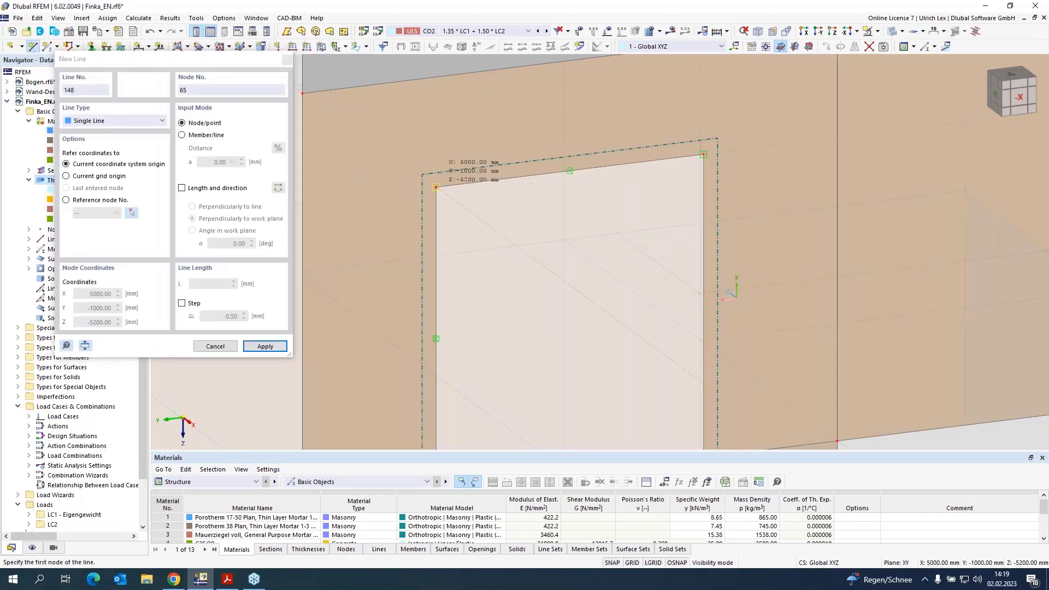
{"action": "left_click", "coordinate": [437, 187]}
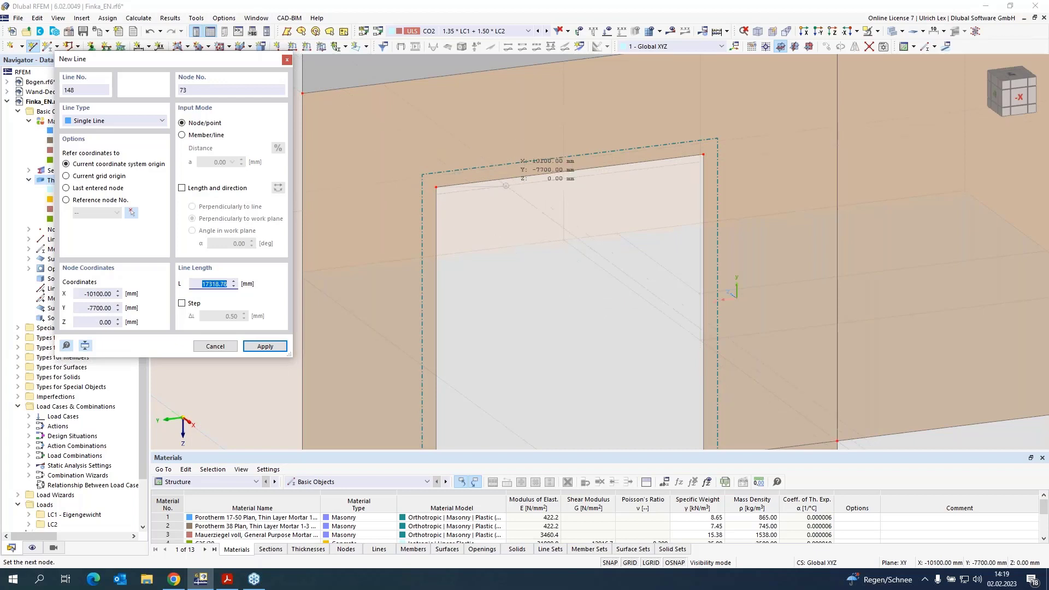
{"action": "scroll", "coordinate": [476, 179], "scroll_direction": "up", "scroll_amount": 2}
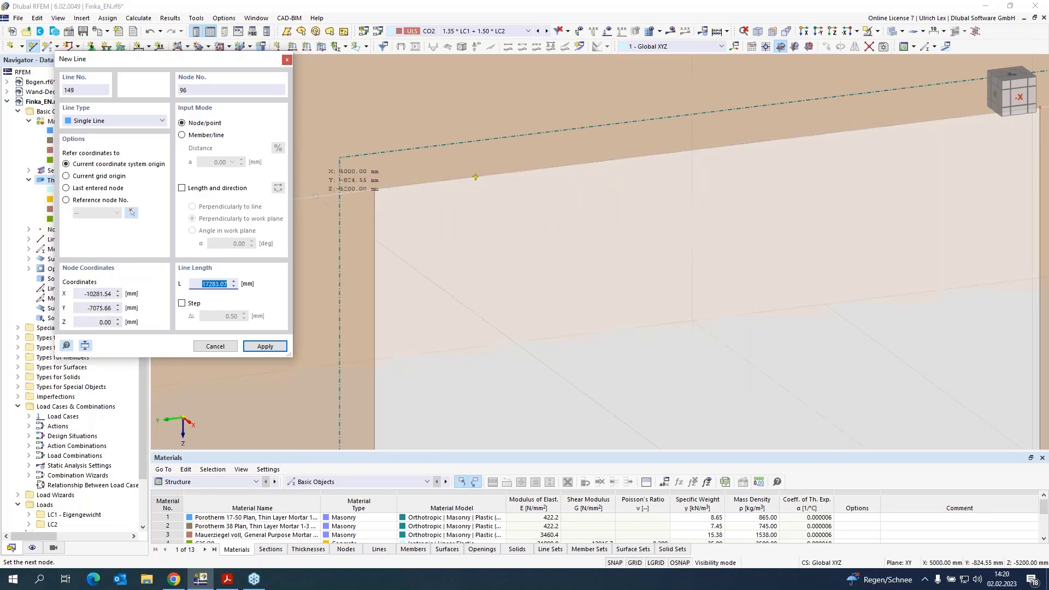
{"action": "left_click", "coordinate": [375, 189]}
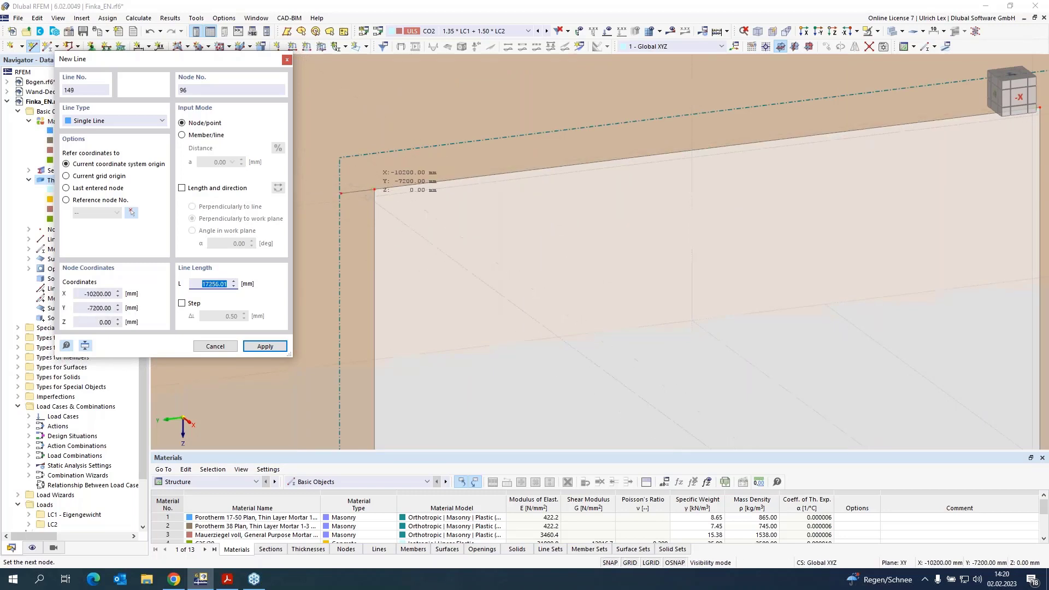
Step: Draw a 2100 mm line from the extension's outer end to the upper door's opposite upper corner
{"action": "scroll", "coordinate": [320, 255], "scroll_direction": "down", "scroll_amount": 2}
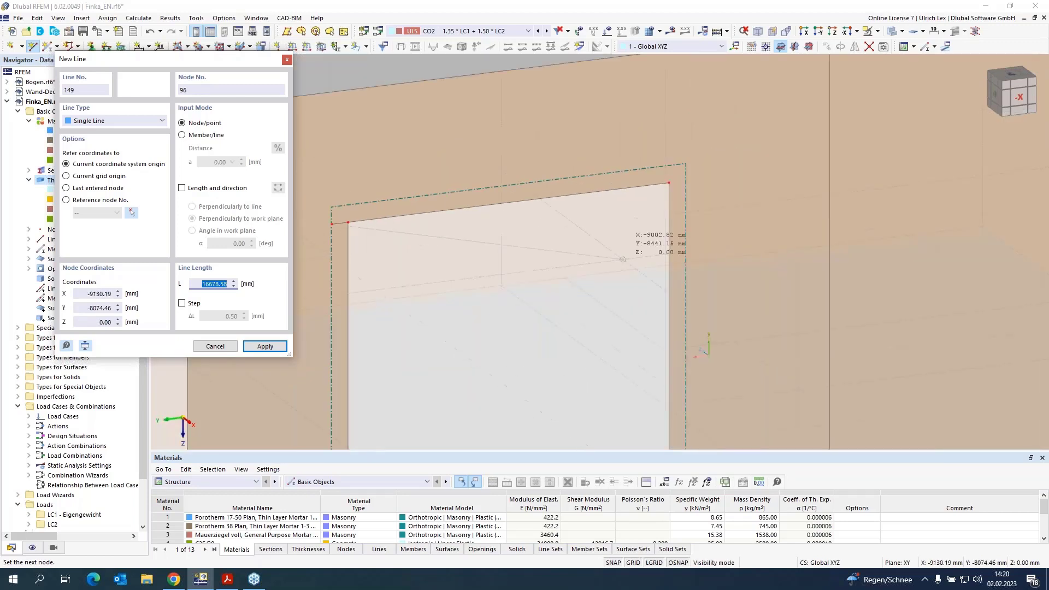
{"action": "scroll", "coordinate": [634, 246], "scroll_direction": "up", "scroll_amount": 2}
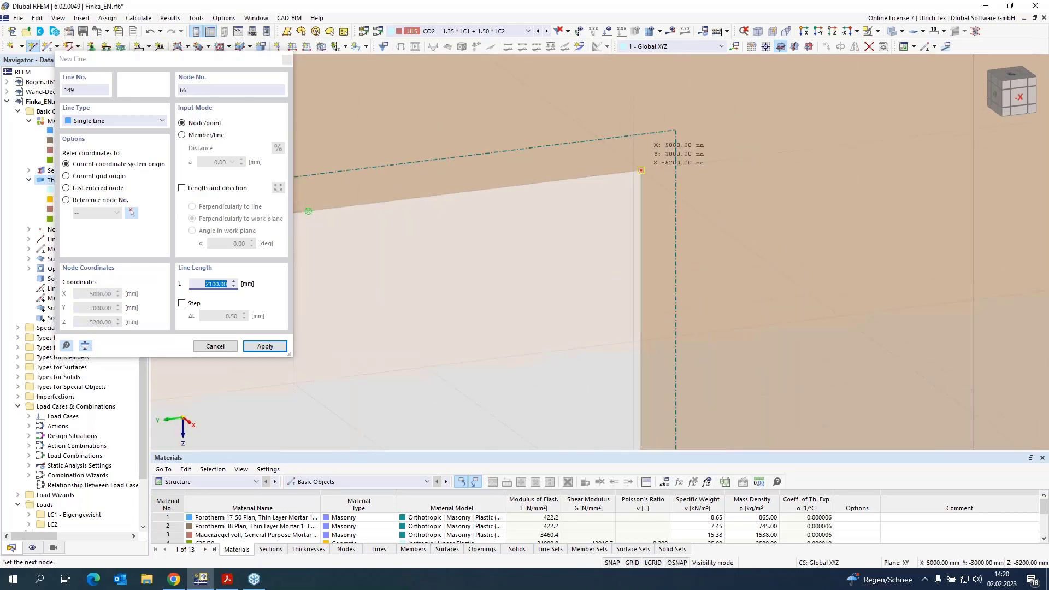
{"action": "left_click", "coordinate": [641, 171]}
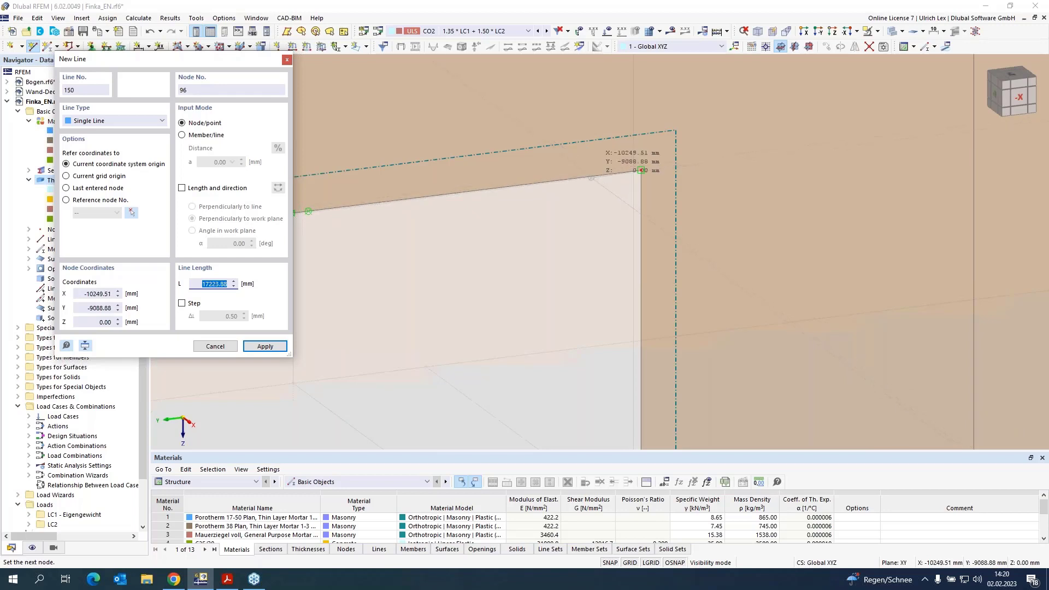
{"action": "left_click", "coordinate": [641, 171]}
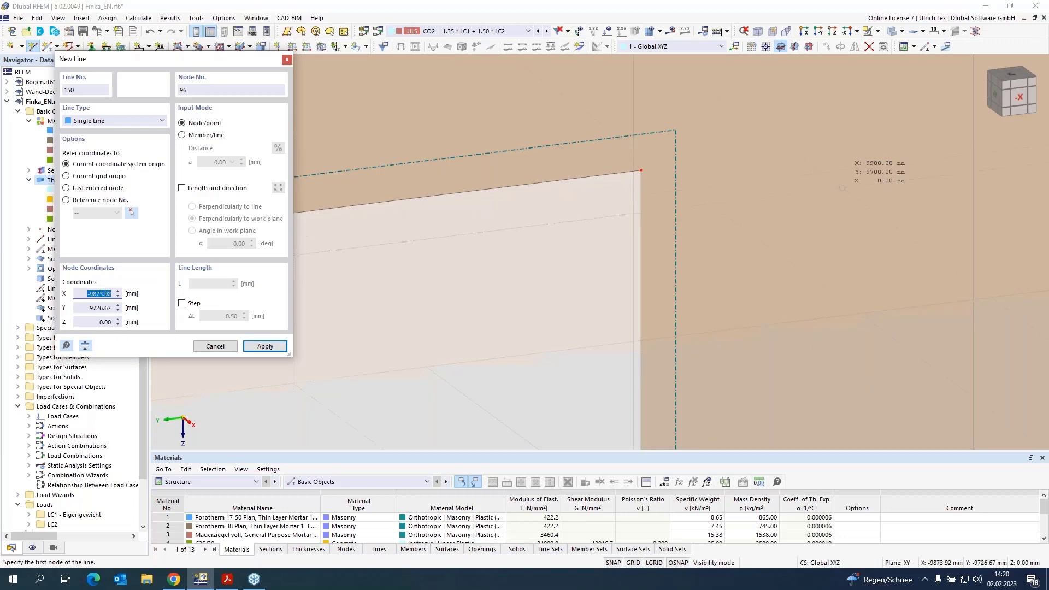
{"action": "key", "text": "Escape"}
Step: Switch to wireframe display and copy the 100 mm extension line to the opposite upper corner of the upper door
{"action": "scroll", "coordinate": [843, 195], "scroll_direction": "down", "scroll_amount": 3}
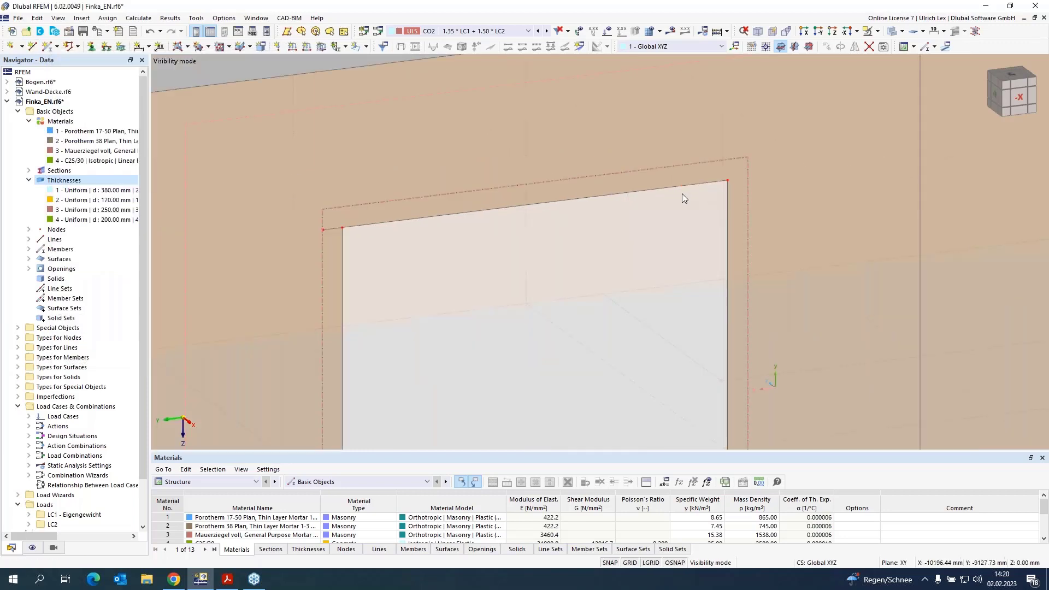
{"action": "left_click", "coordinate": [331, 229]}
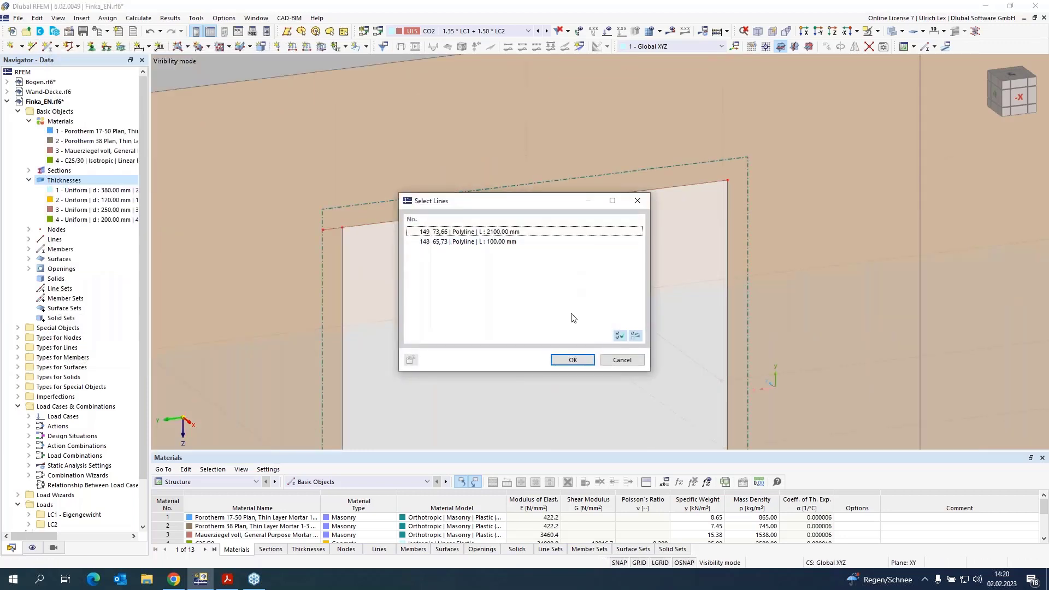
{"action": "left_click", "coordinate": [622, 359]}
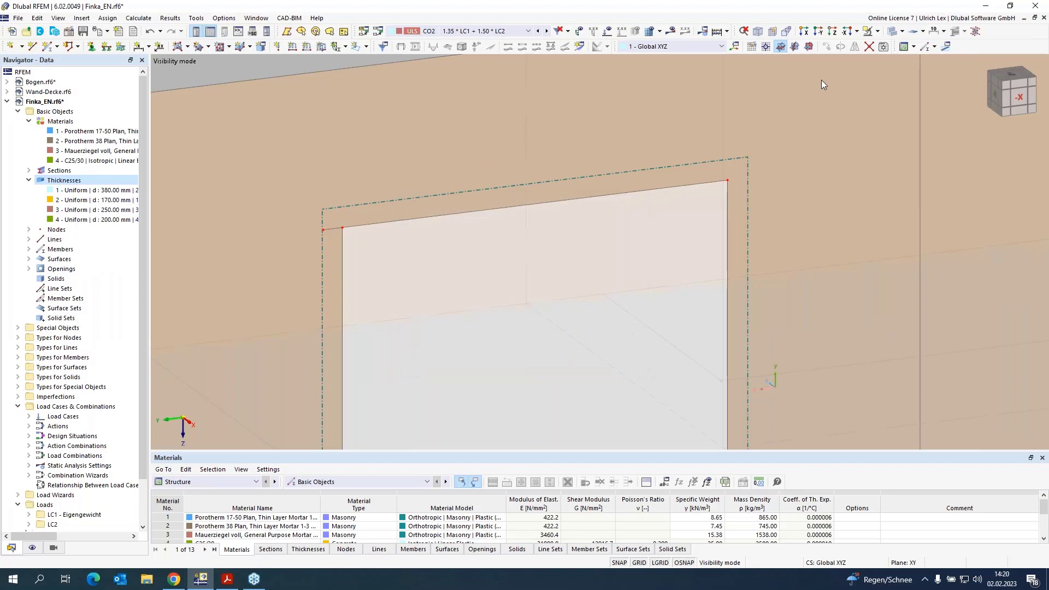
{"action": "left_click", "coordinate": [892, 31]}
{"action": "scroll", "coordinate": [336, 241], "scroll_direction": "up", "scroll_amount": 2}
{"action": "scroll", "coordinate": [336, 241], "scroll_direction": "up", "scroll_amount": 1}
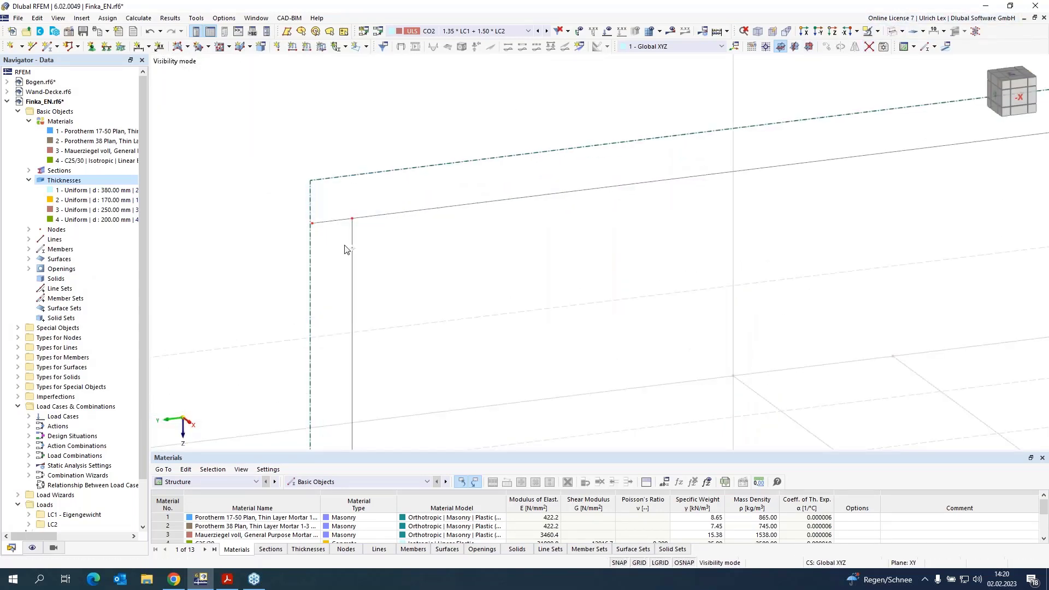
{"action": "scroll", "coordinate": [293, 264], "scroll_direction": "down", "scroll_amount": 3}
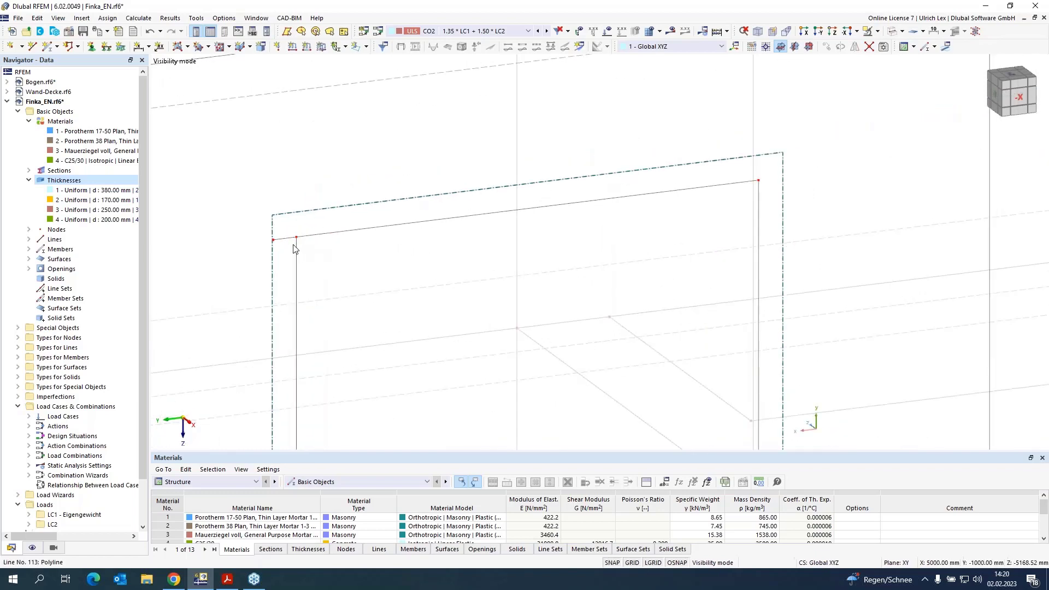
{"action": "left_click_drag", "start_coordinate": [330, 222], "coordinate": [759, 181]}
Step: Copy the upper door's head-line extensions 3000 mm down to the upper corners of the lower door
{"action": "scroll", "coordinate": [318, 168], "scroll_direction": "down", "scroll_amount": 10}
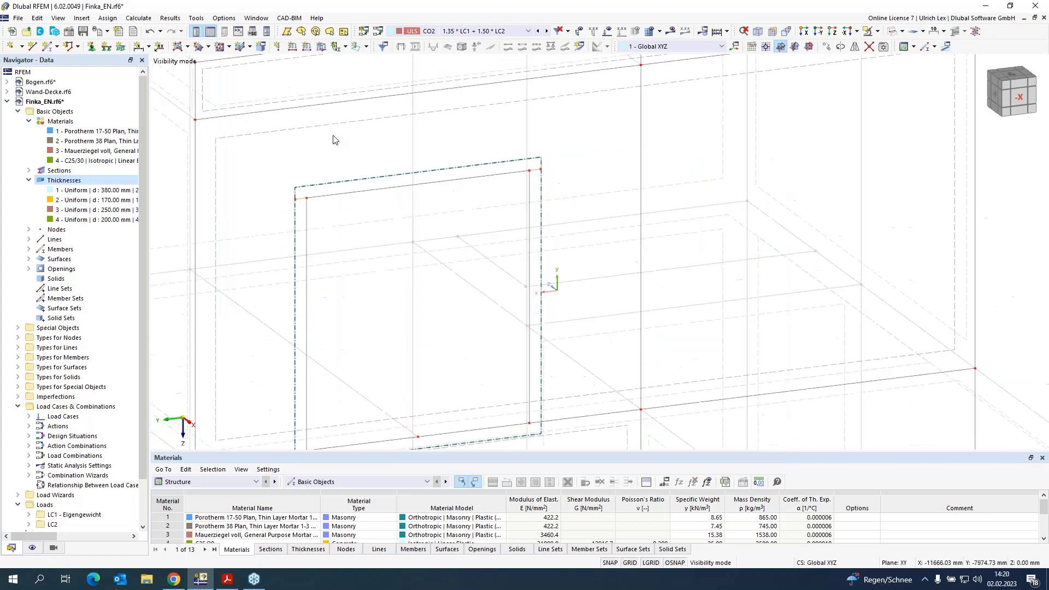
{"action": "scroll", "coordinate": [383, 219], "scroll_direction": "up", "scroll_amount": 4}
{"action": "scroll", "coordinate": [337, 195], "scroll_direction": "up", "scroll_amount": 1}
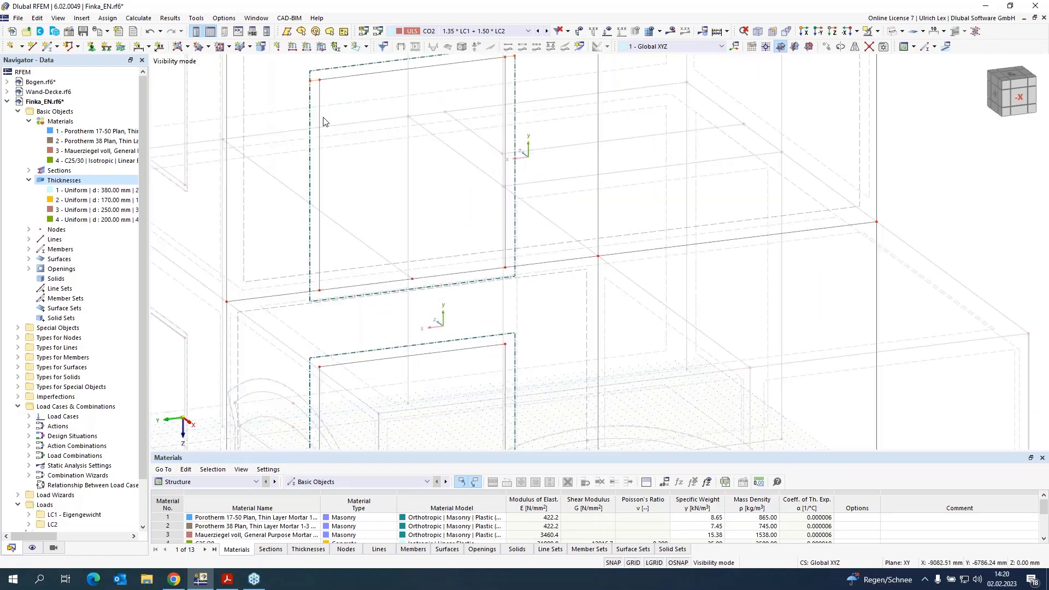
{"action": "scroll", "coordinate": [284, 111], "scroll_direction": "up", "scroll_amount": 1}
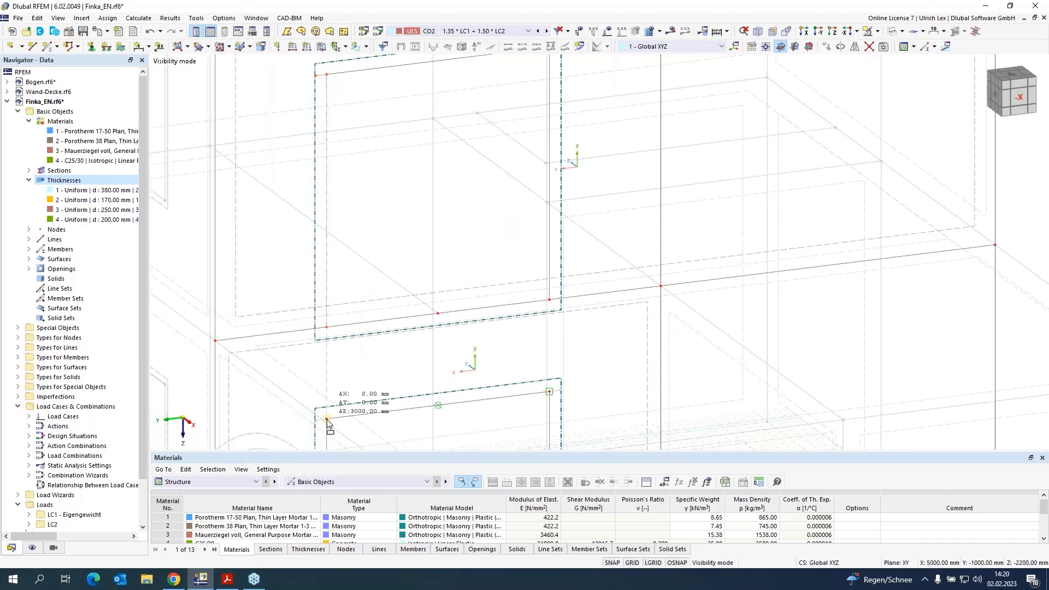
{"action": "scroll", "coordinate": [443, 354], "scroll_direction": "down", "scroll_amount": 1}
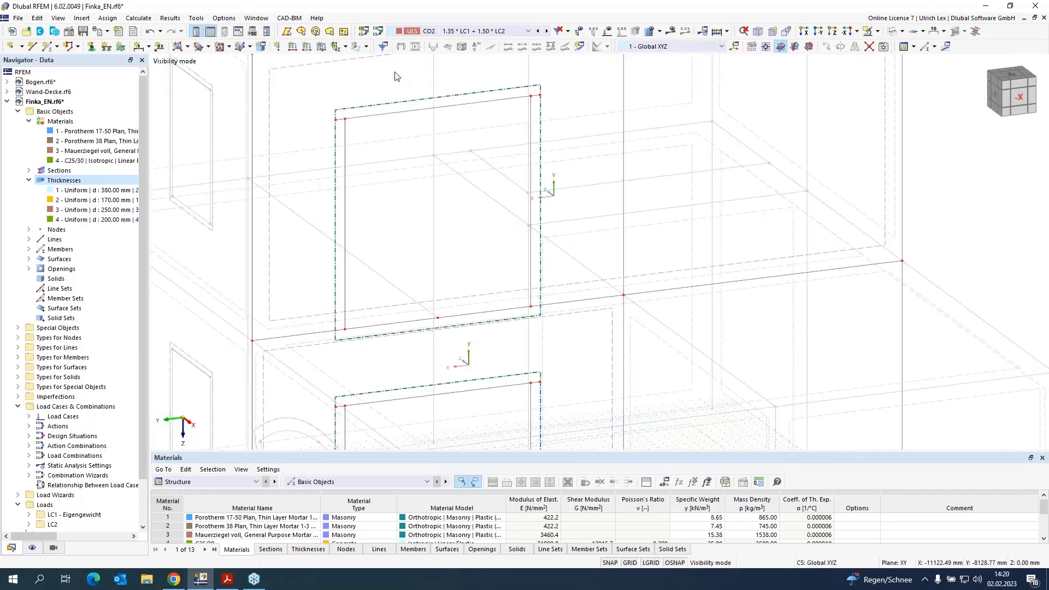
Step: Assign a beam member with section 2 - R_M1 300/50 in C25/30 to the upper door's head line and both its extensions
{"action": "scroll", "coordinate": [394, 93], "scroll_direction": "up", "scroll_amount": 4}
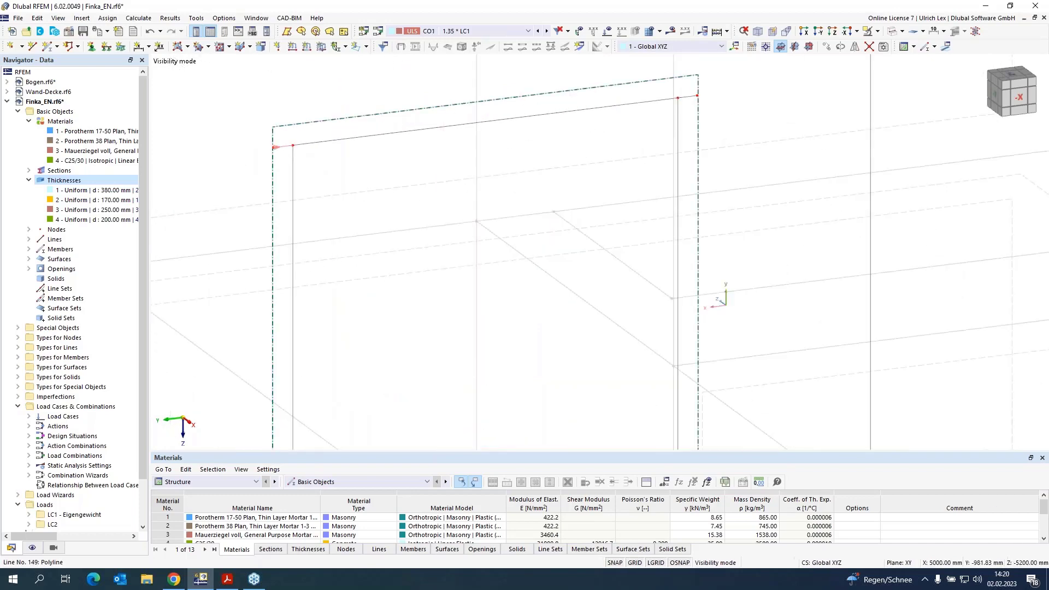
{"action": "double_click", "coordinate": [692, 101]}
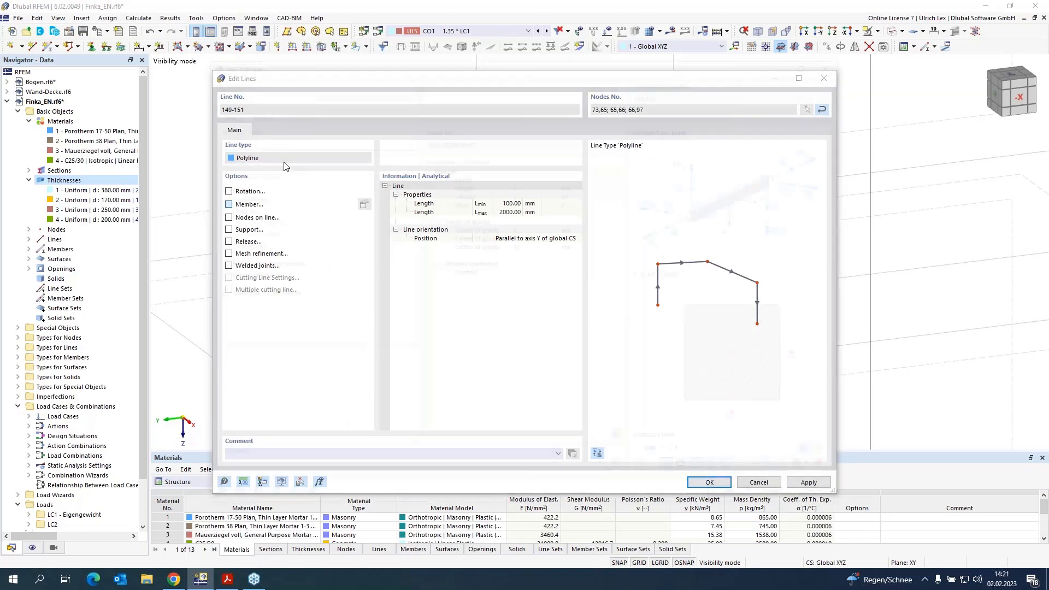
{"action": "left_click", "coordinate": [263, 114]}
{"action": "left_click", "coordinate": [376, 380]}
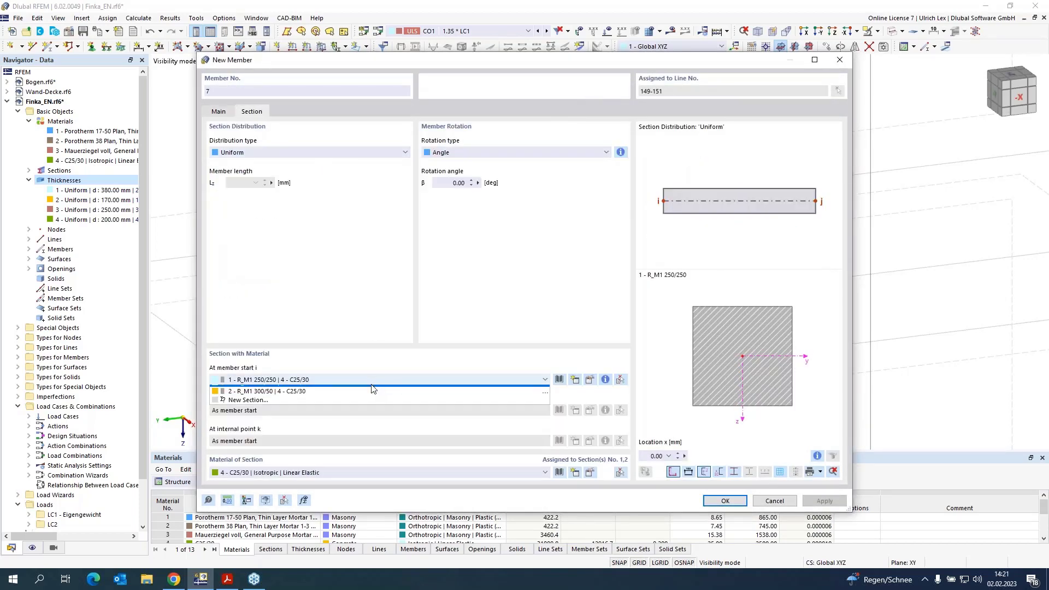
{"action": "left_click", "coordinate": [359, 400]}
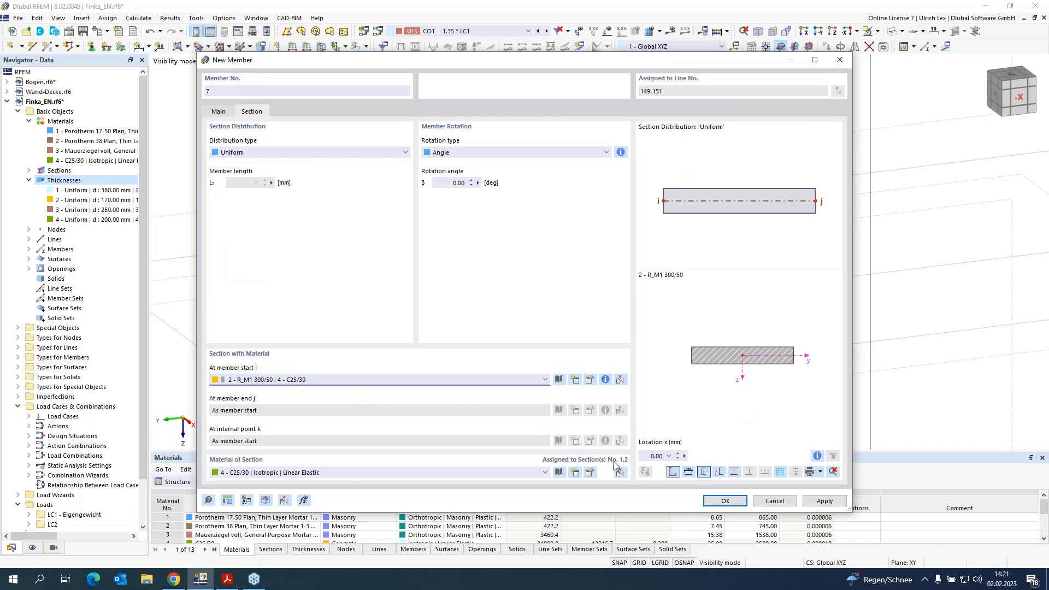
{"action": "left_click", "coordinate": [726, 501]}
{"action": "left_click", "coordinate": [710, 482]}
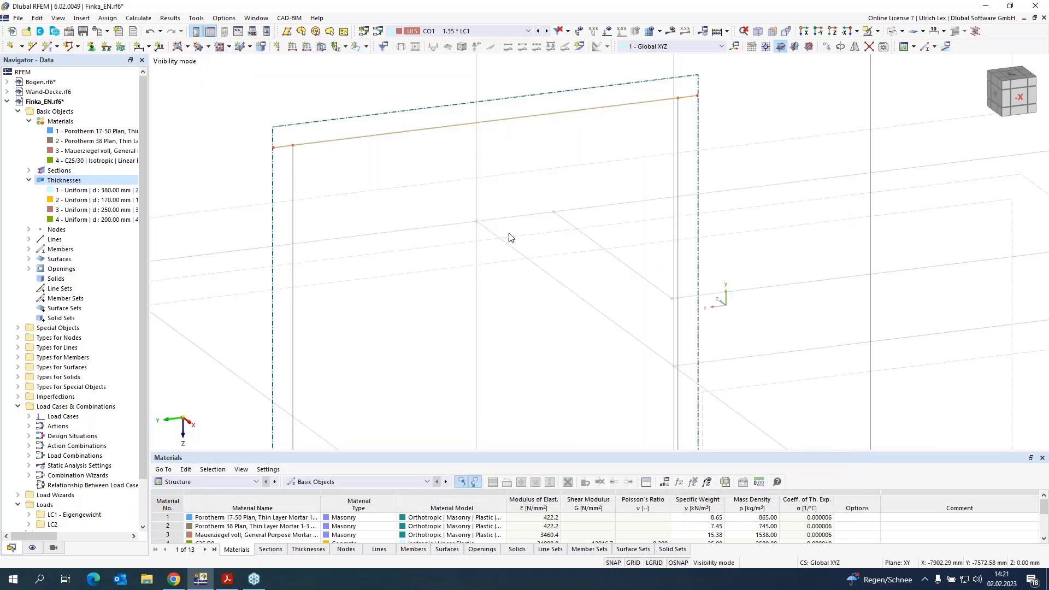
Step: Assign a beam member with section R_M1 300/50 to the lower door's head line and its two 100 mm extensions
{"action": "scroll", "coordinate": [504, 211], "scroll_direction": "down", "scroll_amount": 5}
{"action": "scroll", "coordinate": [568, 227], "scroll_direction": "up", "scroll_amount": 5}
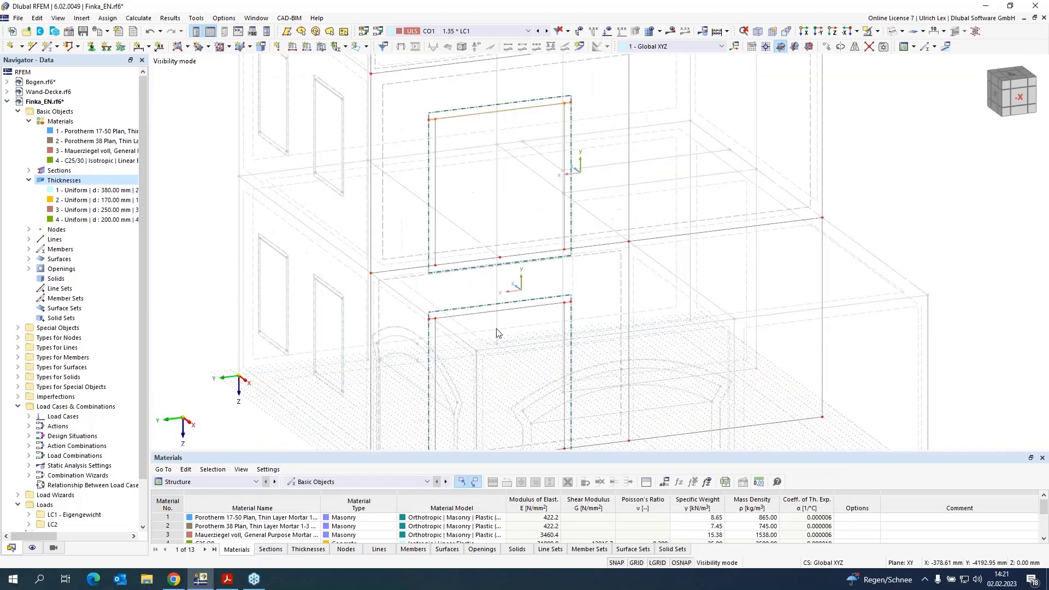
{"action": "scroll", "coordinate": [435, 333], "scroll_direction": "up", "scroll_amount": 1}
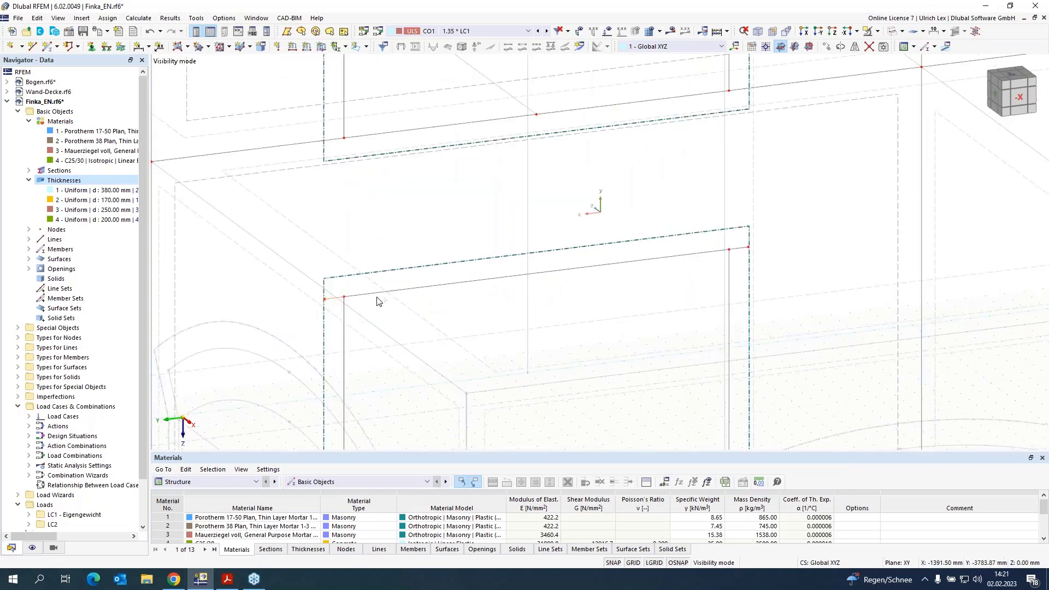
{"action": "double_click", "coordinate": [744, 254]}
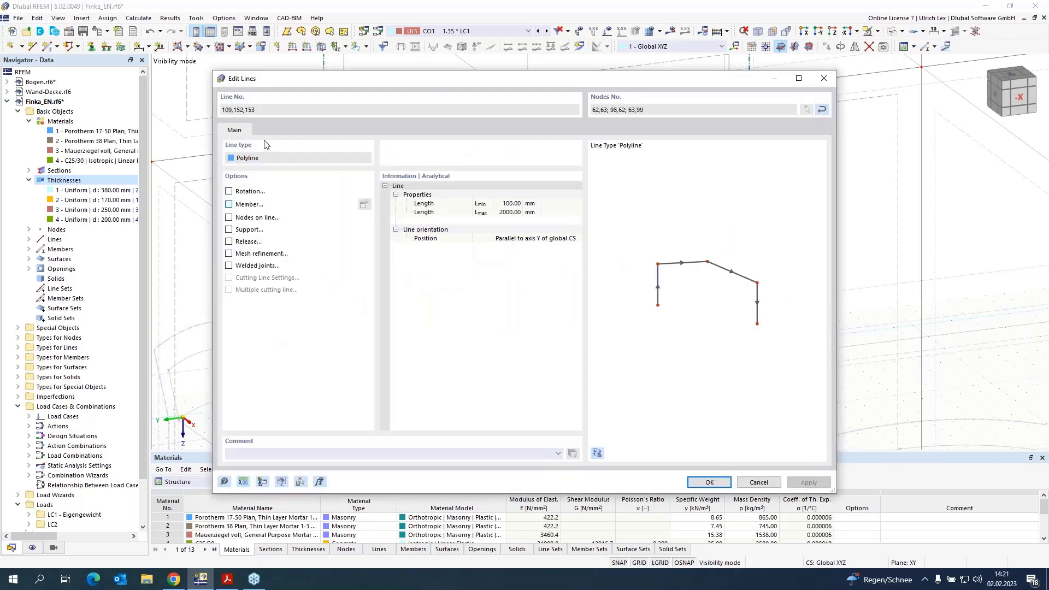
{"action": "left_click", "coordinate": [228, 204]}
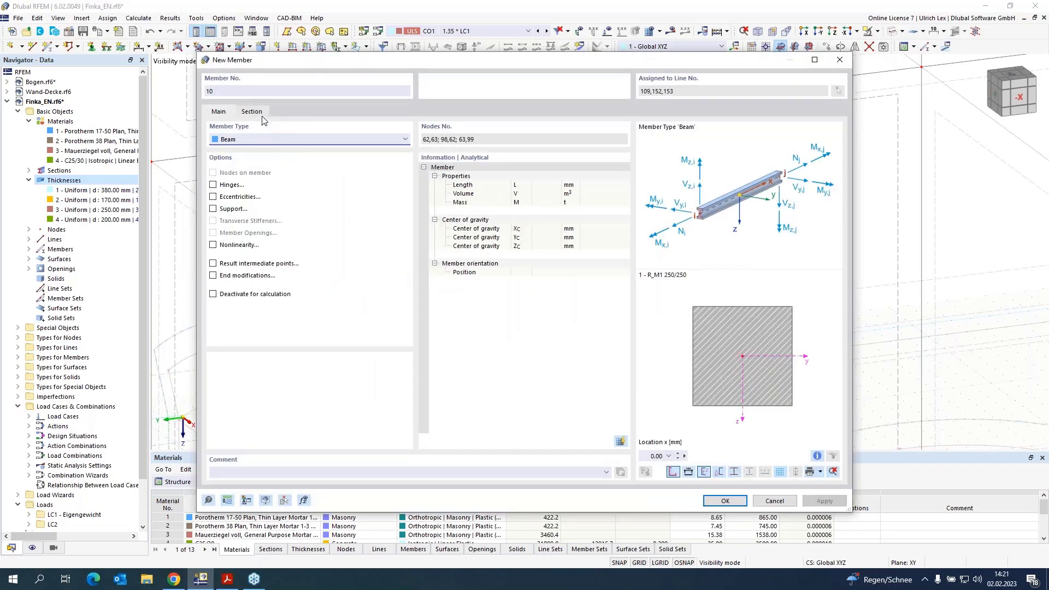
{"action": "left_click", "coordinate": [252, 111]}
{"action": "left_click", "coordinate": [400, 381]}
{"action": "left_click", "coordinate": [390, 398]}
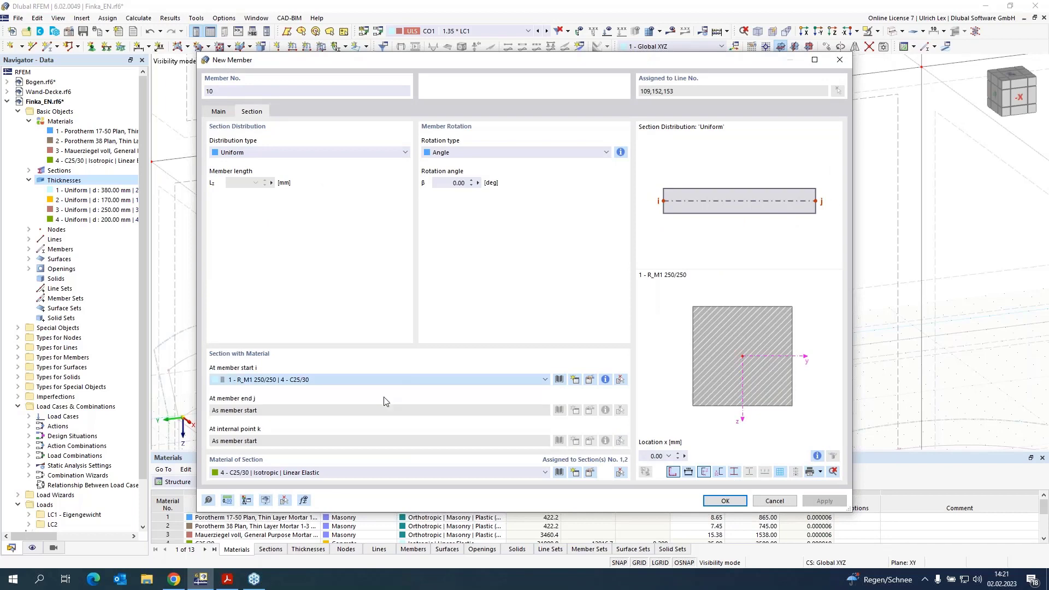
{"action": "left_click", "coordinate": [719, 501]}
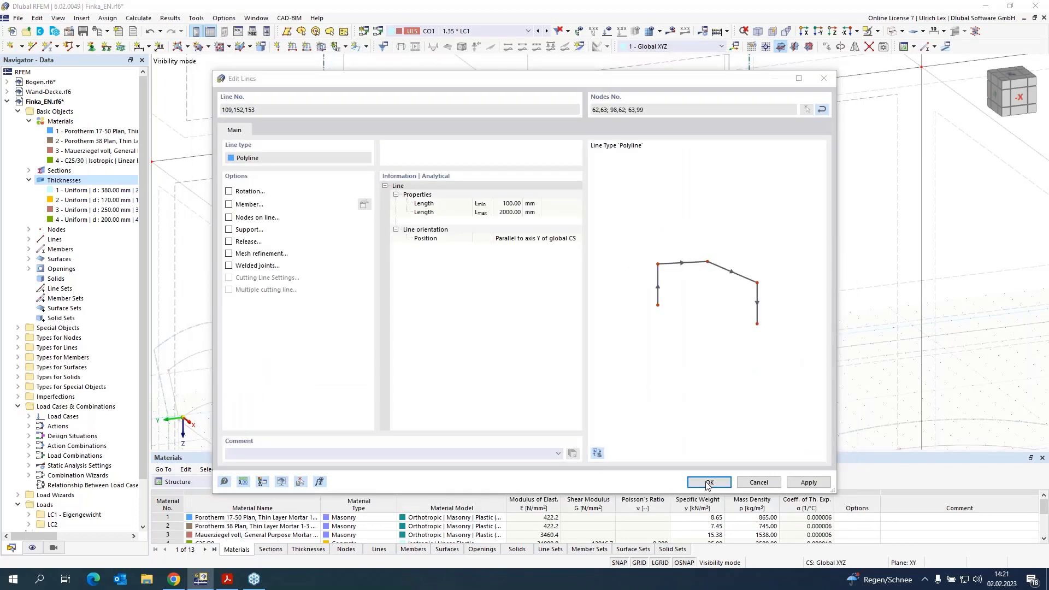
{"action": "left_click", "coordinate": [711, 484]}
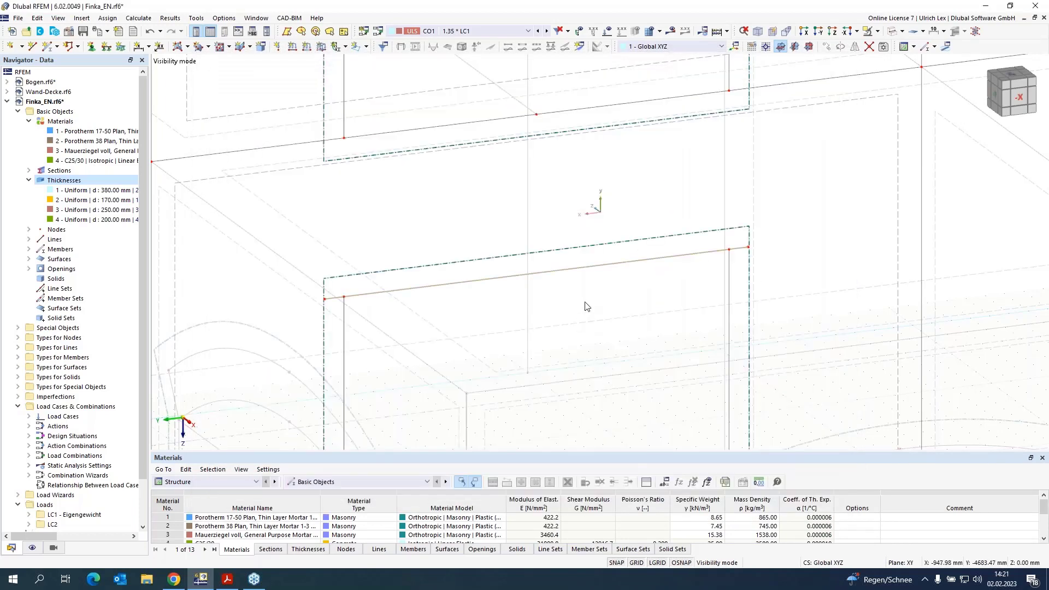
Step: Restore the solid display, end the visibility restriction to show the whole building, and turn the view towards the front windows and arches
{"action": "scroll", "coordinate": [602, 259], "scroll_direction": "down", "scroll_amount": 8}
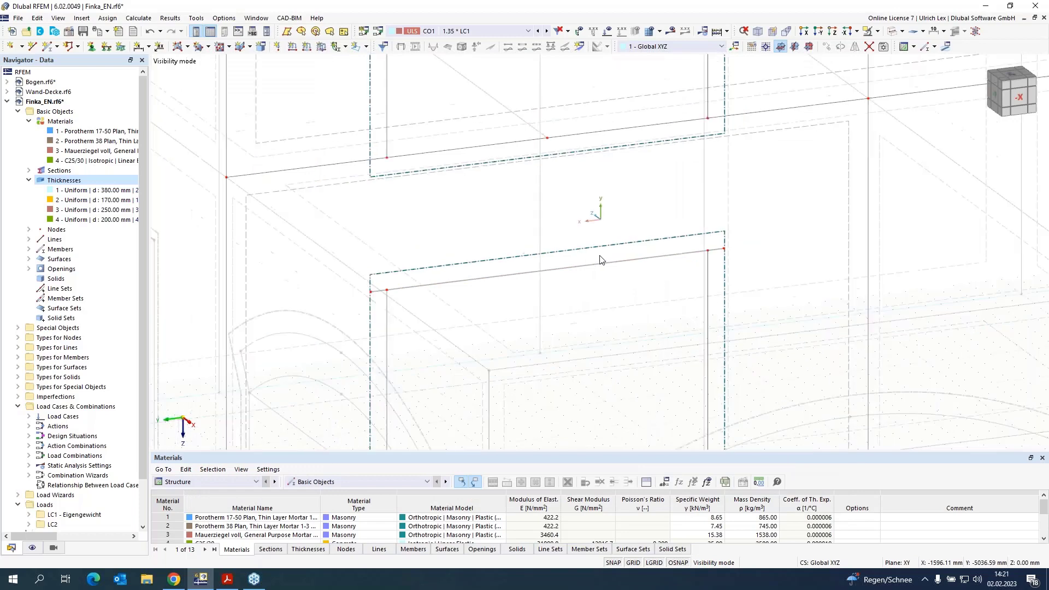
{"action": "left_click", "coordinate": [929, 47]}
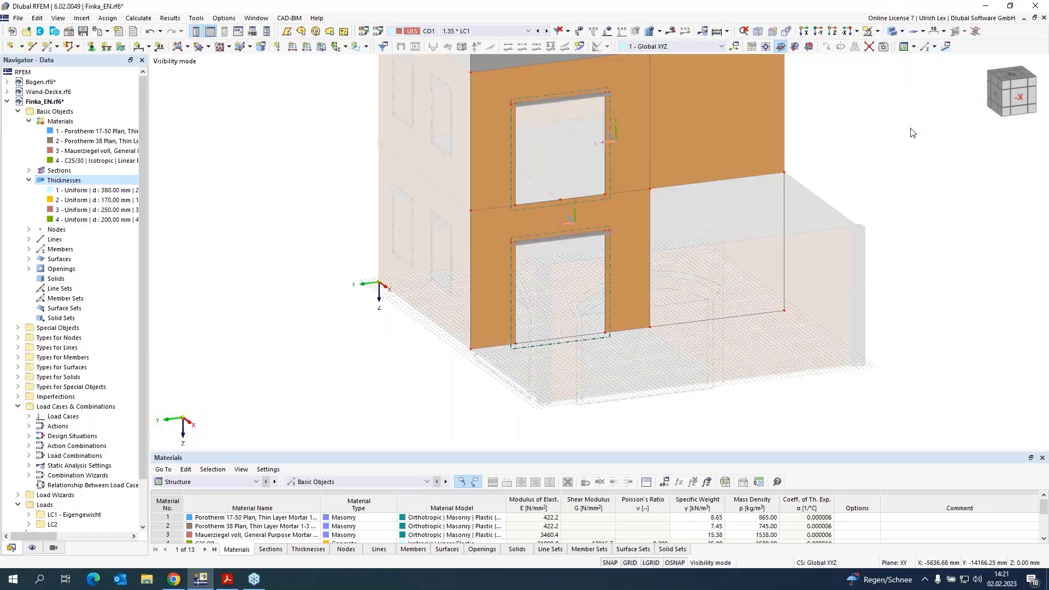
{"action": "scroll", "coordinate": [912, 133], "scroll_direction": "down", "scroll_amount": 2}
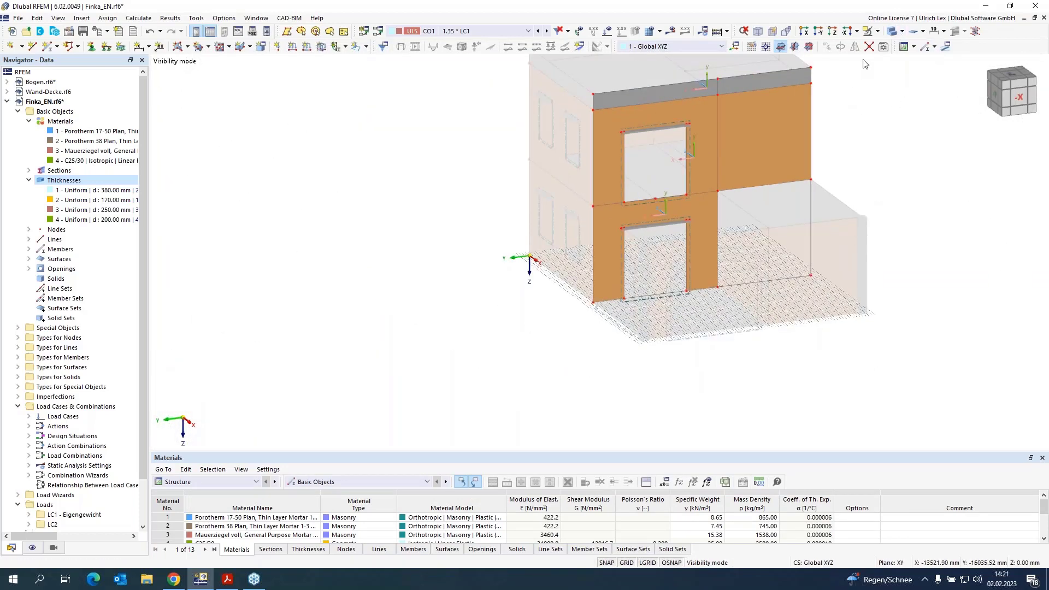
{"action": "left_click", "coordinate": [879, 32]}
{"action": "left_click", "coordinate": [896, 75]}
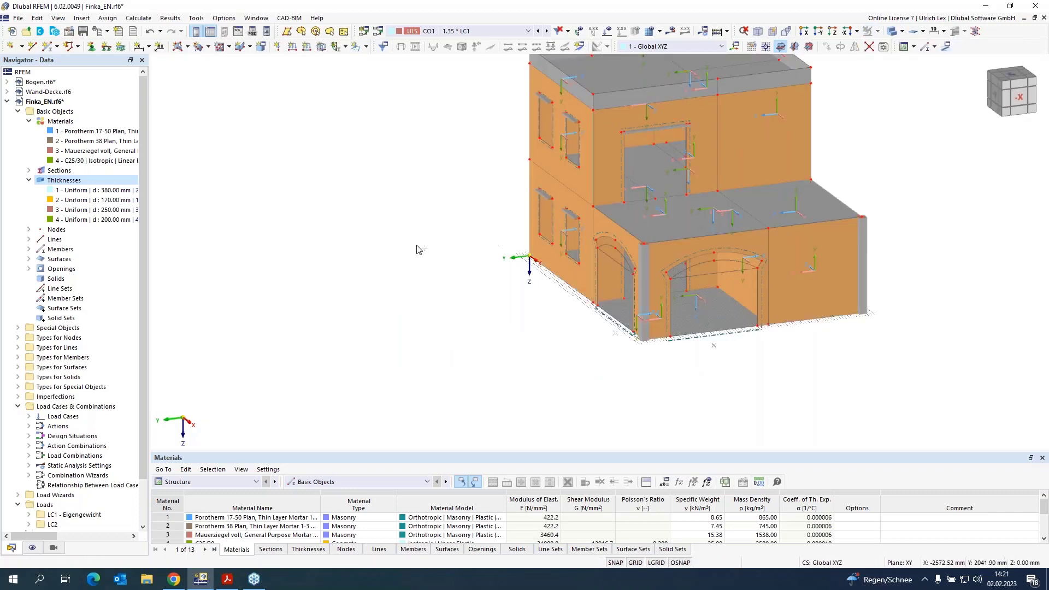
{"action": "scroll", "coordinate": [344, 330], "scroll_direction": "down", "scroll_amount": 2}
{"action": "middle_click_drag", "start_coordinate": [401, 328], "coordinate": [486, 323], "text": "ctrl"}
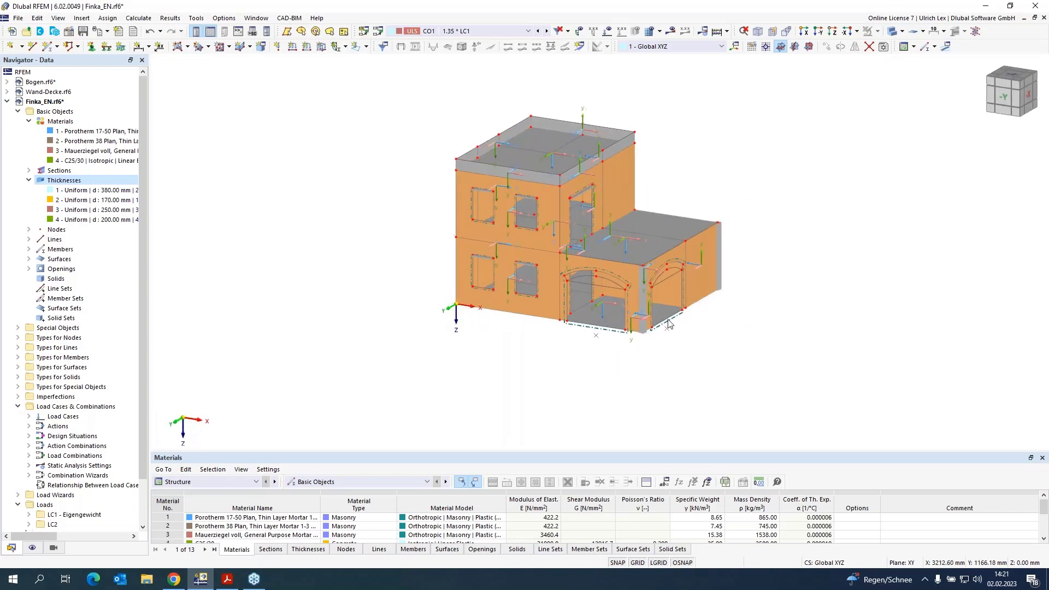
Step: Create plane surfaces from the boundary lines of both arches, using the 250 mm thickness with Mauerziegel voll, General Purpose Mortar M10
{"action": "scroll", "coordinate": [686, 293], "scroll_direction": "up", "scroll_amount": 3}
{"action": "scroll", "coordinate": [680, 291], "scroll_direction": "up", "scroll_amount": 1}
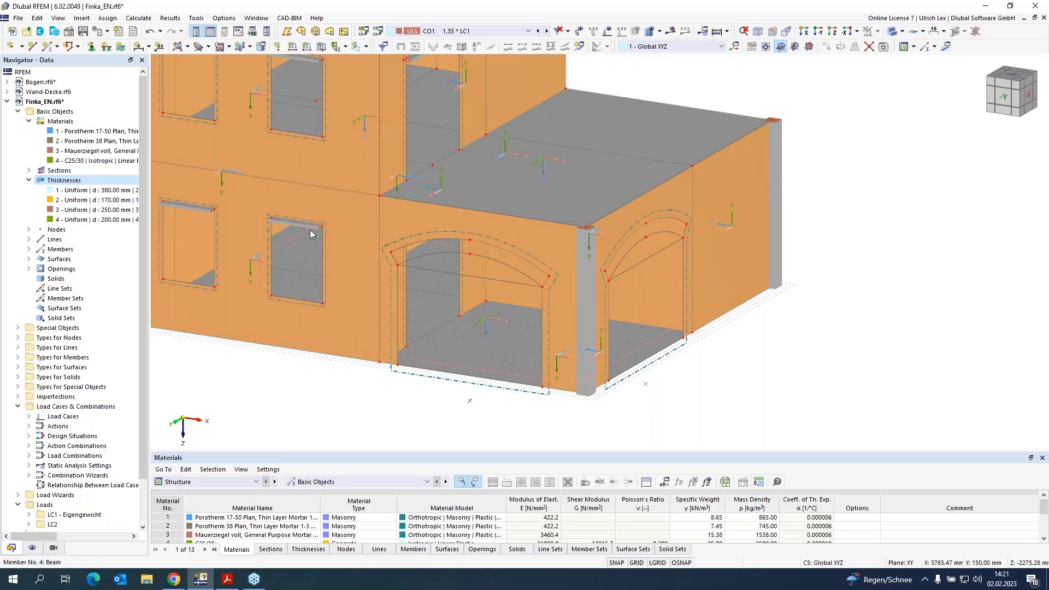
{"action": "scroll", "coordinate": [278, 224], "scroll_direction": "up", "scroll_amount": 3}
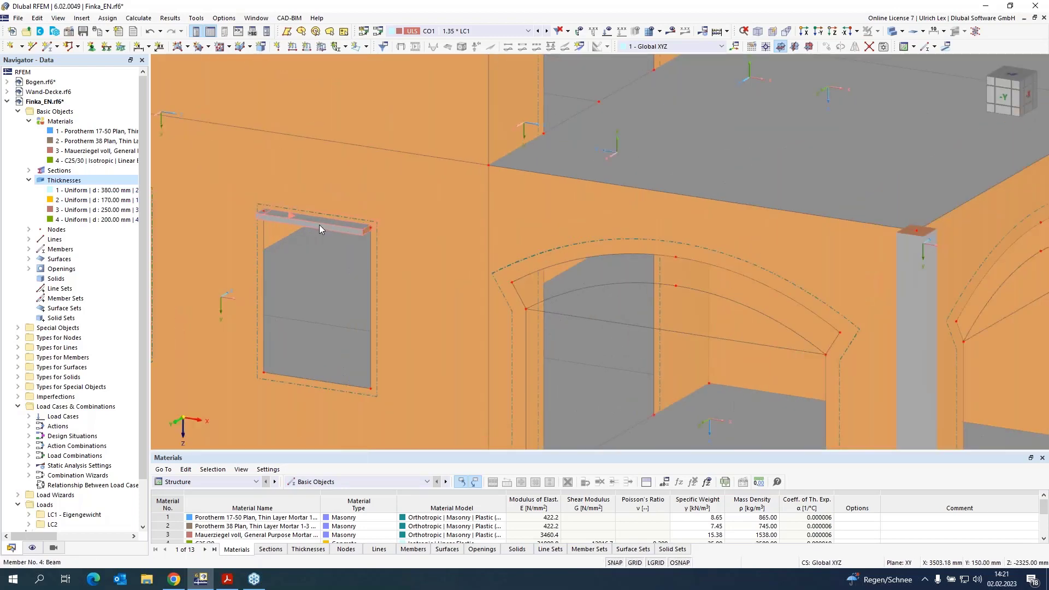
{"action": "scroll", "coordinate": [273, 226], "scroll_direction": "down", "scroll_amount": 1}
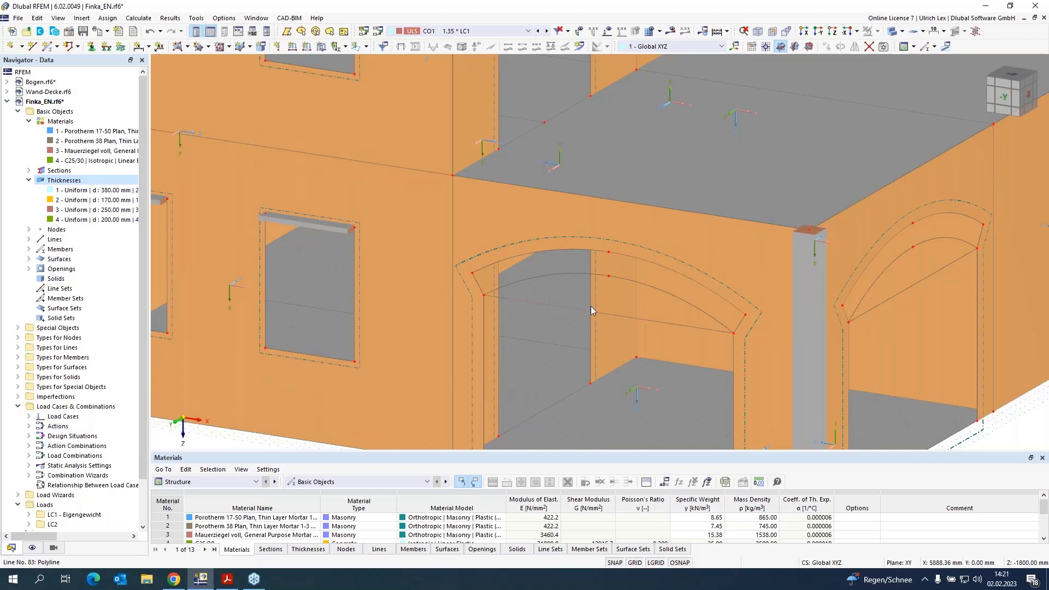
{"action": "scroll", "coordinate": [768, 323], "scroll_direction": "up", "scroll_amount": 2}
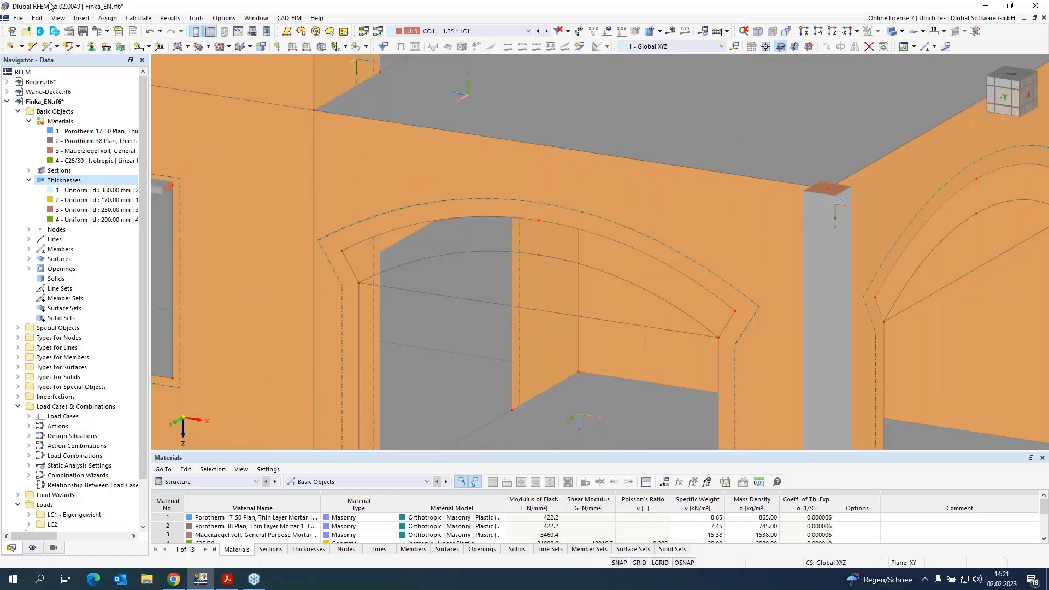
{"action": "left_click", "coordinate": [187, 47]}
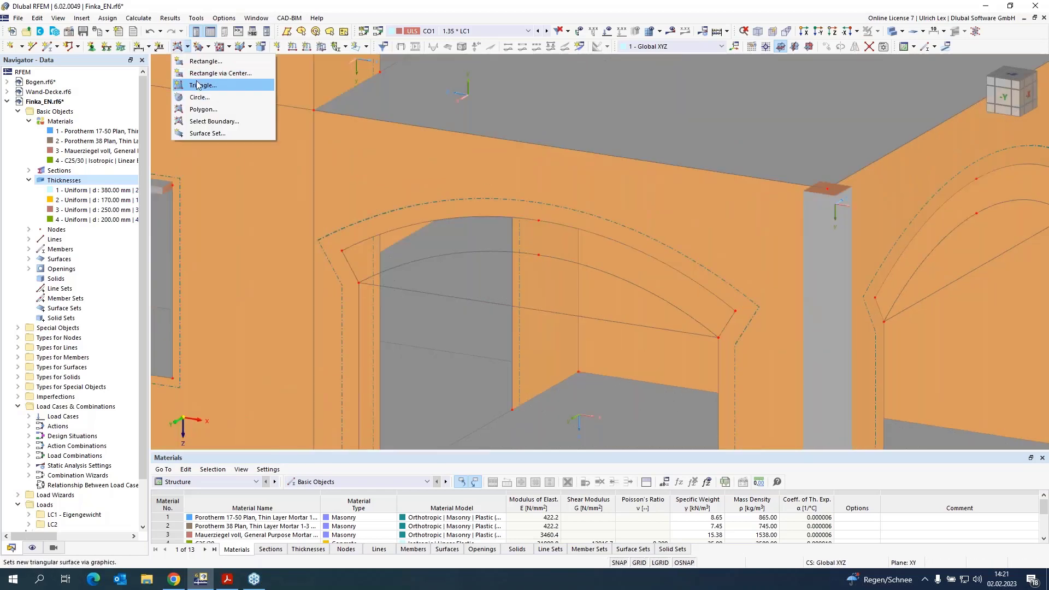
{"action": "left_click", "coordinate": [202, 123]}
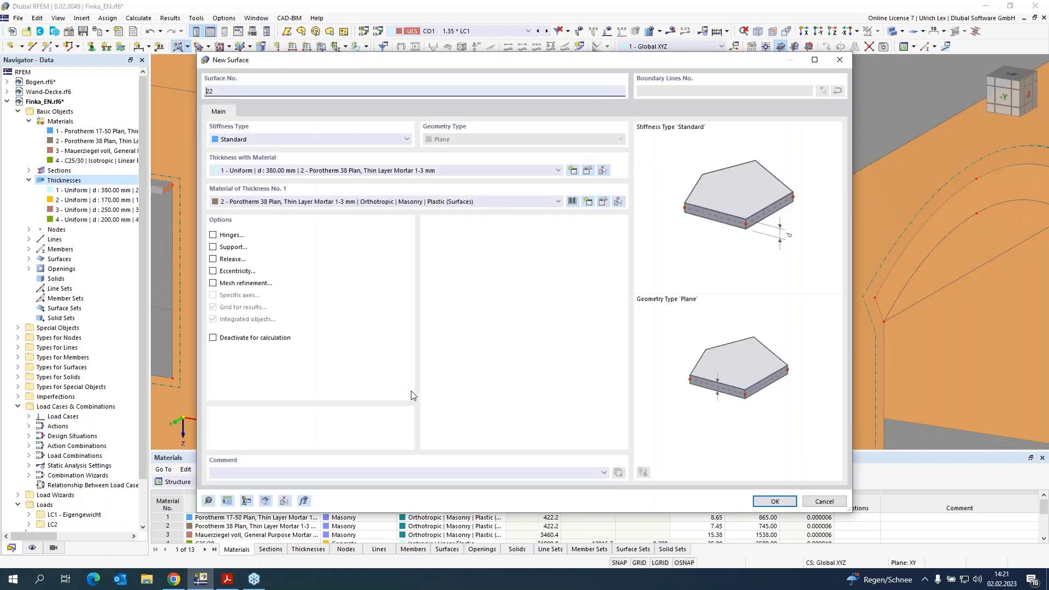
{"action": "left_click", "coordinate": [474, 170]}
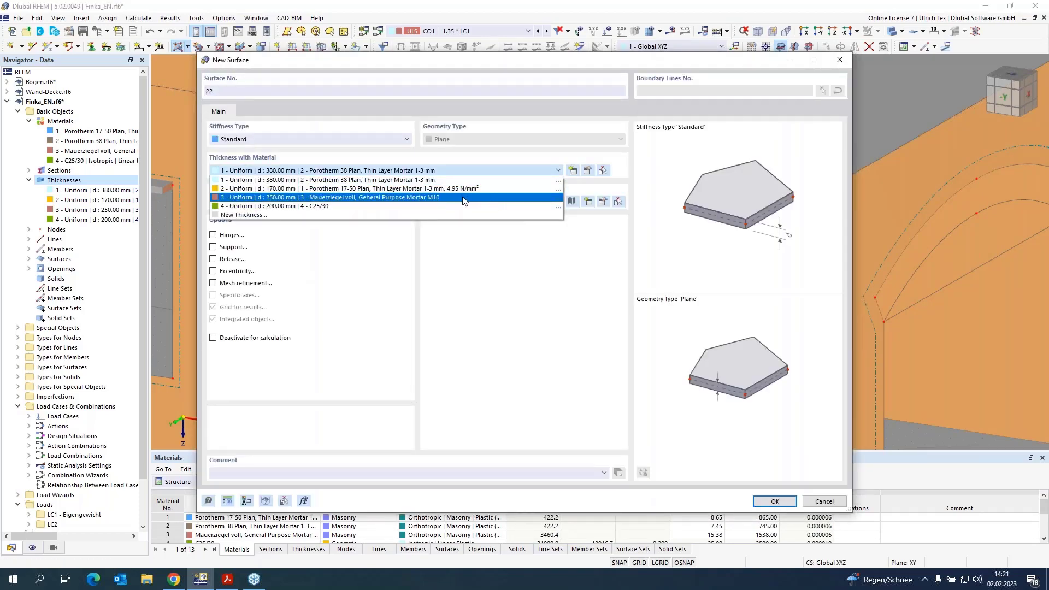
{"action": "left_click", "coordinate": [486, 197]}
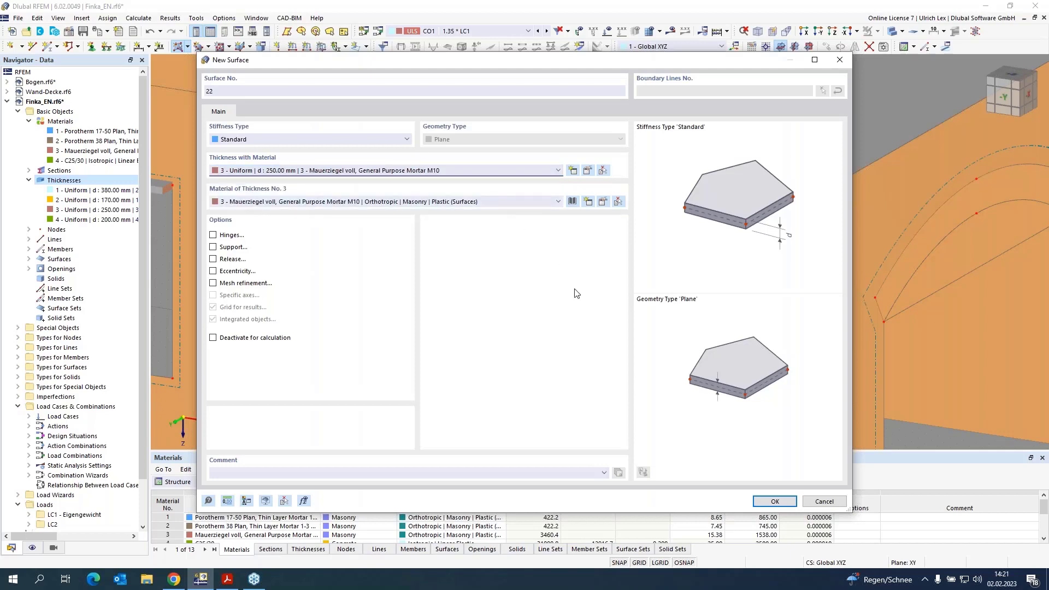
{"action": "left_click", "coordinate": [775, 501]}
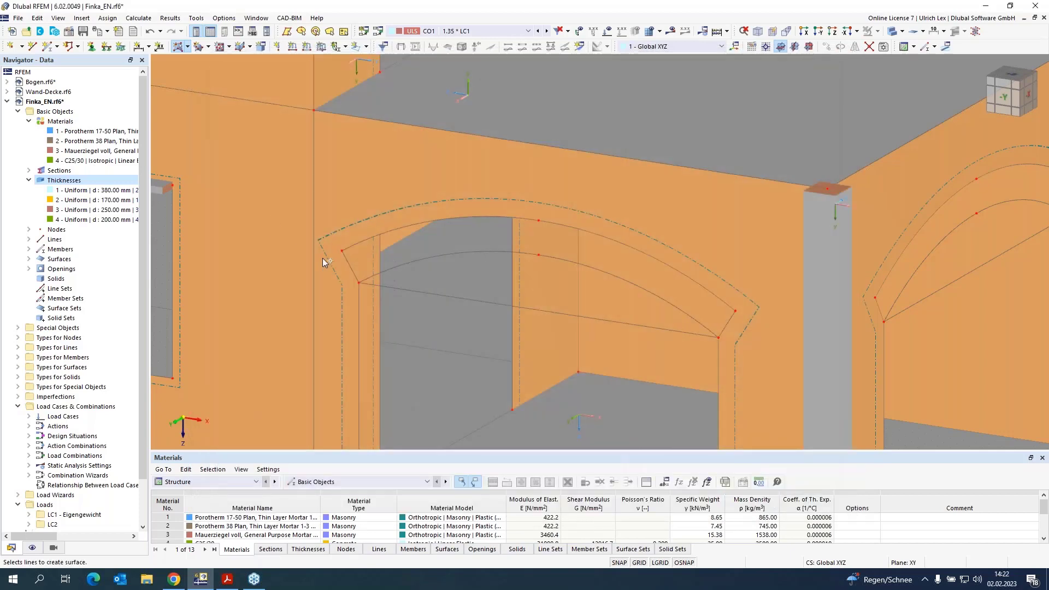
{"action": "left_click", "coordinate": [350, 266]}
{"action": "left_click", "coordinate": [407, 265]}
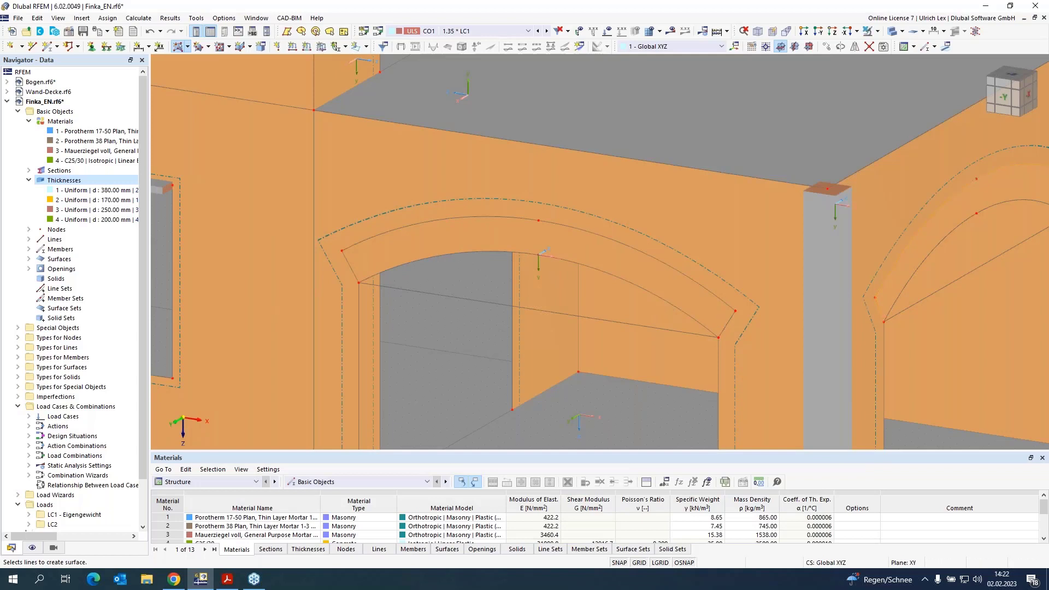
{"action": "left_click", "coordinate": [898, 300]}
Step: Reverse the local axis system of the new arch surface in the side wall
{"action": "scroll", "coordinate": [283, 240], "scroll_direction": "down", "scroll_amount": 5}
{"action": "scroll", "coordinate": [651, 301], "scroll_direction": "up", "scroll_amount": 3}
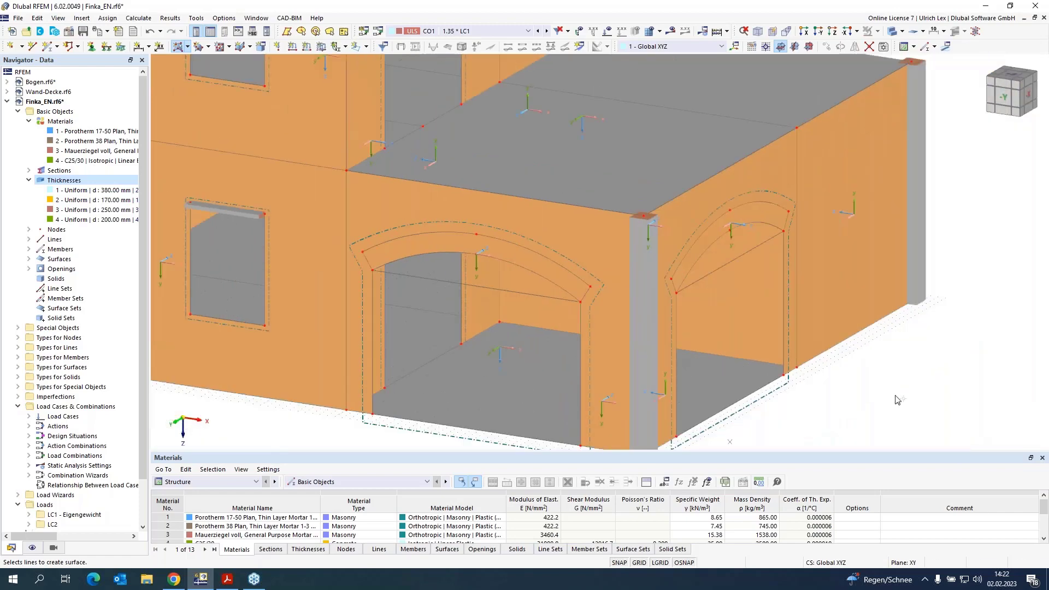
{"action": "scroll", "coordinate": [727, 229], "scroll_direction": "up", "scroll_amount": 3}
{"action": "right_click", "coordinate": [709, 199]}
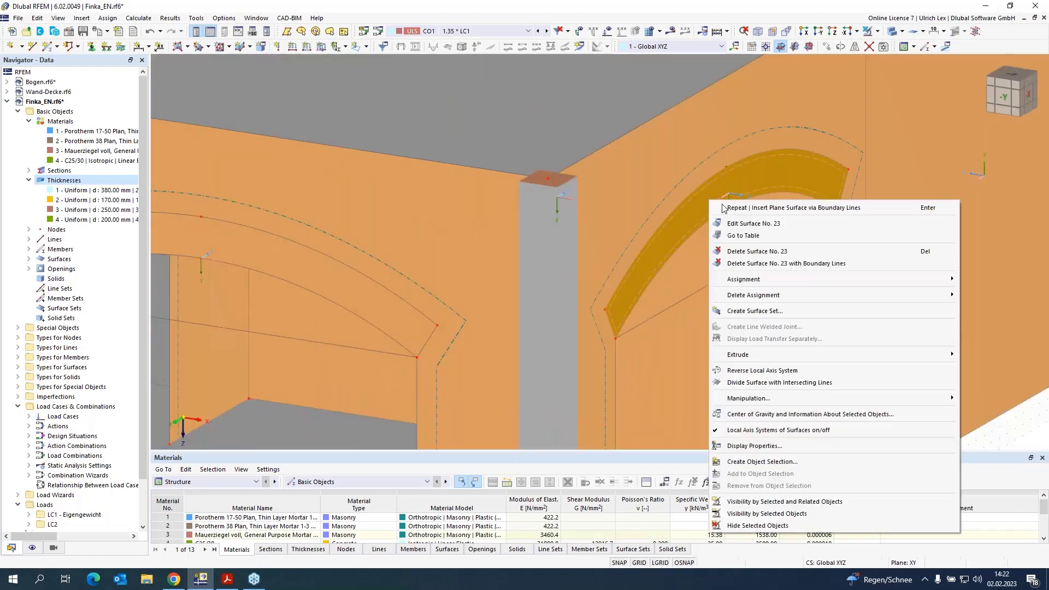
{"action": "left_click", "coordinate": [768, 371]}
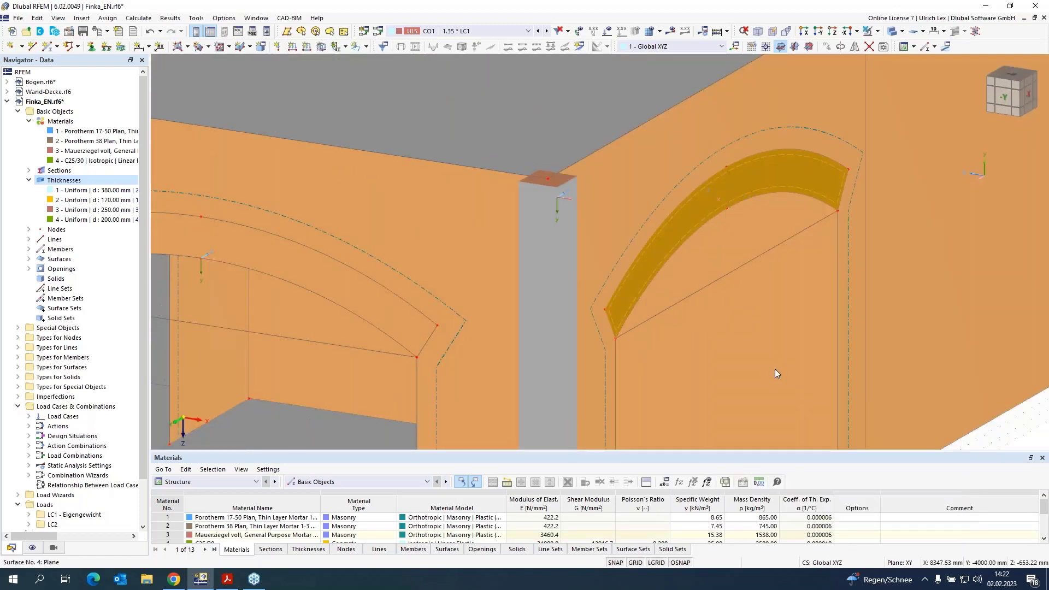
Step: Give the front arch surface specific input axes, with the y-axis parallel to the arch's lower arc line
{"action": "scroll", "coordinate": [727, 344], "scroll_direction": "down", "scroll_amount": 4}
{"action": "scroll", "coordinate": [573, 335], "scroll_direction": "up", "scroll_amount": 4}
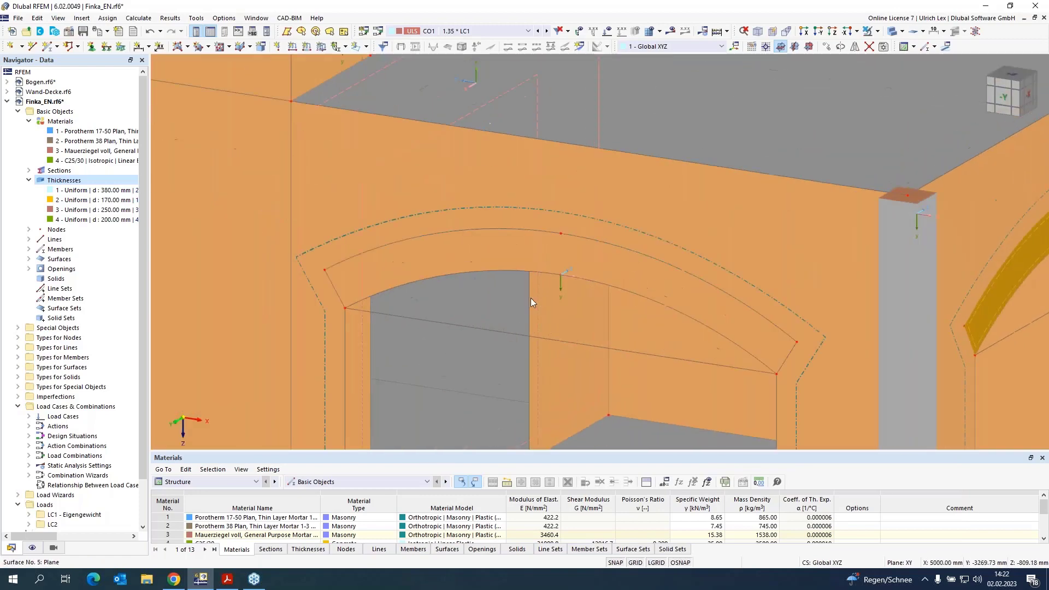
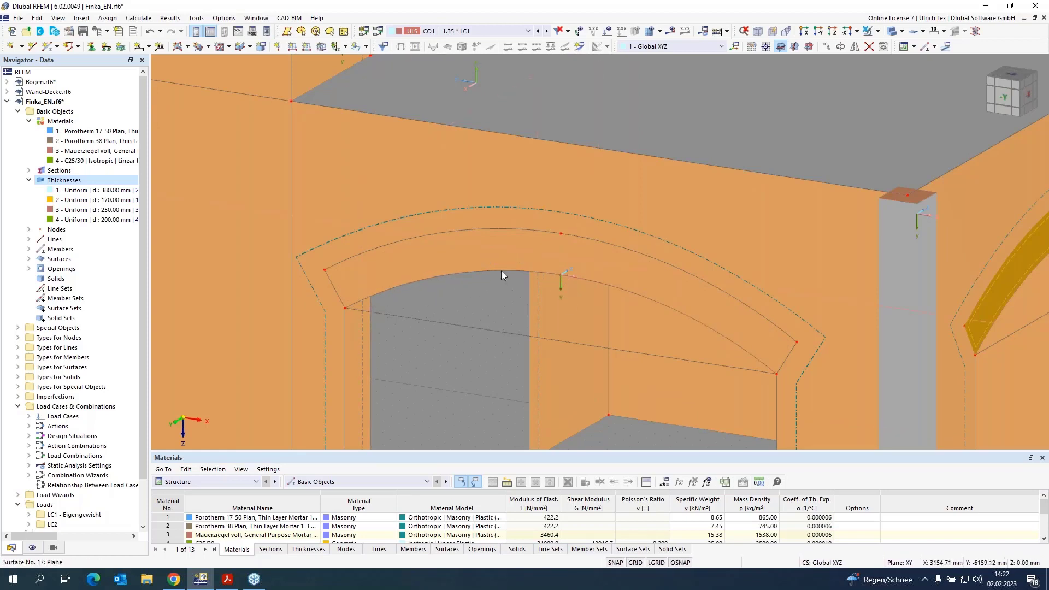
{"action": "double_click", "coordinate": [450, 258]}
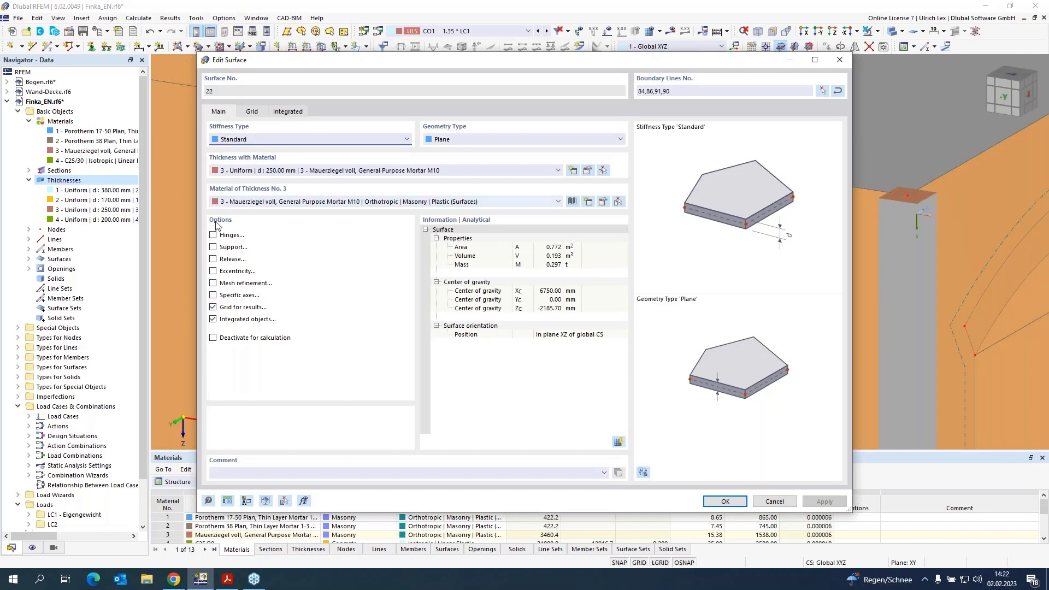
{"action": "left_click", "coordinate": [213, 295]}
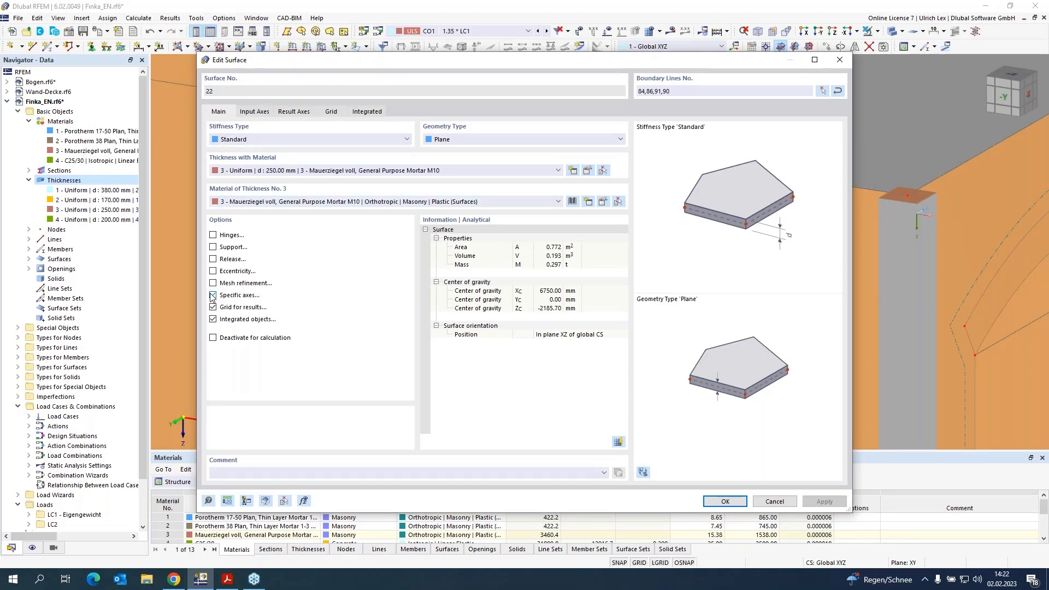
{"action": "left_click", "coordinate": [253, 113]}
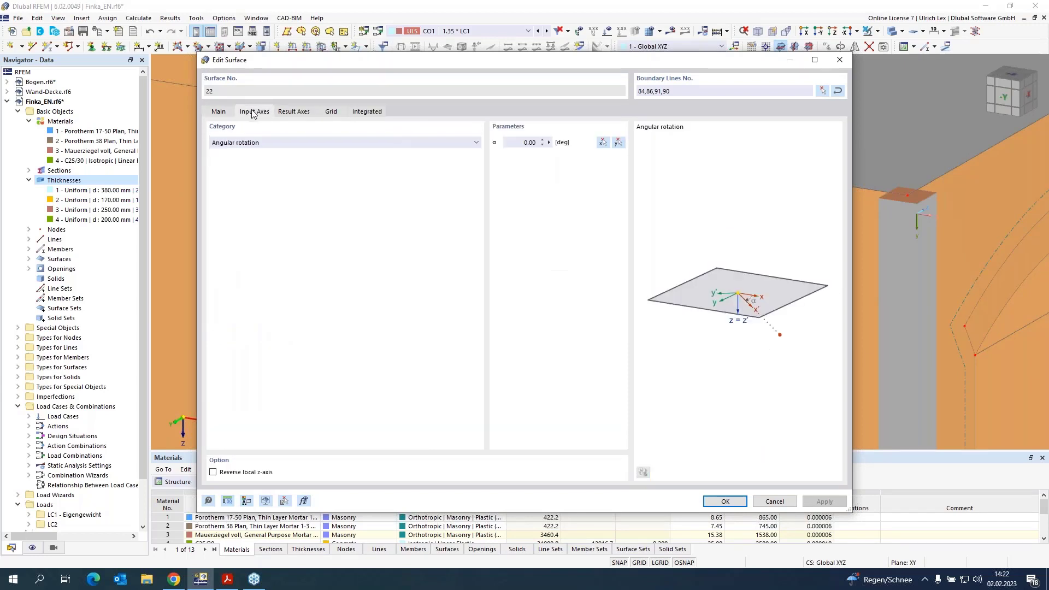
{"action": "left_click", "coordinate": [301, 143]}
{"action": "left_click", "coordinate": [300, 162]}
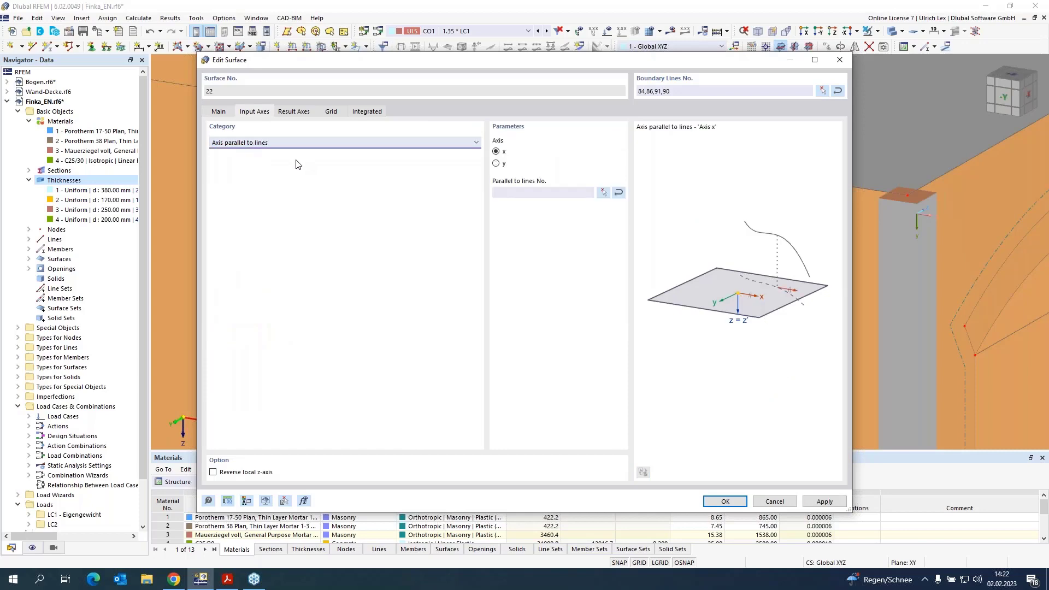
{"action": "left_click", "coordinate": [496, 164]}
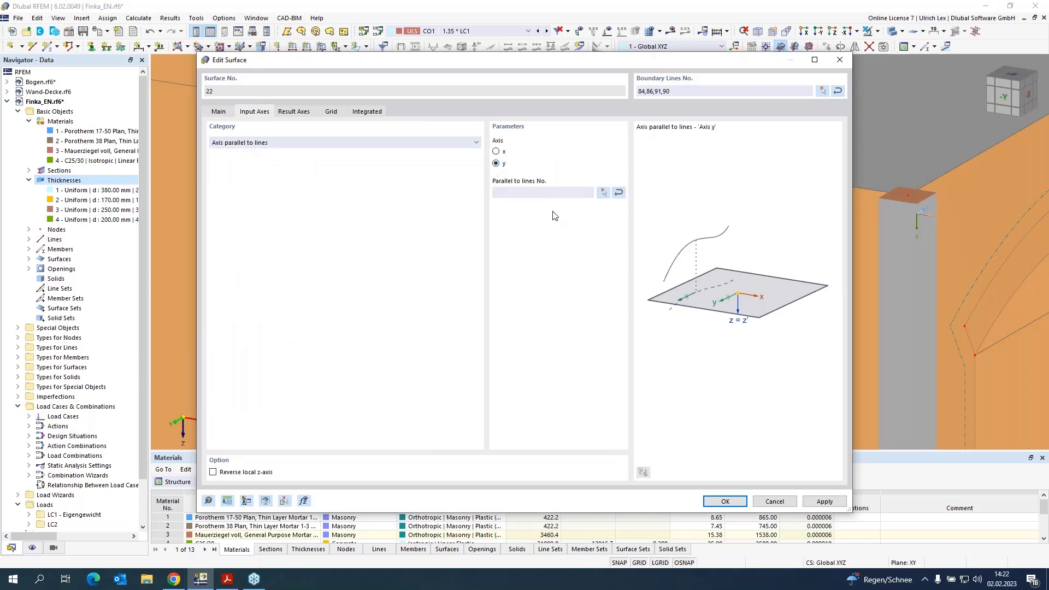
{"action": "left_click", "coordinate": [602, 194]}
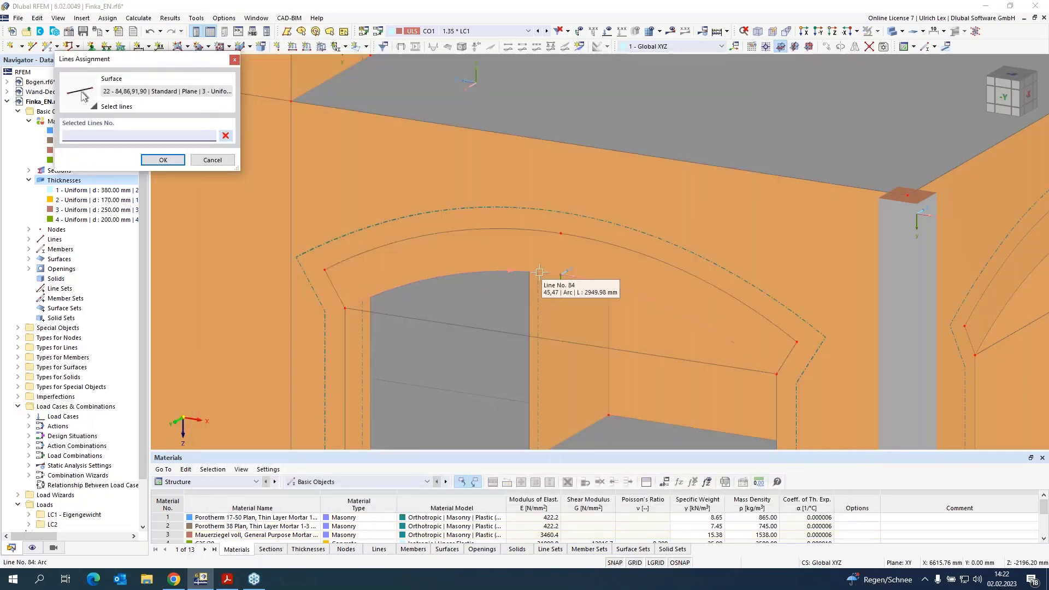
{"action": "left_click", "coordinate": [540, 271]}
{"action": "left_click", "coordinate": [163, 160]}
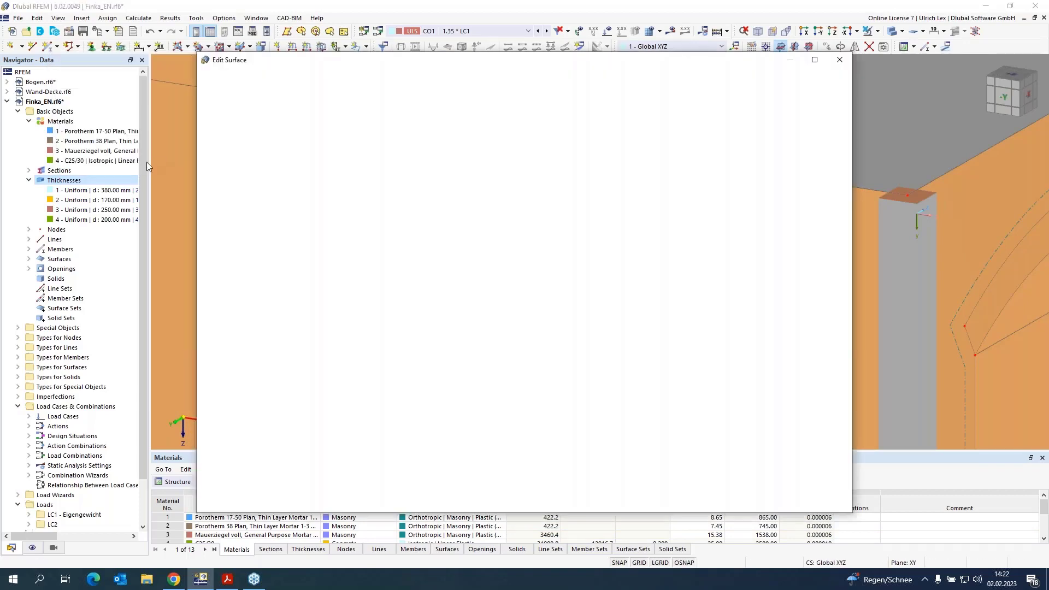
{"action": "left_click", "coordinate": [726, 501]}
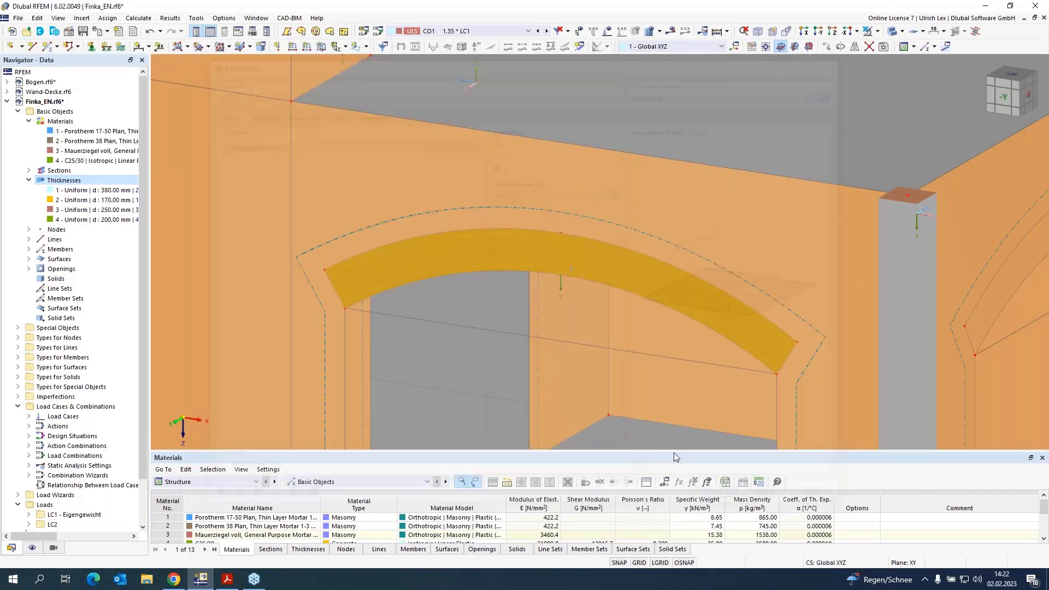
Step: Set the side wall arch surface's input axes to axis parallel to lines, aligning y with its lower arc line
{"action": "scroll", "coordinate": [328, 218], "scroll_direction": "down", "scroll_amount": 4}
{"action": "scroll", "coordinate": [552, 200], "scroll_direction": "up", "scroll_amount": 5}
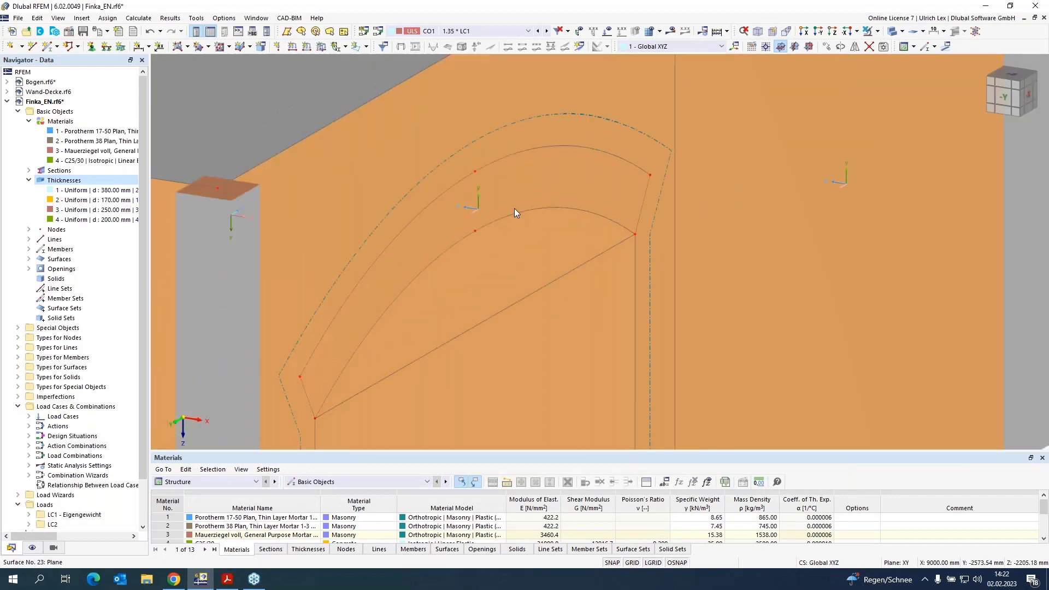
{"action": "double_click", "coordinate": [521, 208]}
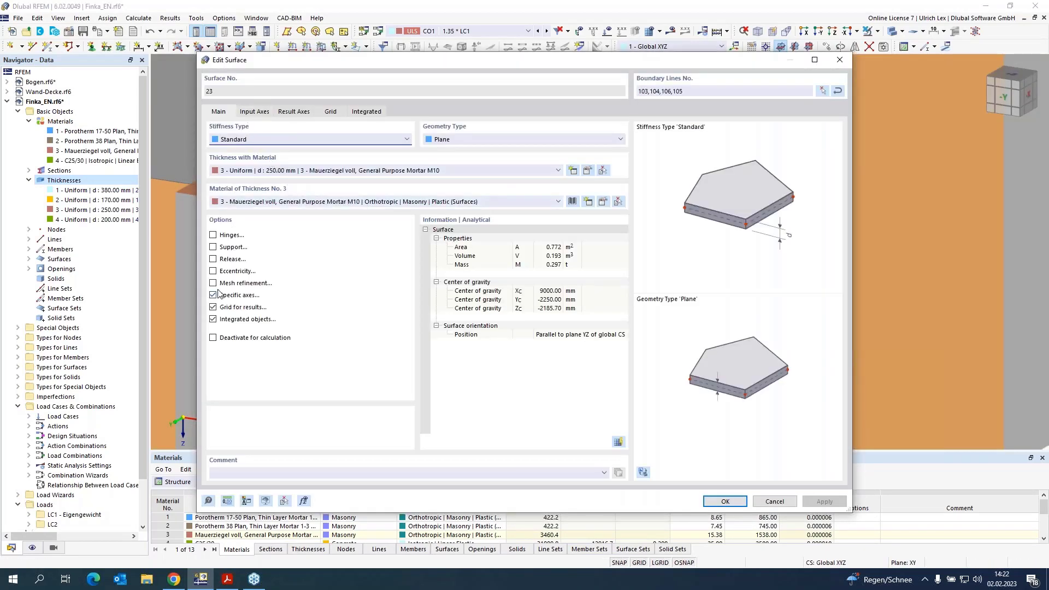
{"action": "left_click", "coordinate": [254, 111]}
{"action": "left_click", "coordinate": [281, 142]}
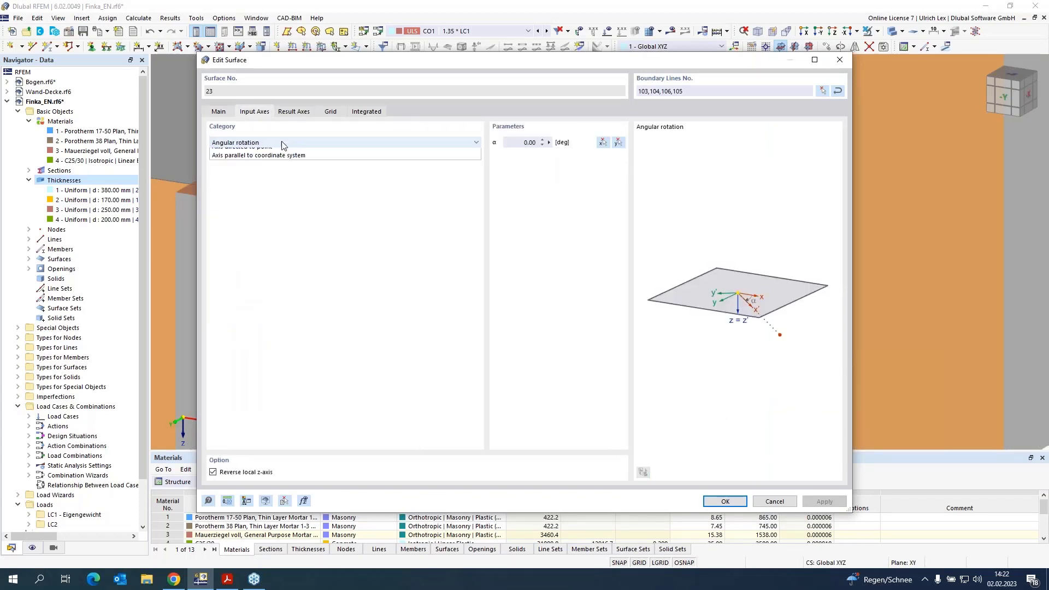
{"action": "left_click", "coordinate": [288, 162]}
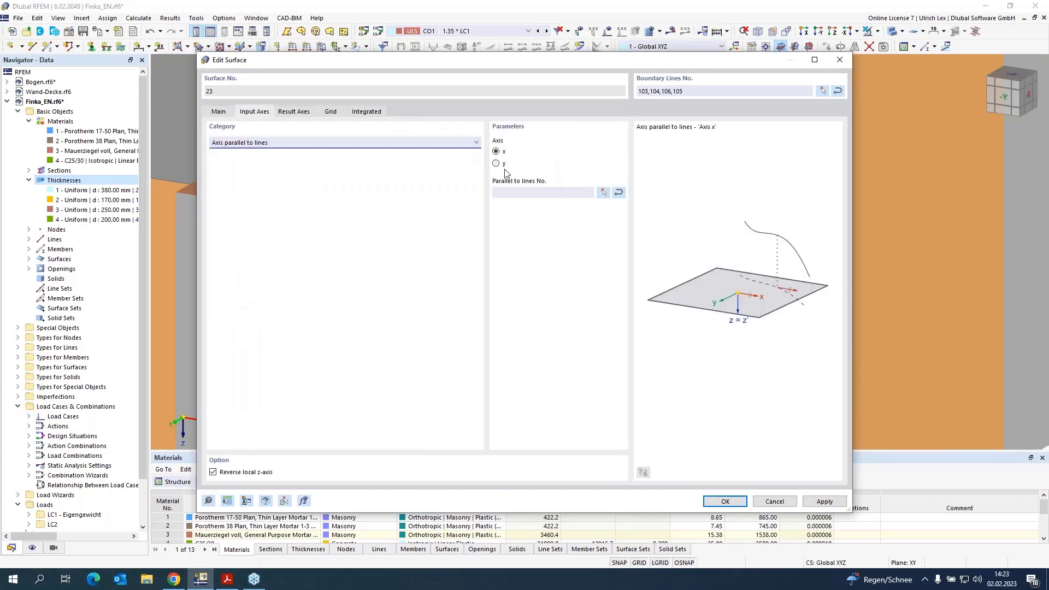
{"action": "left_click", "coordinate": [496, 164]}
{"action": "left_click", "coordinate": [604, 192]}
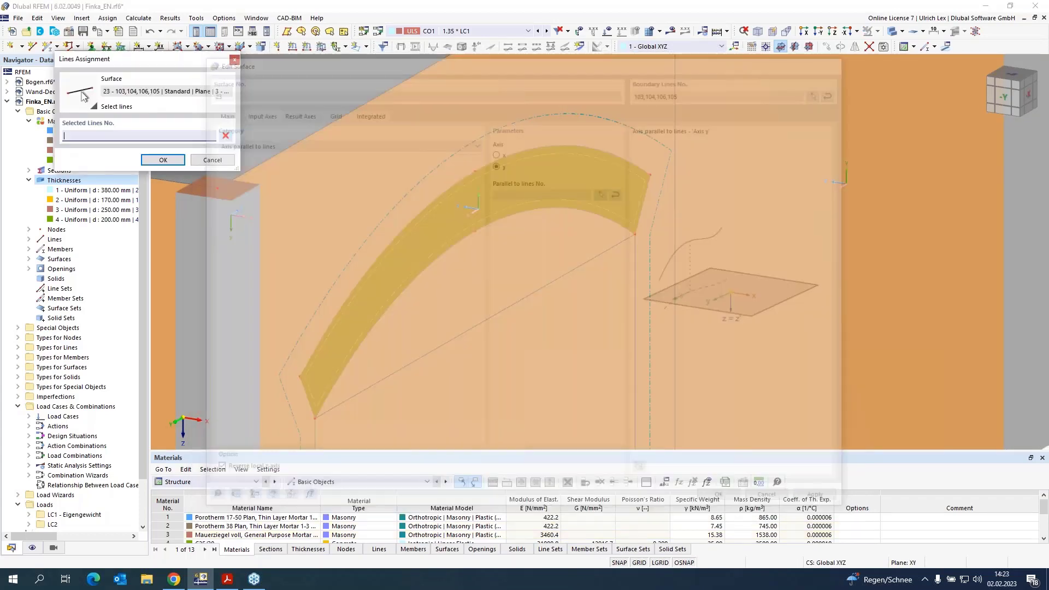
{"action": "left_click", "coordinate": [638, 218]}
{"action": "left_click", "coordinate": [179, 163]}
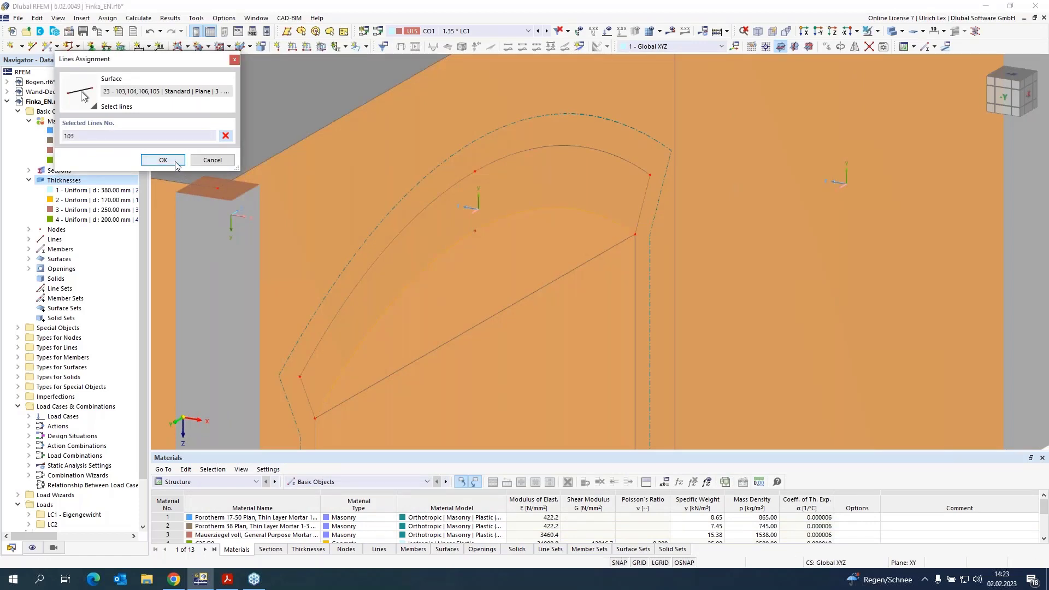
{"action": "left_click", "coordinate": [741, 504]}
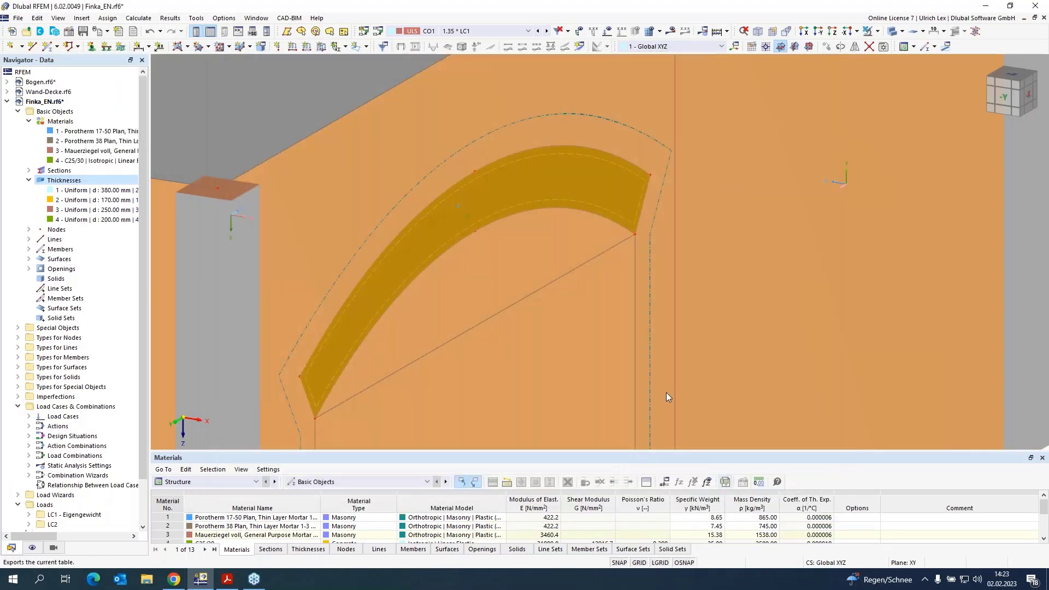
Step: Hide the local axis systems of all surfaces and save the model
{"action": "scroll", "coordinate": [595, 248], "scroll_direction": "down", "scroll_amount": 3}
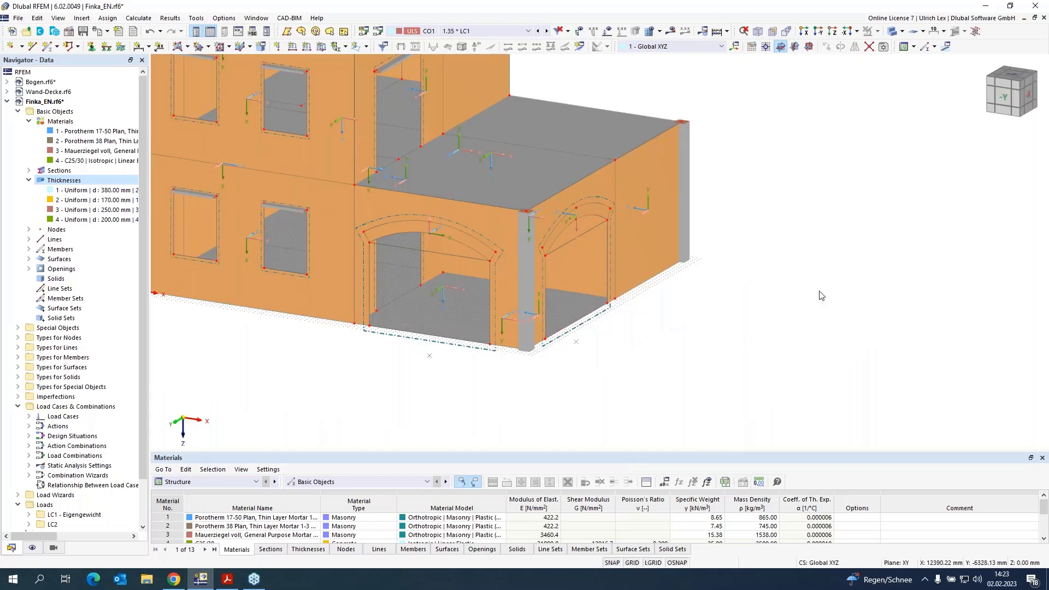
{"action": "scroll", "coordinate": [678, 262], "scroll_direction": "down", "scroll_amount": 3}
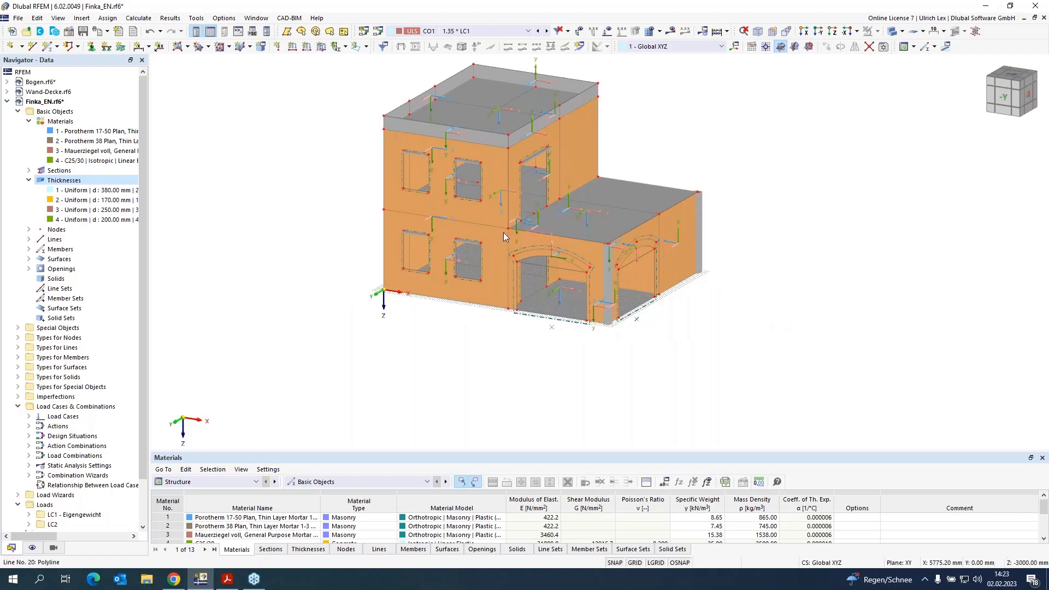
{"action": "scroll", "coordinate": [497, 238], "scroll_direction": "up", "scroll_amount": 3}
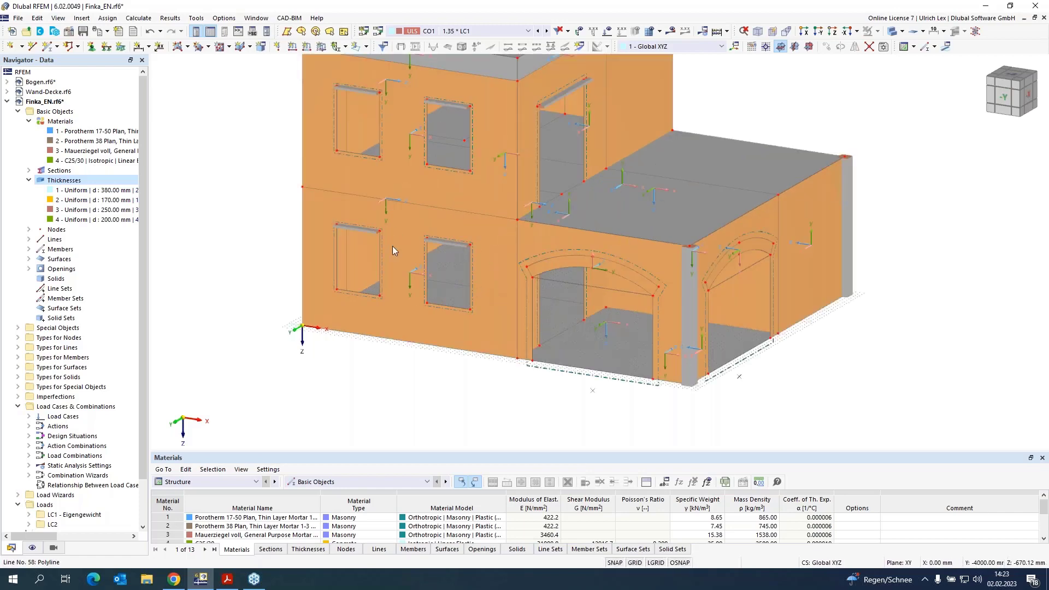
{"action": "right_click", "coordinate": [337, 205]}
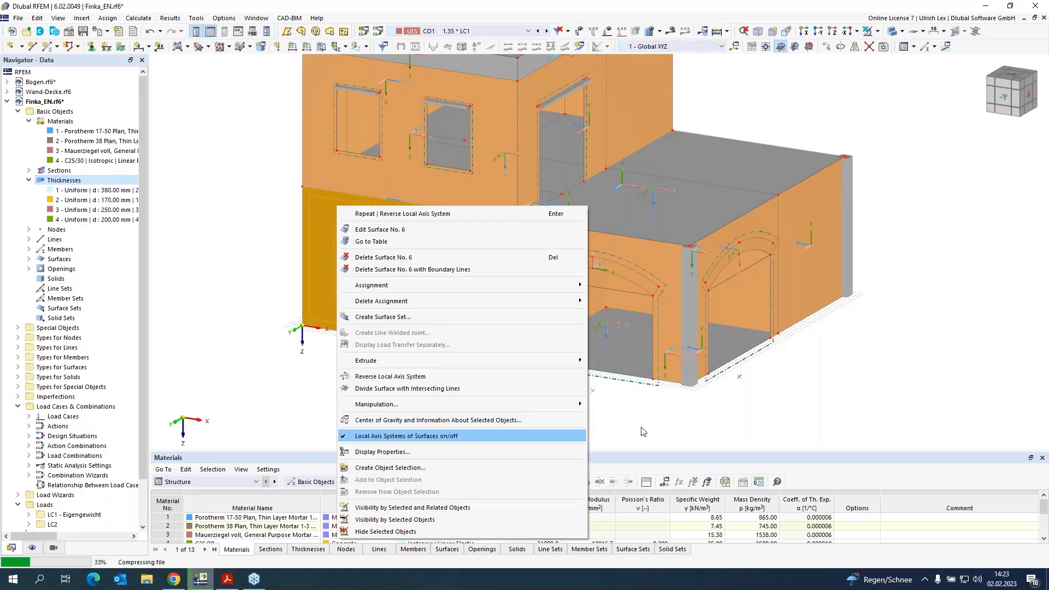
{"action": "left_click", "coordinate": [432, 437]}
{"action": "left_click", "coordinate": [413, 443]}
{"action": "scroll", "coordinate": [569, 349], "scroll_direction": "up", "scroll_amount": 2}
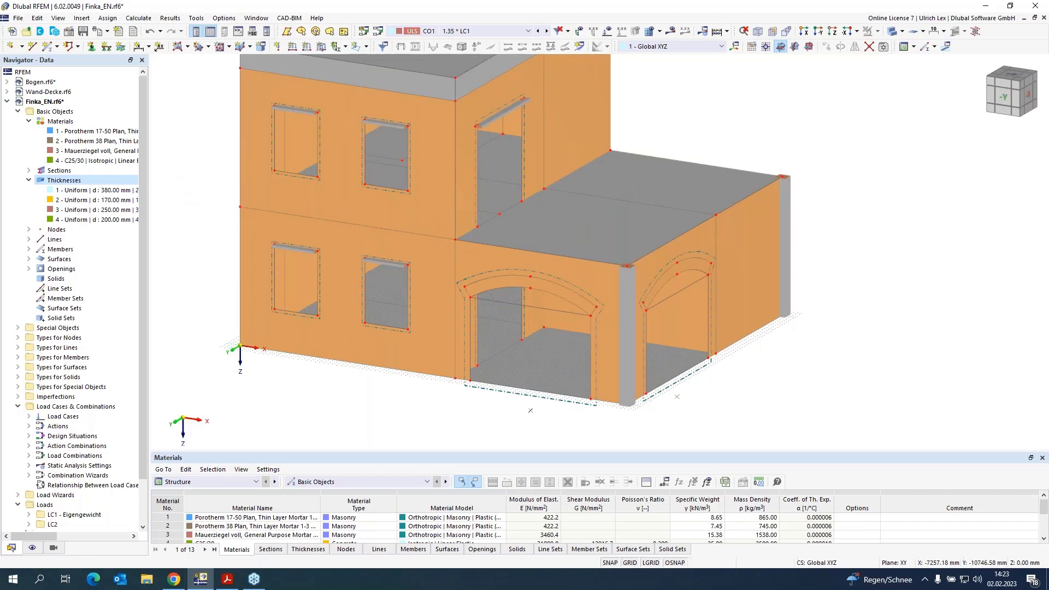
{"action": "left_click", "coordinate": [82, 31]}
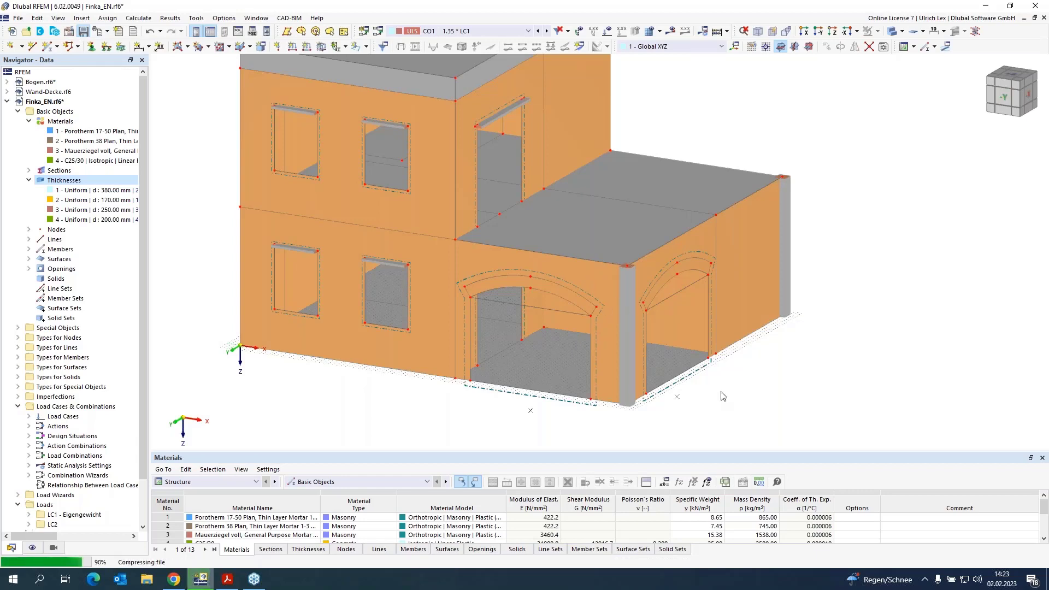
Step: Enable hinges for the front wall surface around the arch and define a new line hinge releasing only translation ux
{"action": "scroll", "coordinate": [686, 374], "scroll_direction": "up", "scroll_amount": 1}
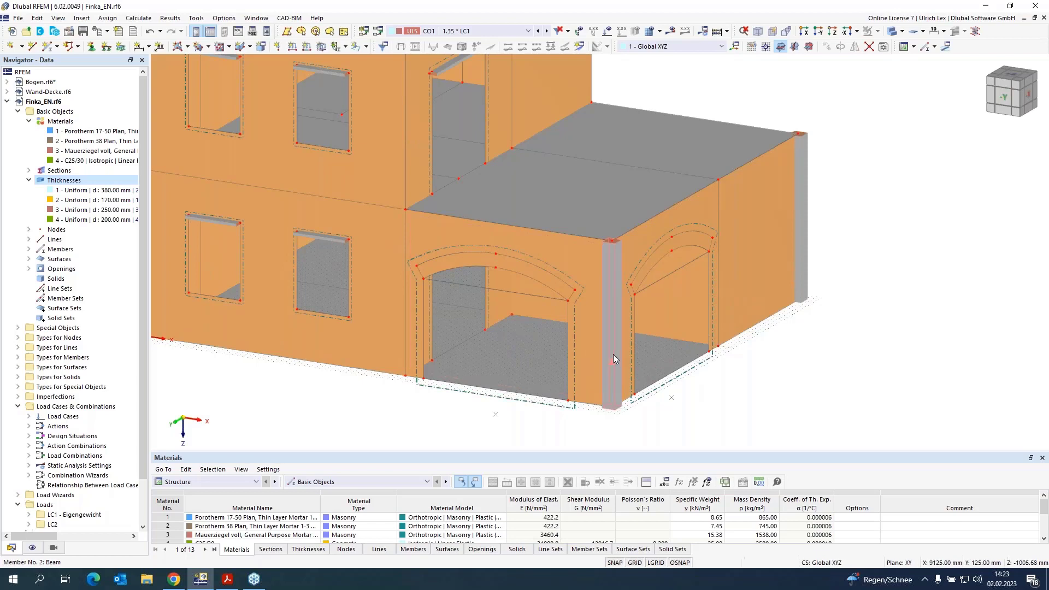
{"action": "mouse_move", "coordinate": [597, 354]}
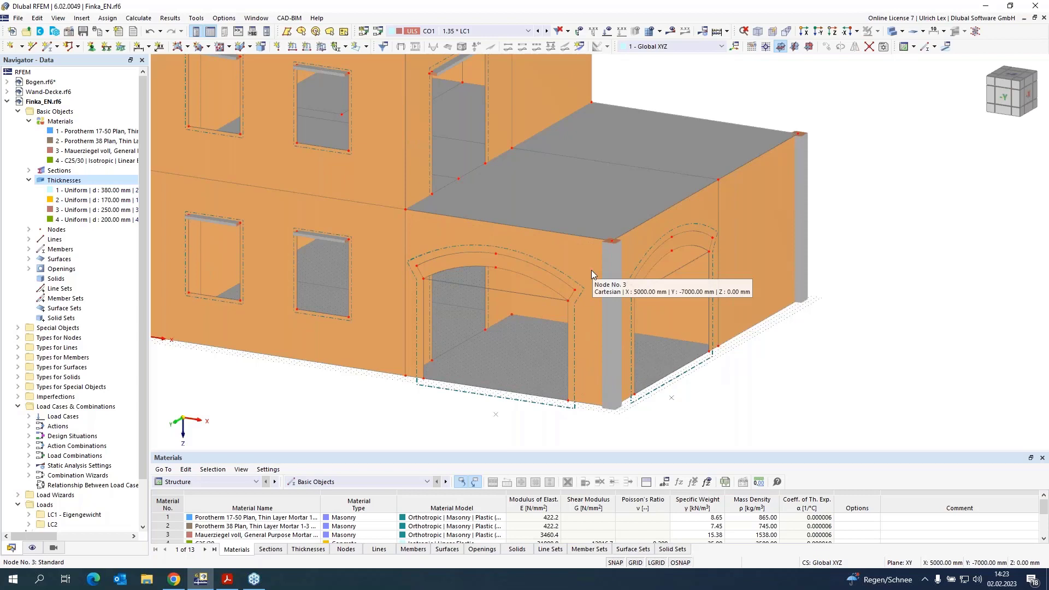
{"action": "double_click", "coordinate": [590, 354]}
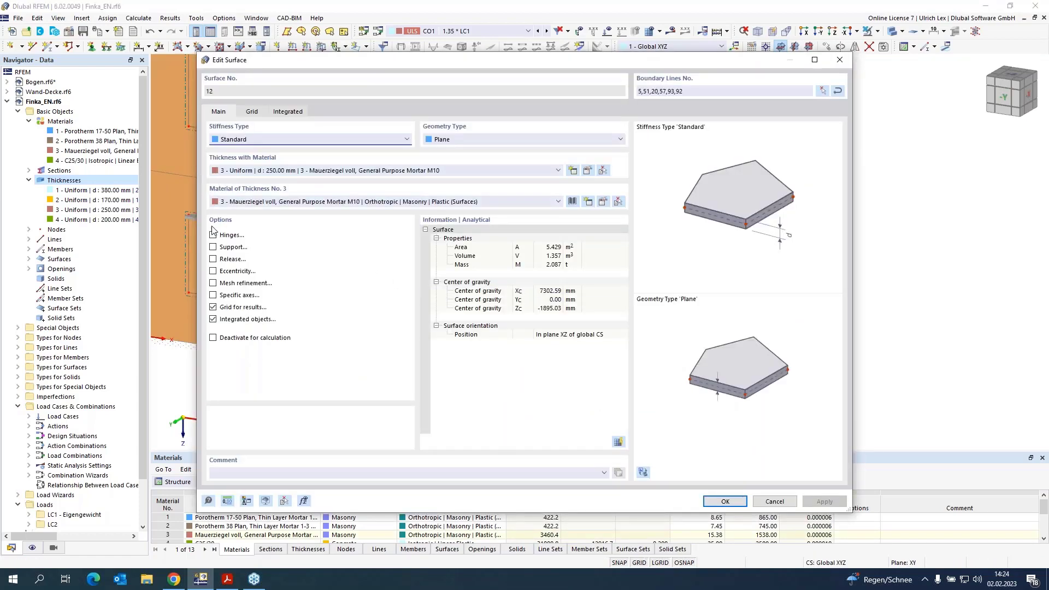
{"action": "left_click", "coordinate": [213, 235]}
{"action": "left_click", "coordinate": [252, 112]}
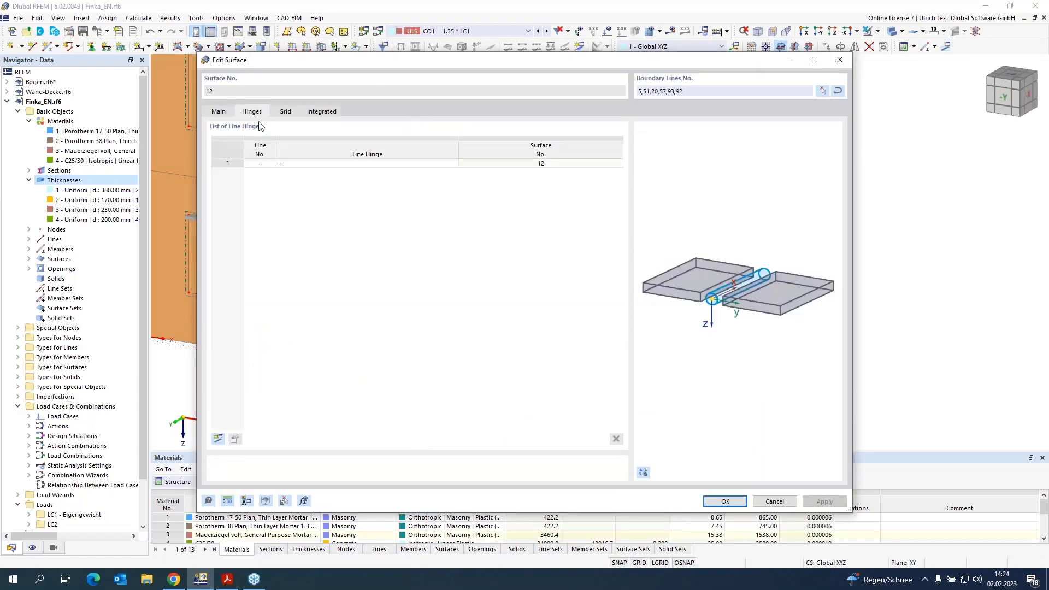
{"action": "left_click", "coordinate": [453, 163]}
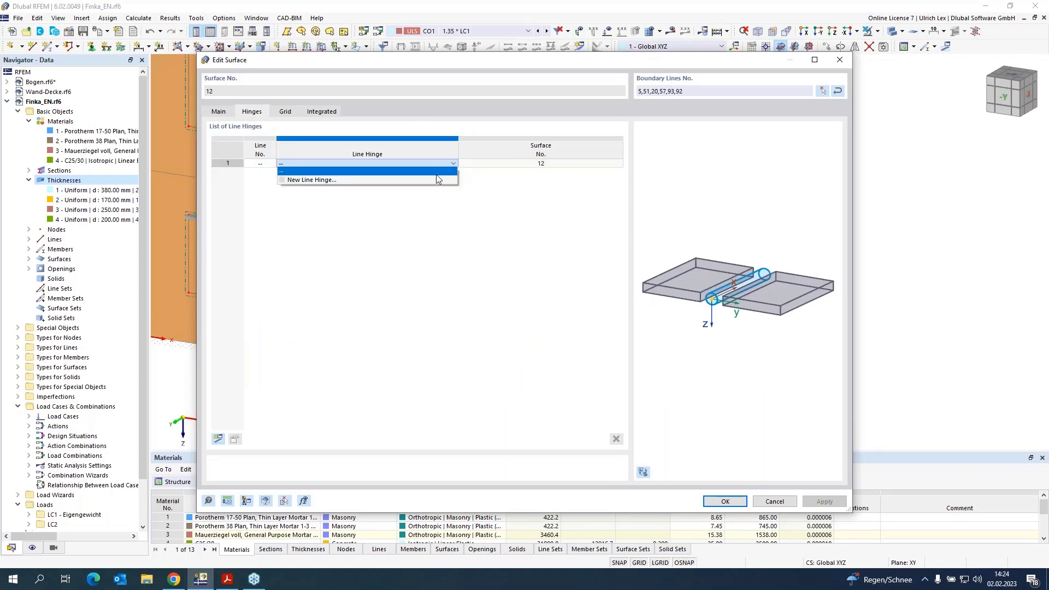
{"action": "left_click", "coordinate": [434, 185]}
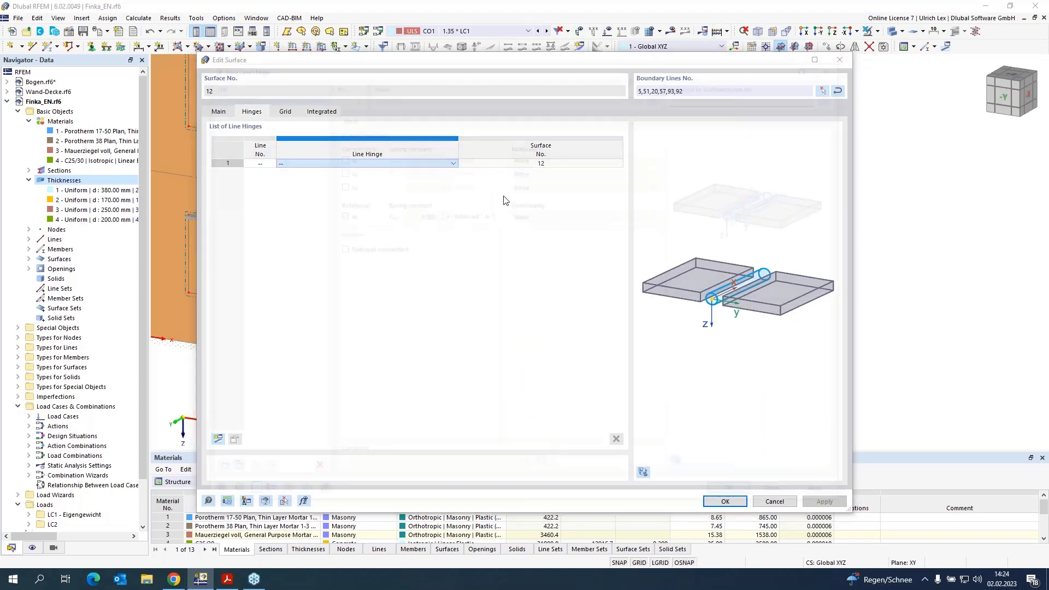
{"action": "left_click", "coordinate": [339, 215]}
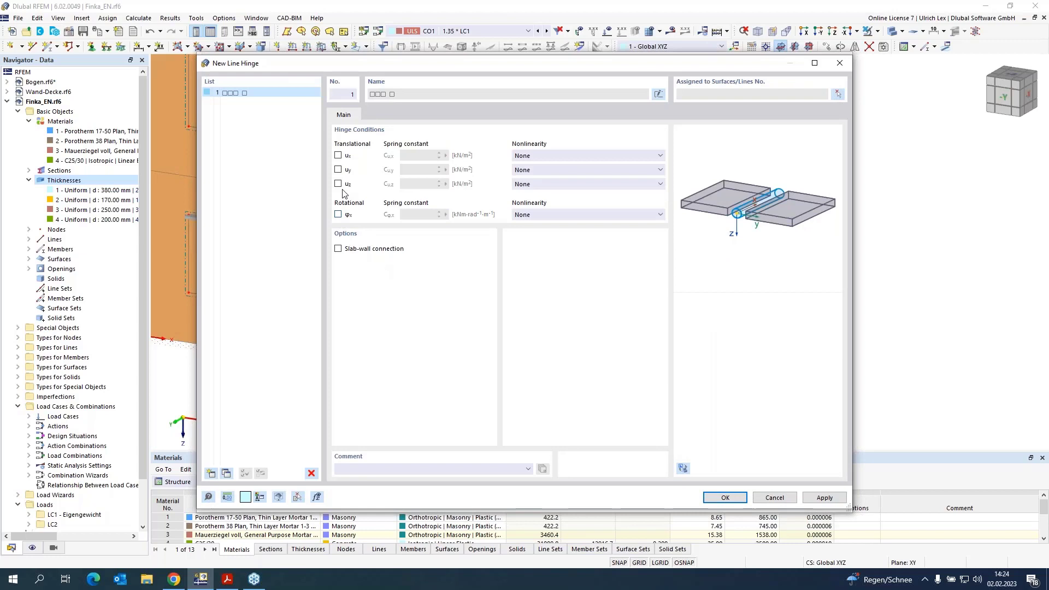
{"action": "left_click", "coordinate": [338, 157]}
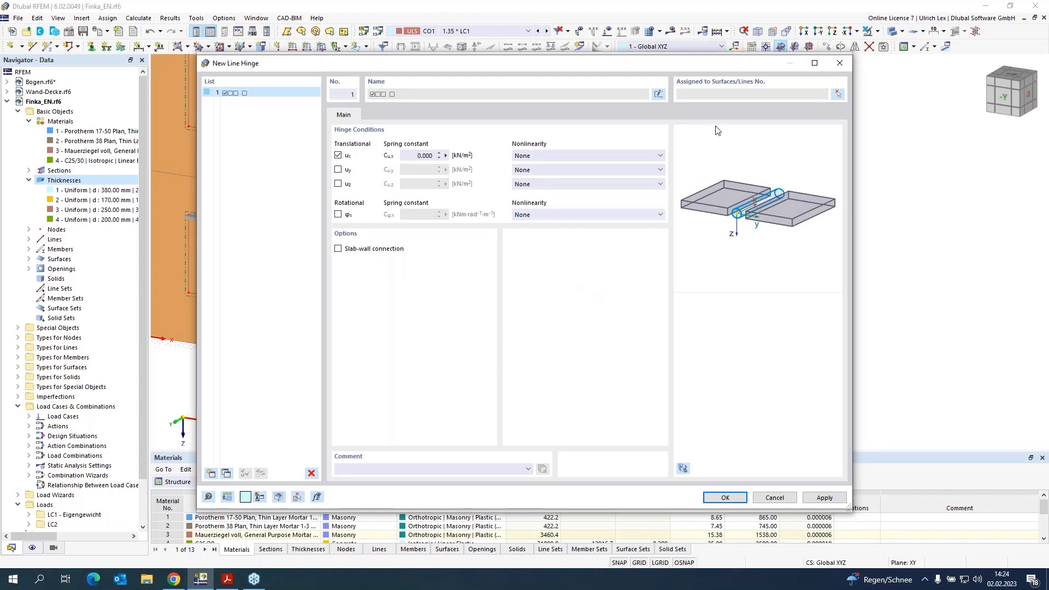
Step: Assign the new line hinge to both arched walls, surfaces 12 and 13, along line 57 at their shared corner column
{"action": "left_click", "coordinate": [839, 94]}
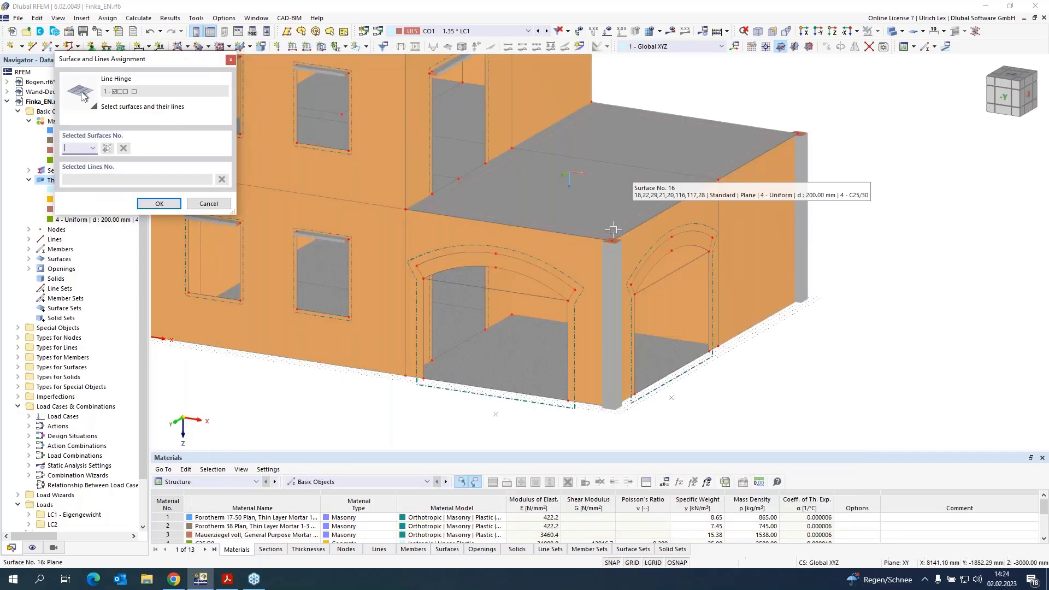
{"action": "left_click", "coordinate": [576, 260]}
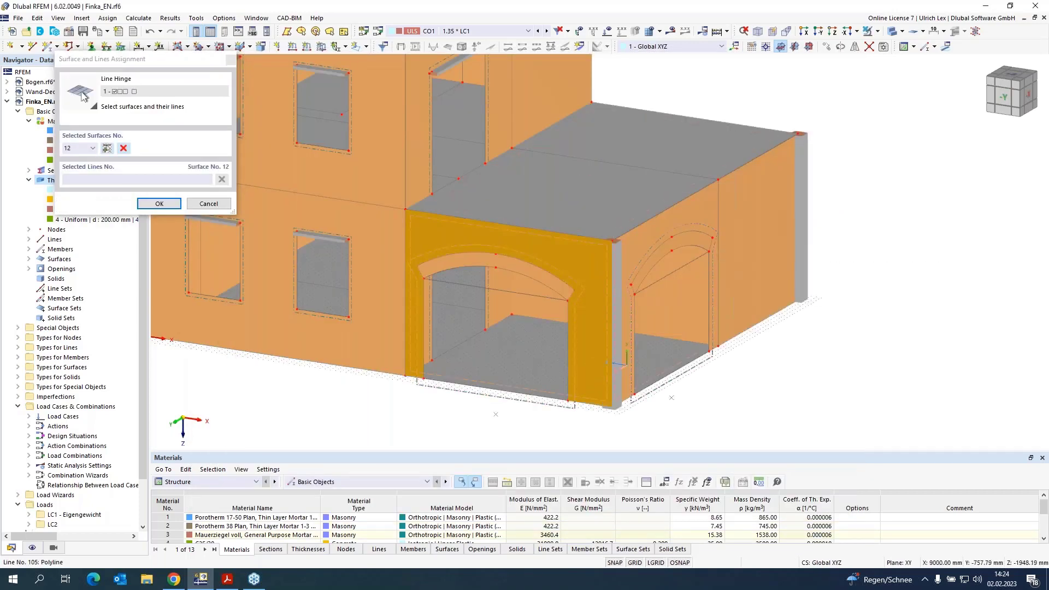
{"action": "left_click", "coordinate": [613, 268]}
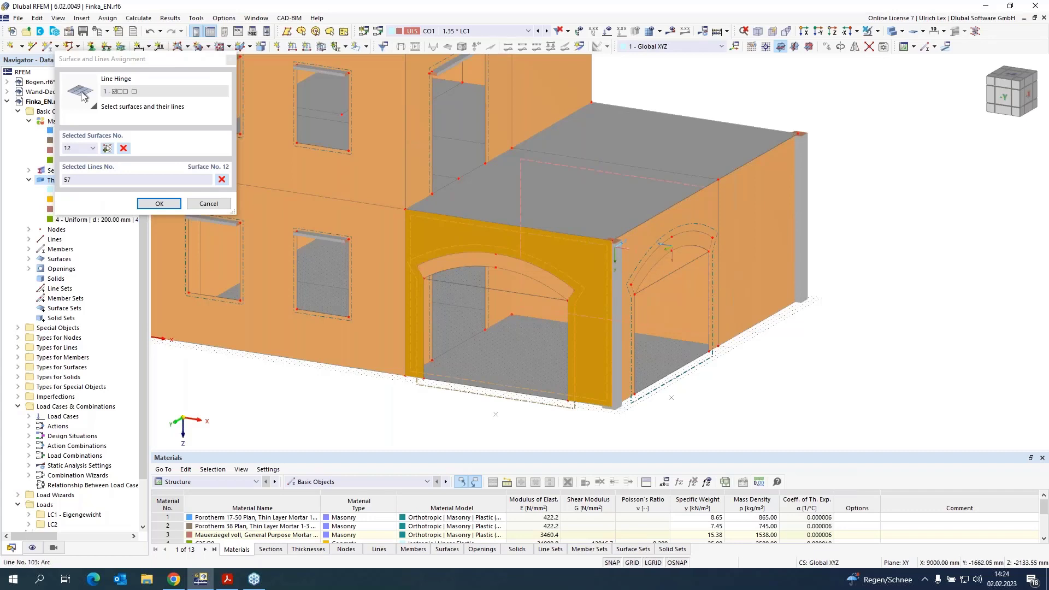
{"action": "left_click", "coordinate": [646, 247]}
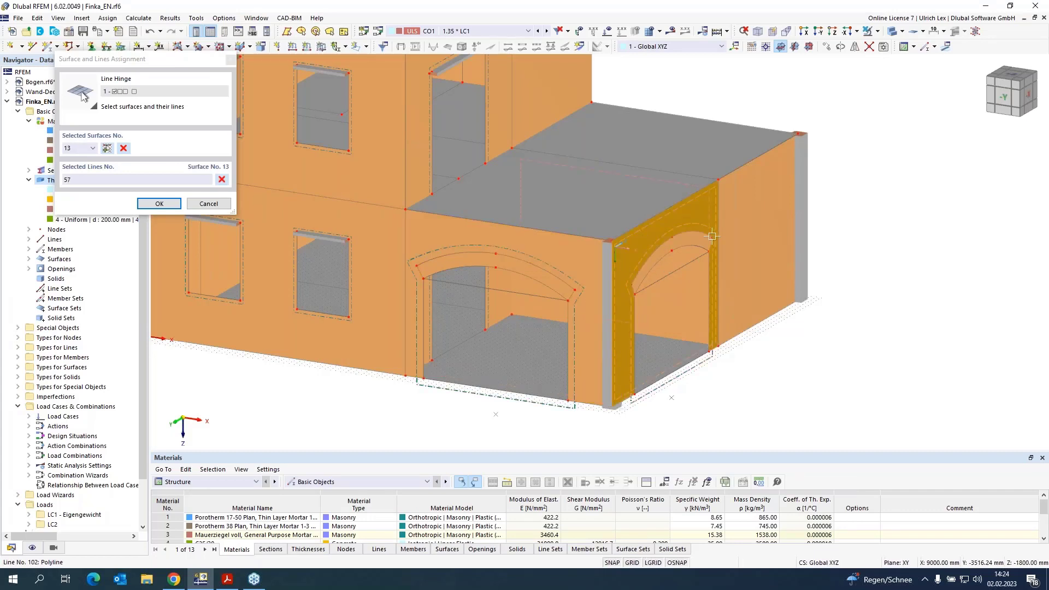
Step: Add walls 3 and 1 along line 55 at the rear corner column to the hinge assignment, and accept the hinge and surface settings
{"action": "left_click", "coordinate": [744, 216]}
{"action": "scroll", "coordinate": [805, 153], "scroll_direction": "up", "scroll_amount": 4}
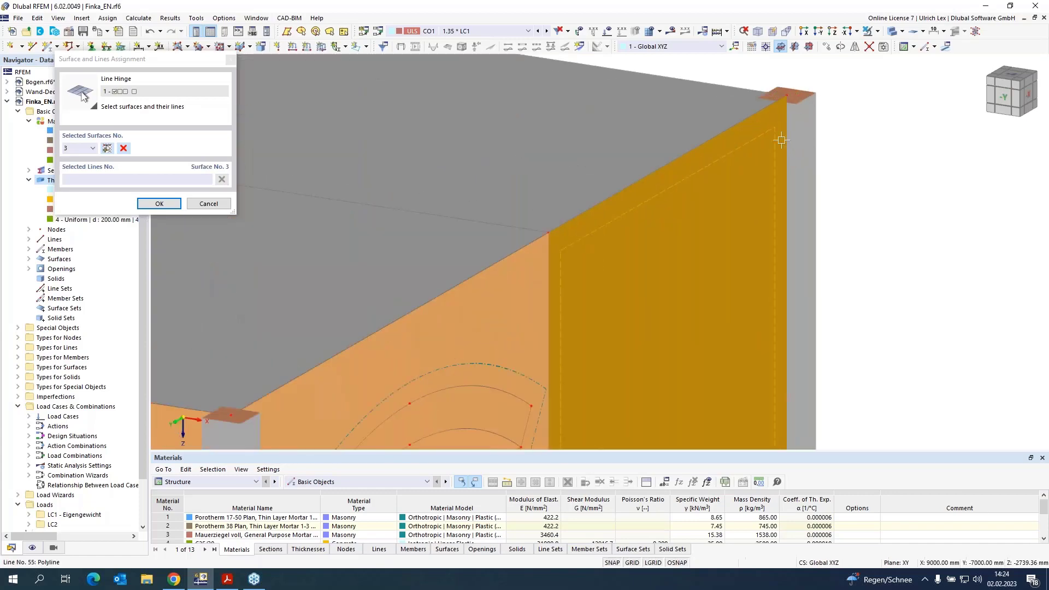
{"action": "scroll", "coordinate": [809, 153], "scroll_direction": "down", "scroll_amount": 5}
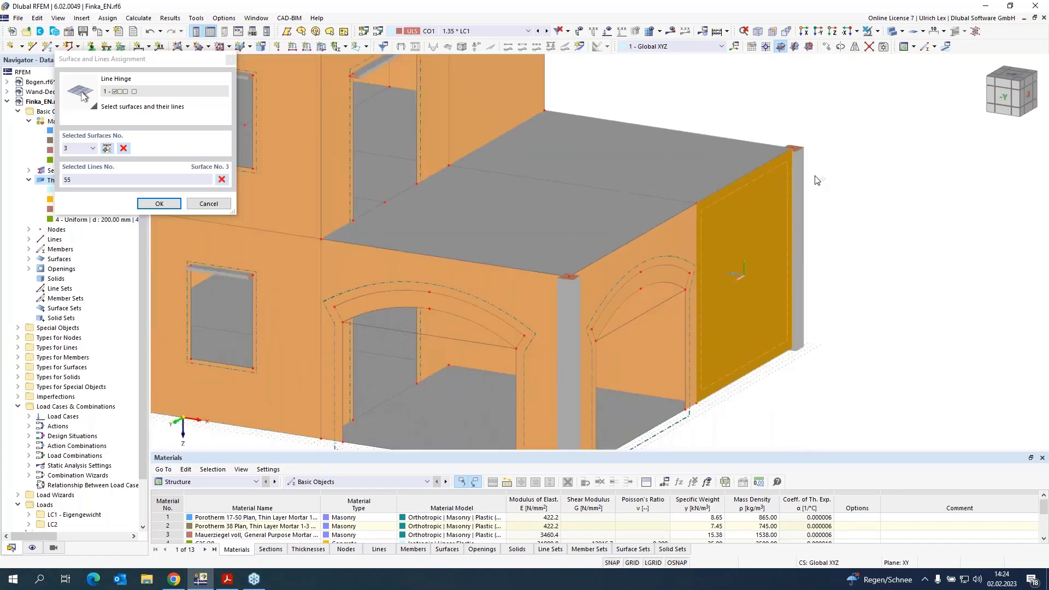
{"action": "middle_click_drag", "start_coordinate": [897, 207], "coordinate": [505, 269]}
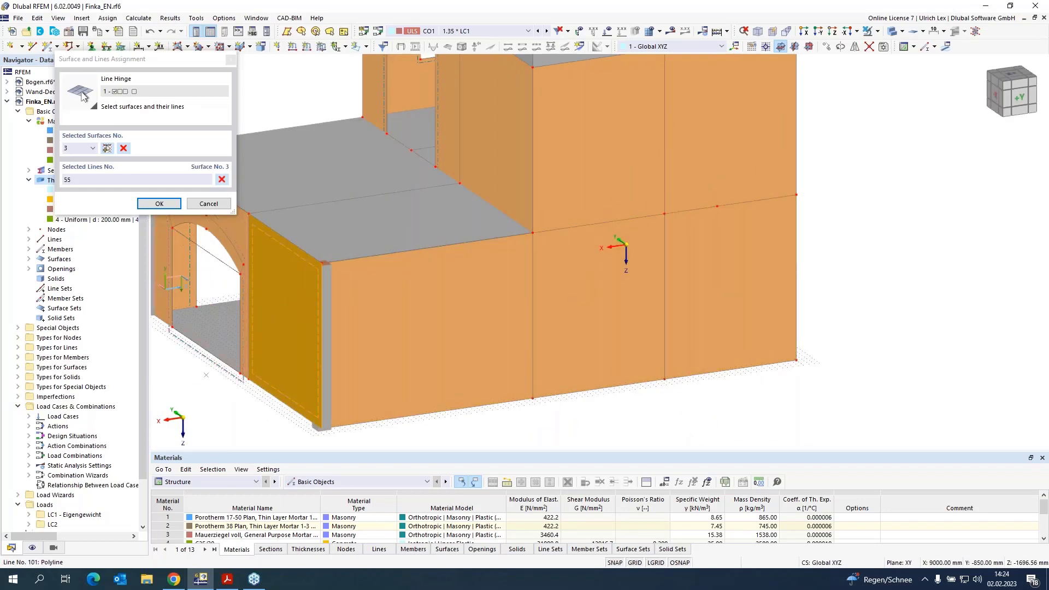
{"action": "left_click", "coordinate": [345, 293]}
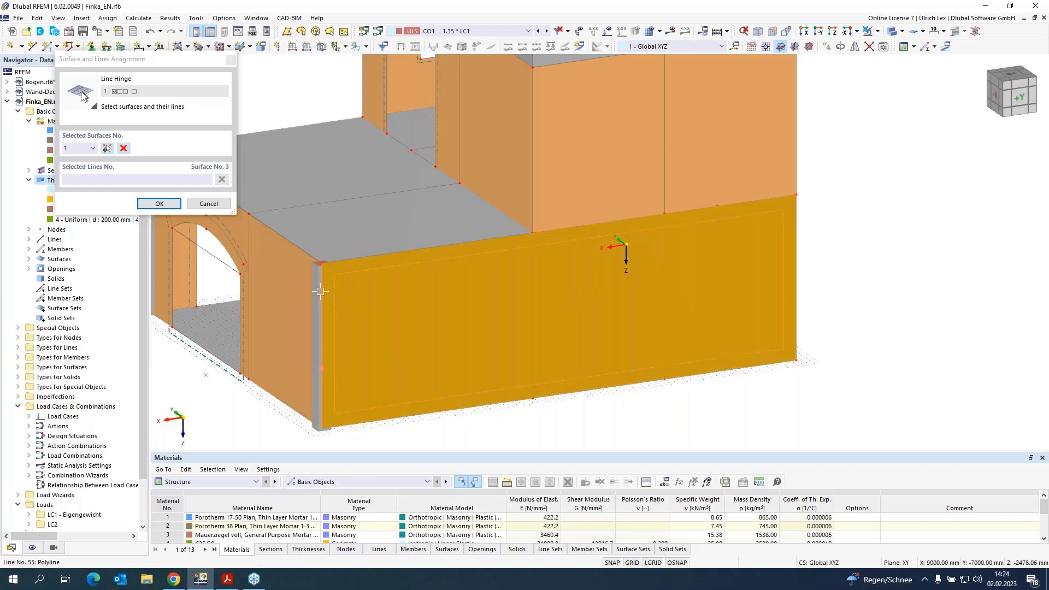
{"action": "left_click", "coordinate": [321, 292]}
{"action": "left_click", "coordinate": [147, 204]}
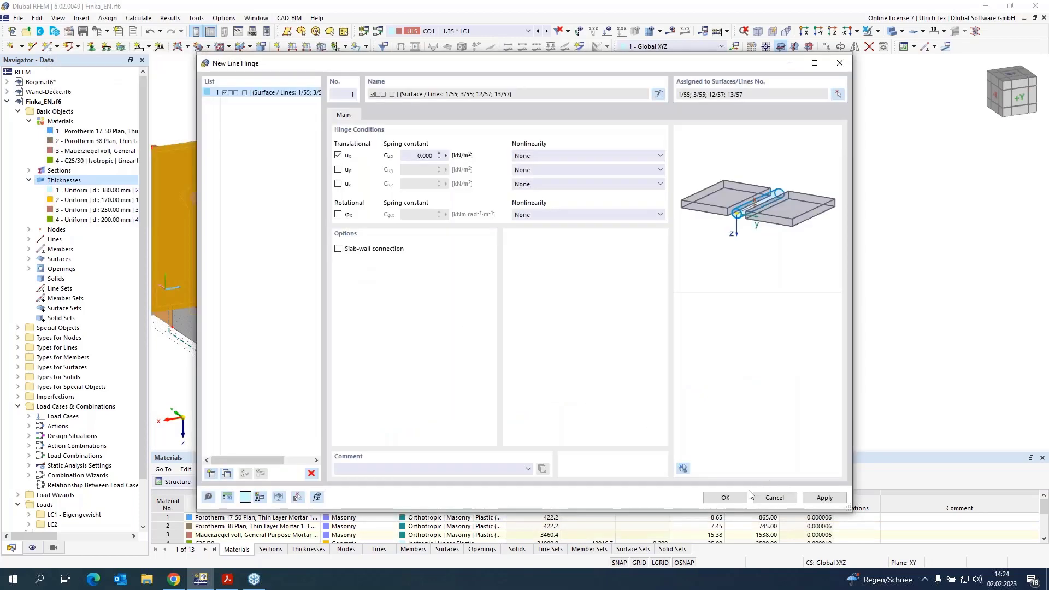
{"action": "left_click", "coordinate": [736, 498]}
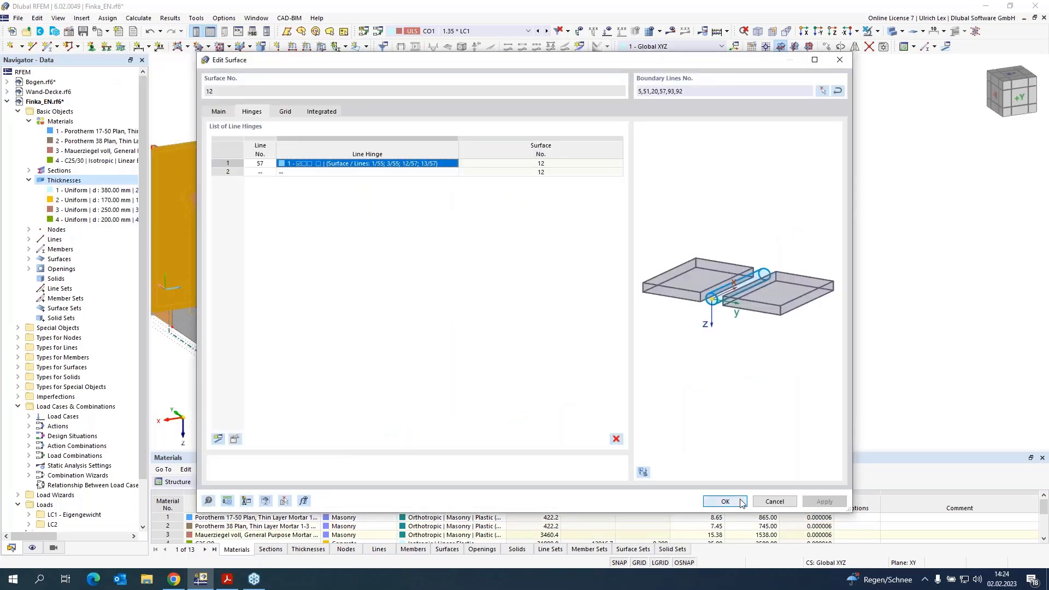
{"action": "left_click", "coordinate": [726, 501]}
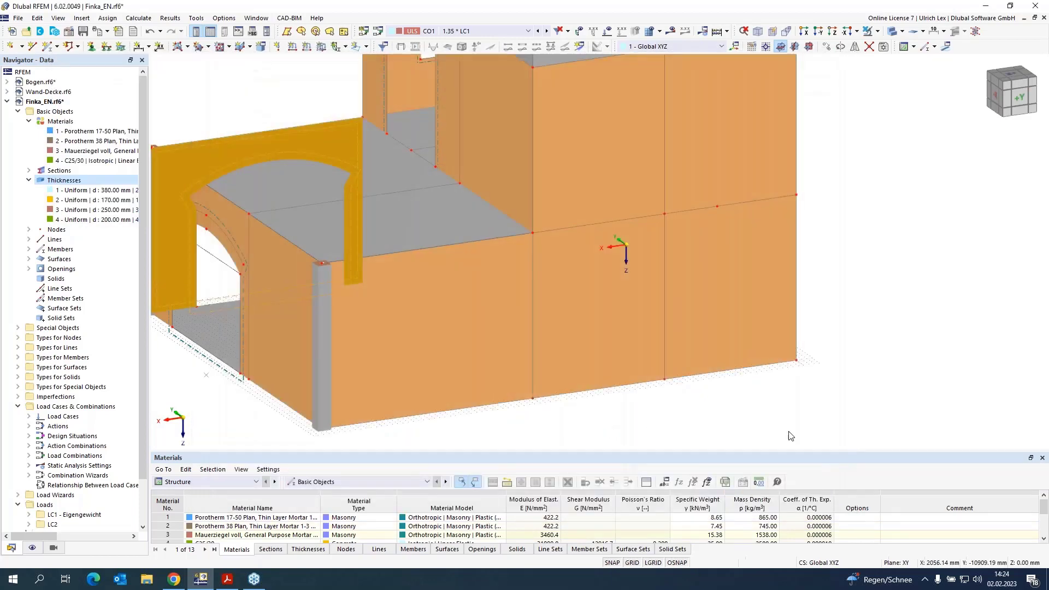
Step: Display the model transparently and examine the line hinges along the corner columns
{"action": "left_click", "coordinate": [894, 31]}
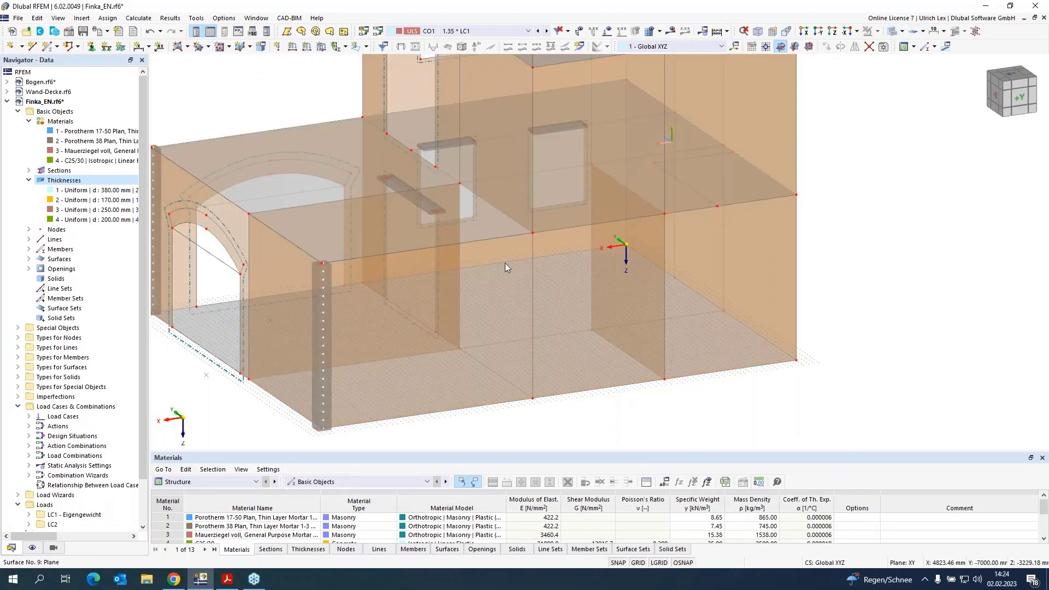
{"action": "scroll", "coordinate": [333, 300], "scroll_direction": "up", "scroll_amount": 5}
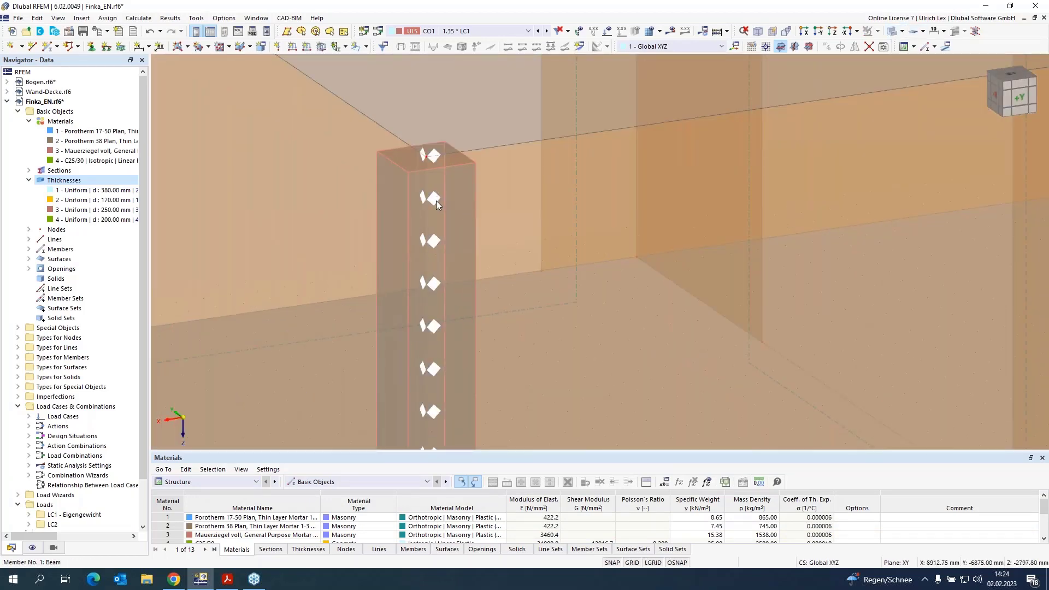
{"action": "scroll", "coordinate": [479, 159], "scroll_direction": "down", "scroll_amount": 5}
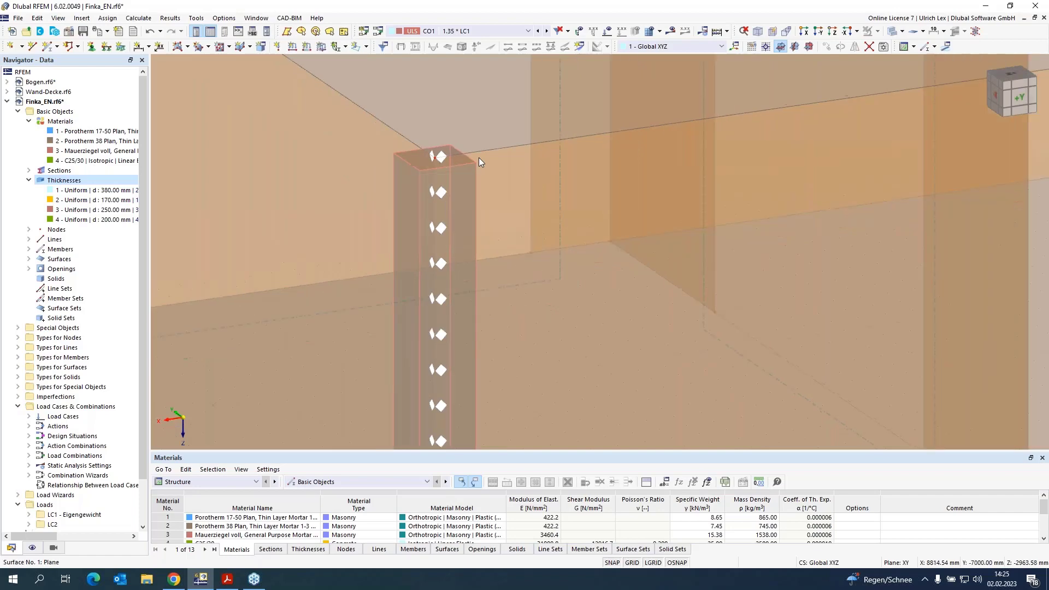
{"action": "scroll", "coordinate": [265, 325], "scroll_direction": "down", "scroll_amount": 2}
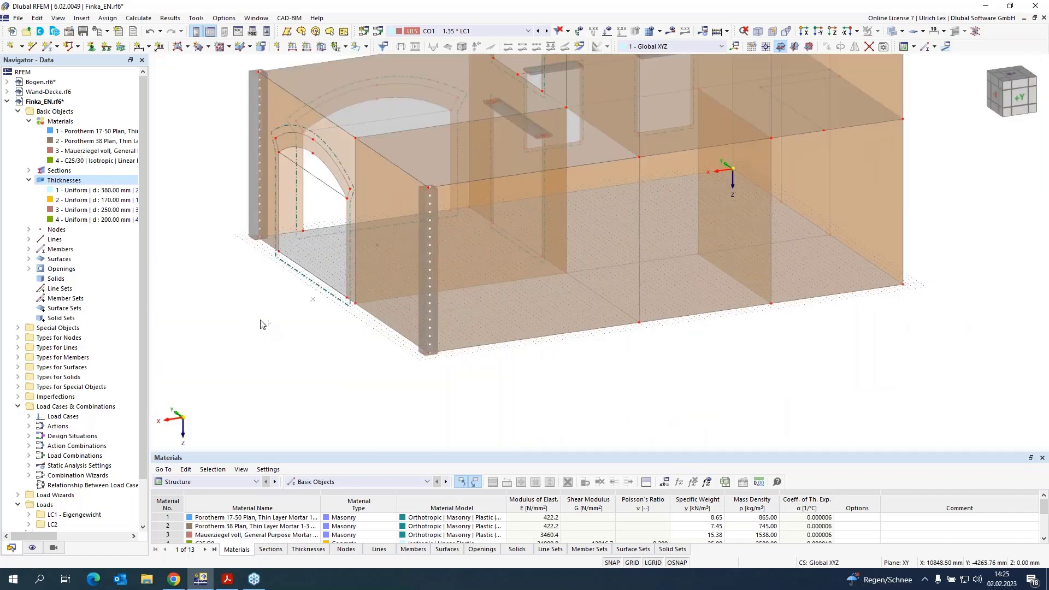
{"action": "middle_click_drag", "start_coordinate": [261, 319], "coordinate": [513, 311], "text": "ctrl"}
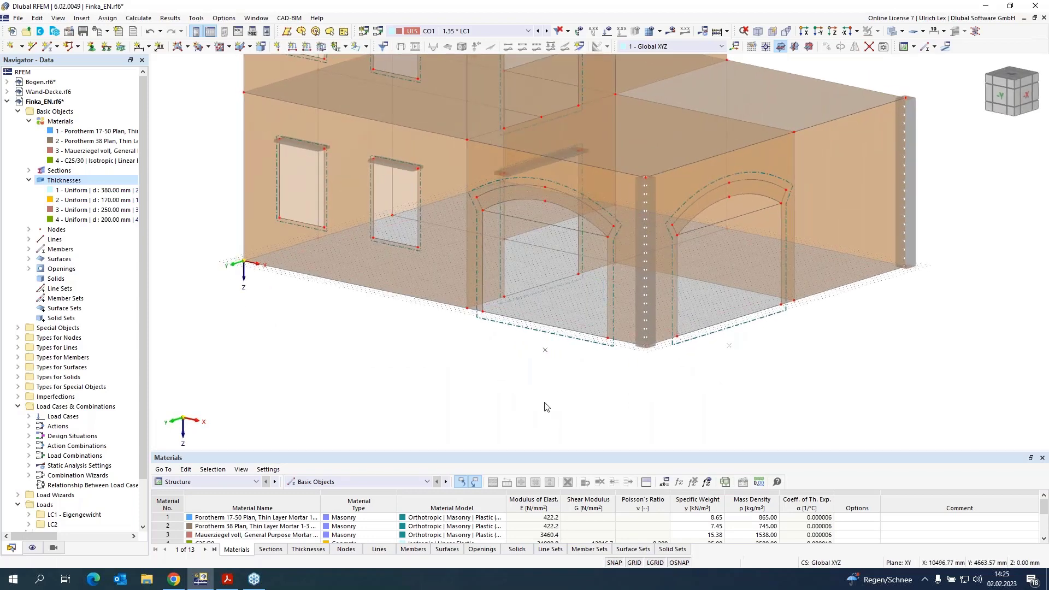
Step: Enable hinges for masonry wall surface 11 and choose the existing line hinge 1 for it
{"action": "scroll", "coordinate": [530, 391], "scroll_direction": "down", "scroll_amount": 1}
{"action": "scroll", "coordinate": [530, 390], "scroll_direction": "down", "scroll_amount": 1}
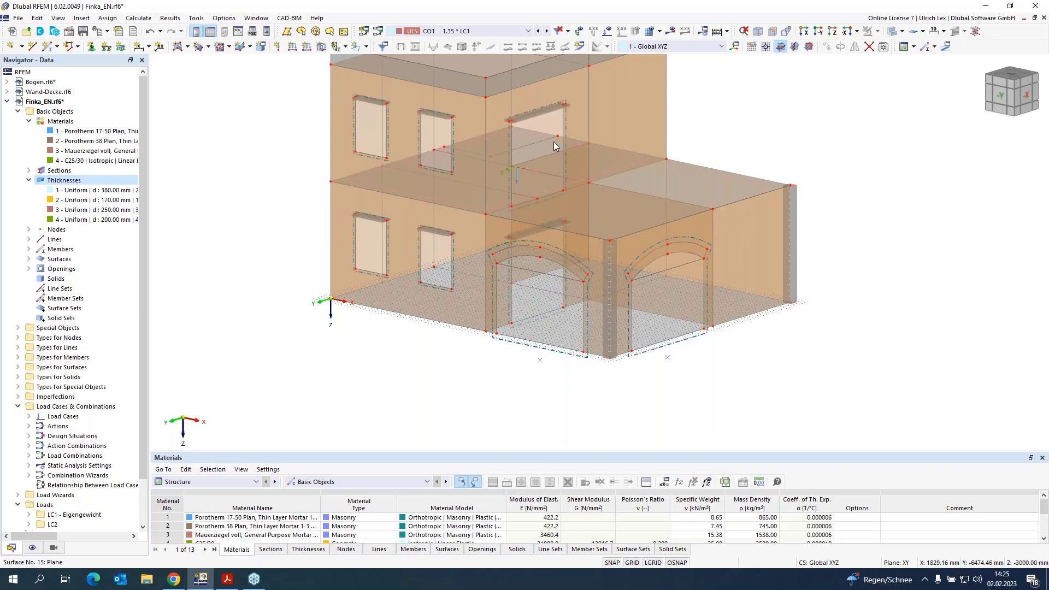
{"action": "mouse_move", "coordinate": [554, 142]}
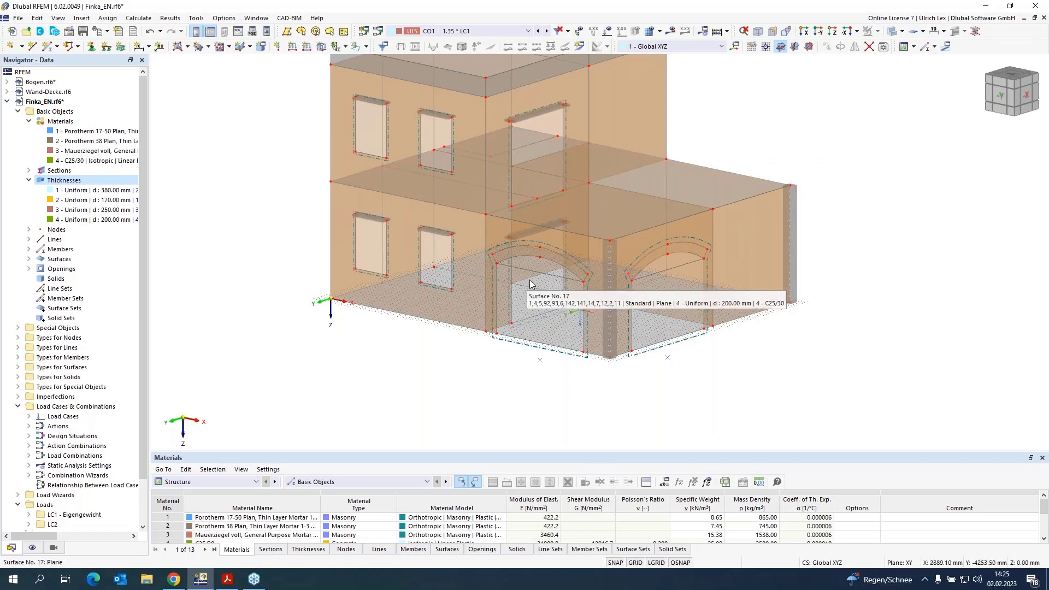
{"action": "mouse_move", "coordinate": [523, 281]}
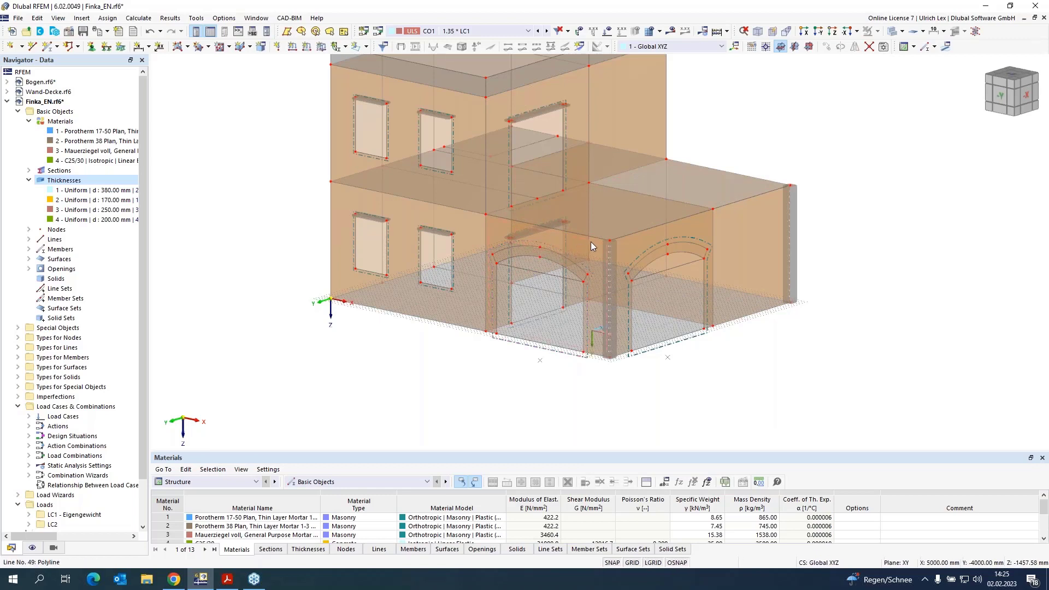
{"action": "mouse_move", "coordinate": [596, 245]}
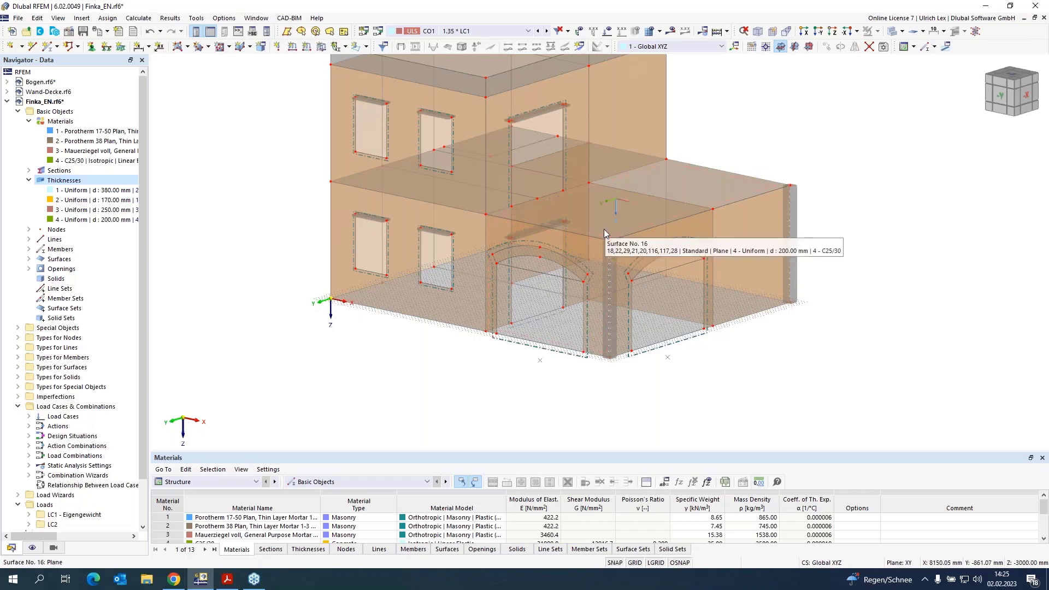
{"action": "left_click", "coordinate": [523, 275]}
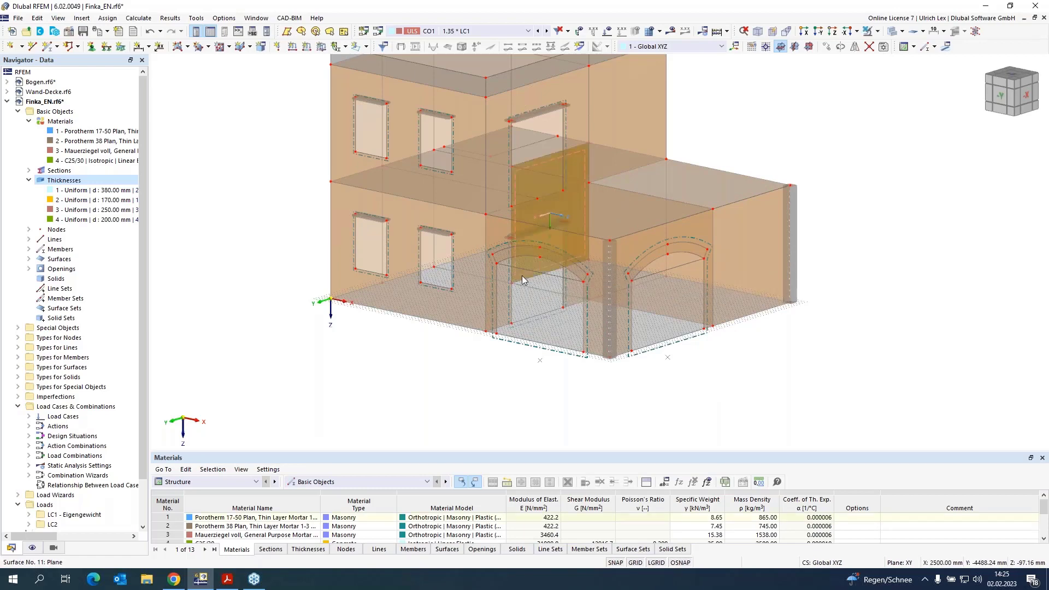
{"action": "double_click", "coordinate": [523, 276]}
{"action": "left_click", "coordinate": [213, 236]}
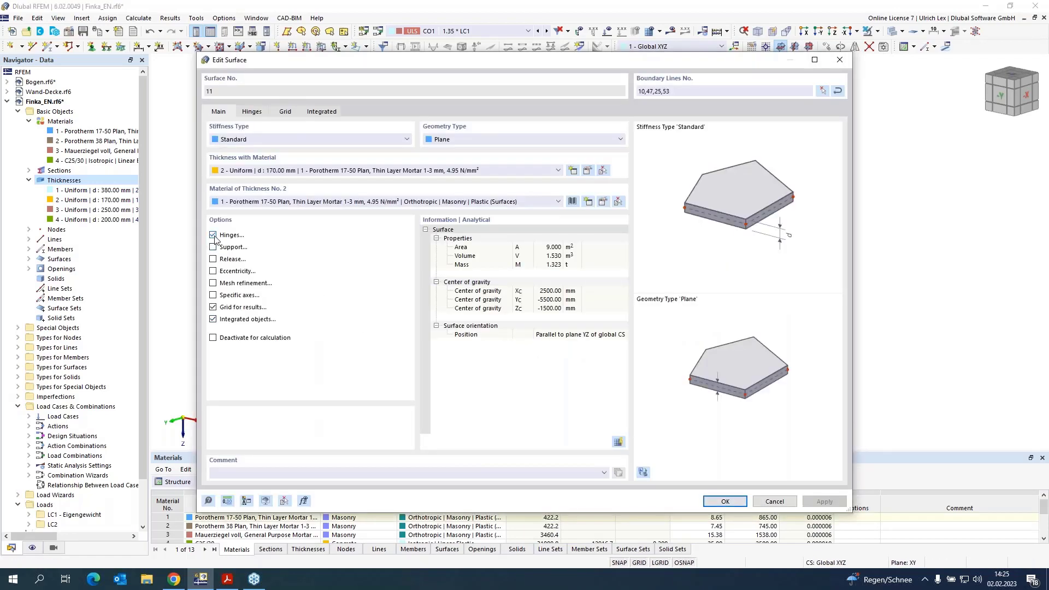
{"action": "left_click", "coordinate": [252, 111]}
{"action": "left_click", "coordinate": [350, 164]}
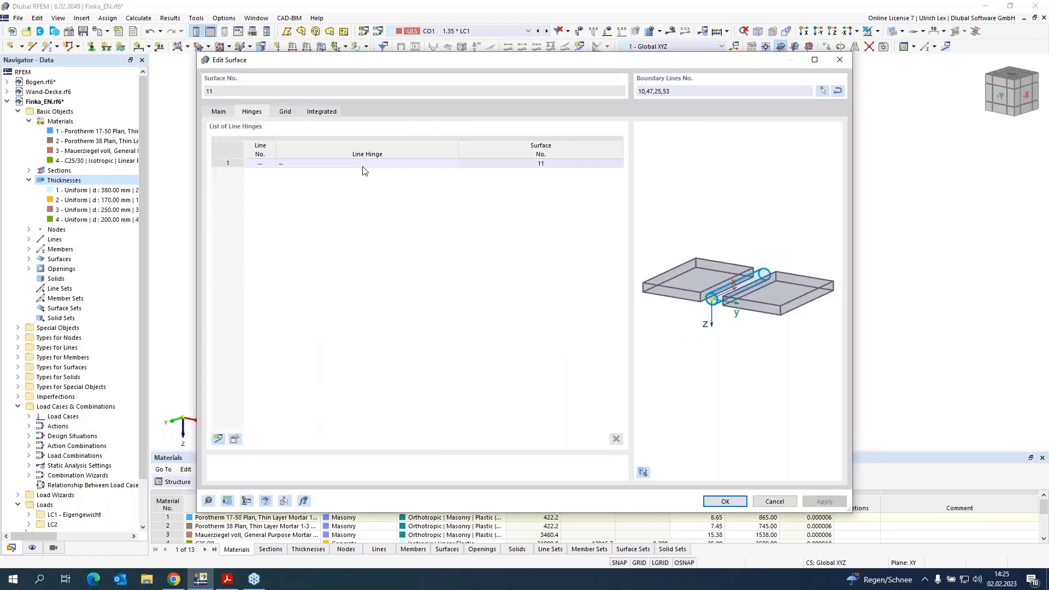
{"action": "left_click", "coordinate": [454, 164]}
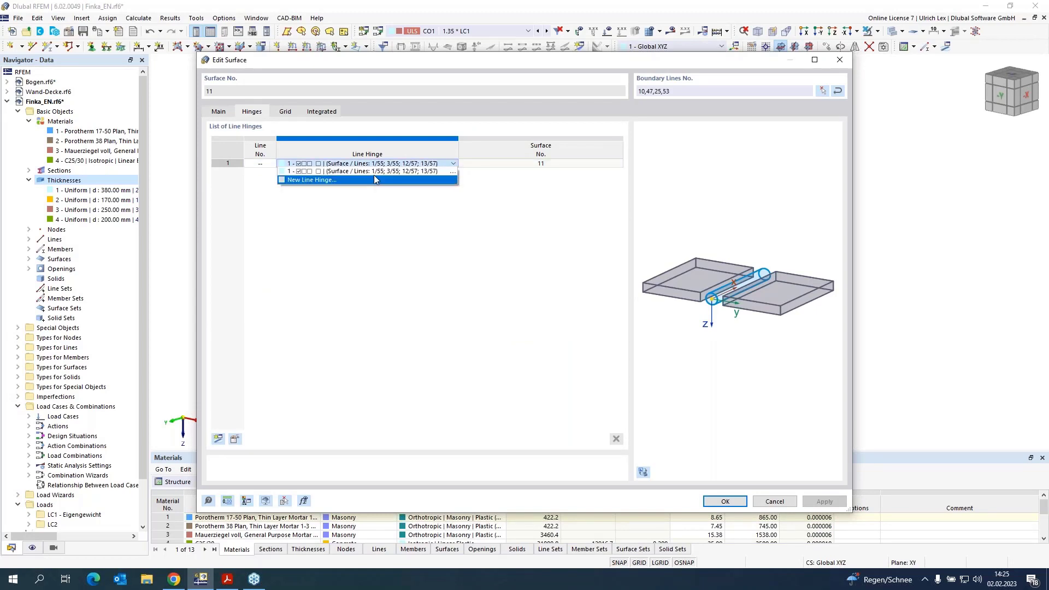
{"action": "left_click", "coordinate": [376, 174]}
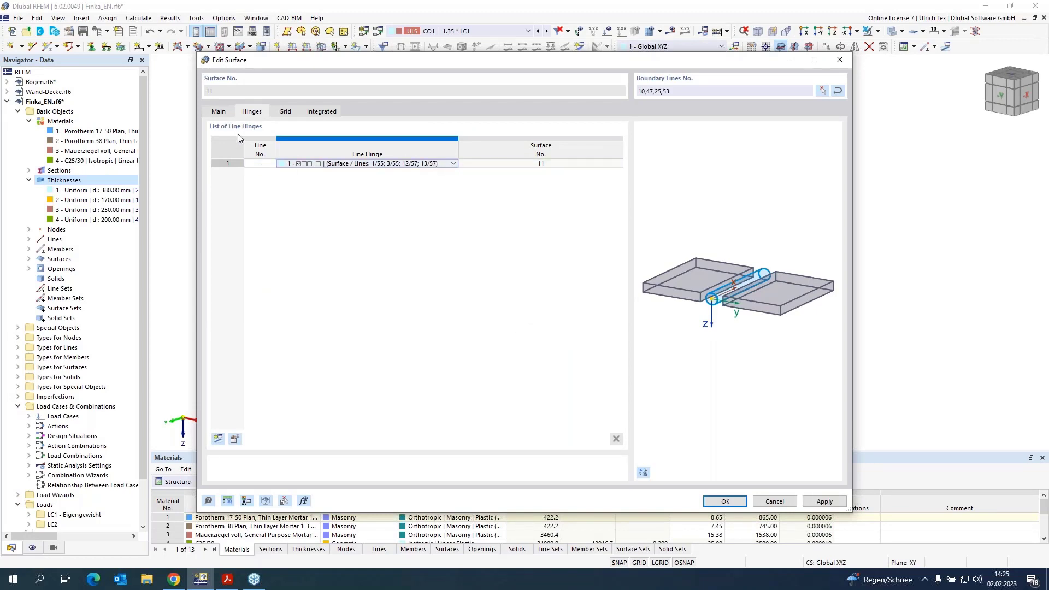
Step: Assign the hinge to the wall's vertical boundary line 47 at the wall junction and accept the surface changes
{"action": "left_click", "coordinate": [260, 163]}
{"action": "left_click", "coordinate": [273, 164]}
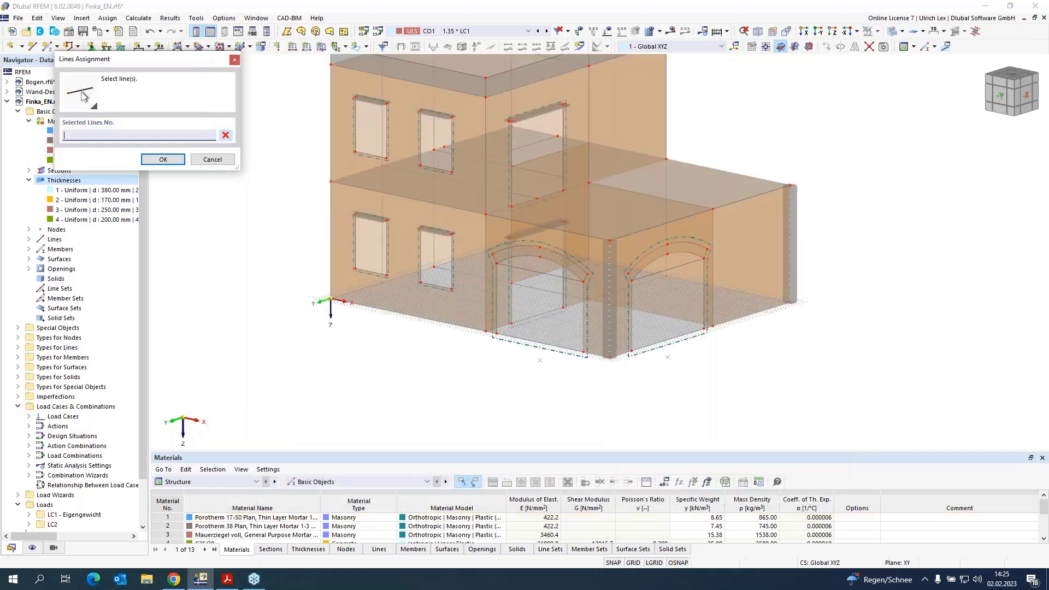
{"action": "scroll", "coordinate": [588, 232], "scroll_direction": "up", "scroll_amount": 3}
{"action": "scroll", "coordinate": [563, 248], "scroll_direction": "down", "scroll_amount": 1}
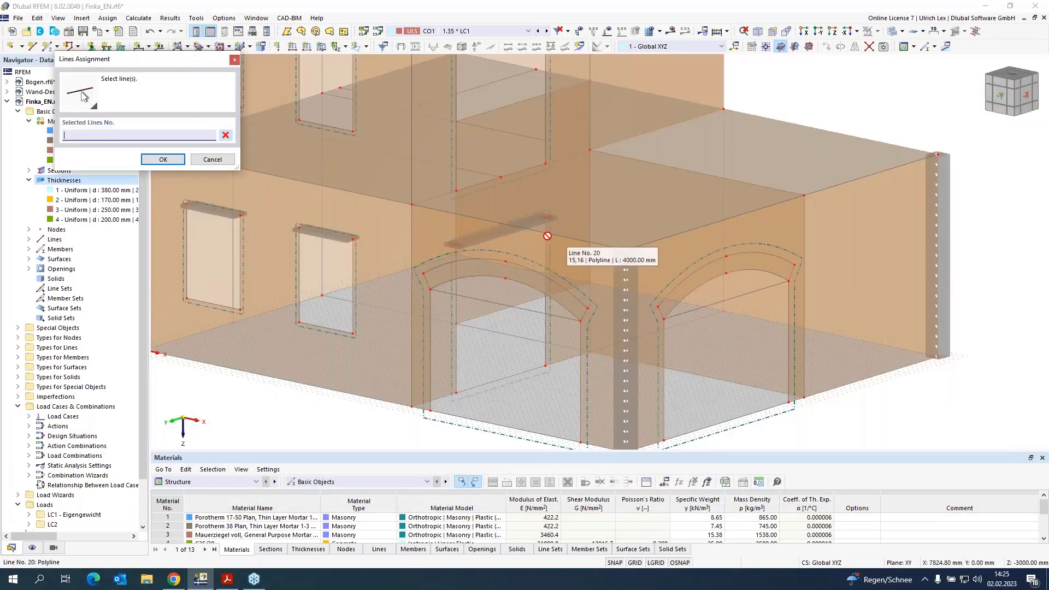
{"action": "scroll", "coordinate": [565, 185], "scroll_direction": "down", "scroll_amount": 2}
{"action": "scroll", "coordinate": [558, 221], "scroll_direction": "up", "scroll_amount": 4}
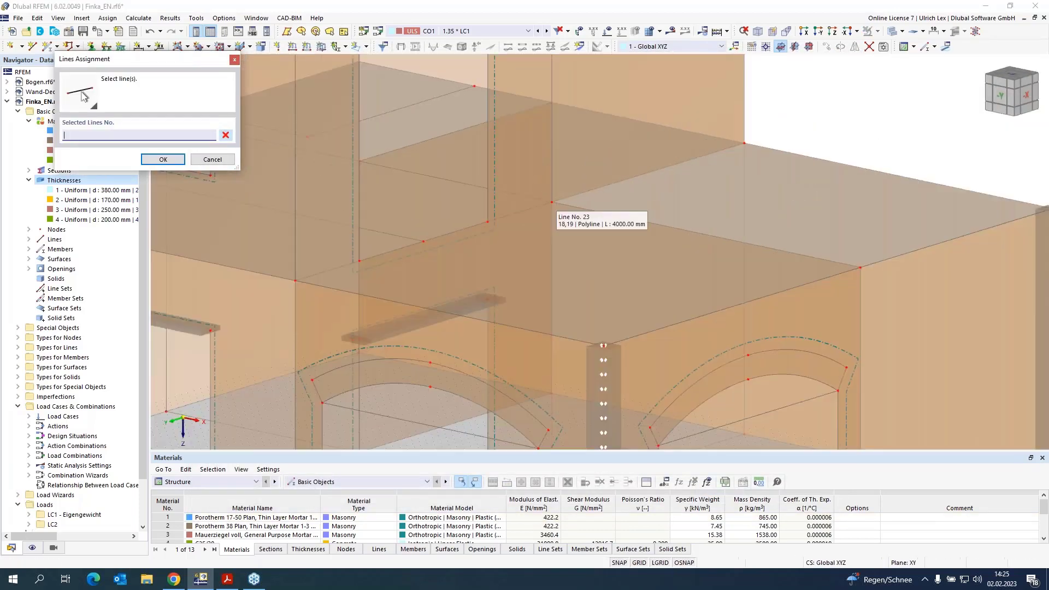
{"action": "scroll", "coordinate": [519, 252], "scroll_direction": "down", "scroll_amount": 3}
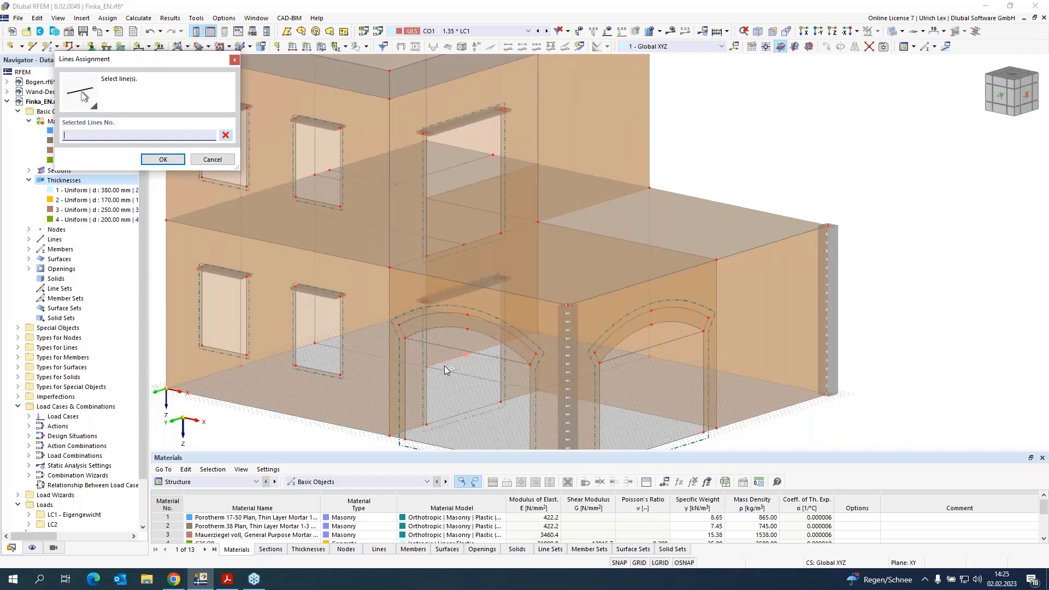
{"action": "left_click", "coordinate": [893, 31]}
{"action": "scroll", "coordinate": [435, 164], "scroll_direction": "up", "scroll_amount": 5}
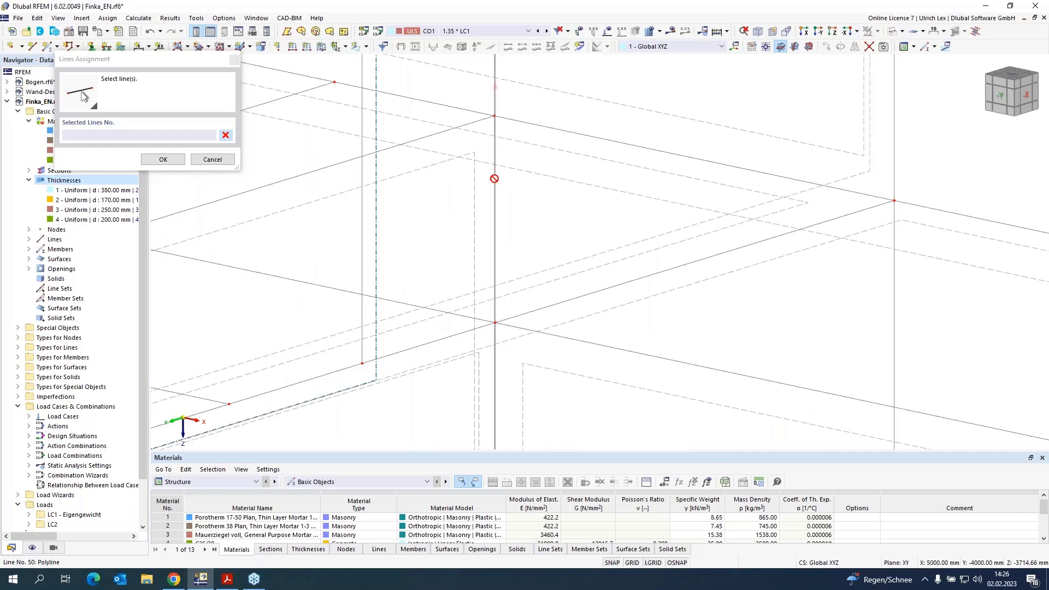
{"action": "scroll", "coordinate": [492, 158], "scroll_direction": "up", "scroll_amount": 4}
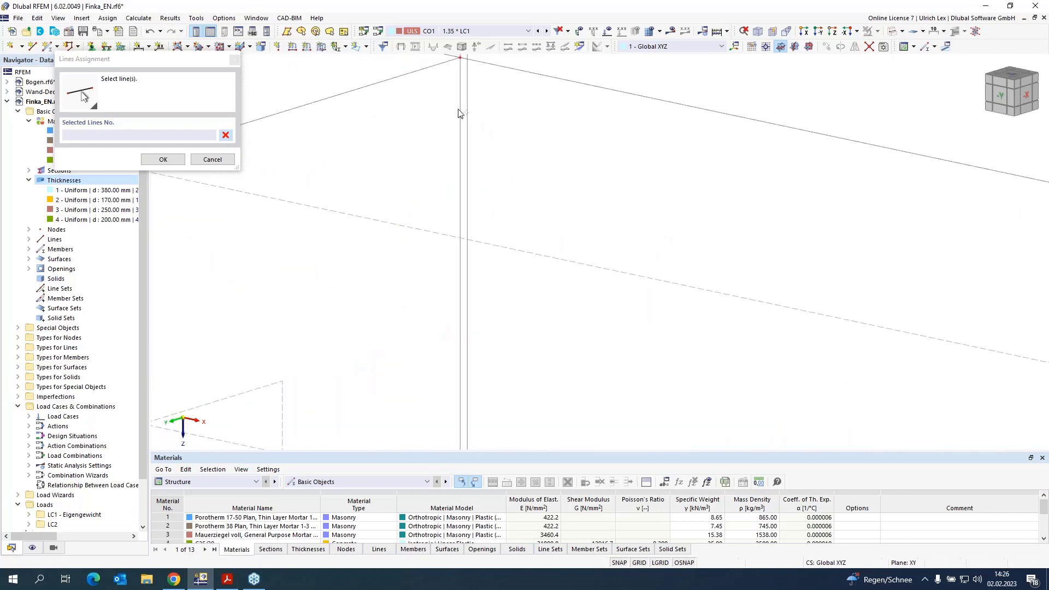
{"action": "left_click", "coordinate": [459, 113]}
{"action": "left_click", "coordinate": [163, 159]}
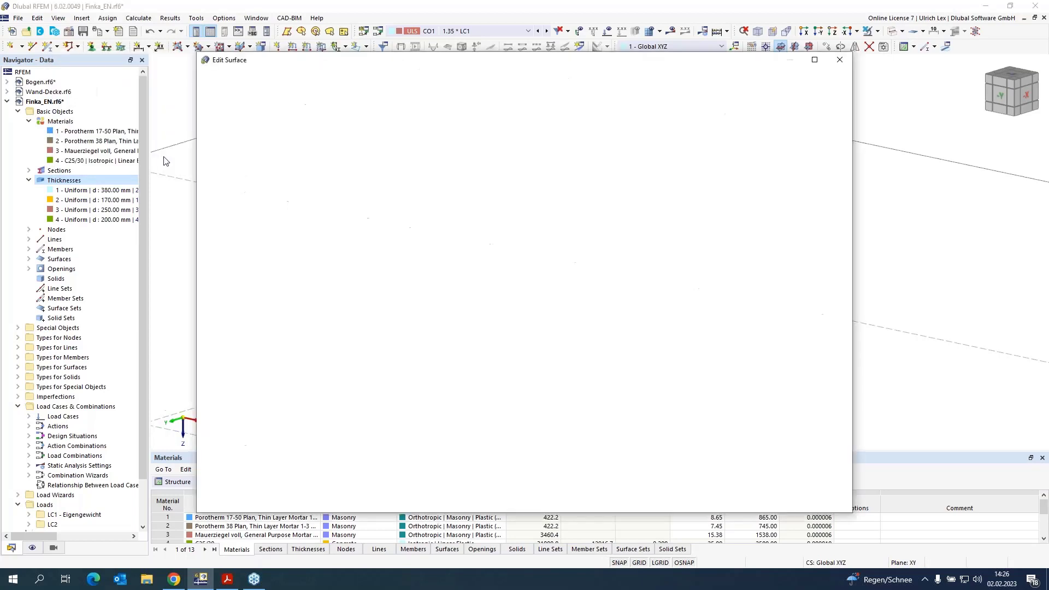
{"action": "left_click", "coordinate": [725, 504]}
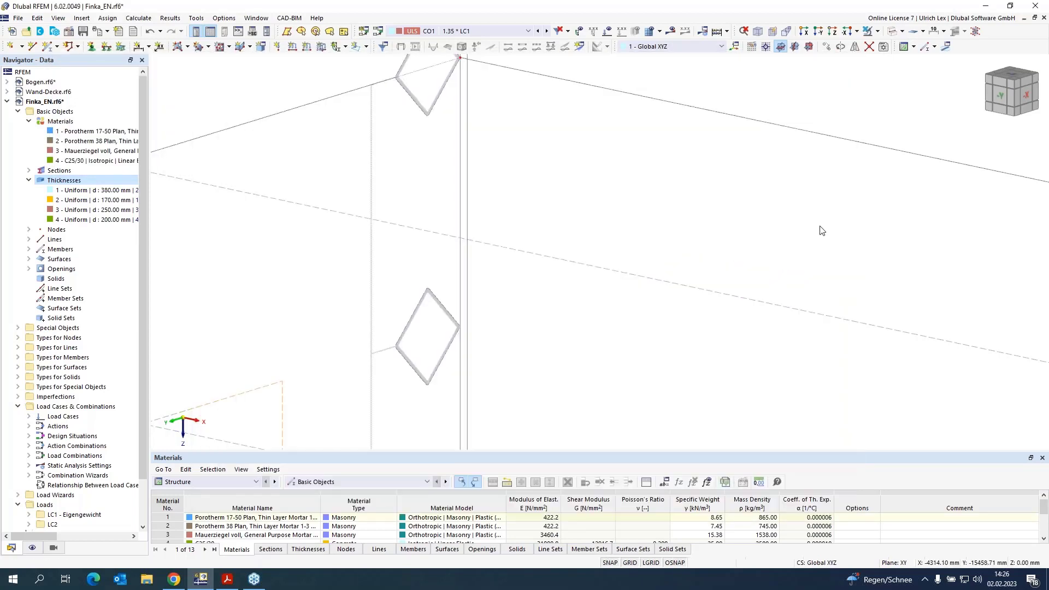
Step: Switch the model display from wireframe back to transparent solid rendering and show the whole building
{"action": "left_click", "coordinate": [893, 31]}
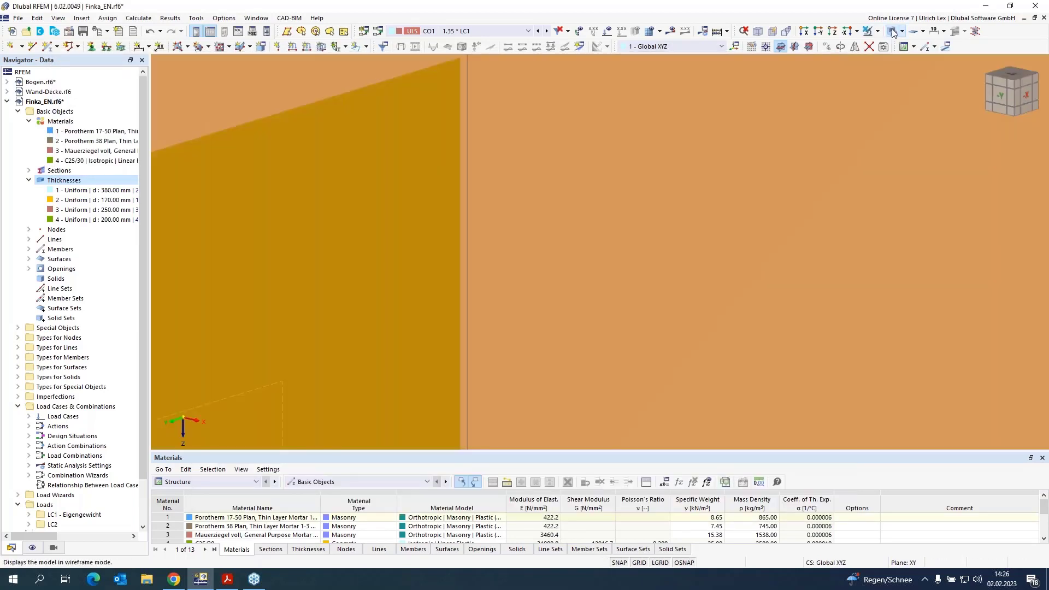
{"action": "scroll", "coordinate": [735, 98], "scroll_direction": "down", "scroll_amount": 14}
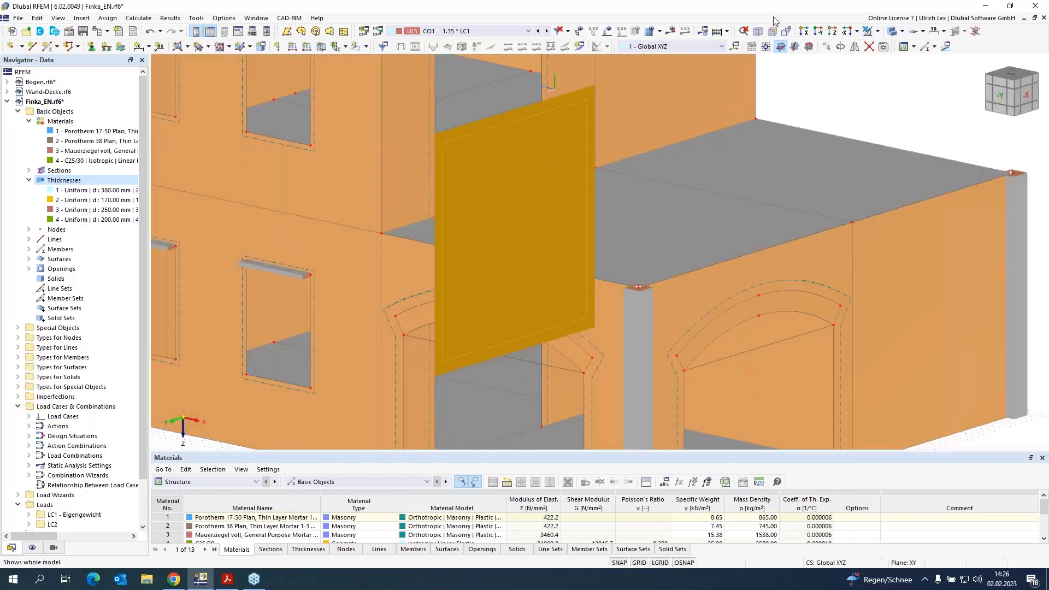
{"action": "left_click", "coordinate": [894, 30]}
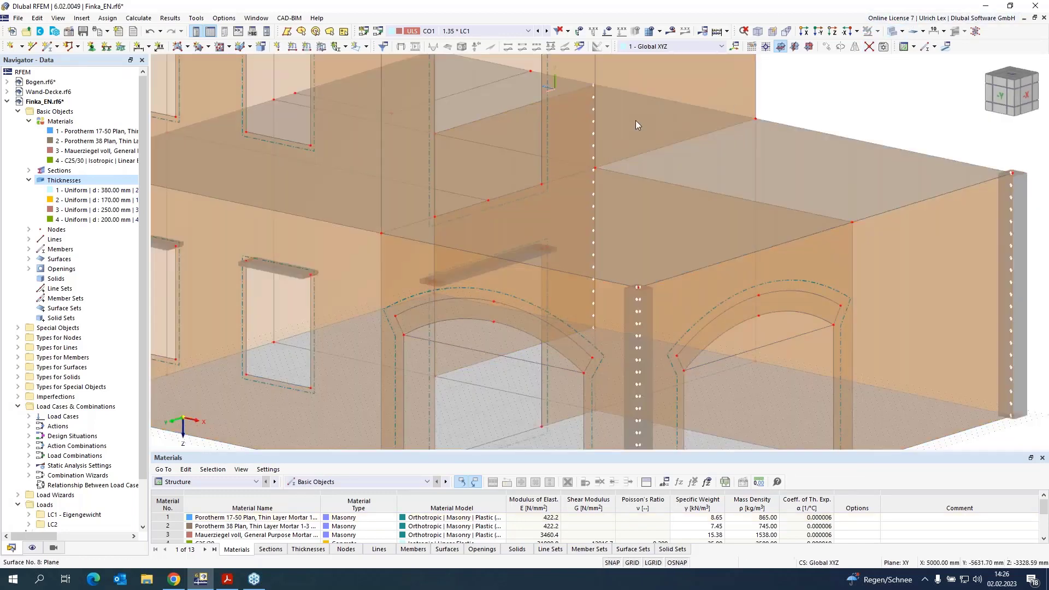
{"action": "scroll", "coordinate": [559, 143], "scroll_direction": "down", "scroll_amount": 5}
{"action": "scroll", "coordinate": [560, 143], "scroll_direction": "down", "scroll_amount": 1}
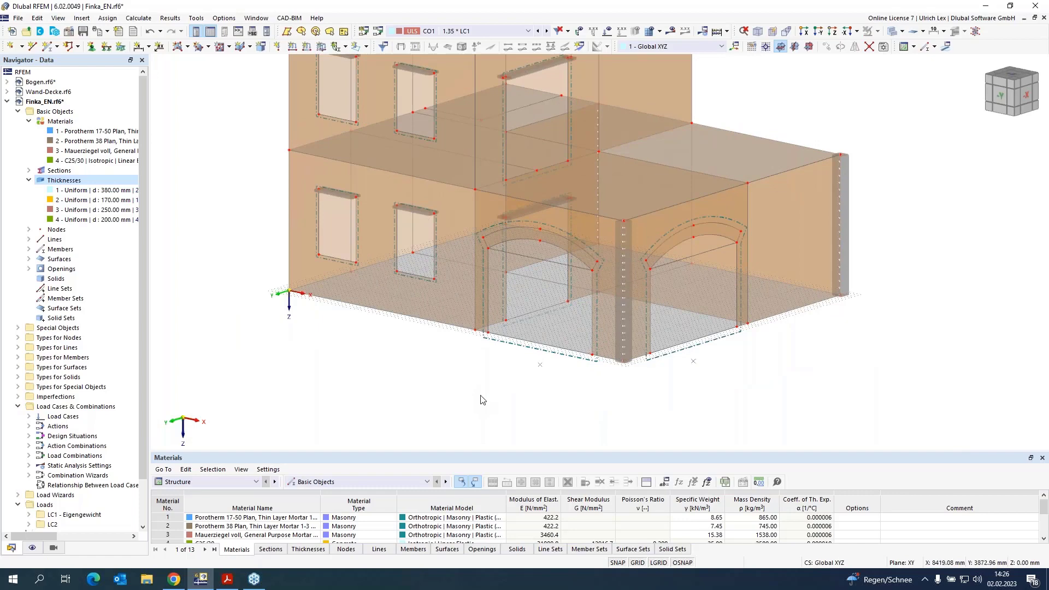
{"action": "mouse_move", "coordinate": [477, 405]}
{"action": "middle_mouse_down", "text": "ctrl"}
{"action": "mouse_move", "coordinate": [499, 424]}
{"action": "mouse_move", "coordinate": [476, 391]}
{"action": "mouse_move", "coordinate": [465, 405]}
{"action": "middle_mouse_up", "text": "ctrl"}
{"action": "scroll", "coordinate": [441, 417], "scroll_direction": "down", "scroll_amount": 3}
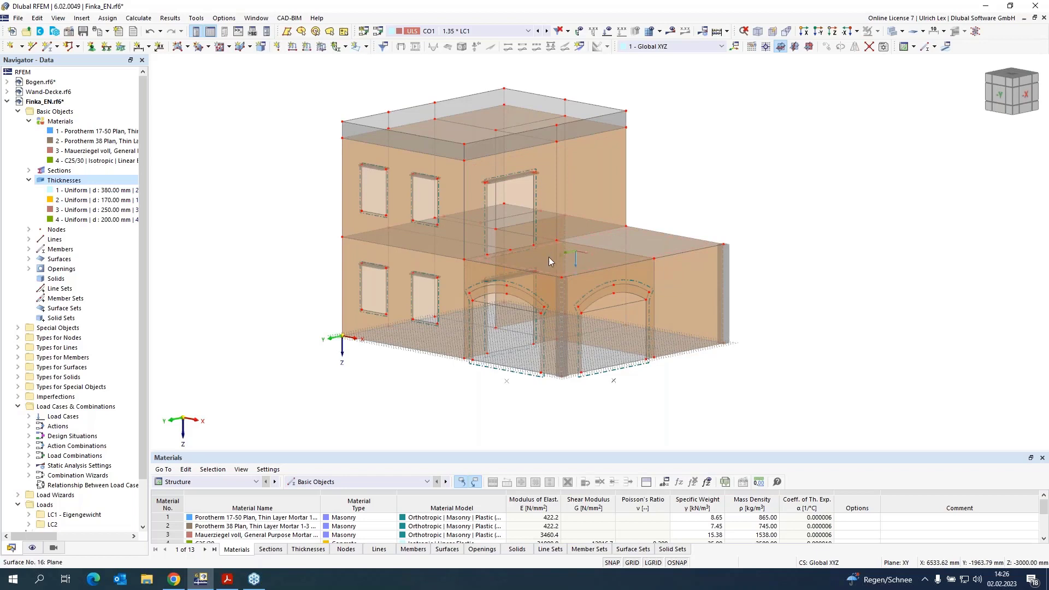
Step: Enable hinges for the upper roof slab, surface 14, and open its line hinge list
{"action": "mouse_move", "coordinate": [554, 262]}
{"action": "mouse_move", "coordinate": [461, 130]}
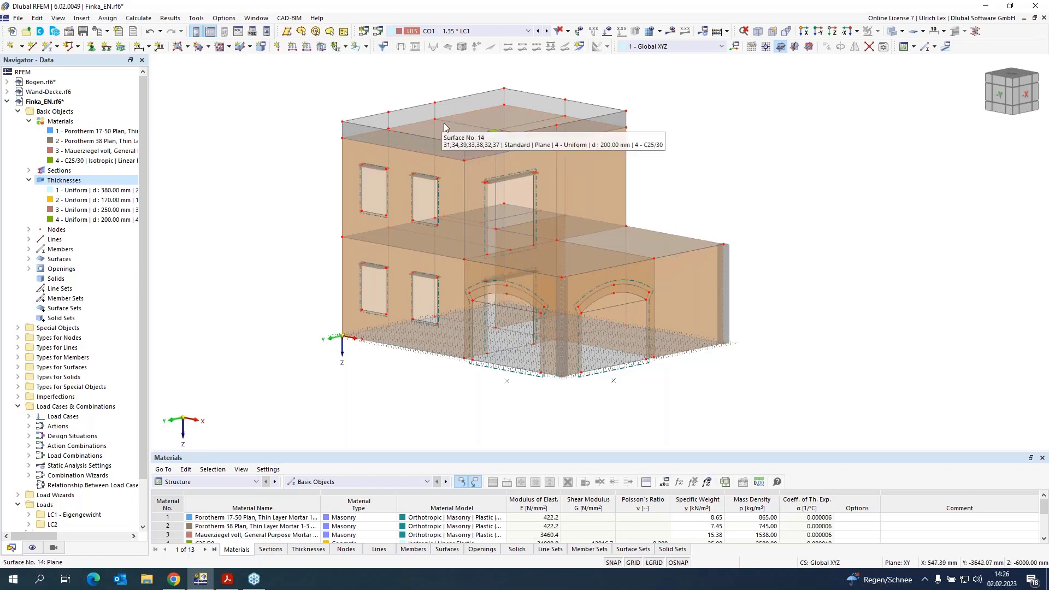
{"action": "scroll", "coordinate": [570, 159], "scroll_direction": "up", "scroll_amount": 5}
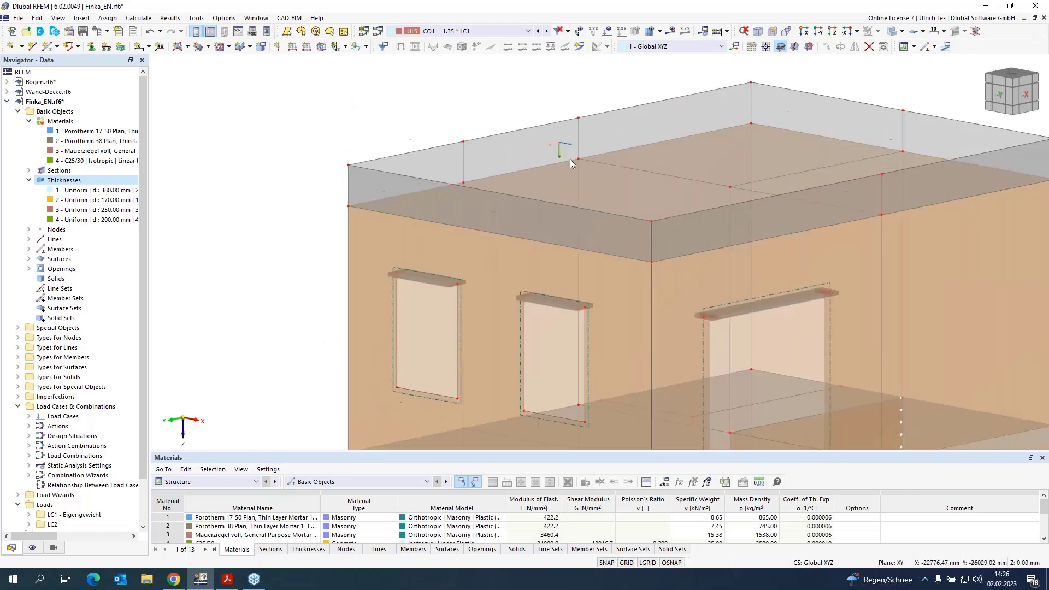
{"action": "double_click", "coordinate": [637, 195]}
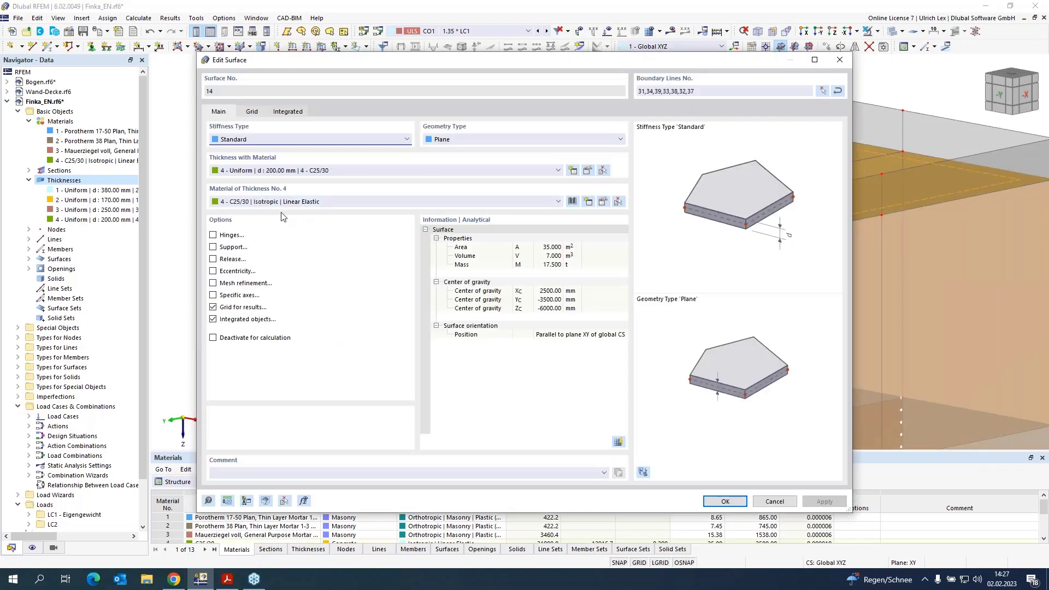
{"action": "left_click", "coordinate": [214, 237]}
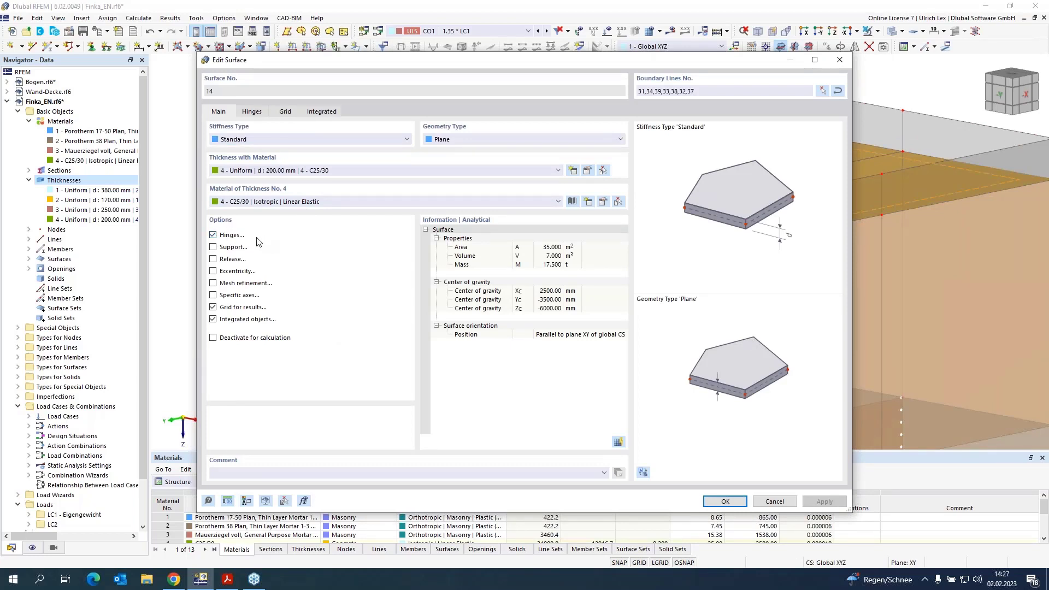
{"action": "left_click", "coordinate": [252, 111]}
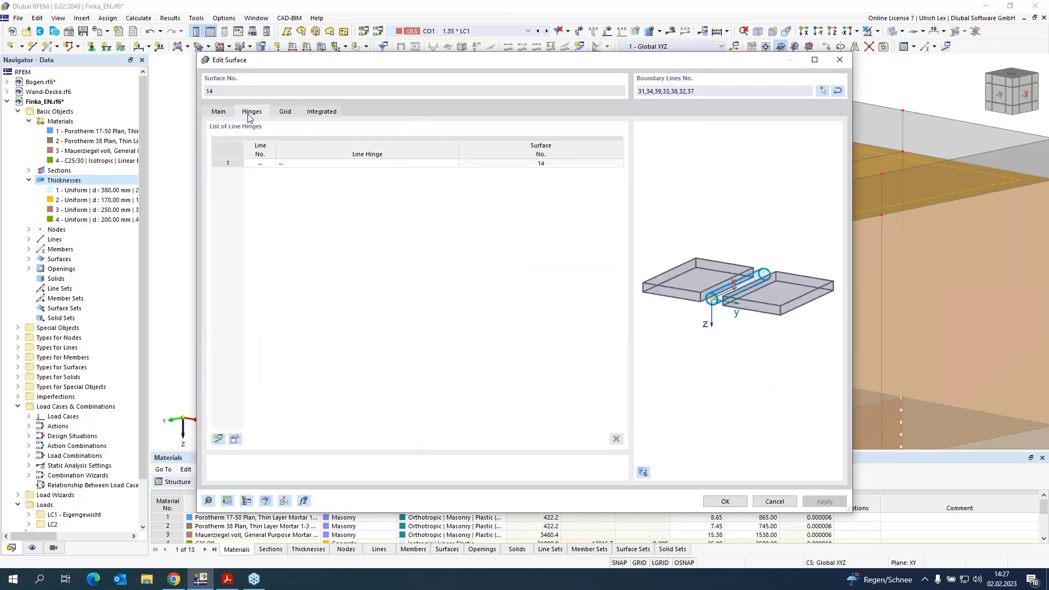
Step: Create a new line hinge for the roof slab as a slab-wall connection with an offset of 100 mm
{"action": "left_click", "coordinate": [382, 164]}
{"action": "left_click", "coordinate": [454, 164]}
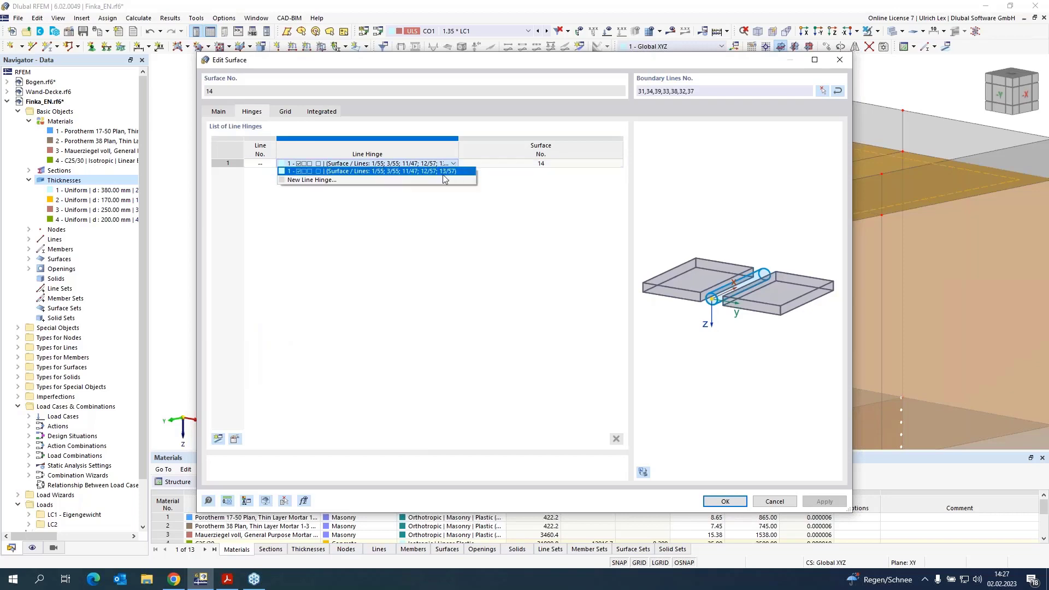
{"action": "left_click", "coordinate": [326, 183]}
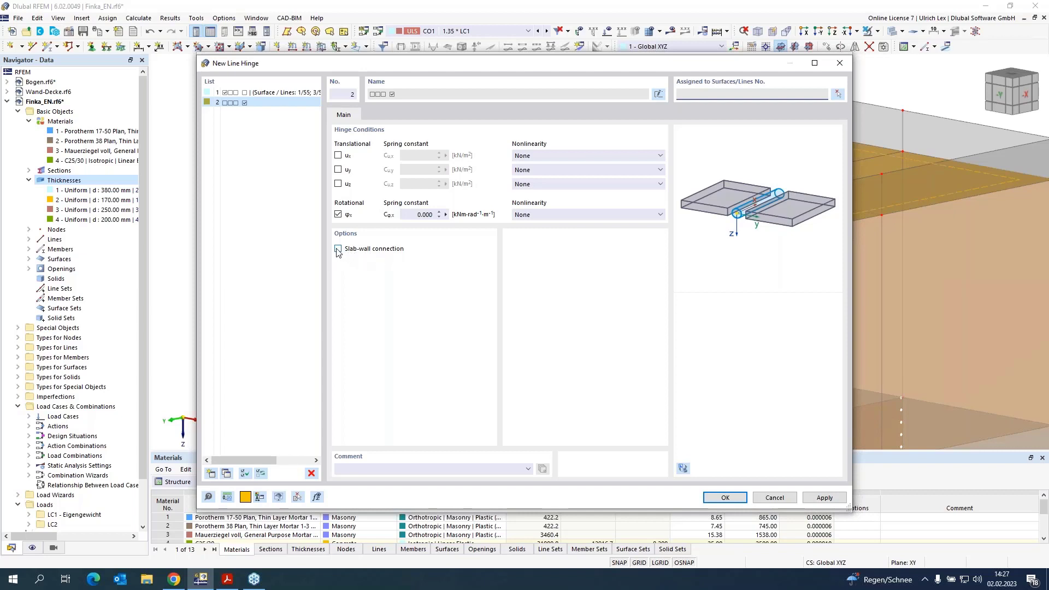
{"action": "left_click", "coordinate": [338, 249]}
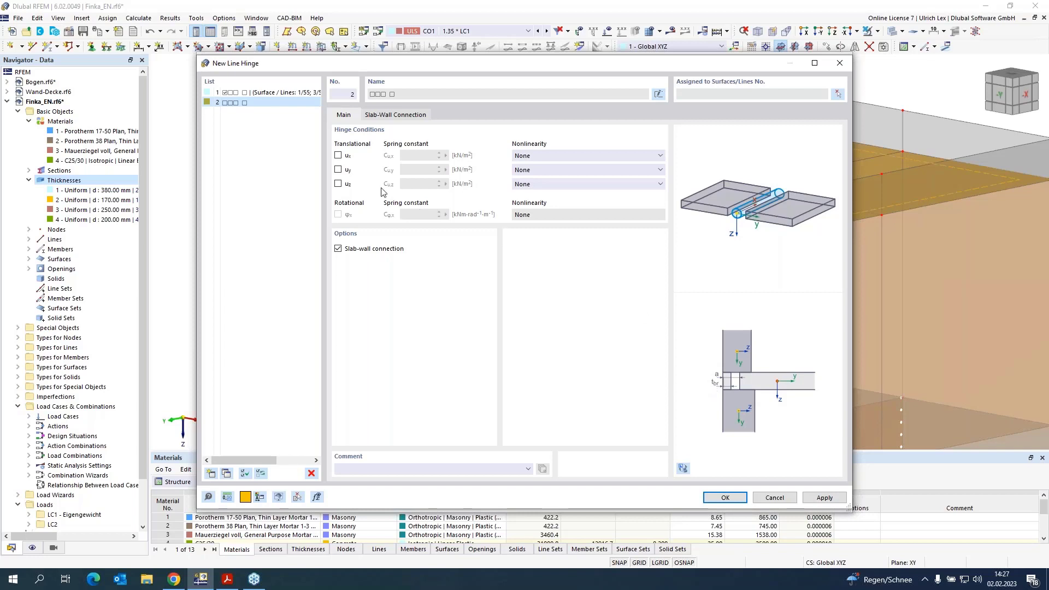
{"action": "left_click", "coordinate": [400, 116]}
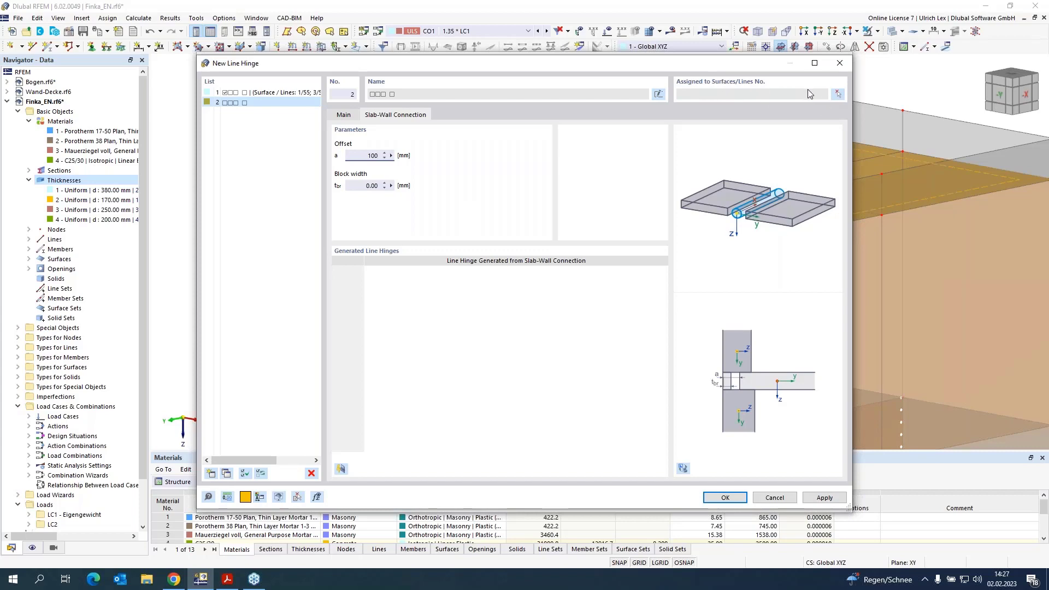
Step: Assign the slab-wall line hinge to the roof slab, surface 14, along boundary lines 31-34 and 37-39
{"action": "left_click", "coordinate": [838, 95]}
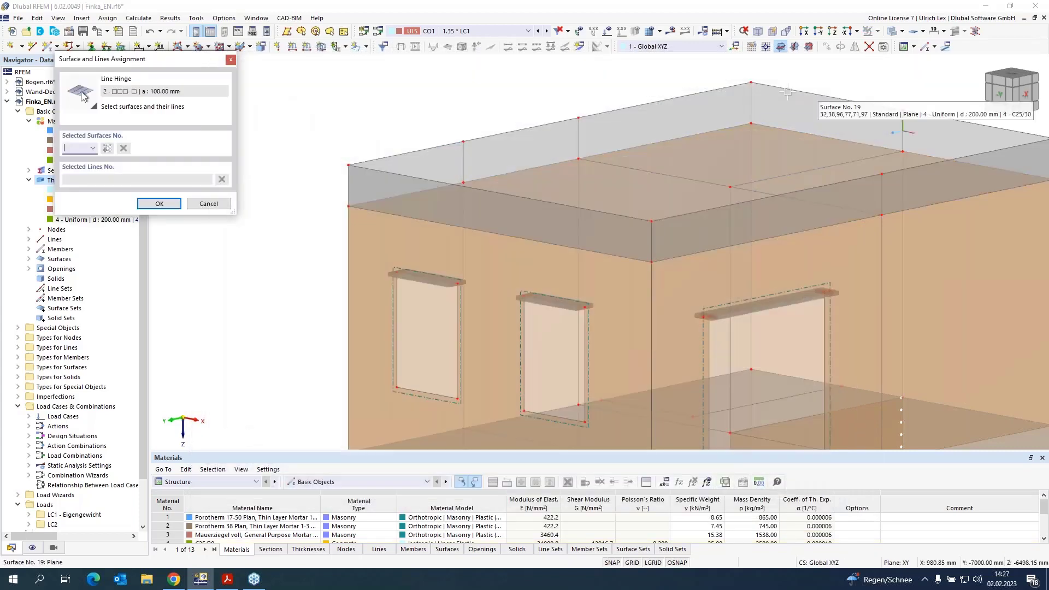
{"action": "left_click", "coordinate": [725, 152]}
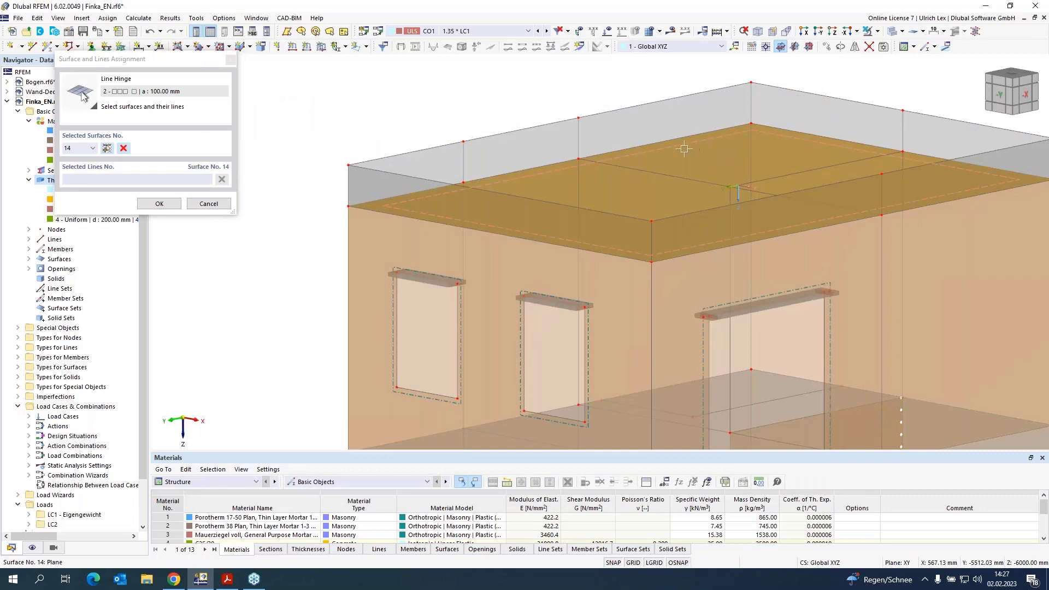
{"action": "left_click", "coordinate": [428, 221]}
{"action": "left_click", "coordinate": [427, 193]}
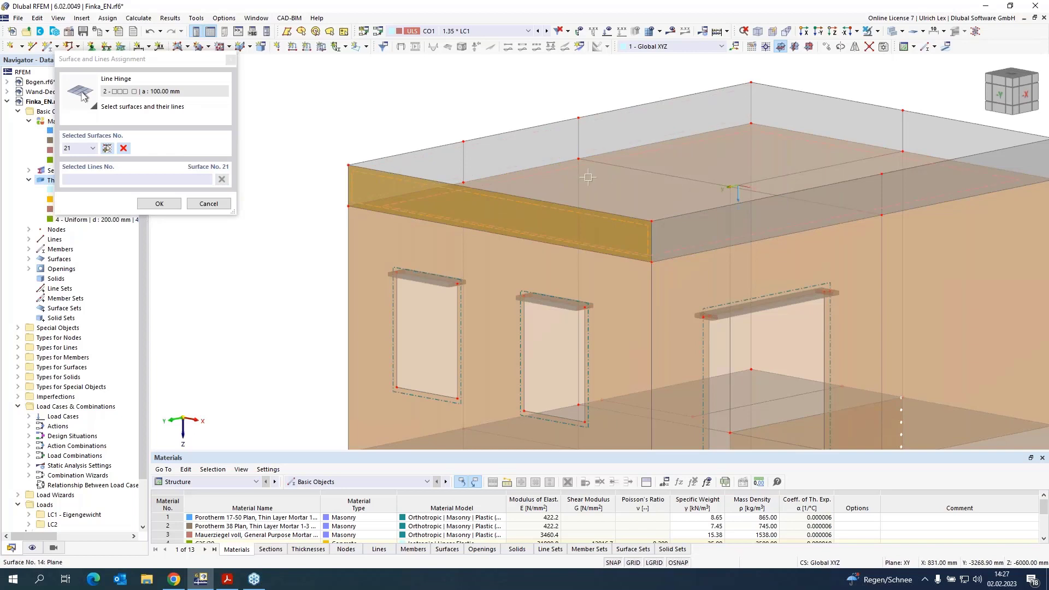
{"action": "left_click", "coordinate": [601, 194]}
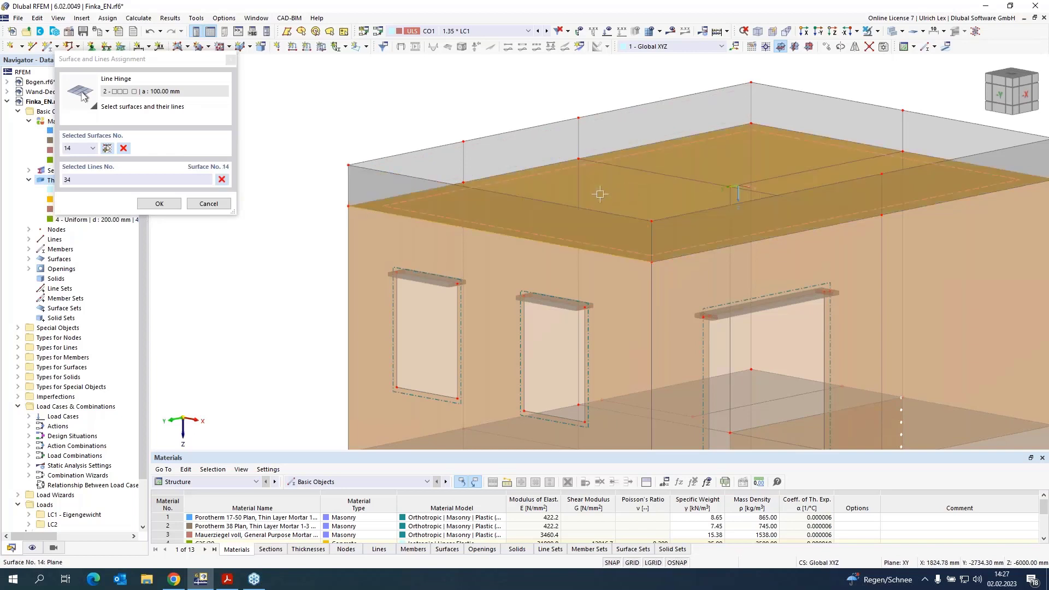
{"action": "left_click", "coordinate": [432, 189]}
{"action": "left_click", "coordinate": [604, 151]}
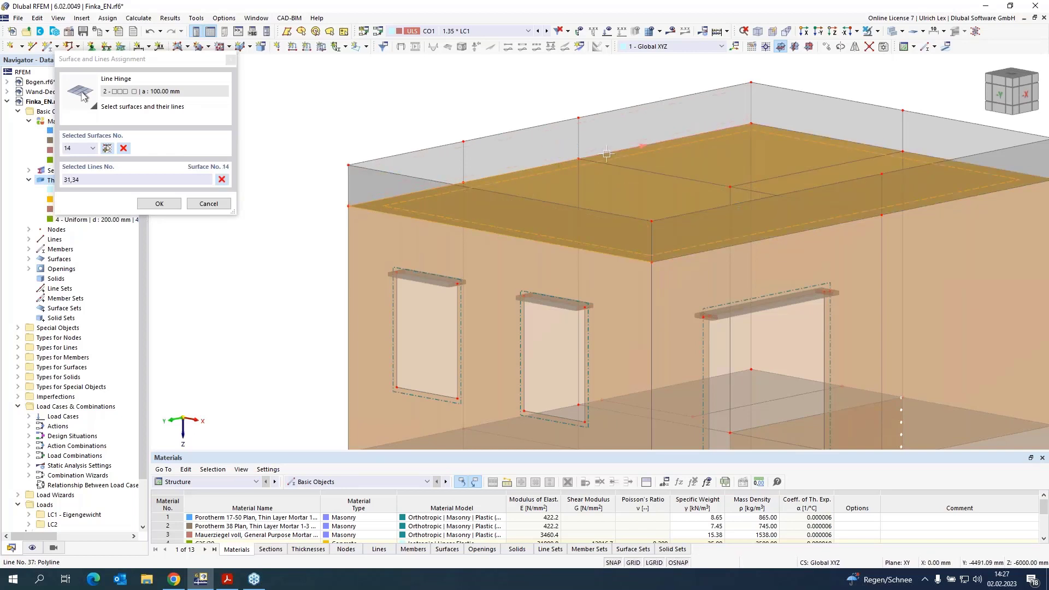
{"action": "left_click", "coordinate": [787, 132]}
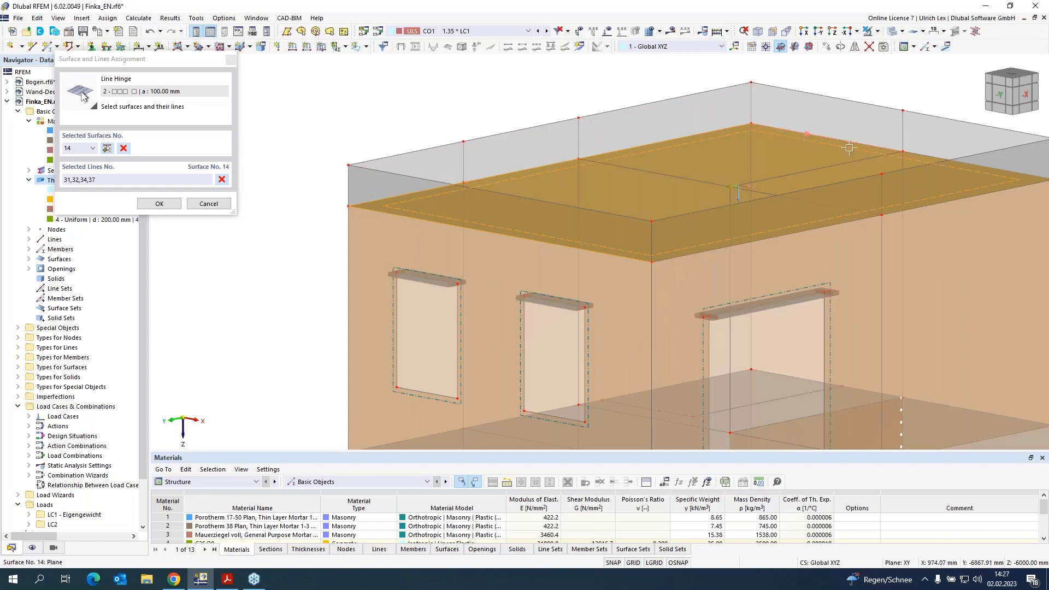
{"action": "left_click", "coordinate": [925, 157]}
{"action": "left_click", "coordinate": [972, 198]}
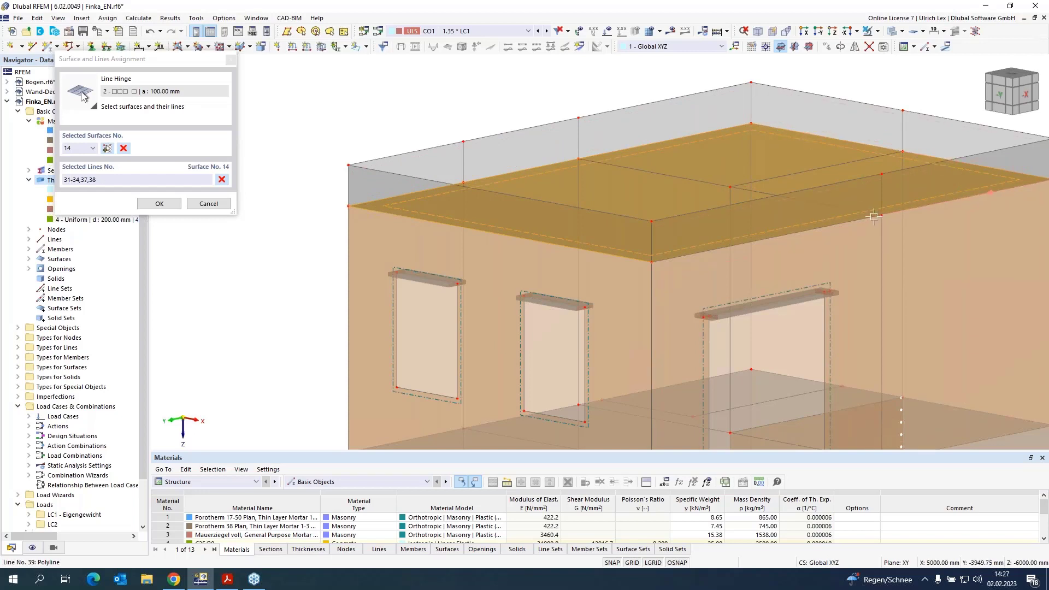
{"action": "left_click", "coordinate": [870, 219]}
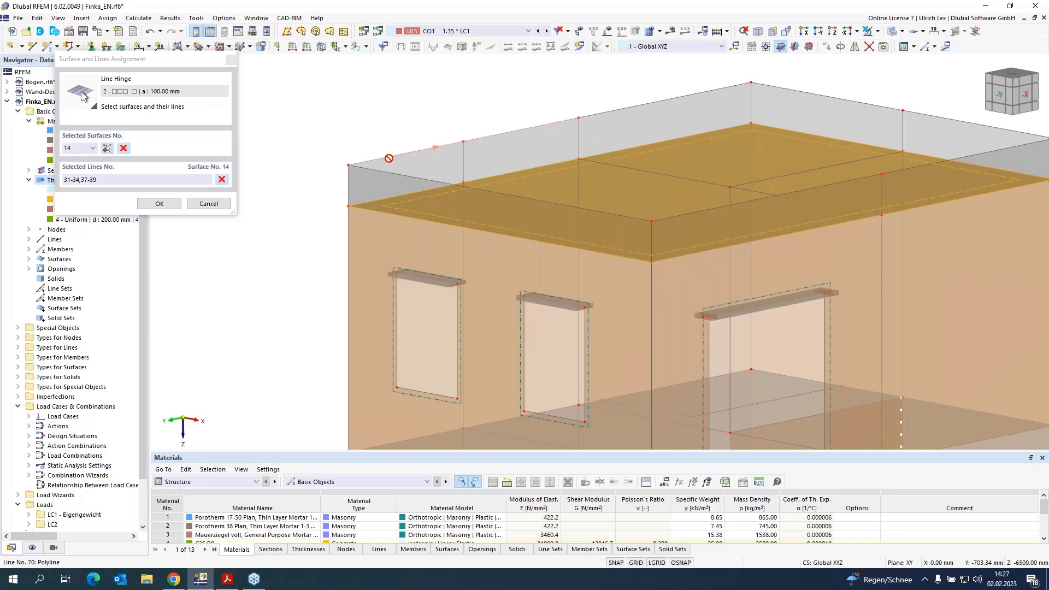
Step: Add the intermediate floor slab, surface 15, to the hinge assignment with its boundary lines 16 and 19
{"action": "scroll", "coordinate": [754, 209], "scroll_direction": "down", "scroll_amount": 3}
{"action": "scroll", "coordinate": [630, 381], "scroll_direction": "up", "scroll_amount": 5}
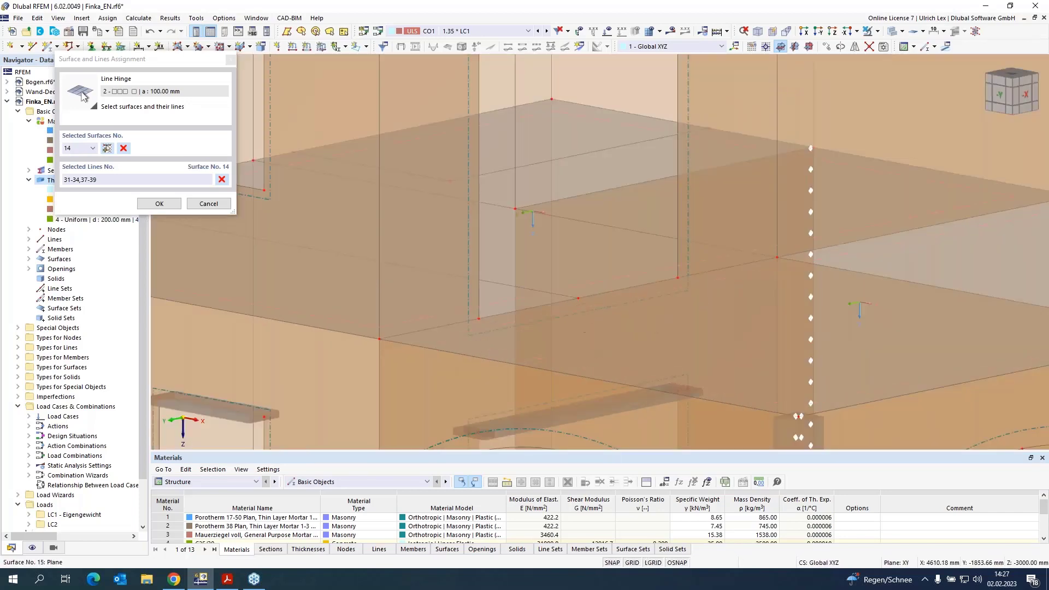
{"action": "left_click", "coordinate": [502, 270]}
{"action": "scroll", "coordinate": [650, 270], "scroll_direction": "down", "scroll_amount": 4}
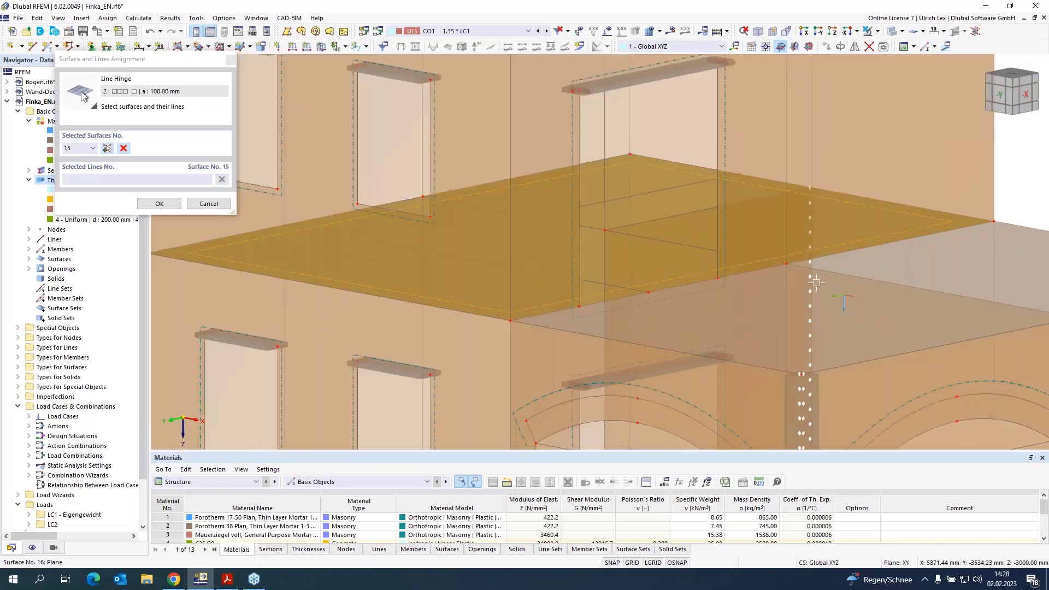
{"action": "scroll", "coordinate": [570, 304], "scroll_direction": "up", "scroll_amount": 4}
{"action": "left_click", "coordinate": [570, 304]}
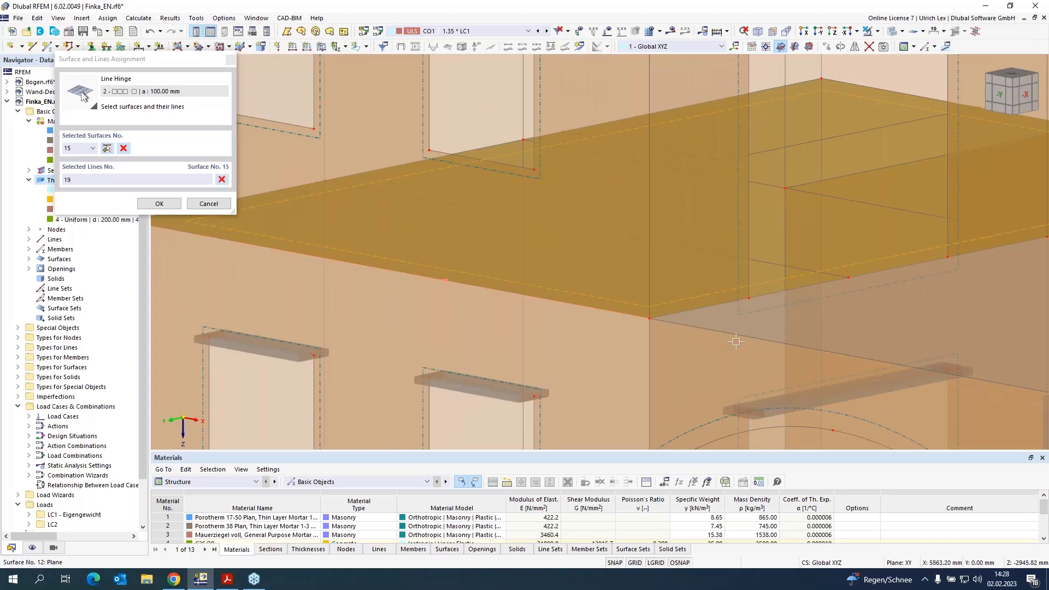
{"action": "scroll", "coordinate": [571, 304], "scroll_direction": "down", "scroll_amount": 3}
{"action": "left_click", "coordinate": [464, 249]}
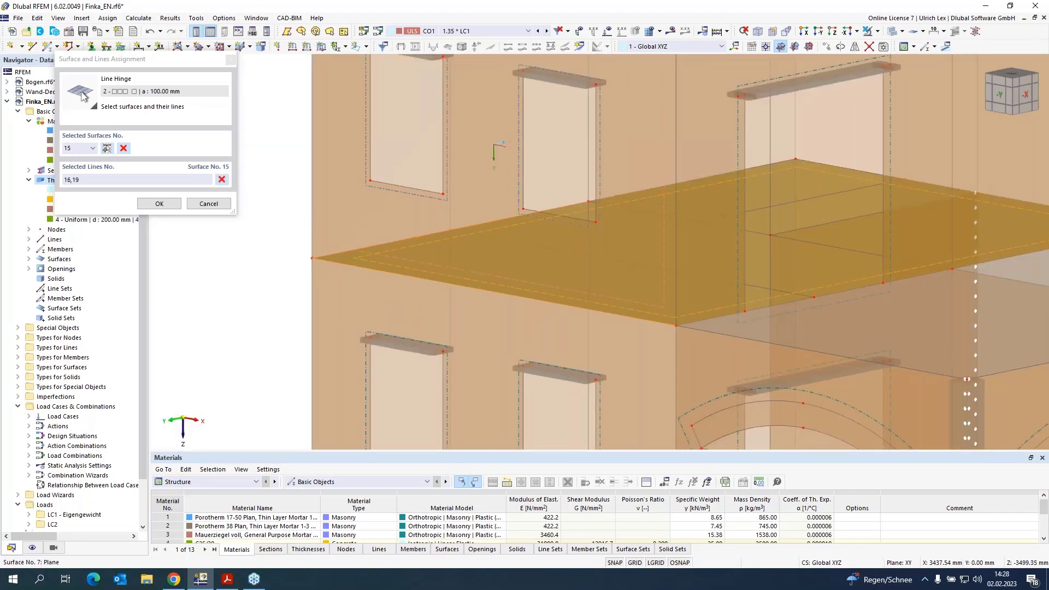
Step: Add boundary lines 26, 27 and 139 of floor slab surface 15 to the hinge assignment
{"action": "scroll", "coordinate": [610, 196], "scroll_direction": "up", "scroll_amount": 4}
{"action": "left_click", "coordinate": [602, 224]}
{"action": "scroll", "coordinate": [534, 243], "scroll_direction": "down", "scroll_amount": 2}
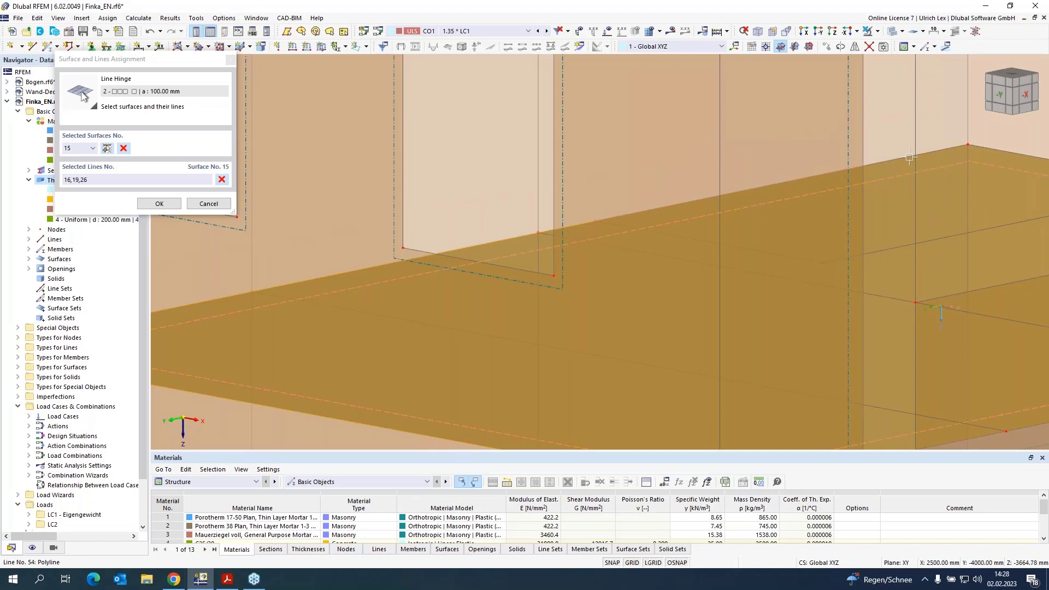
{"action": "scroll", "coordinate": [910, 158], "scroll_direction": "down", "scroll_amount": 3}
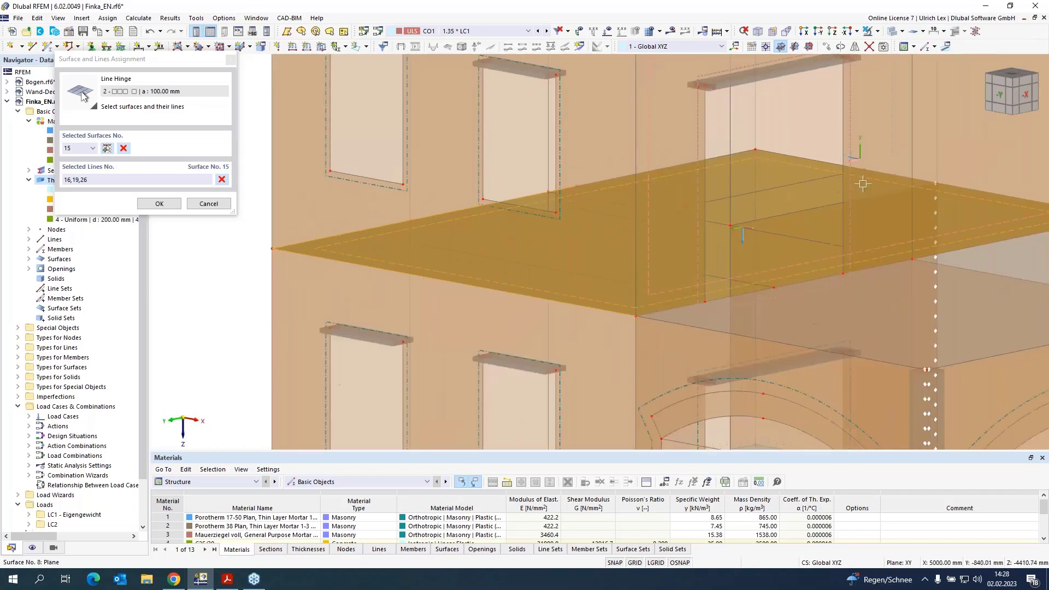
{"action": "left_click", "coordinate": [863, 183]}
{"action": "scroll", "coordinate": [863, 184], "scroll_direction": "up", "scroll_amount": 2}
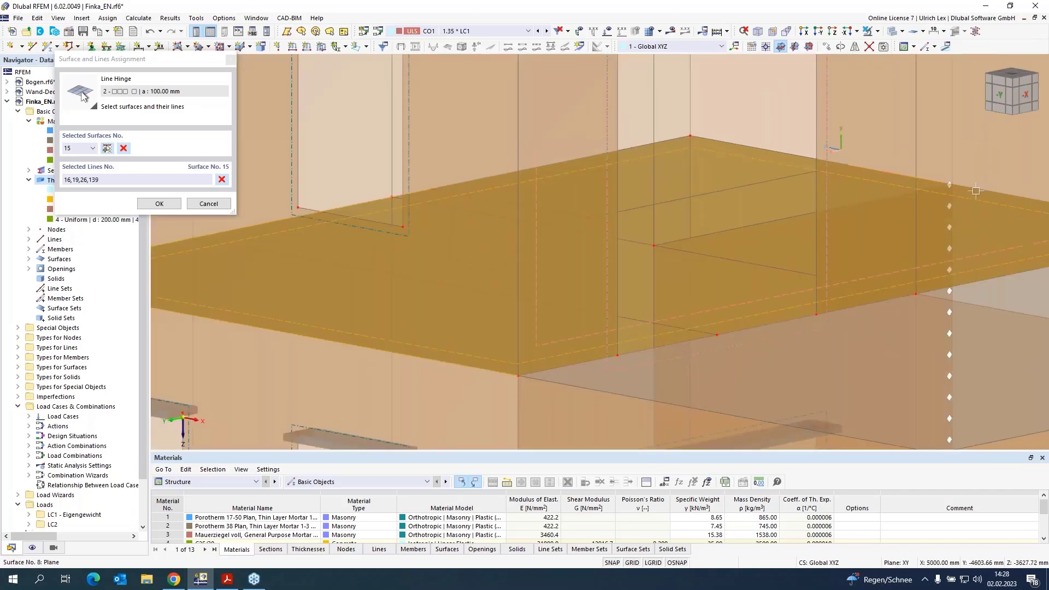
{"action": "left_click", "coordinate": [667, 179]}
Step: Add the slab above the arches, surface 16, with lines 20-22 and 29, and confirm the surface and line assignment
{"action": "scroll", "coordinate": [668, 180], "scroll_direction": "down", "scroll_amount": 3}
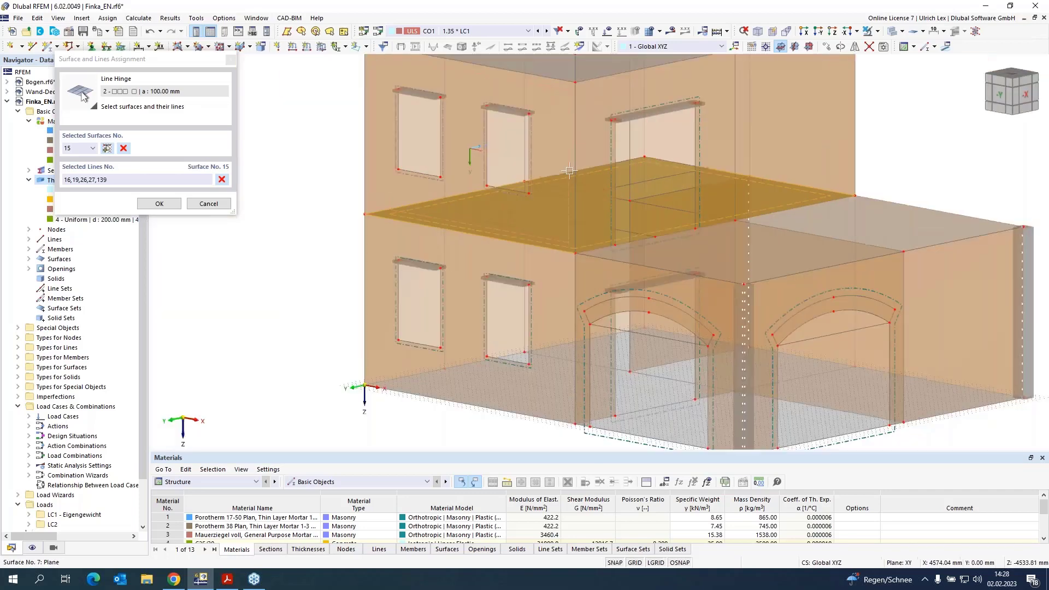
{"action": "scroll", "coordinate": [570, 171], "scroll_direction": "up", "scroll_amount": 3}
{"action": "left_click", "coordinate": [907, 209]}
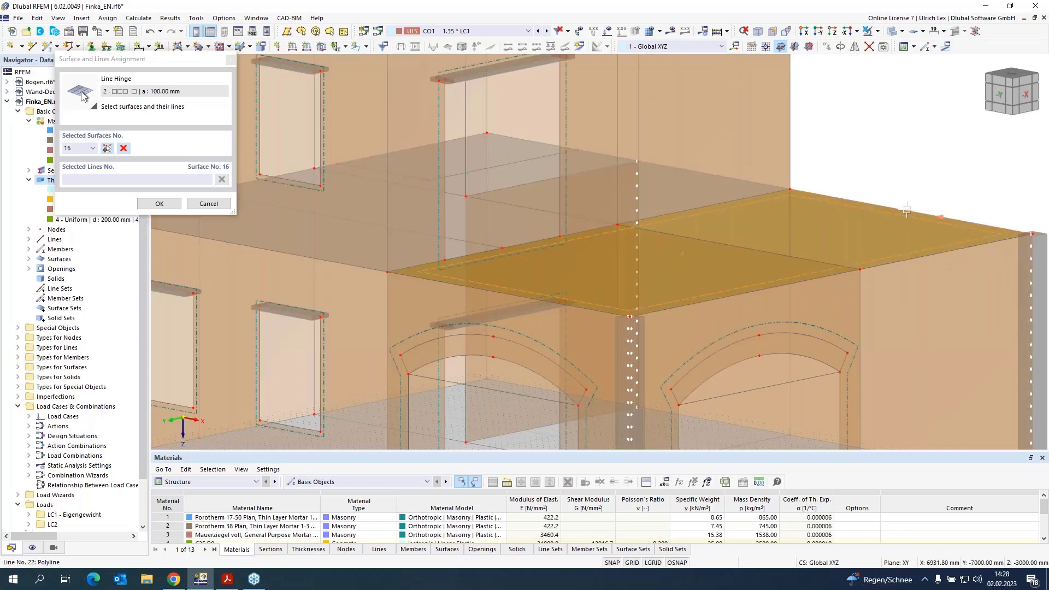
{"action": "left_click", "coordinate": [907, 211]}
{"action": "left_click", "coordinate": [972, 245]}
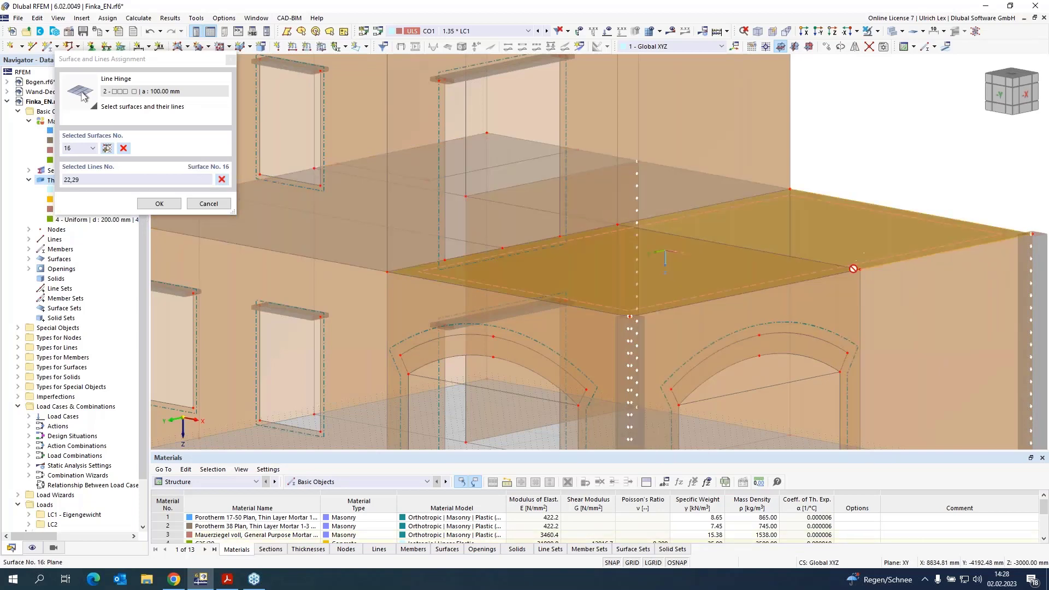
{"action": "left_click", "coordinate": [854, 269]}
{"action": "left_click", "coordinate": [618, 310]}
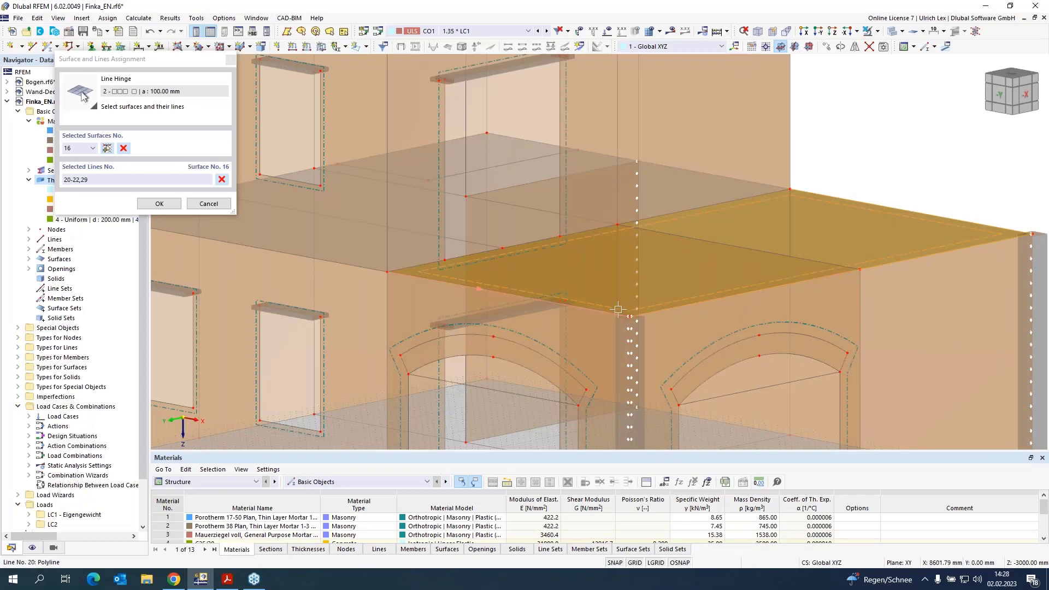
{"action": "scroll", "coordinate": [827, 196], "scroll_direction": "down", "scroll_amount": 4}
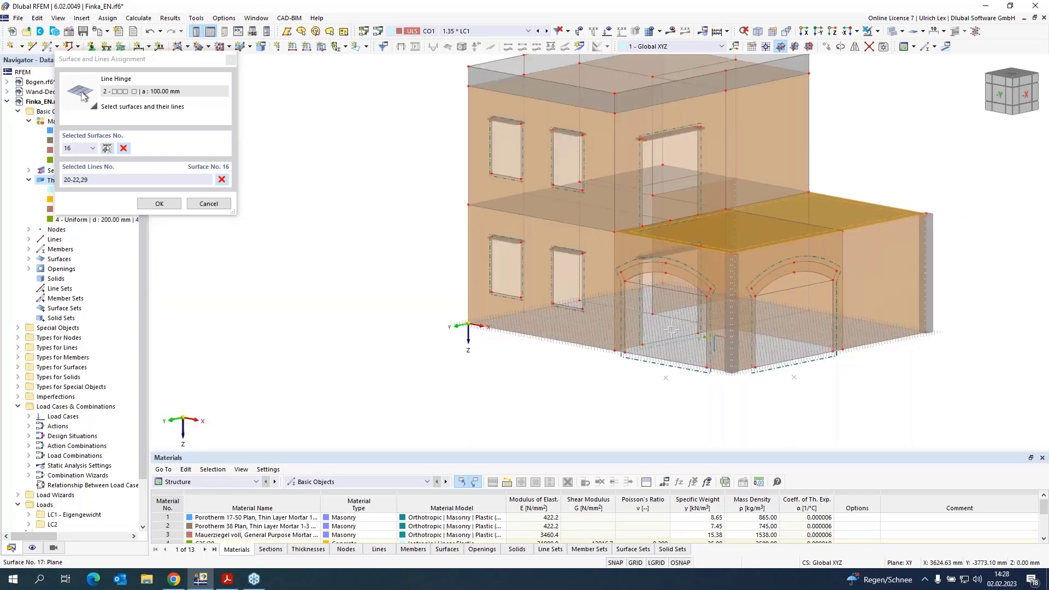
{"action": "scroll", "coordinate": [679, 393], "scroll_direction": "up", "scroll_amount": 2}
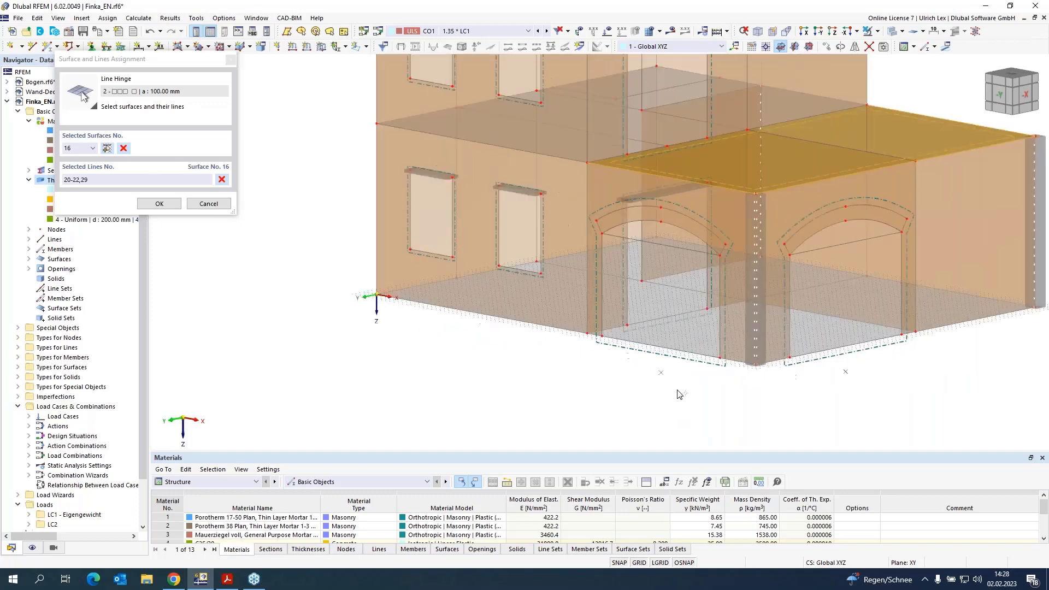
{"action": "scroll", "coordinate": [680, 393], "scroll_direction": "up", "scroll_amount": 1}
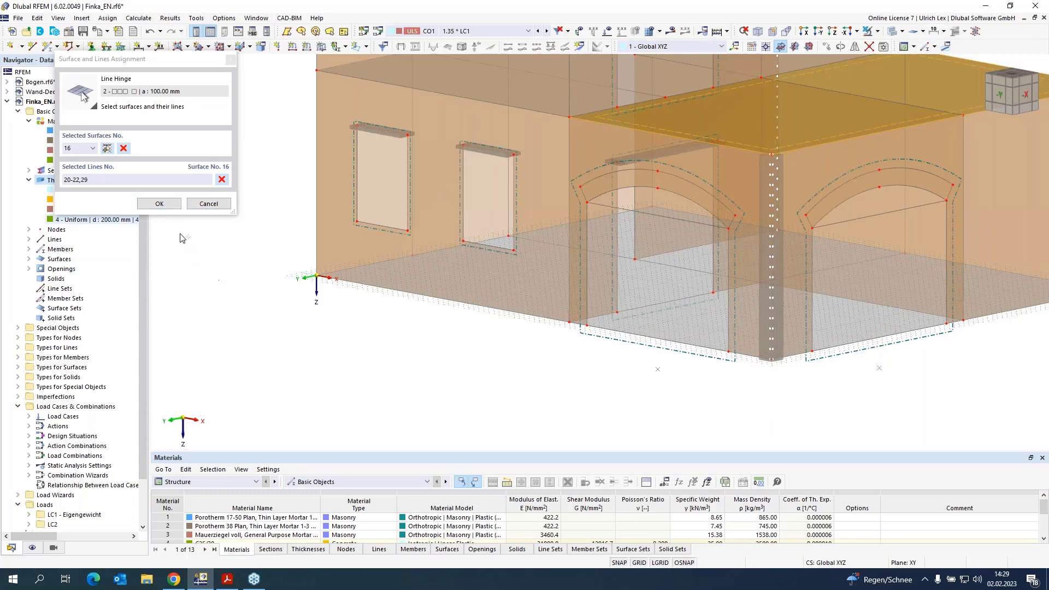
{"action": "left_click", "coordinate": [162, 204]}
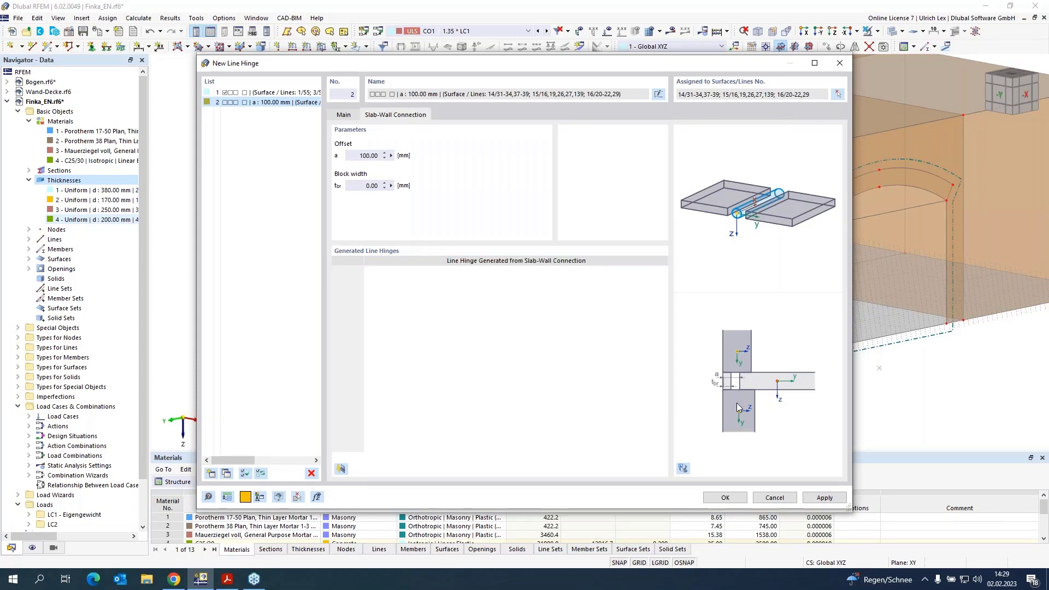
Step: Generate the line hinges from the slab-wall connection and dismiss the resulting message
{"action": "left_click", "coordinate": [341, 469]}
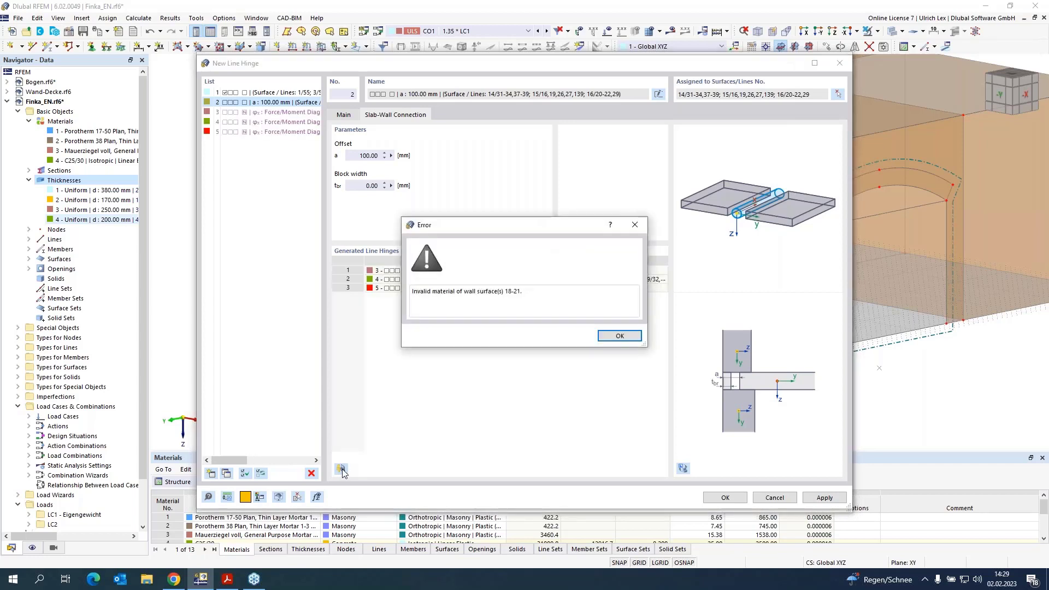
{"action": "left_click_drag", "start_coordinate": [507, 232], "coordinate": [550, 181]}
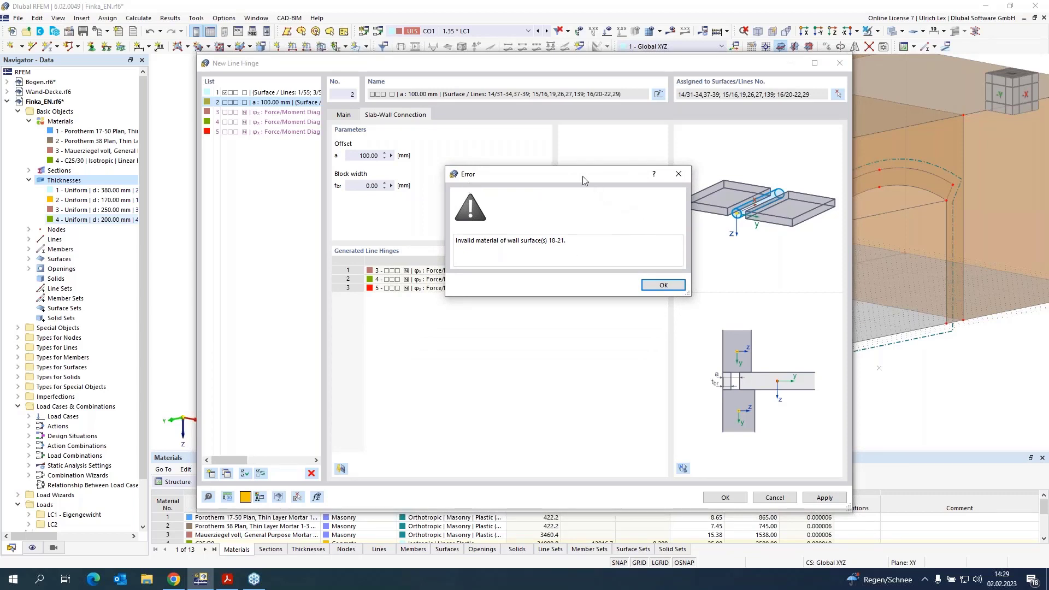
{"action": "left_click", "coordinate": [665, 286]}
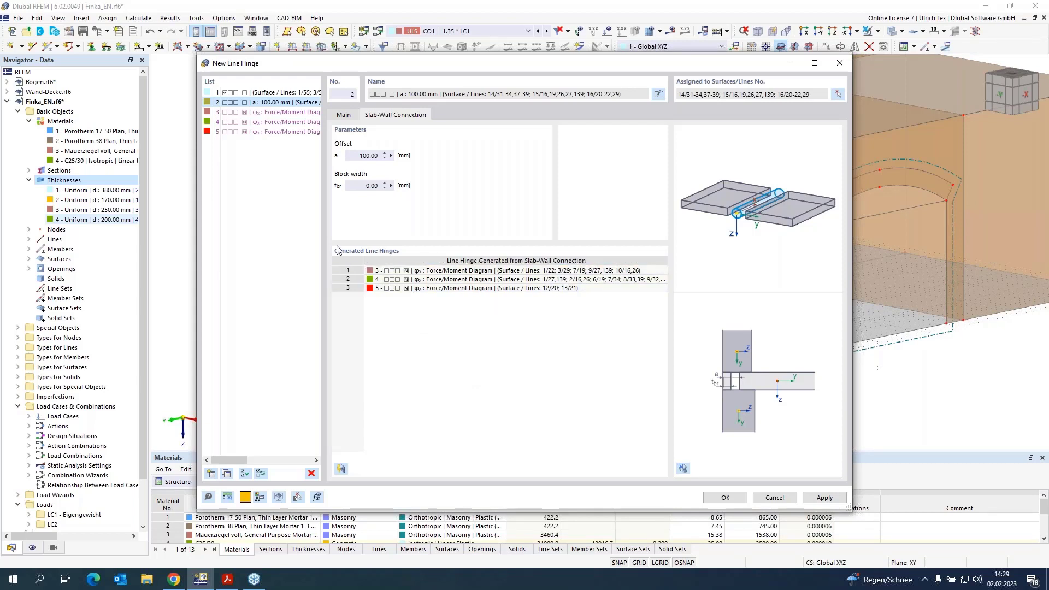
Step: Review the generated line hinges, accept the new line hinge and close the editing of surface 14 with its changes
{"action": "left_click", "coordinate": [356, 271]}
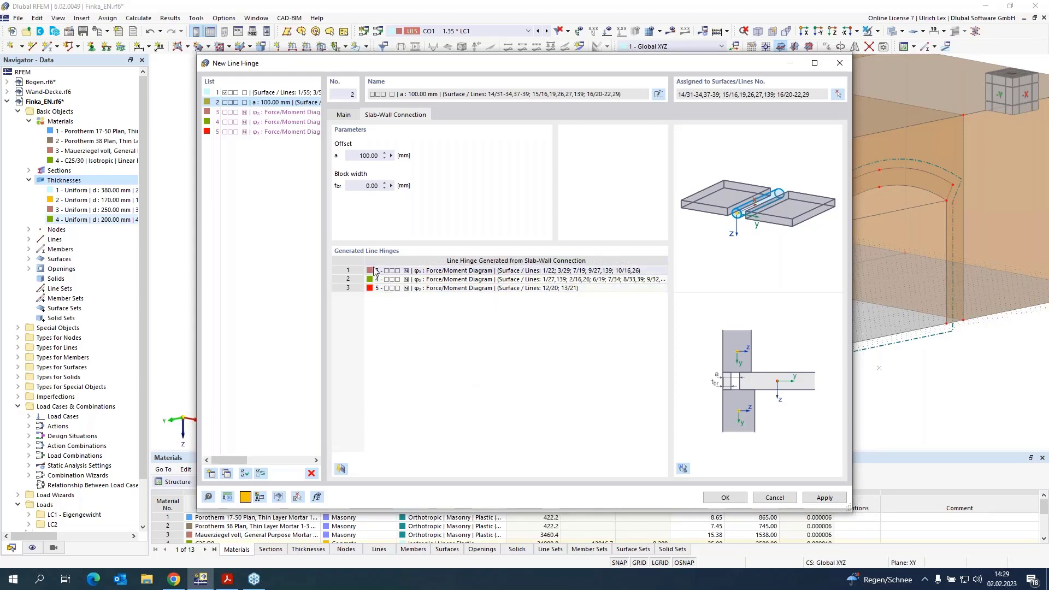
{"action": "left_click", "coordinate": [360, 280]}
{"action": "left_click", "coordinate": [361, 288]}
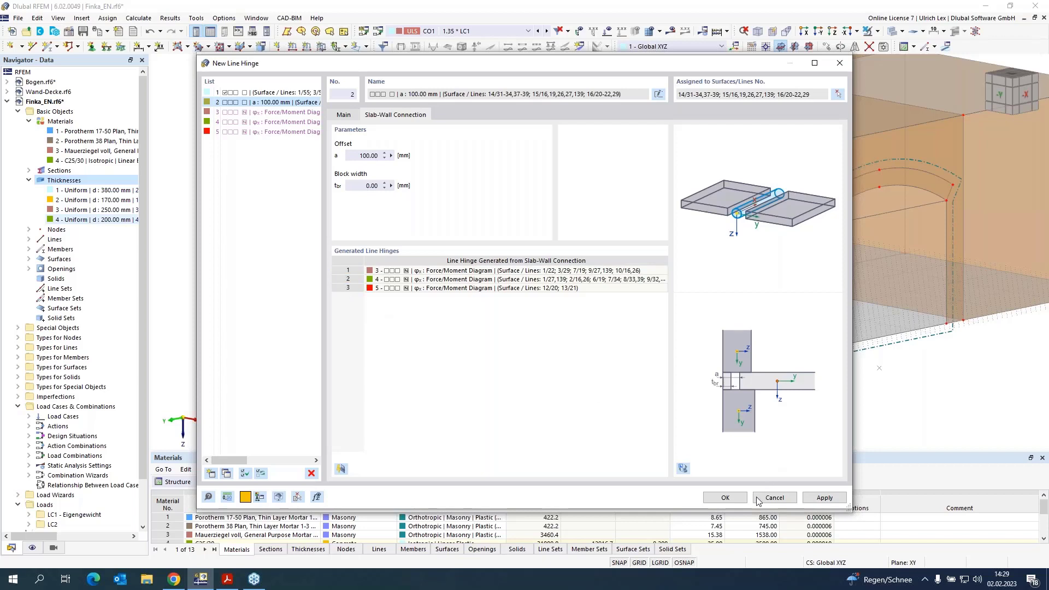
{"action": "left_click", "coordinate": [725, 498]}
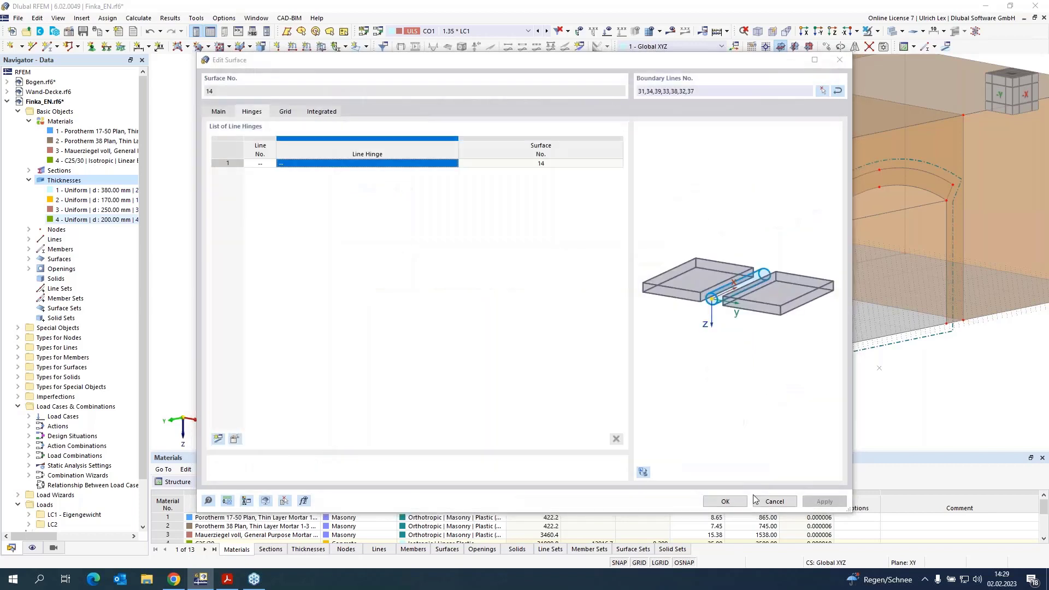
{"action": "left_click", "coordinate": [736, 499]}
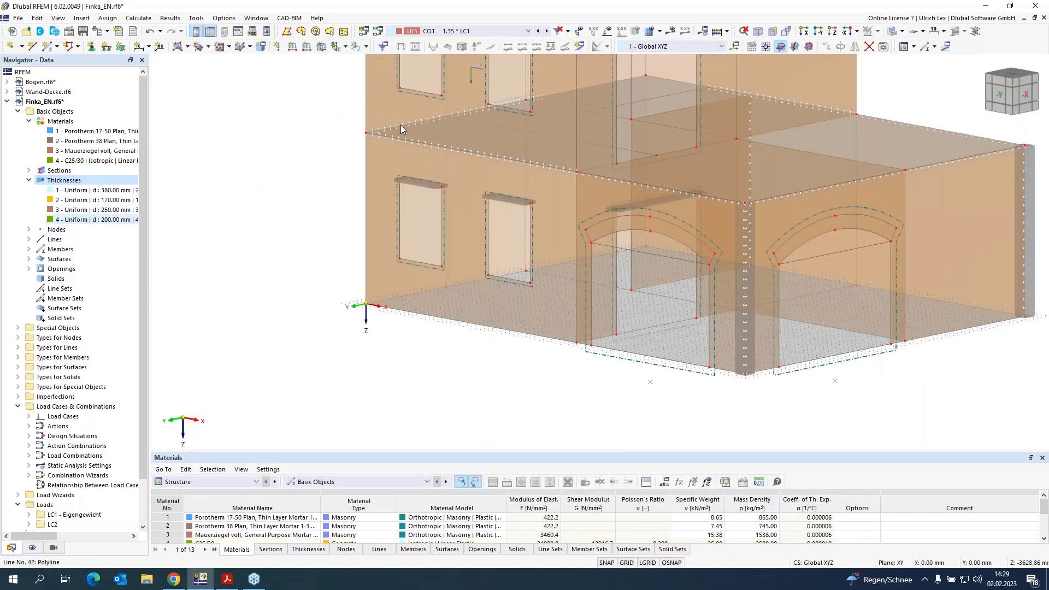
Step: Inspect the hinge symbols along the intermediate slab's edges, and switch to the Wand-Decke.rf6 model to examine the wall-slab joint's principal stresses
{"action": "scroll", "coordinate": [369, 159], "scroll_direction": "up", "scroll_amount": 5}
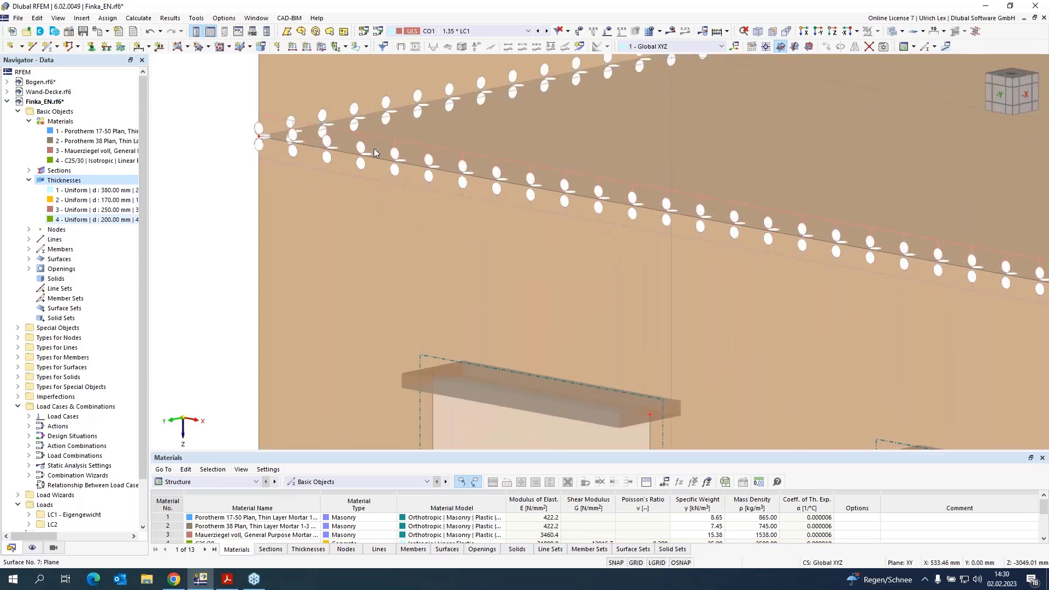
{"action": "scroll", "coordinate": [258, 159], "scroll_direction": "down", "scroll_amount": 3}
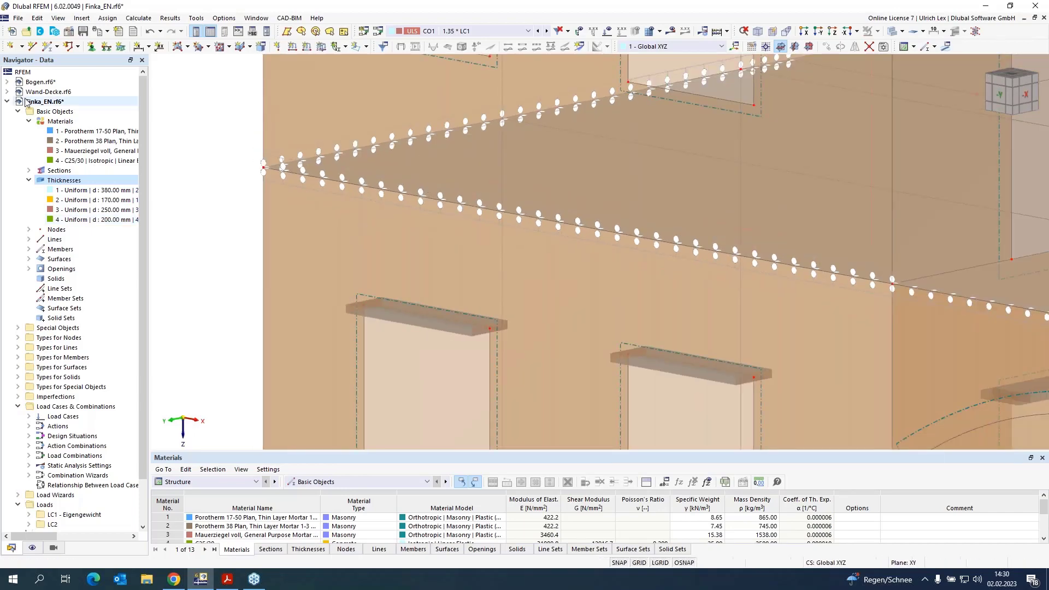
{"action": "left_click", "coordinate": [41, 92]}
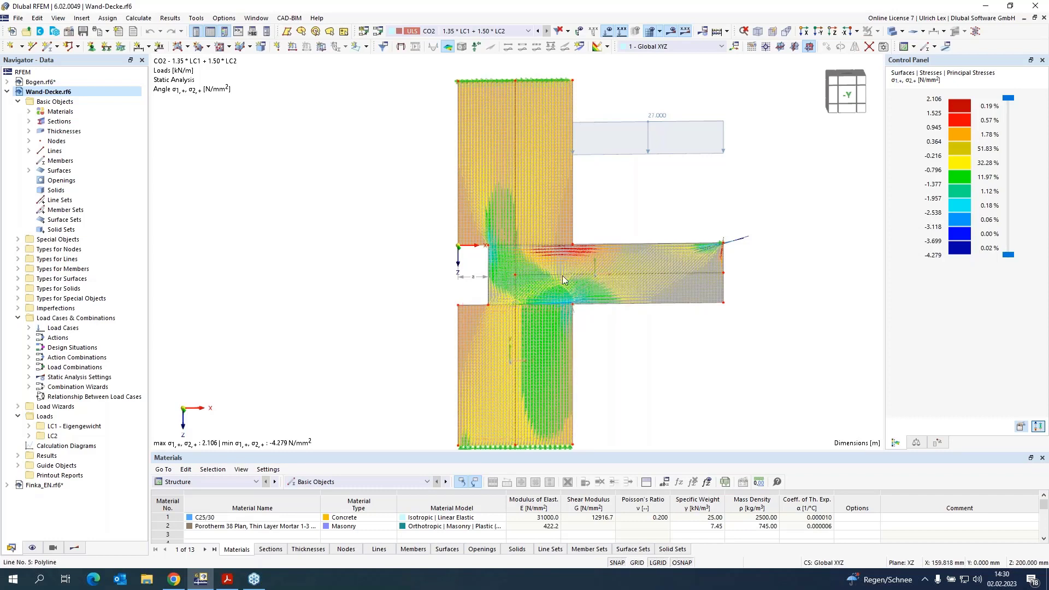
{"action": "scroll", "coordinate": [371, 117], "scroll_direction": "down", "scroll_amount": 4}
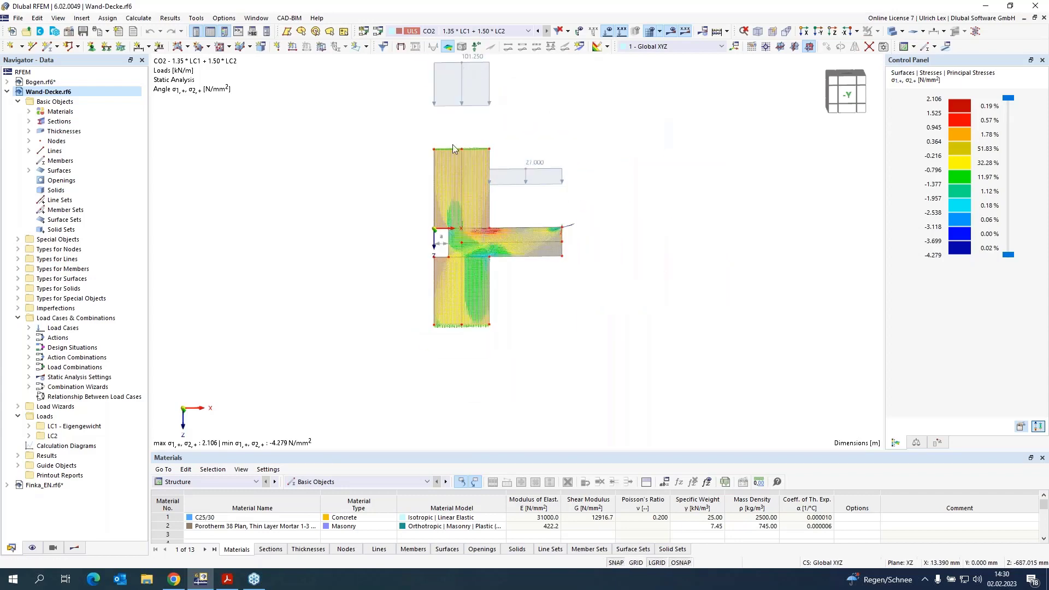
{"action": "scroll", "coordinate": [478, 241], "scroll_direction": "up", "scroll_amount": 3}
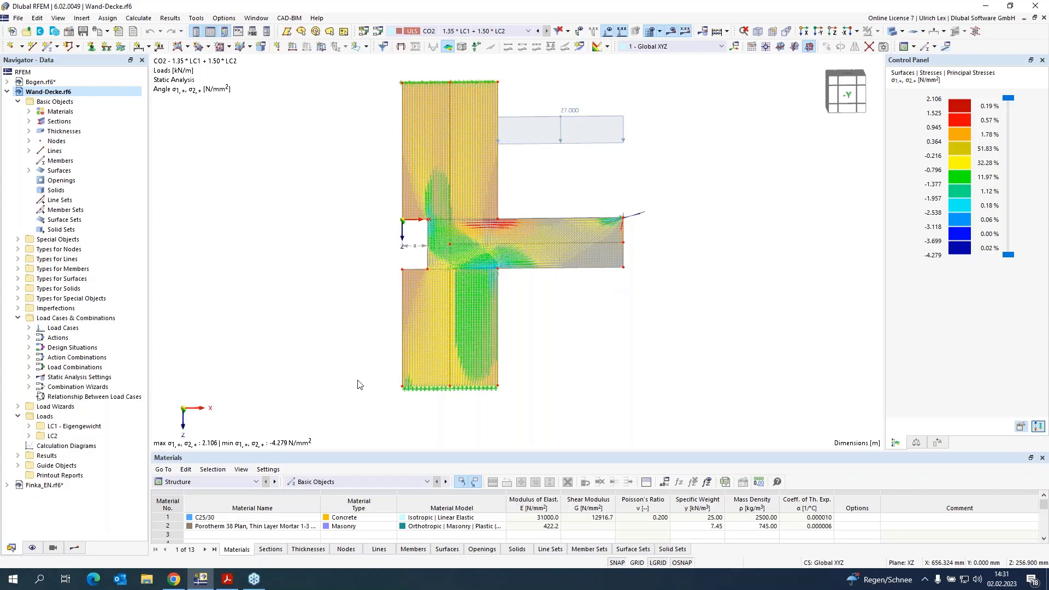
Step: Switch back to Finka_EN.rf6 and review the force/moment diagram of the line hinge along the intermediate slab's edge
{"action": "left_click", "coordinate": [7, 92]}
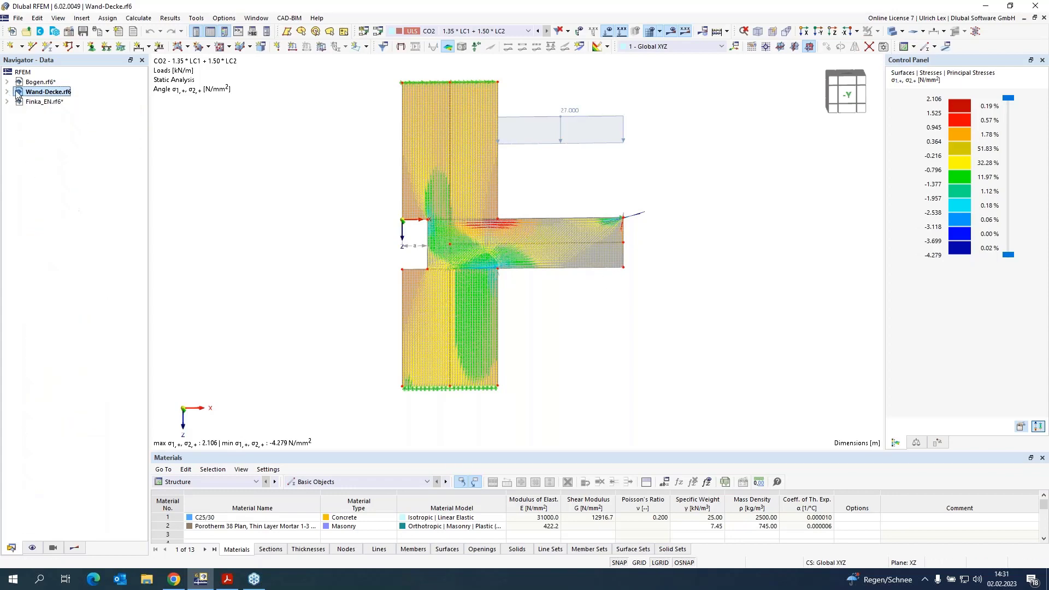
{"action": "left_click", "coordinate": [30, 103]}
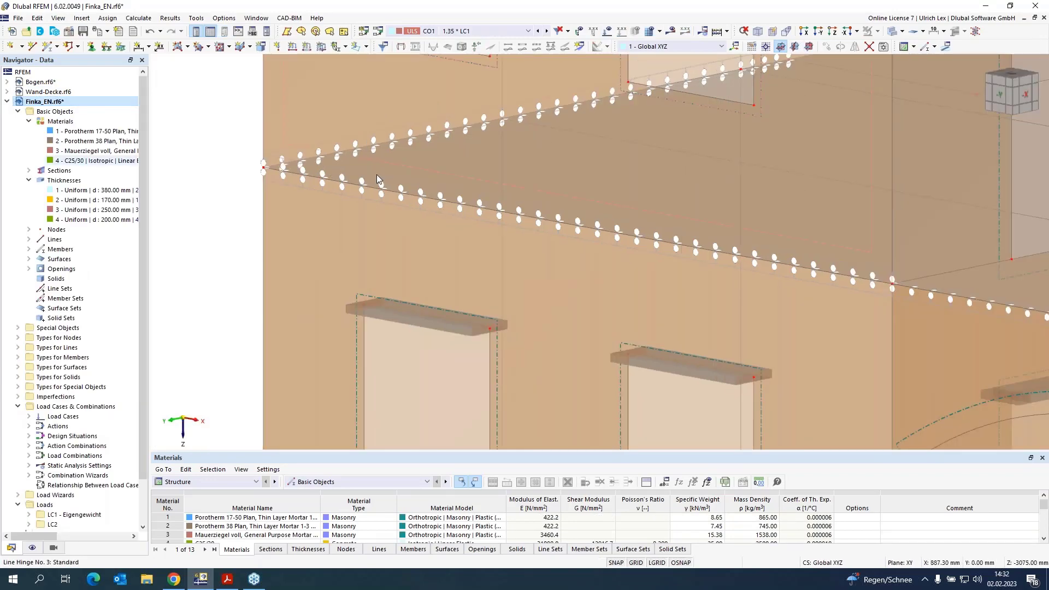
{"action": "double_click", "coordinate": [374, 176]}
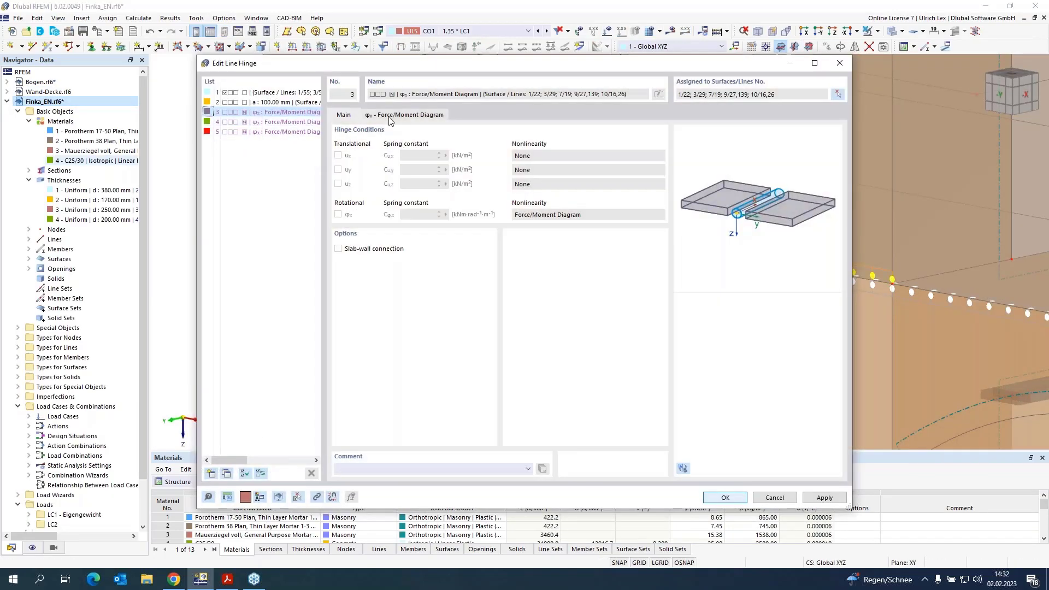
{"action": "left_click", "coordinate": [402, 115]}
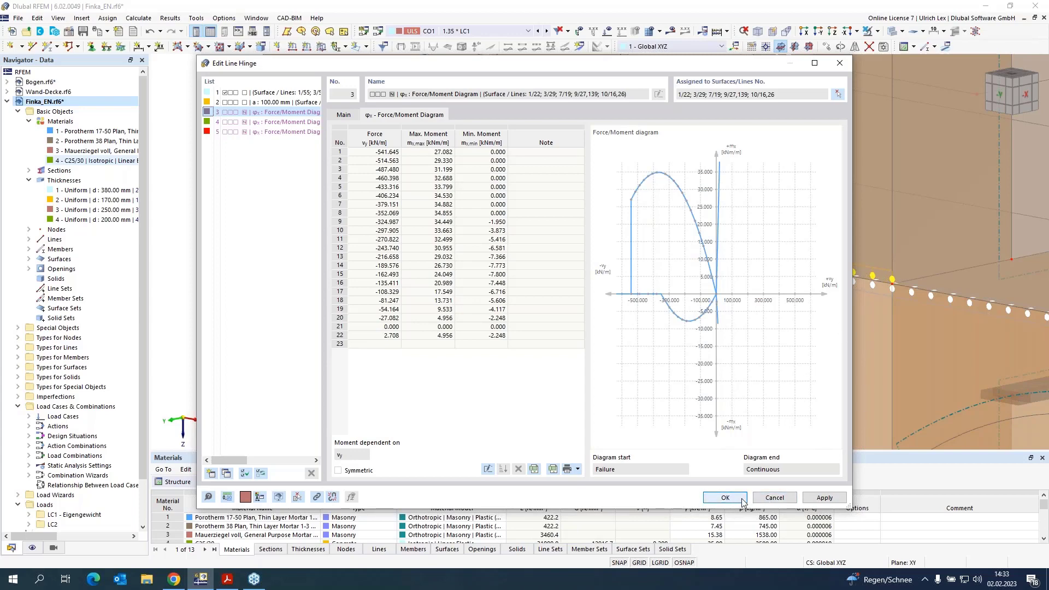
{"action": "left_click", "coordinate": [725, 498]}
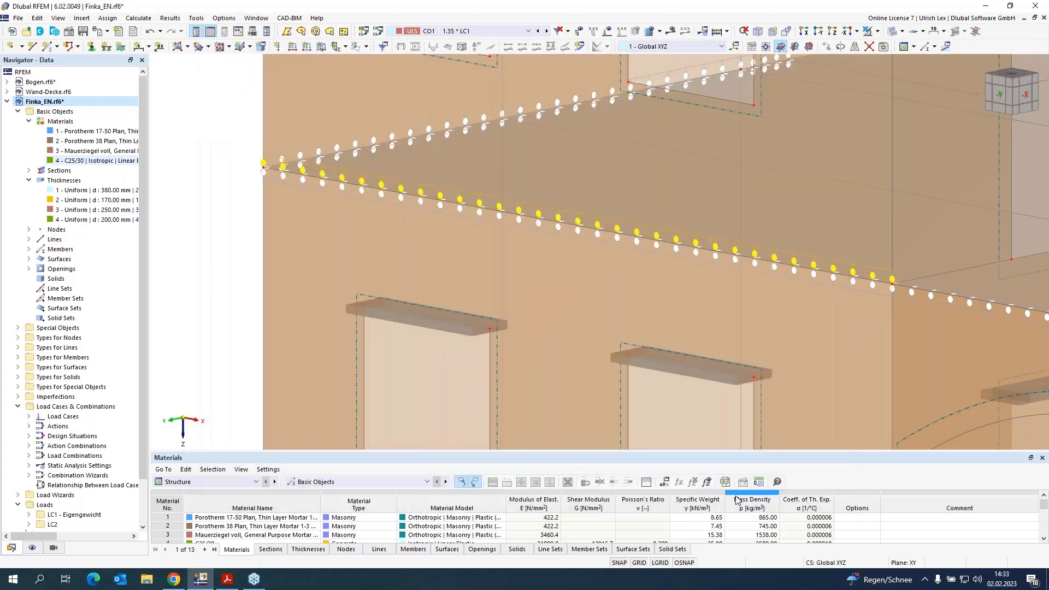
Step: Examine the line hinges along the slab edges above the arches and across the whole building
{"action": "scroll", "coordinate": [230, 219], "scroll_direction": "down", "scroll_amount": 5}
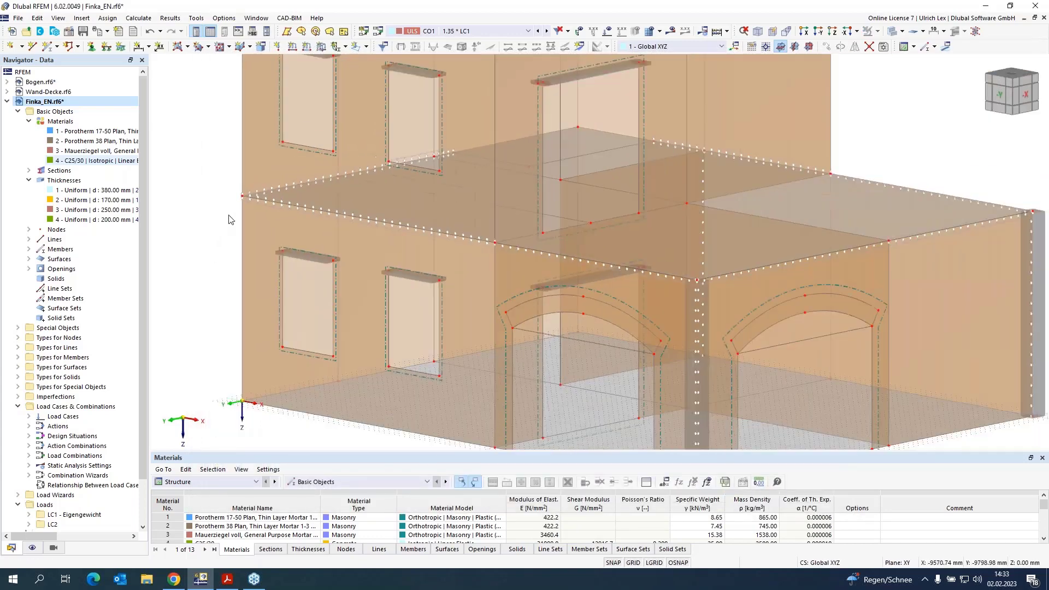
{"action": "scroll", "coordinate": [317, 156], "scroll_direction": "down", "scroll_amount": 2}
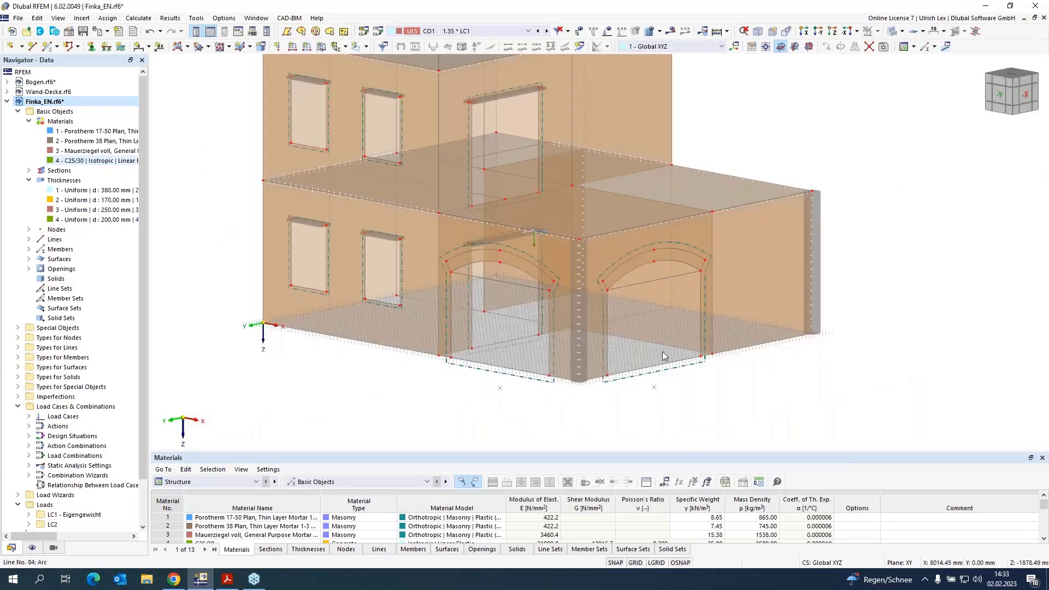
{"action": "scroll", "coordinate": [738, 421], "scroll_direction": "down", "scroll_amount": 2}
{"action": "middle_click_drag", "start_coordinate": [771, 399], "coordinate": [867, 386], "text": "ctrl"}
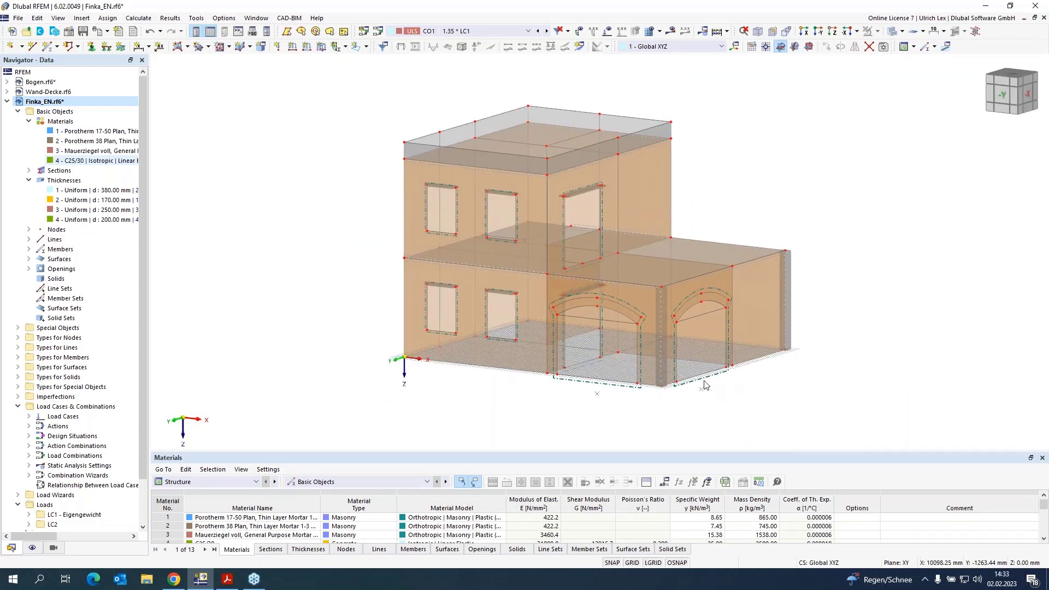
{"action": "scroll", "coordinate": [694, 276], "scroll_direction": "up", "scroll_amount": 1}
{"action": "scroll", "coordinate": [695, 284], "scroll_direction": "up", "scroll_amount": 3}
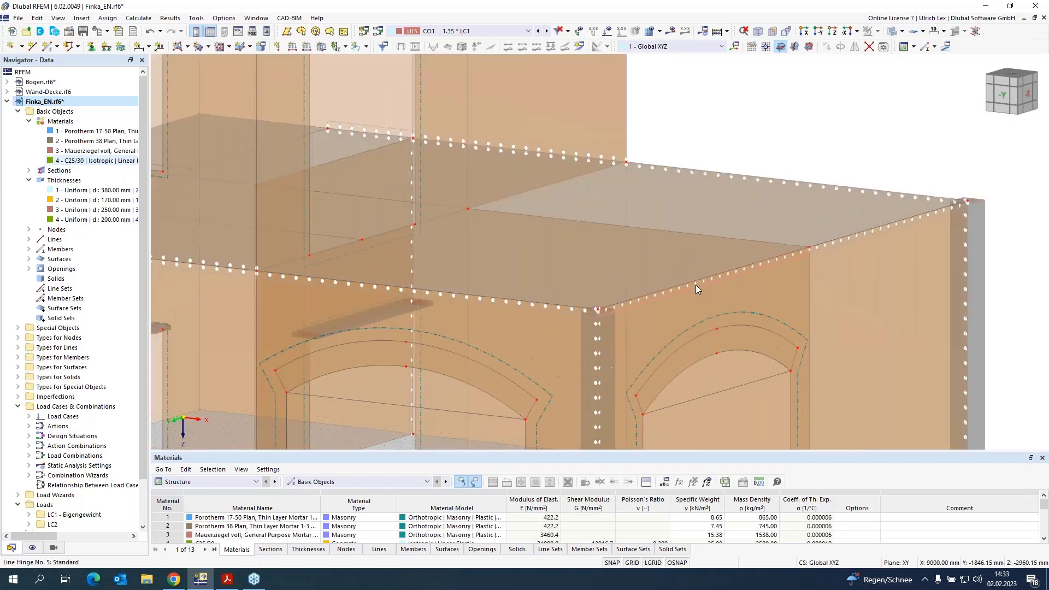
{"action": "scroll", "coordinate": [698, 320], "scroll_direction": "down", "scroll_amount": 3}
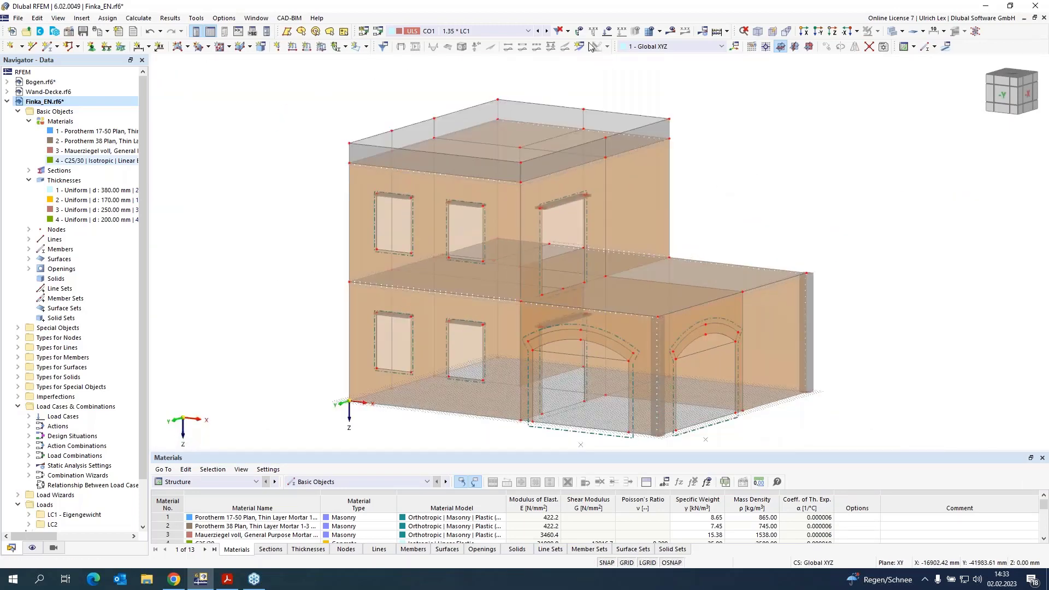
Step: Activate load case LC1 Eigengewicht and start a new uniform surface load of 2 kN/m²
{"action": "left_click", "coordinate": [498, 32]}
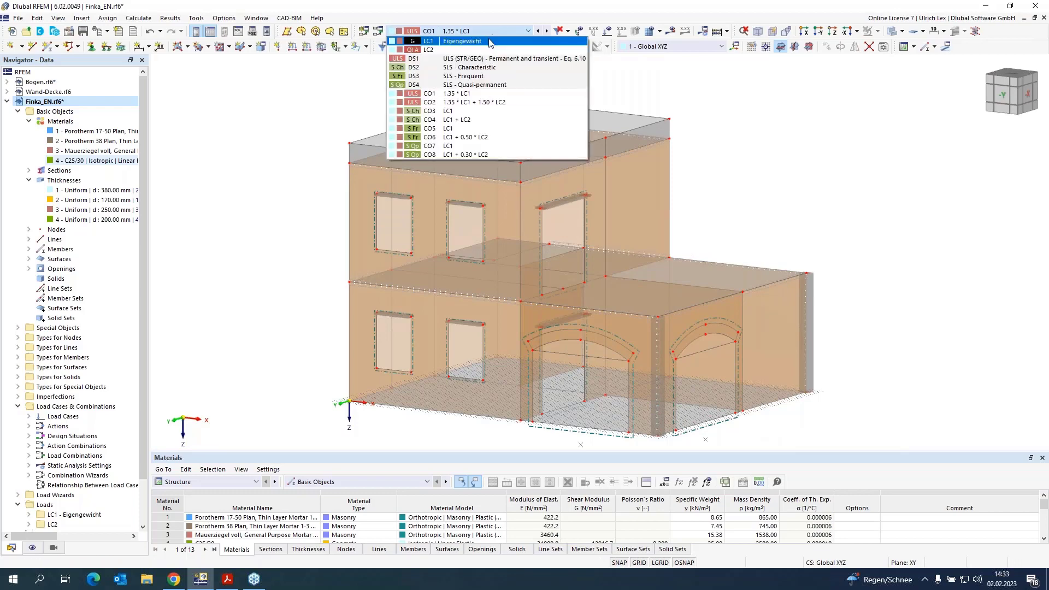
{"action": "left_click", "coordinate": [490, 41]}
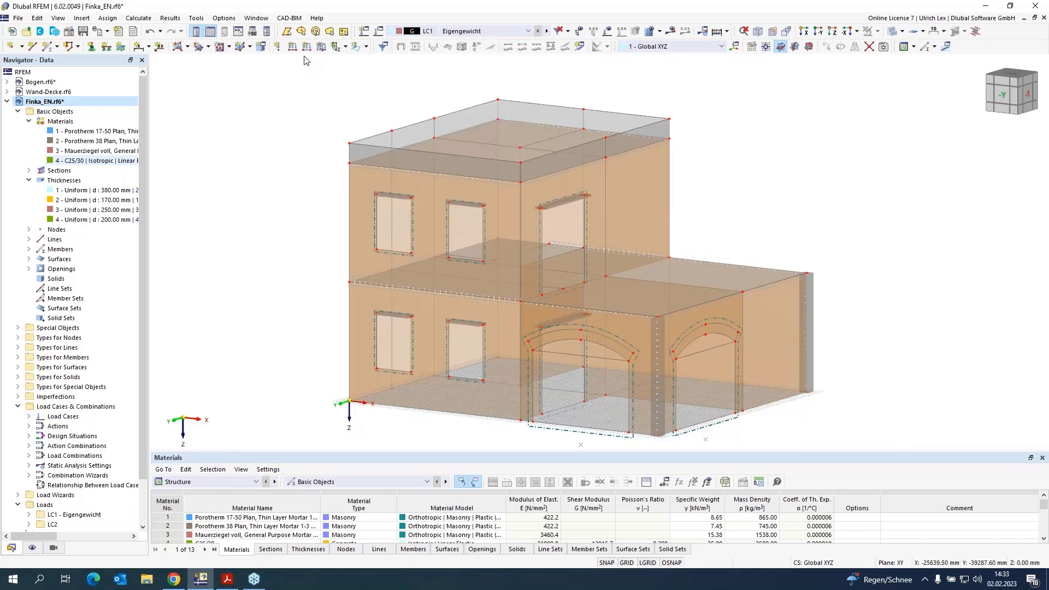
{"action": "left_click", "coordinate": [321, 48]}
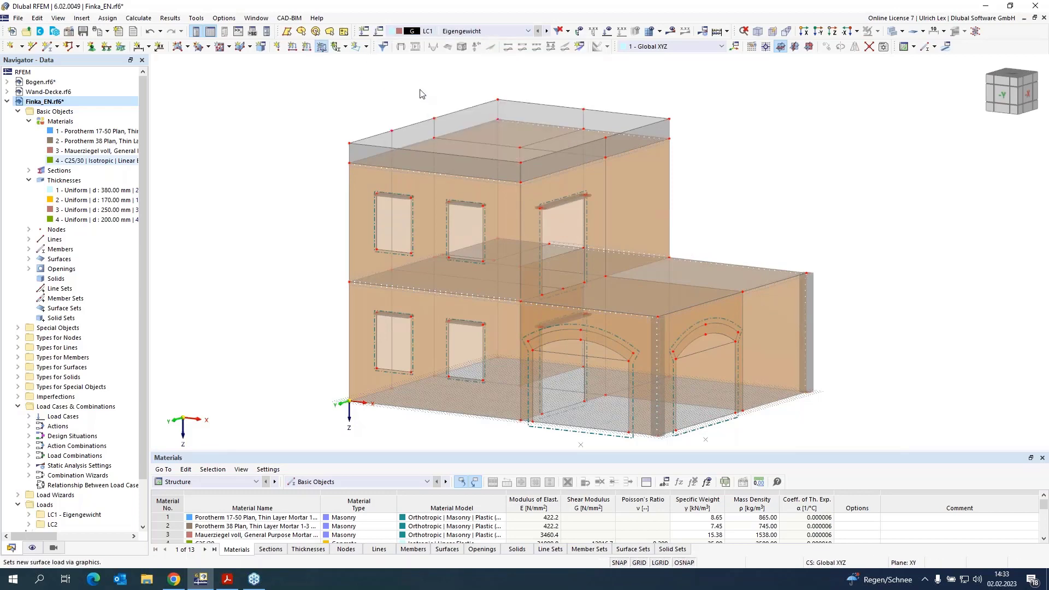
{"action": "left_click", "coordinate": [444, 174]}
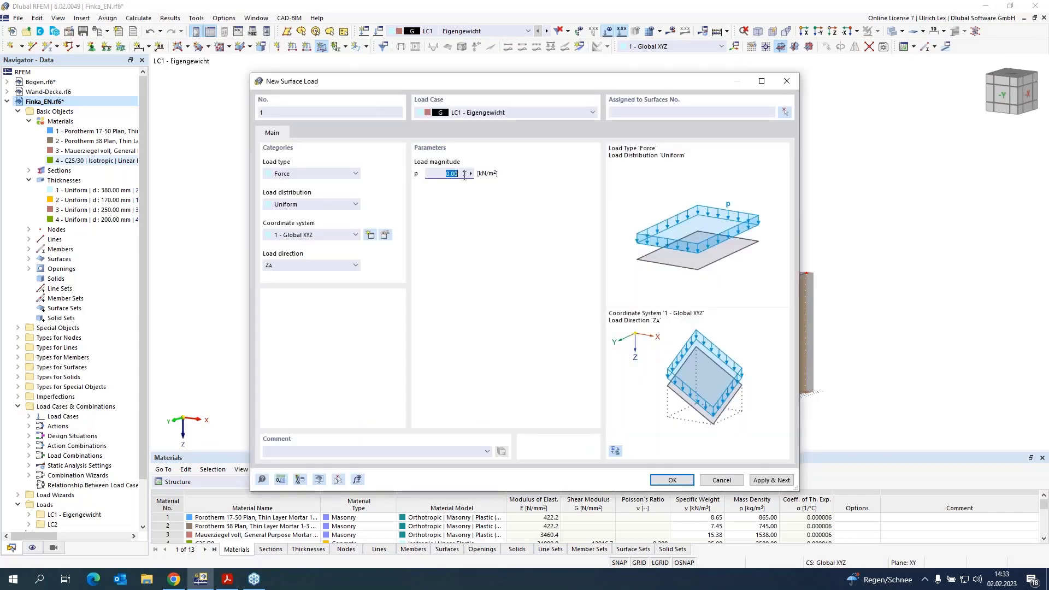
{"action": "type", "text": "2"}
Step: Assign the LC1 surface load to the four slabs, surfaces 14-17, and apply it
{"action": "left_click", "coordinate": [786, 111]}
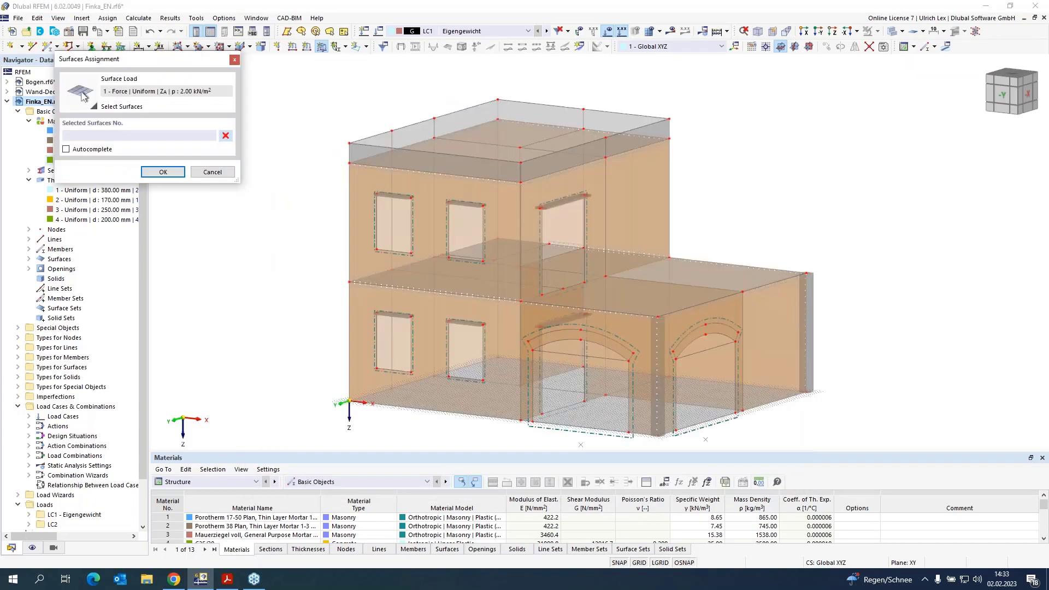
{"action": "left_click", "coordinate": [571, 414]}
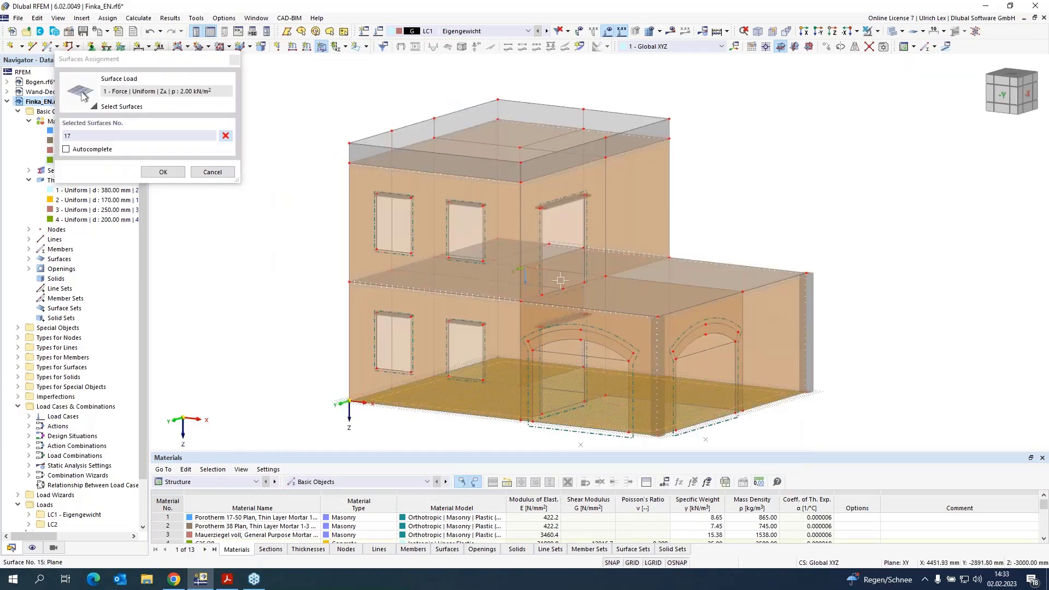
{"action": "left_click", "coordinate": [563, 293]}
{"action": "left_click", "coordinate": [583, 294]}
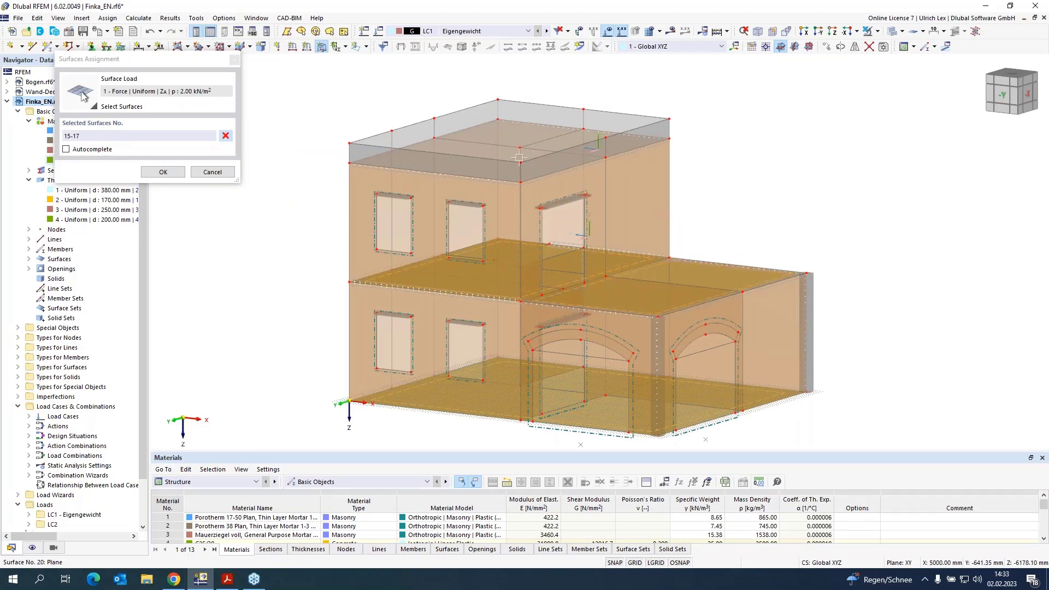
{"action": "left_click", "coordinate": [378, 159]}
{"action": "left_click", "coordinate": [163, 171]}
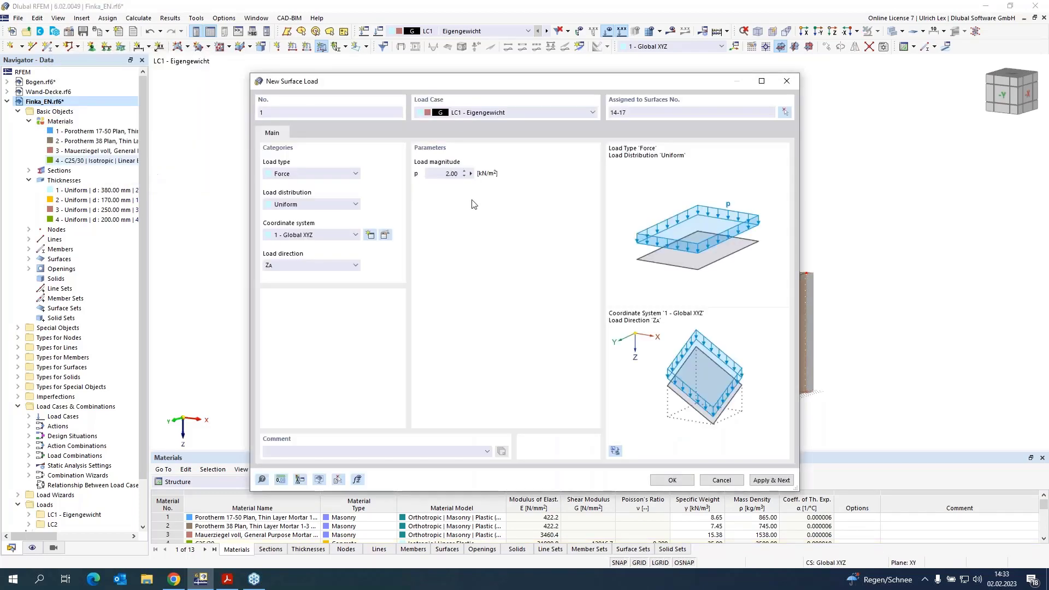
{"action": "left_click", "coordinate": [763, 480]}
Step: Add a uniform 2 kN/m² surface load in load case LC2 on surfaces 14, 15 and 17
{"action": "left_click", "coordinate": [550, 113]}
{"action": "left_click", "coordinate": [526, 129]}
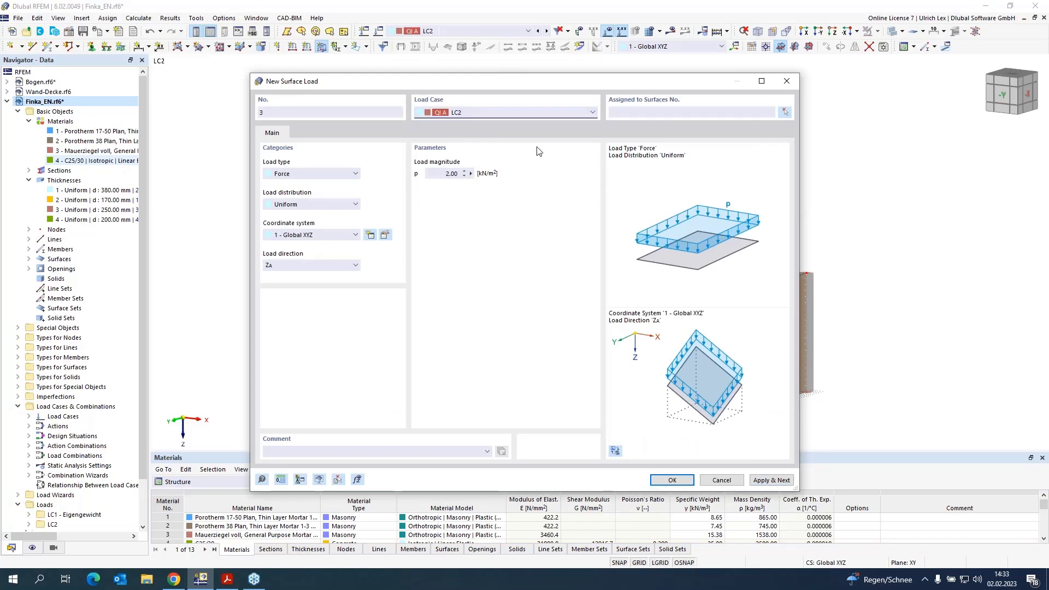
{"action": "left_click", "coordinate": [785, 113]}
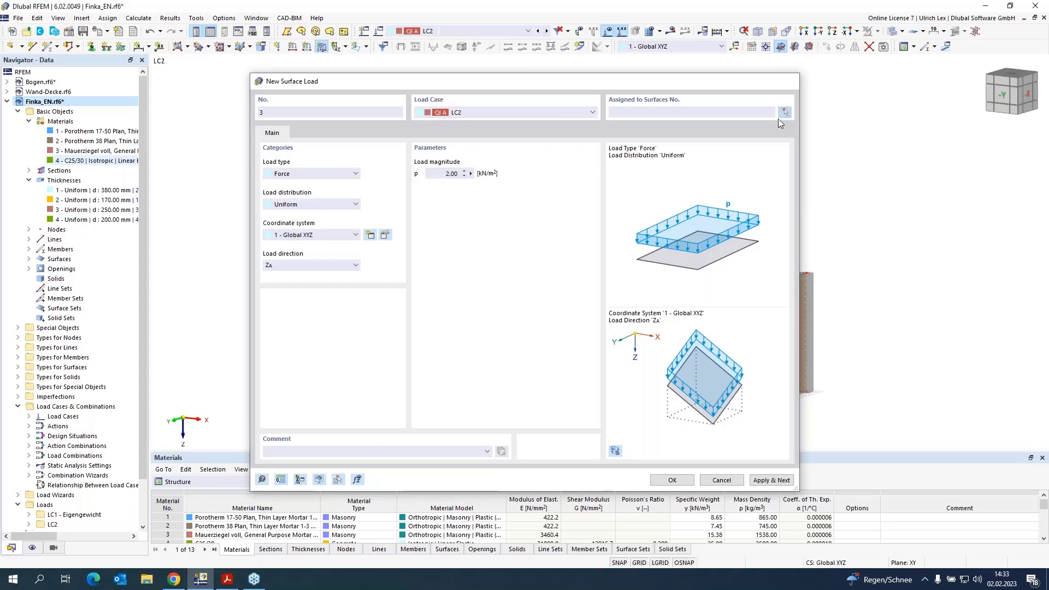
{"action": "left_click", "coordinate": [574, 417]}
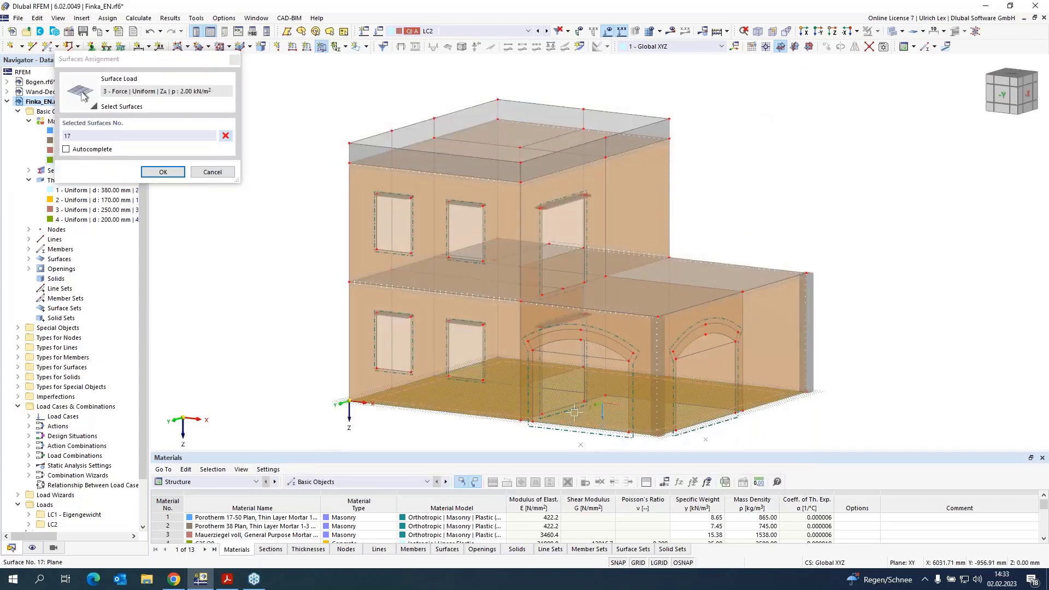
{"action": "left_click", "coordinate": [559, 278]}
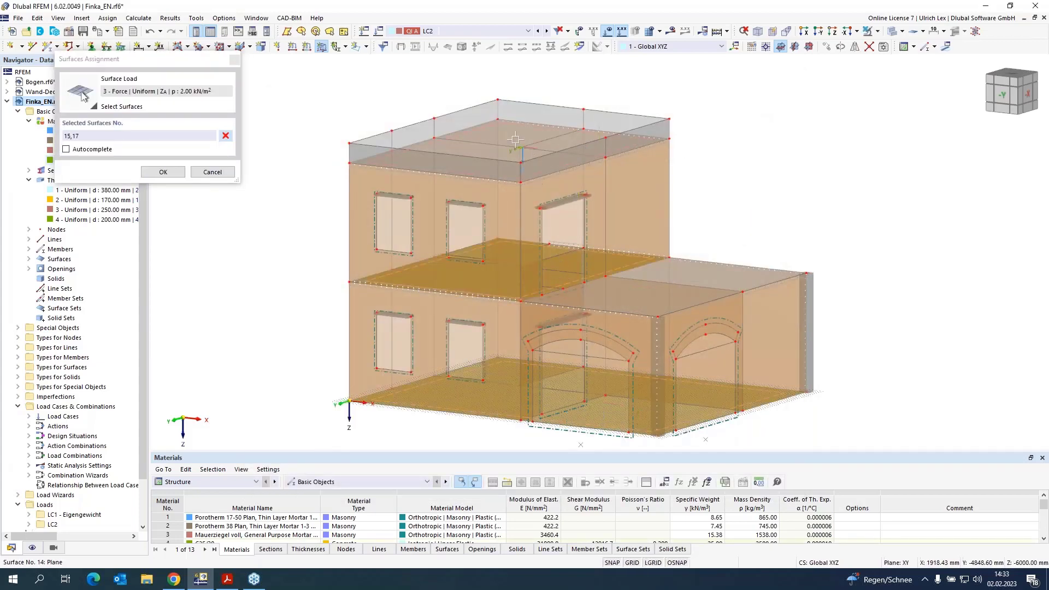
{"action": "left_click", "coordinate": [435, 138]}
{"action": "left_click", "coordinate": [163, 172]}
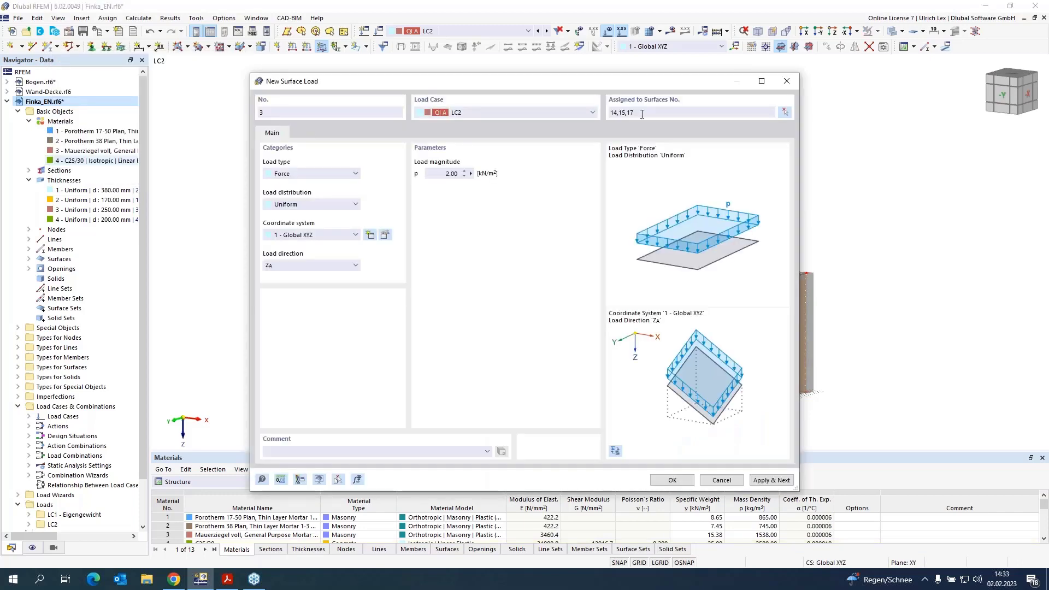
{"action": "left_click", "coordinate": [772, 480]}
Step: Add a uniform 4 kN/m² surface load in LC2 on surface 16 and finish entering surface loads
{"action": "left_click", "coordinate": [446, 174]}
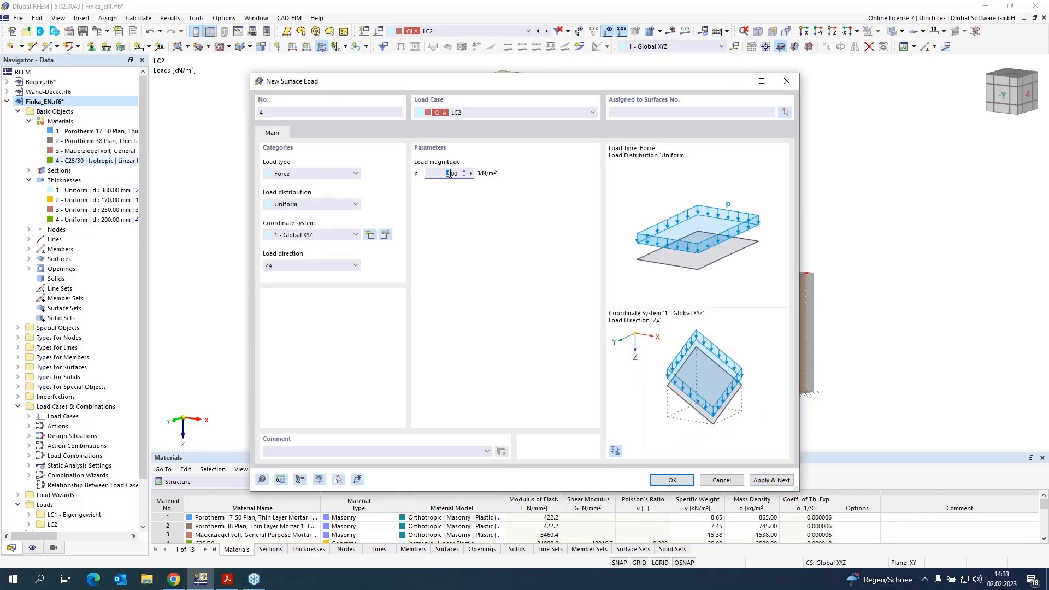
{"action": "left_click", "coordinate": [786, 112]}
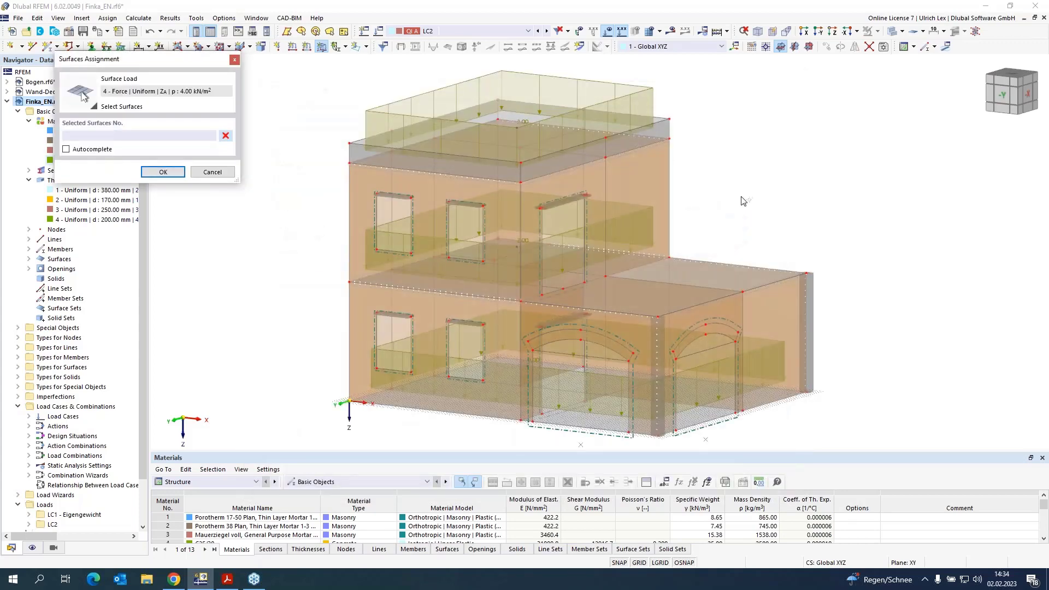
{"action": "left_click", "coordinate": [692, 277]}
{"action": "left_click", "coordinate": [163, 171]}
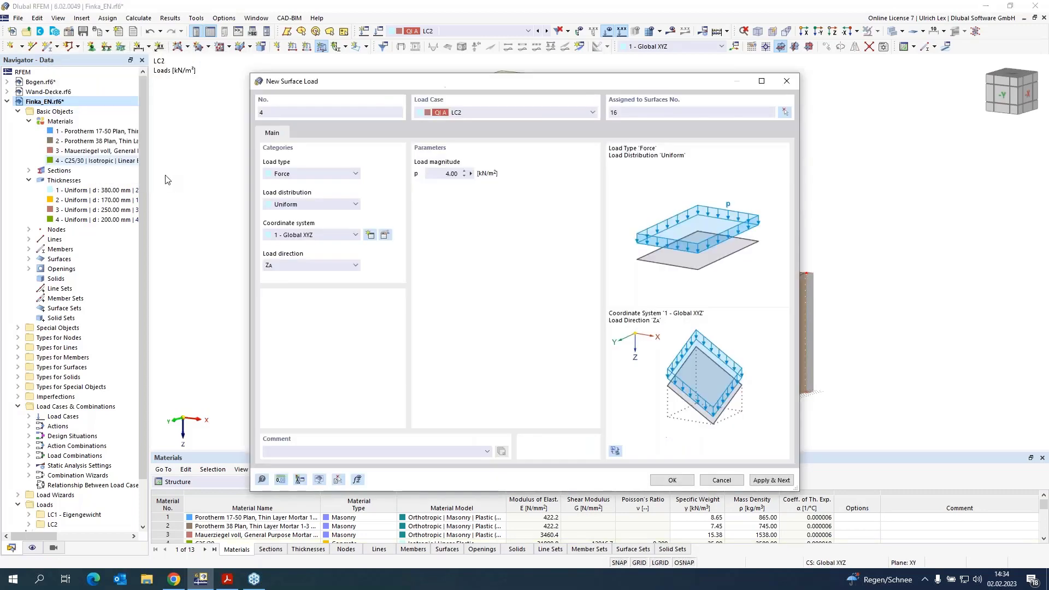
{"action": "left_click", "coordinate": [664, 481]}
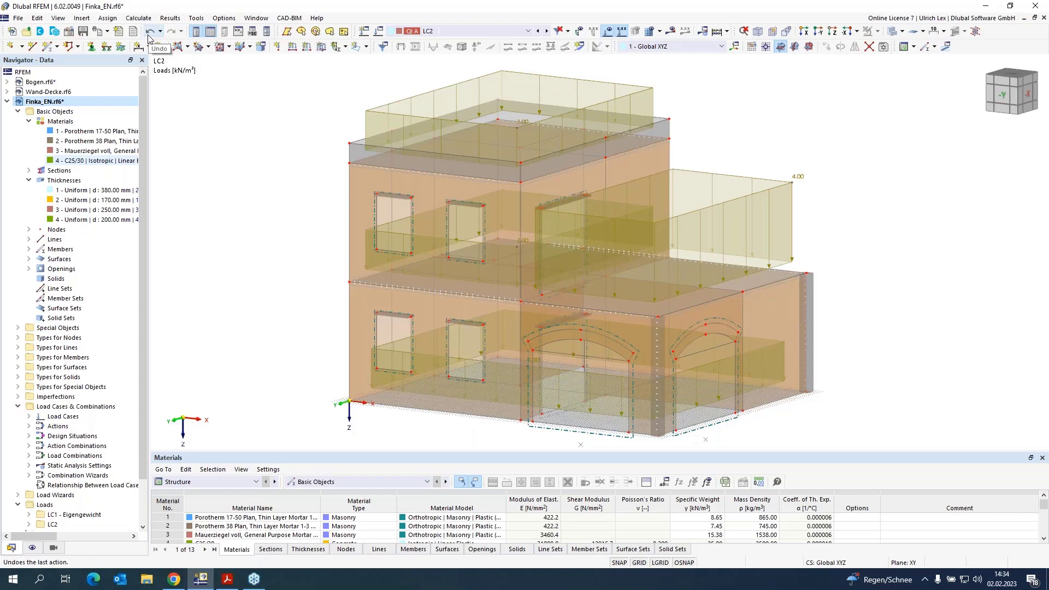
Step: Review the general mesh settings, accept them and generate the finite element mesh
{"action": "left_click", "coordinate": [139, 18]}
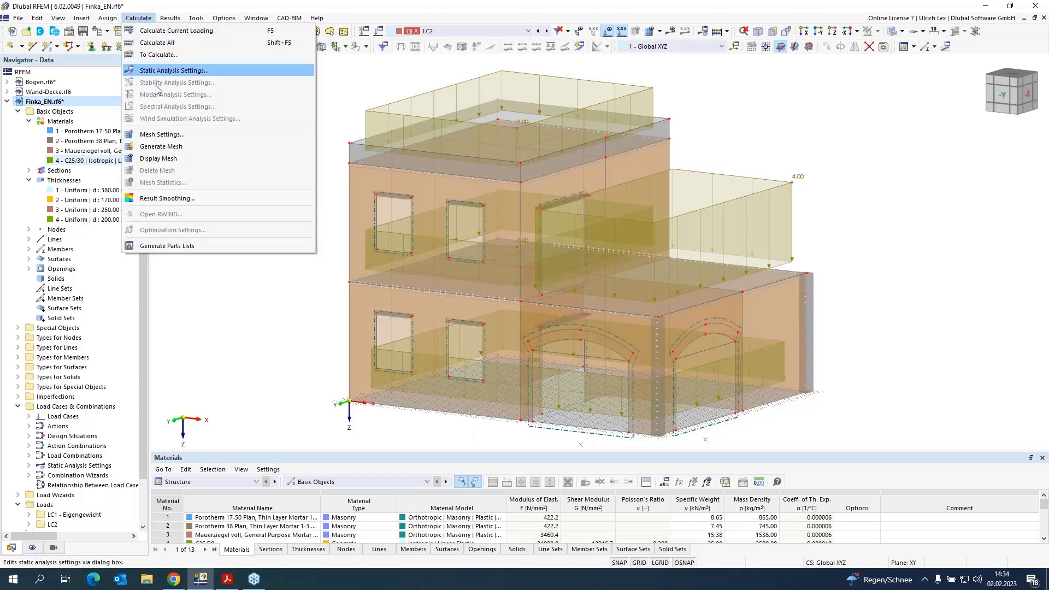
{"action": "left_click", "coordinate": [193, 134]}
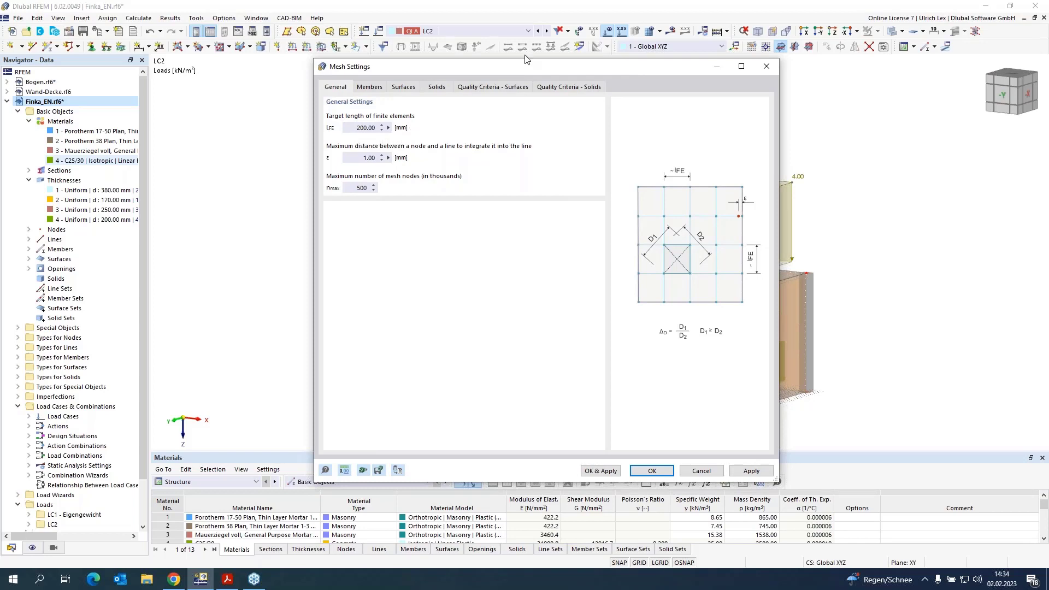
{"action": "left_click_drag", "start_coordinate": [535, 70], "coordinate": [776, 46]}
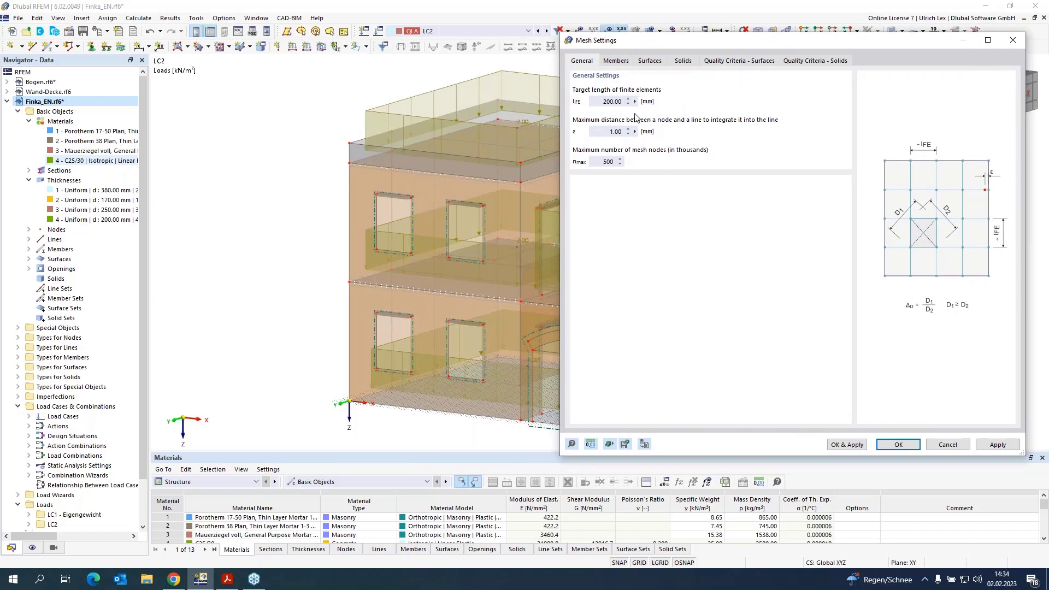
{"action": "left_click_drag", "start_coordinate": [704, 44], "coordinate": [657, 39]}
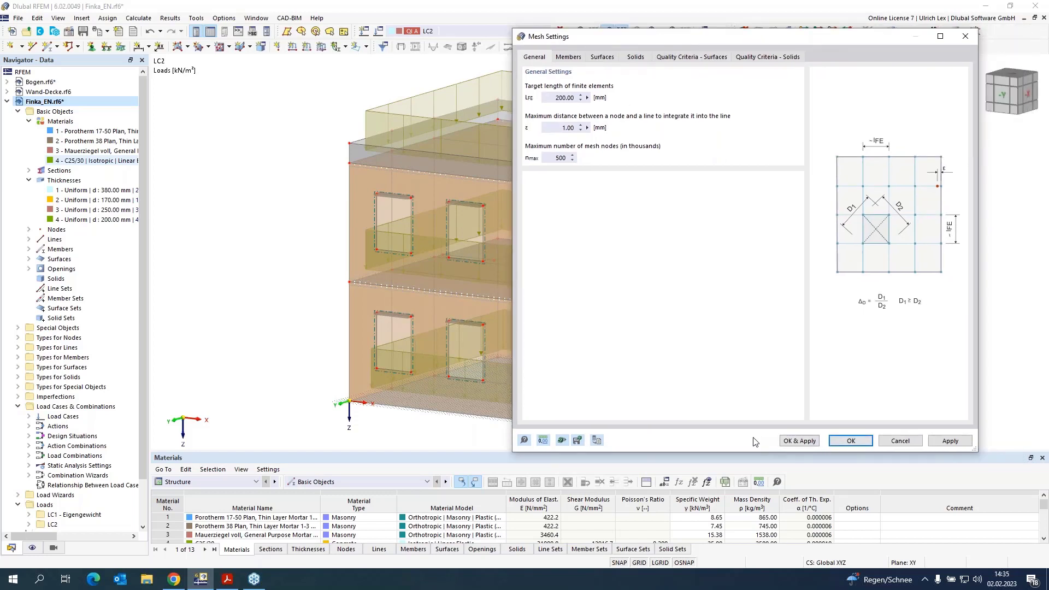
{"action": "left_click", "coordinate": [806, 445]}
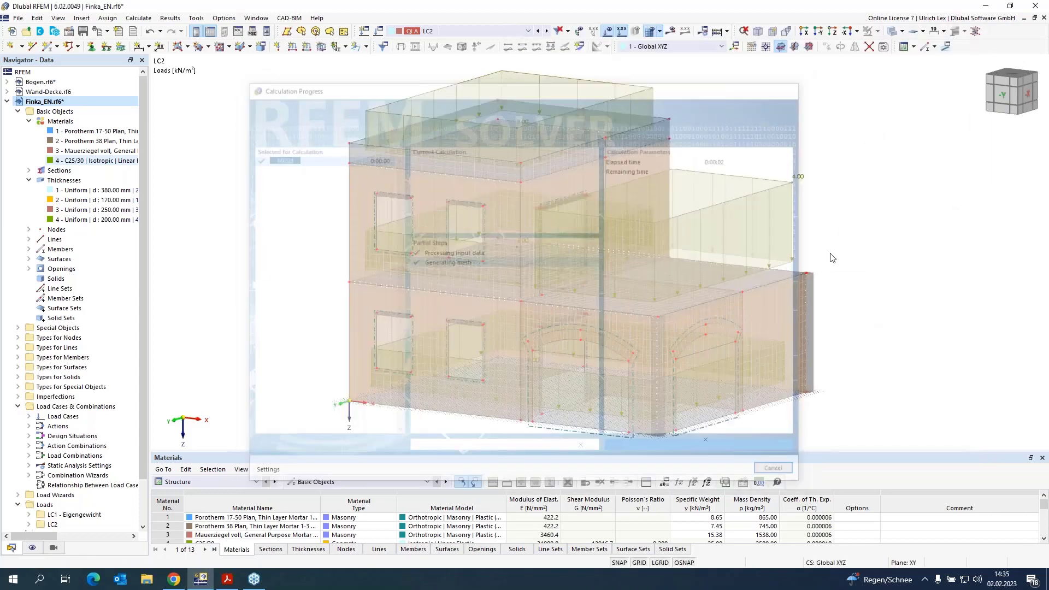
Step: Save the model and examine the finite element mesh around the arches and walls
{"action": "key", "text": "ctrl+s"}
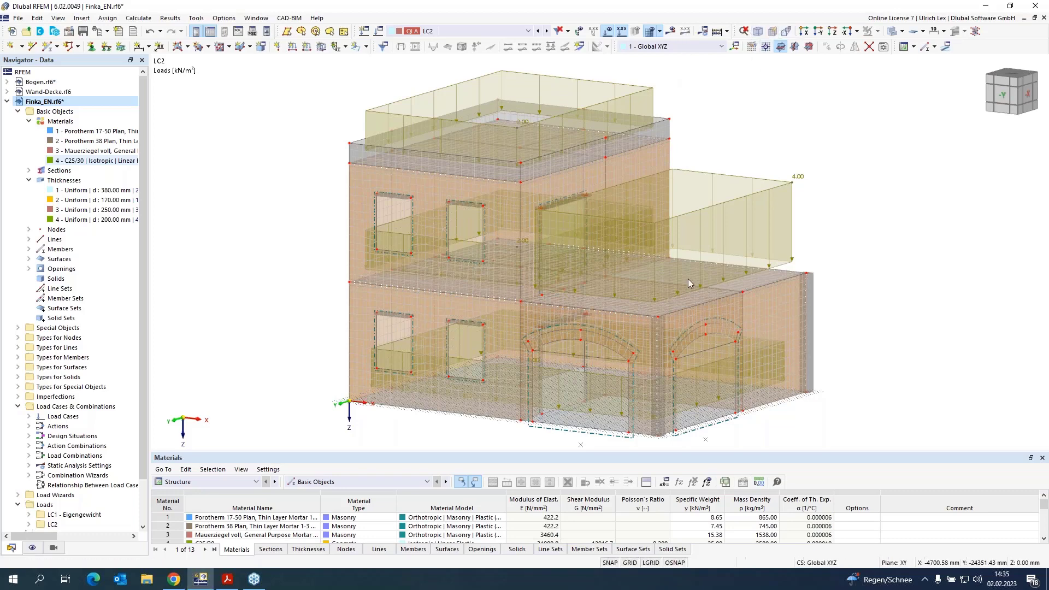
{"action": "scroll", "coordinate": [605, 417], "scroll_direction": "up", "scroll_amount": 1}
{"action": "scroll", "coordinate": [606, 417], "scroll_direction": "up", "scroll_amount": 2}
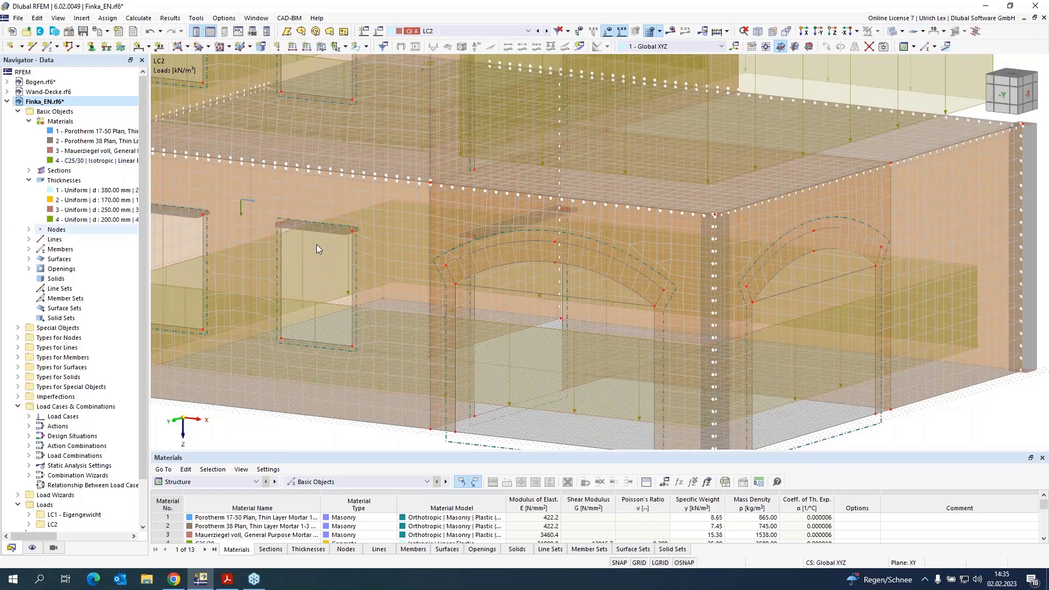
{"action": "scroll", "coordinate": [775, 335], "scroll_direction": "down", "scroll_amount": 5}
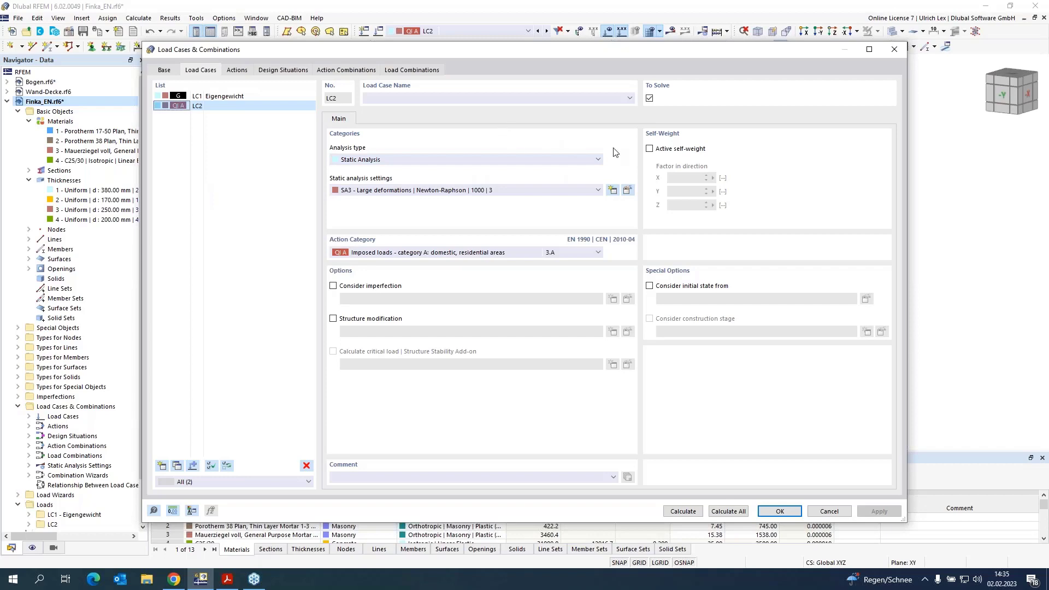
Step: Review the analysis type, iterative method and nonlinear options of static analysis settings SA3 for LC2, then accept the load case settings
{"action": "left_click", "coordinate": [628, 191]}
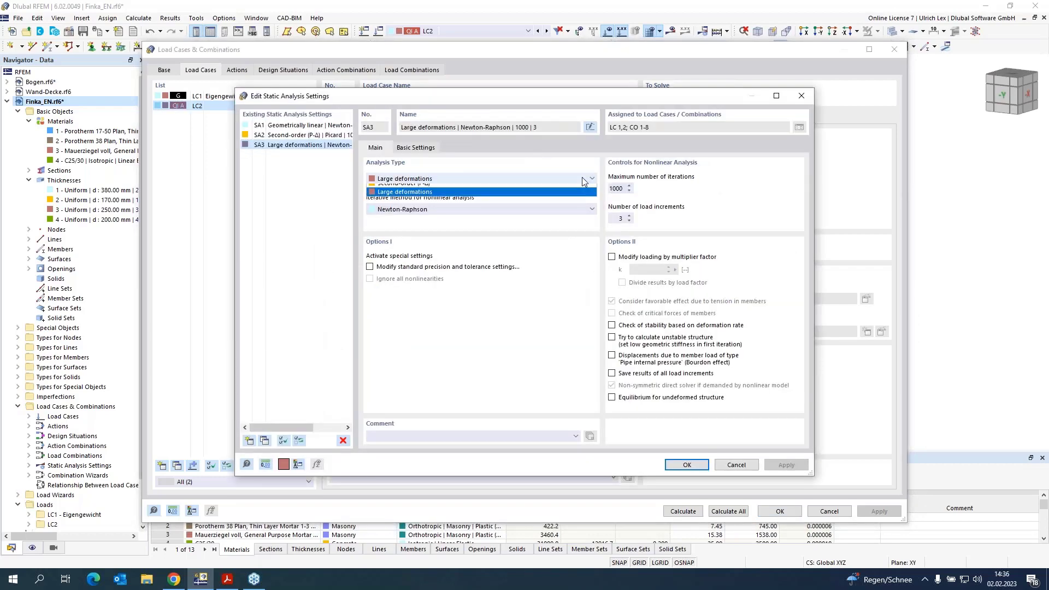
{"action": "left_click", "coordinate": [582, 179]}
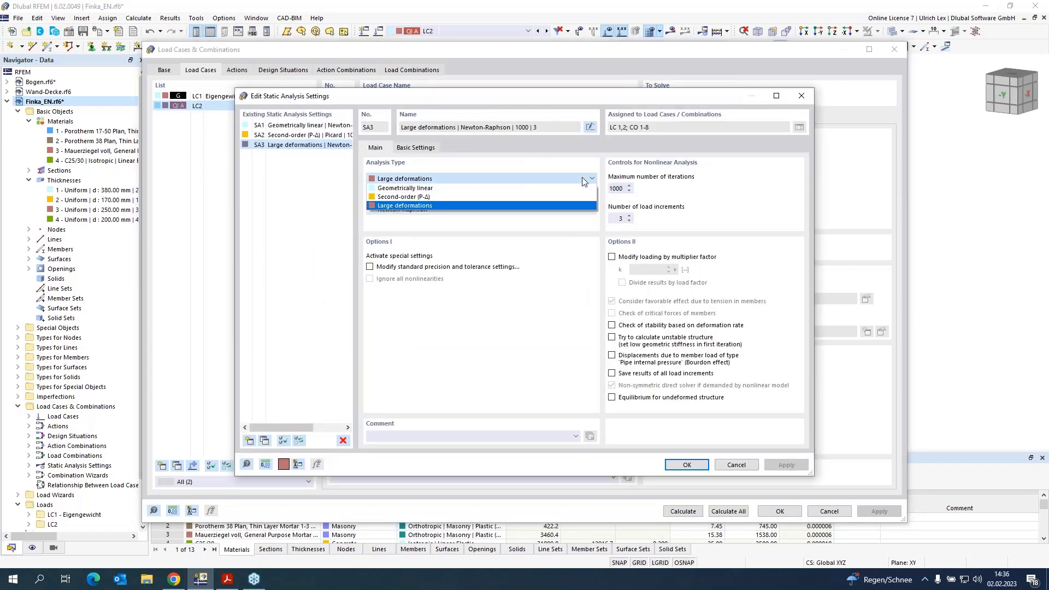
{"action": "left_click", "coordinate": [547, 230]}
{"action": "left_click", "coordinate": [459, 210]}
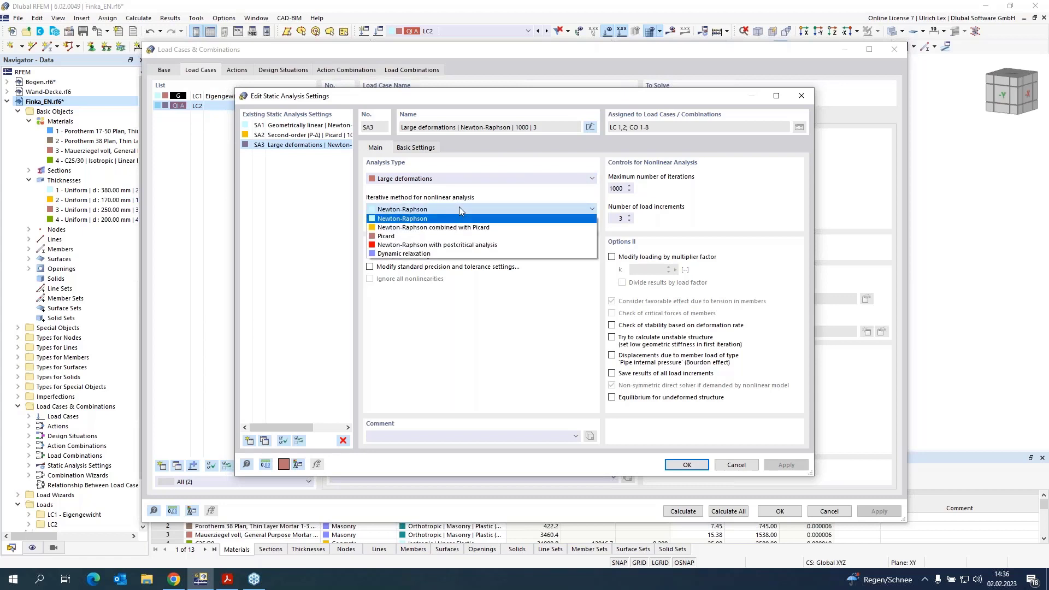
{"action": "left_click", "coordinate": [462, 211]}
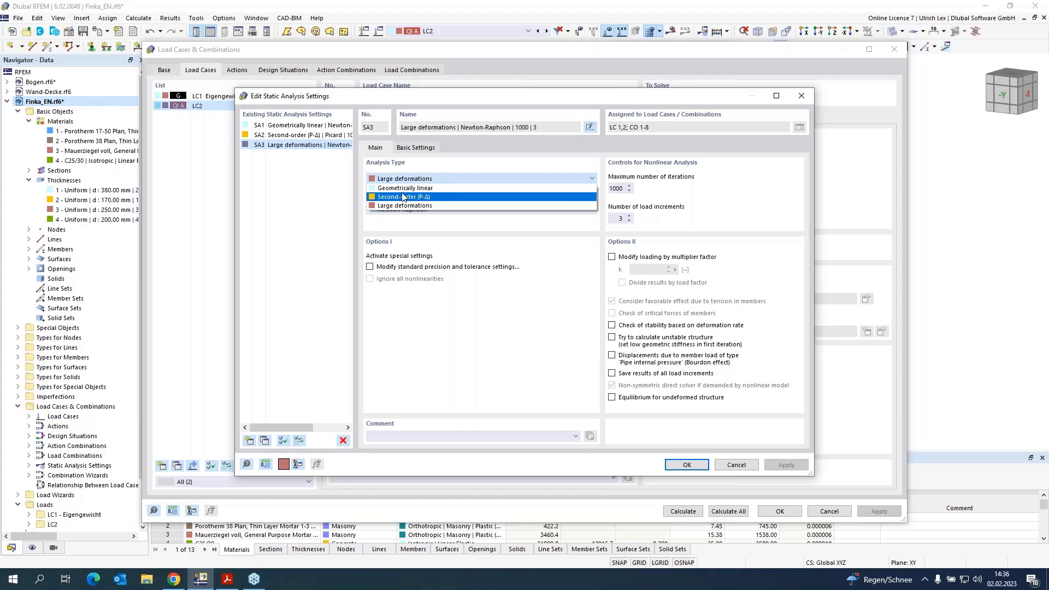
{"action": "left_click", "coordinate": [439, 206]}
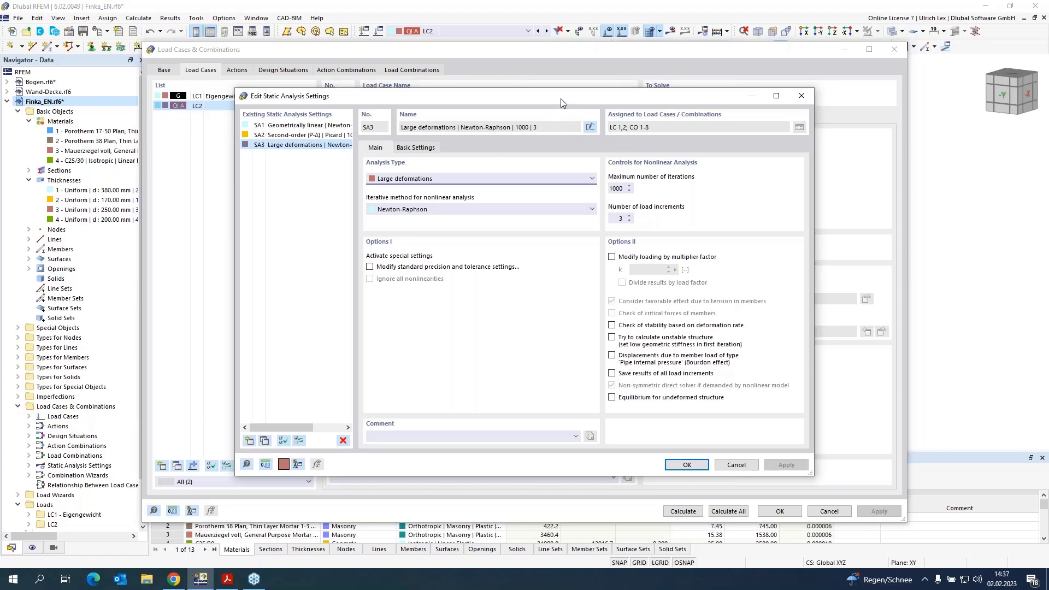
{"action": "left_click_drag", "start_coordinate": [561, 99], "coordinate": [727, 77]}
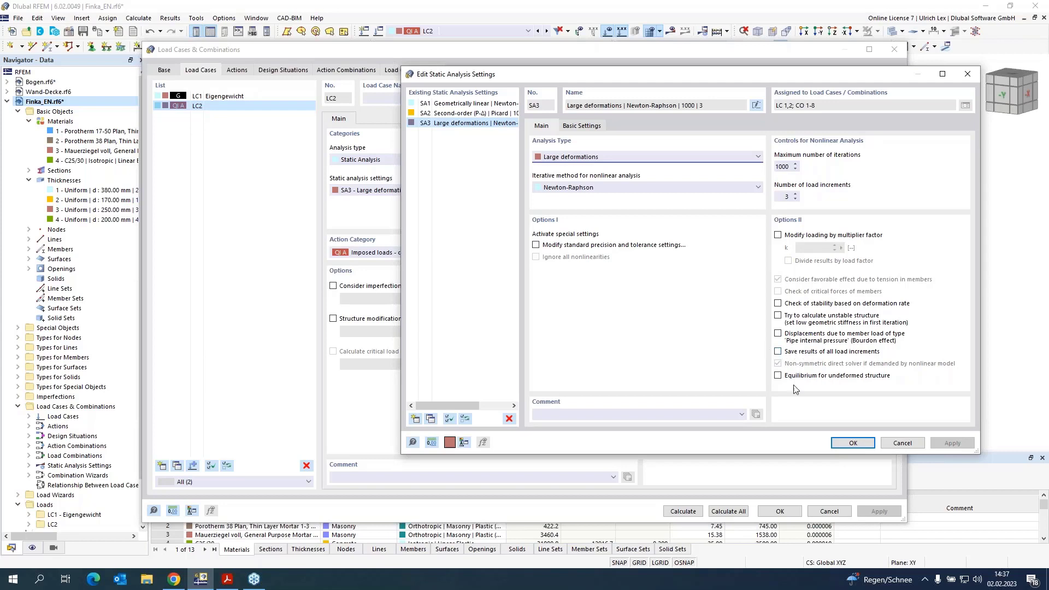
{"action": "left_click", "coordinate": [854, 443]}
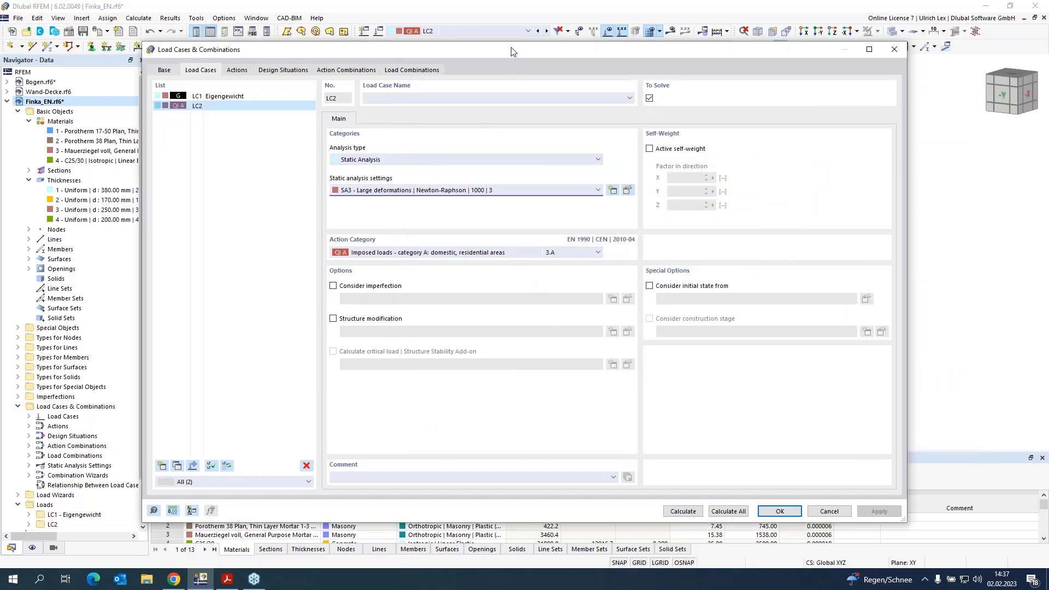
{"action": "left_click_drag", "start_coordinate": [513, 51], "coordinate": [511, 31]}
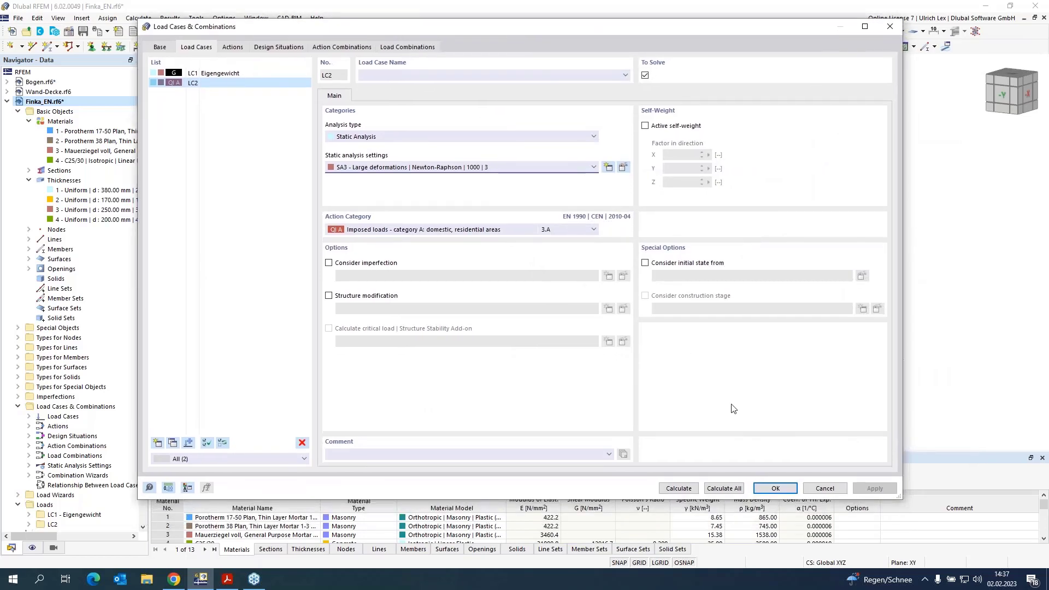
{"action": "left_click", "coordinate": [773, 488]}
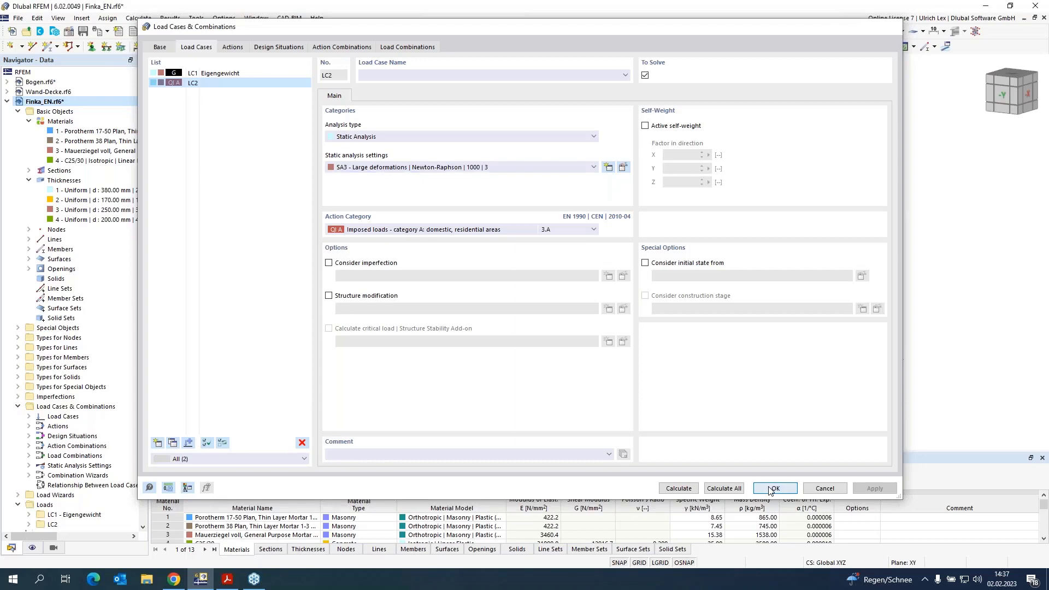
Step: Select load combination CO2 (1.35 * LC1 + 1.50 * LC2) and try to calculate its results
{"action": "left_click", "coordinate": [460, 31]}
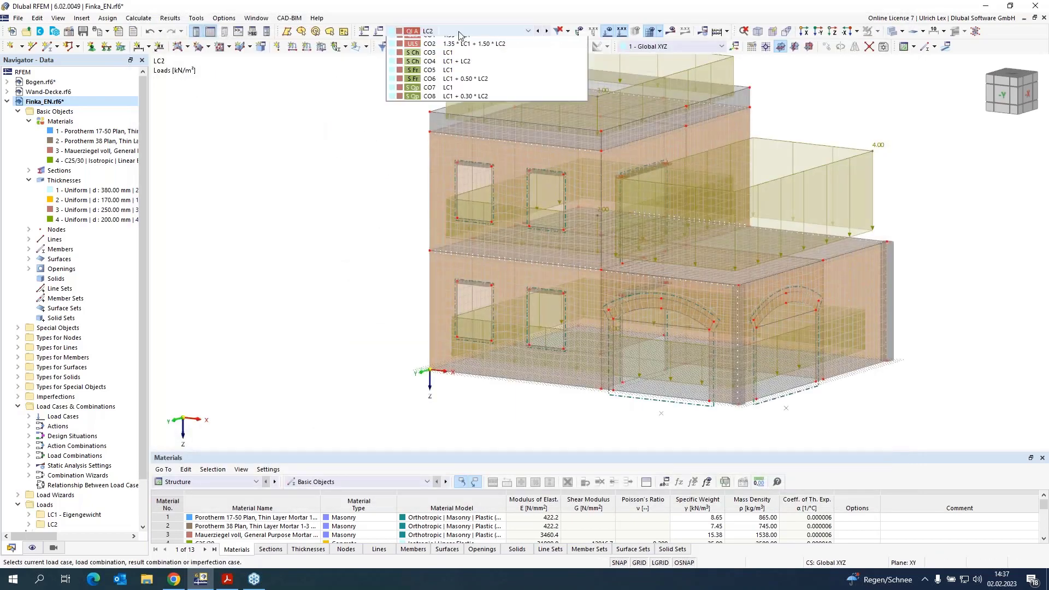
{"action": "left_click", "coordinate": [524, 103]}
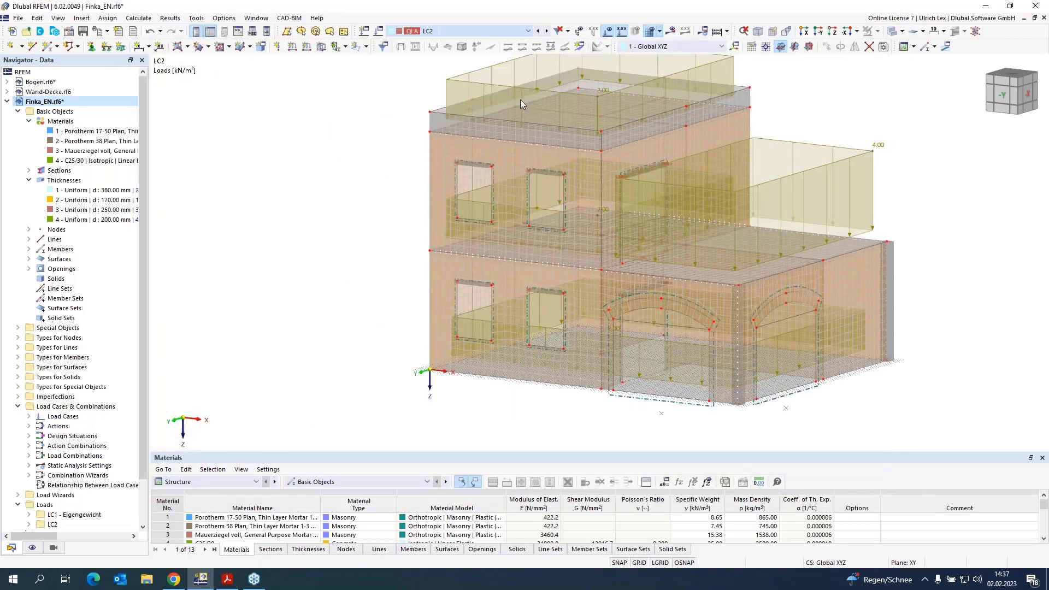
{"action": "left_click", "coordinate": [608, 31]}
{"action": "left_click", "coordinate": [671, 31]}
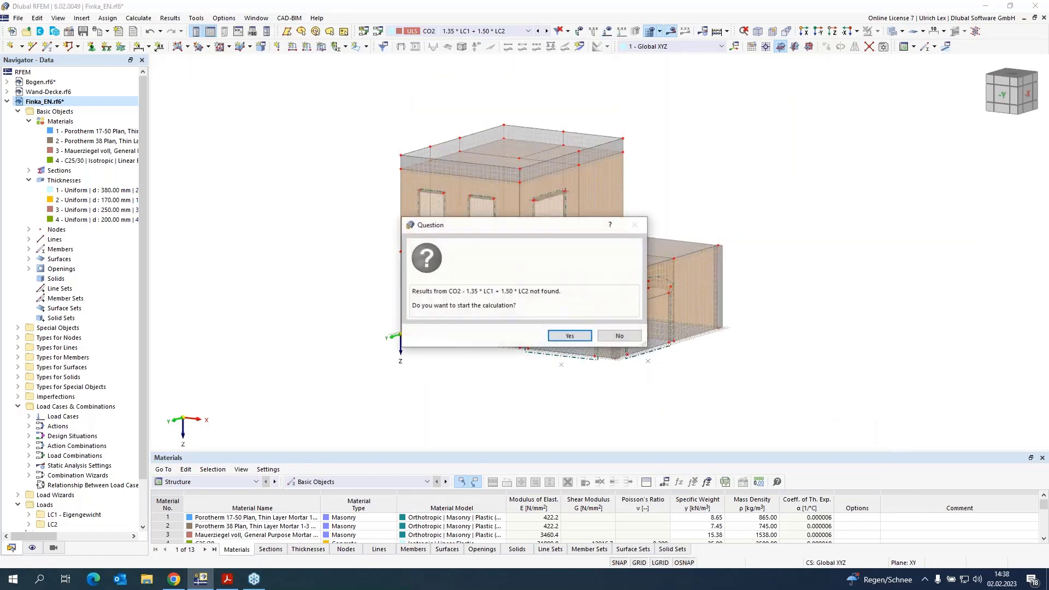
{"action": "left_click", "coordinate": [568, 336]}
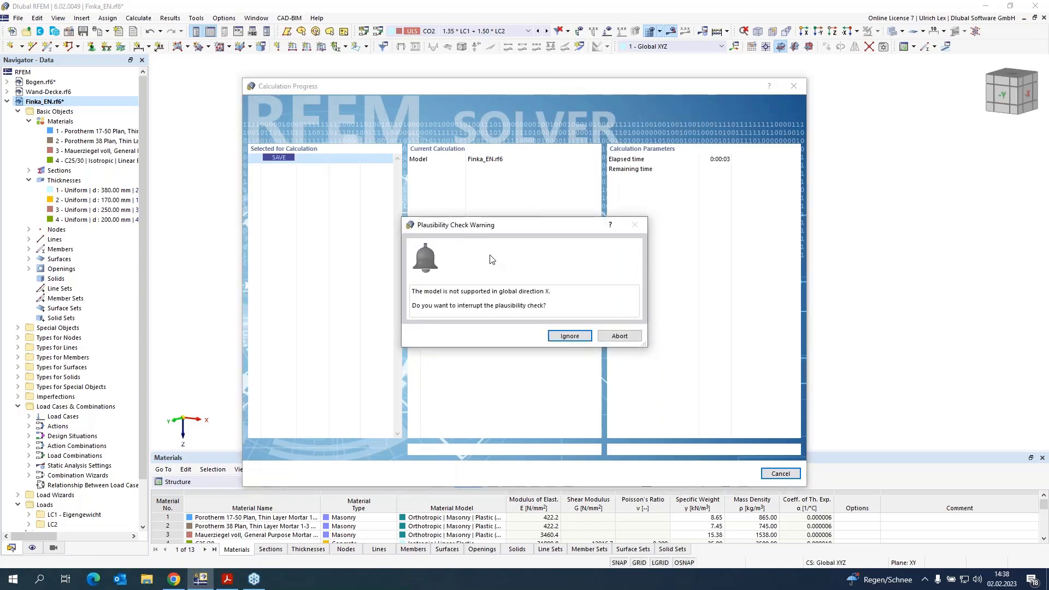
{"action": "left_click", "coordinate": [606, 337]}
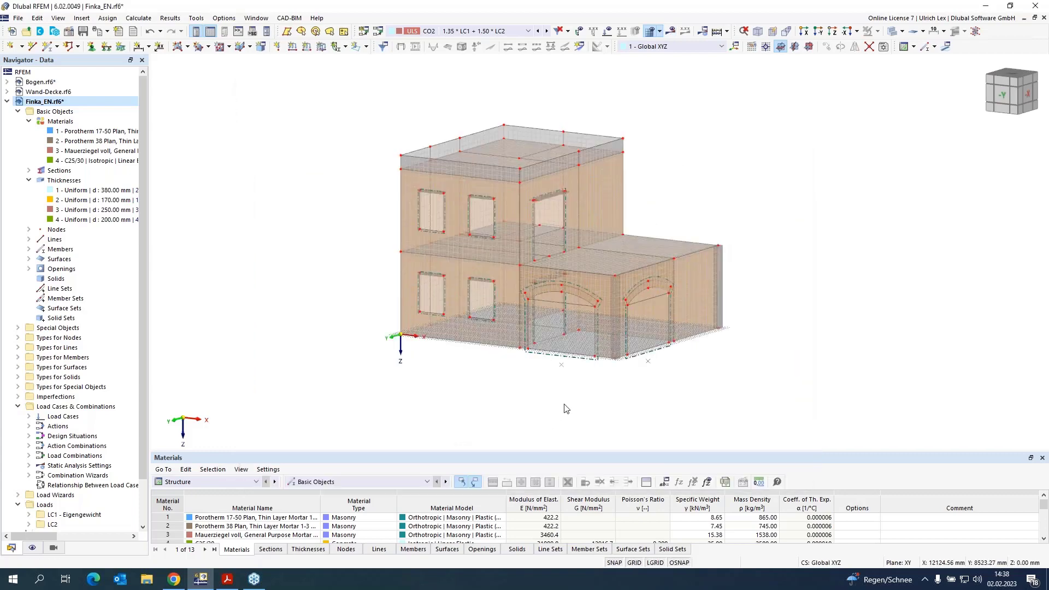
Step: Assign existing surface support 5 to the base slab, surface 17, and check the support's spring constants
{"action": "scroll", "coordinate": [670, 393], "scroll_direction": "up", "scroll_amount": 2}
{"action": "scroll", "coordinate": [670, 392], "scroll_direction": "up", "scroll_amount": 1}
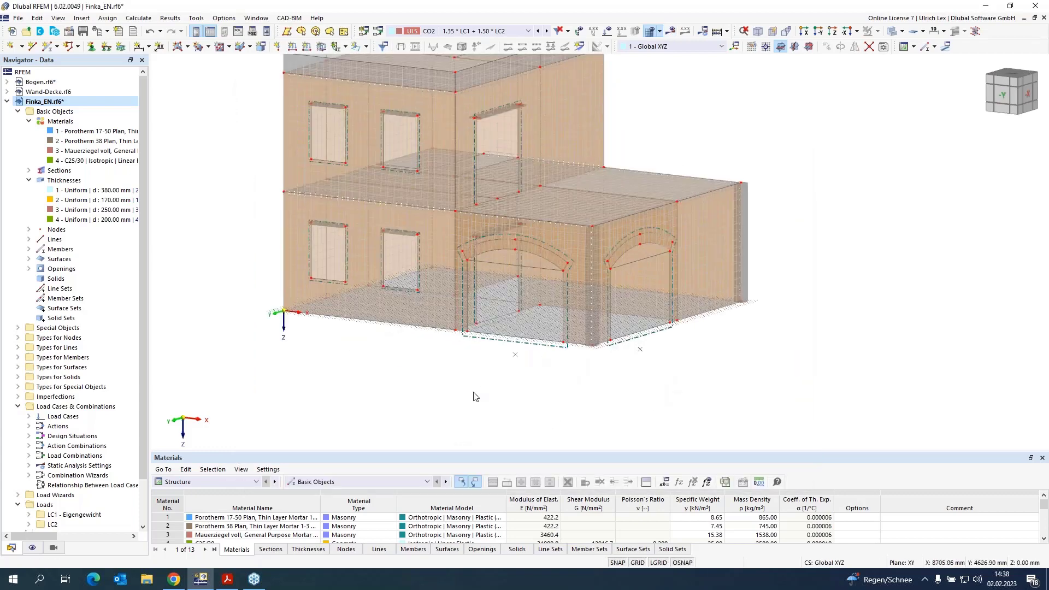
{"action": "double_click", "coordinate": [514, 333]}
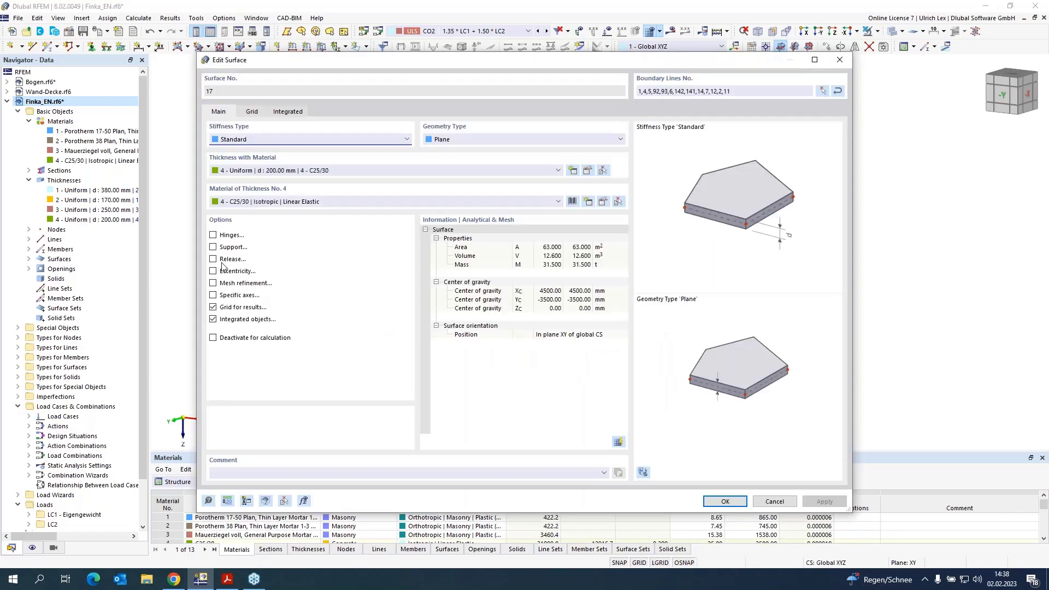
{"action": "left_click", "coordinate": [213, 247]}
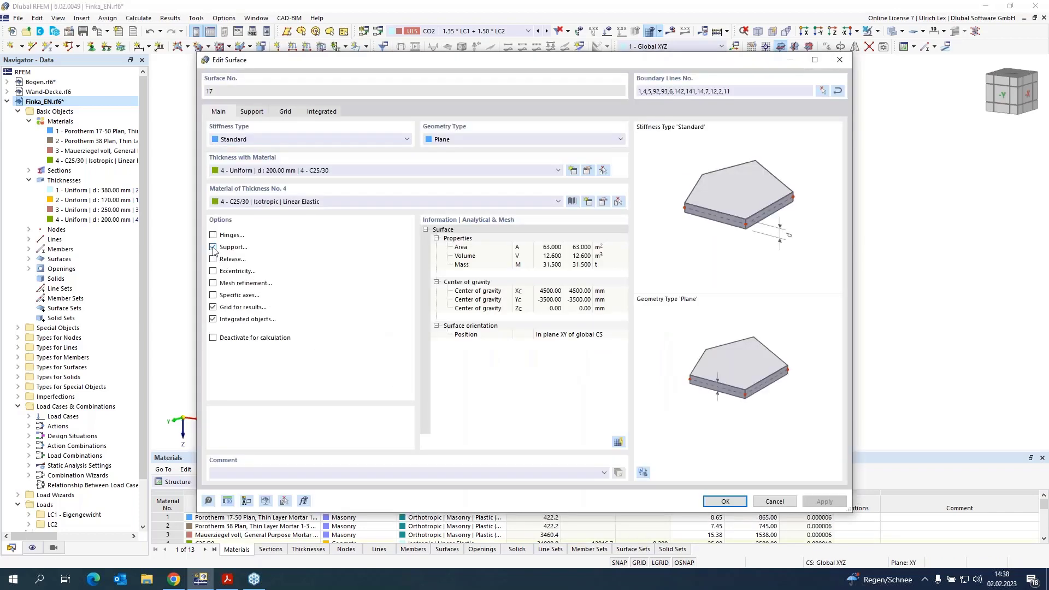
{"action": "left_click", "coordinate": [247, 113]}
{"action": "left_click", "coordinate": [312, 154]}
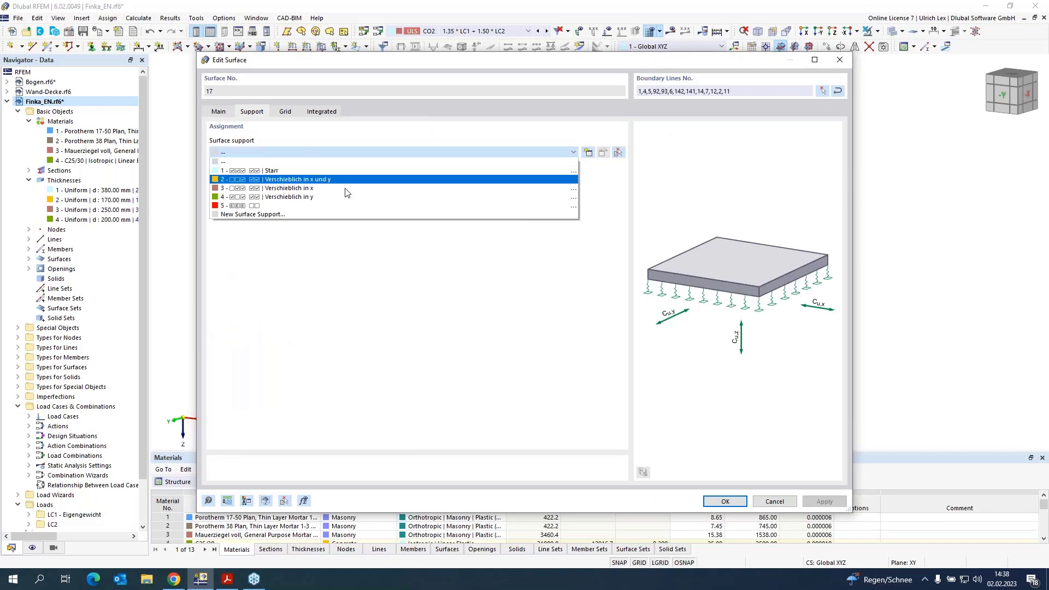
{"action": "left_click", "coordinate": [319, 206]}
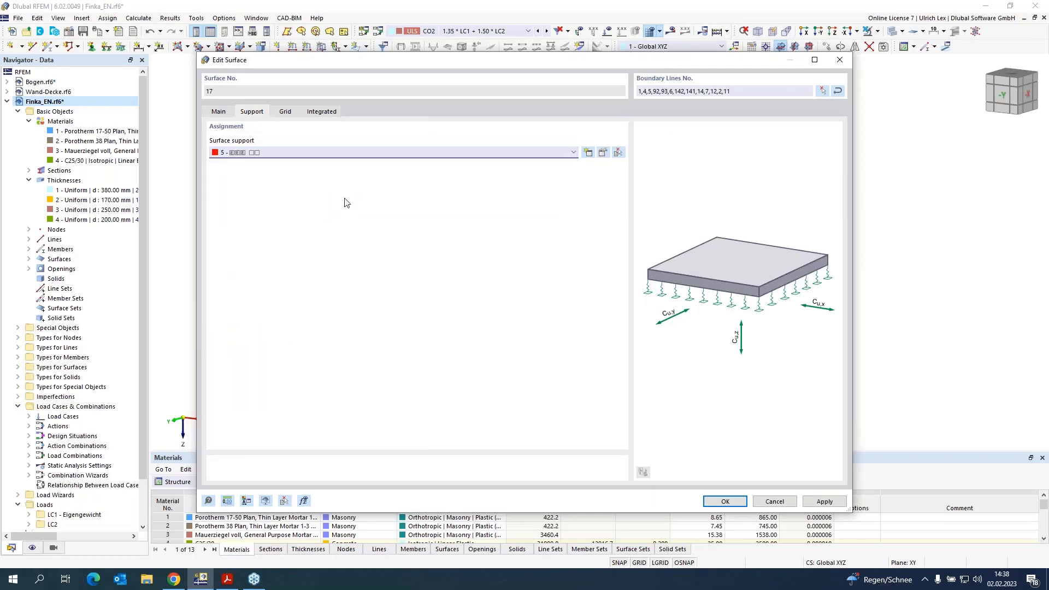
{"action": "left_click", "coordinate": [603, 153]}
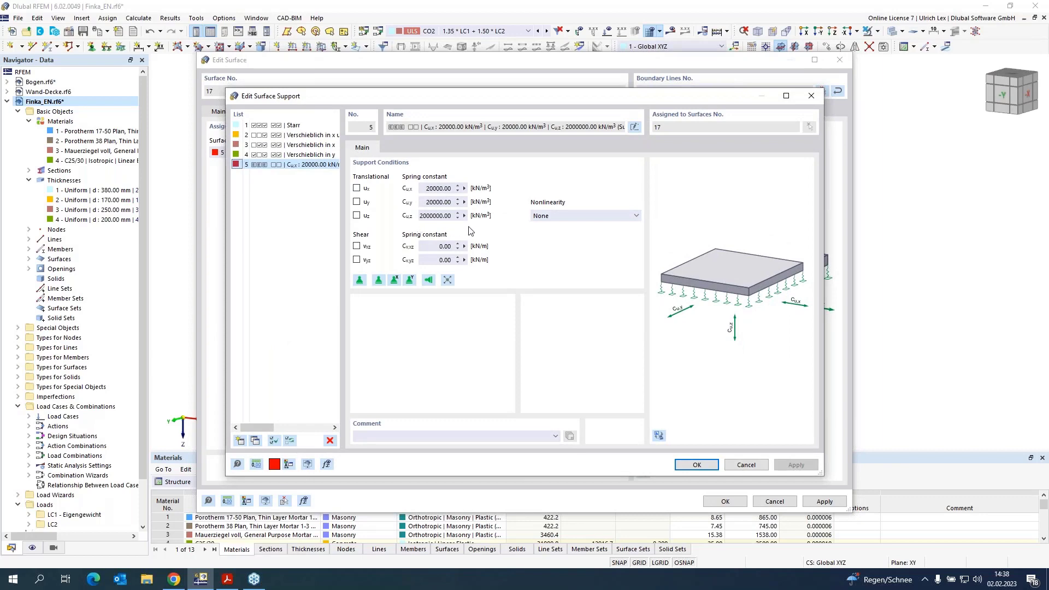
{"action": "left_click", "coordinate": [717, 469]}
{"action": "left_click", "coordinate": [729, 501]}
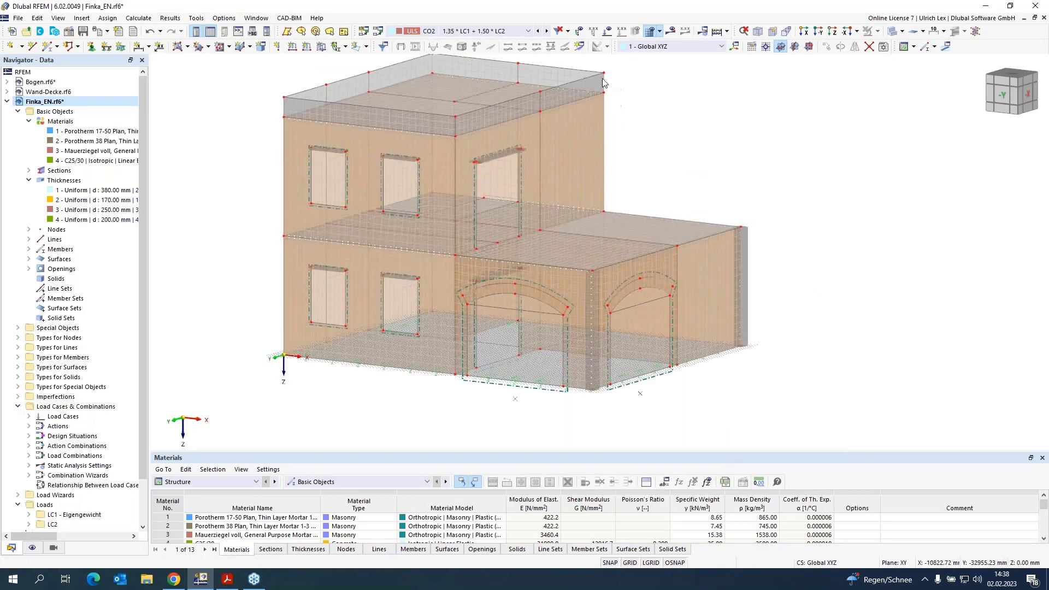
Step: Calculate load combination CO2 and display the global deformations |u| of the whole building
{"action": "left_click", "coordinate": [672, 32]}
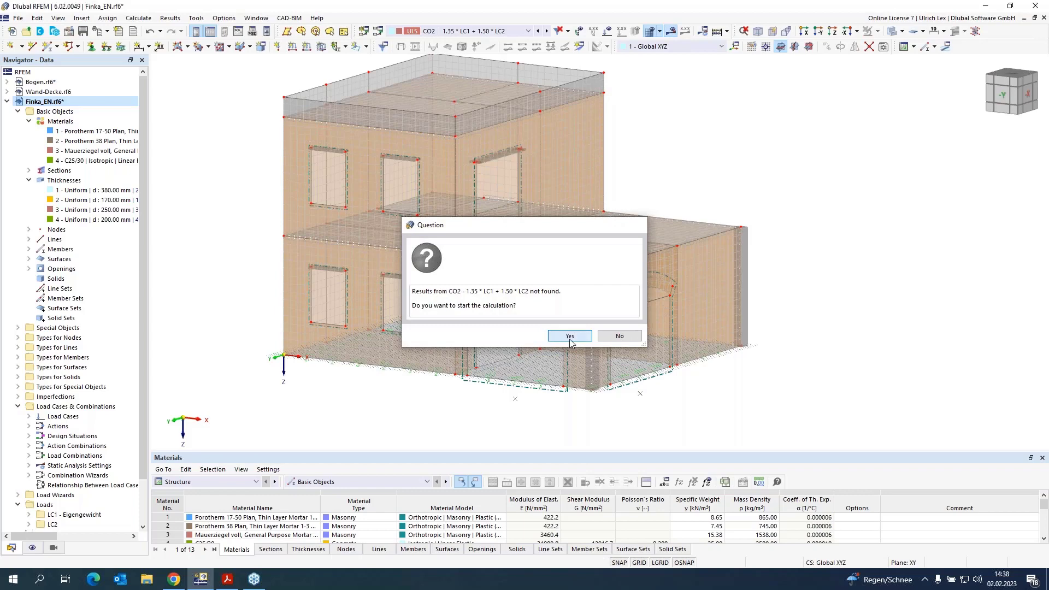
{"action": "left_click", "coordinate": [568, 336]}
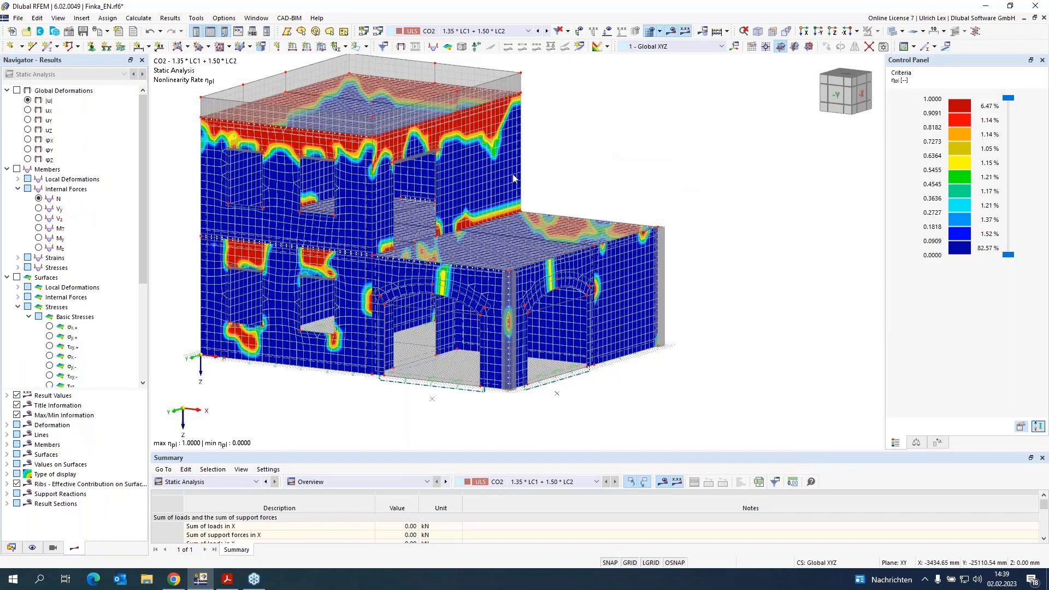
{"action": "left_click", "coordinate": [17, 90]}
{"action": "scroll", "coordinate": [474, 117], "scroll_direction": "down", "scroll_amount": 2}
{"action": "middle_click_drag", "start_coordinate": [474, 117], "coordinate": [572, 136]}
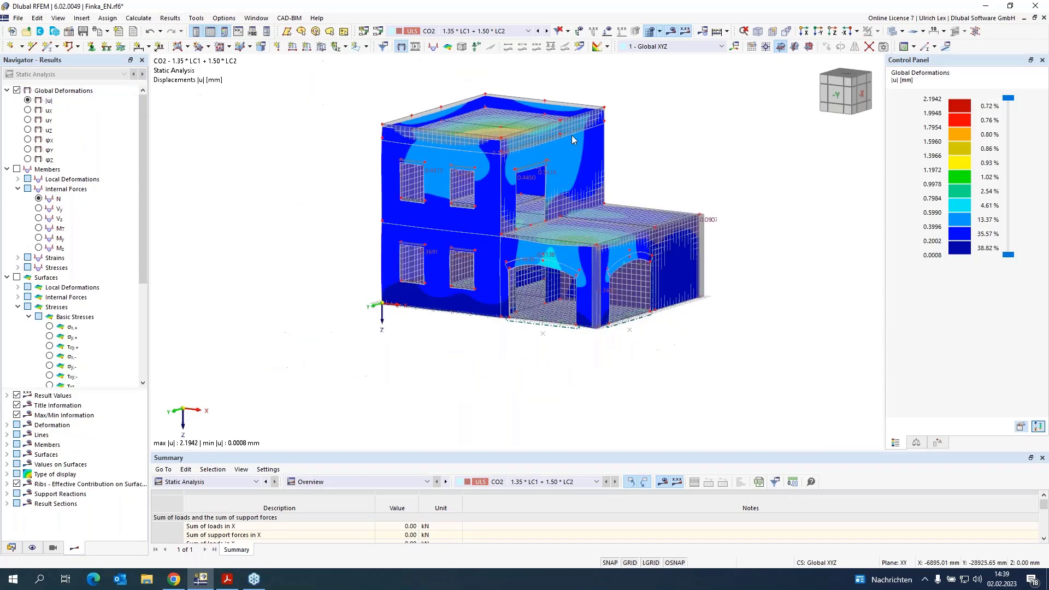
{"action": "scroll", "coordinate": [490, 118], "scroll_direction": "up", "scroll_amount": 1}
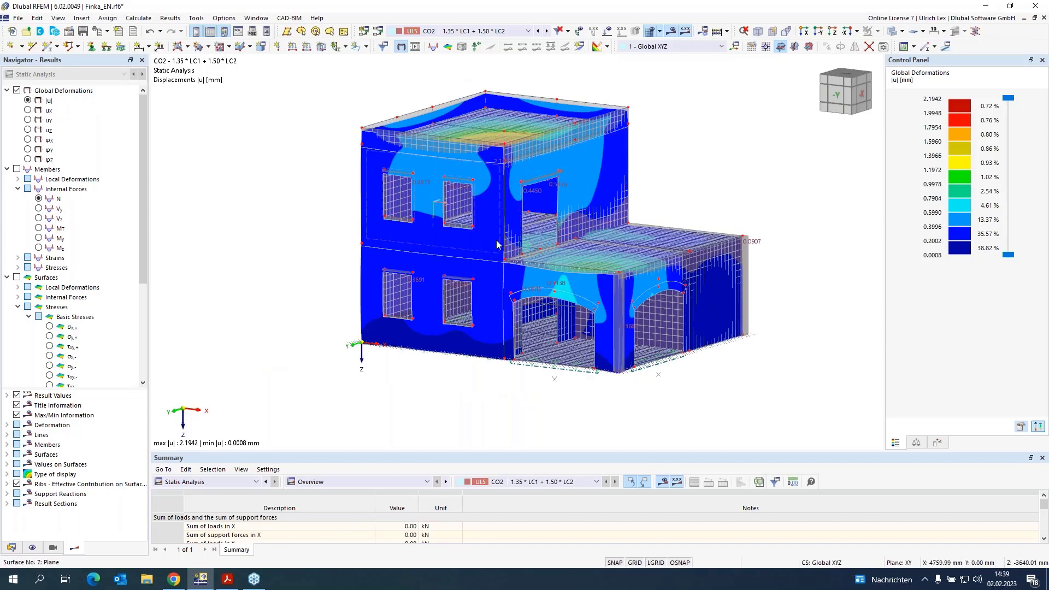
{"action": "mouse_move", "coordinate": [498, 229]}
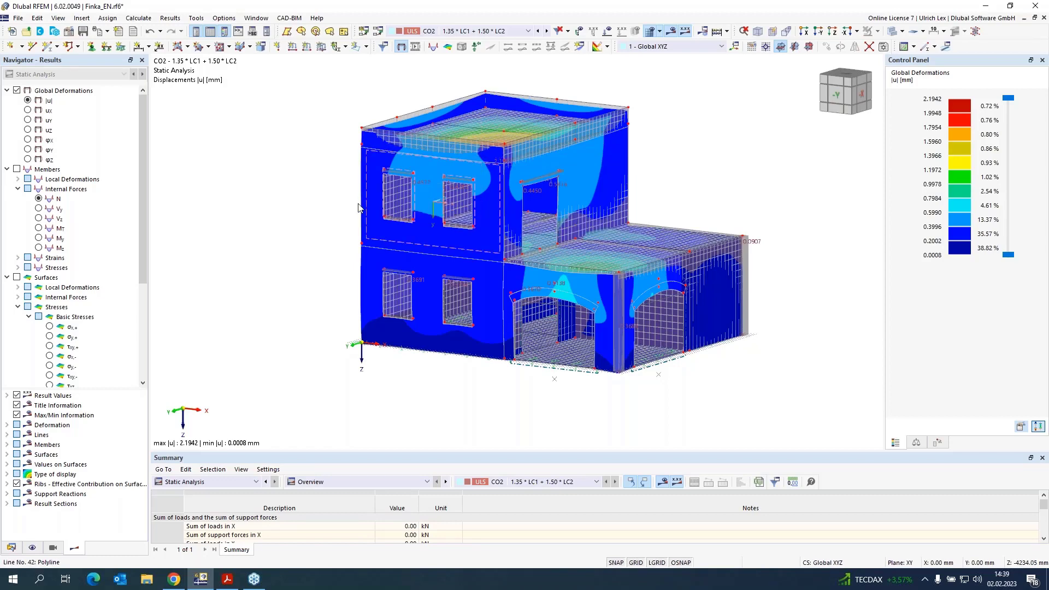
{"action": "scroll", "coordinate": [434, 192], "scroll_direction": "up", "scroll_amount": 1}
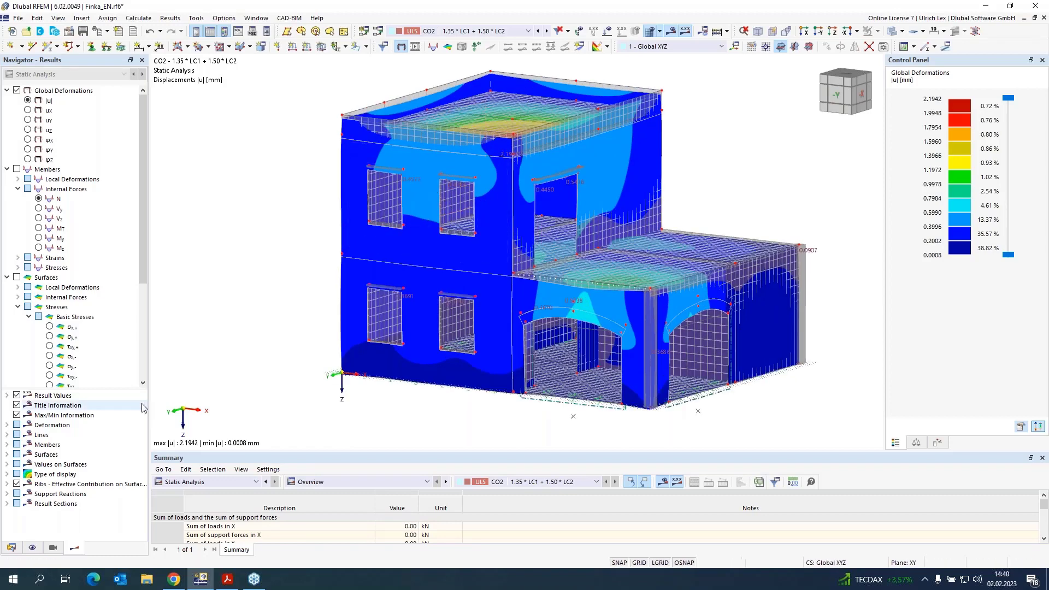
Step: Display the basic surface stresses σy,- and isolate the walls made of material 2, Porotherm 38 Plan
{"action": "scroll", "coordinate": [91, 285], "scroll_direction": "down", "scroll_amount": 3}
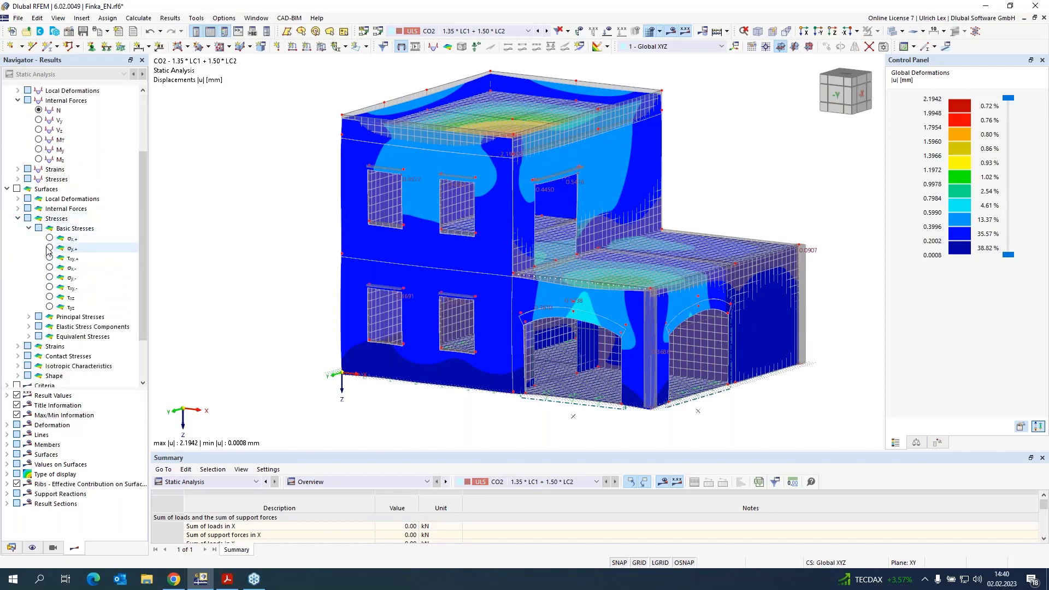
{"action": "left_click", "coordinate": [49, 278]}
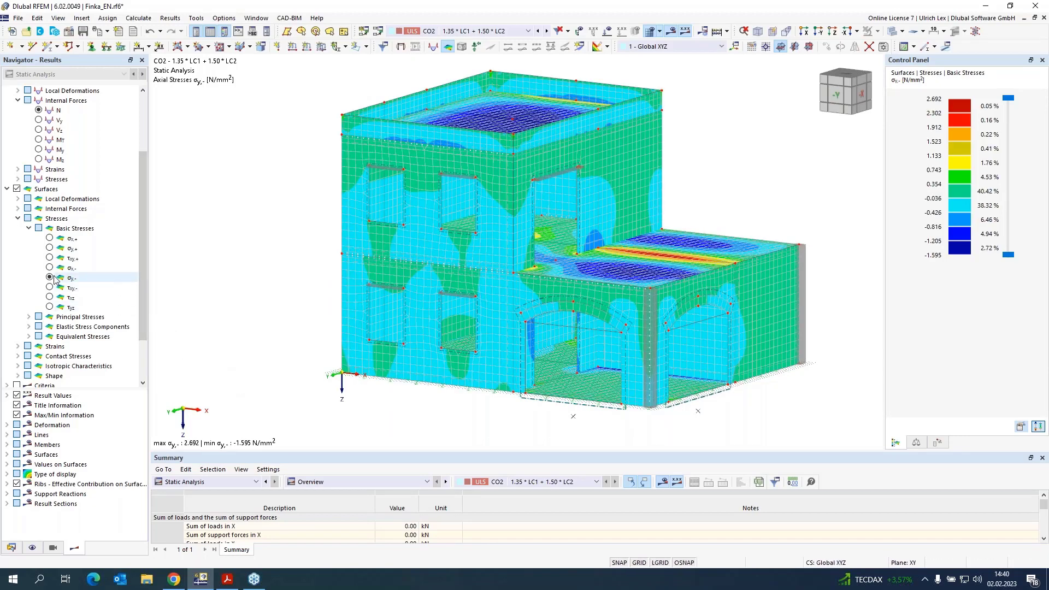
{"action": "left_click", "coordinate": [12, 547]}
{"action": "left_click", "coordinate": [87, 141]}
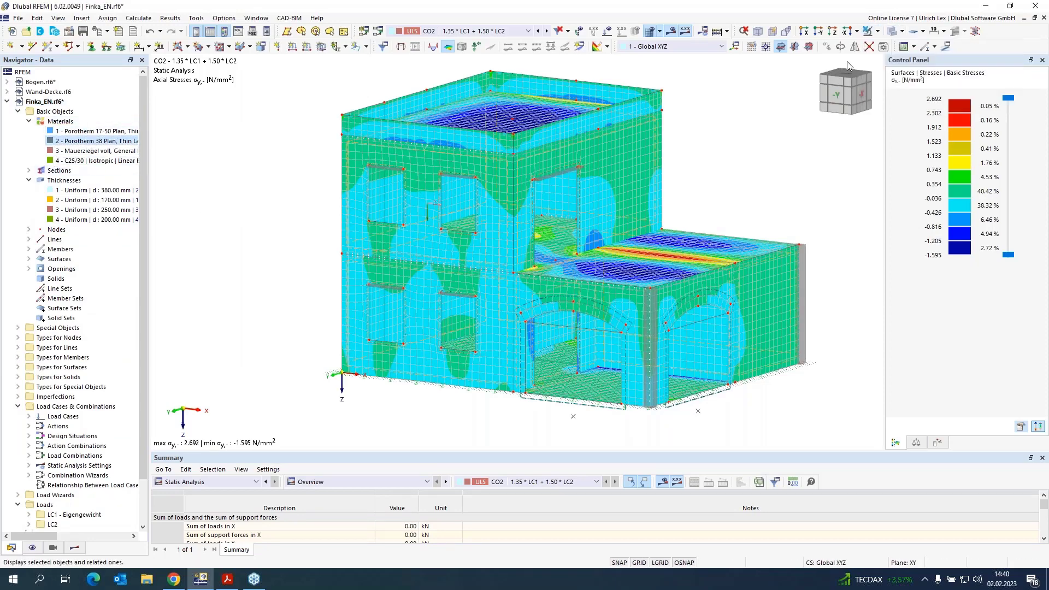
{"action": "left_click", "coordinate": [723, 482]}
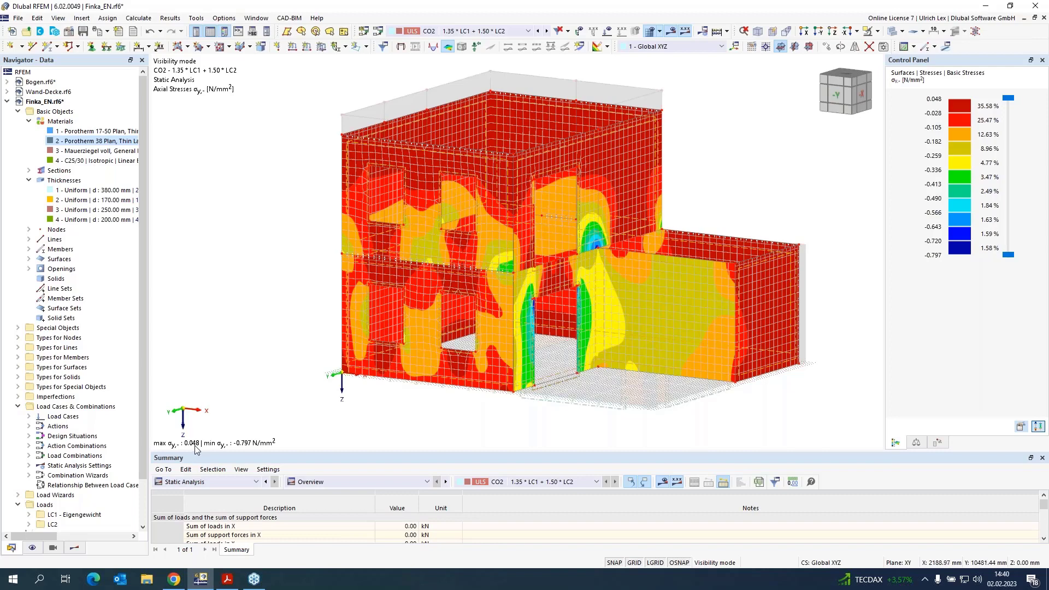
Step: Review the orthotropic masonry parameters of Porotherm 38 Plan, particularly its ultimate compressive and tensile strengths
{"action": "double_click", "coordinate": [86, 143]}
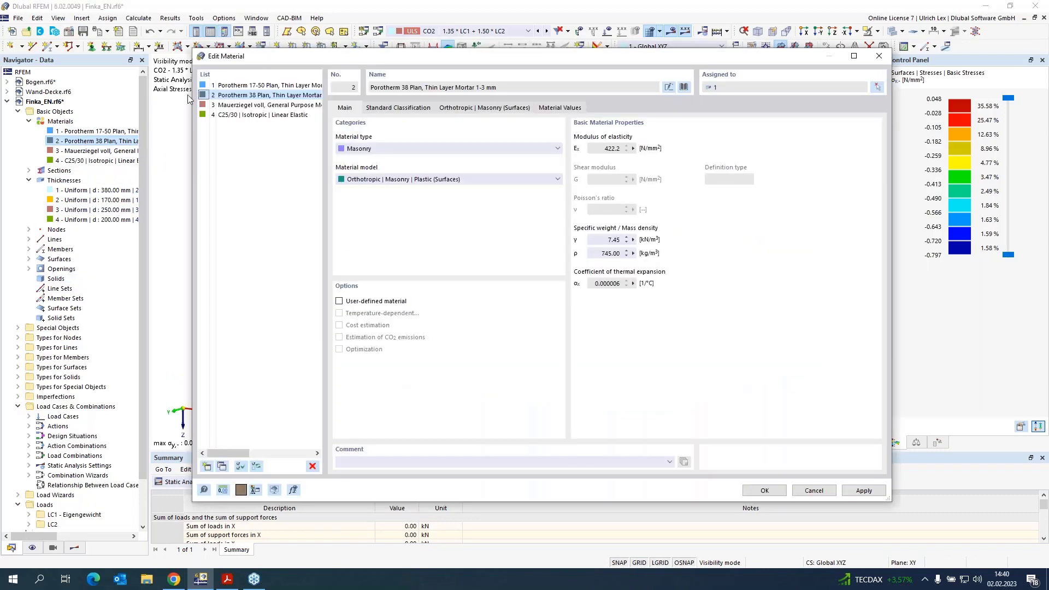
{"action": "left_click", "coordinate": [462, 108]}
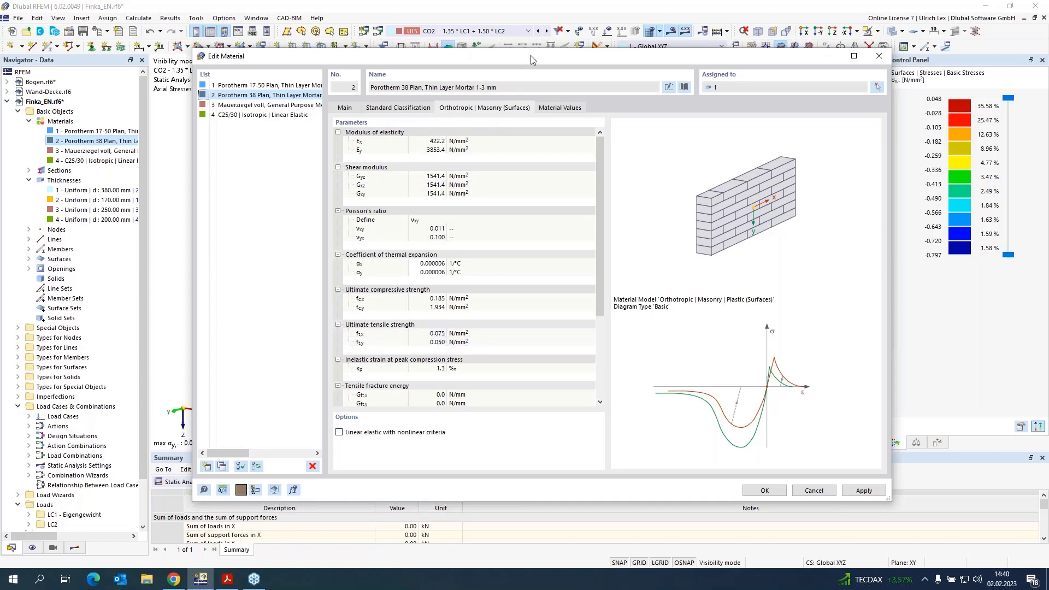
{"action": "left_click_drag", "start_coordinate": [531, 56], "coordinate": [556, 41]}
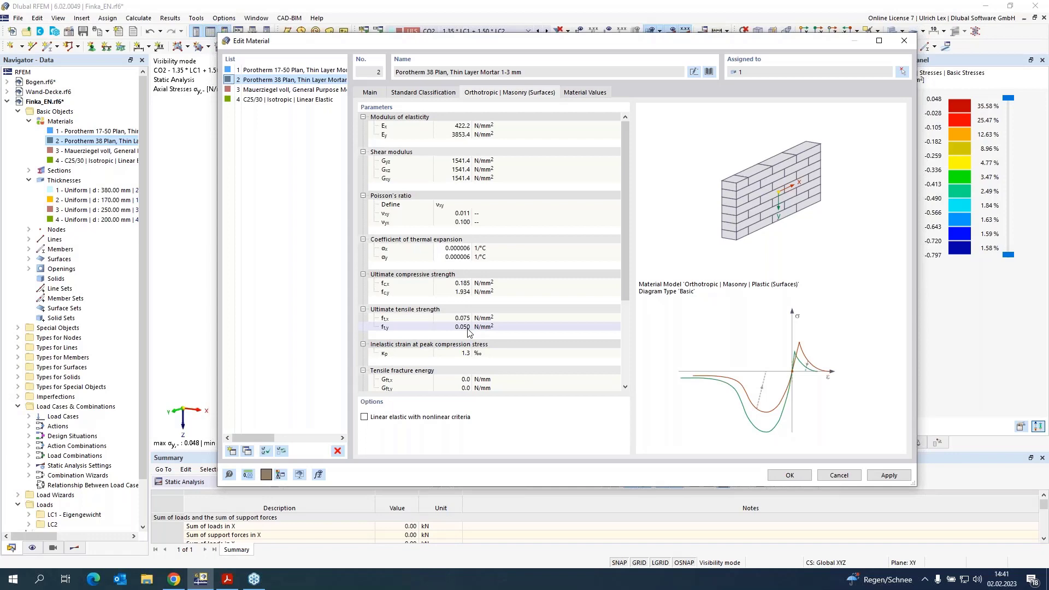
{"action": "left_click", "coordinate": [780, 479]}
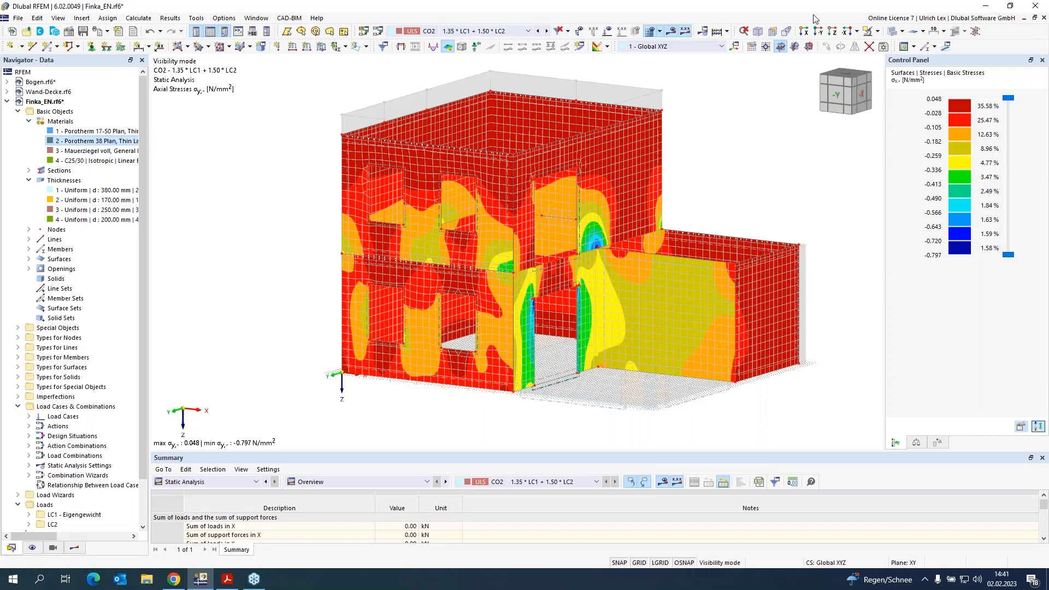
Step: Cancel the visibility mode to show all objects of the building and bring up the mesh display settings
{"action": "left_click", "coordinate": [869, 31]}
{"action": "left_click", "coordinate": [935, 71]}
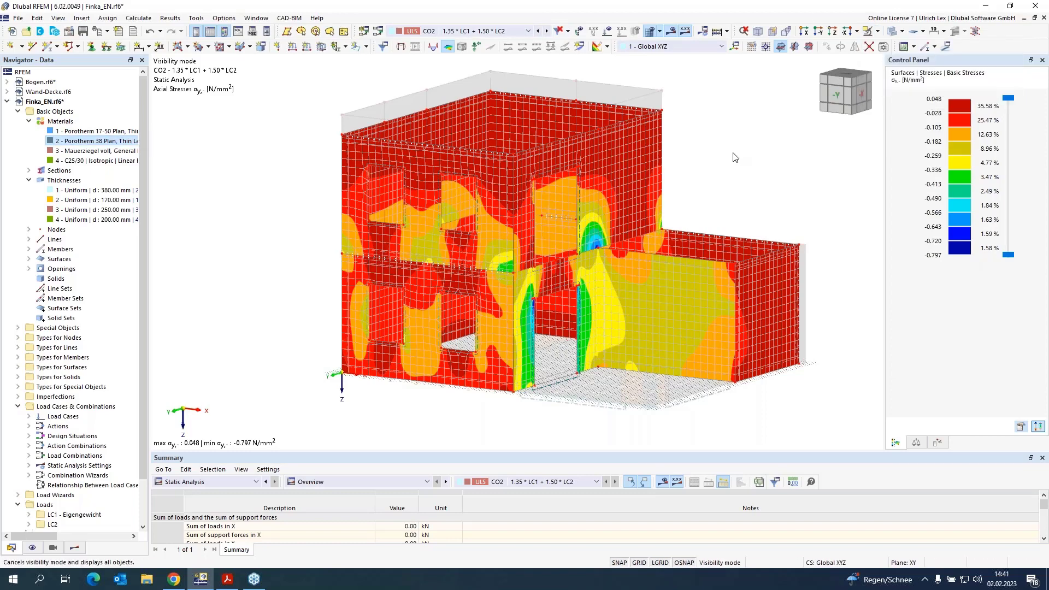
{"action": "scroll", "coordinate": [763, 348], "scroll_direction": "up", "scroll_amount": 3}
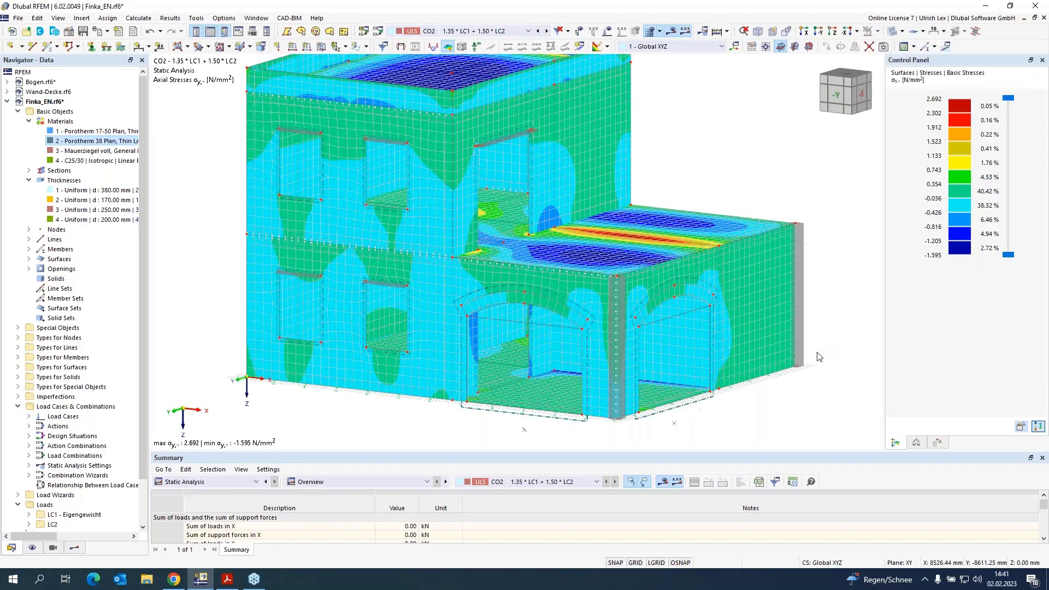
{"action": "scroll", "coordinate": [394, 353], "scroll_direction": "up", "scroll_amount": 2}
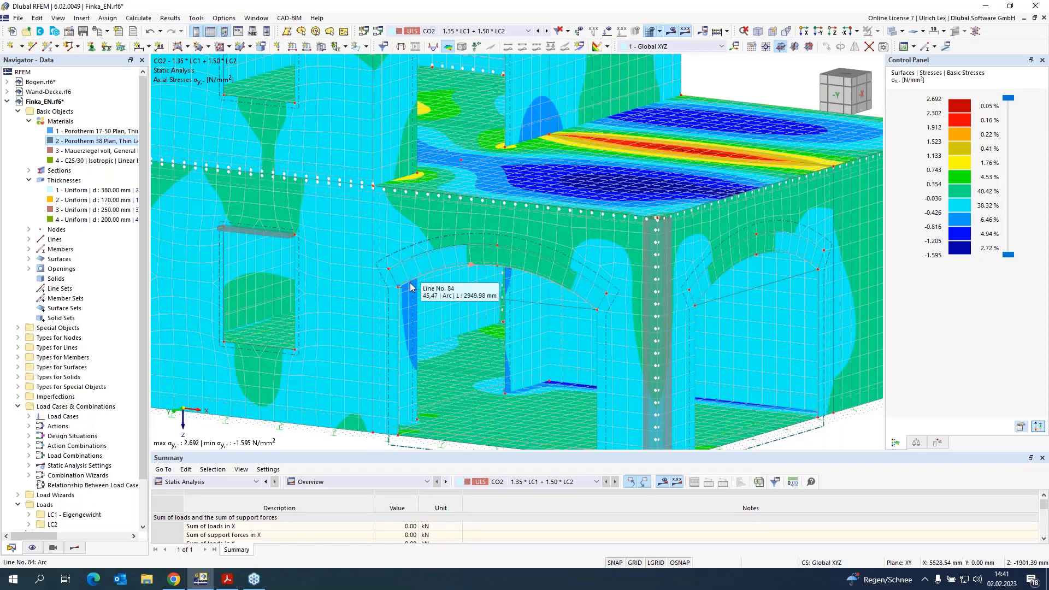
{"action": "scroll", "coordinate": [492, 279], "scroll_direction": "up", "scroll_amount": 4}
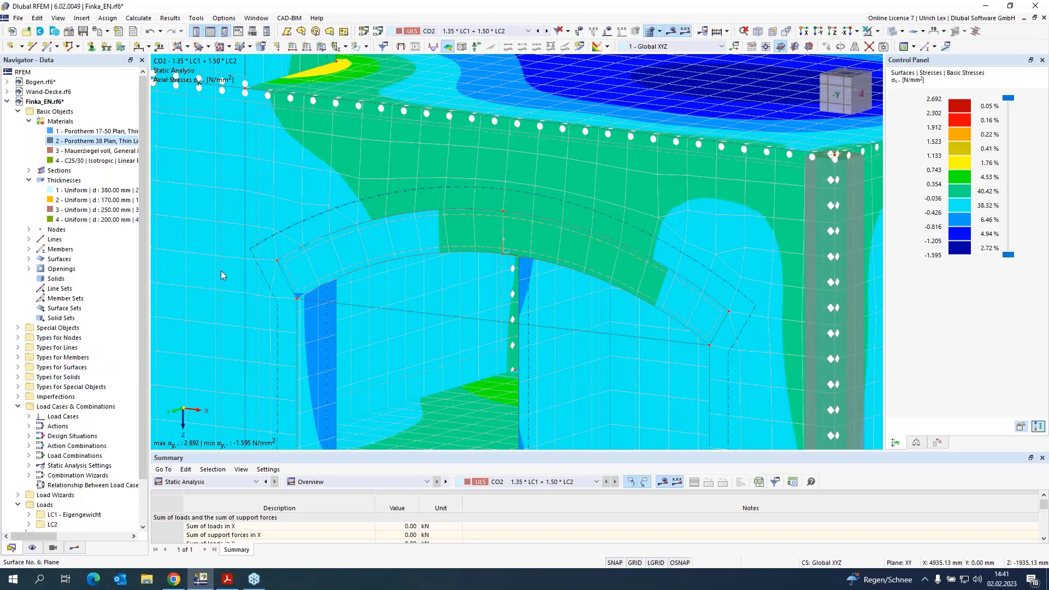
{"action": "left_click", "coordinate": [32, 548]}
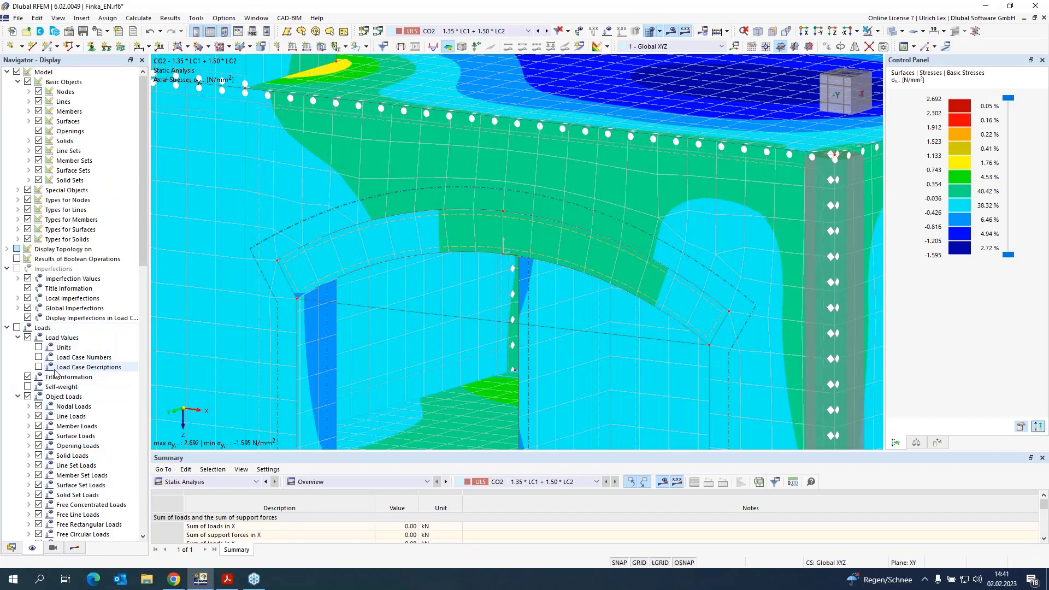
{"action": "scroll", "coordinate": [71, 366], "scroll_direction": "down", "scroll_amount": 6}
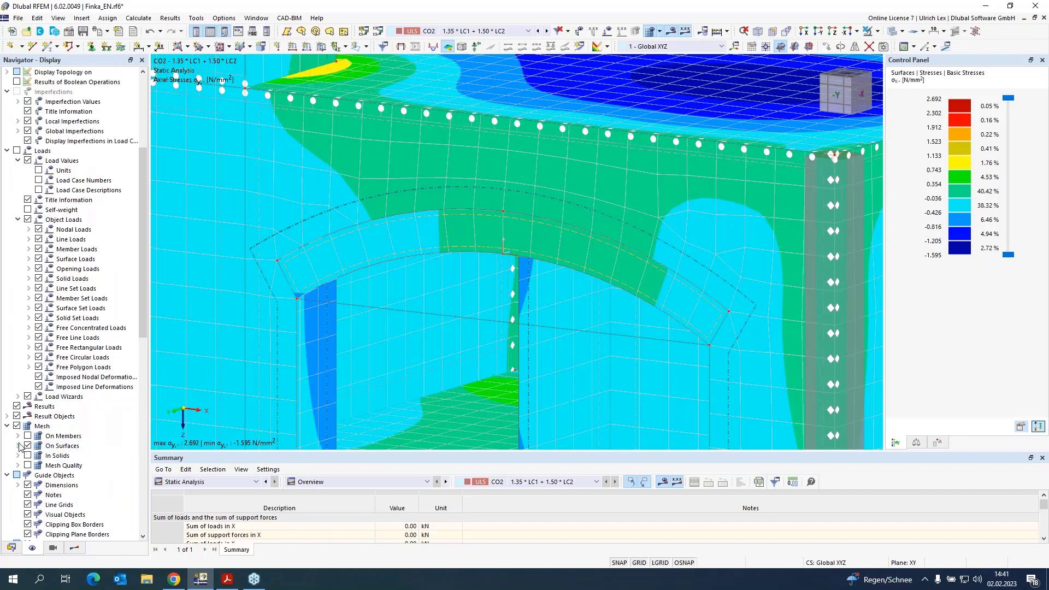
{"action": "left_click", "coordinate": [27, 436]}
{"action": "left_click", "coordinate": [18, 436]}
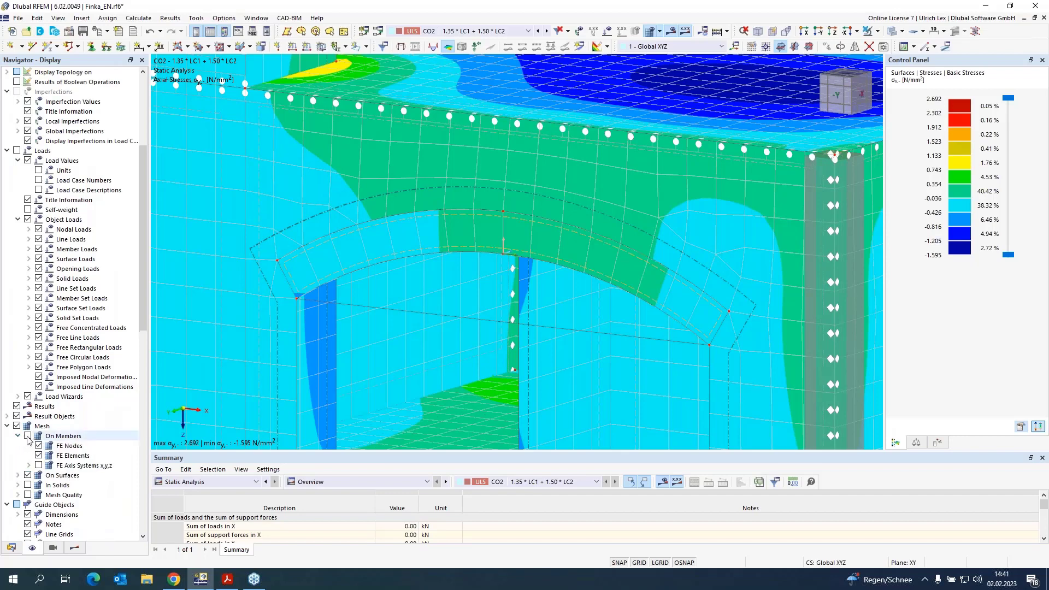
{"action": "left_click", "coordinate": [38, 466]}
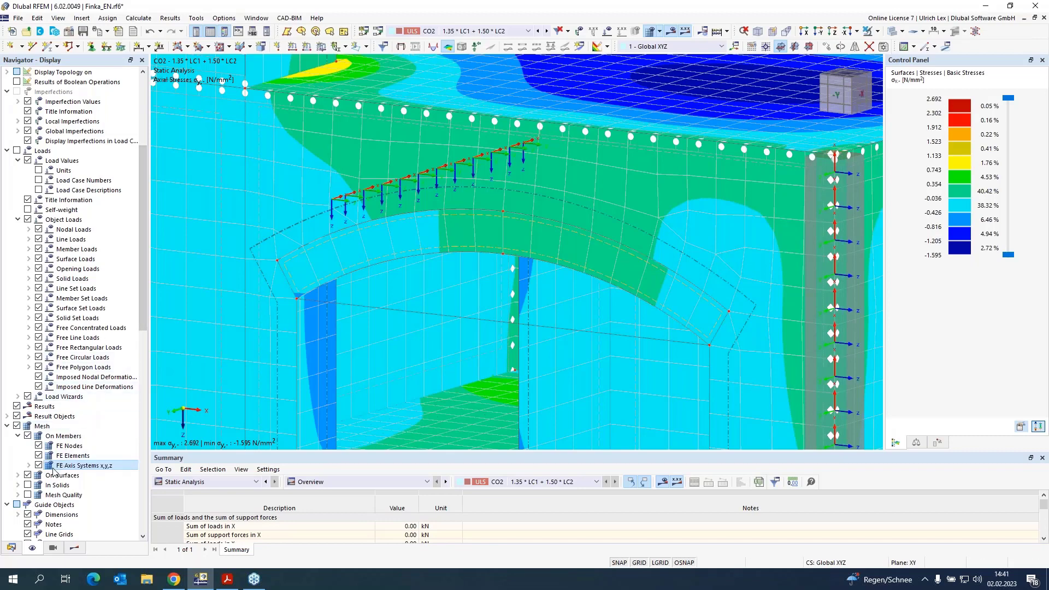
{"action": "left_click", "coordinate": [29, 466]}
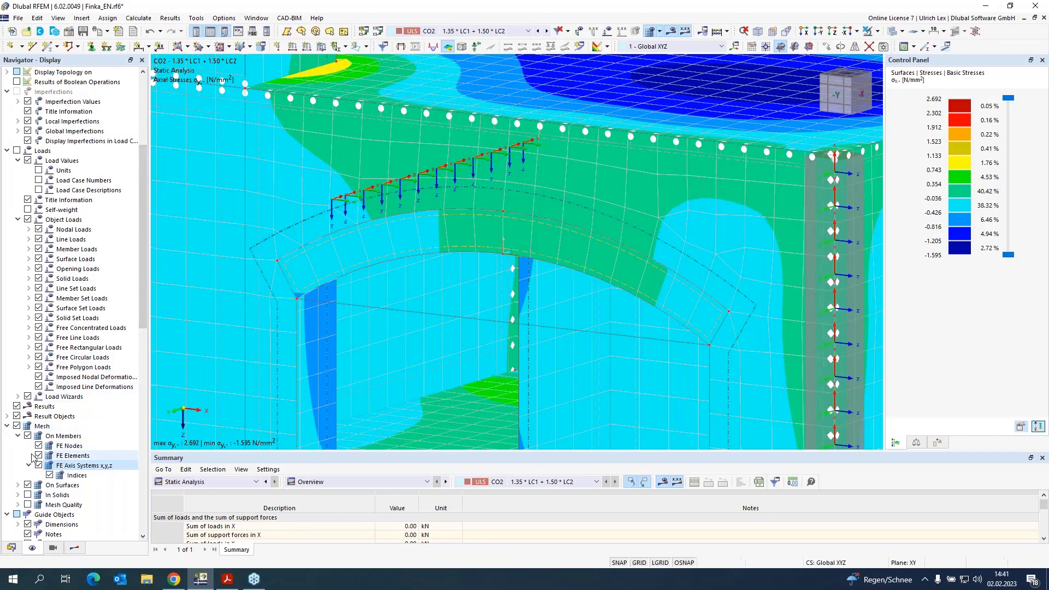
{"action": "left_click", "coordinate": [28, 436]}
Step: Isolate the masonry arch, surface 22, and display its surface FE axis systems x,y,z to examine their orientation along the arch
{"action": "left_click", "coordinate": [18, 486]}
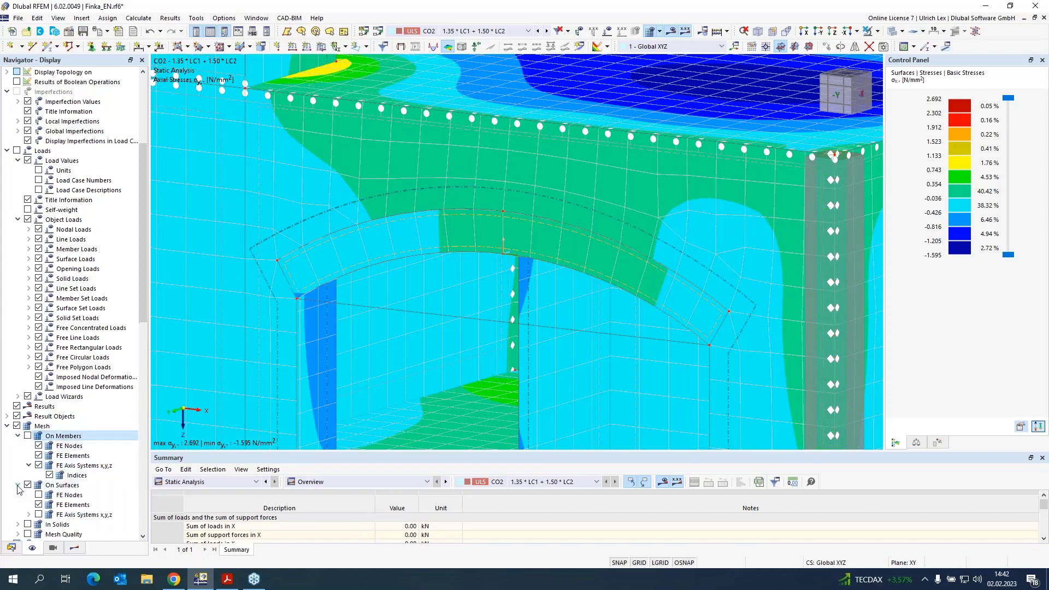
{"action": "left_click", "coordinate": [38, 515]}
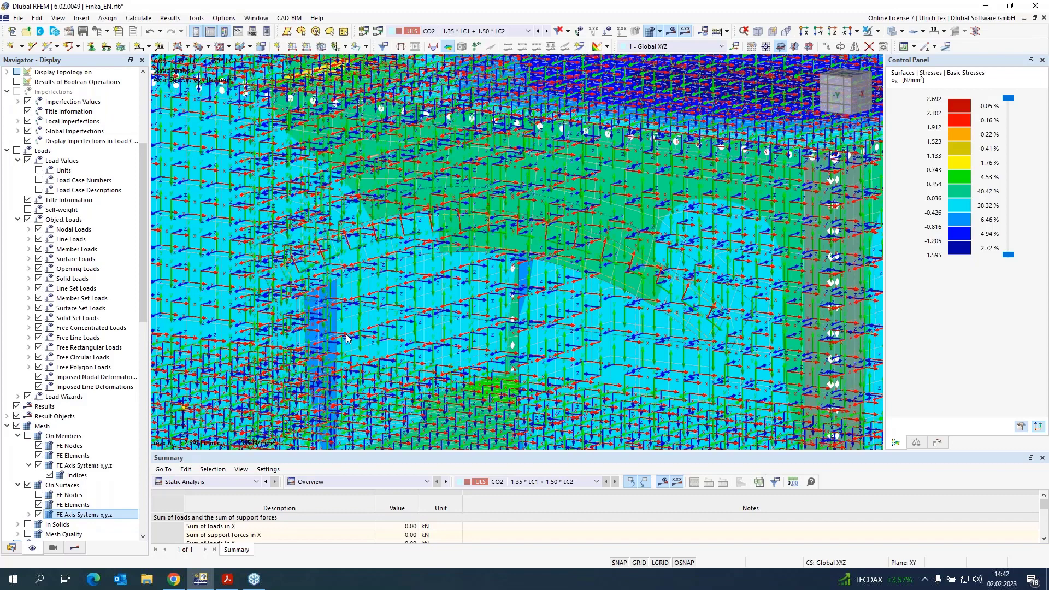
{"action": "key", "text": "space"}
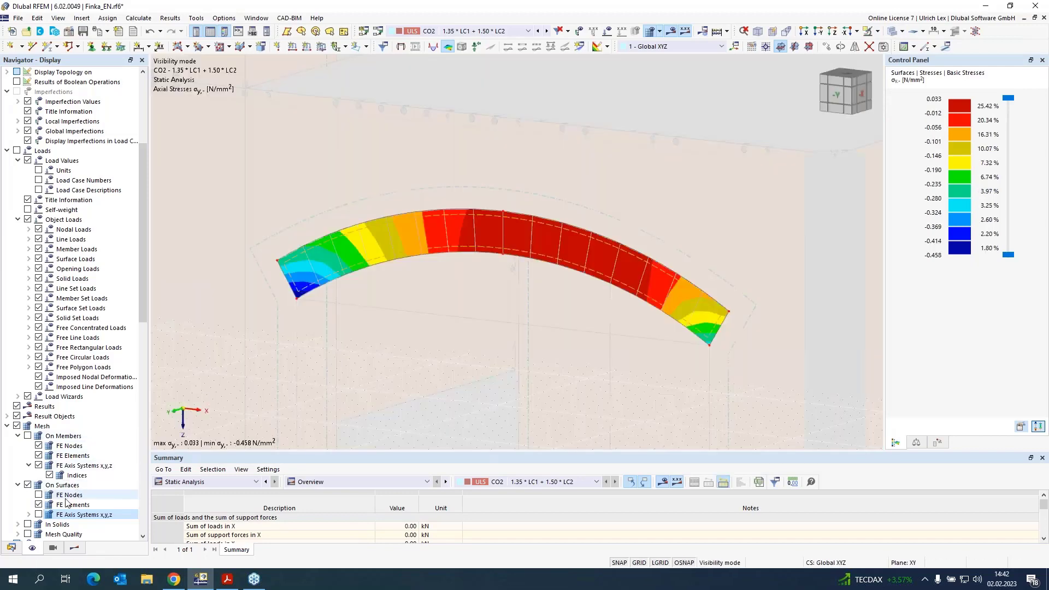
{"action": "left_click", "coordinate": [39, 515]}
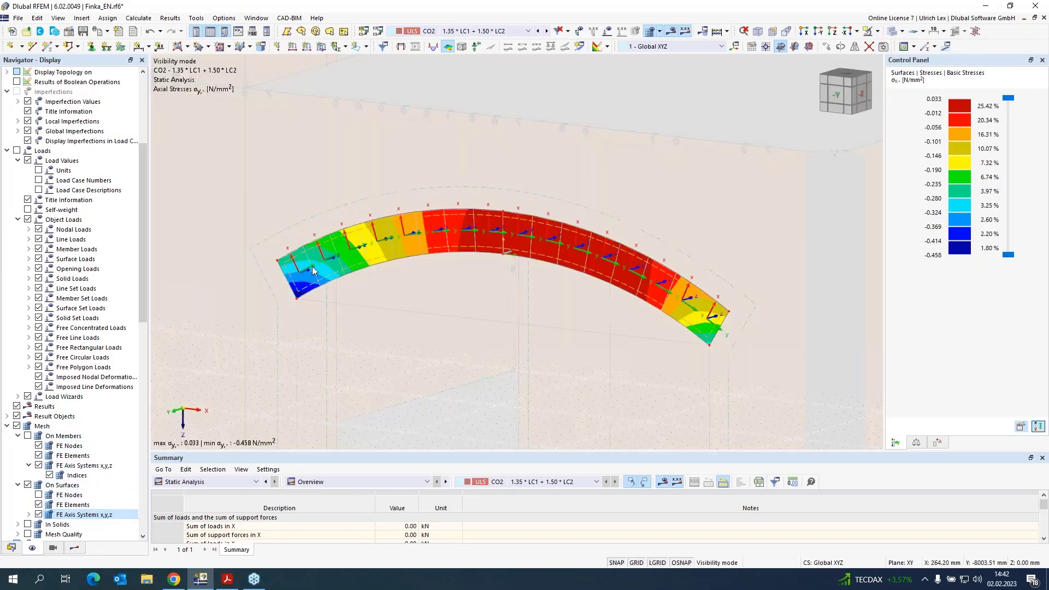
{"action": "scroll", "coordinate": [301, 275], "scroll_direction": "up", "scroll_amount": 3}
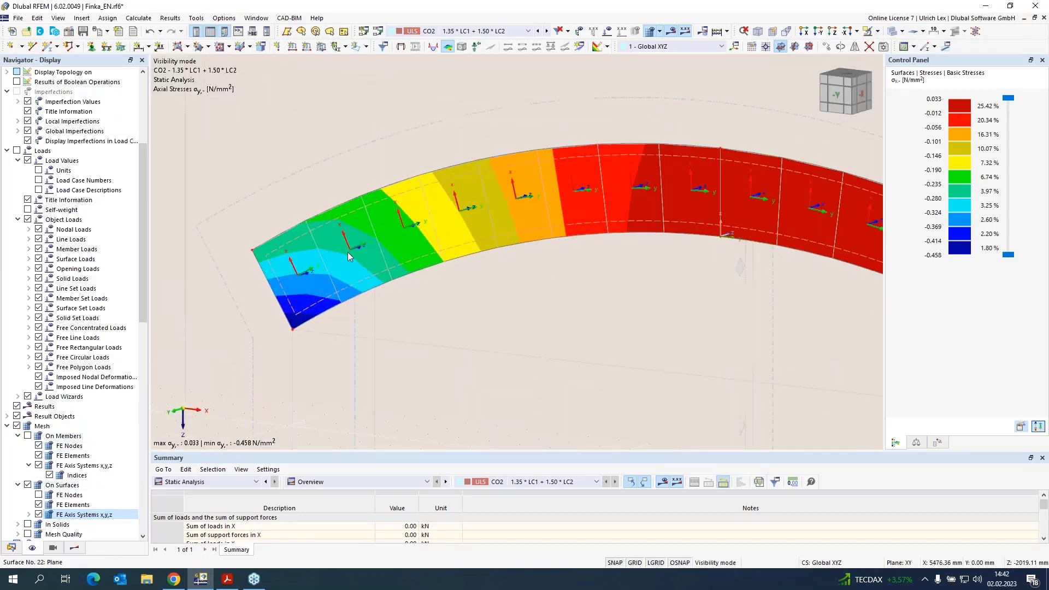
{"action": "scroll", "coordinate": [500, 196], "scroll_direction": "down", "scroll_amount": 2}
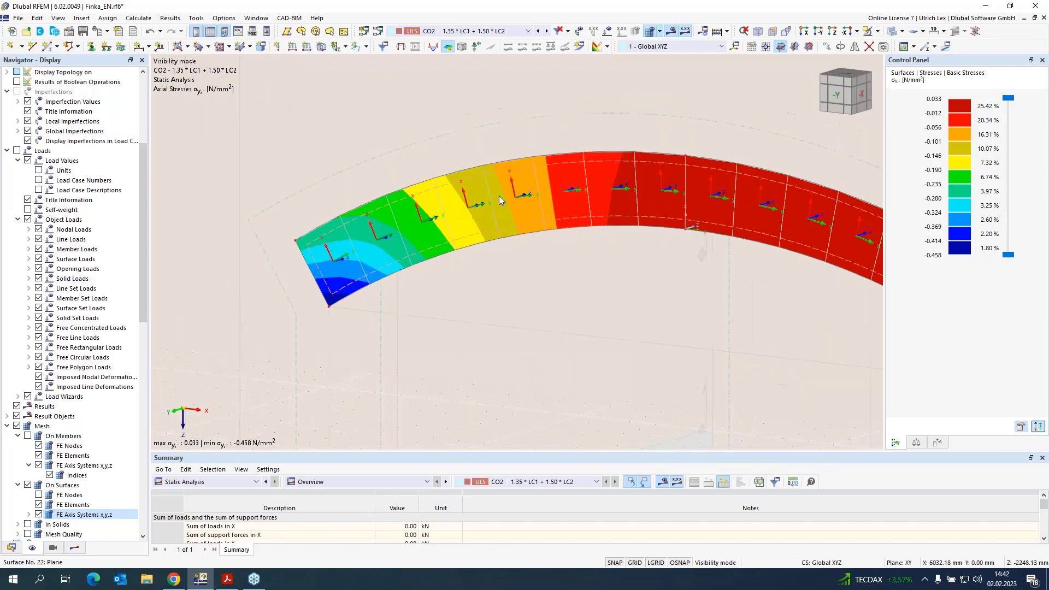
{"action": "scroll", "coordinate": [700, 208], "scroll_direction": "down", "scroll_amount": 2}
{"action": "scroll", "coordinate": [571, 217], "scroll_direction": "down", "scroll_amount": 2}
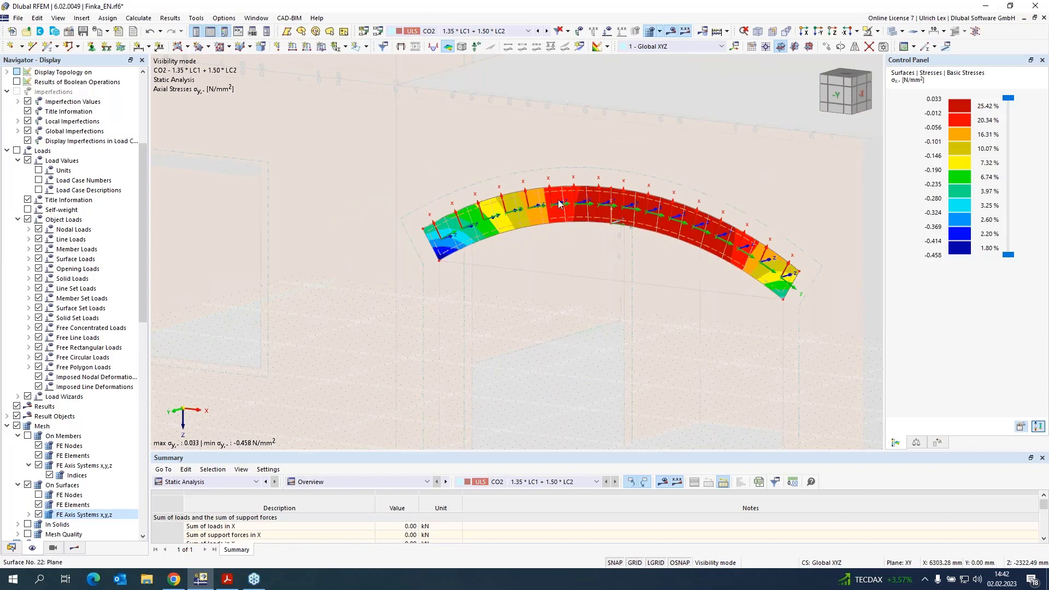
{"action": "mouse_move", "coordinate": [559, 204]}
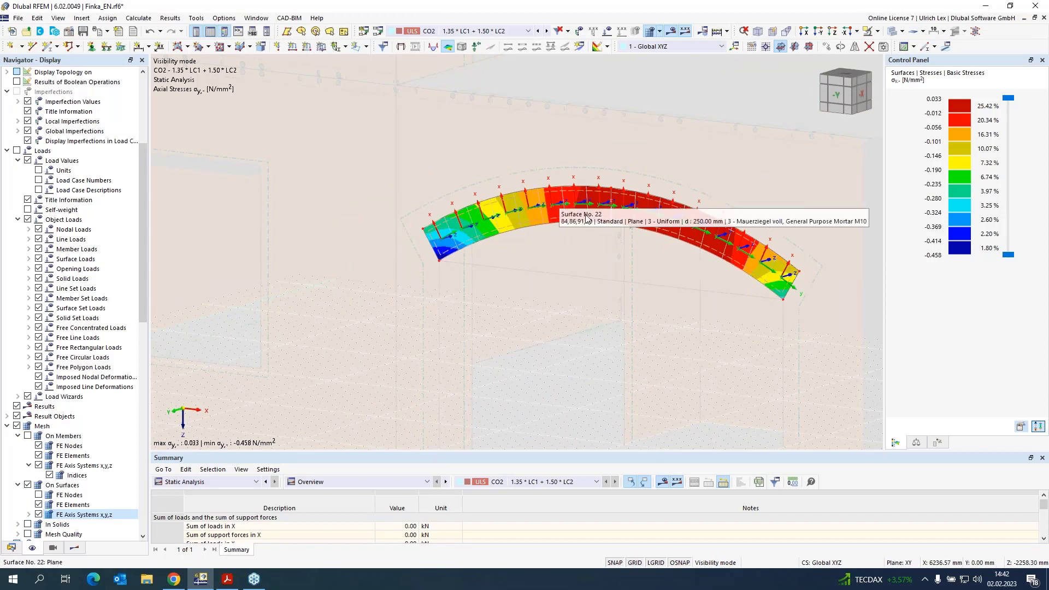
Step: Switch to the Bogen.rf6 model and bring its loaded arch into view
{"action": "scroll", "coordinate": [143, 318], "scroll_direction": "up", "scroll_amount": 6}
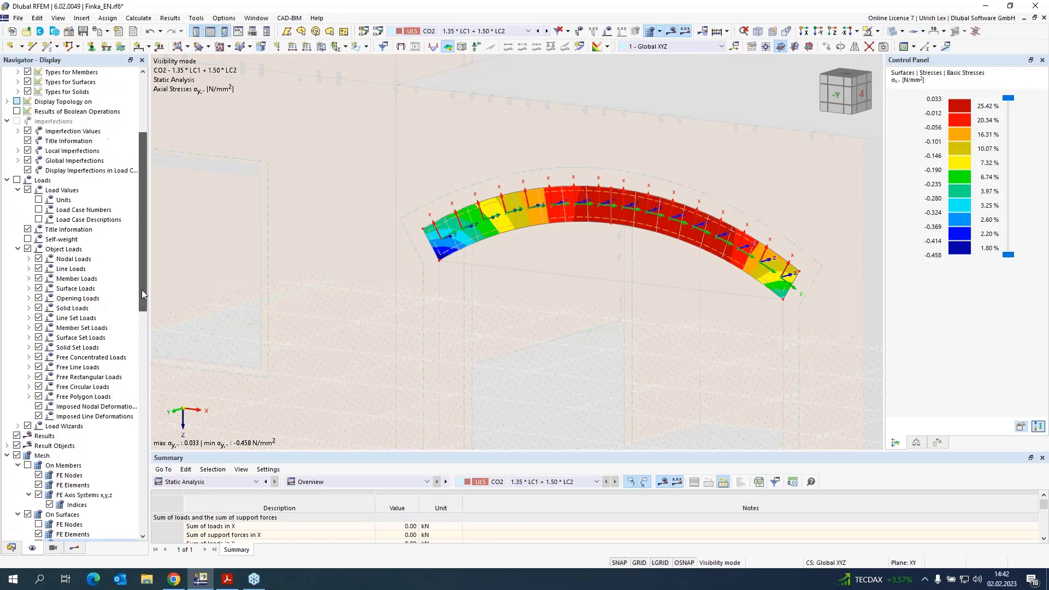
{"action": "left_click", "coordinate": [12, 549]}
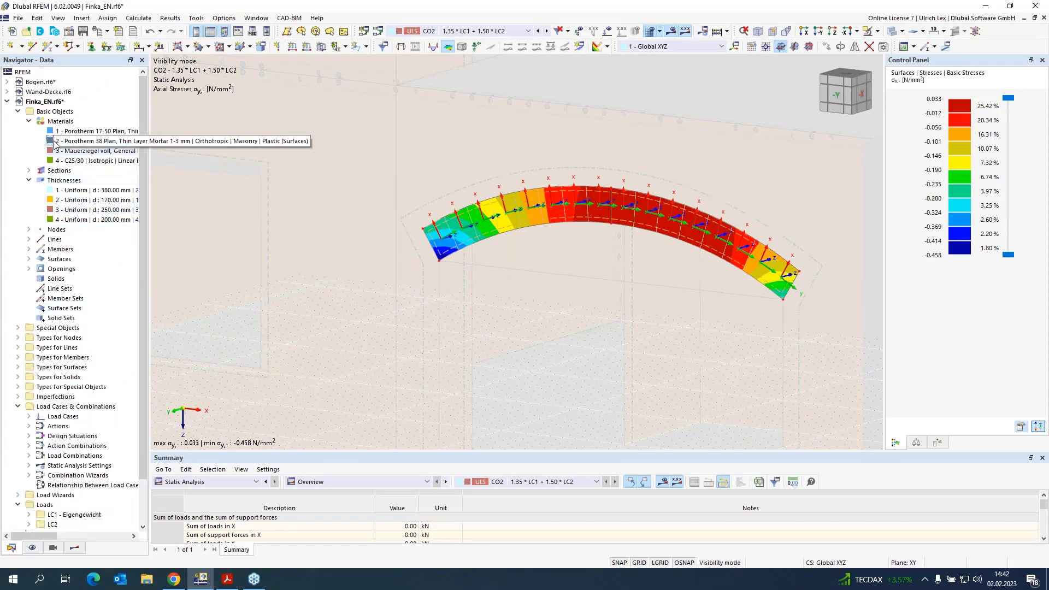
{"action": "left_click", "coordinate": [29, 83]}
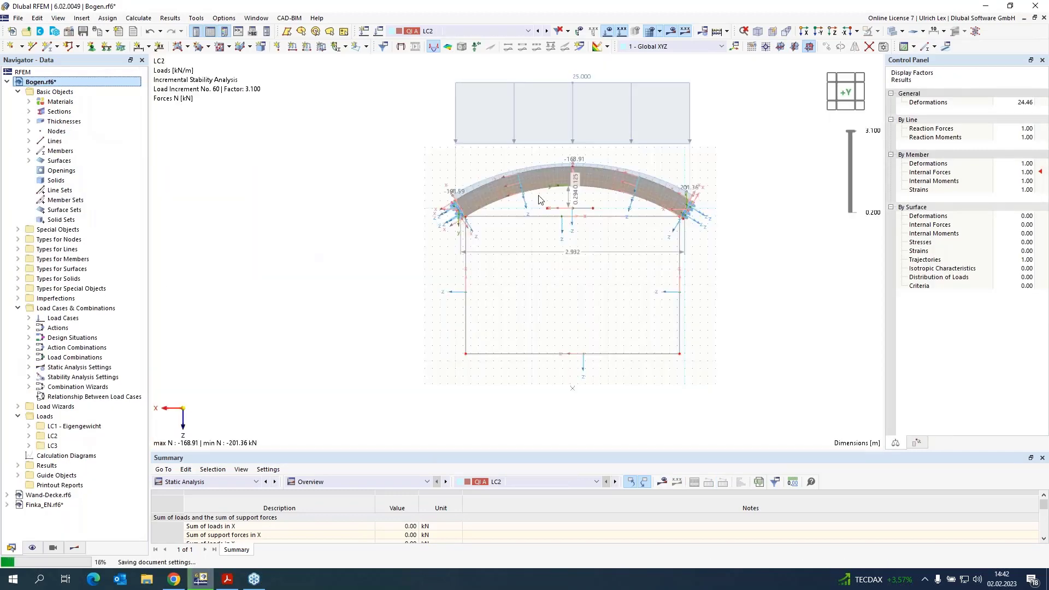
{"action": "left_click", "coordinate": [556, 225]}
{"action": "scroll", "coordinate": [634, 144], "scroll_direction": "up", "scroll_amount": 1}
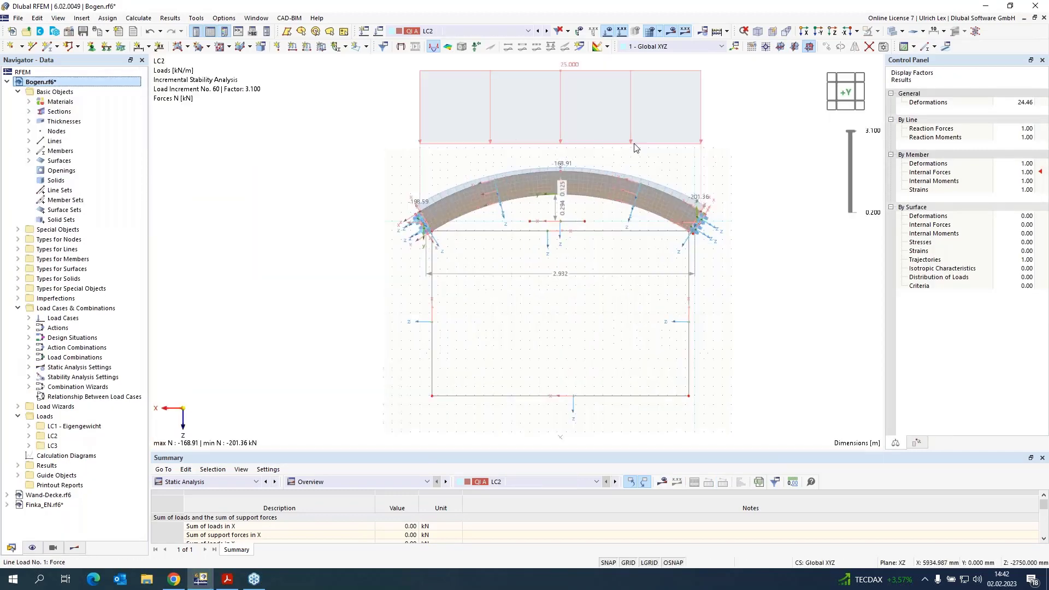
Step: Review the Arch / Vault calculation on page 6 in Adobe Acrobat Reader and compare it with the arch's normal forces and line supports in RFEM
{"action": "left_click", "coordinate": [228, 580]}
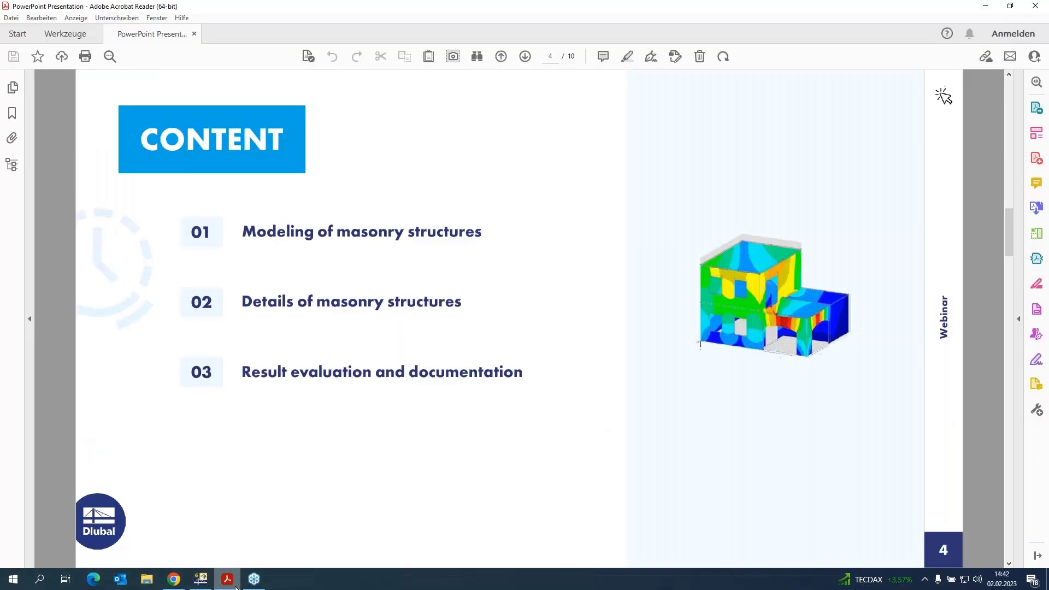
{"action": "scroll", "coordinate": [297, 368], "scroll_direction": "down", "scroll_amount": 1}
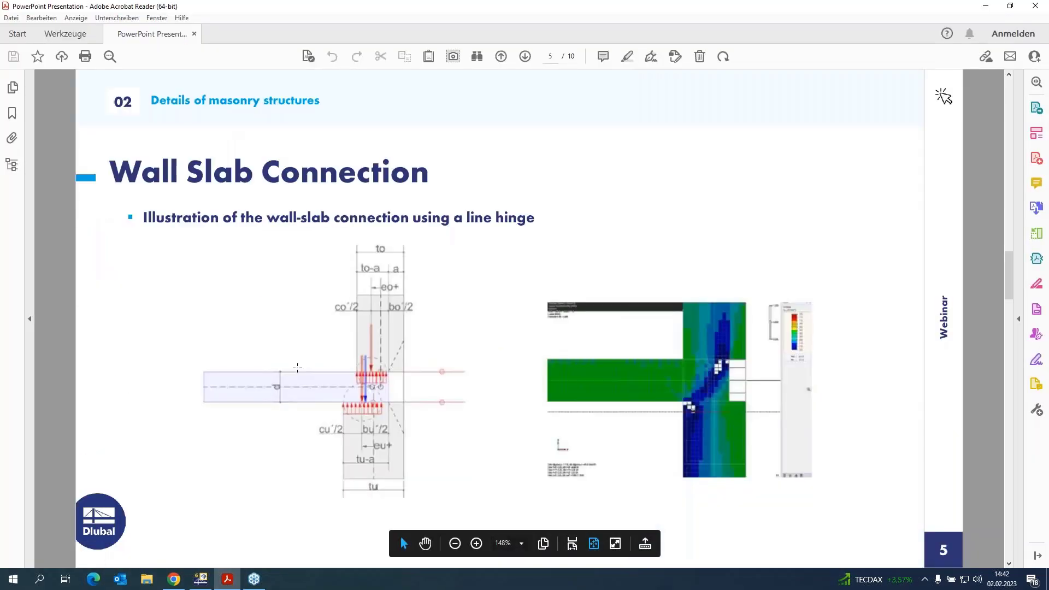
{"action": "scroll", "coordinate": [298, 368], "scroll_direction": "down", "scroll_amount": 1}
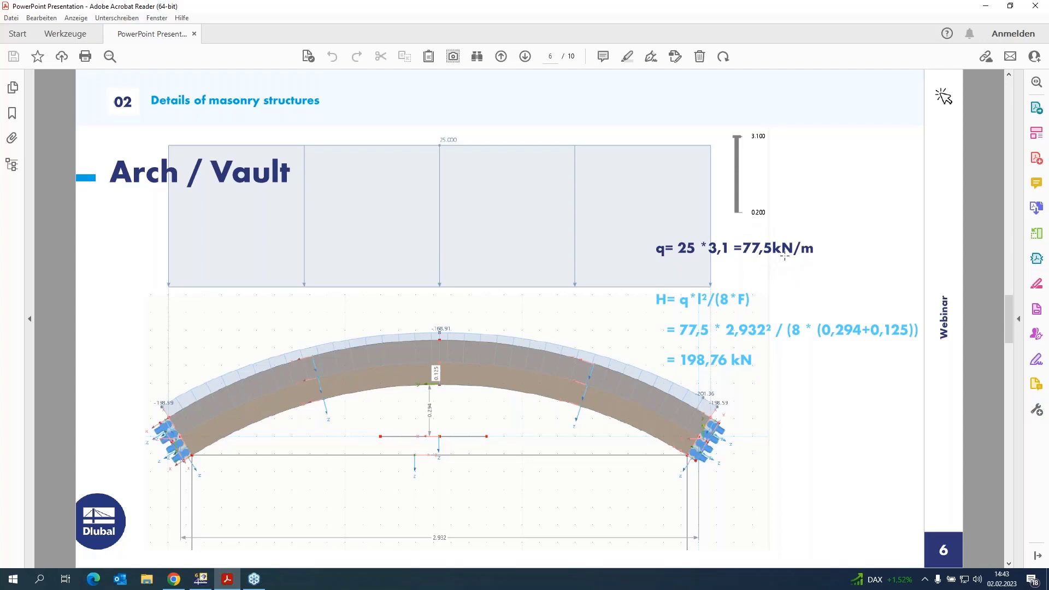
{"action": "left_click", "coordinate": [986, 6]}
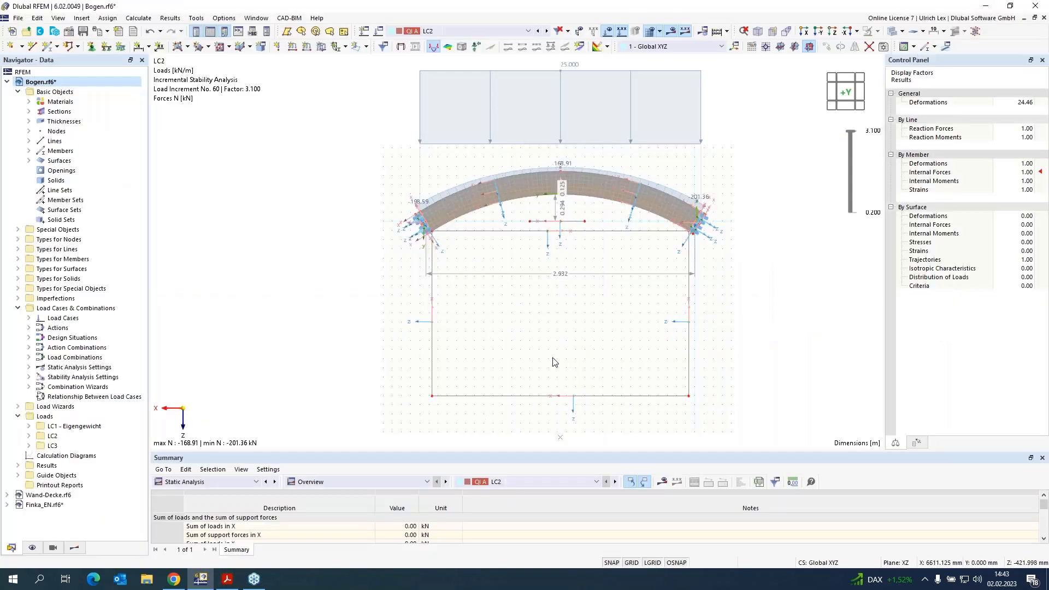
{"action": "scroll", "coordinate": [569, 222], "scroll_direction": "up", "scroll_amount": 2}
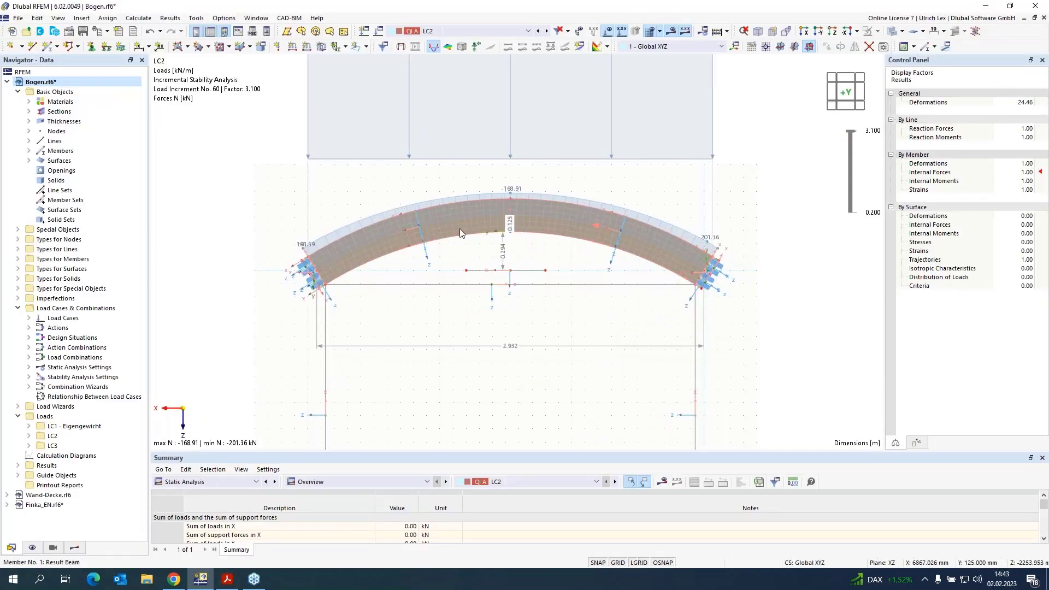
{"action": "scroll", "coordinate": [364, 350], "scroll_direction": "down", "scroll_amount": 1}
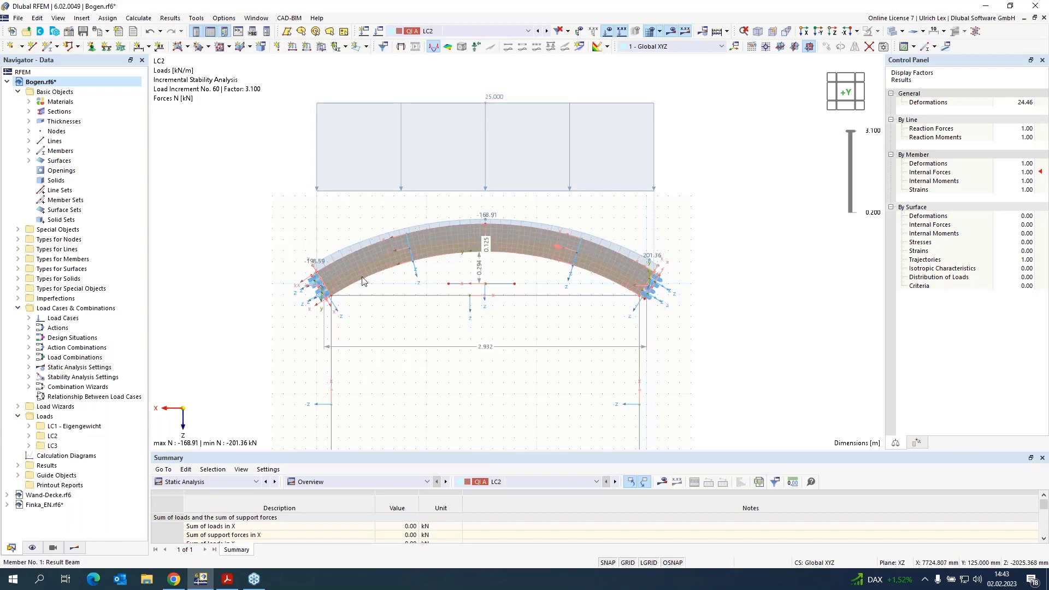
{"action": "scroll", "coordinate": [699, 297], "scroll_direction": "up", "scroll_amount": 4}
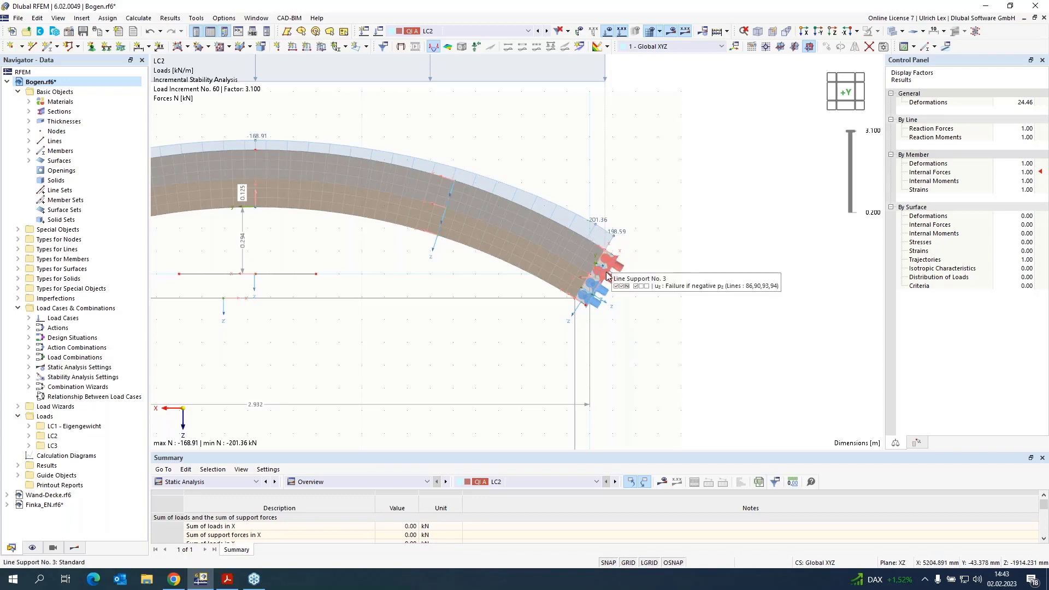
{"action": "scroll", "coordinate": [705, 273], "scroll_direction": "down", "scroll_amount": 3}
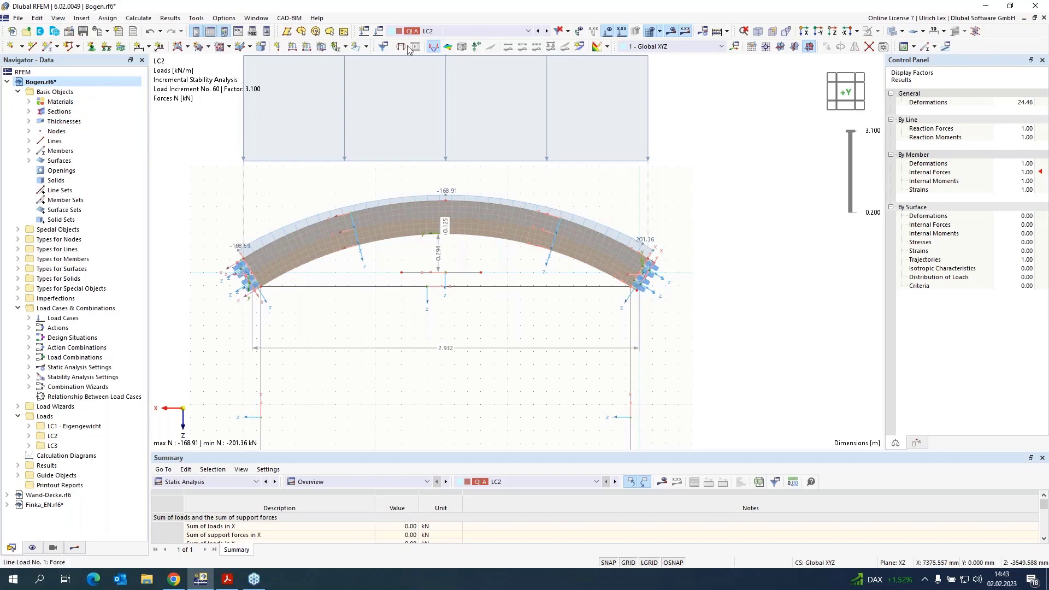
Step: Display the arch's global deformations |u| for load case LC2 and for load case LC3
{"action": "left_click", "coordinate": [496, 31]}
{"action": "left_click", "coordinate": [493, 34]}
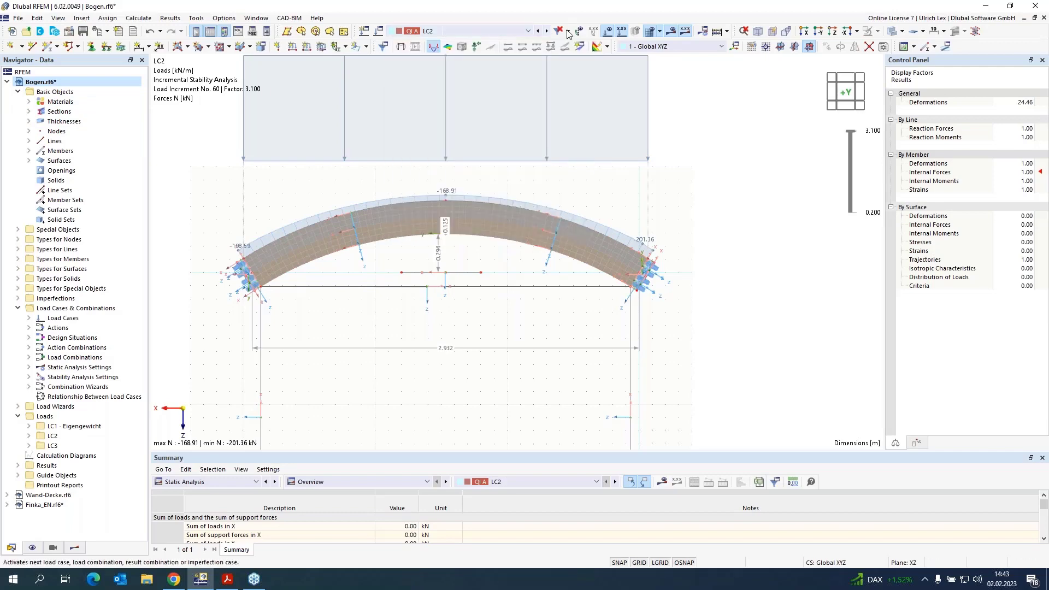
{"action": "left_click", "coordinate": [683, 32]}
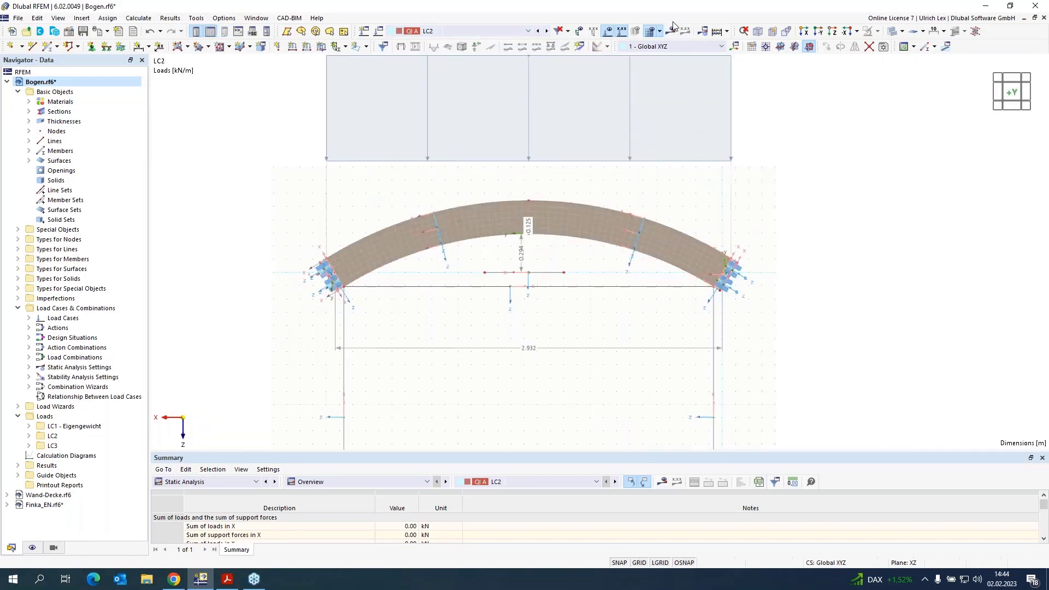
{"action": "left_click", "coordinate": [672, 32]}
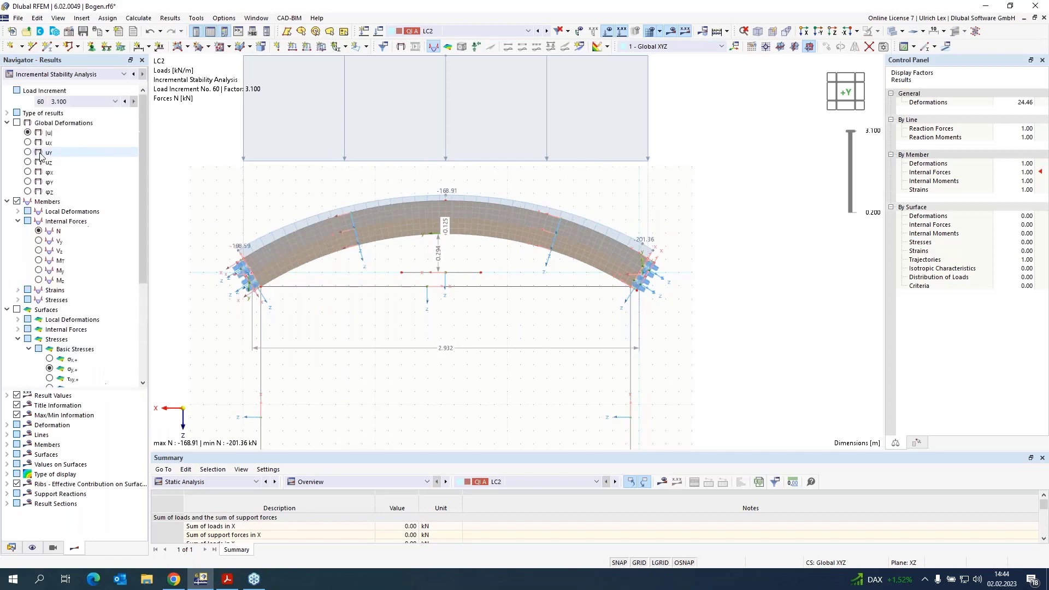
{"action": "left_click", "coordinate": [17, 122]}
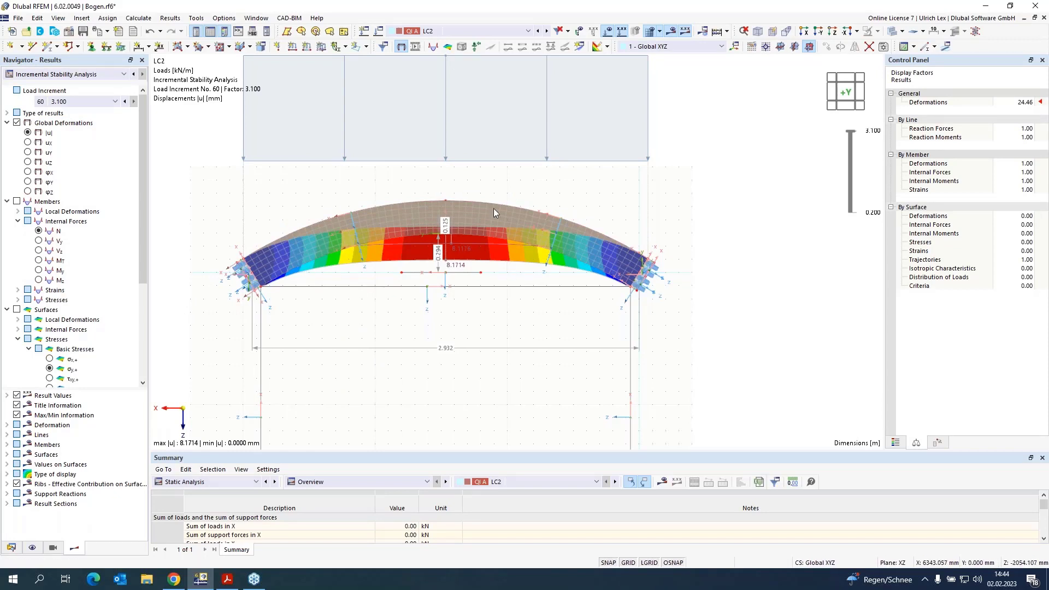
{"action": "left_click", "coordinate": [528, 31]}
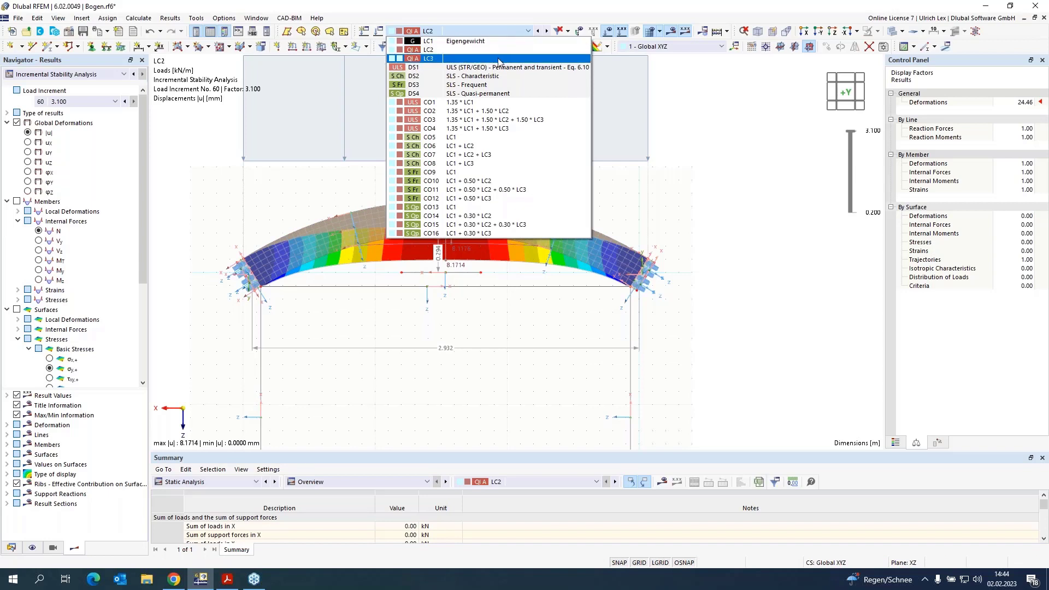
{"action": "left_click", "coordinate": [498, 60]}
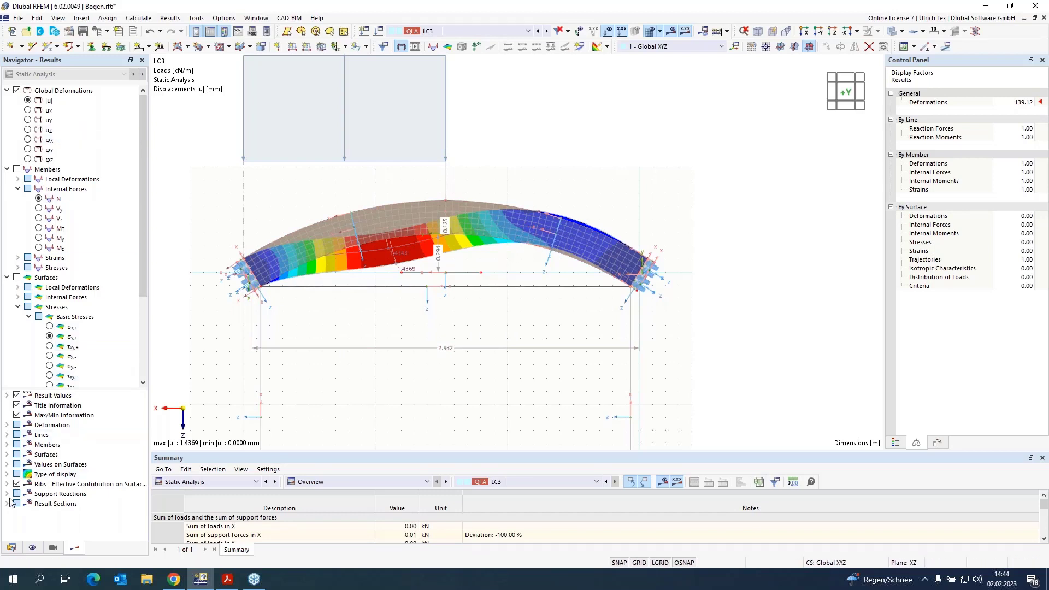
Step: Switch to the Finka_EN.rf6 model and bring the whole building into view
{"action": "left_click", "coordinate": [11, 548]}
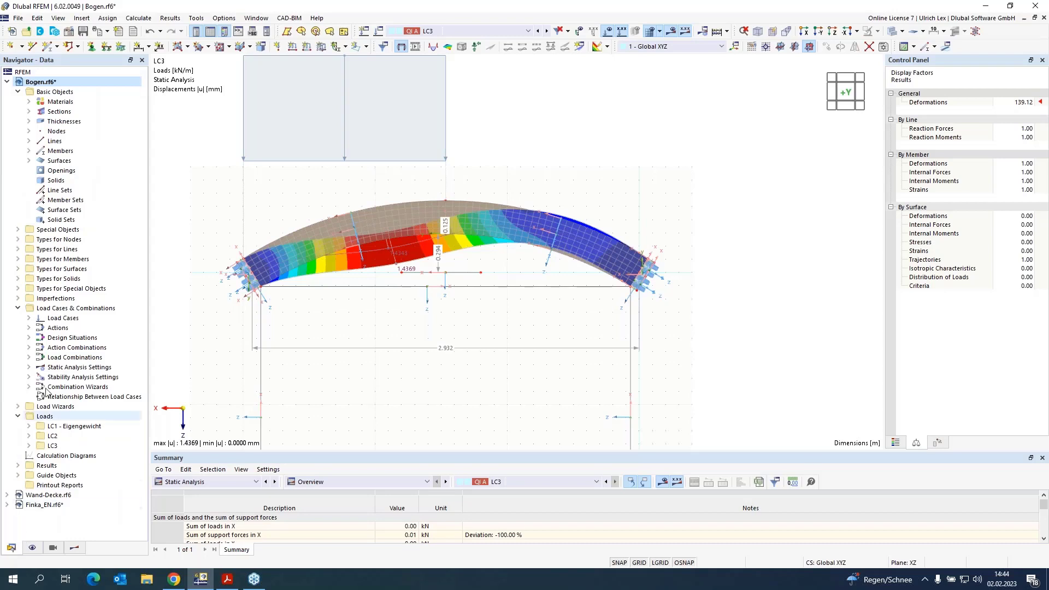
{"action": "right_click", "coordinate": [39, 86]}
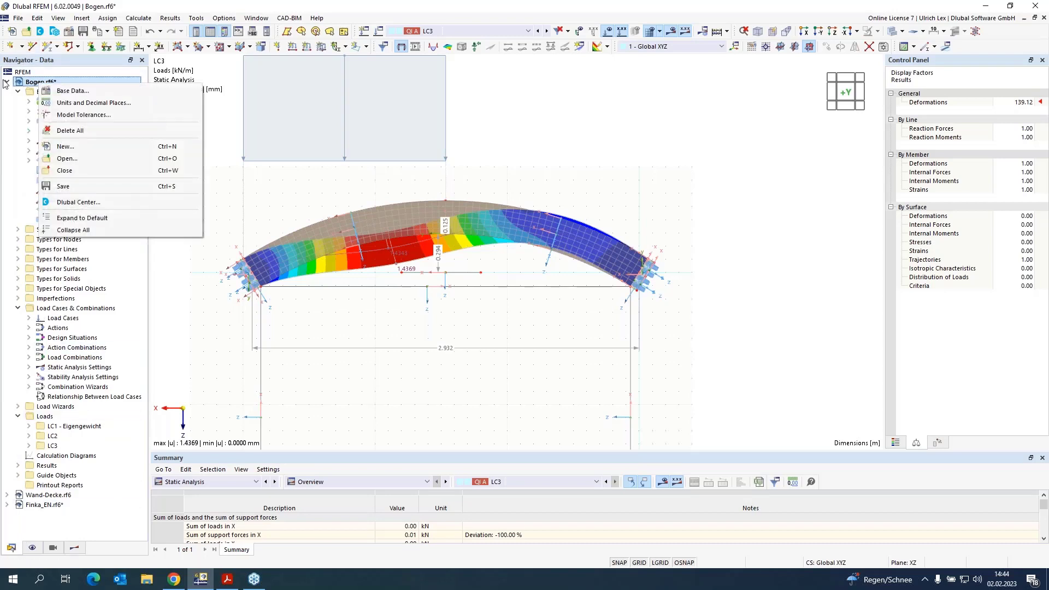
{"action": "left_click", "coordinate": [5, 82]}
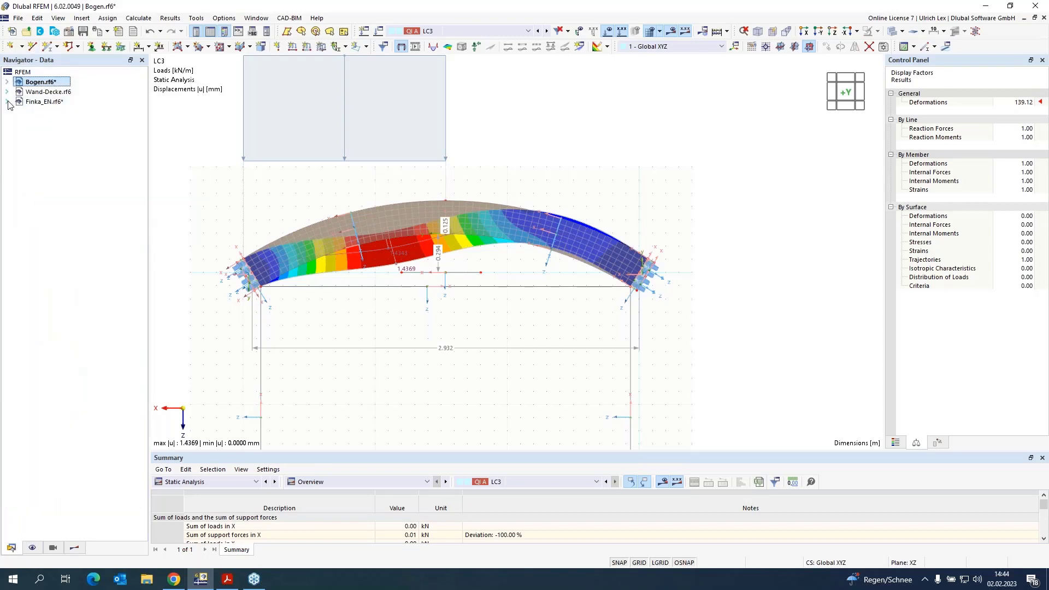
{"action": "left_click", "coordinate": [8, 101]}
{"action": "double_click", "coordinate": [28, 102]}
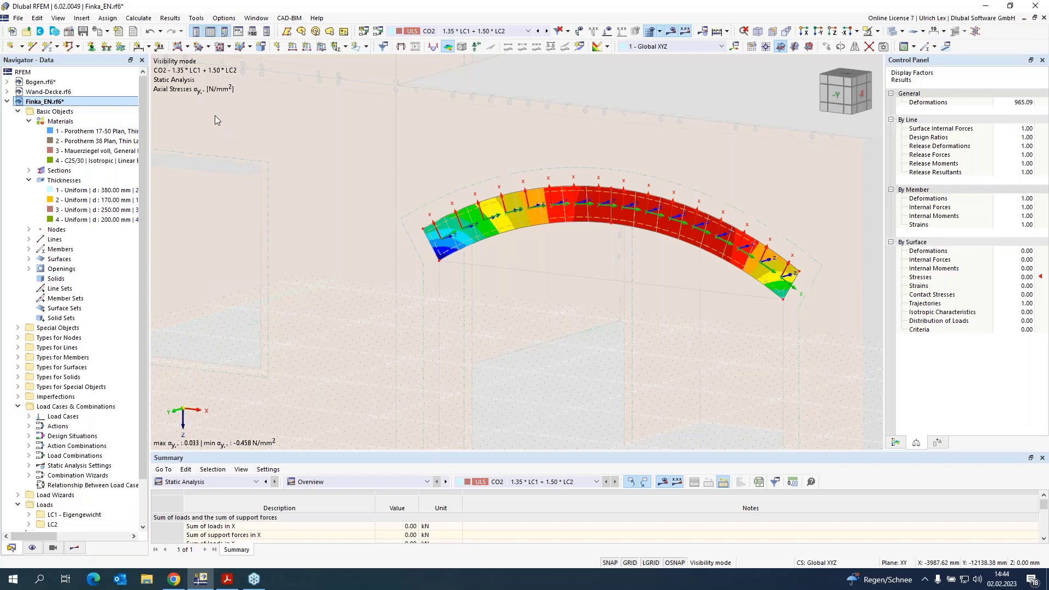
{"action": "scroll", "coordinate": [304, 241], "scroll_direction": "down", "scroll_amount": 2}
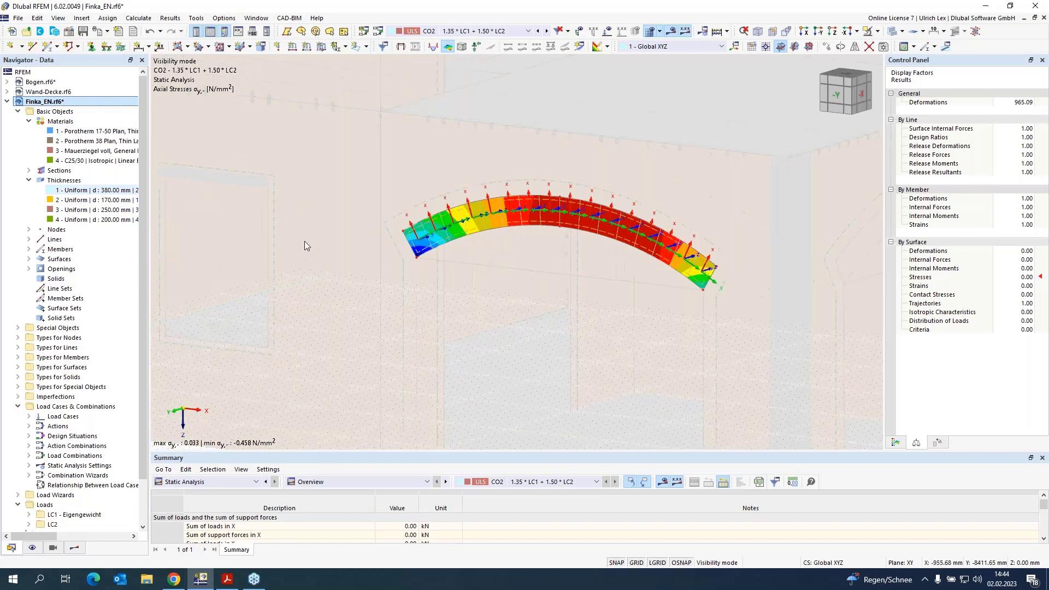
{"action": "scroll", "coordinate": [428, 162], "scroll_direction": "down", "scroll_amount": 3}
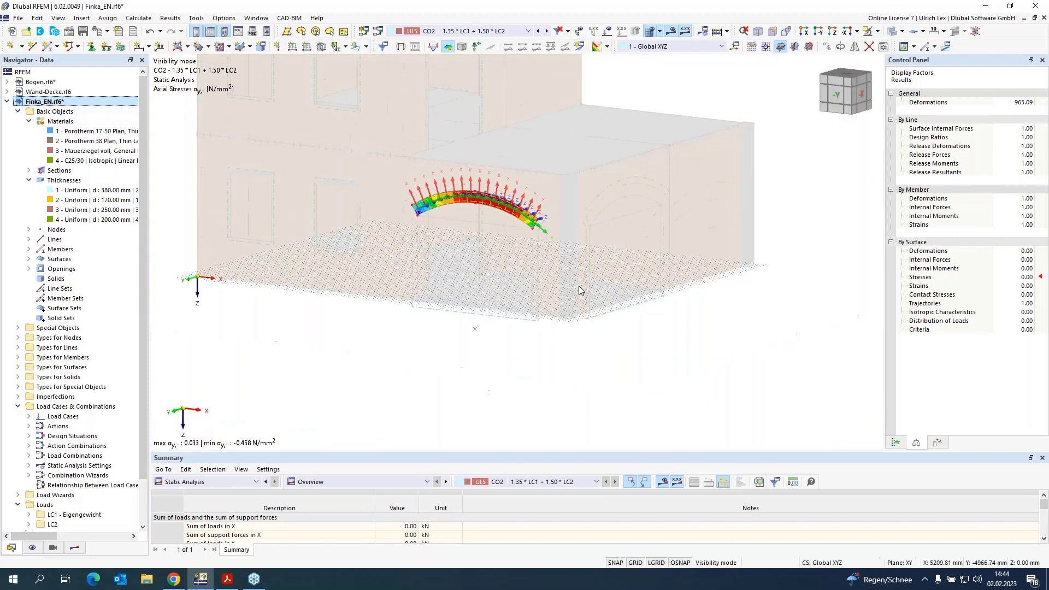
{"action": "scroll", "coordinate": [579, 287], "scroll_direction": "down", "scroll_amount": 3}
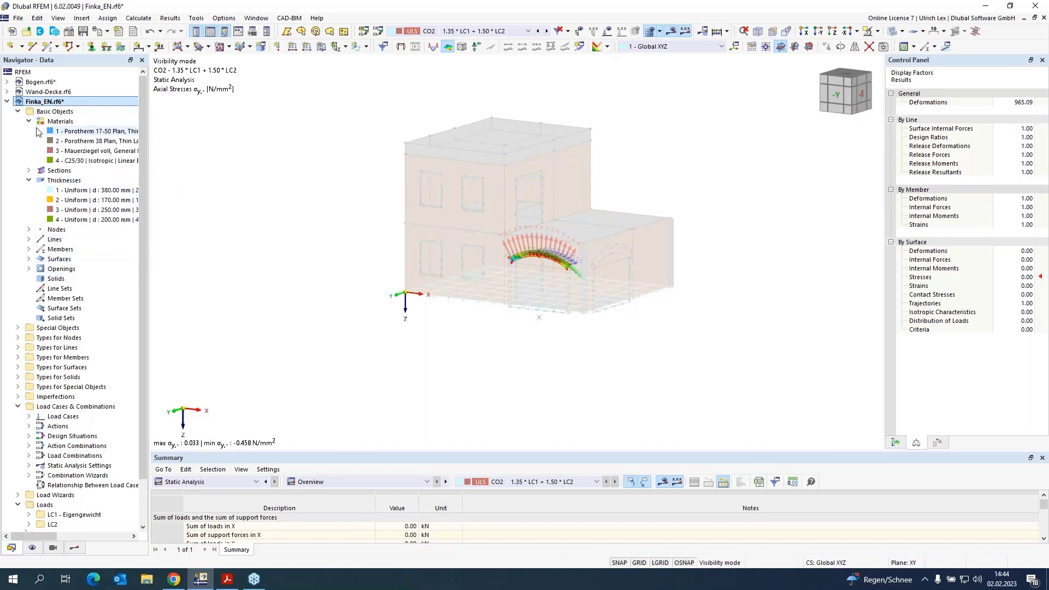
Step: Review the report items selected for the existing printout report 1 - Dokumentation
{"action": "scroll", "coordinate": [49, 175], "scroll_direction": "down", "scroll_amount": 2}
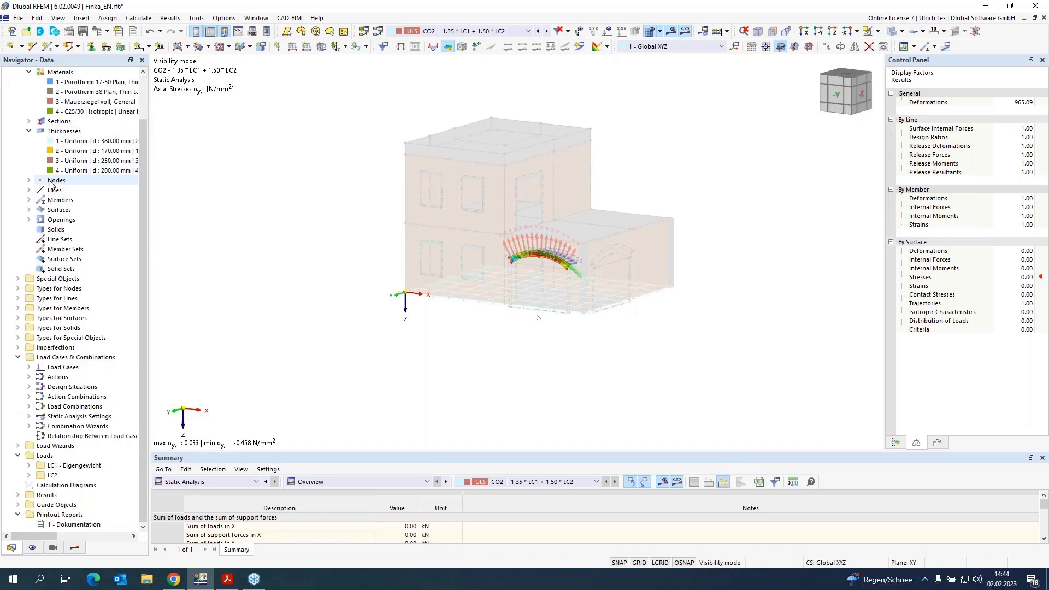
{"action": "right_click", "coordinate": [83, 526]}
{"action": "left_click", "coordinate": [109, 450]}
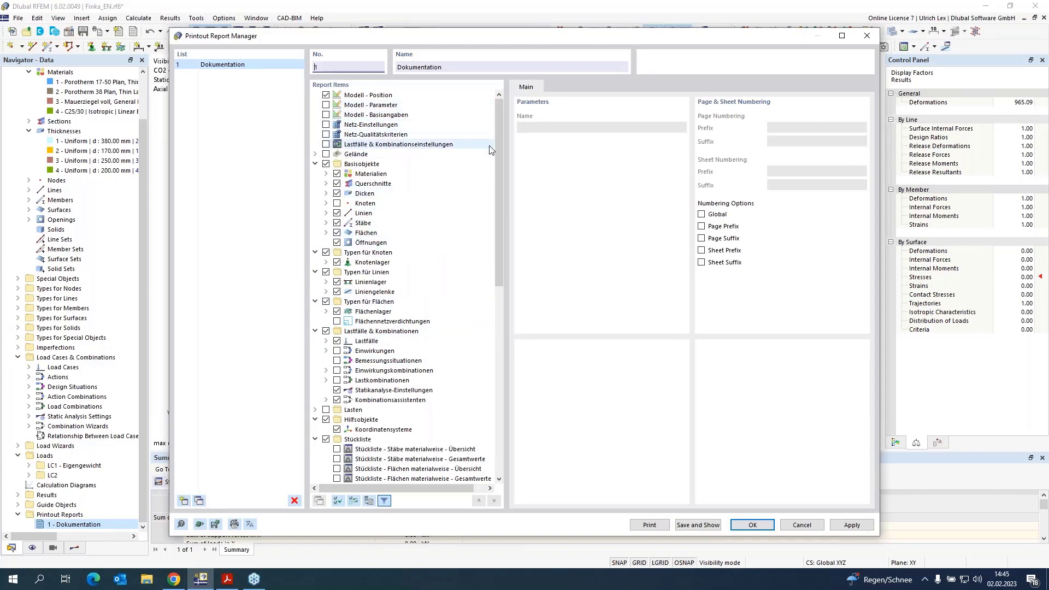
{"action": "left_click_drag", "start_coordinate": [500, 156], "coordinate": [518, 134]}
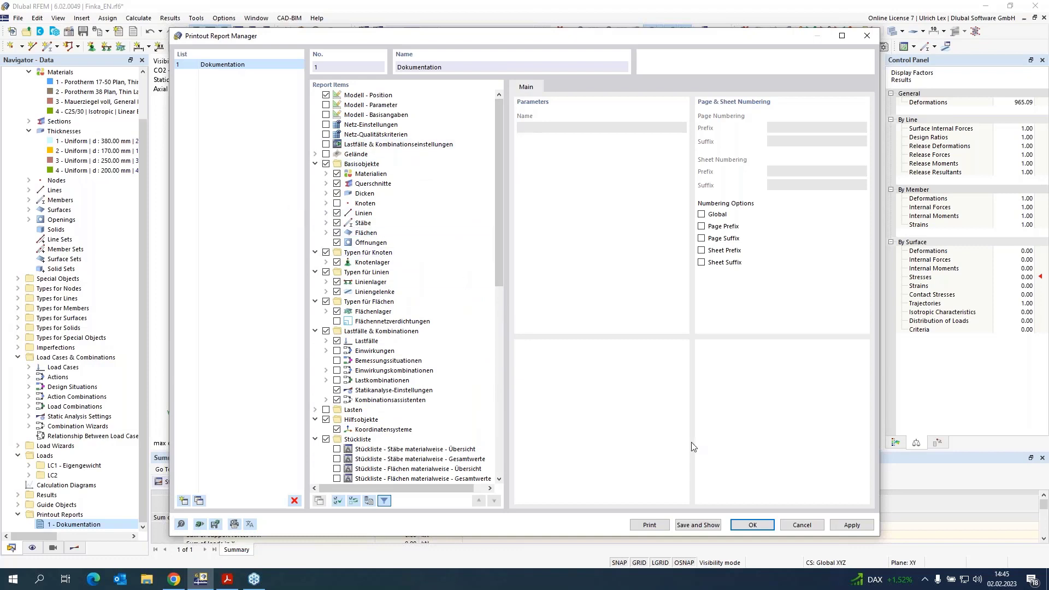
{"action": "left_click", "coordinate": [749, 526]}
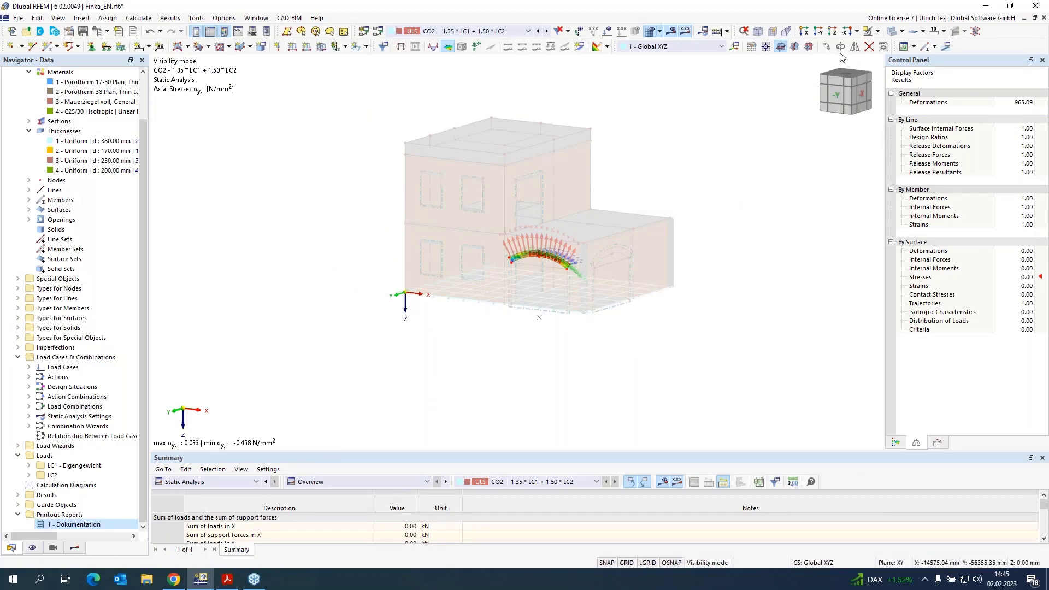
Step: Cancel the visibility mode to show the full building, and hide the FE mesh display, including the members' FE axis systems
{"action": "left_click", "coordinate": [877, 31]}
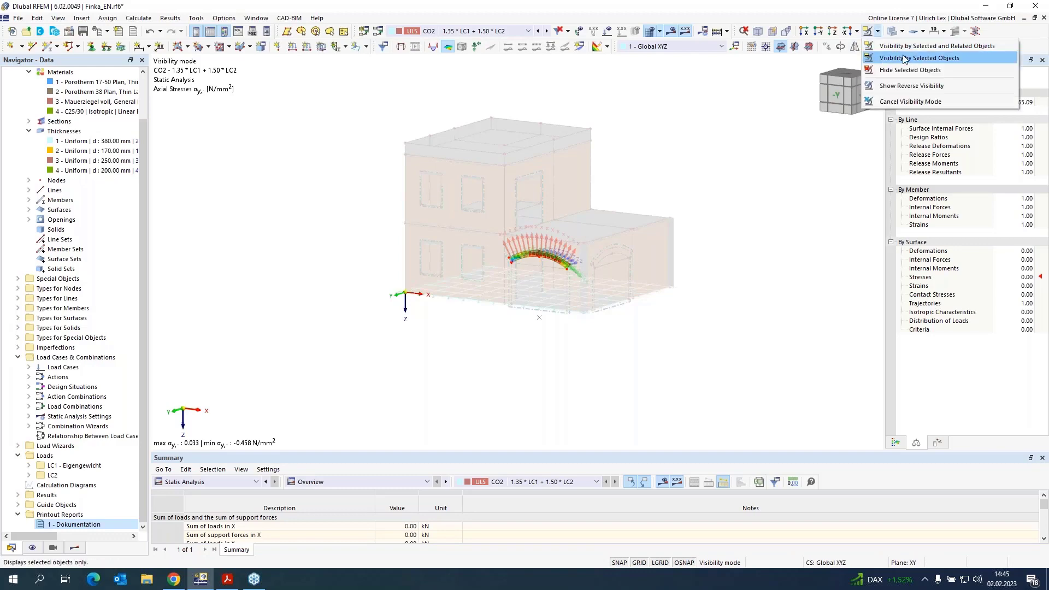
{"action": "left_click", "coordinate": [906, 102]}
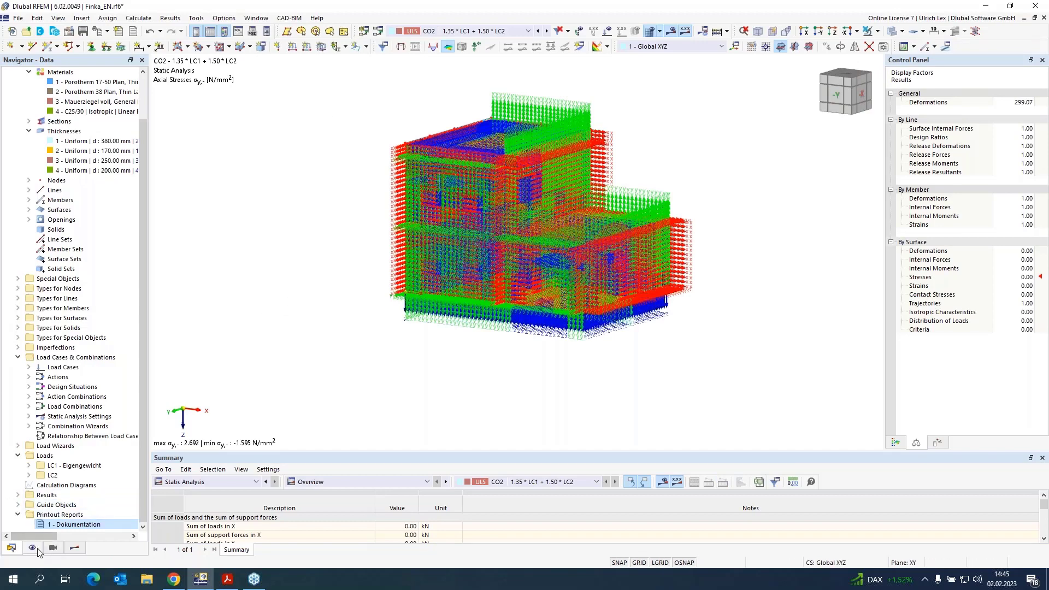
{"action": "left_click", "coordinate": [32, 547]}
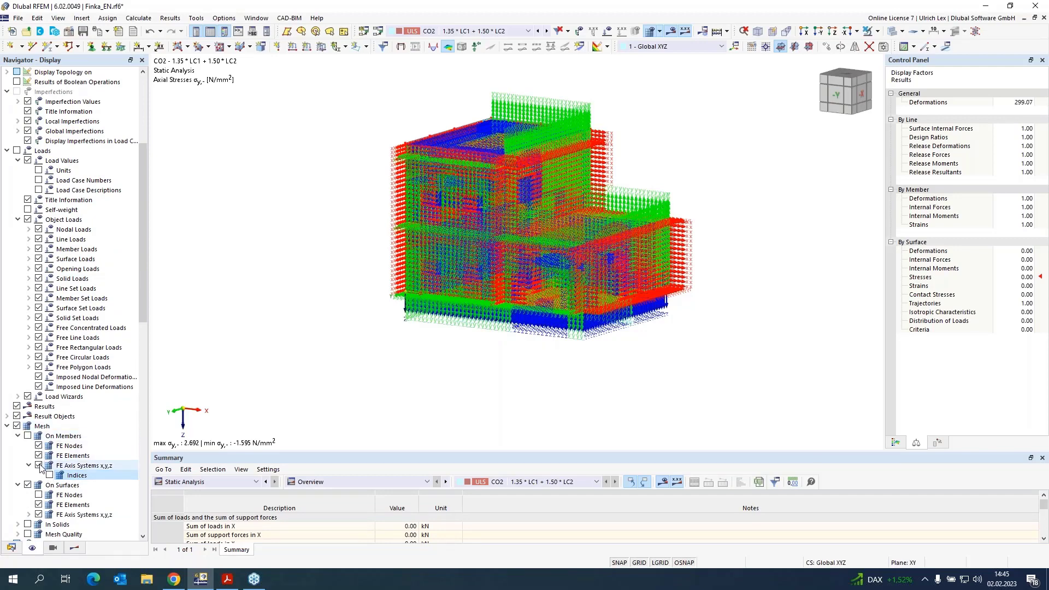
{"action": "left_click", "coordinate": [47, 466]}
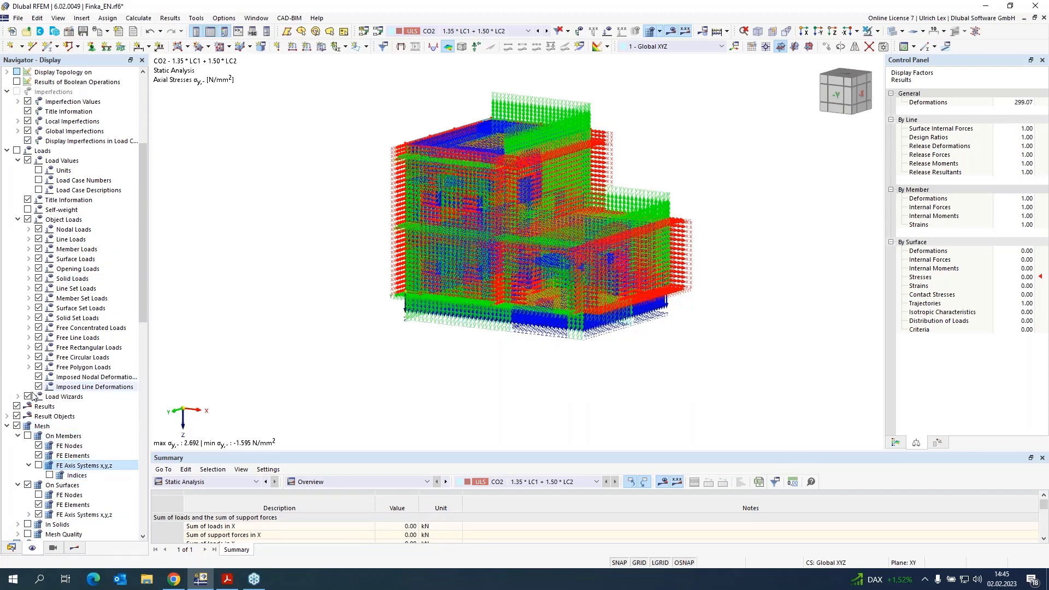
{"action": "left_click", "coordinate": [17, 426]}
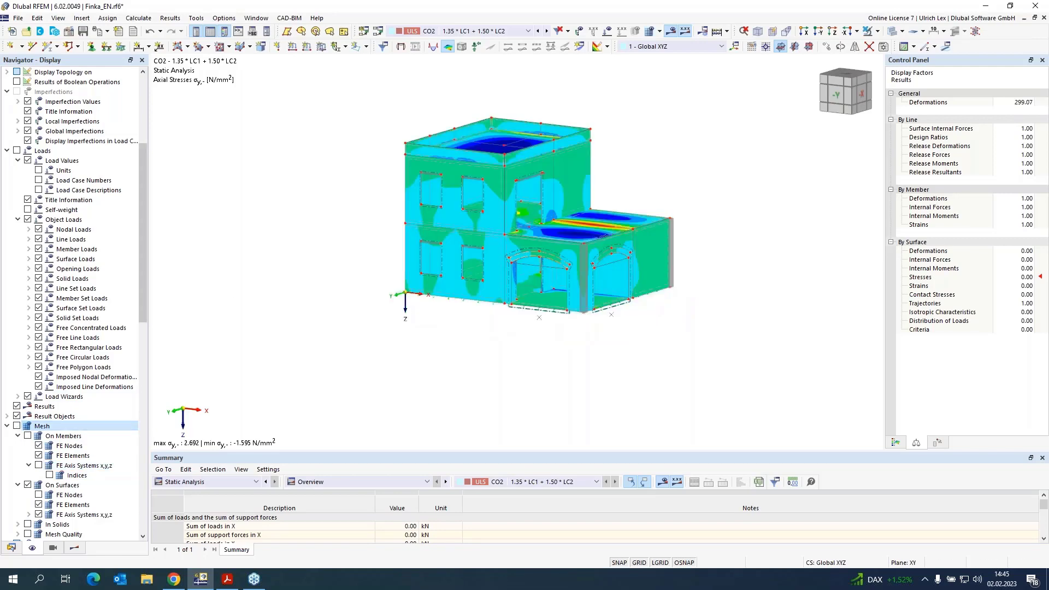
{"action": "scroll", "coordinate": [311, 190], "scroll_direction": "up", "scroll_amount": 2}
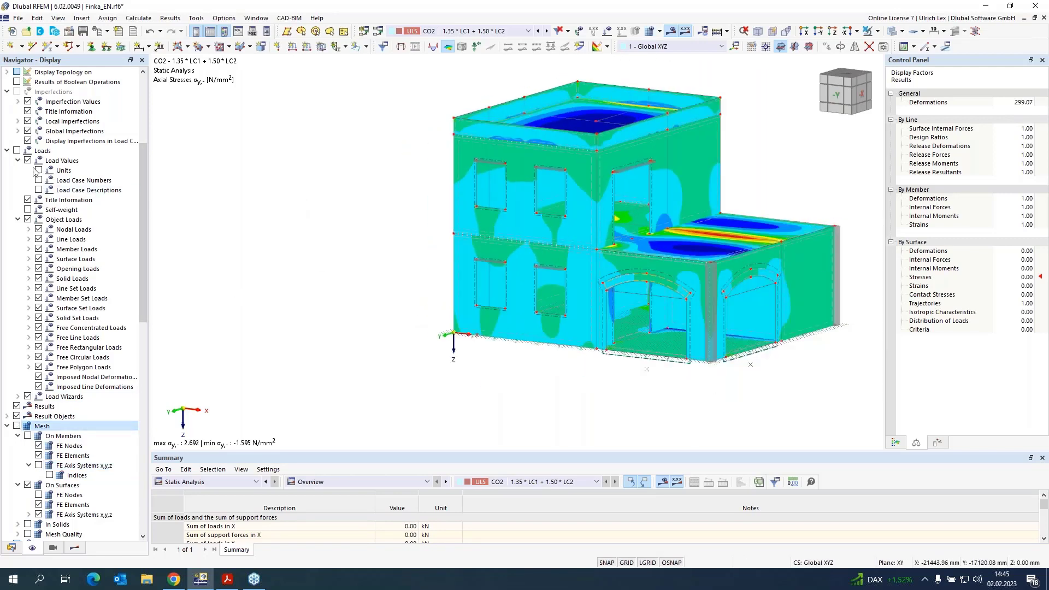
Step: Isolate the walls made of material 2, Porotherm 38 Plan, with their related objects and examine their axial stresses σy,- for CO2
{"action": "left_click", "coordinate": [11, 548]}
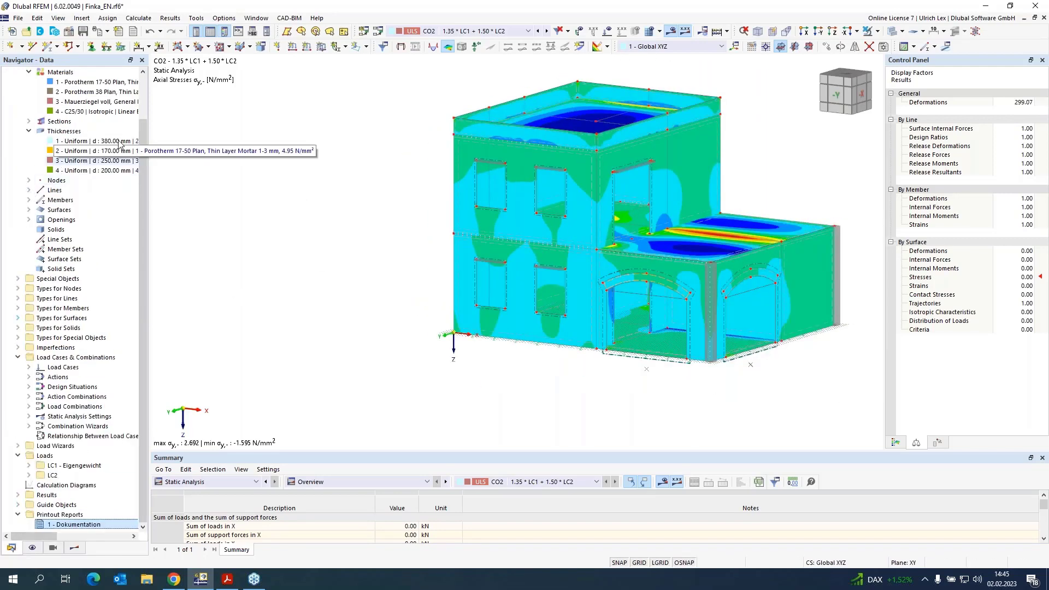
{"action": "left_click", "coordinate": [93, 82]}
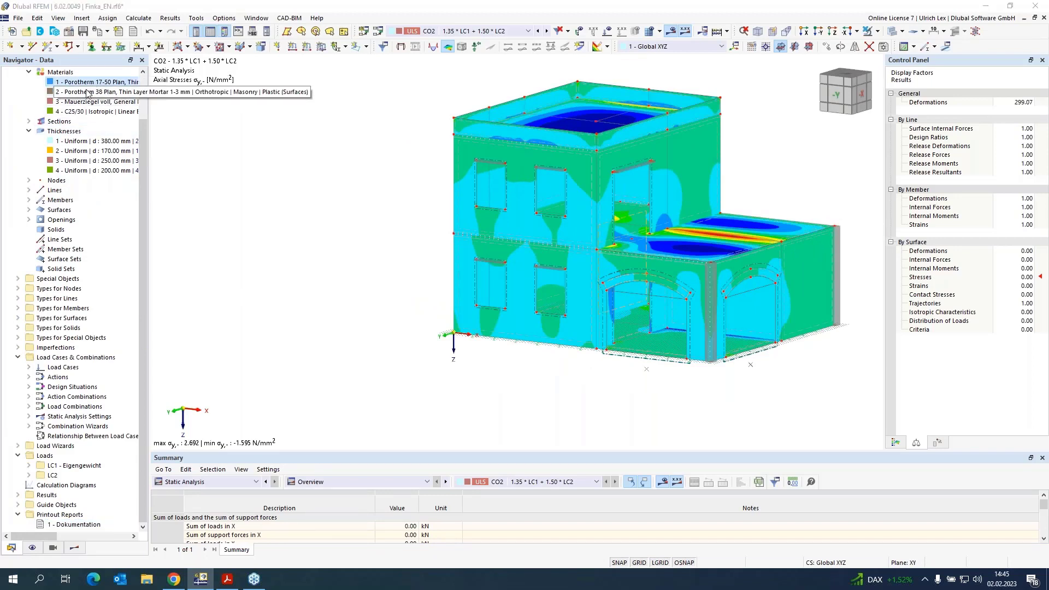
{"action": "left_click", "coordinate": [80, 92]}
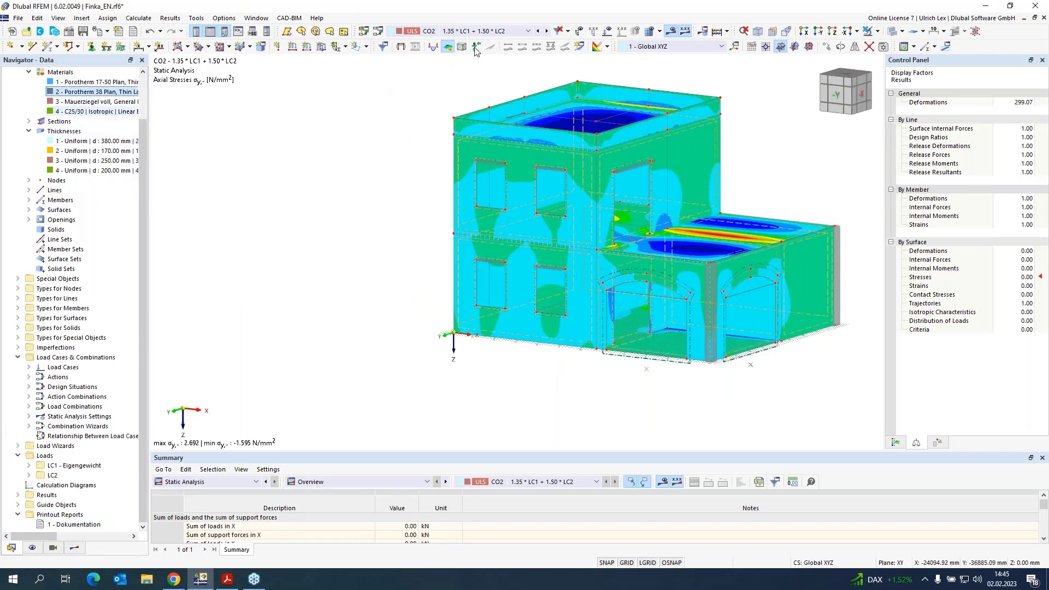
{"action": "left_click", "coordinate": [878, 32]}
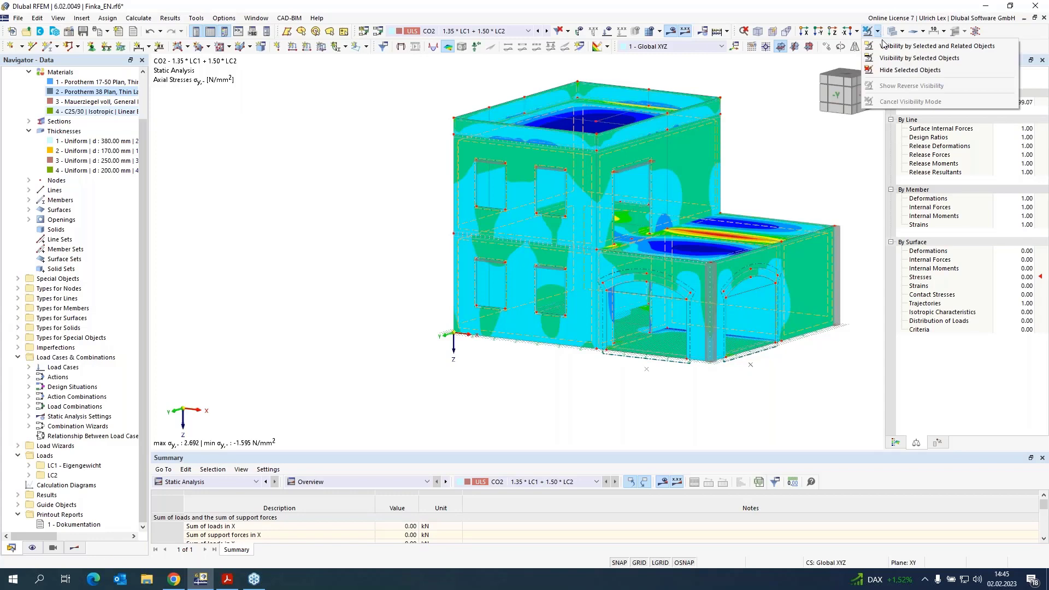
{"action": "left_click", "coordinate": [882, 44]}
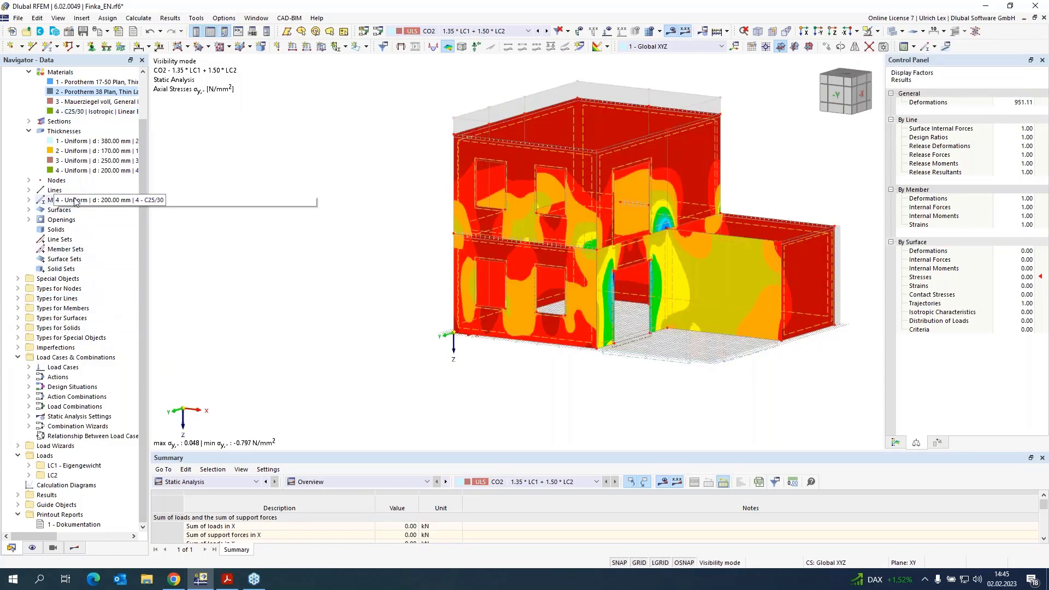
{"action": "scroll", "coordinate": [54, 208], "scroll_direction": "up", "scroll_amount": 2}
{"action": "left_click", "coordinate": [75, 548]}
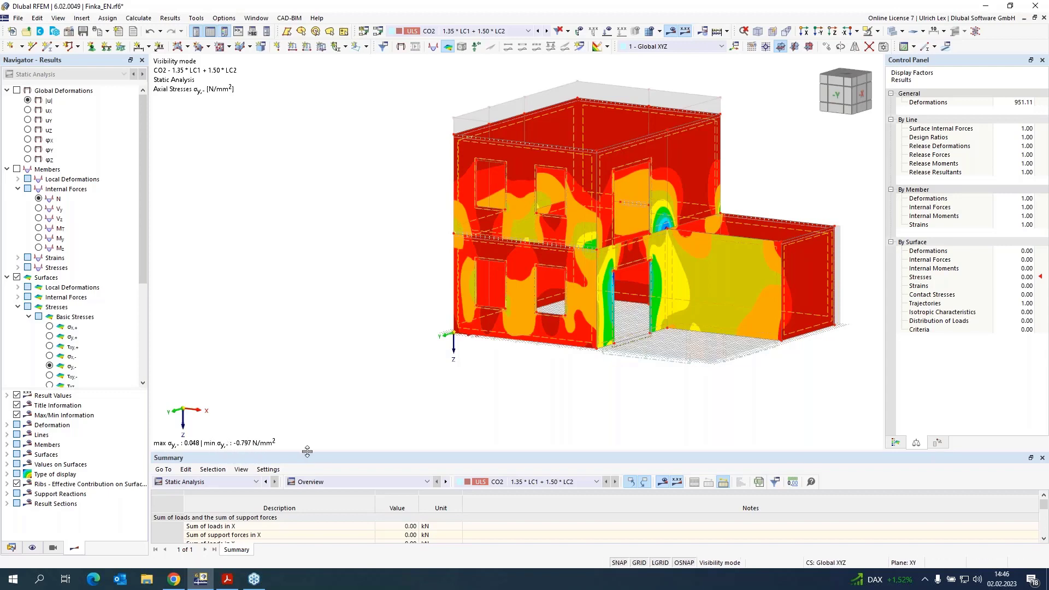
{"action": "scroll", "coordinate": [678, 245], "scroll_direction": "up", "scroll_amount": 1}
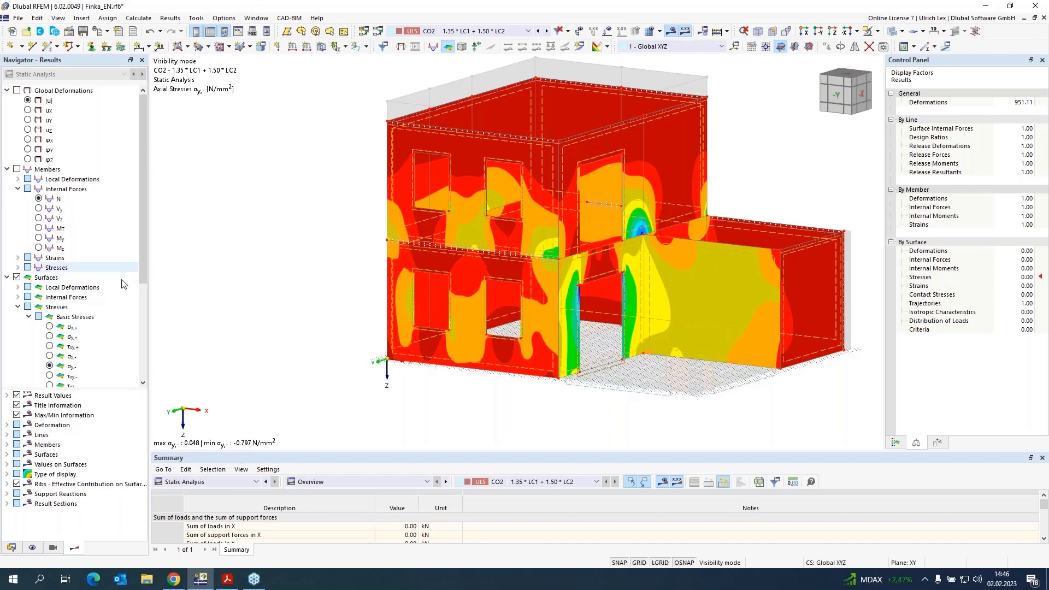
Step: Review the Orthotropic | Masonry (Surfaces) parameters and stress-strain diagram of material 2, Porotherm 38 Plan, without changing them
{"action": "left_click", "coordinate": [12, 547]}
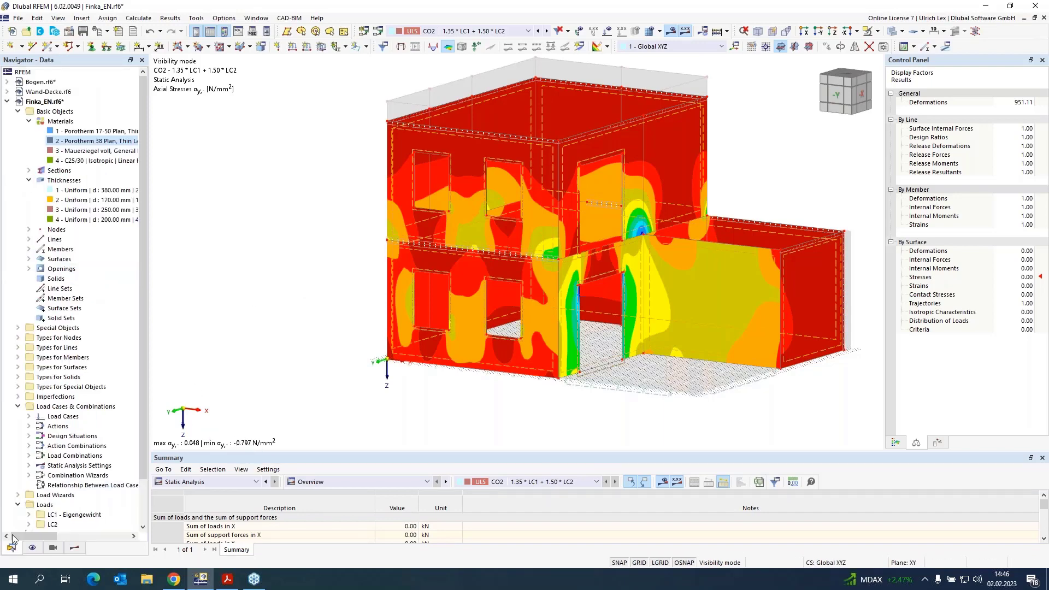
{"action": "double_click", "coordinate": [82, 143]}
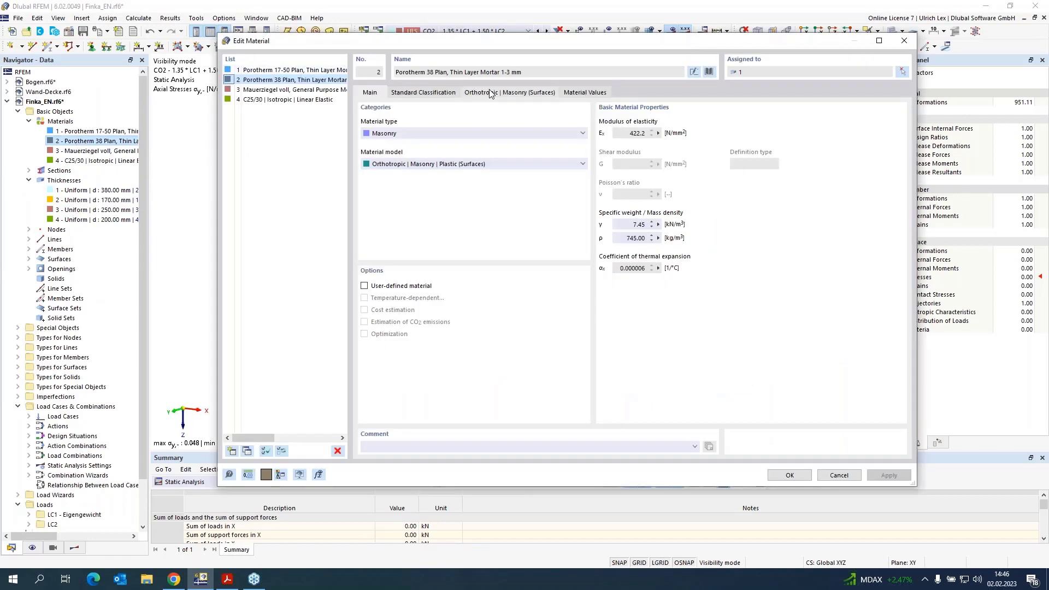
{"action": "left_click", "coordinate": [489, 93]}
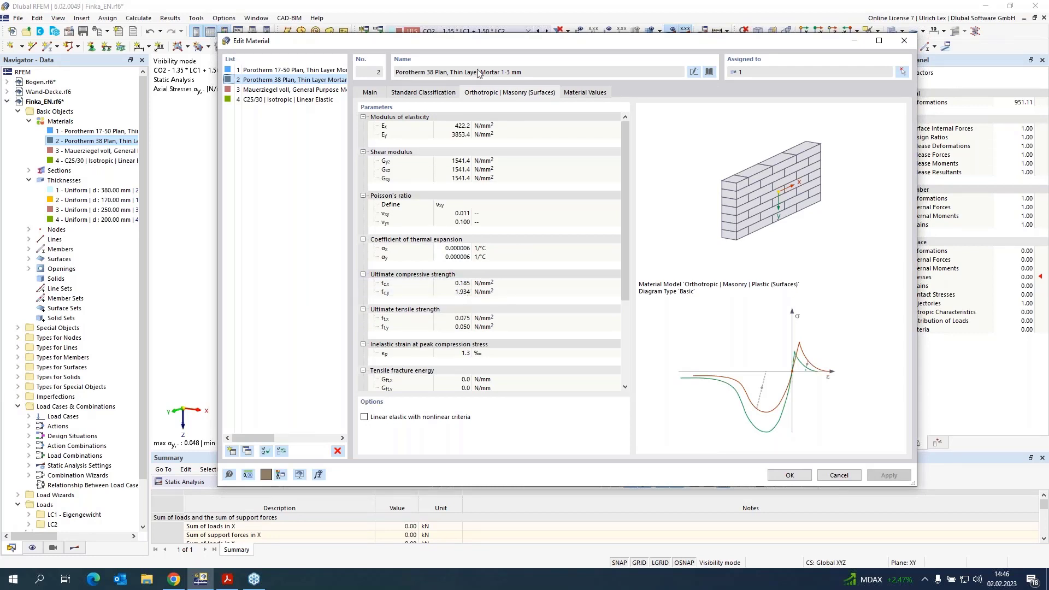
{"action": "left_click_drag", "start_coordinate": [518, 44], "coordinate": [612, 31]}
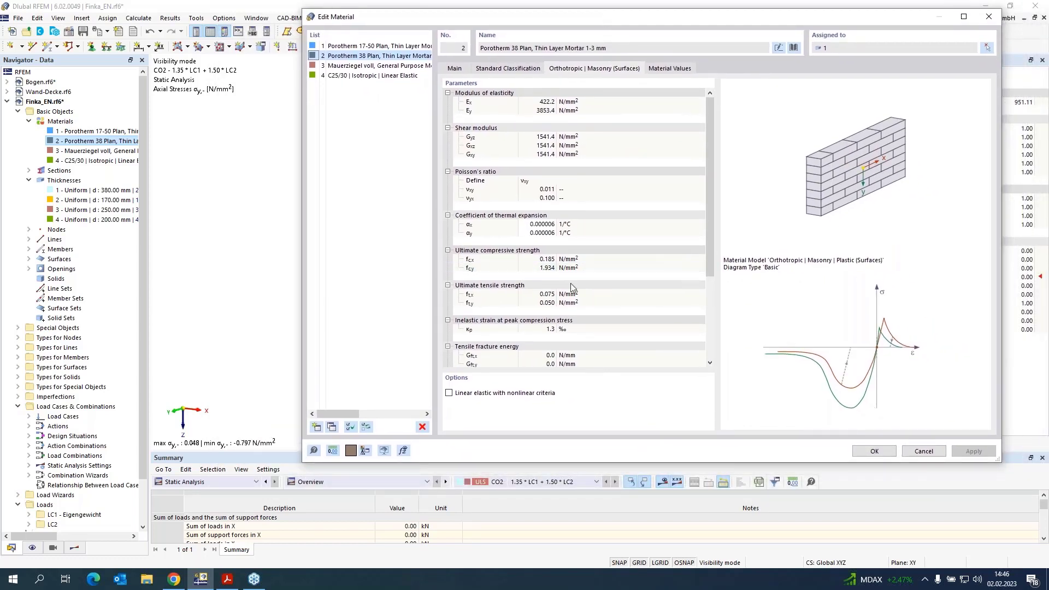
{"action": "left_click", "coordinate": [925, 451]}
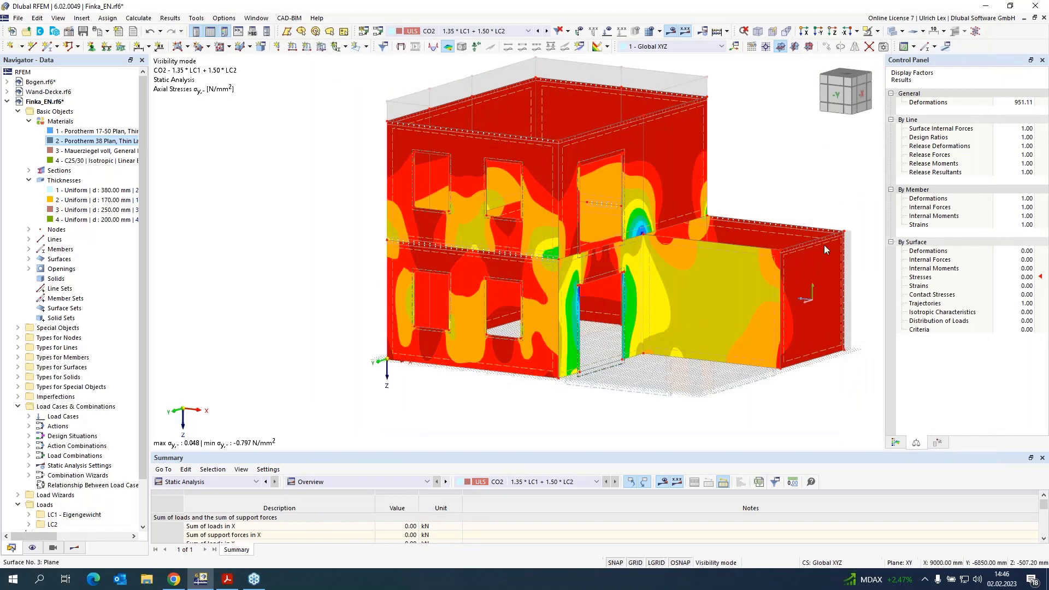
Step: Send the current view of the Porotherm 38 walls' stresses to printout report 1 - Dokumentation, then save and show it
{"action": "scroll", "coordinate": [641, 218], "scroll_direction": "down", "scroll_amount": 2}
{"action": "scroll", "coordinate": [644, 218], "scroll_direction": "up", "scroll_amount": 1}
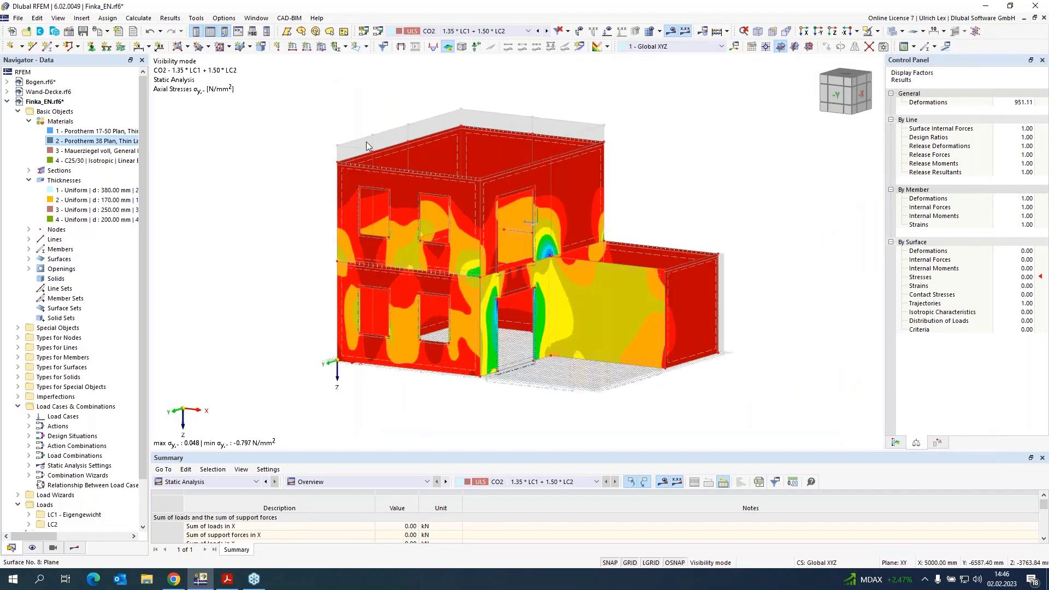
{"action": "left_click", "coordinate": [108, 31]}
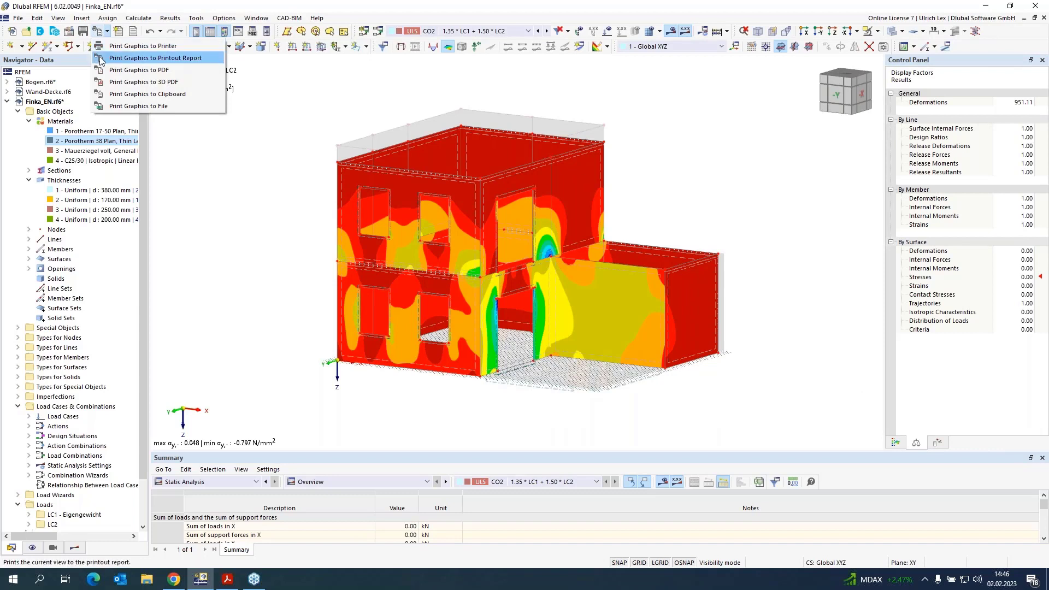
{"action": "left_click", "coordinate": [191, 59]}
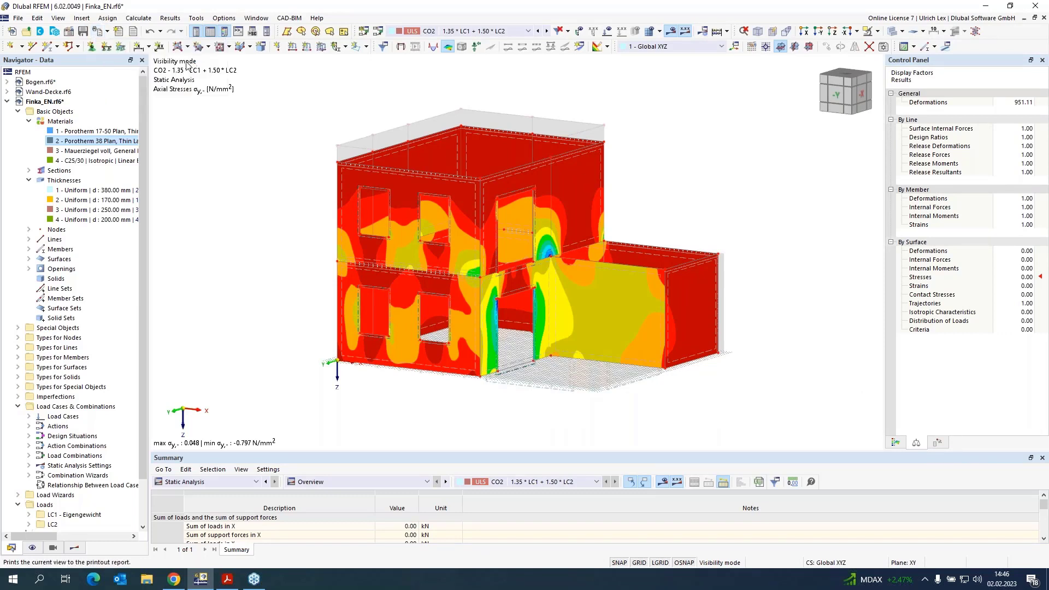
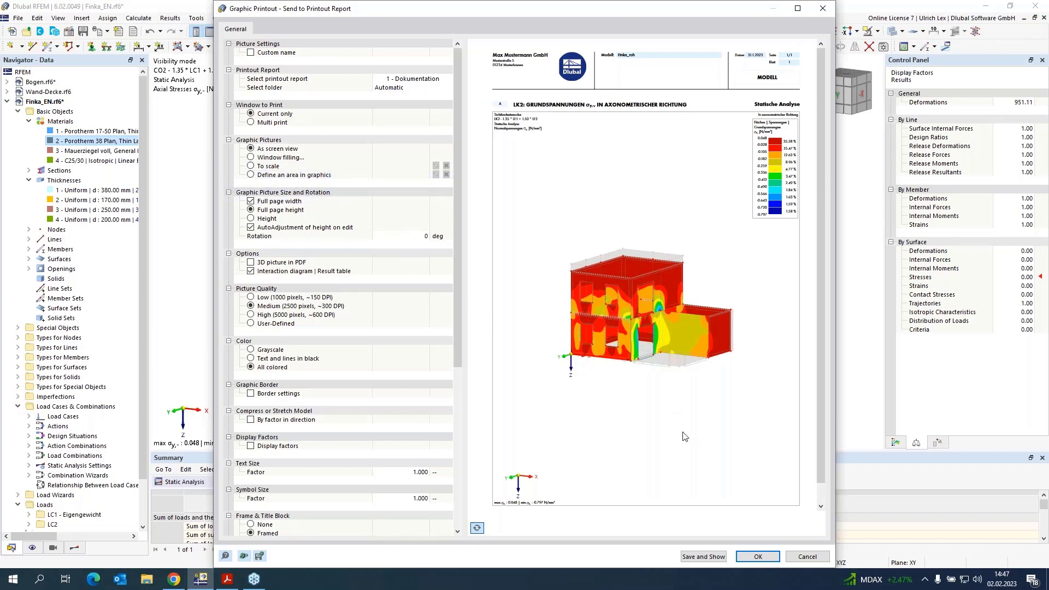
{"action": "left_click", "coordinate": [703, 557]}
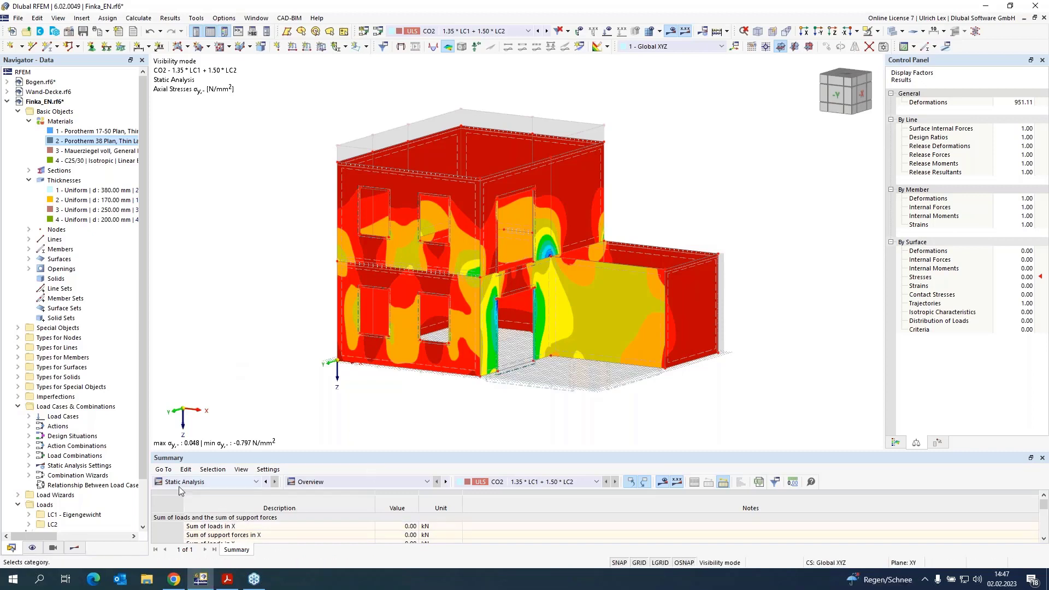
{"action": "scroll", "coordinate": [60, 480], "scroll_direction": "down", "scroll_amount": 2}
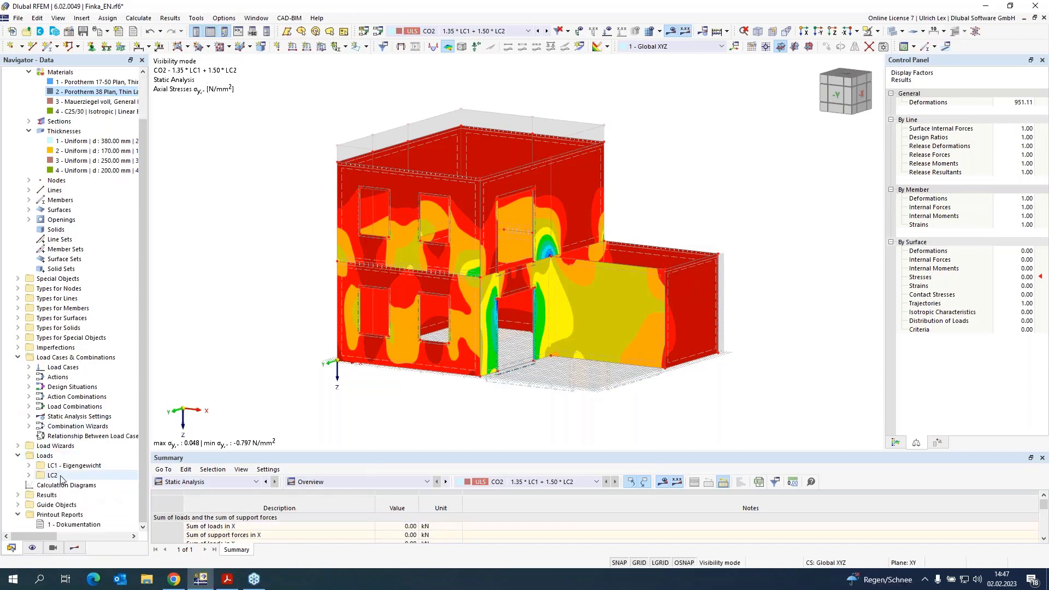
Step: Check the wall stress graphic, item 7.3, in printout report 1 - Dokumentation and close the report
{"action": "left_click", "coordinate": [86, 527]}
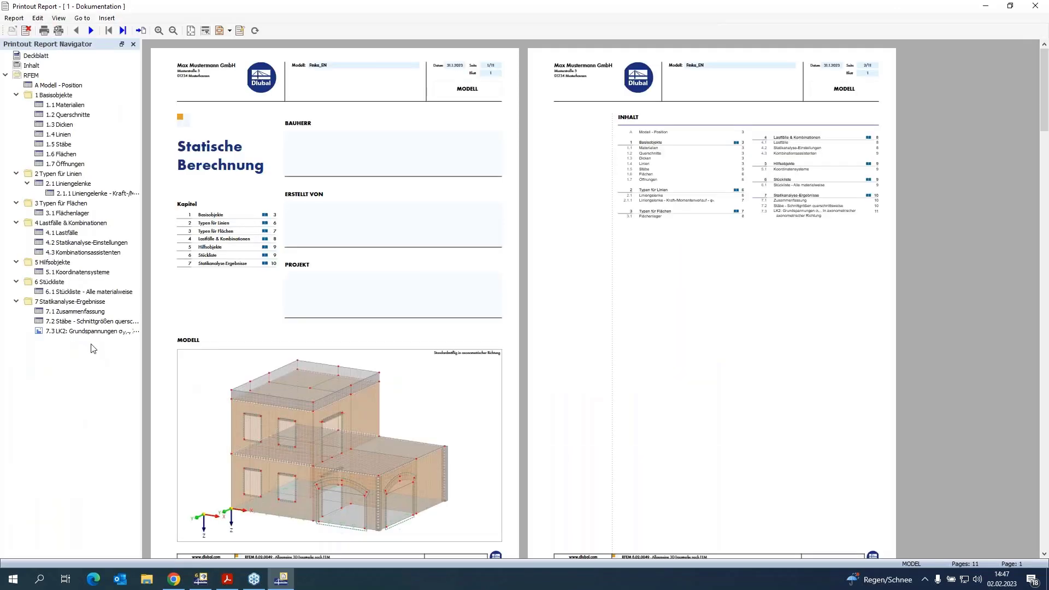
{"action": "left_click", "coordinate": [96, 332]}
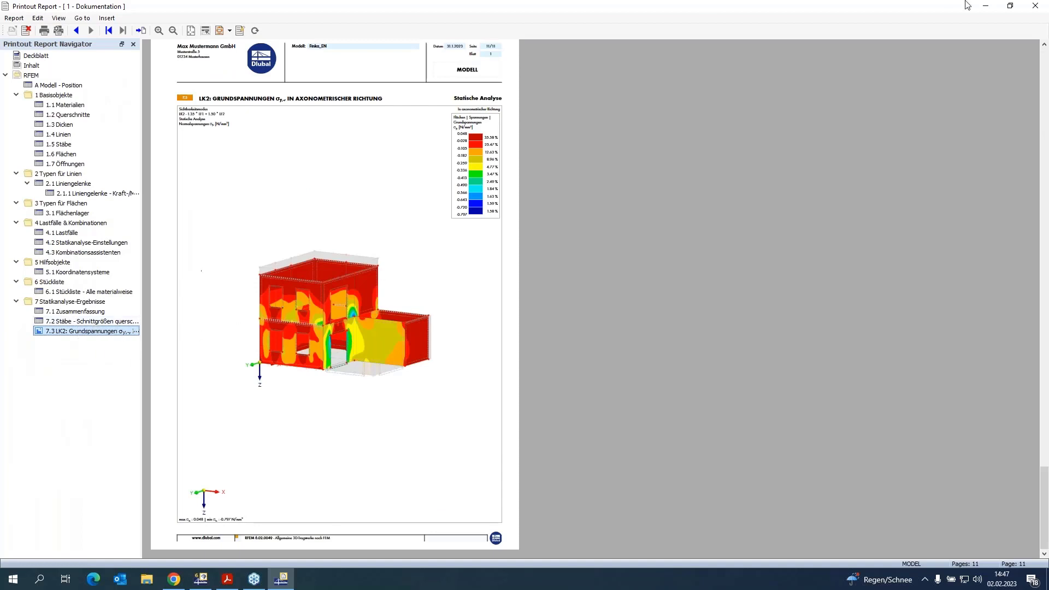
{"action": "left_click", "coordinate": [1034, 7]}
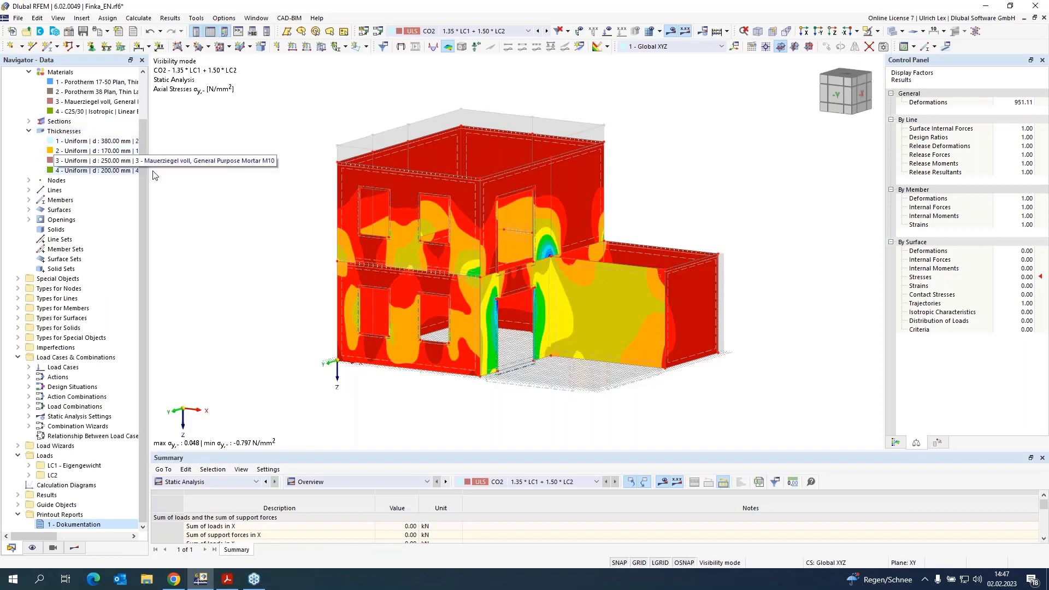
Step: Place the work plane origin at the building's upper corner and create a two-point result section from (1300, 0, -3900) to (2900, -7400, -6000) mm, projected in global Z
{"action": "left_click", "coordinate": [767, 48]}
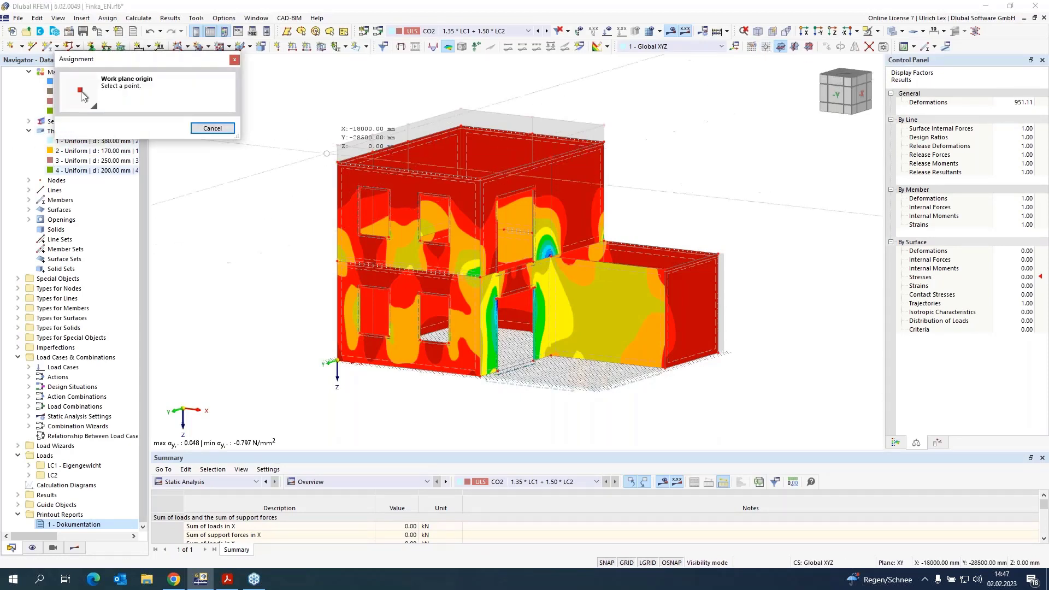
{"action": "left_click", "coordinate": [337, 162]}
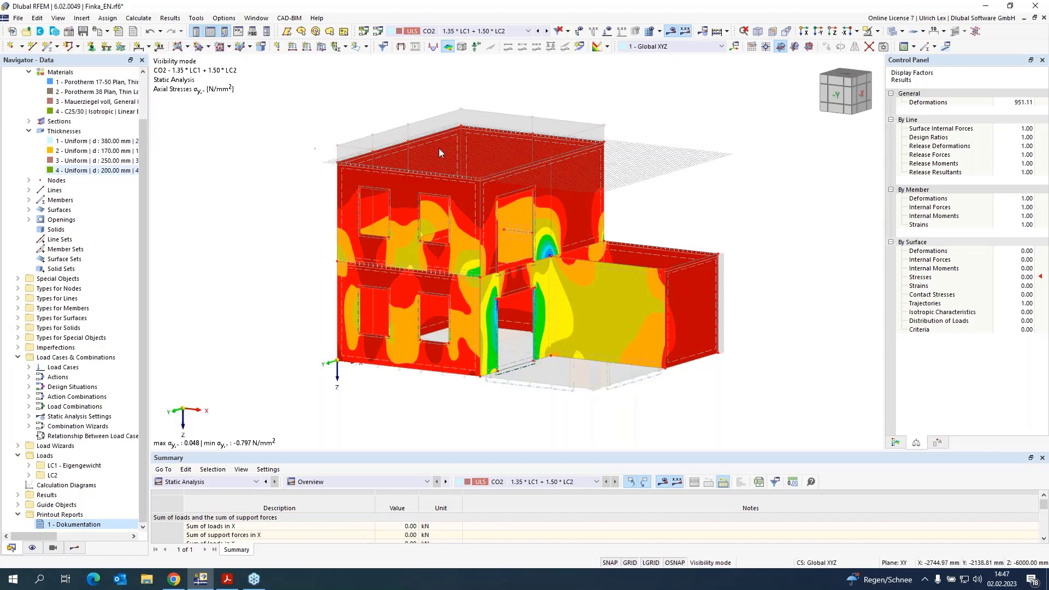
{"action": "left_click", "coordinate": [580, 47]}
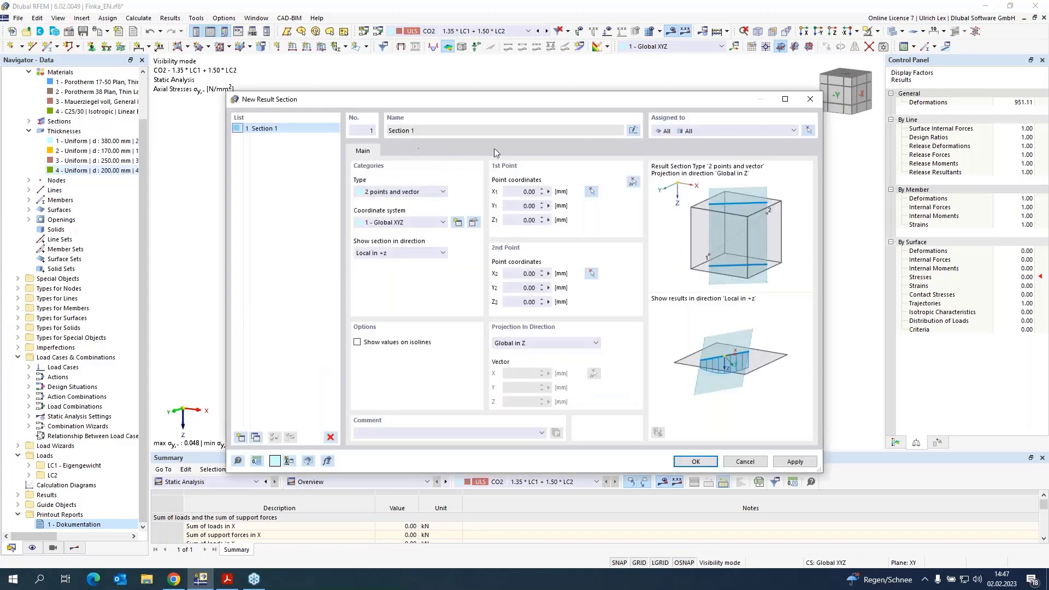
{"action": "left_click", "coordinate": [633, 182]}
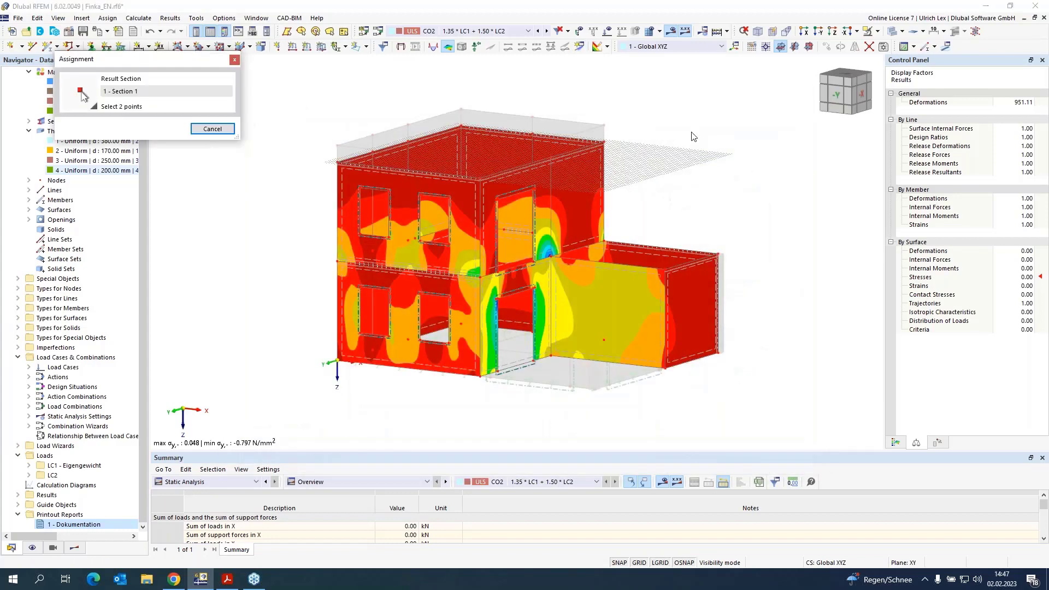
{"action": "middle_click_drag", "start_coordinate": [690, 117], "coordinate": [575, 208], "text": "ctrl"}
{"action": "scroll", "coordinate": [575, 207], "scroll_direction": "up", "scroll_amount": 5}
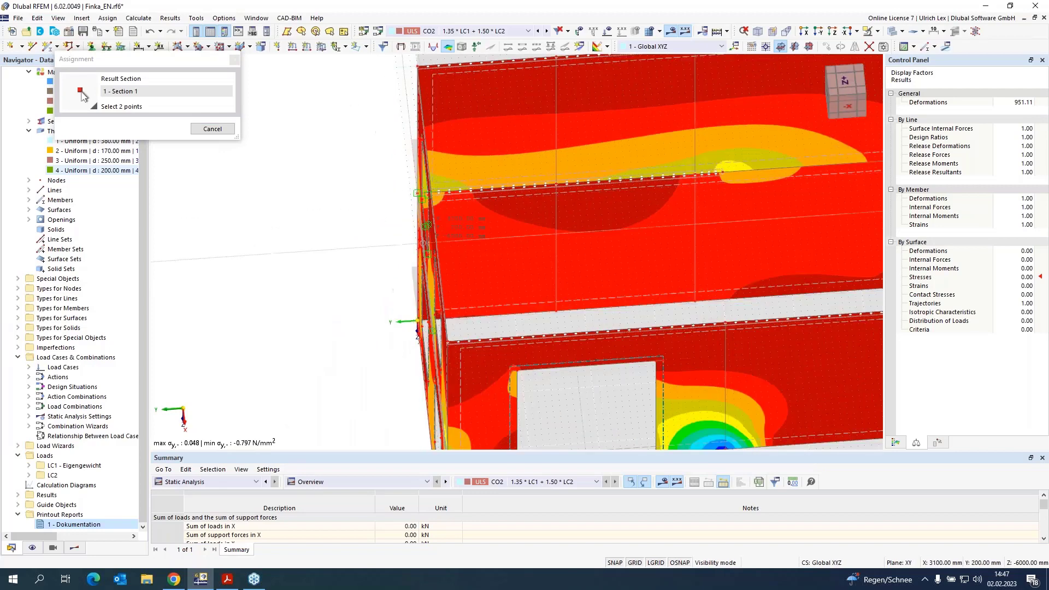
{"action": "scroll", "coordinate": [426, 226], "scroll_direction": "down", "scroll_amount": 4}
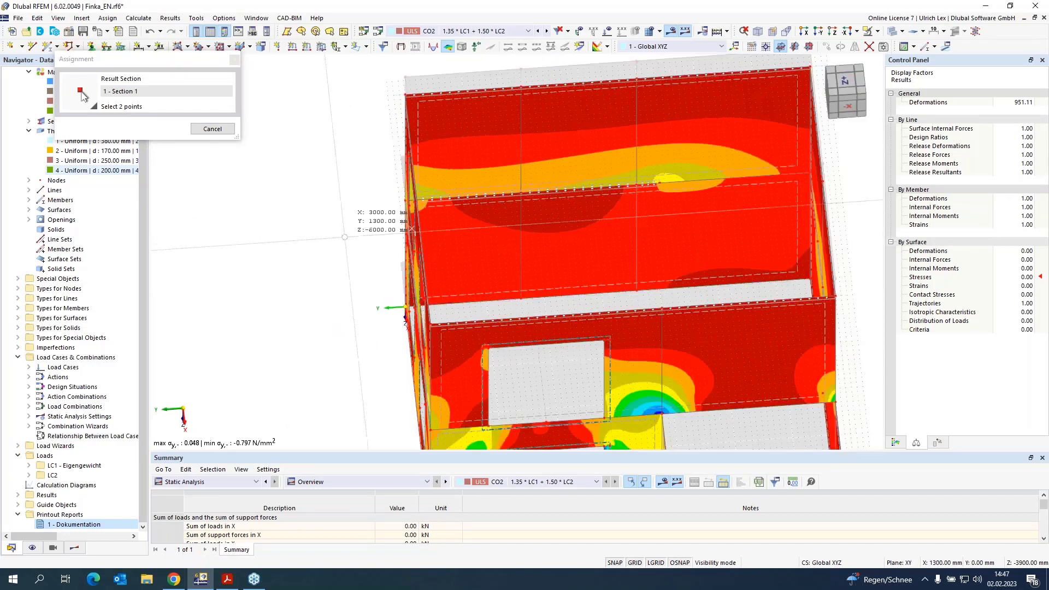
{"action": "scroll", "coordinate": [676, 210], "scroll_direction": "up", "scroll_amount": 4}
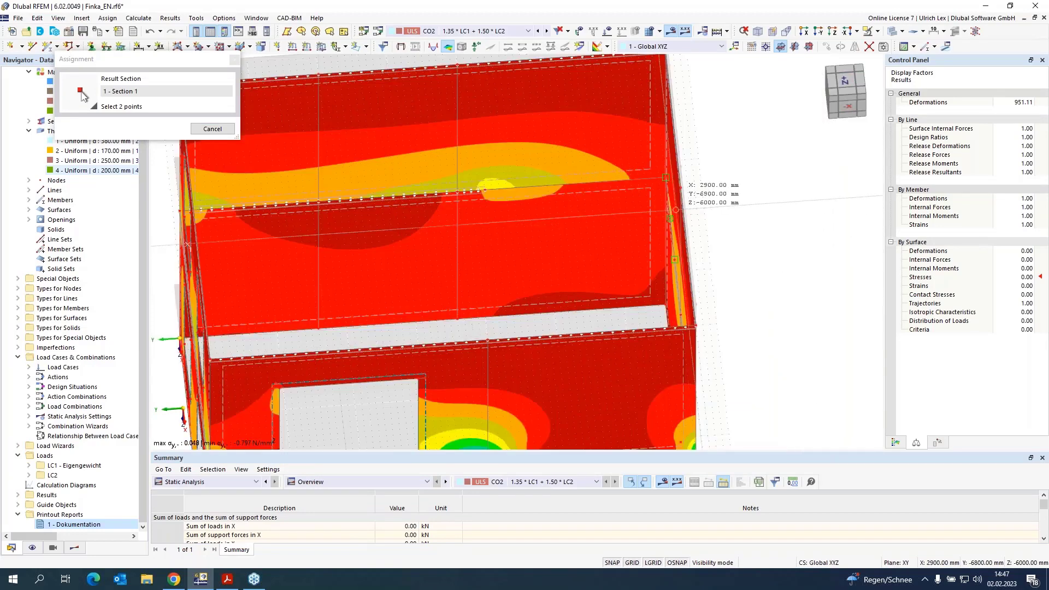
{"action": "left_click", "coordinate": [710, 207]}
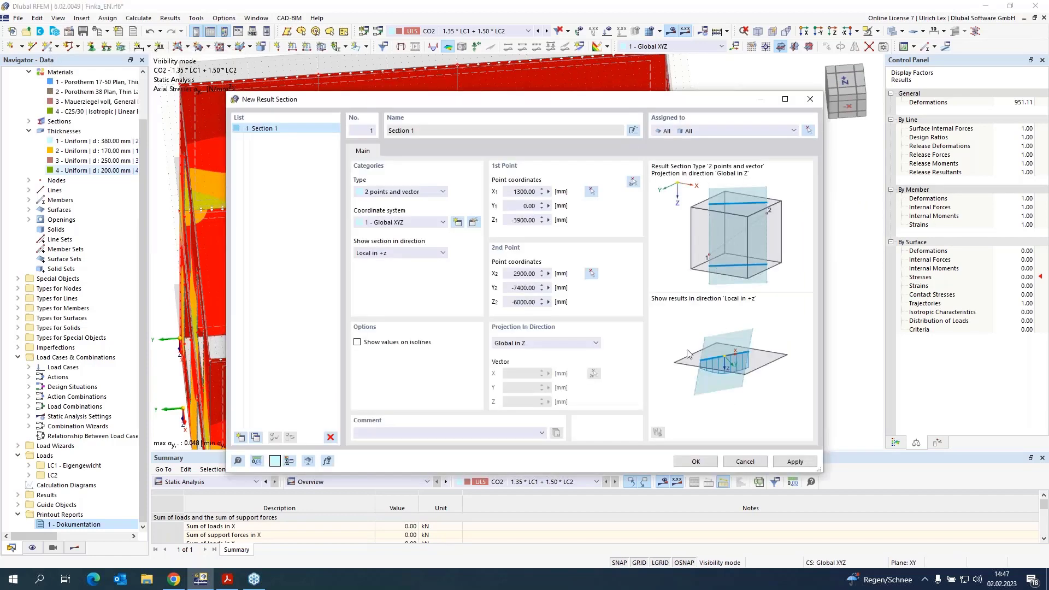
{"action": "left_click", "coordinate": [695, 462]}
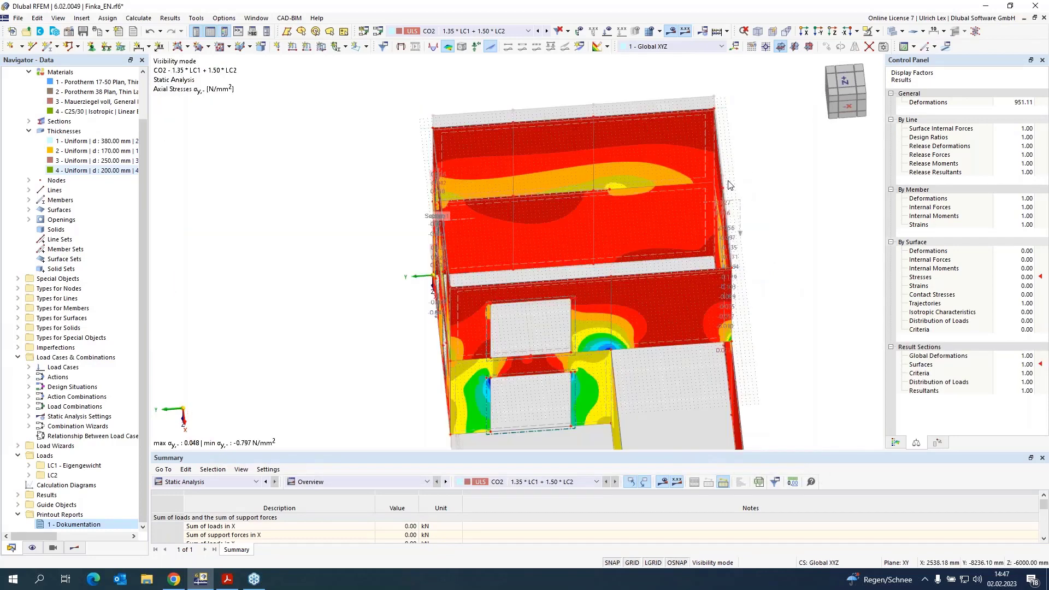
Step: Examine the axial stresses σy,- along the result section where the wall meets the intermediate floor
{"action": "scroll", "coordinate": [731, 186], "scroll_direction": "down", "scroll_amount": 2}
{"action": "scroll", "coordinate": [483, 336], "scroll_direction": "up", "scroll_amount": 1}
{"action": "middle_click_drag", "start_coordinate": [484, 336], "coordinate": [574, 279], "text": "ctrl"}
{"action": "scroll", "coordinate": [513, 291], "scroll_direction": "up", "scroll_amount": 6}
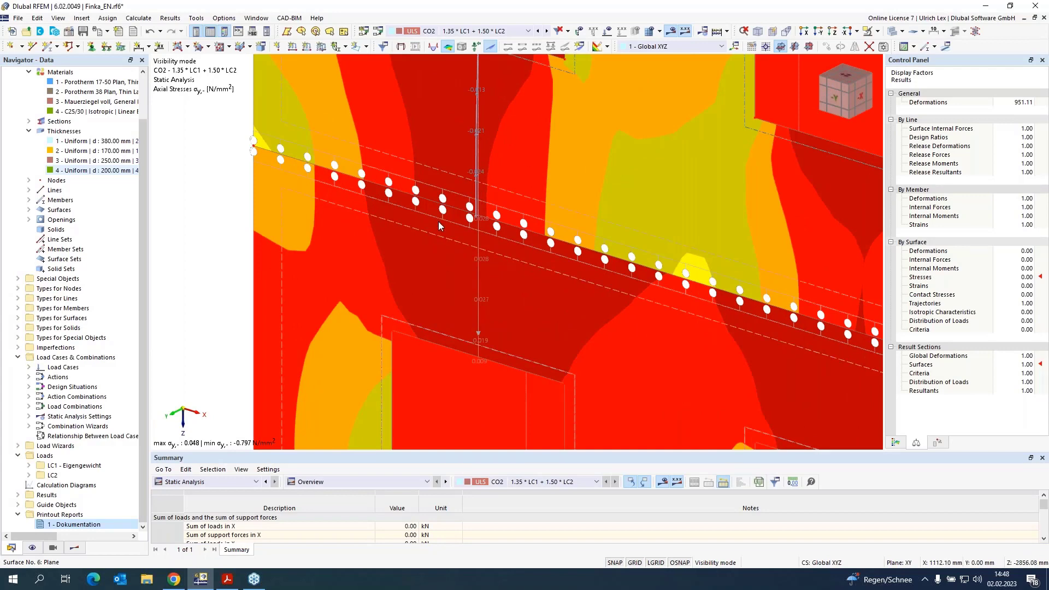
{"action": "scroll", "coordinate": [480, 216], "scroll_direction": "up", "scroll_amount": 4}
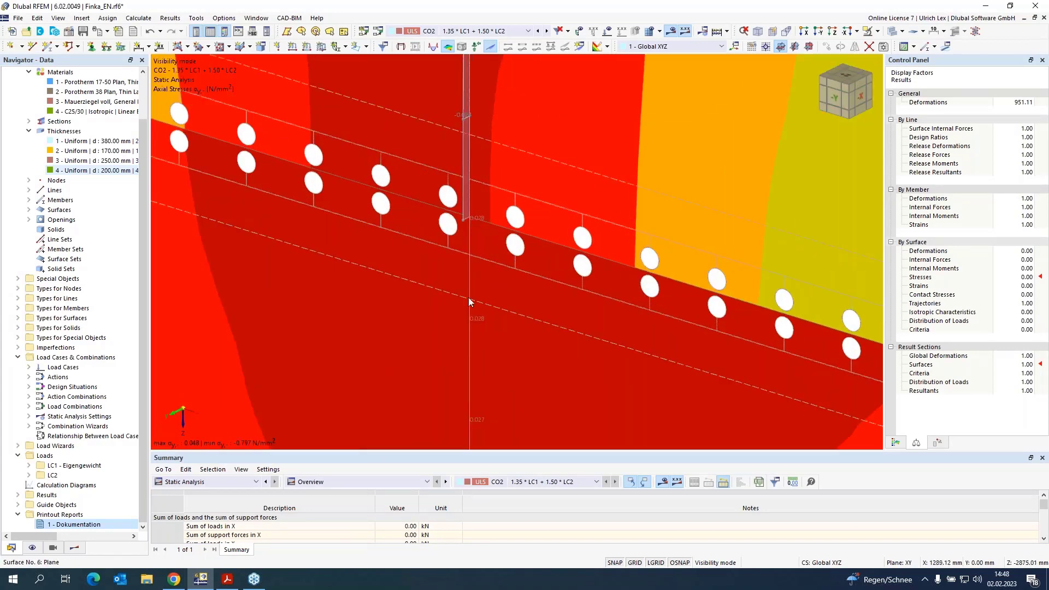
{"action": "scroll", "coordinate": [464, 360], "scroll_direction": "down", "scroll_amount": 1}
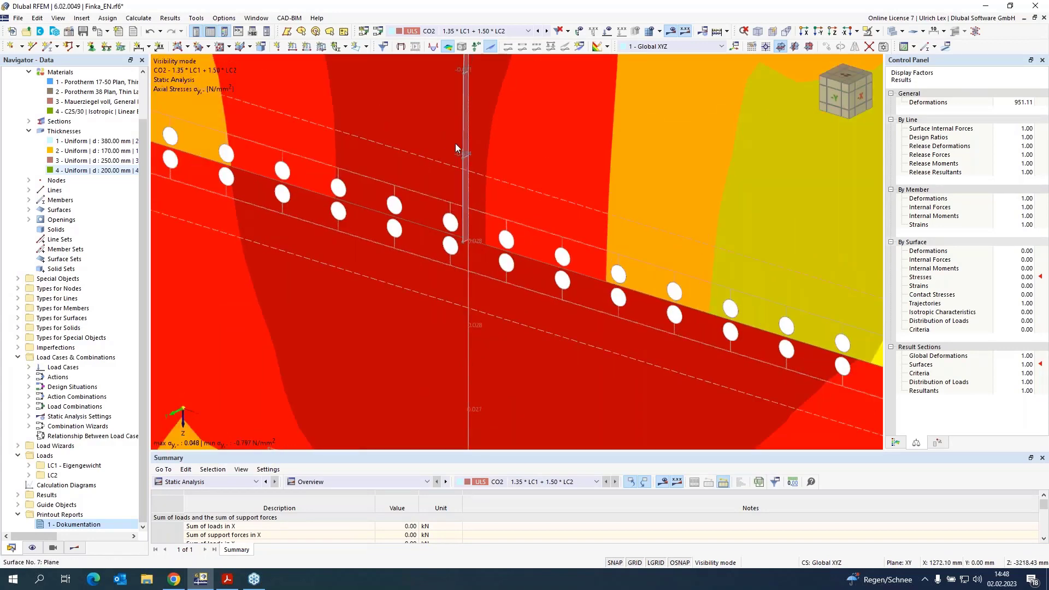
{"action": "scroll", "coordinate": [495, 93], "scroll_direction": "down", "scroll_amount": 2}
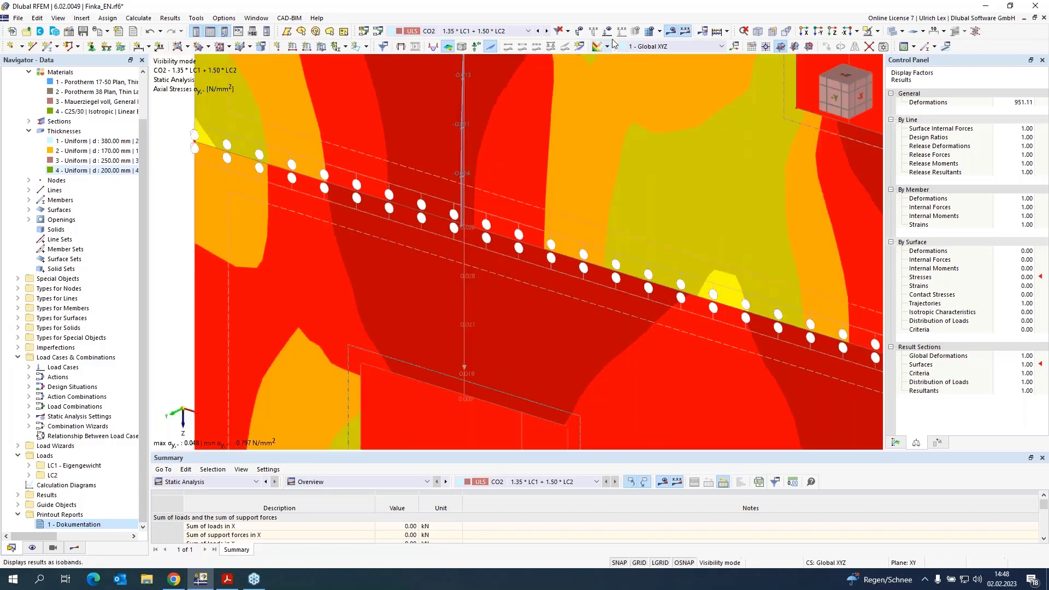
Step: Turn off the isoband display on the surfaces and inspect the result section's stress diagram around the floor joint
{"action": "left_click", "coordinate": [607, 47]}
{"action": "left_click", "coordinate": [614, 109]}
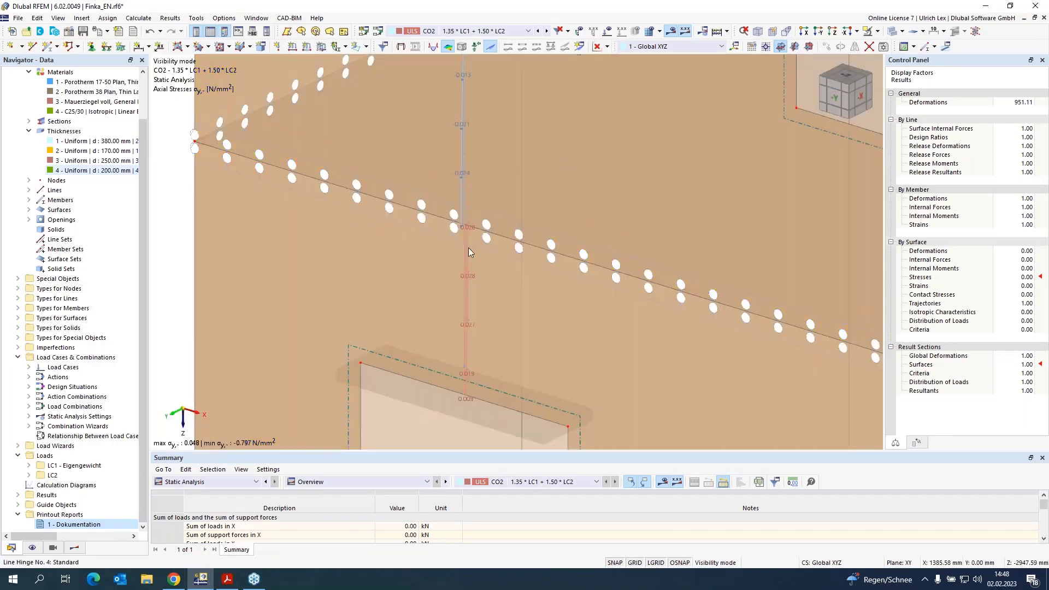
{"action": "scroll", "coordinate": [511, 240], "scroll_direction": "up", "scroll_amount": 4}
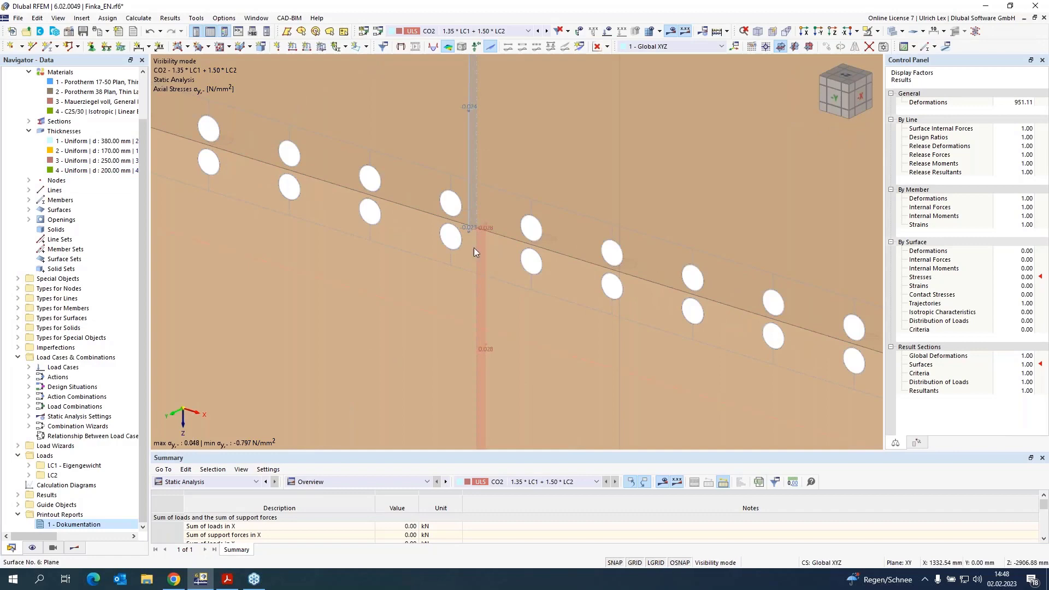
{"action": "scroll", "coordinate": [442, 285], "scroll_direction": "down", "scroll_amount": 3}
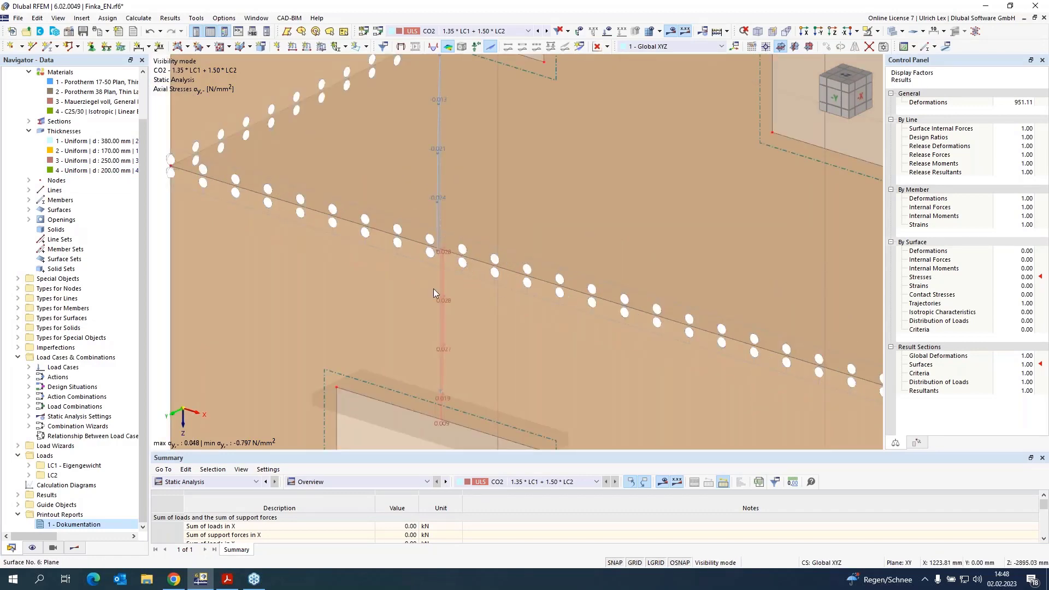
{"action": "scroll", "coordinate": [369, 296], "scroll_direction": "down", "scroll_amount": 1}
{"action": "scroll", "coordinate": [369, 297], "scroll_direction": "down", "scroll_amount": 3}
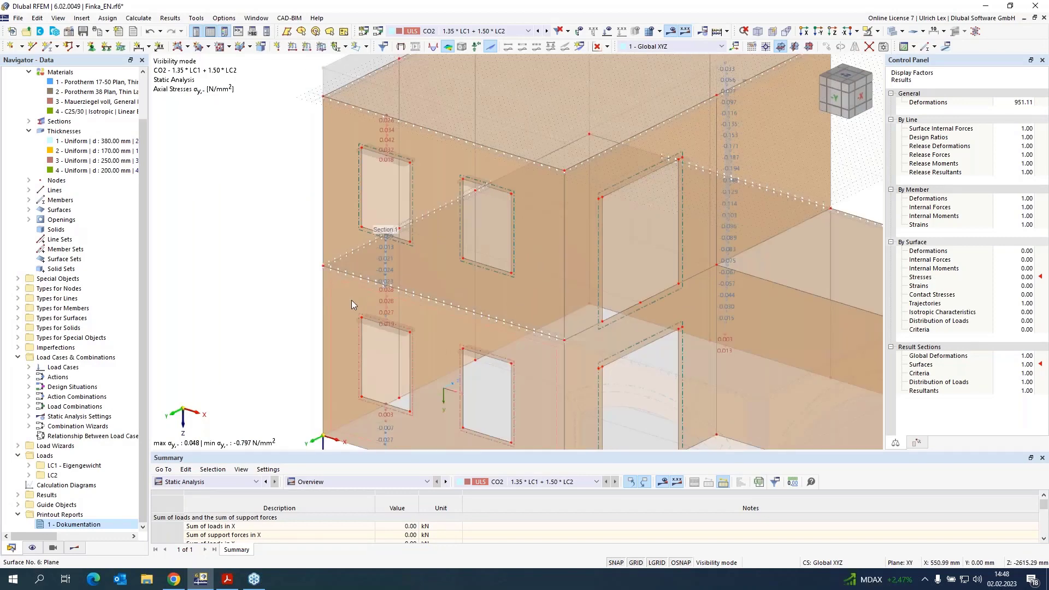
Step: Show the surfaces' basic internal force my and examine the moment diagram along the result section at the floor joint
{"action": "left_click", "coordinate": [74, 548]}
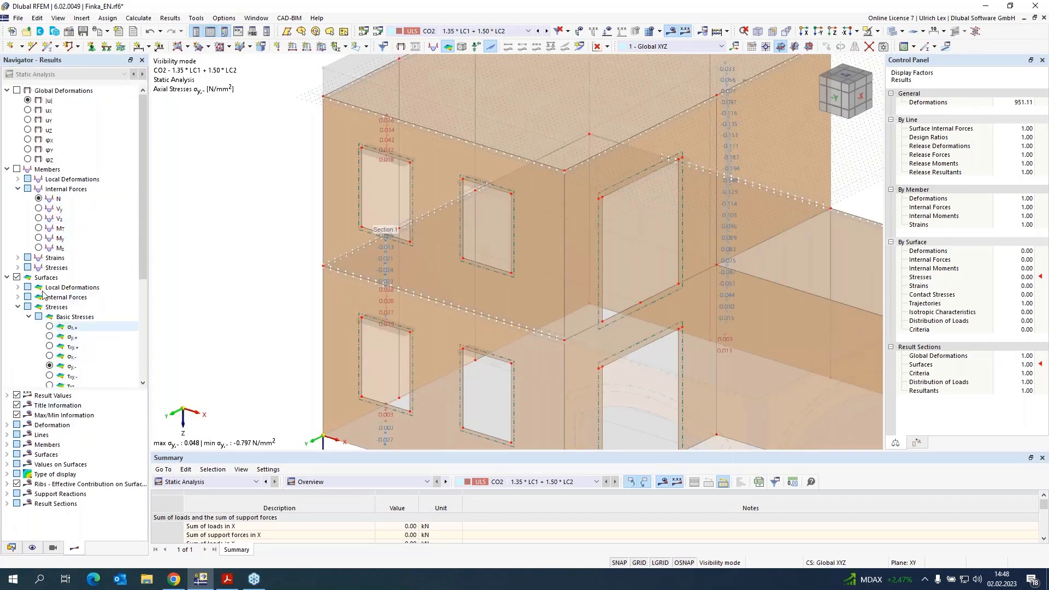
{"action": "left_click", "coordinate": [18, 307]}
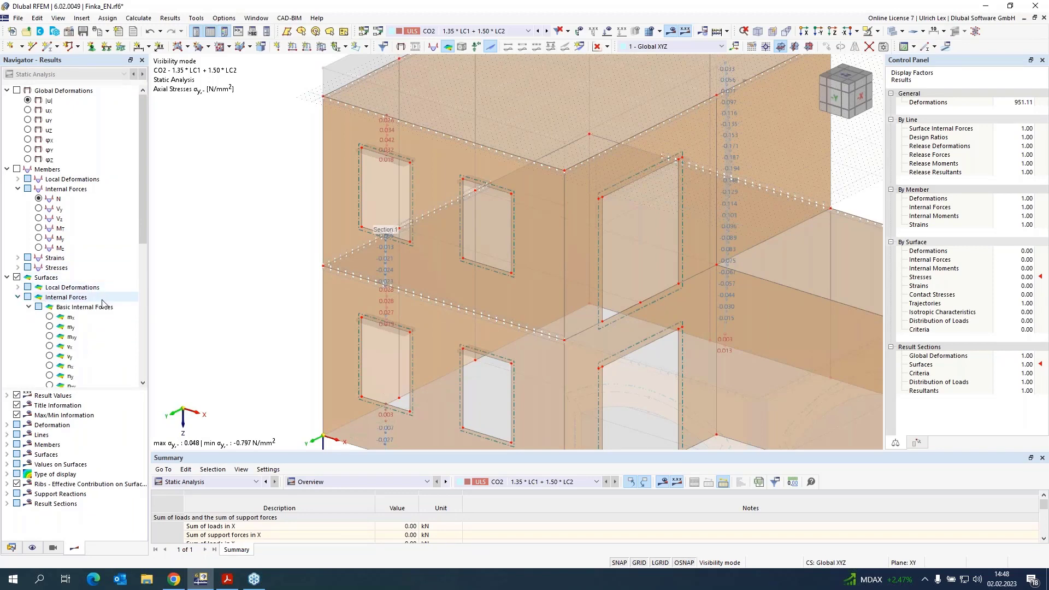
{"action": "left_click", "coordinate": [18, 297]}
{"action": "left_click", "coordinate": [50, 328]}
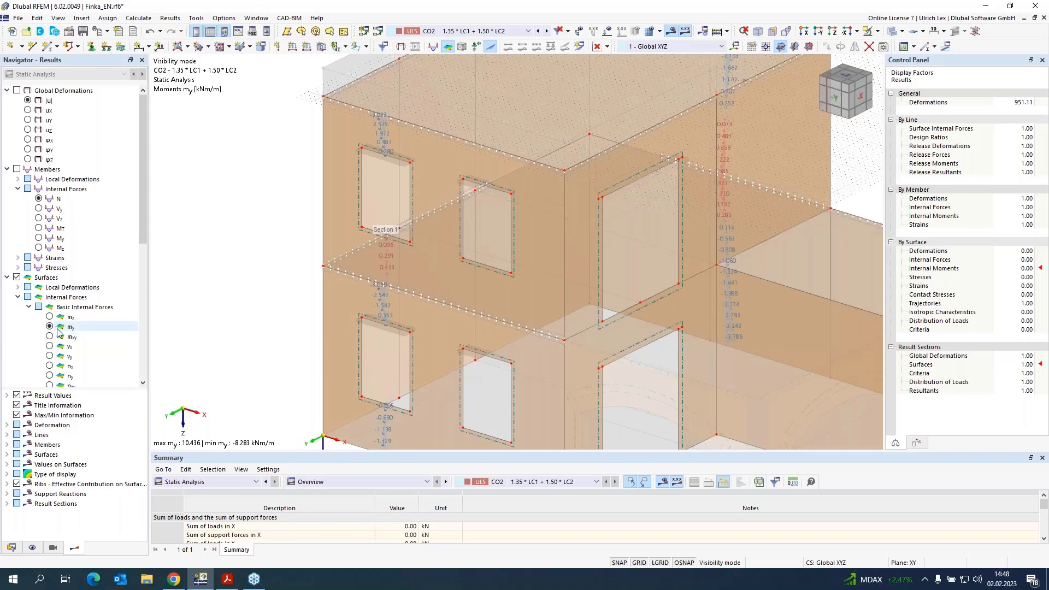
{"action": "scroll", "coordinate": [382, 293], "scroll_direction": "up", "scroll_amount": 5}
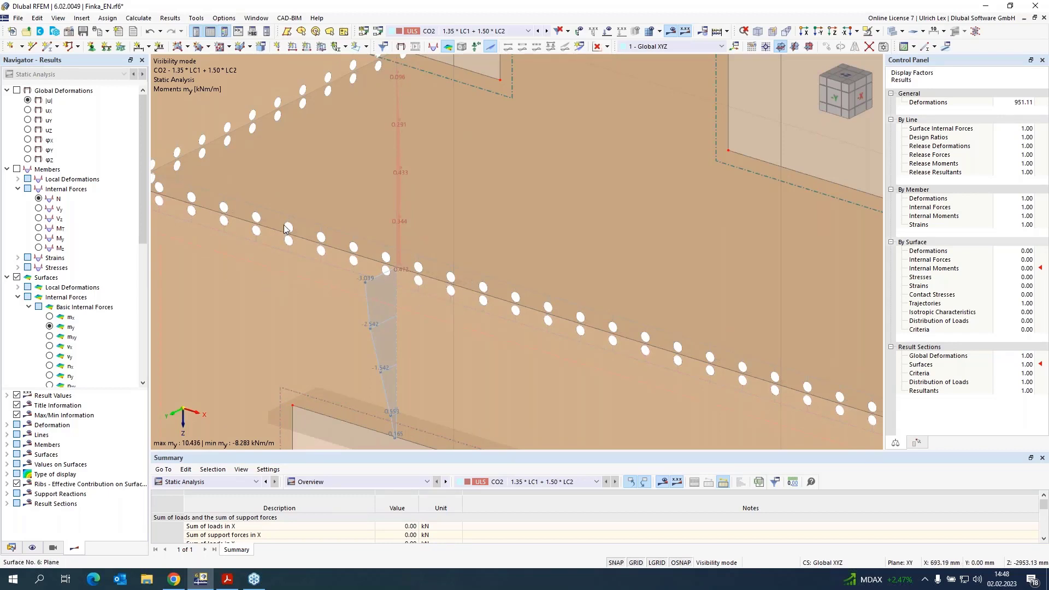
{"action": "scroll", "coordinate": [285, 228], "scroll_direction": "down", "scroll_amount": 8}
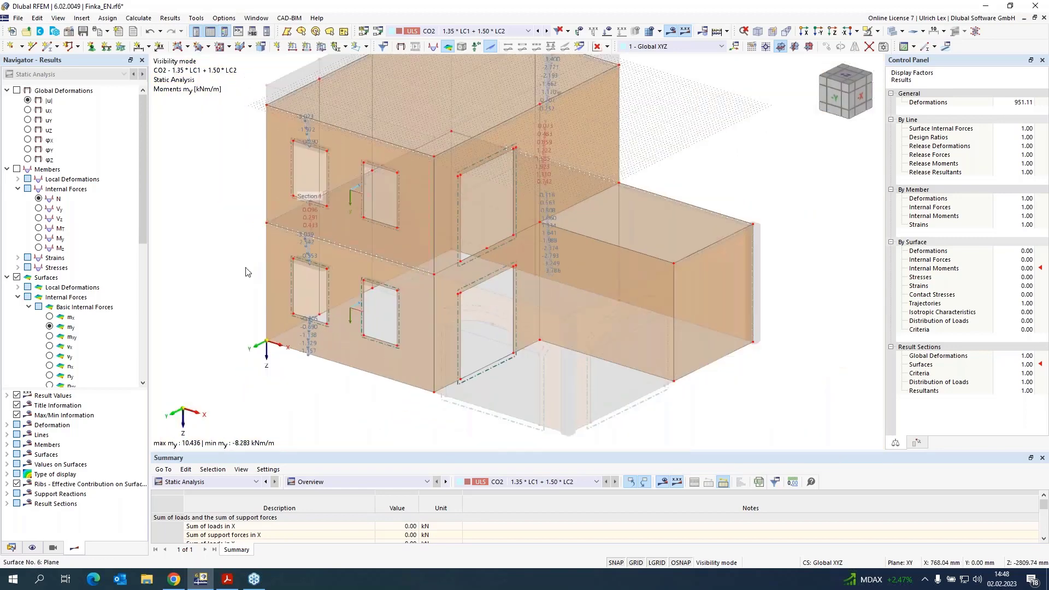
Step: Add a new member of type Result Beam to vertical line 144 in the ground-floor wall
{"action": "middle_click_drag", "start_coordinate": [214, 304], "coordinate": [408, 295], "text": "ctrl"}
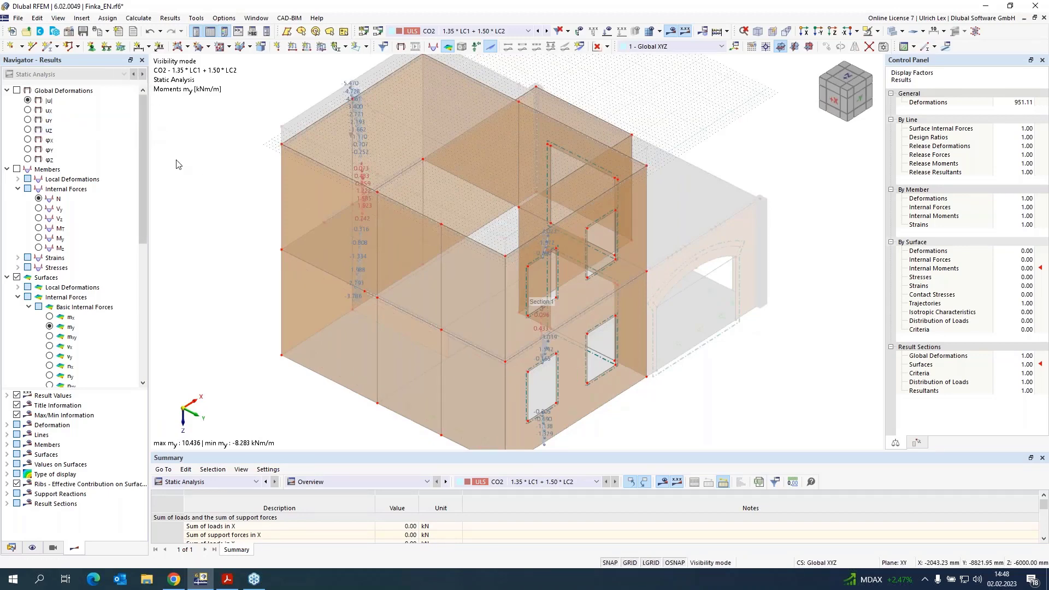
{"action": "double_click", "coordinate": [442, 393]}
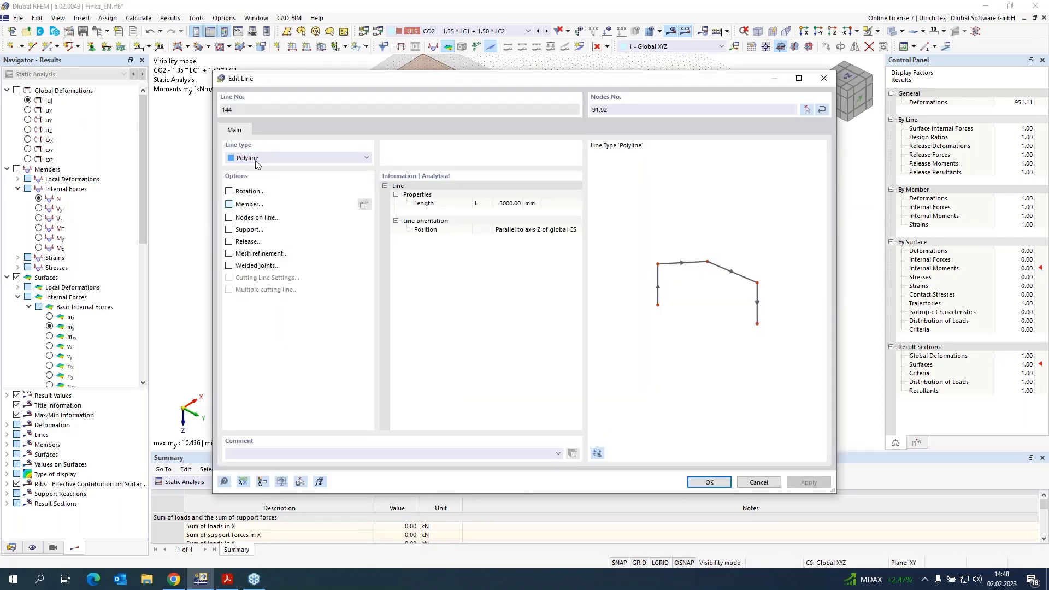
{"action": "left_click", "coordinate": [229, 204]}
{"action": "left_click", "coordinate": [255, 141]}
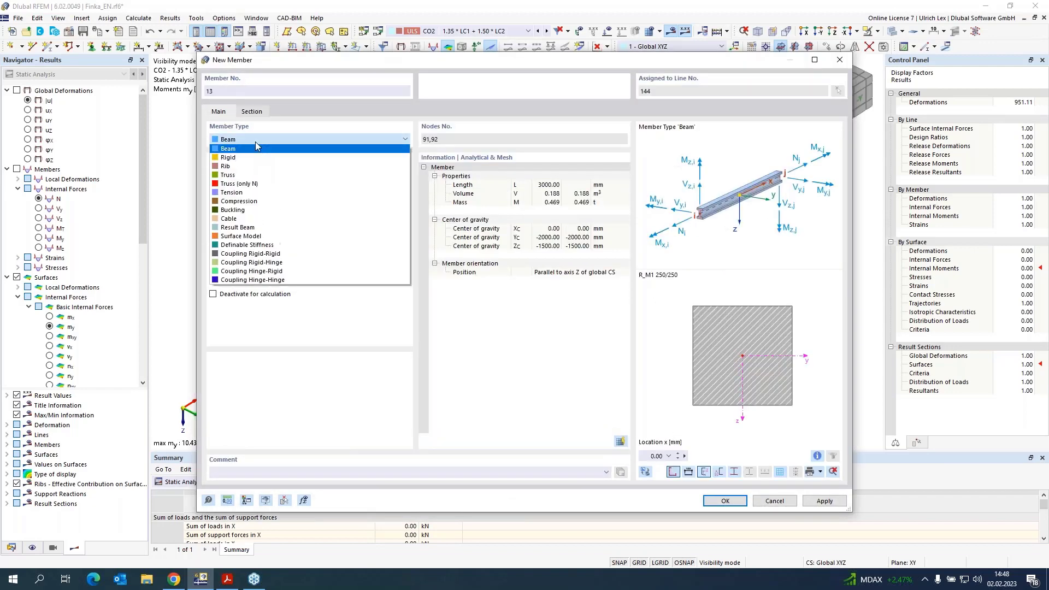
{"action": "left_click", "coordinate": [313, 227]}
Step: Set the result beam to integrate stresses and forces within a block with square base, dimension Yz 1000 mm
{"action": "left_click", "coordinate": [257, 113]}
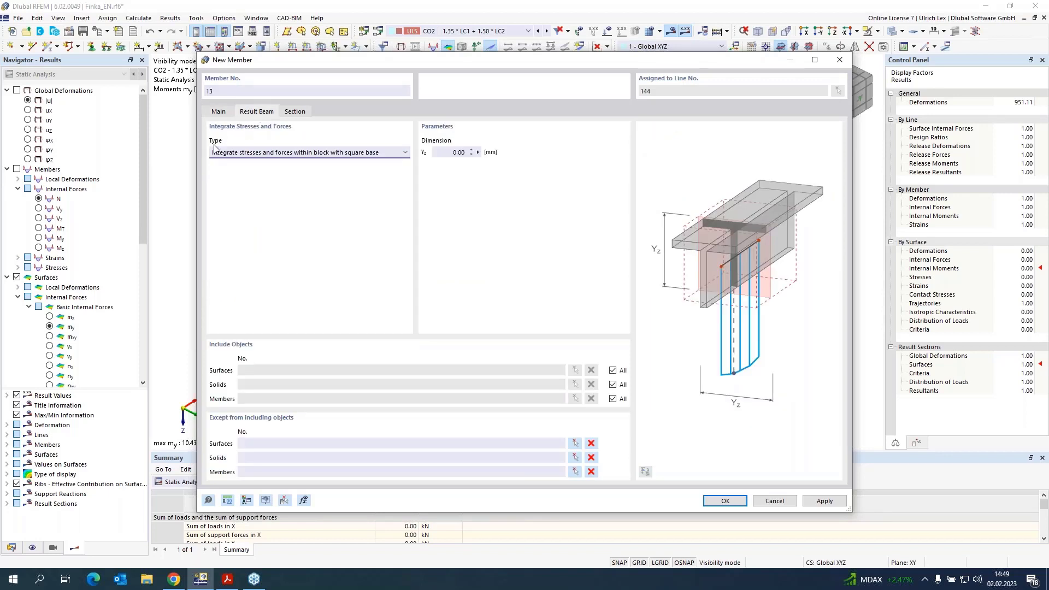
{"action": "left_click", "coordinate": [393, 153]}
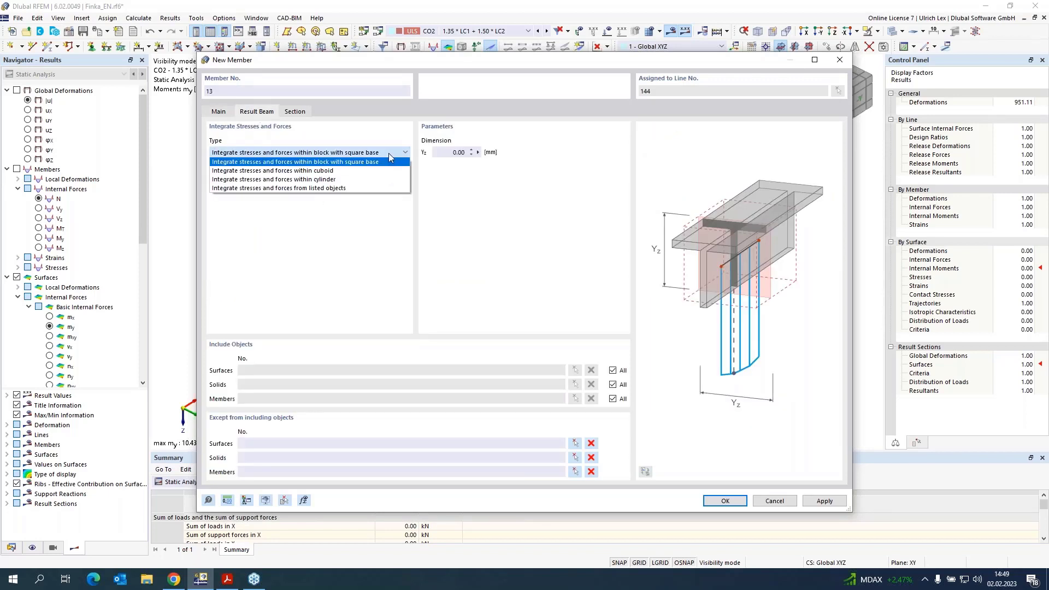
{"action": "left_click", "coordinate": [389, 153]}
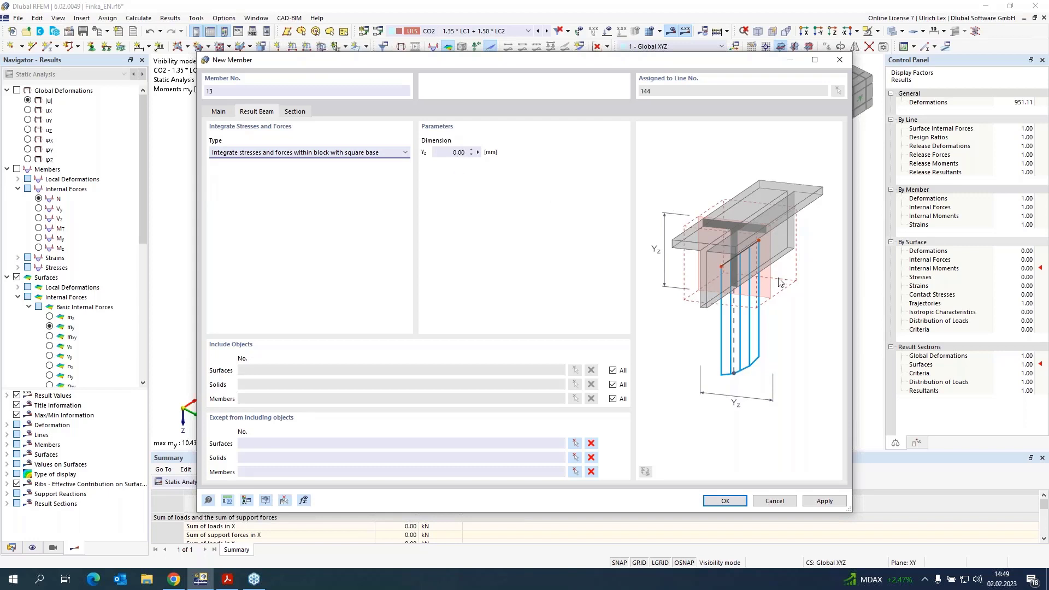
{"action": "left_click", "coordinate": [449, 154]}
Step: Restrict the result beam's included surfaces from all to only the ground-floor wall, surface 2
{"action": "left_click", "coordinate": [613, 371]}
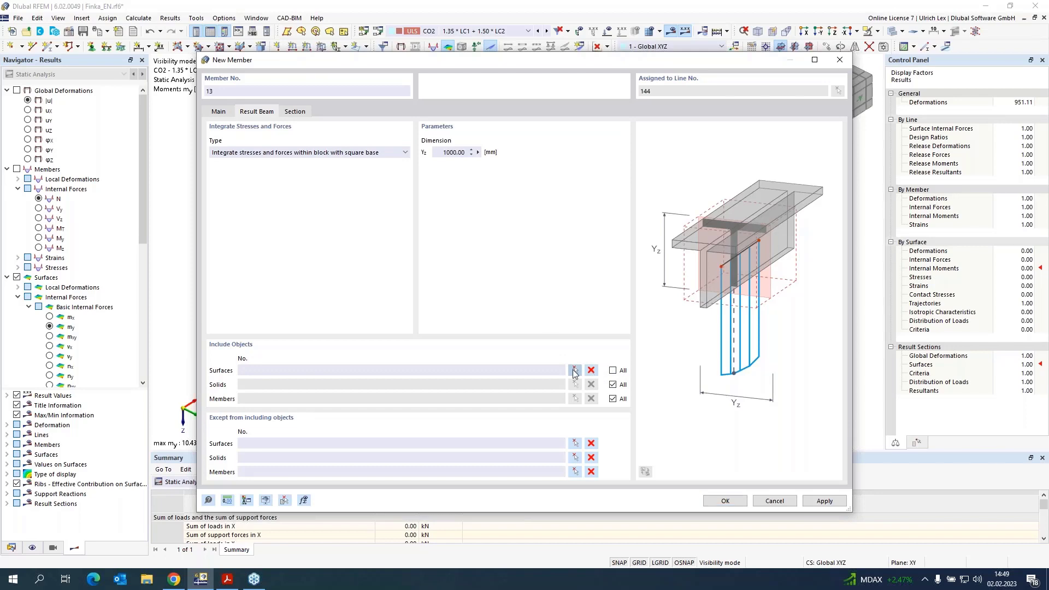
{"action": "left_click", "coordinate": [575, 371]}
{"action": "scroll", "coordinate": [480, 343], "scroll_direction": "up", "scroll_amount": 4}
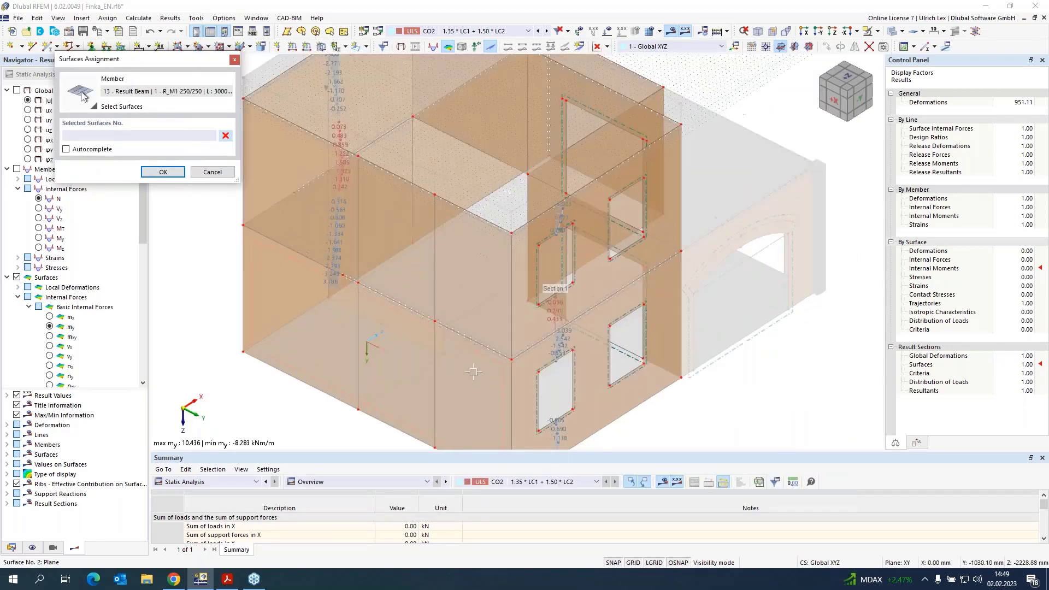
{"action": "left_click", "coordinate": [480, 343]}
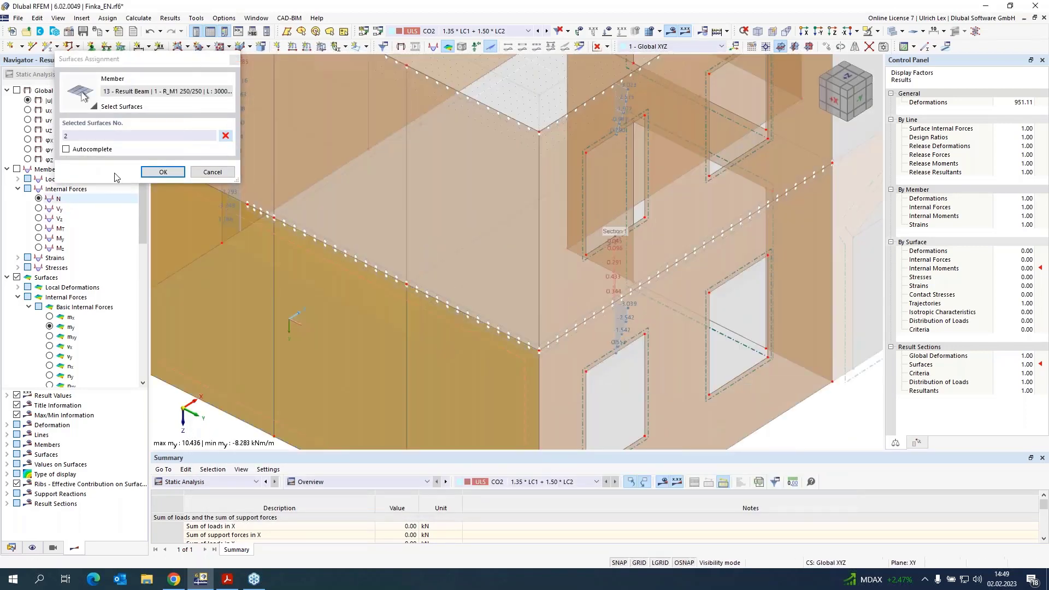
{"action": "left_click", "coordinate": [154, 172]}
Step: Assign a new massive rectangular section, 50 × 50 mm in C25/30, to the ground-floor result beam and save the model
{"action": "left_click", "coordinate": [301, 113]}
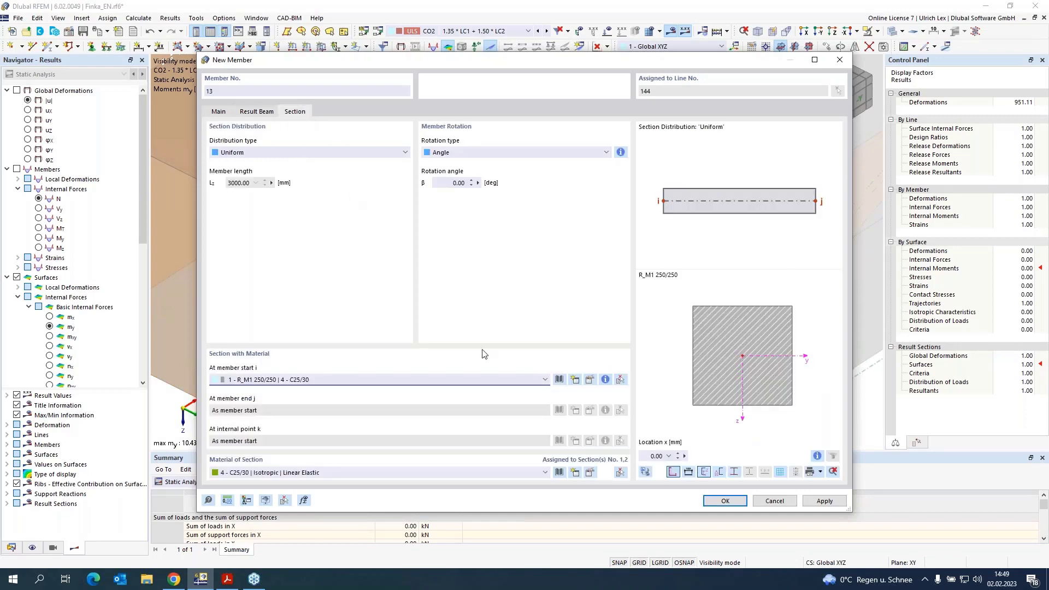
{"action": "left_click", "coordinate": [577, 381]}
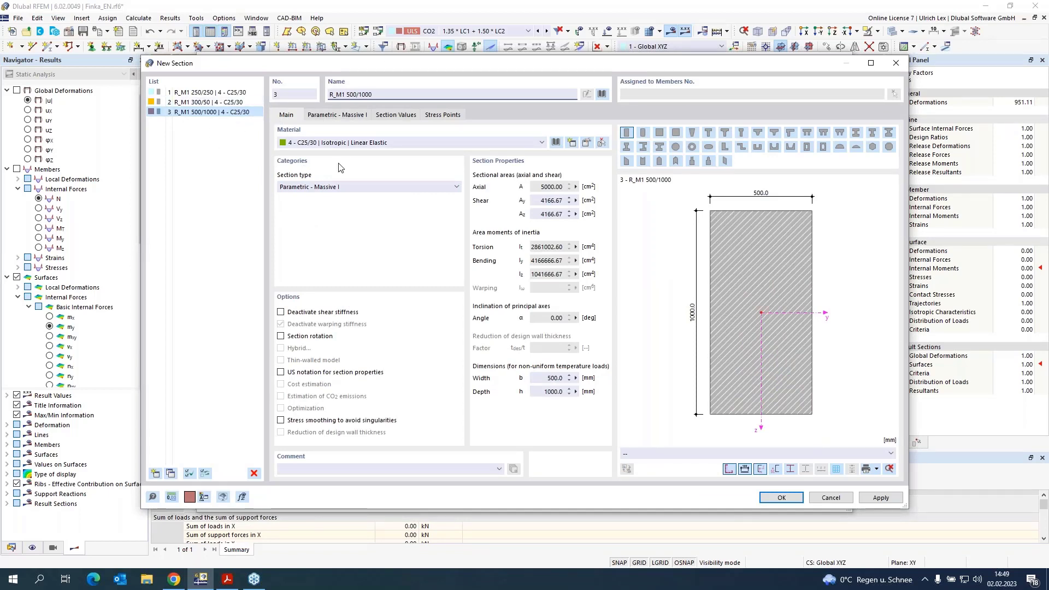
{"action": "left_click", "coordinate": [352, 116]}
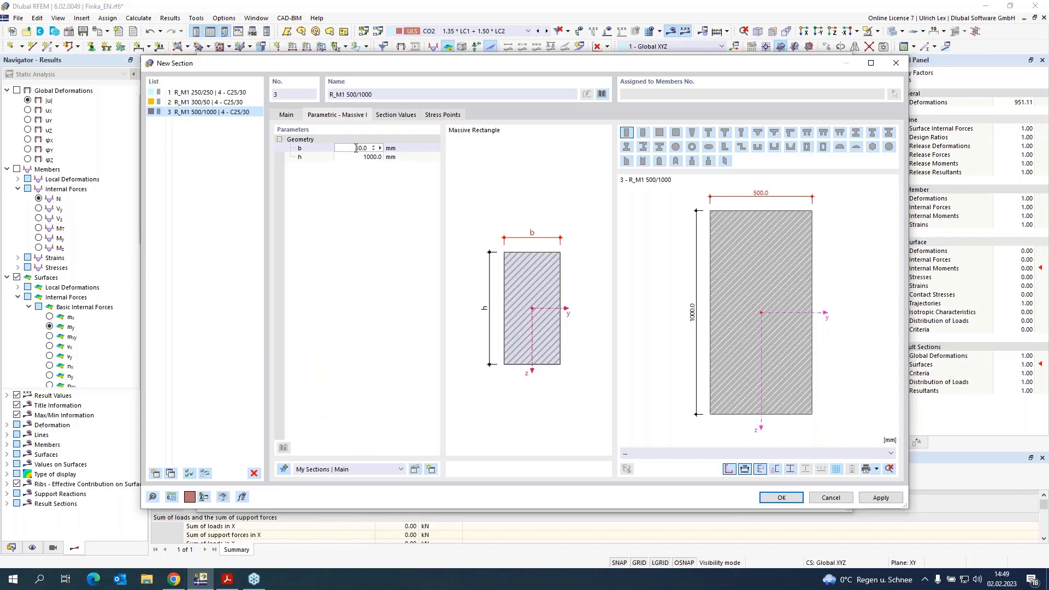
{"action": "key", "text": "Tab"}
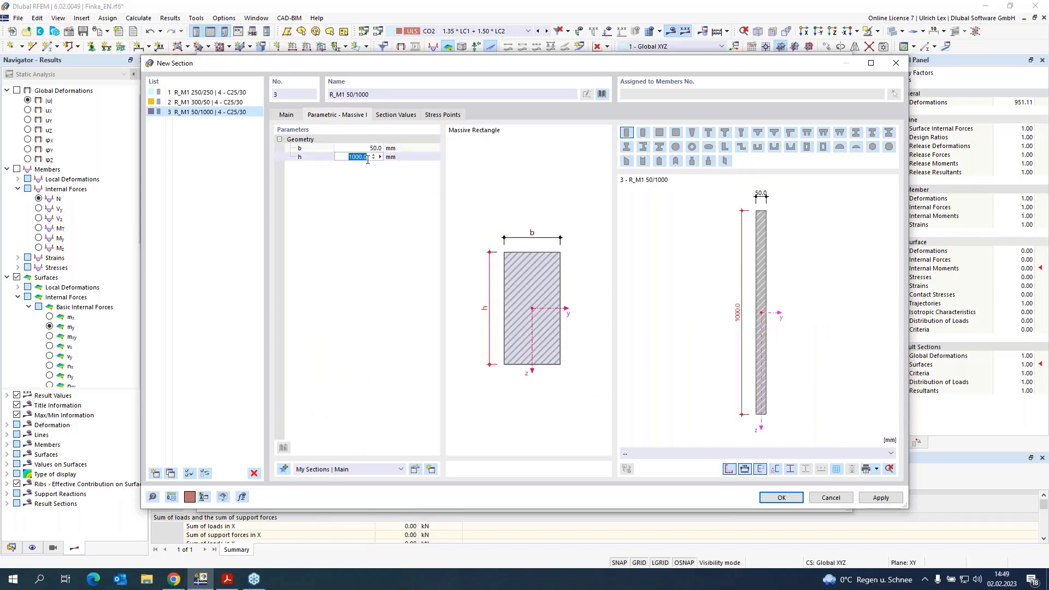
{"action": "type", "text": "50"}
{"action": "key", "text": "Return"}
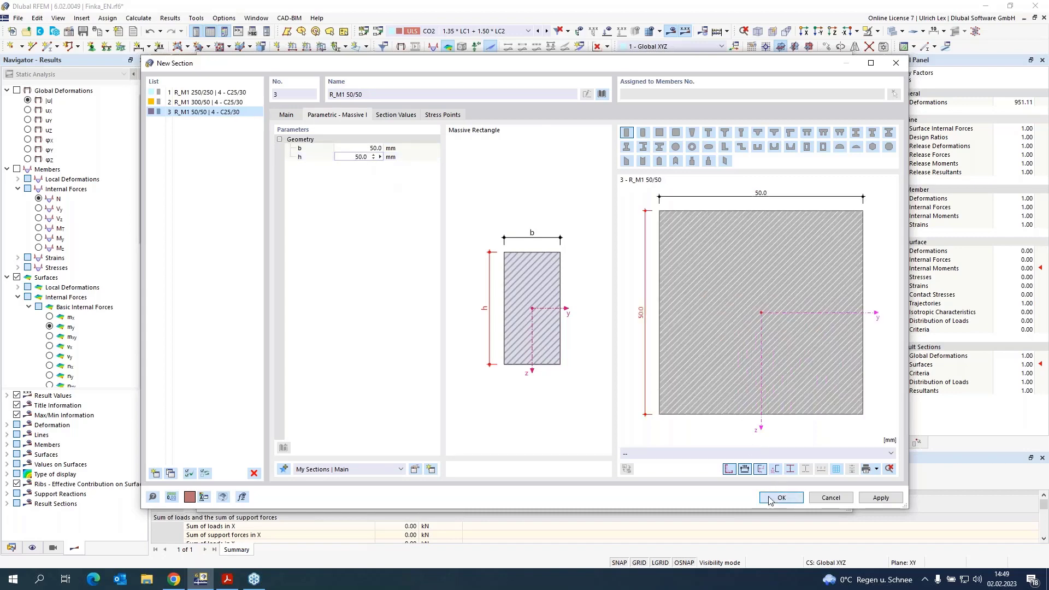
{"action": "left_click", "coordinate": [782, 498]}
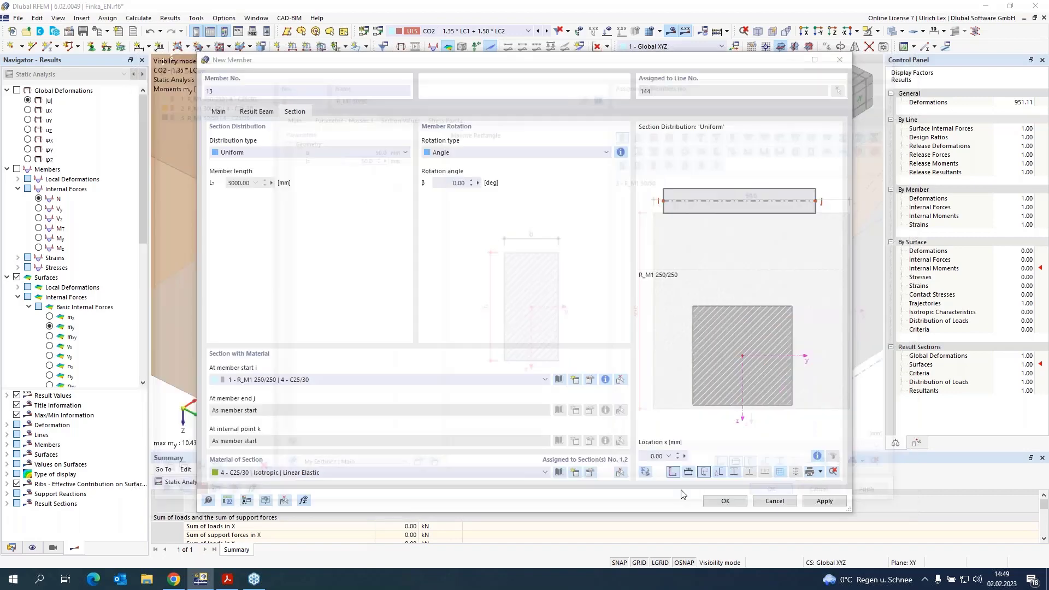
{"action": "left_click", "coordinate": [736, 505]}
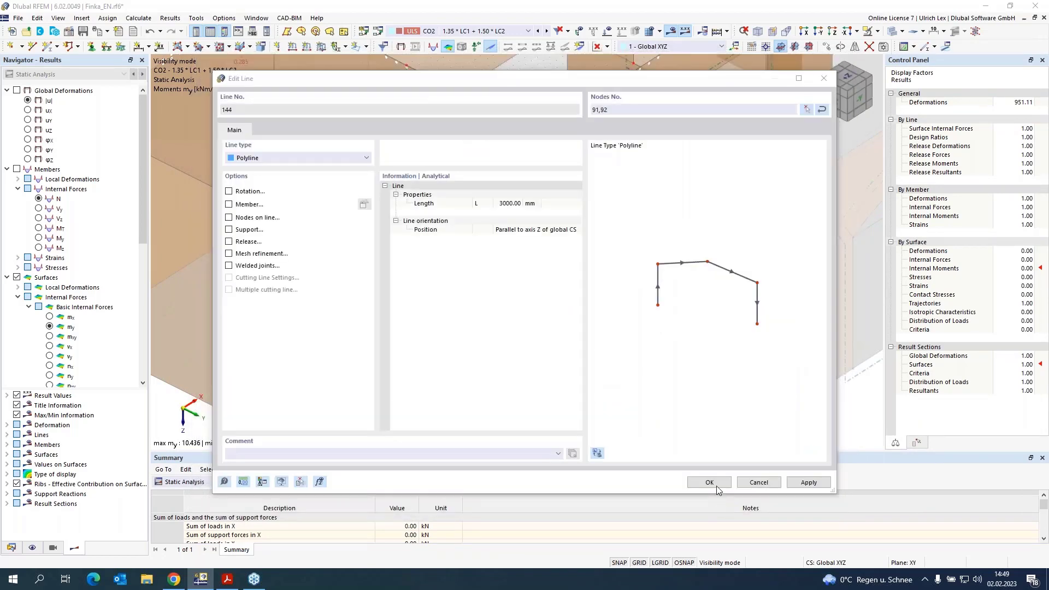
{"action": "key", "text": "Return"}
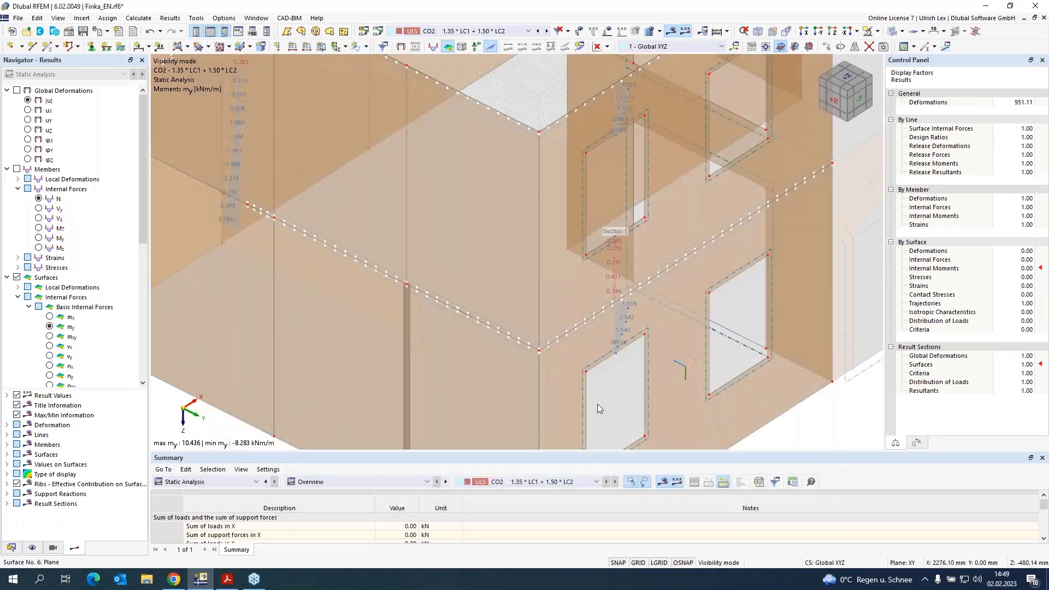
{"action": "key", "text": "ctrl+s"}
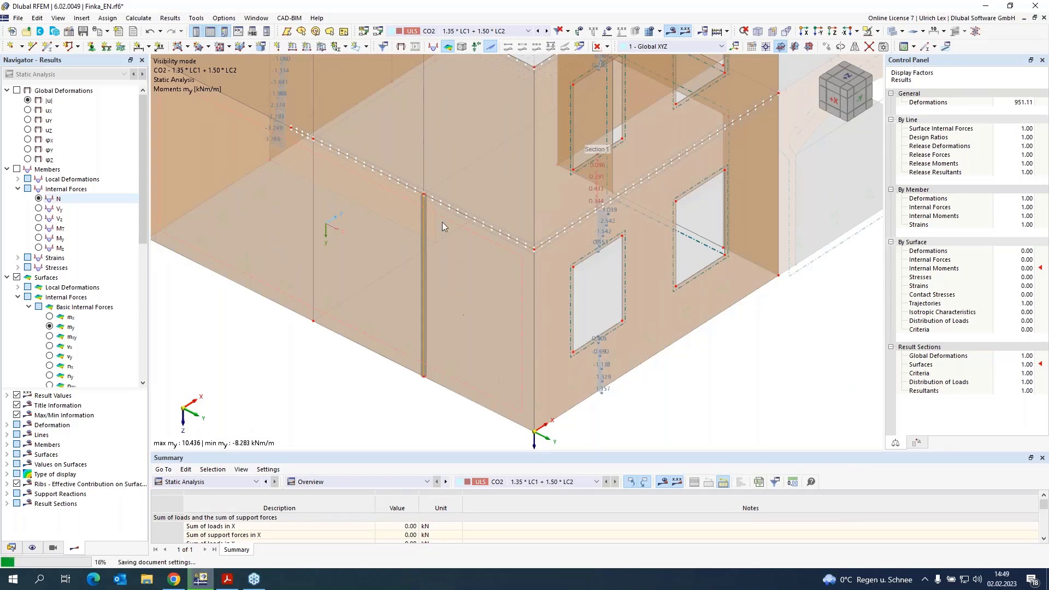
Step: Display the members' internal forces and switch the result beam diagram to the moment My
{"action": "left_click", "coordinate": [17, 169]}
{"action": "left_click", "coordinate": [9, 170]}
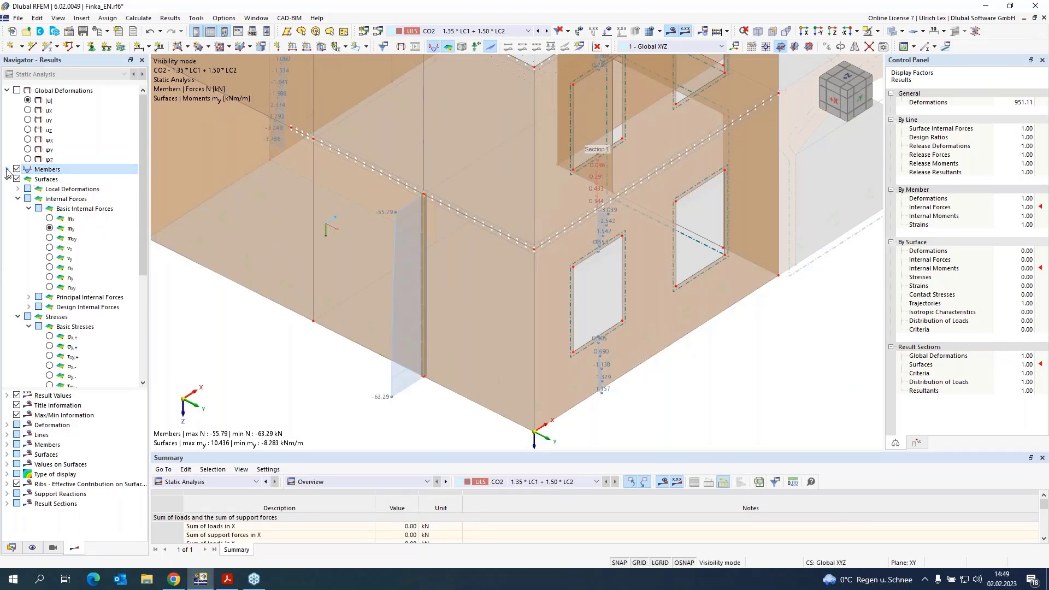
{"action": "left_click", "coordinate": [8, 170]}
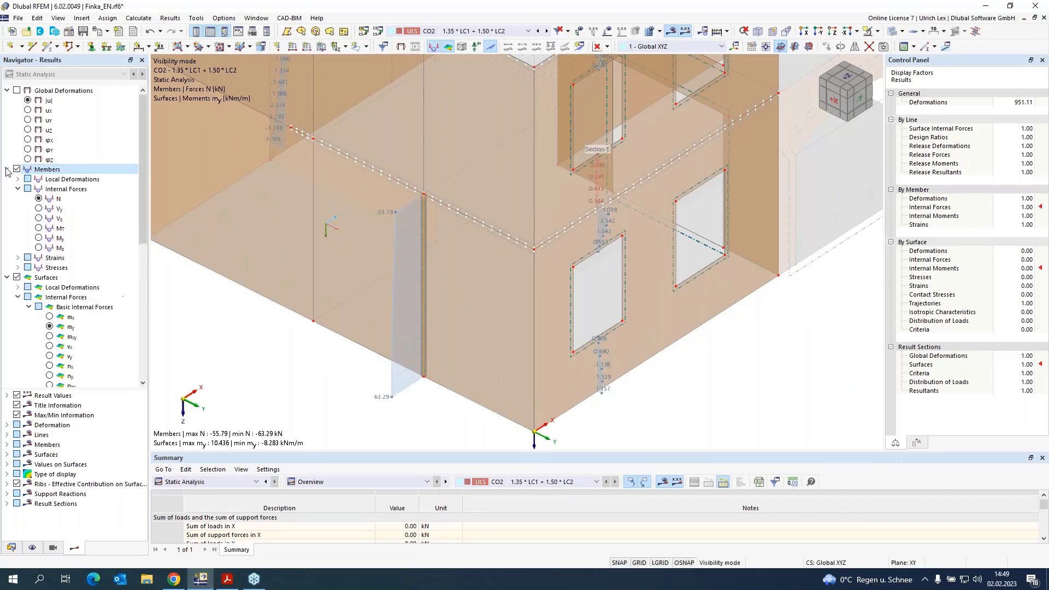
{"action": "left_click", "coordinate": [39, 238]}
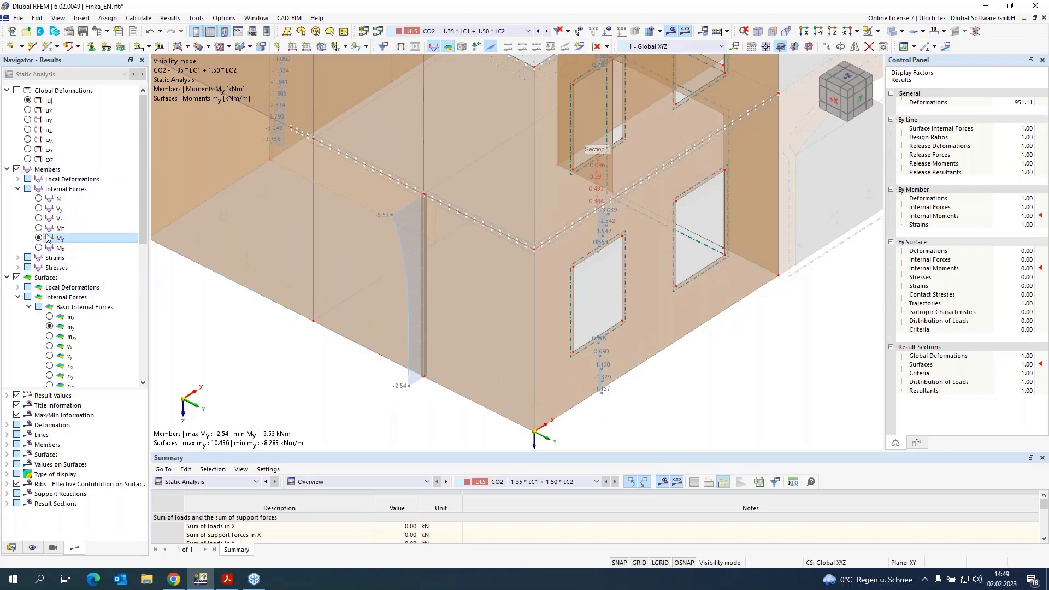
Step: Add a new member of type Result Beam to vertical line 145 in the upper-floor wall
{"action": "double_click", "coordinate": [424, 141]}
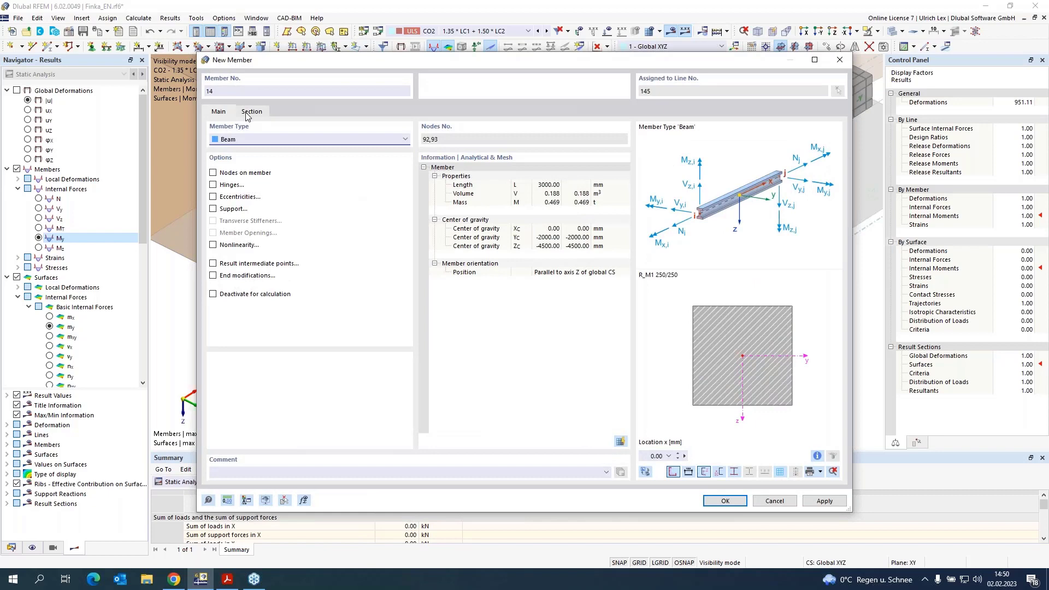
{"action": "left_click", "coordinate": [248, 112]}
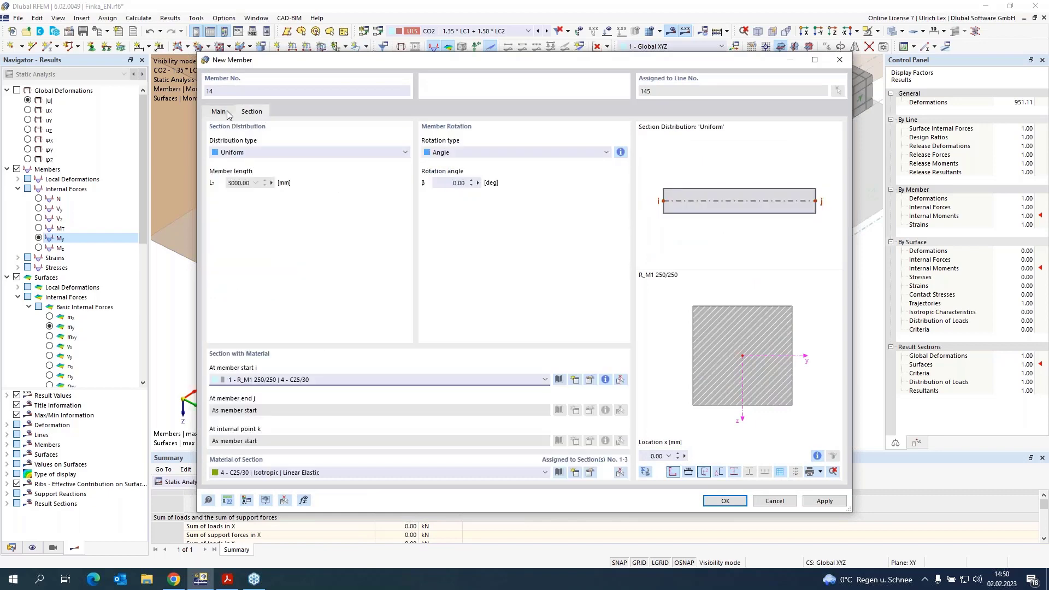
{"action": "left_click", "coordinate": [224, 112]}
{"action": "left_click", "coordinate": [248, 140]}
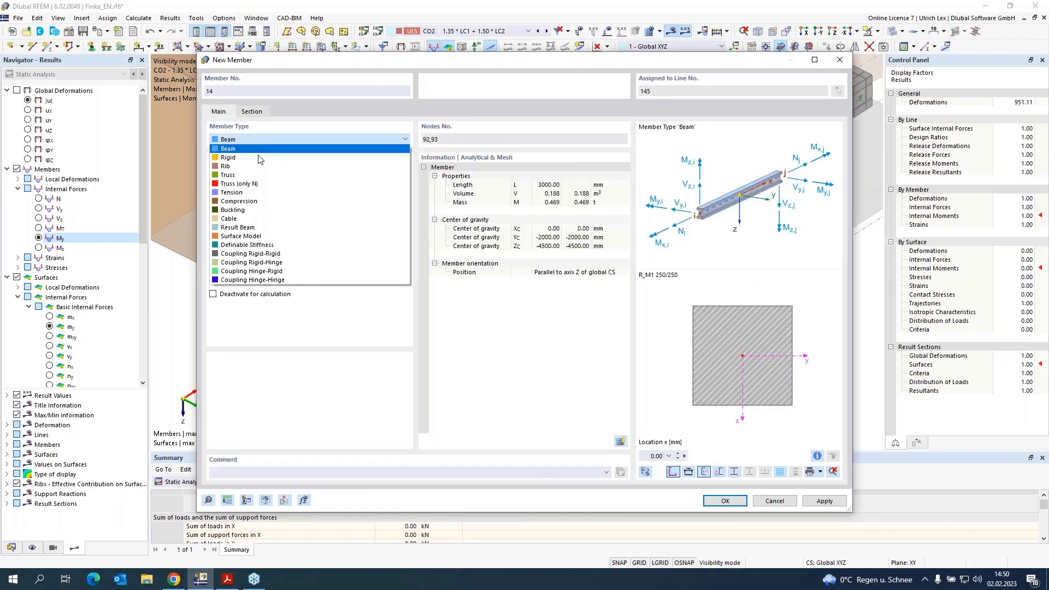
{"action": "left_click", "coordinate": [274, 228]}
{"action": "left_click", "coordinate": [257, 112]}
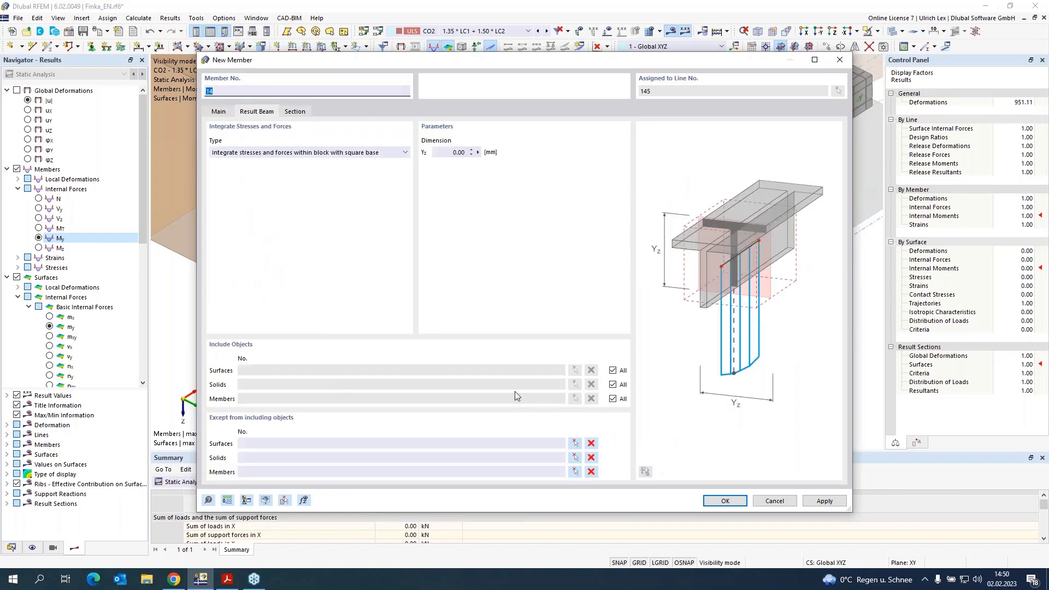
Step: Set the upper result beam's dimension Yz to 1000 mm and include only the upper-floor wall, surface 10
{"action": "left_click", "coordinate": [453, 152]}
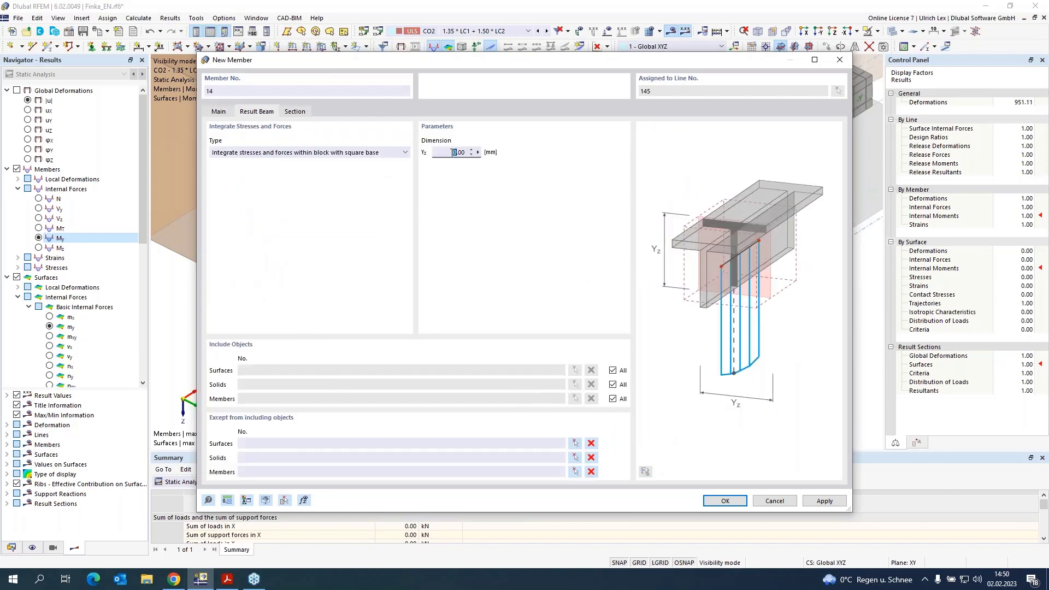
{"action": "type", "text": "1000"}
{"action": "left_click", "coordinate": [613, 370]}
{"action": "left_click", "coordinate": [575, 370]}
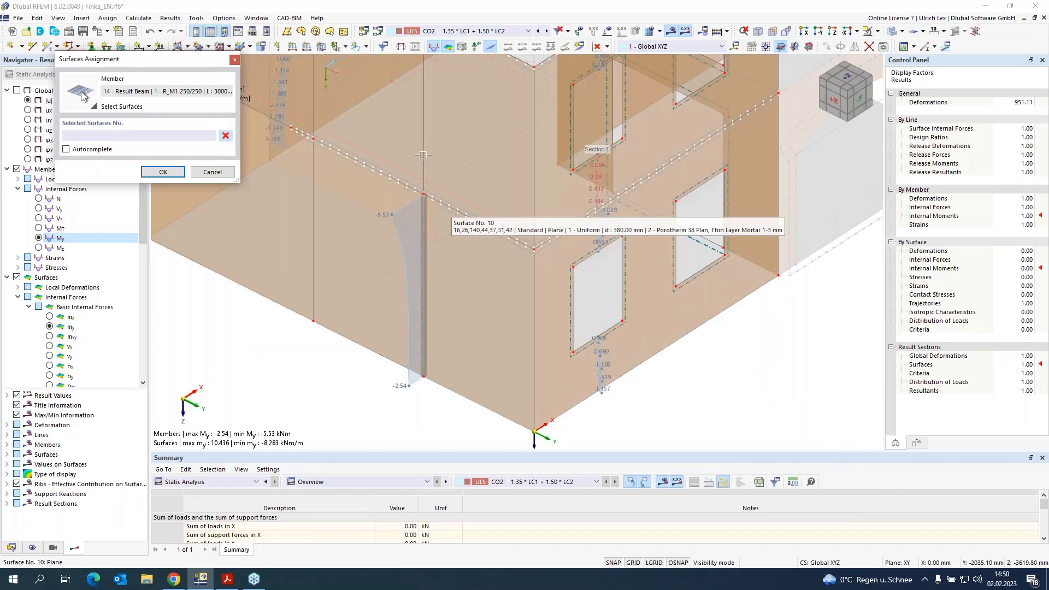
{"action": "left_click", "coordinate": [423, 155]}
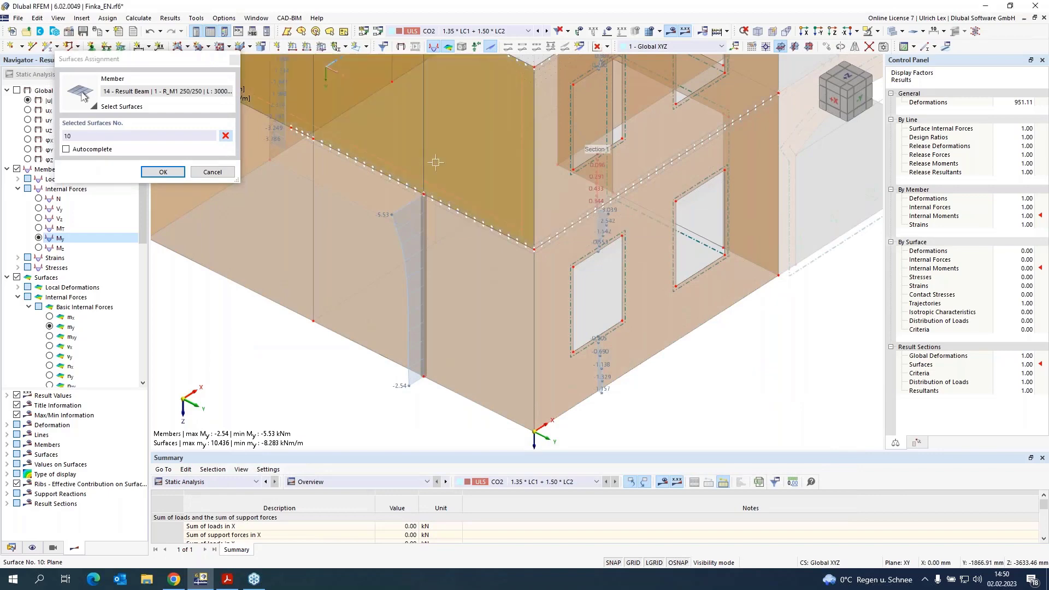
{"action": "left_click", "coordinate": [164, 172]}
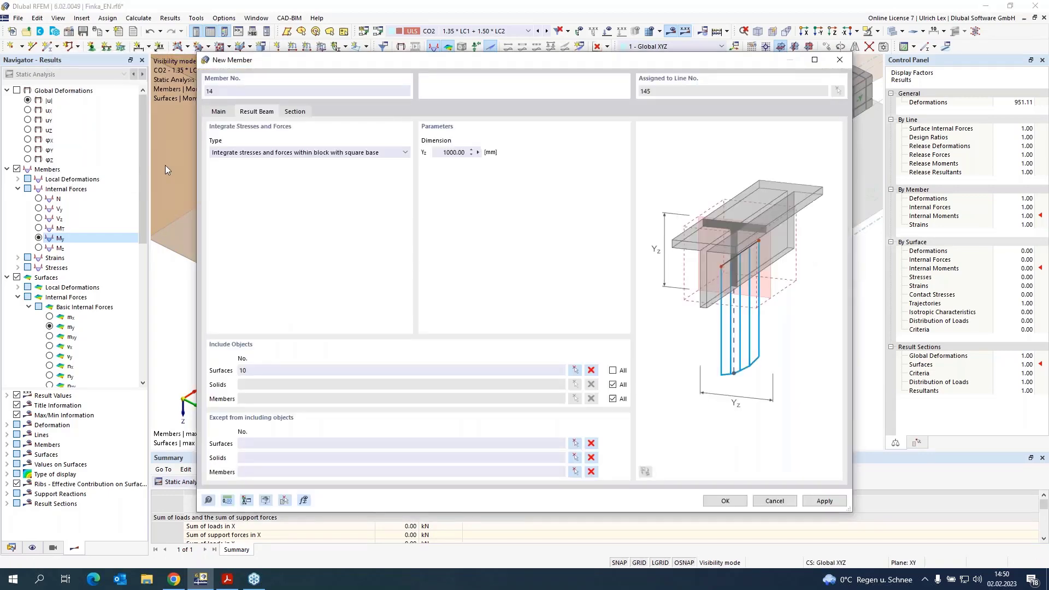
{"action": "left_click", "coordinate": [718, 503]}
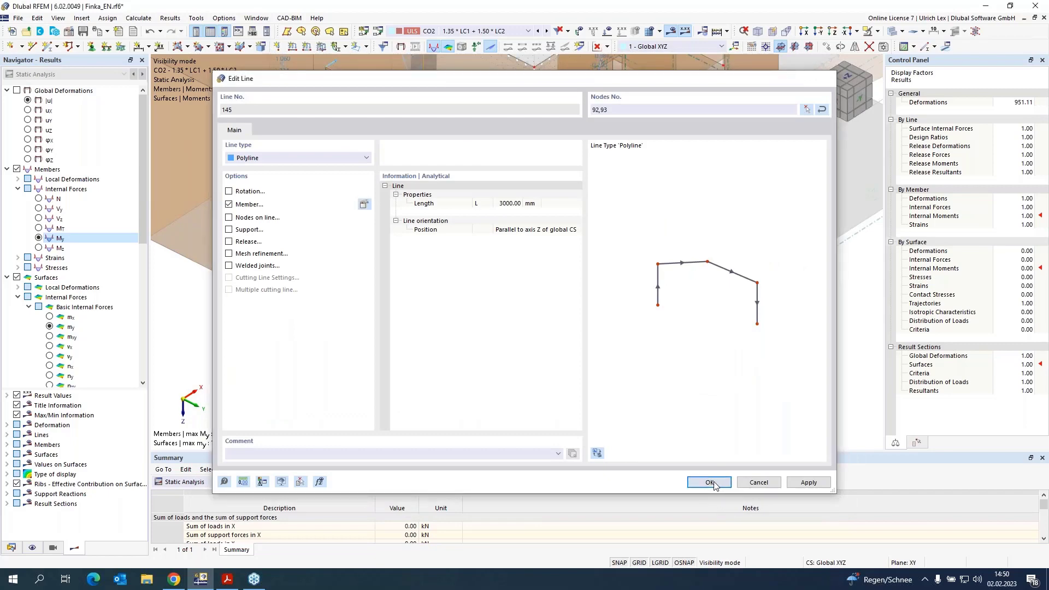
{"action": "left_click", "coordinate": [711, 485]}
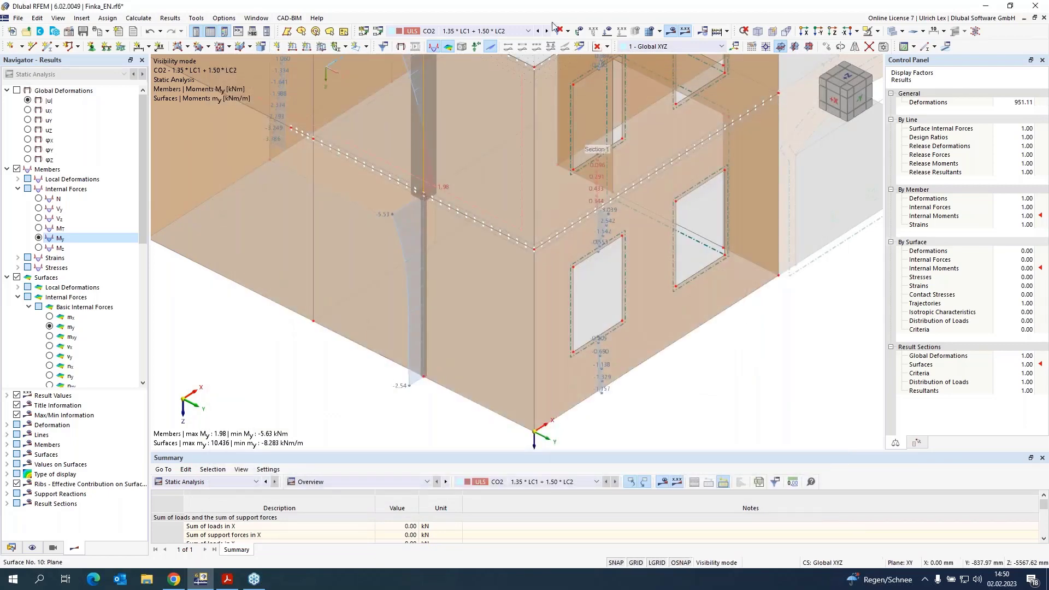
Step: Display the model as wireframe and cancel visibility mode to show all objects
{"action": "left_click", "coordinate": [893, 32]}
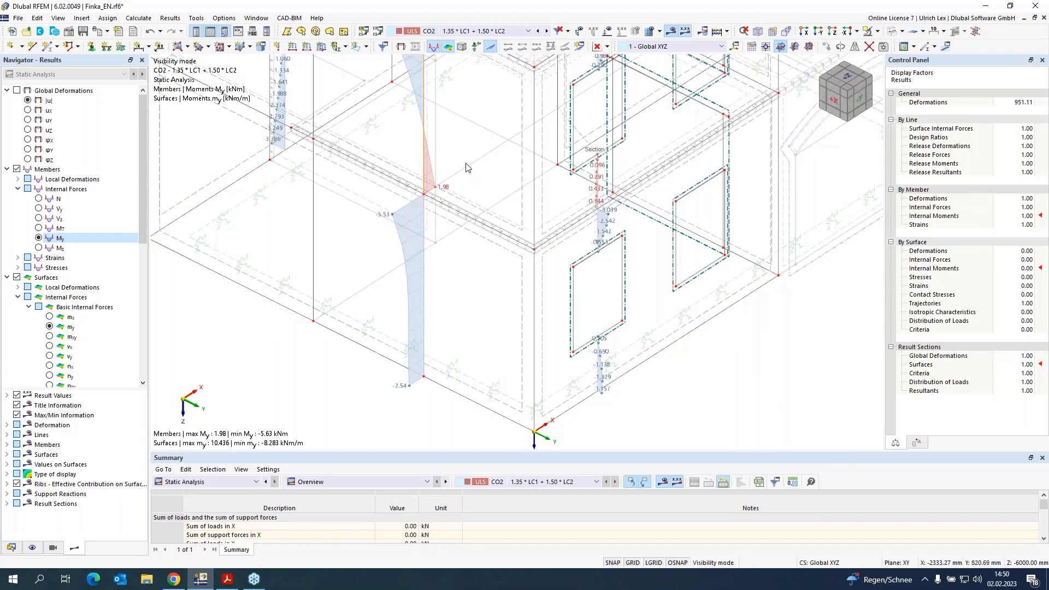
{"action": "scroll", "coordinate": [467, 171], "scroll_direction": "up", "scroll_amount": 2}
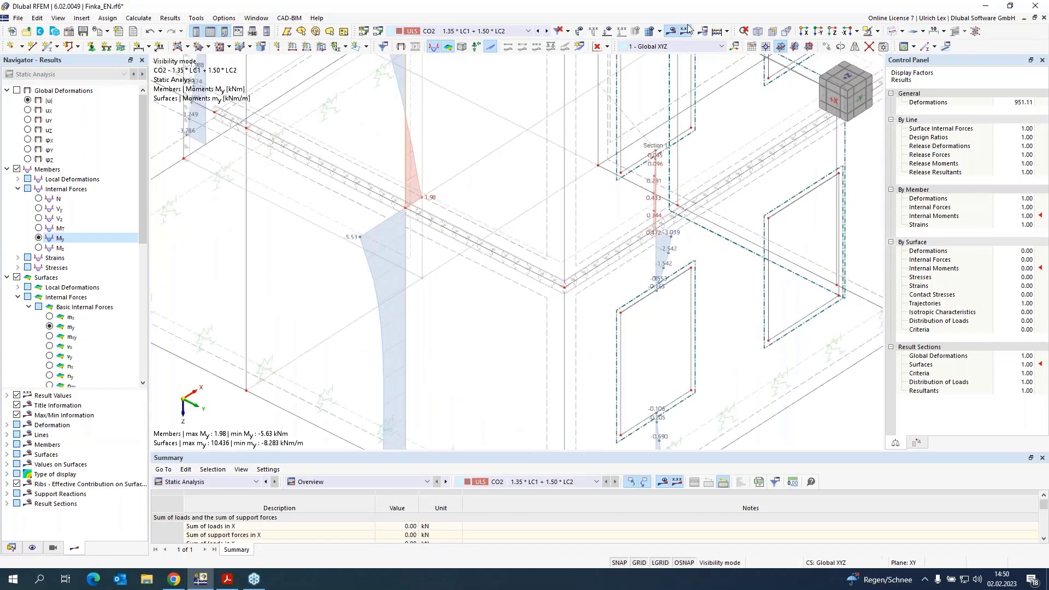
{"action": "left_click", "coordinate": [879, 32]}
{"action": "left_click", "coordinate": [902, 104]}
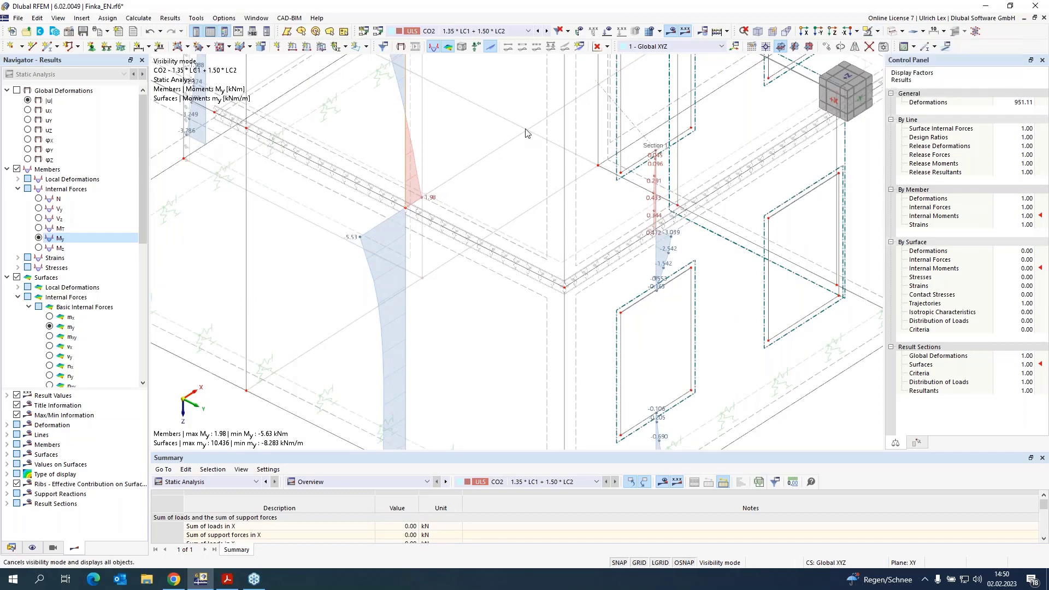
Step: Add a new member of type Result Beam to horizontal line 147 in the floor slab
{"action": "double_click", "coordinate": [448, 178]}
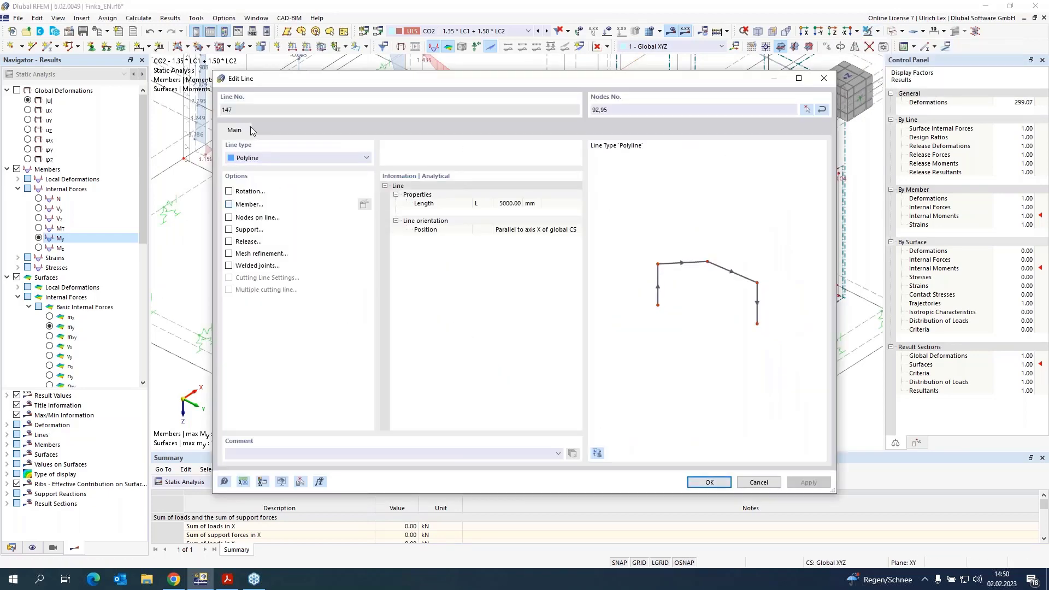
{"action": "left_click", "coordinate": [255, 204]}
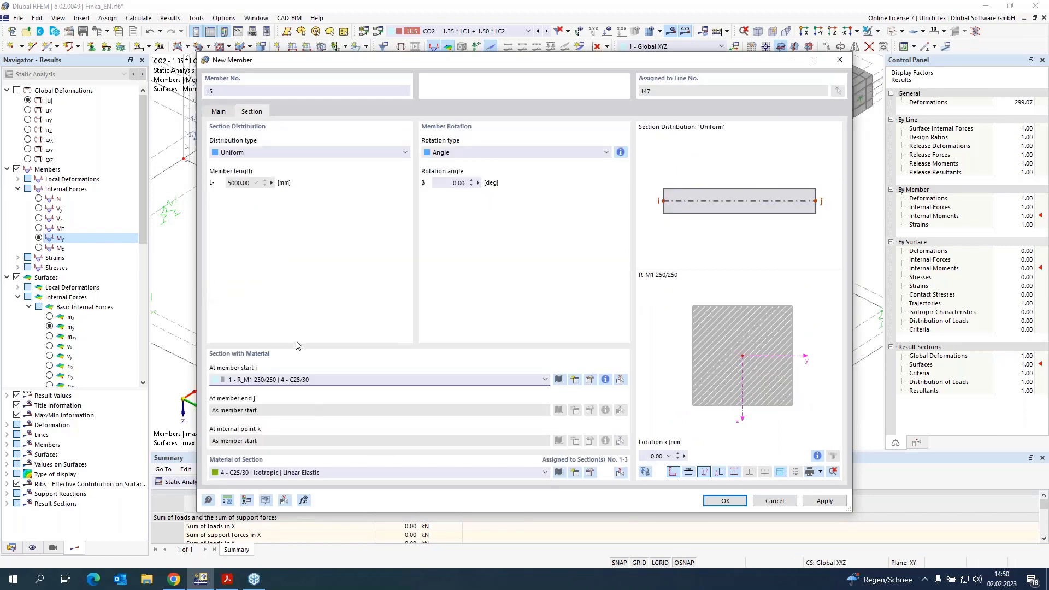
{"action": "left_click", "coordinate": [219, 111]}
{"action": "left_click", "coordinate": [245, 140]}
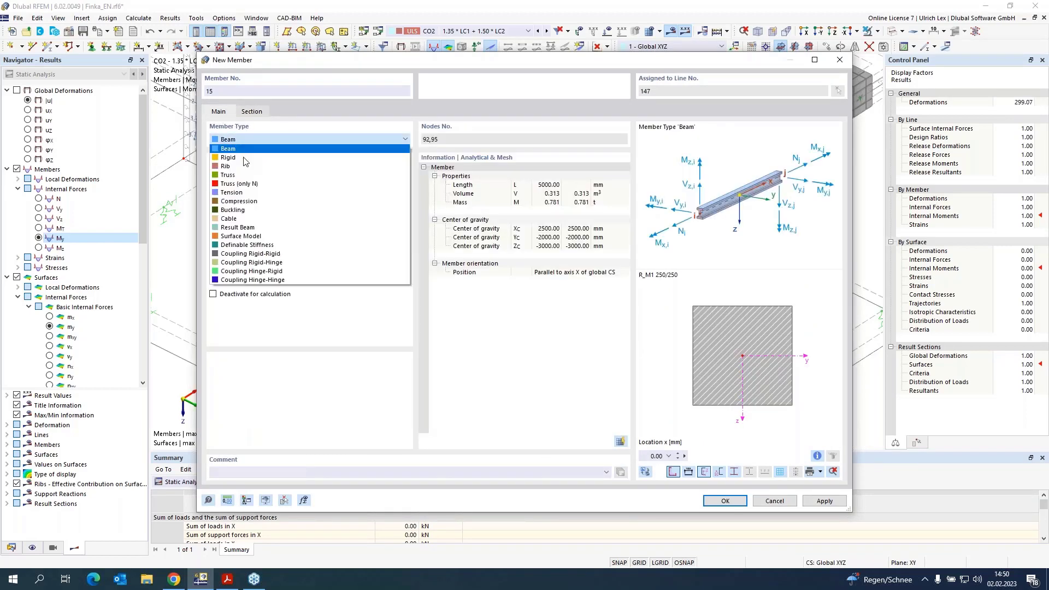
{"action": "left_click", "coordinate": [267, 229]}
{"action": "left_click", "coordinate": [257, 112]}
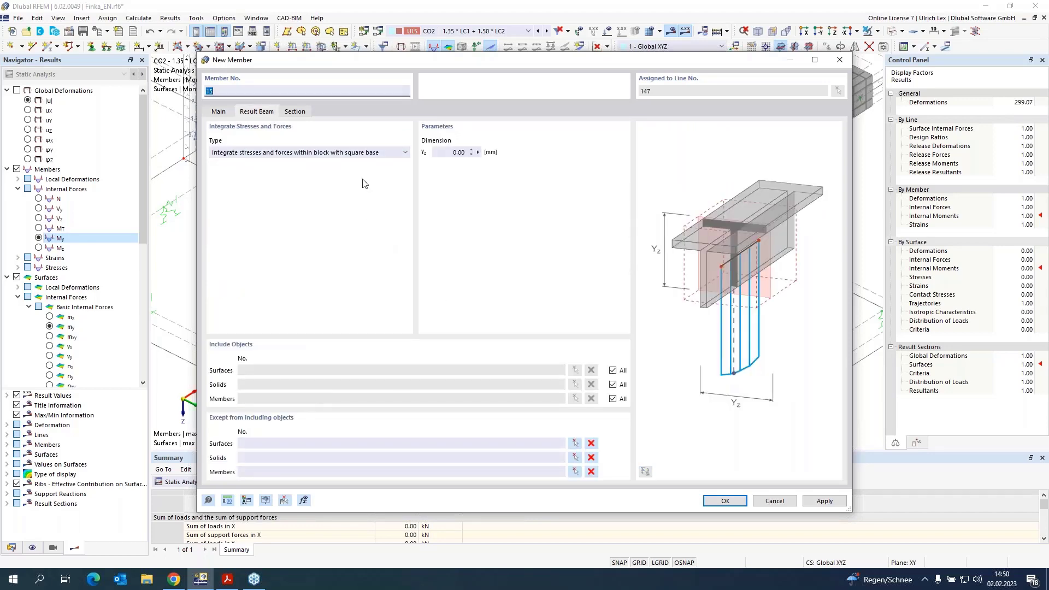
Step: Set the slab result beam's dimension Yz to 1000 mm and include only the floor slab, surface 15
{"action": "left_click", "coordinate": [453, 152]}
{"action": "left_click", "coordinate": [613, 371]}
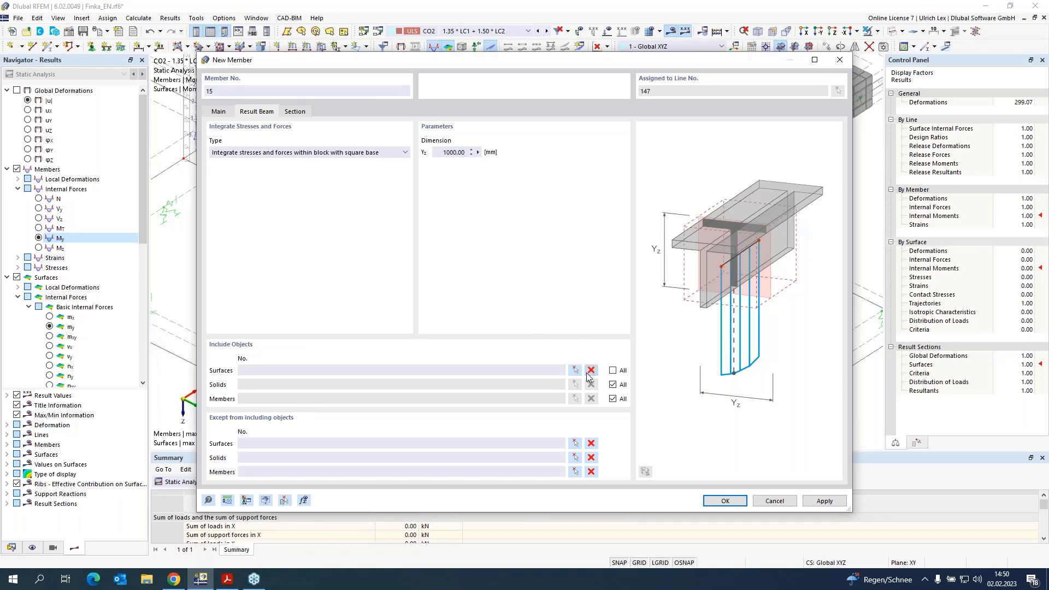
{"action": "left_click", "coordinate": [576, 371]}
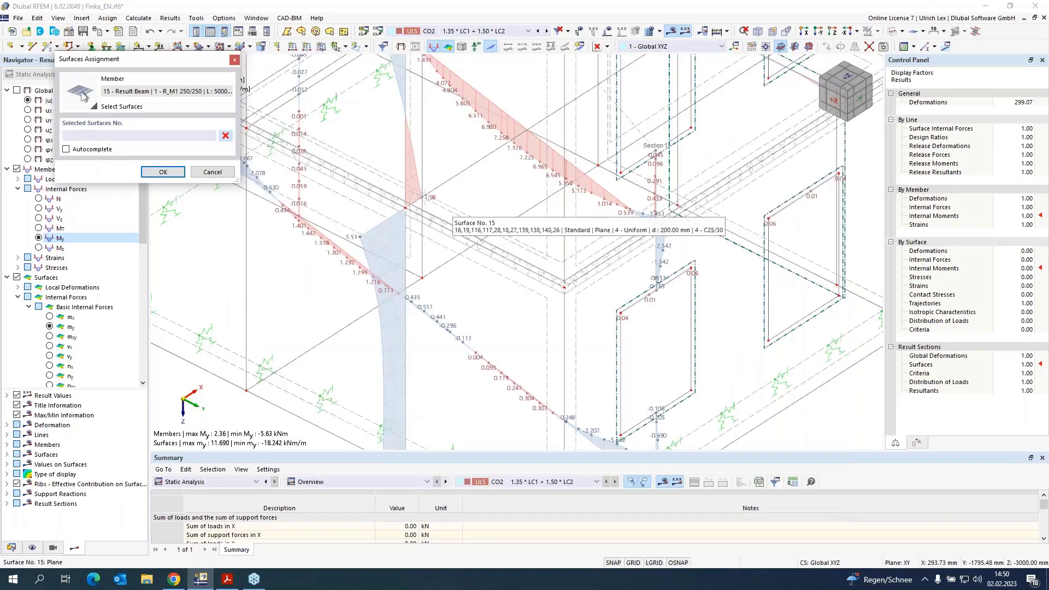
{"action": "scroll", "coordinate": [575, 276], "scroll_direction": "up", "scroll_amount": 3}
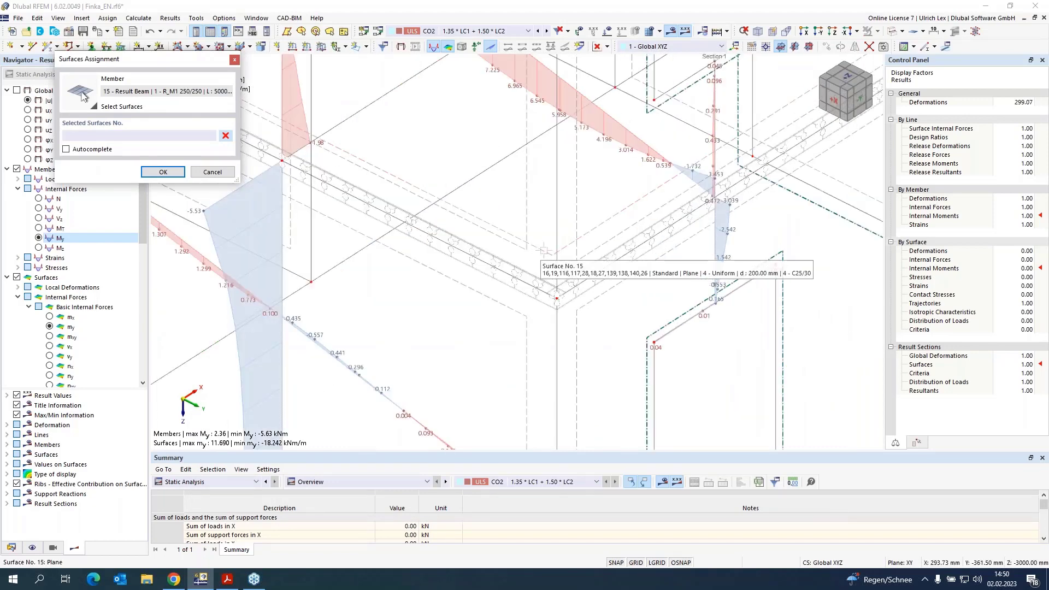
{"action": "left_click", "coordinate": [534, 249]}
{"action": "left_click", "coordinate": [163, 173]}
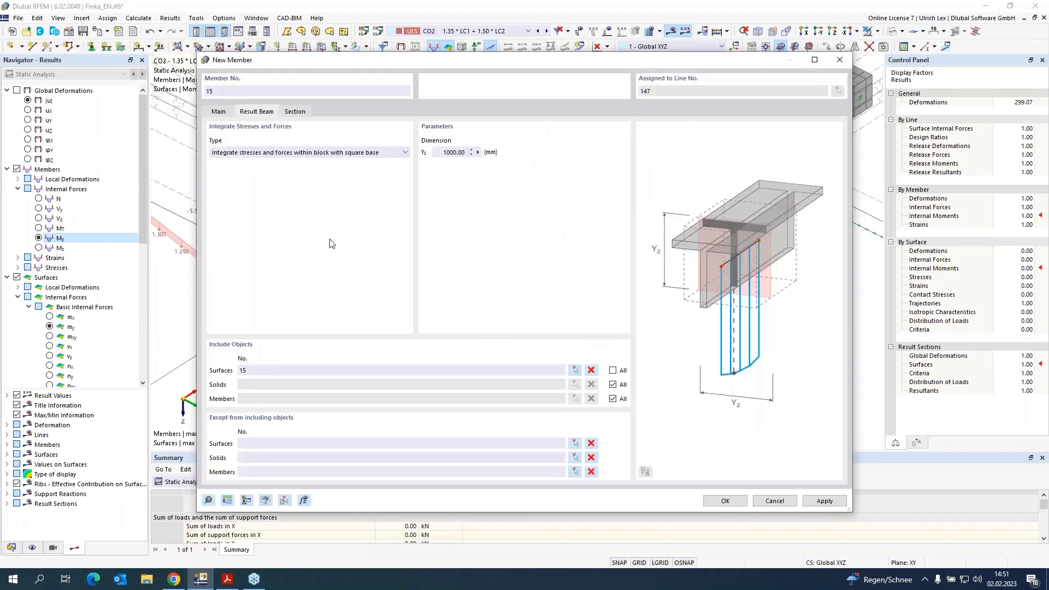
{"action": "left_click", "coordinate": [724, 501]}
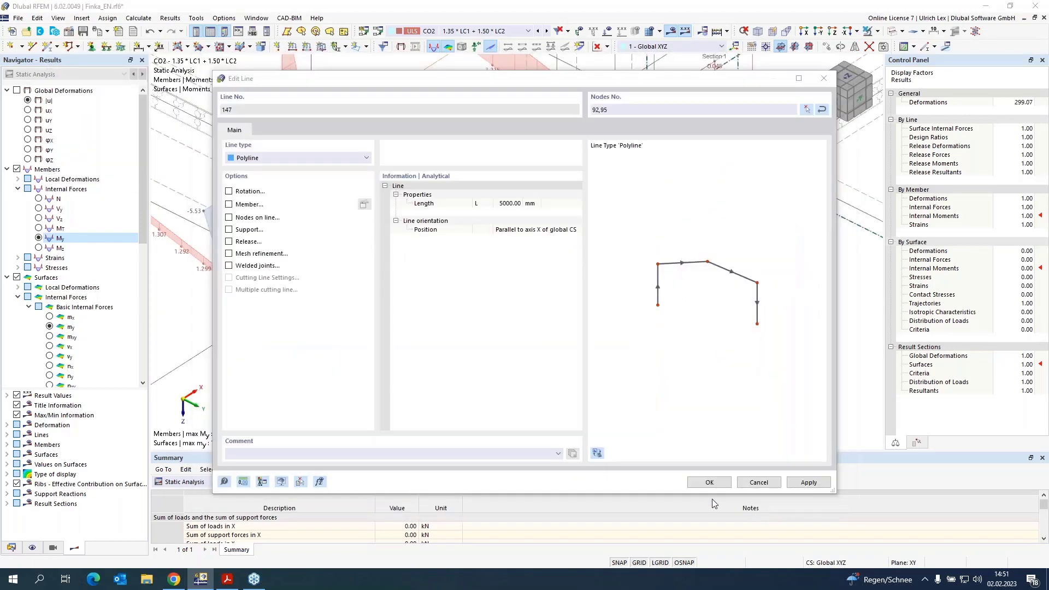
{"action": "left_click", "coordinate": [714, 487]}
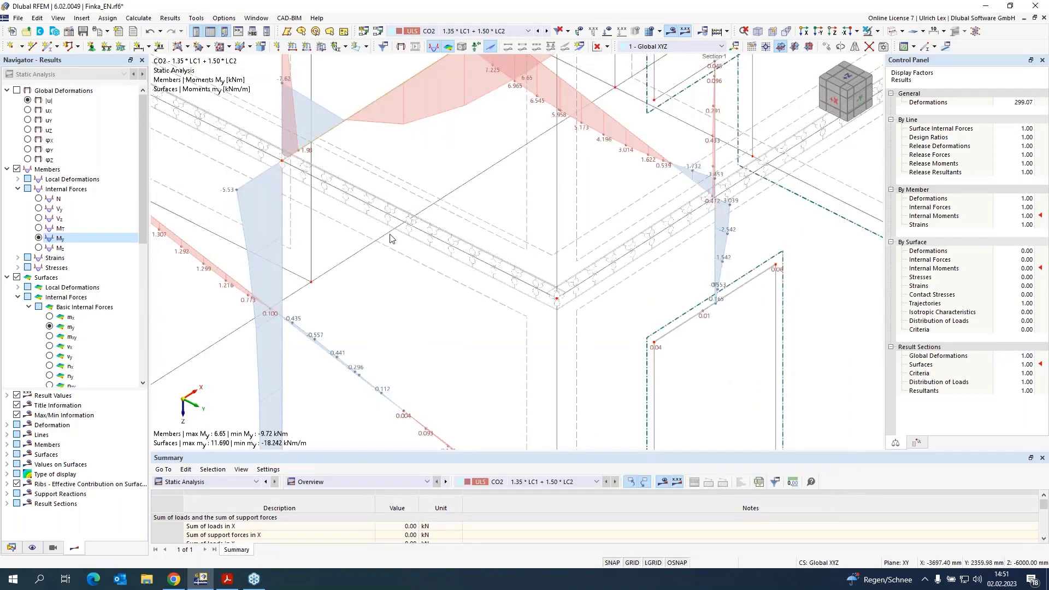
Step: Examine the My moment diagrams of the result beams and result section across the whole building from different sides
{"action": "scroll", "coordinate": [528, 348], "scroll_direction": "down", "scroll_amount": 3}
{"action": "scroll", "coordinate": [309, 232], "scroll_direction": "up", "scroll_amount": 1}
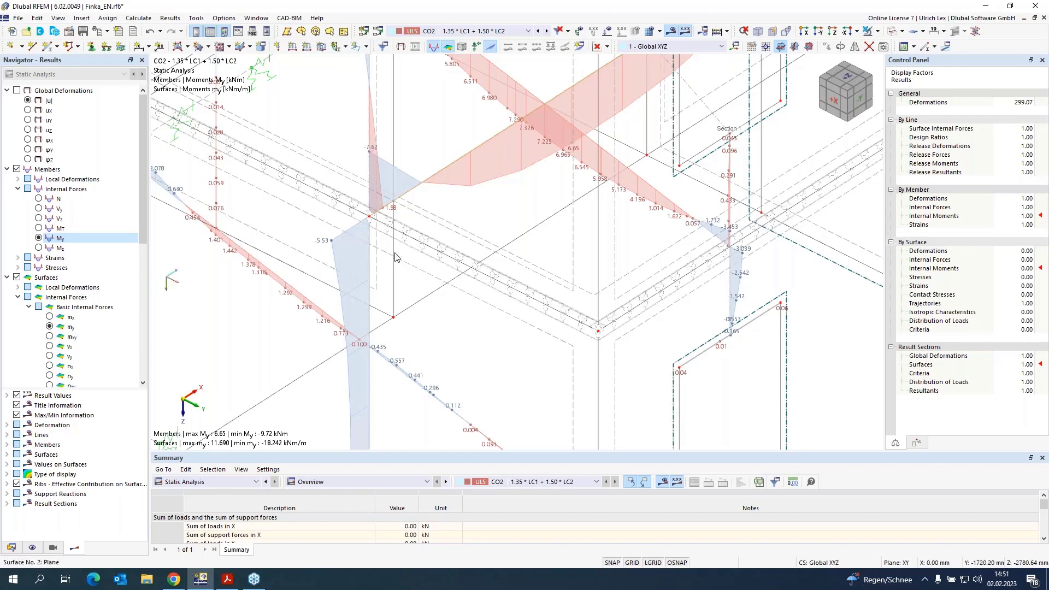
{"action": "scroll", "coordinate": [436, 277], "scroll_direction": "down", "scroll_amount": 2}
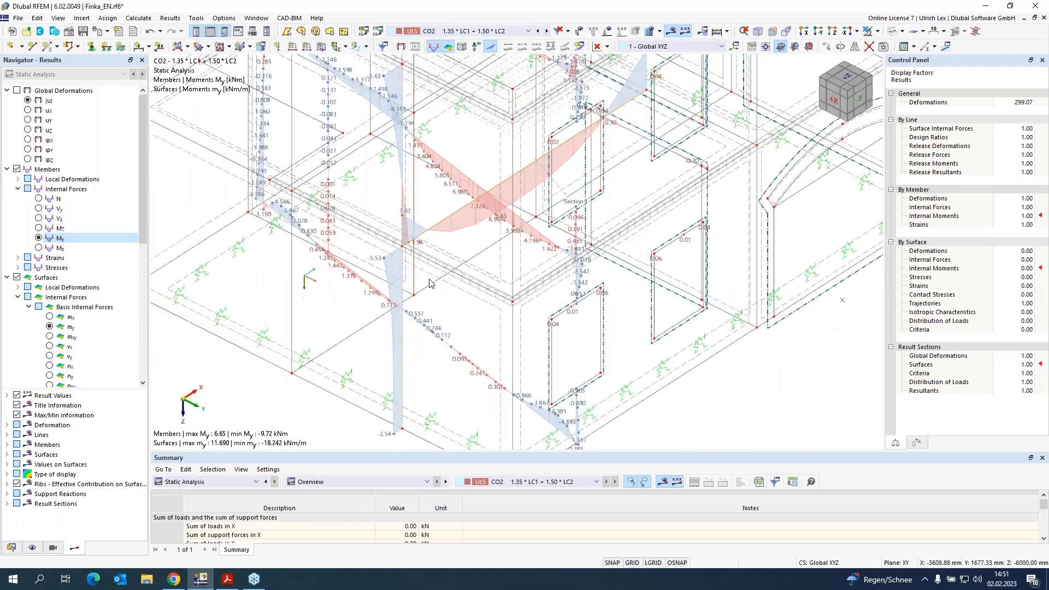
{"action": "scroll", "coordinate": [436, 278], "scroll_direction": "down", "scroll_amount": 2}
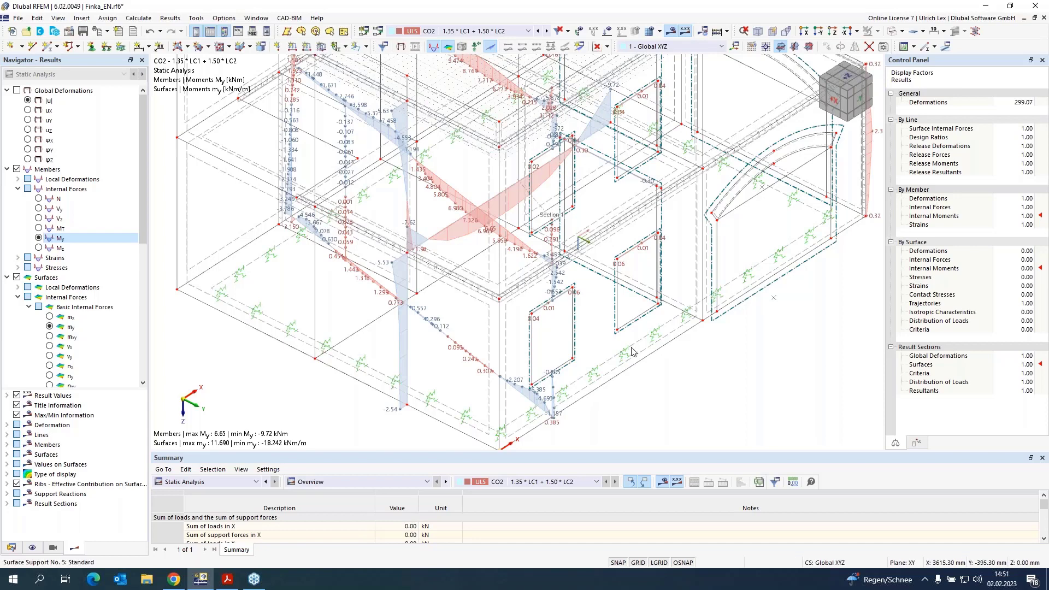
{"action": "scroll", "coordinate": [481, 339], "scroll_direction": "down", "scroll_amount": 2}
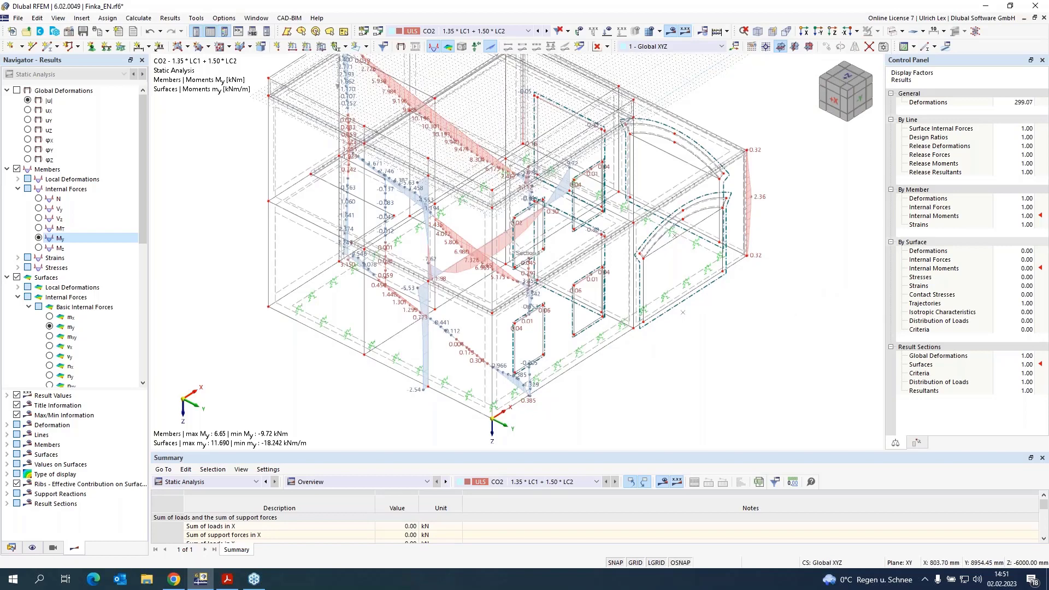
{"action": "middle_click_drag", "start_coordinate": [794, 337], "coordinate": [632, 283], "text": "ctrl"}
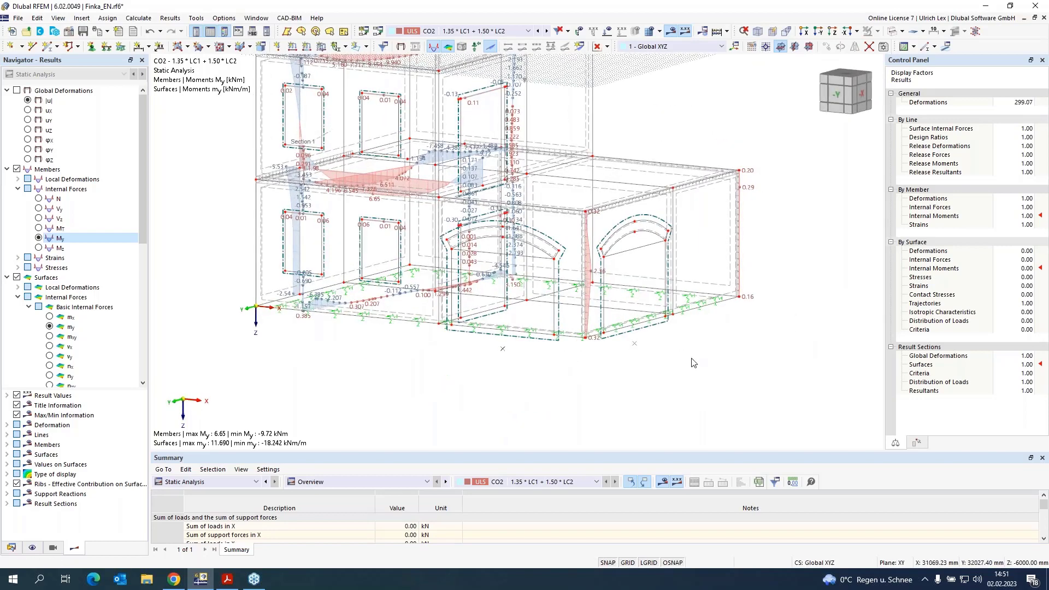
{"action": "scroll", "coordinate": [692, 368], "scroll_direction": "down", "scroll_amount": 2}
{"action": "scroll", "coordinate": [737, 167], "scroll_direction": "up", "scroll_amount": 1}
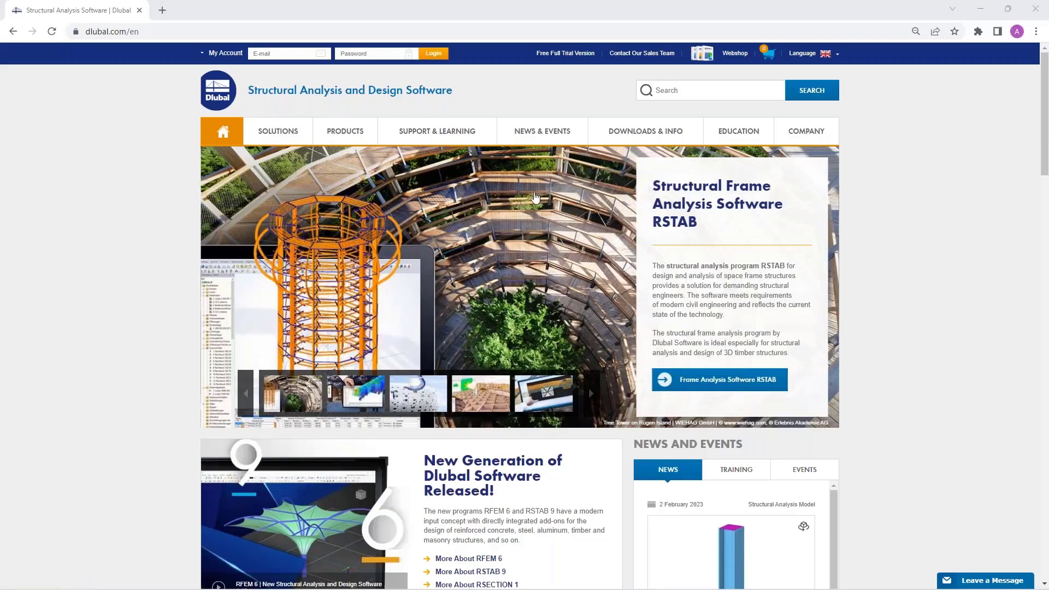
Step: Switch to the Dlubal website in Chrome, open the Webinars page and look through the listed webinars
{"action": "mouse_move", "coordinate": [292, 121]}
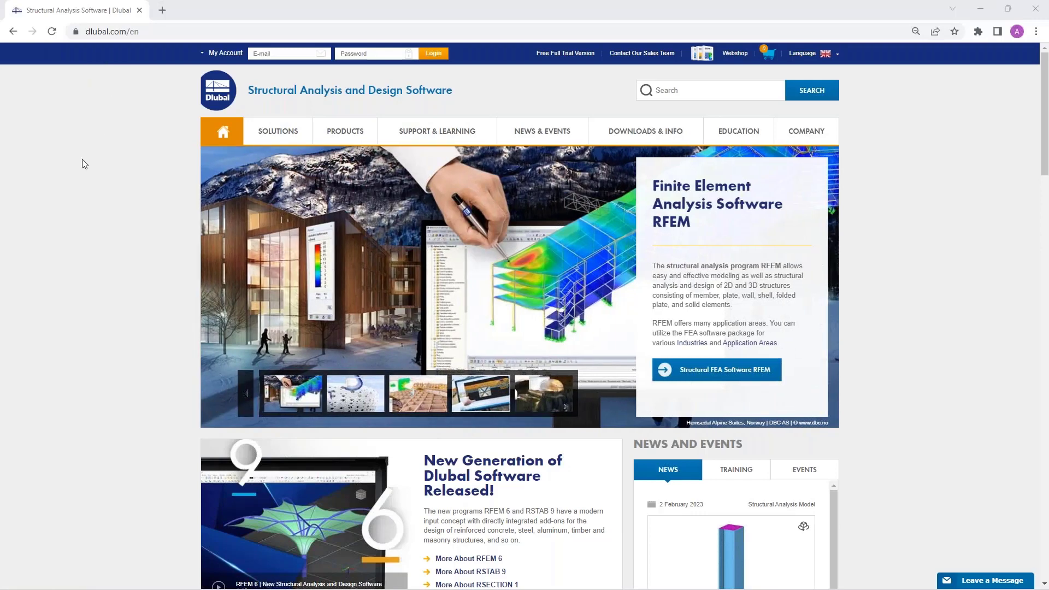
{"action": "mouse_move", "coordinate": [537, 134]}
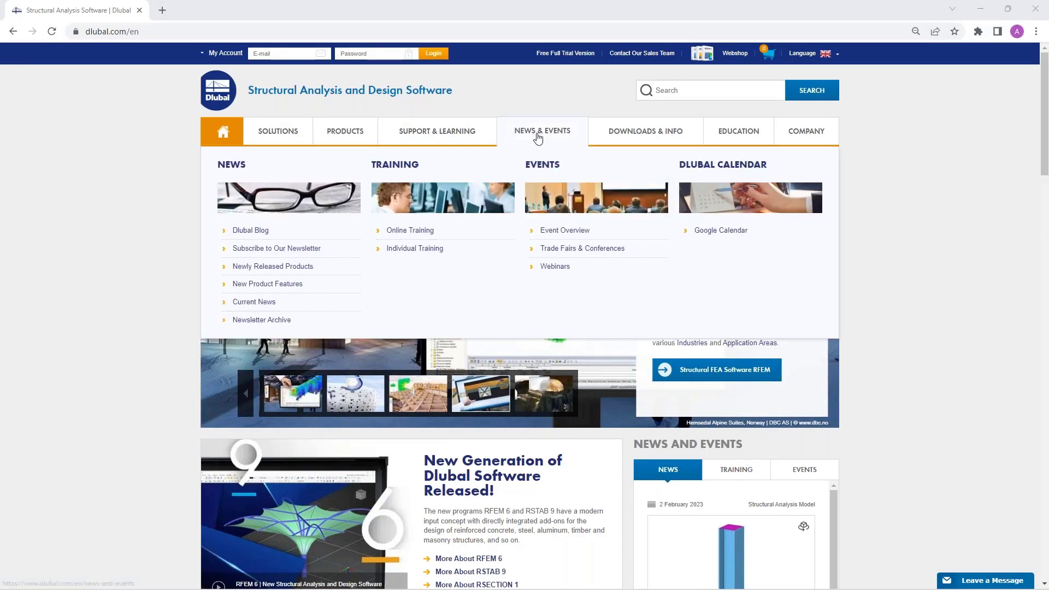
{"action": "left_click", "coordinate": [555, 267]}
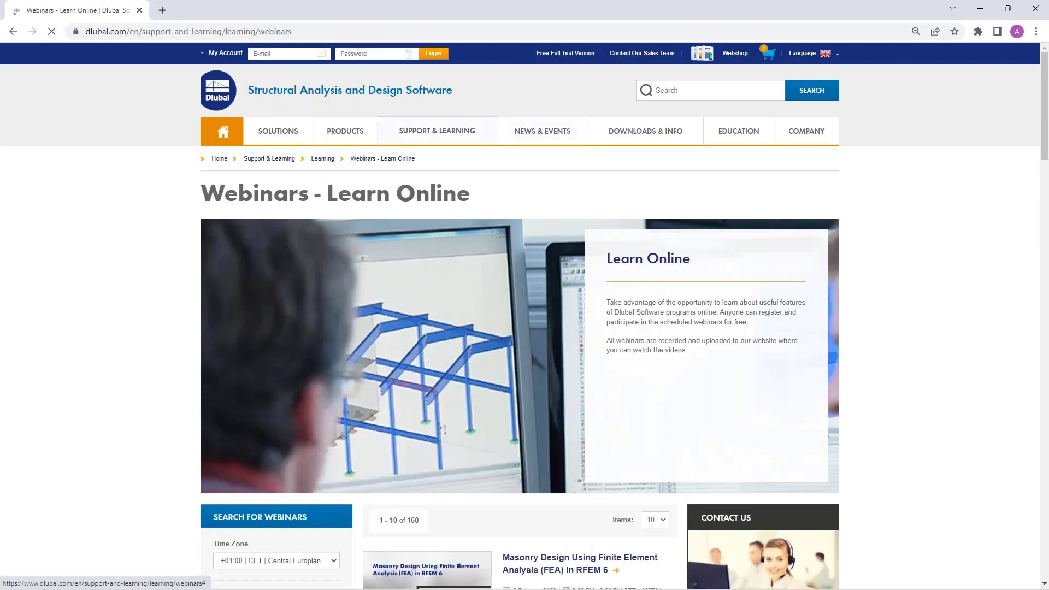
{"action": "scroll", "coordinate": [554, 366], "scroll_direction": "down", "scroll_amount": 6}
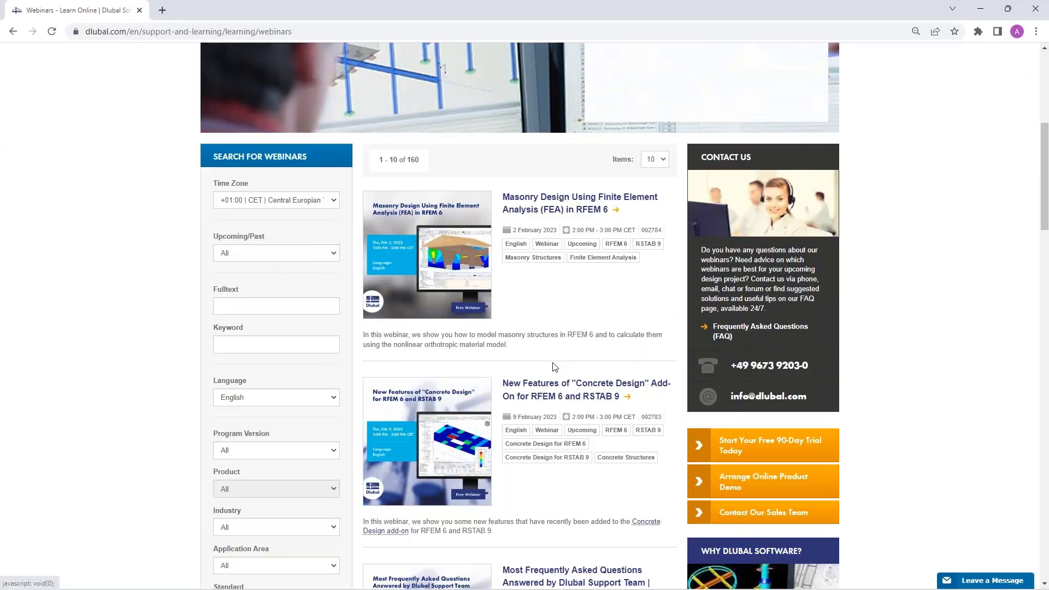
{"action": "scroll", "coordinate": [555, 366], "scroll_direction": "down", "scroll_amount": 1}
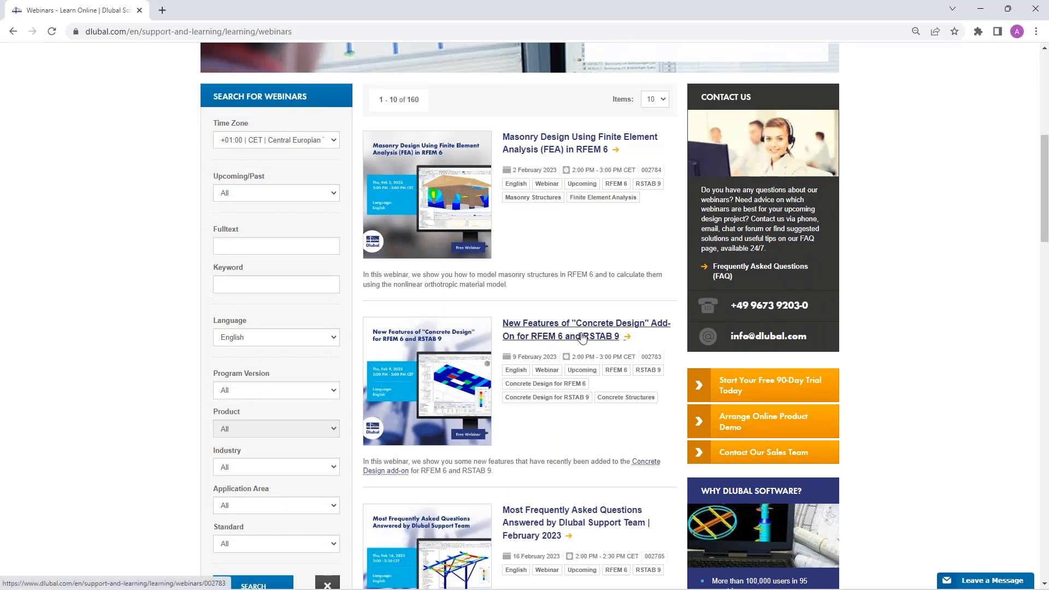
{"action": "scroll", "coordinate": [596, 339], "scroll_direction": "down", "scroll_amount": 2}
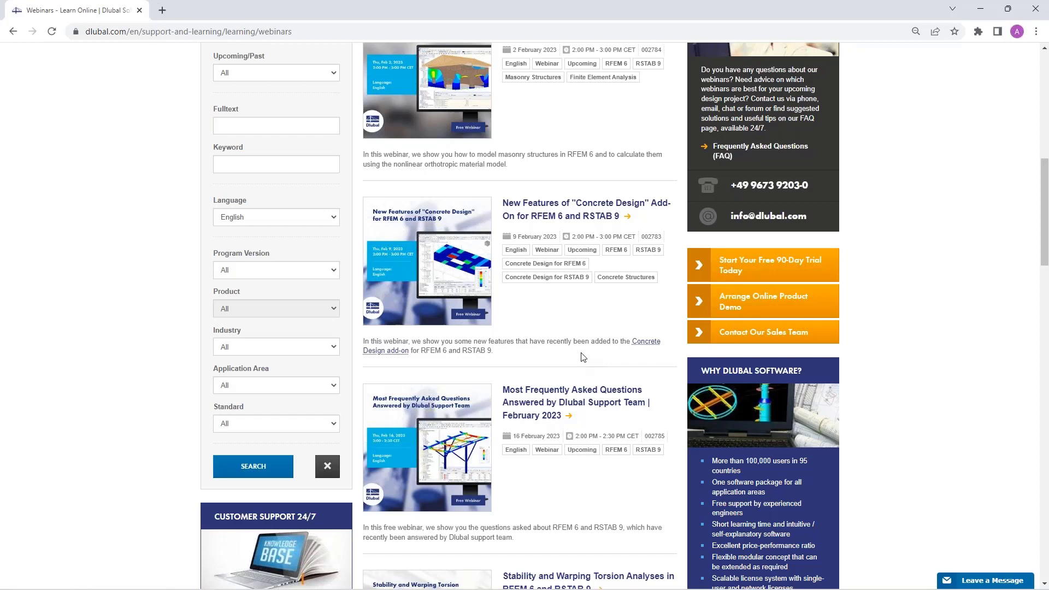
{"action": "scroll", "coordinate": [574, 358], "scroll_direction": "up", "scroll_amount": 5}
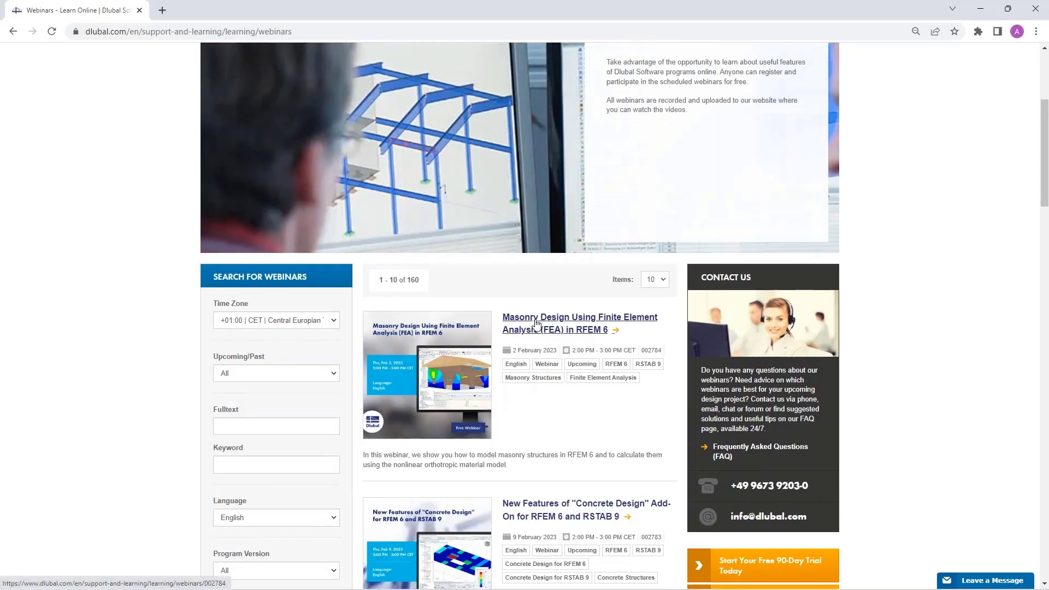
Step: Open the webinar "Masonry Design Using Finite Element Analysis (FEA) in RFEM 6" and review its content, downloads, videos and Models to Download
{"action": "left_click", "coordinate": [537, 320]}
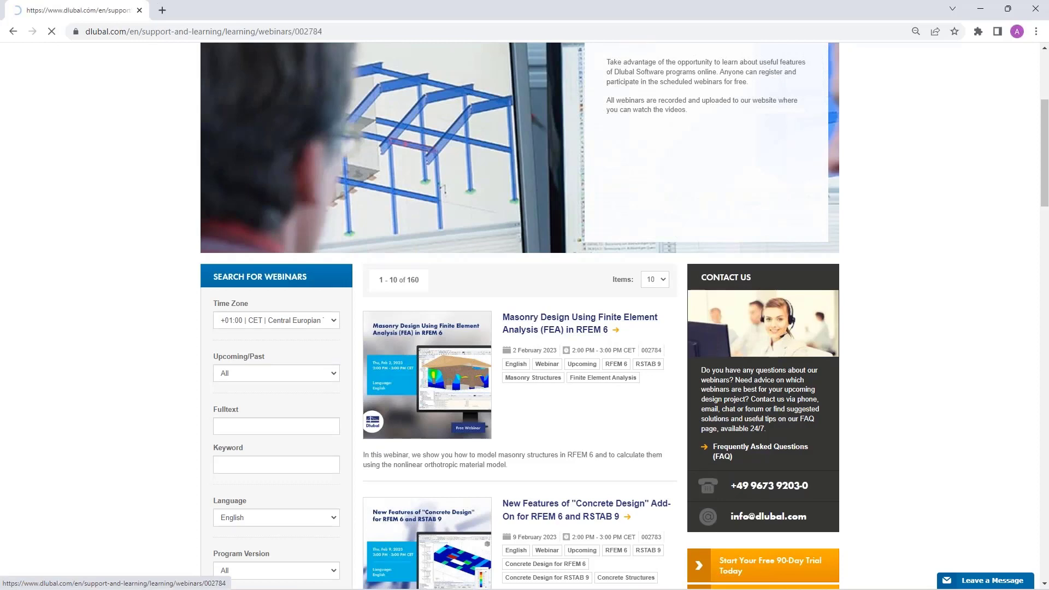
{"action": "scroll", "coordinate": [501, 388], "scroll_direction": "down", "scroll_amount": 3}
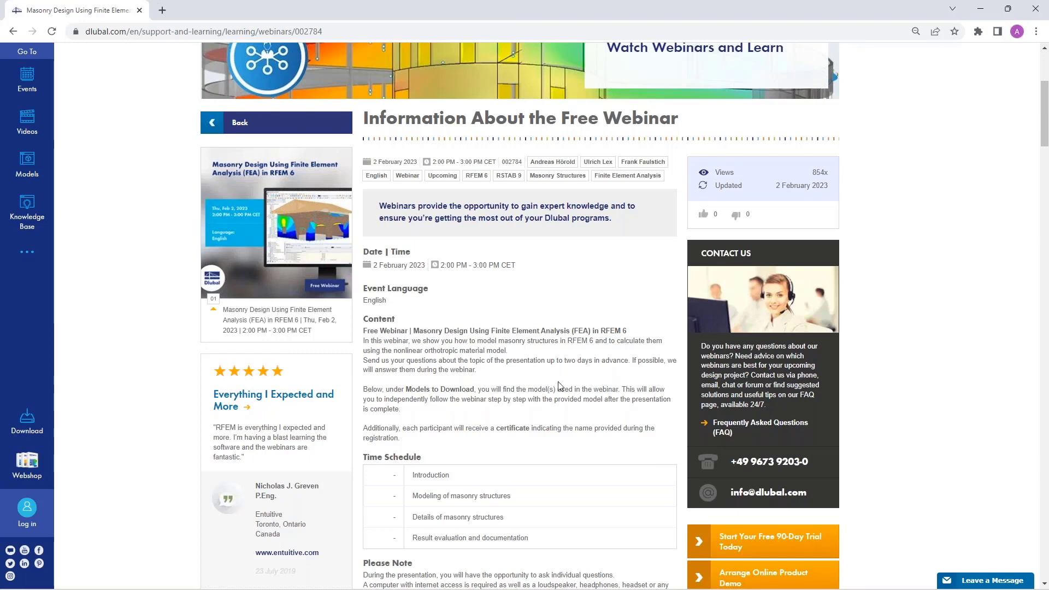
{"action": "scroll", "coordinate": [519, 413], "scroll_direction": "down", "scroll_amount": 7}
{"action": "scroll", "coordinate": [519, 413], "scroll_direction": "down", "scroll_amount": 7}
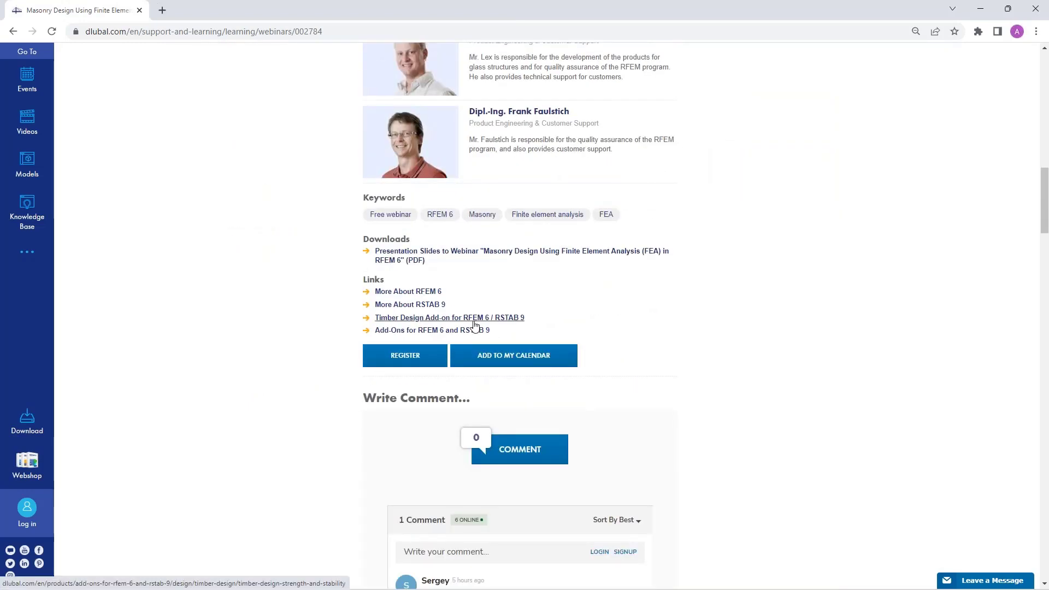
{"action": "scroll", "coordinate": [475, 326], "scroll_direction": "down", "scroll_amount": 10}
{"action": "scroll", "coordinate": [475, 326], "scroll_direction": "down", "scroll_amount": 7}
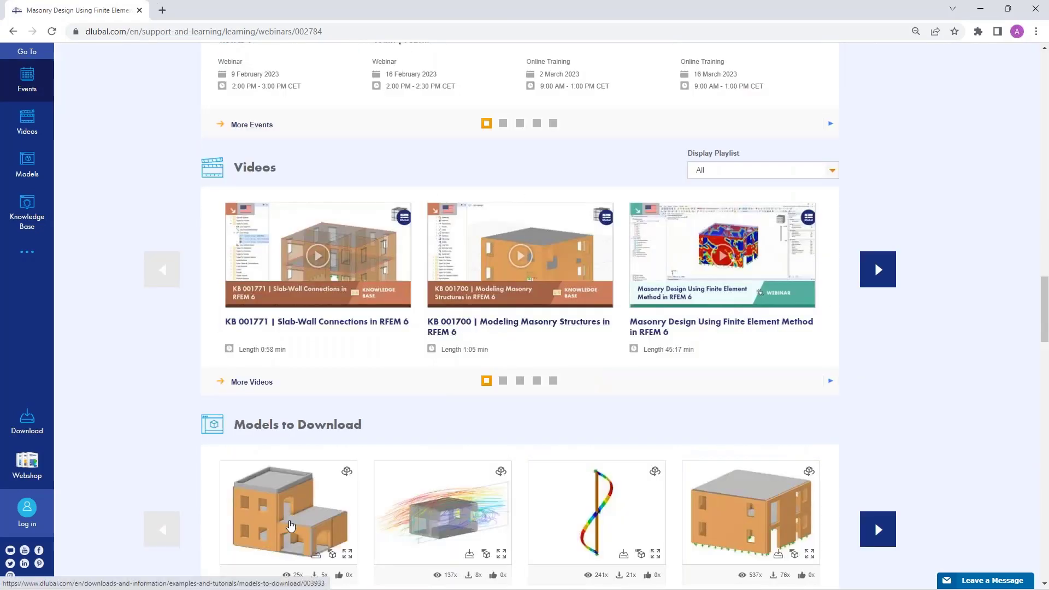
{"action": "scroll", "coordinate": [287, 411], "scroll_direction": "down", "scroll_amount": 3}
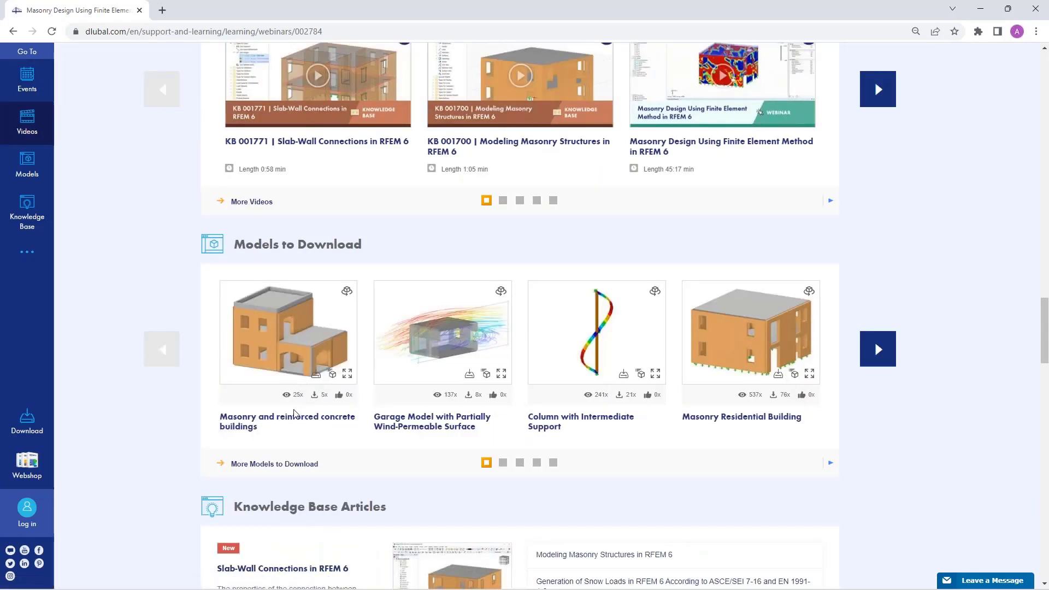
{"action": "scroll", "coordinate": [443, 382], "scroll_direction": "up", "scroll_amount": 20}
{"action": "scroll", "coordinate": [443, 382], "scroll_direction": "up", "scroll_amount": 15}
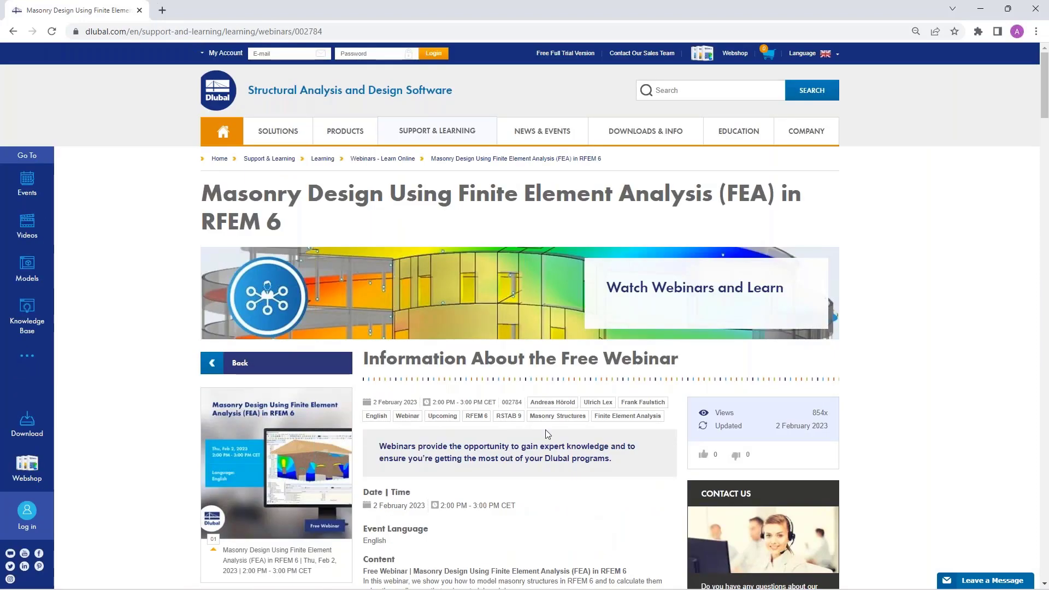
{"action": "scroll", "coordinate": [545, 430], "scroll_direction": "down", "scroll_amount": 4}
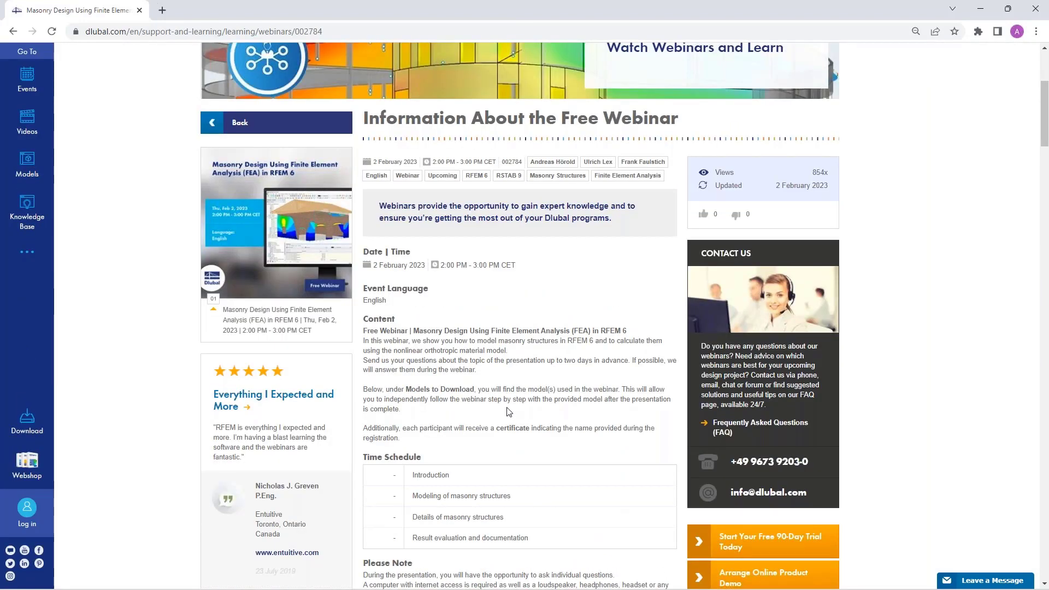
{"action": "scroll", "coordinate": [507, 407], "scroll_direction": "up", "scroll_amount": 4}
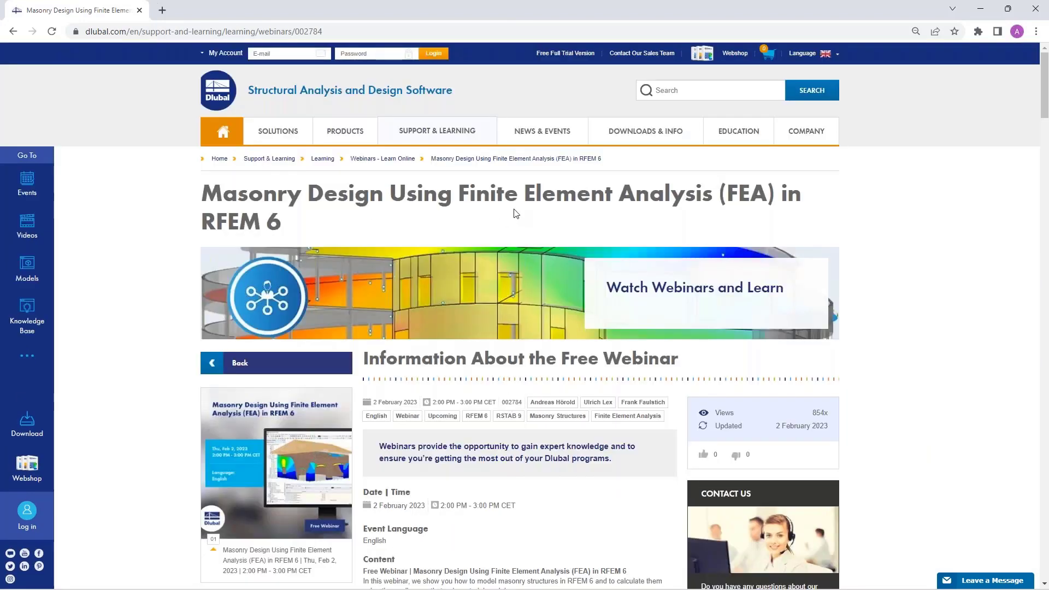
Step: View the Free Full Trial Version page with the RFEM 6 trial, and return to the masonry webinar page
{"action": "left_click", "coordinate": [559, 55]}
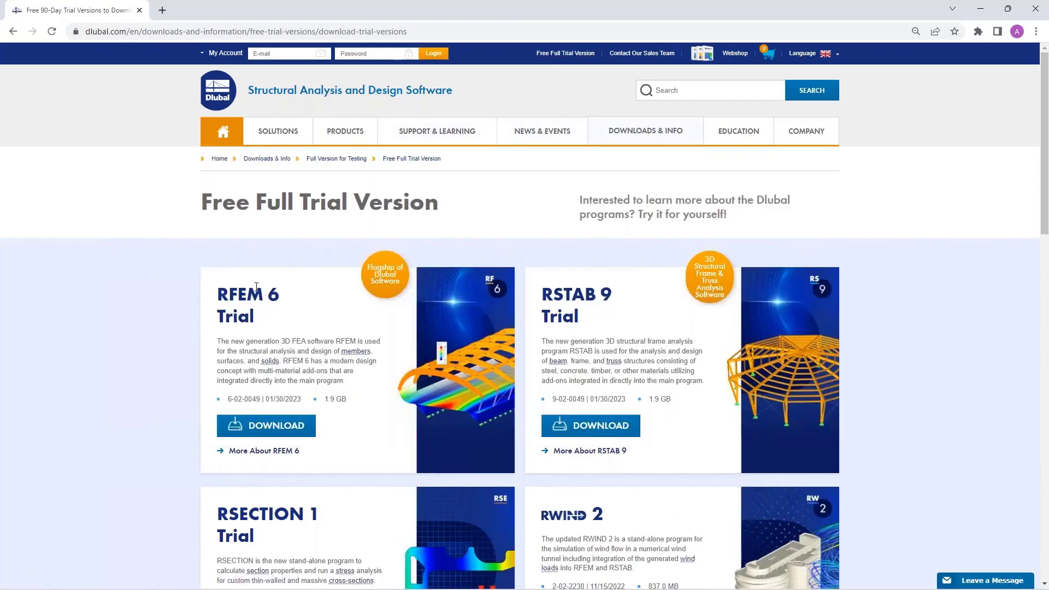
{"action": "scroll", "coordinate": [284, 298], "scroll_direction": "down", "scroll_amount": 2}
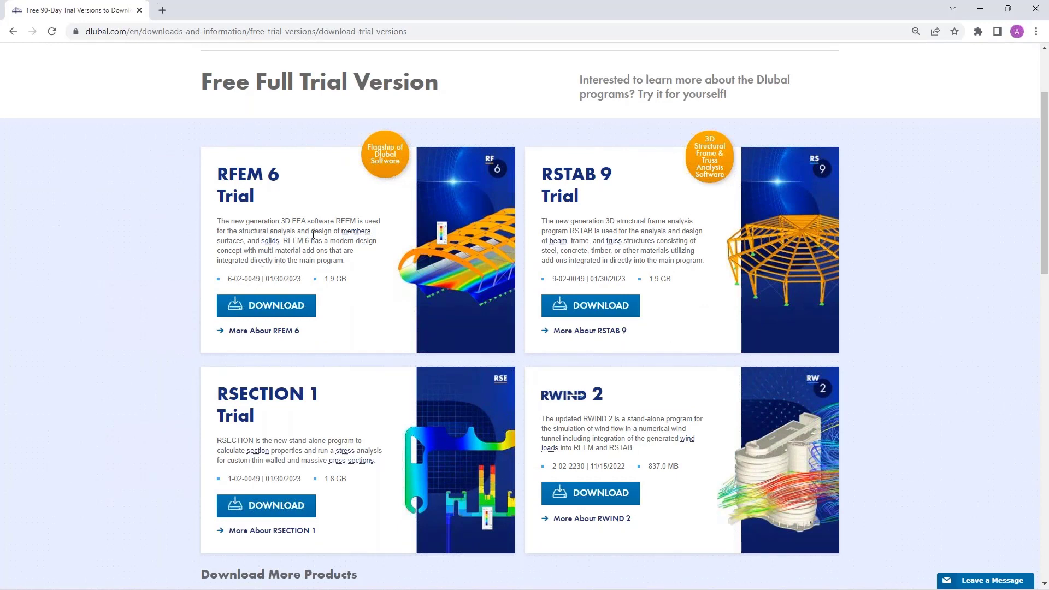
{"action": "left_click", "coordinate": [12, 31]}
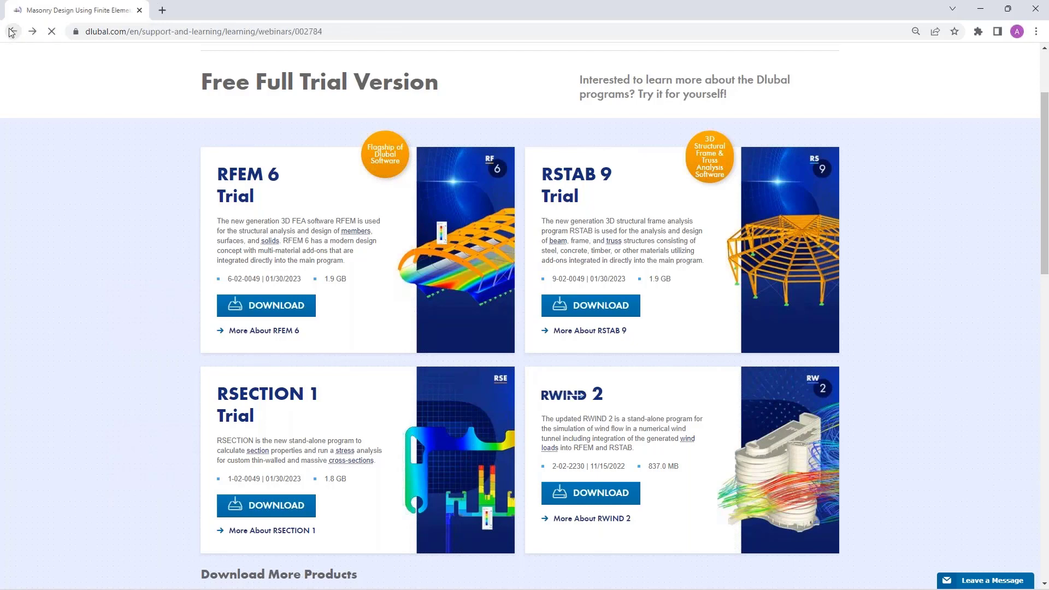
Step: Open the Contact Our Sales Team page from the support and learning offerings and view its contact form
{"action": "mouse_move", "coordinate": [542, 132]}
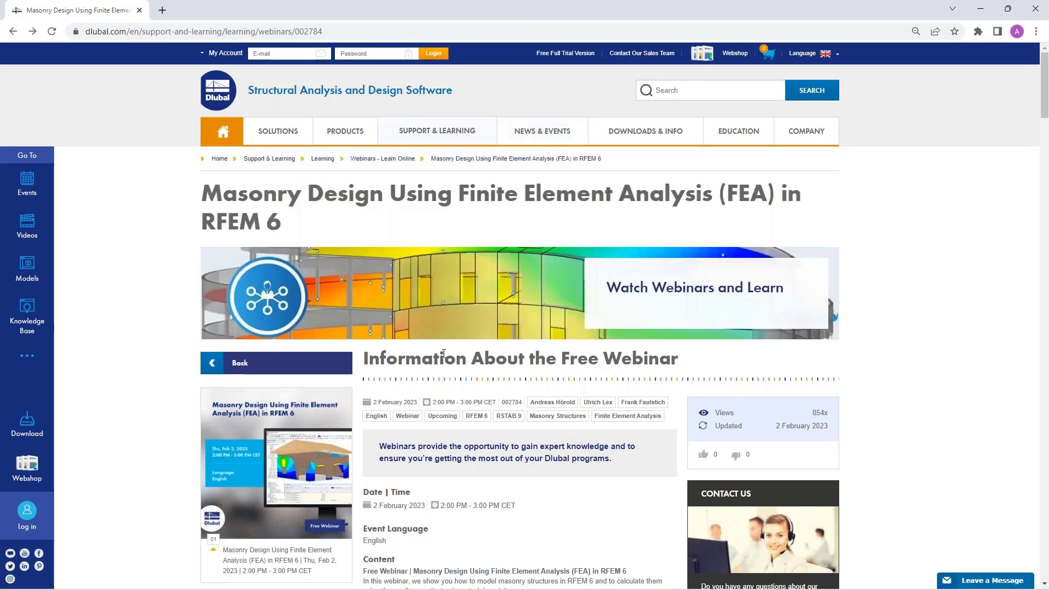
{"action": "mouse_move", "coordinate": [439, 130]}
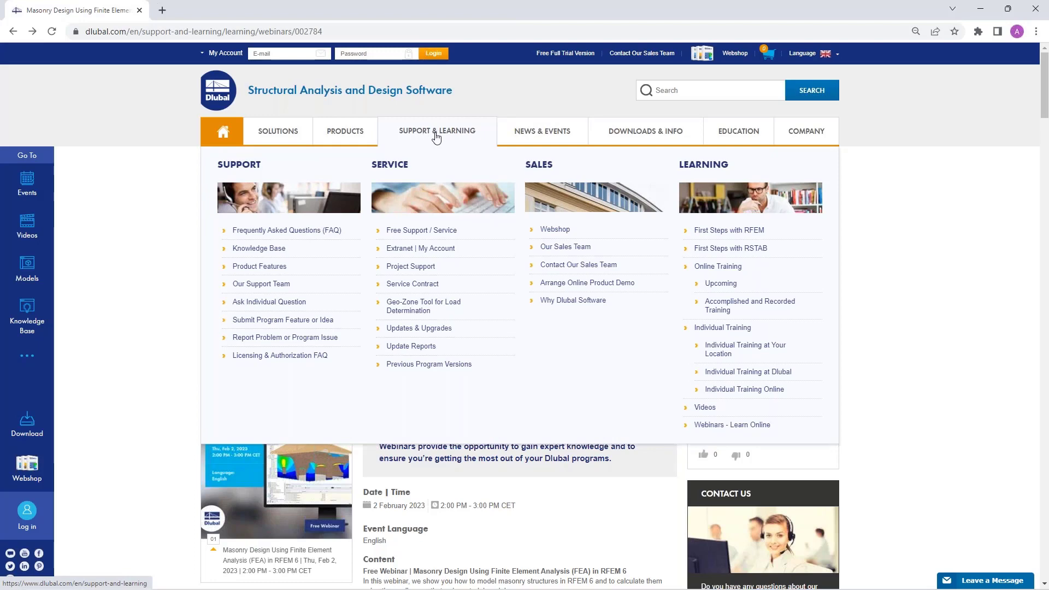
{"action": "left_click", "coordinate": [583, 266]}
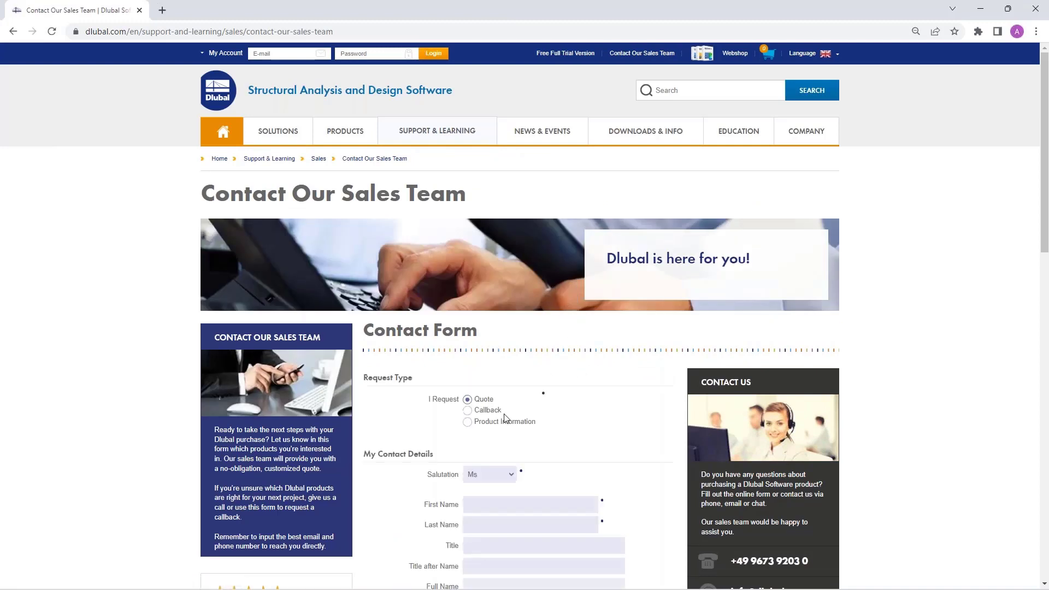
{"action": "scroll", "coordinate": [580, 465], "scroll_direction": "down", "scroll_amount": 1}
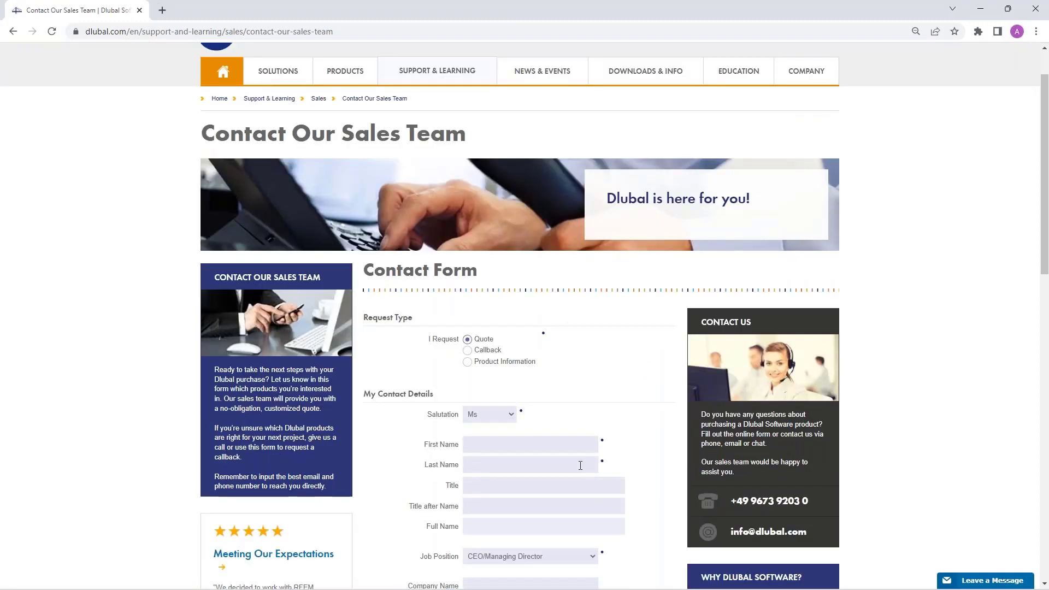